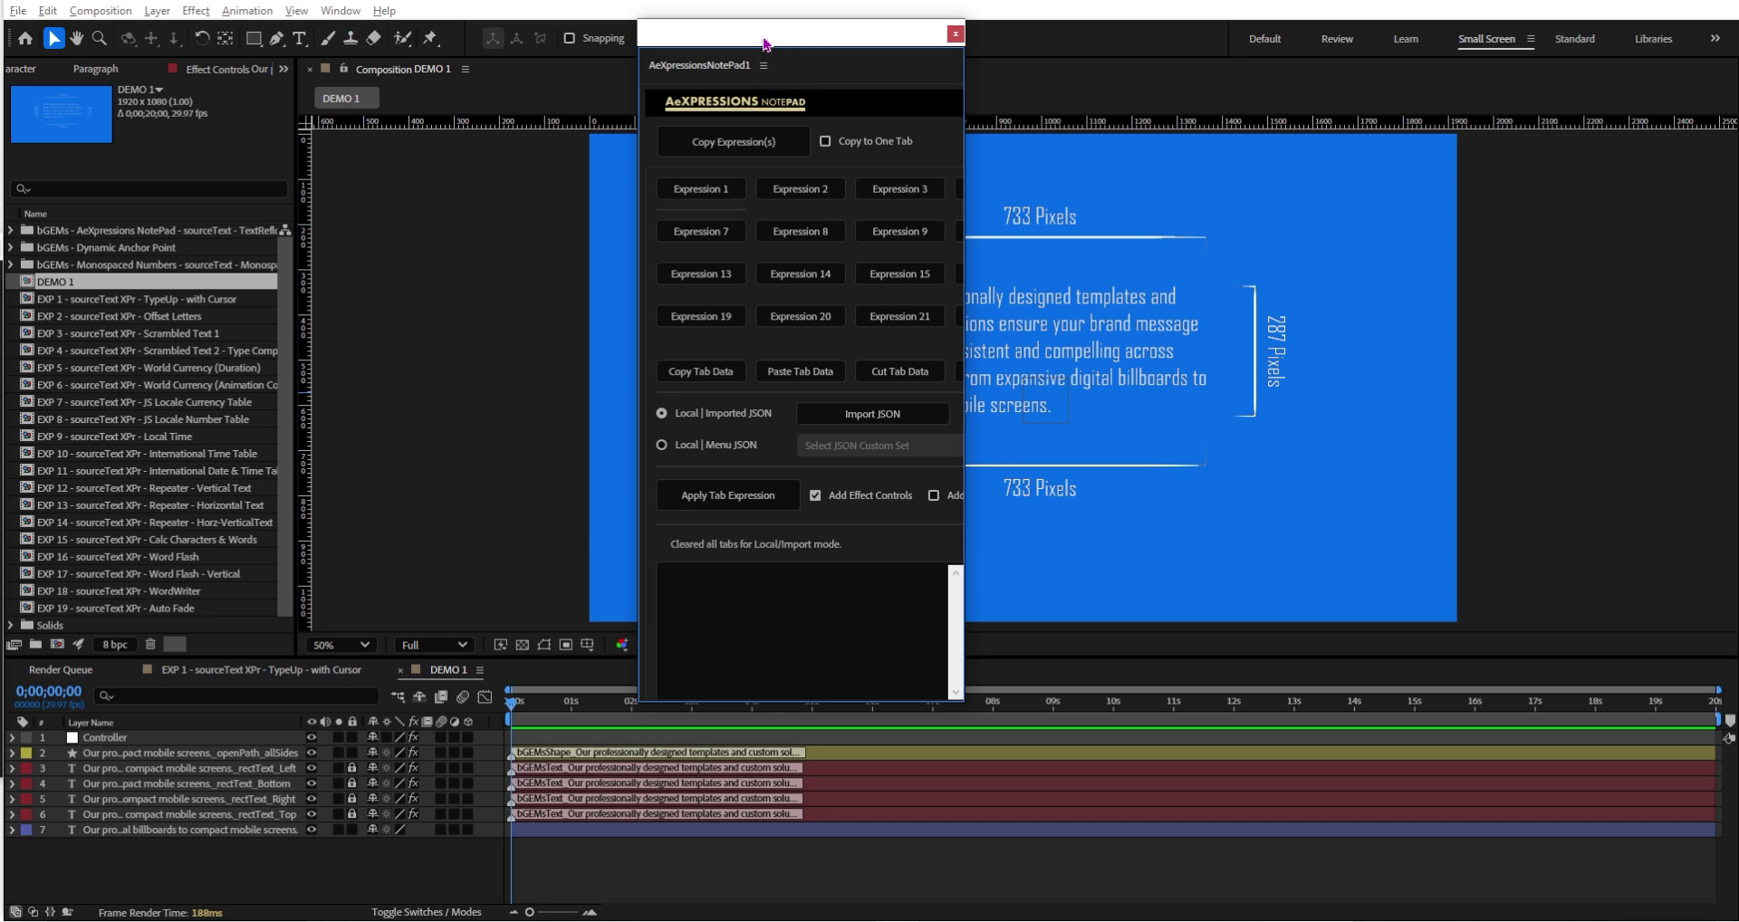
Enlarge the AeXpressionsNotePad1 panel and dock it beside the DEMO 1 composition, wide enough to show all its controls
{"action": "left_click_drag", "start_coordinate": [766, 40], "coordinate": [759, 41]}
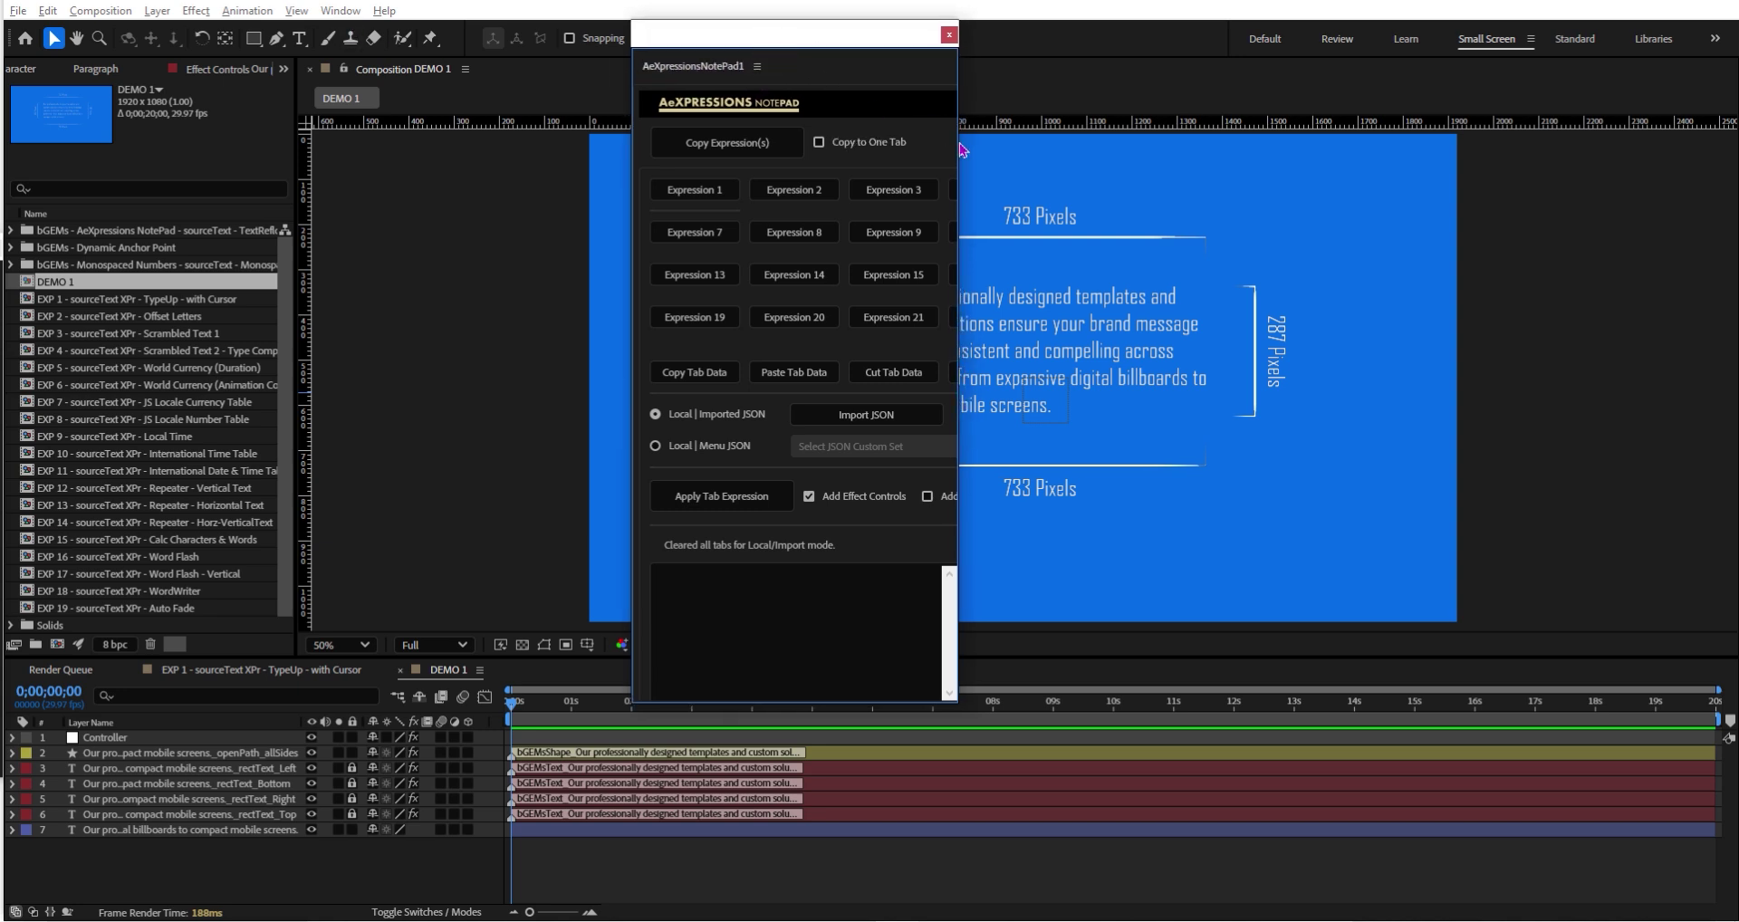
{"action": "left_click_drag", "start_coordinate": [958, 161], "coordinate": [1286, 181]}
{"action": "left_click_drag", "start_coordinate": [950, 705], "coordinate": [955, 921]}
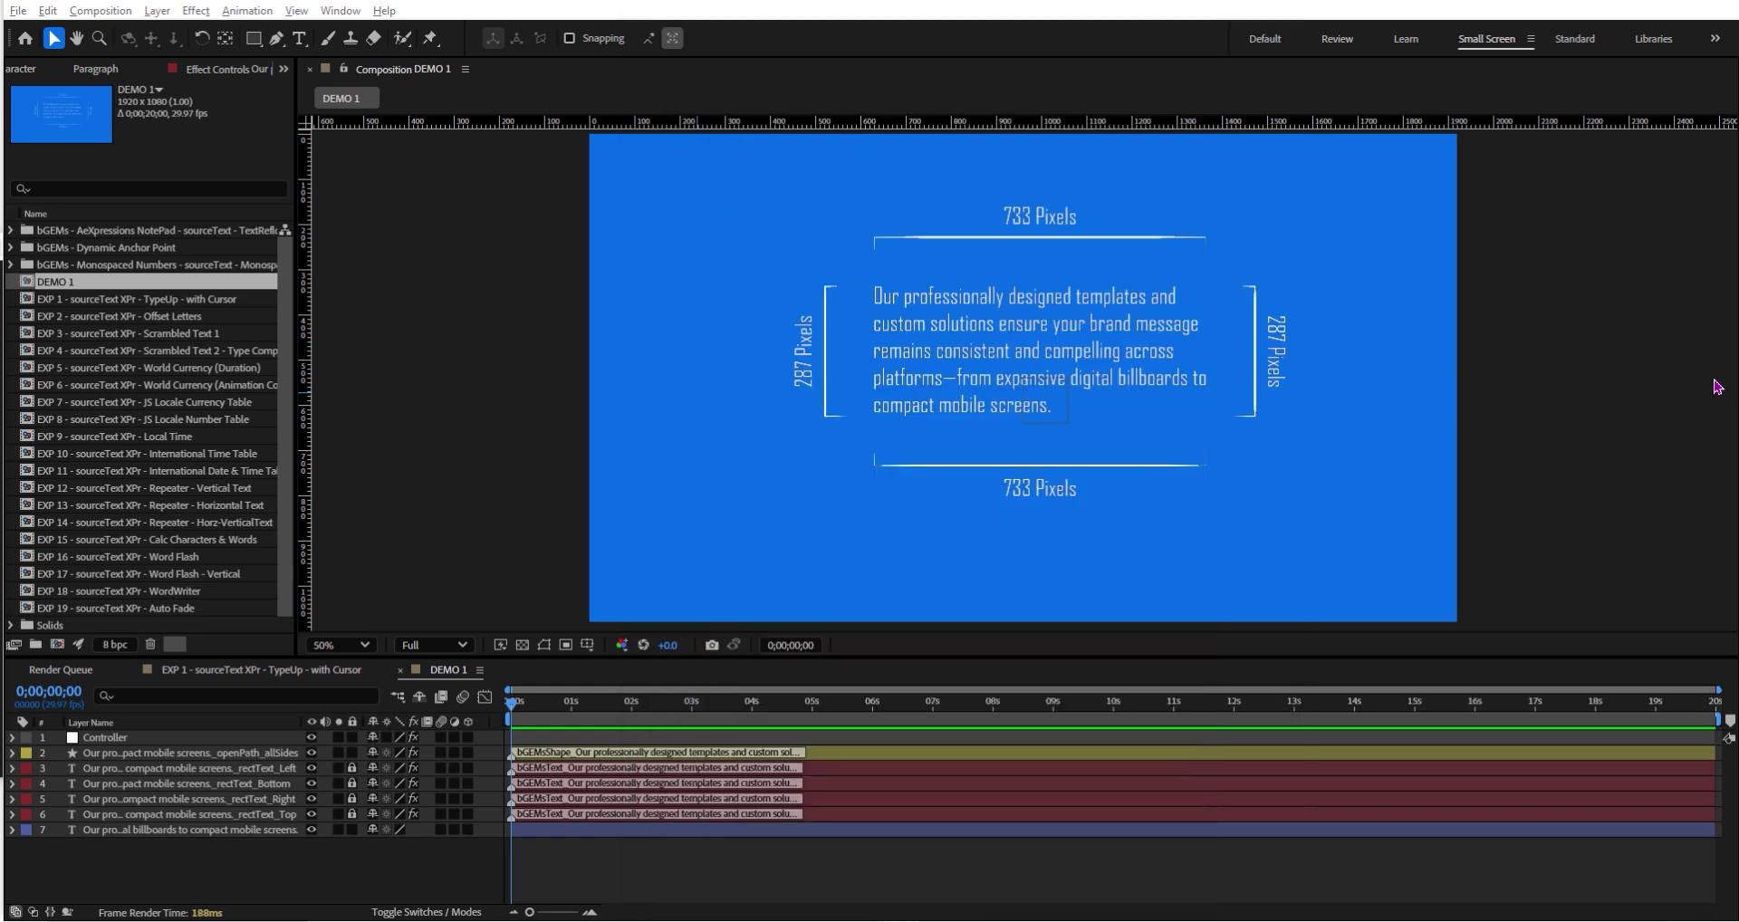
{"action": "left_click_drag", "start_coordinate": [1735, 385], "coordinate": [1735, 384]}
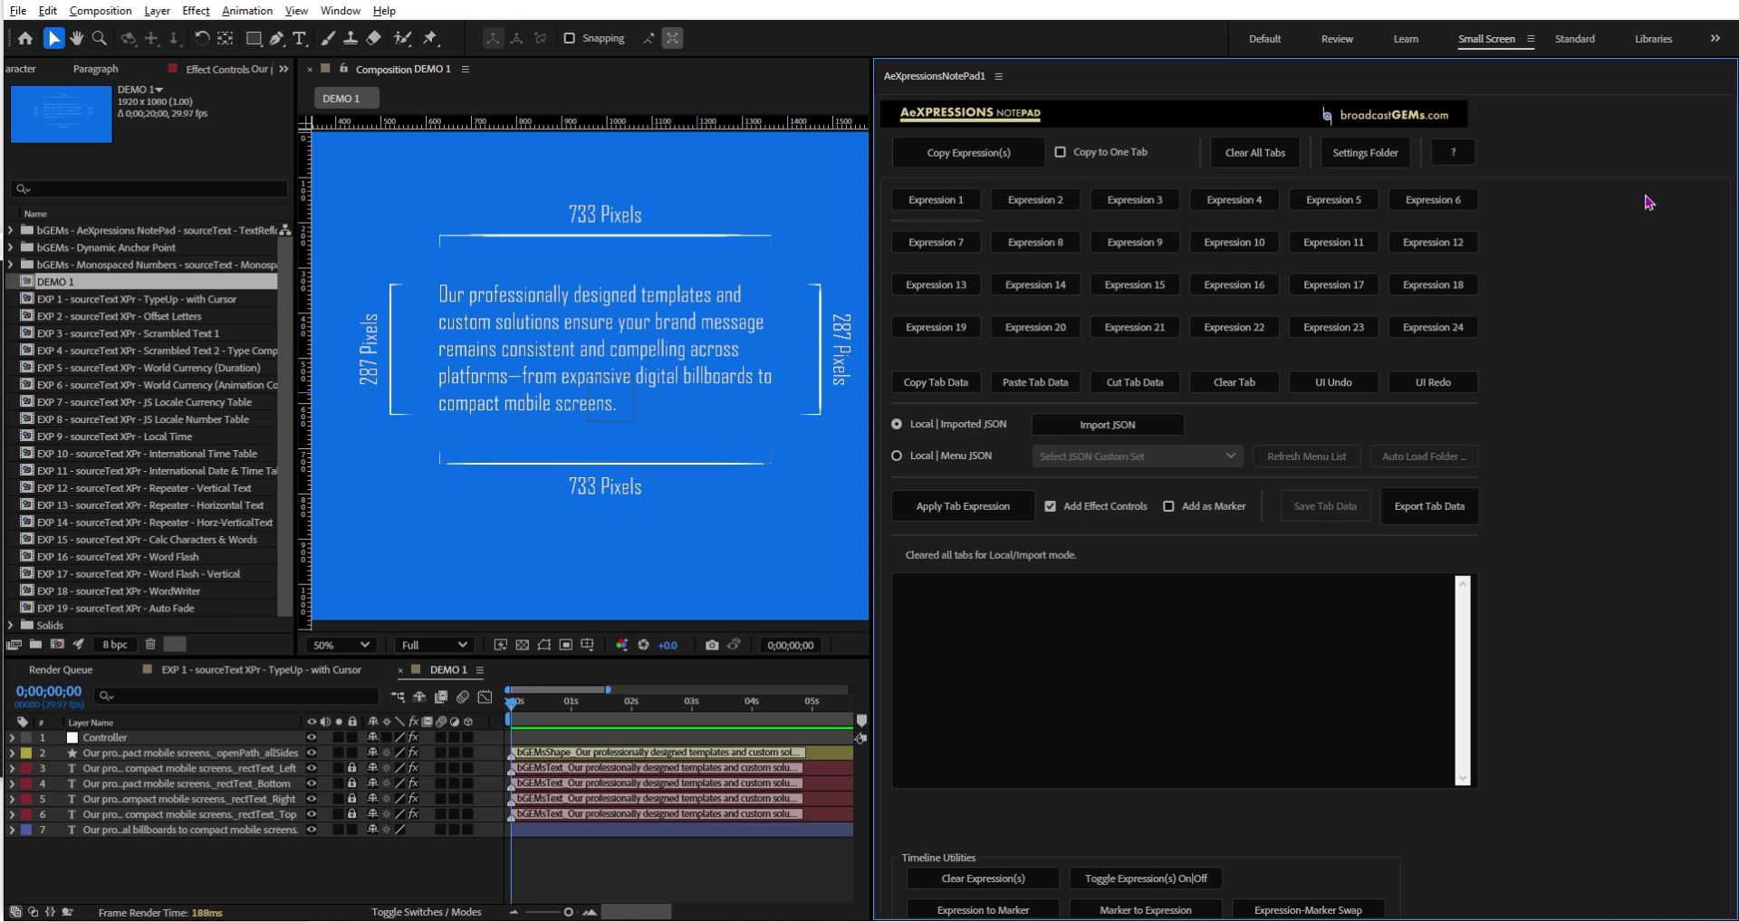
{"action": "left_click_drag", "start_coordinate": [870, 211], "coordinate": [1130, 243]}
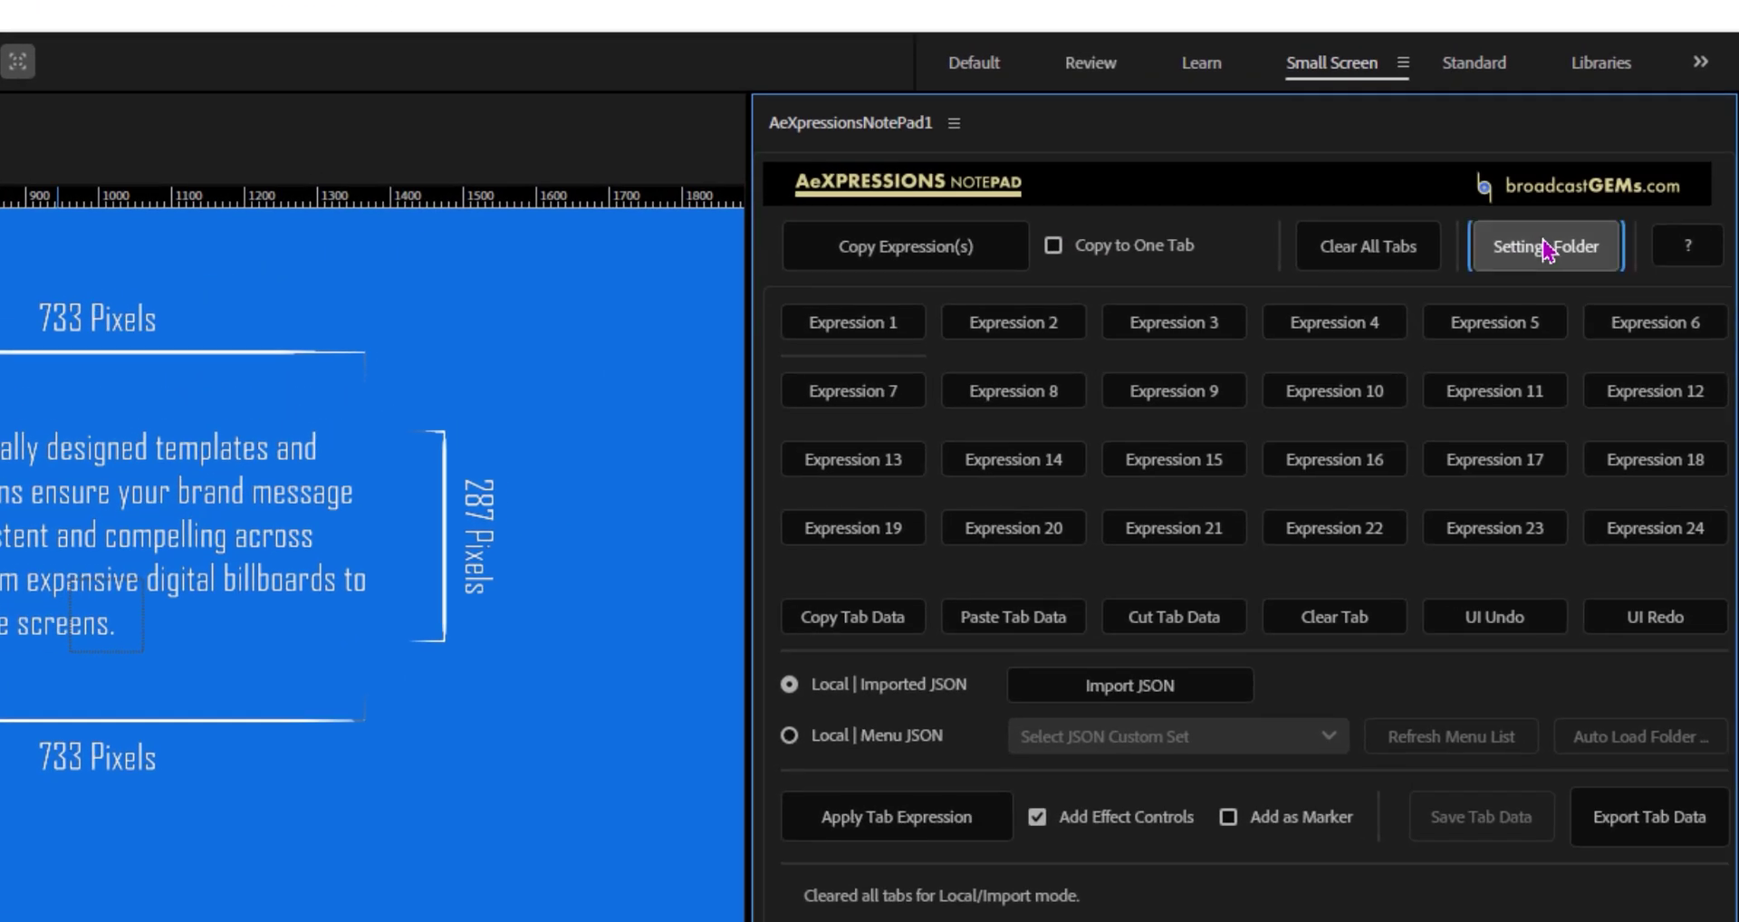
Open the settings folder chooser and close it without choosing a folder
{"action": "left_click", "coordinate": [1616, 149]}
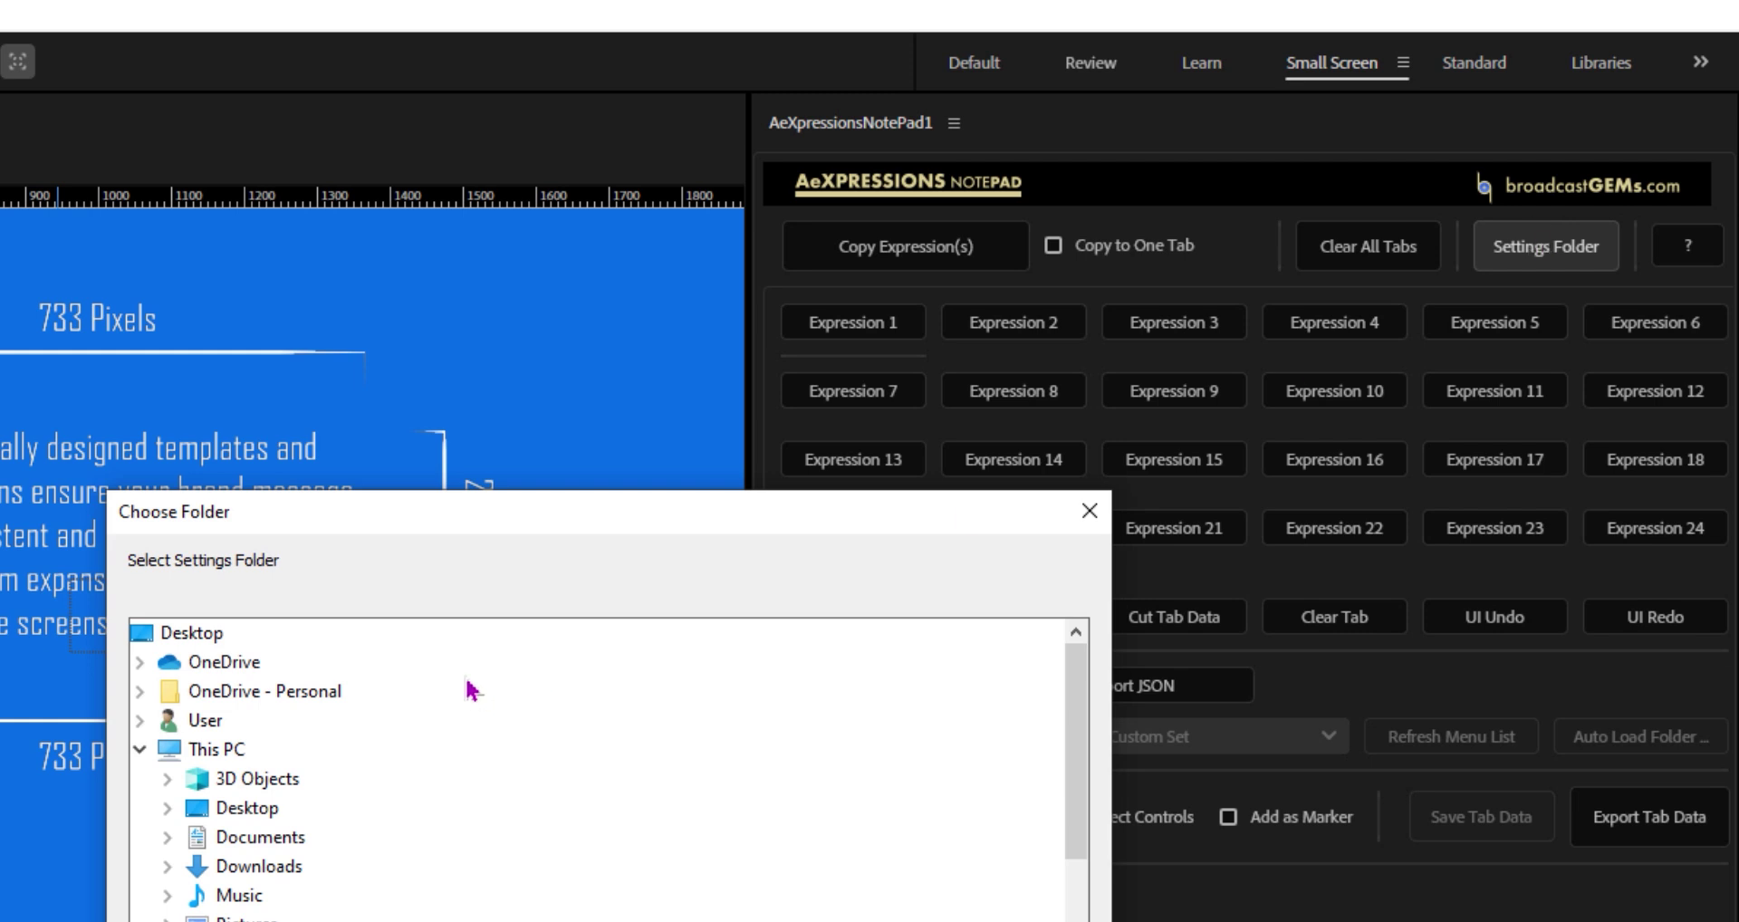
{"action": "left_click", "coordinate": [1089, 510]}
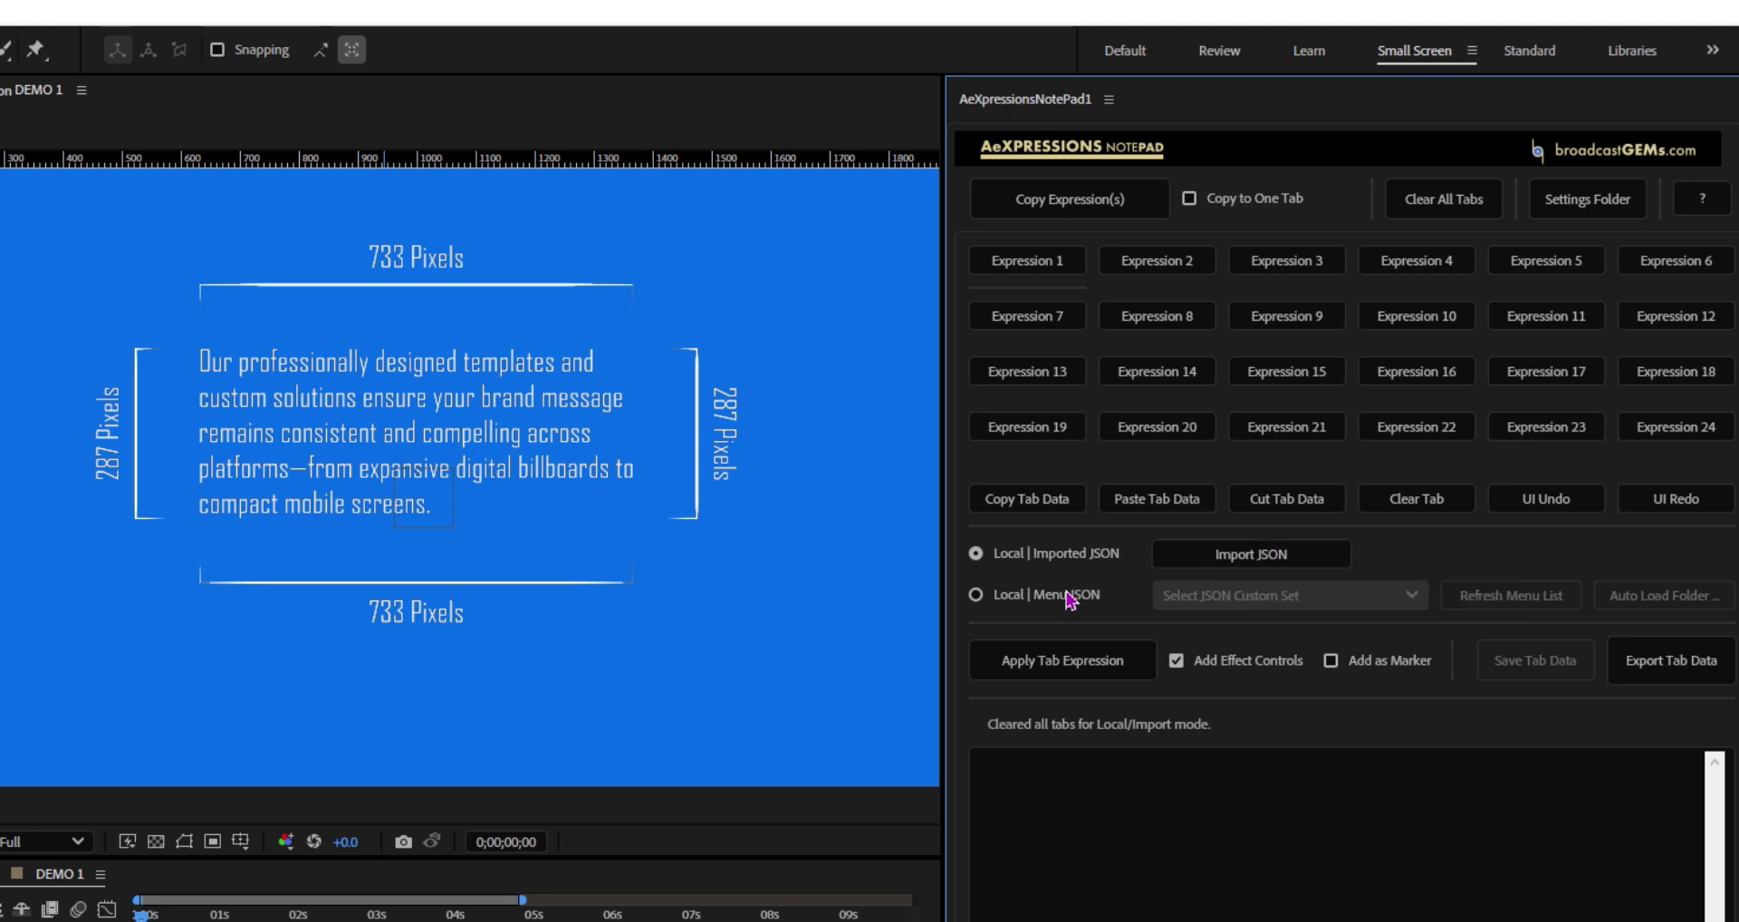
Switch the notepad to Local | Menu JSON mode and check the list of JSON custom sets
{"action": "left_click", "coordinate": [1044, 600]}
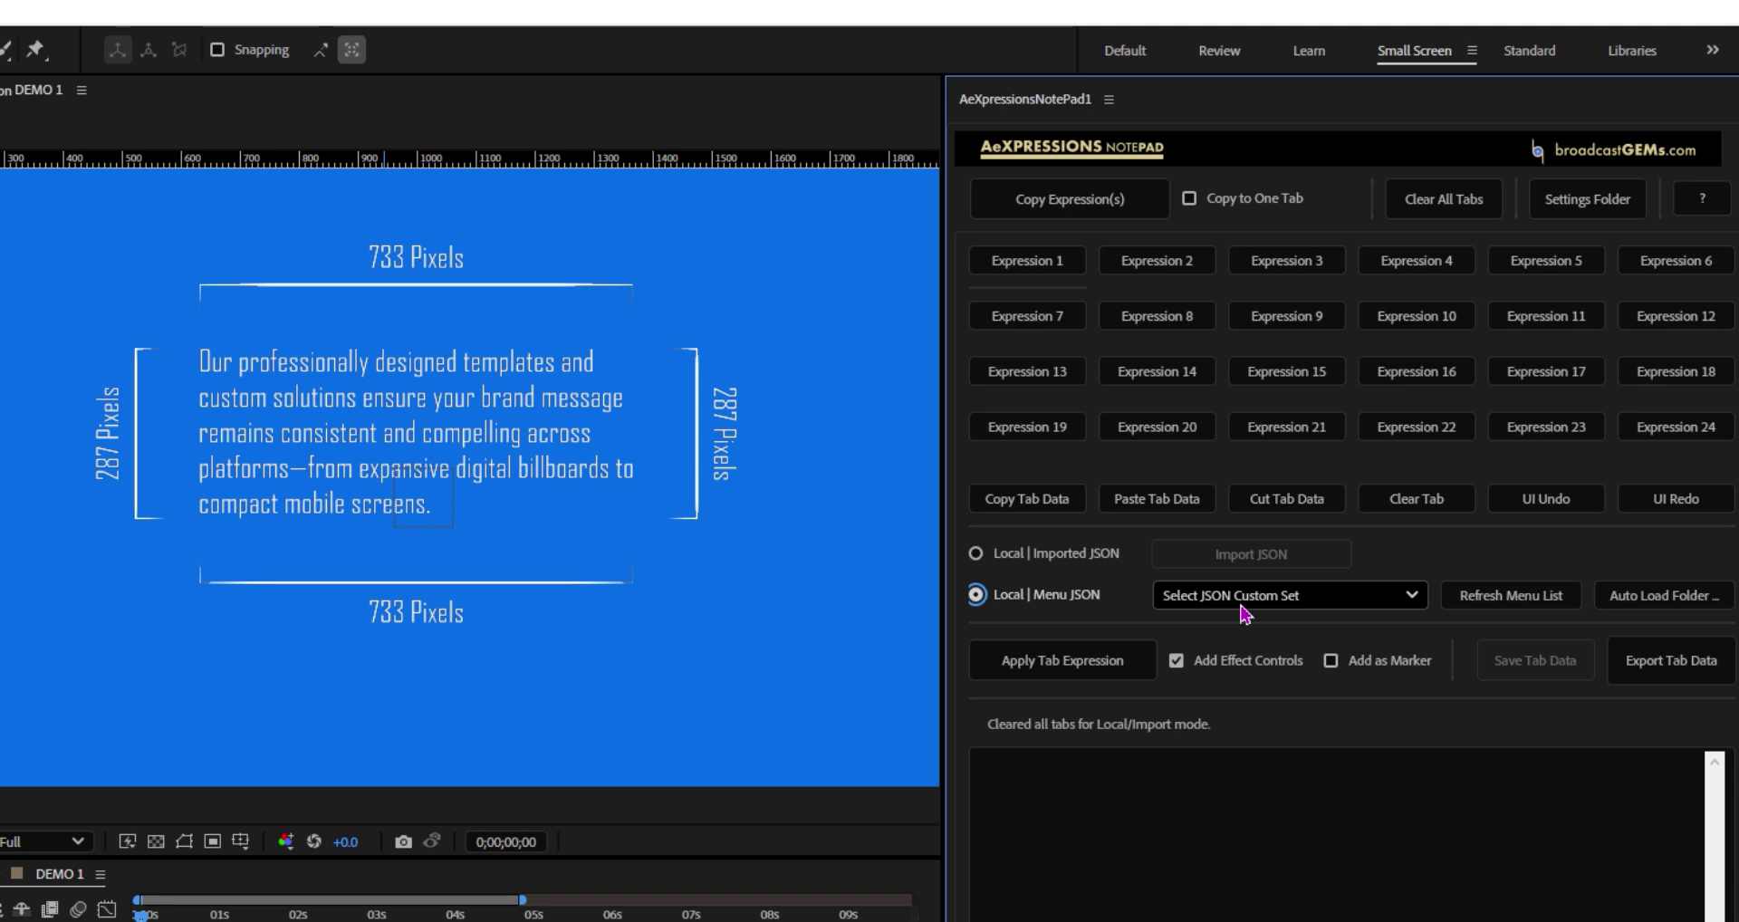
{"action": "left_click", "coordinate": [1169, 600]}
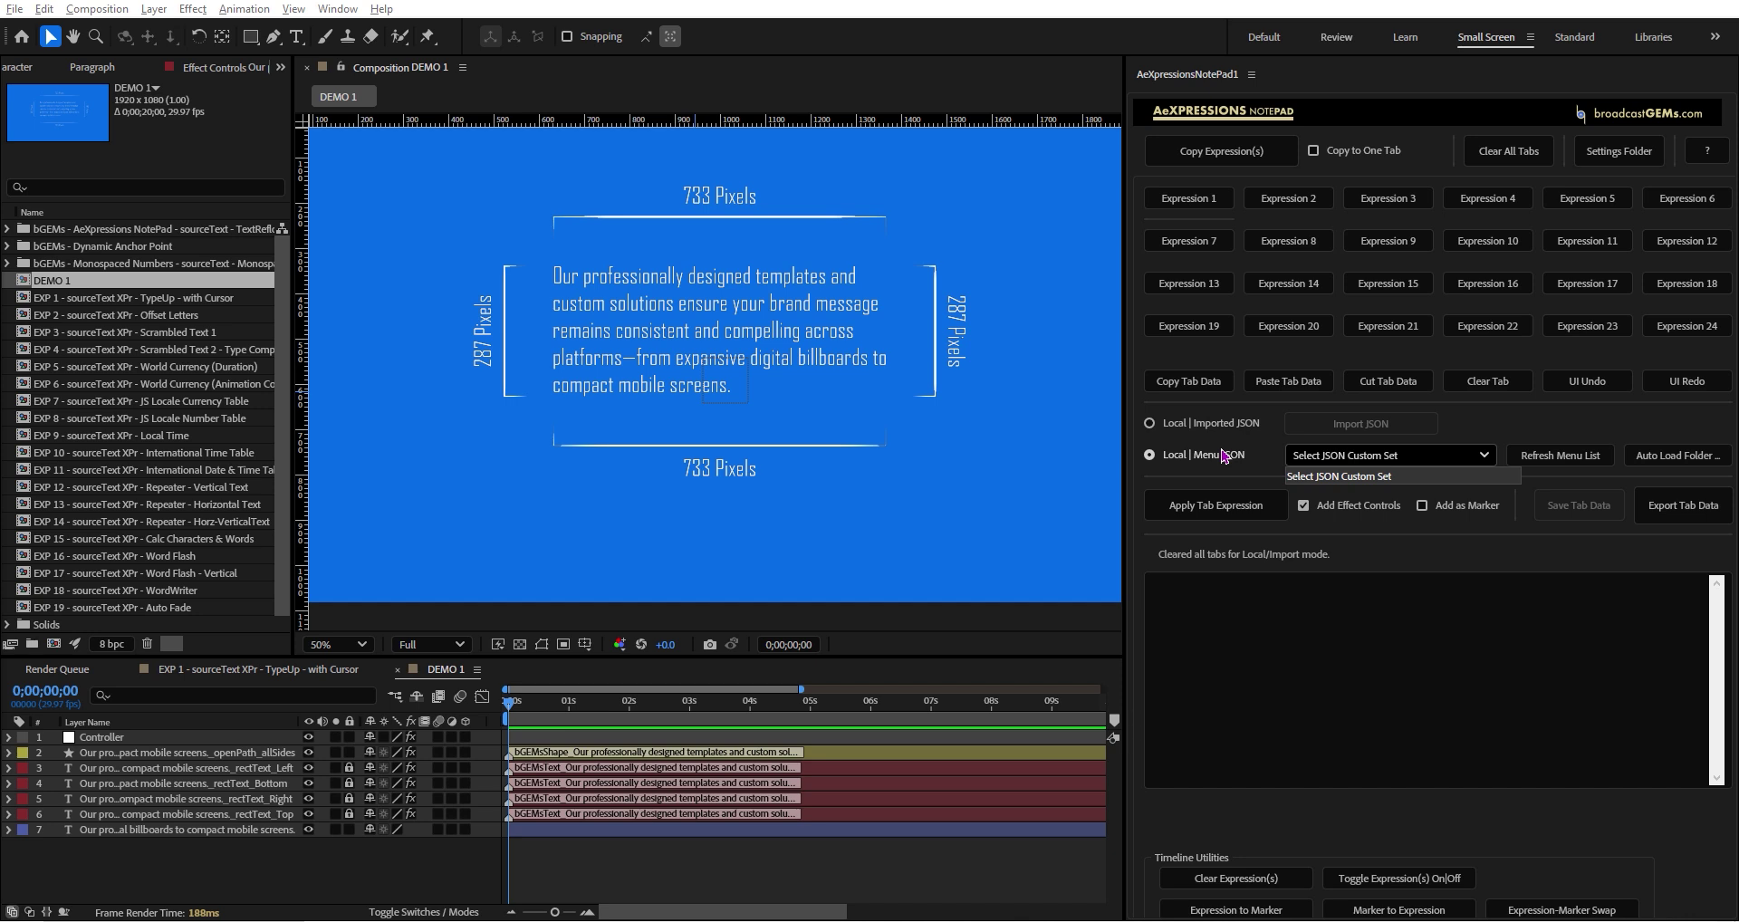
{"action": "left_click", "coordinate": [1621, 427]}
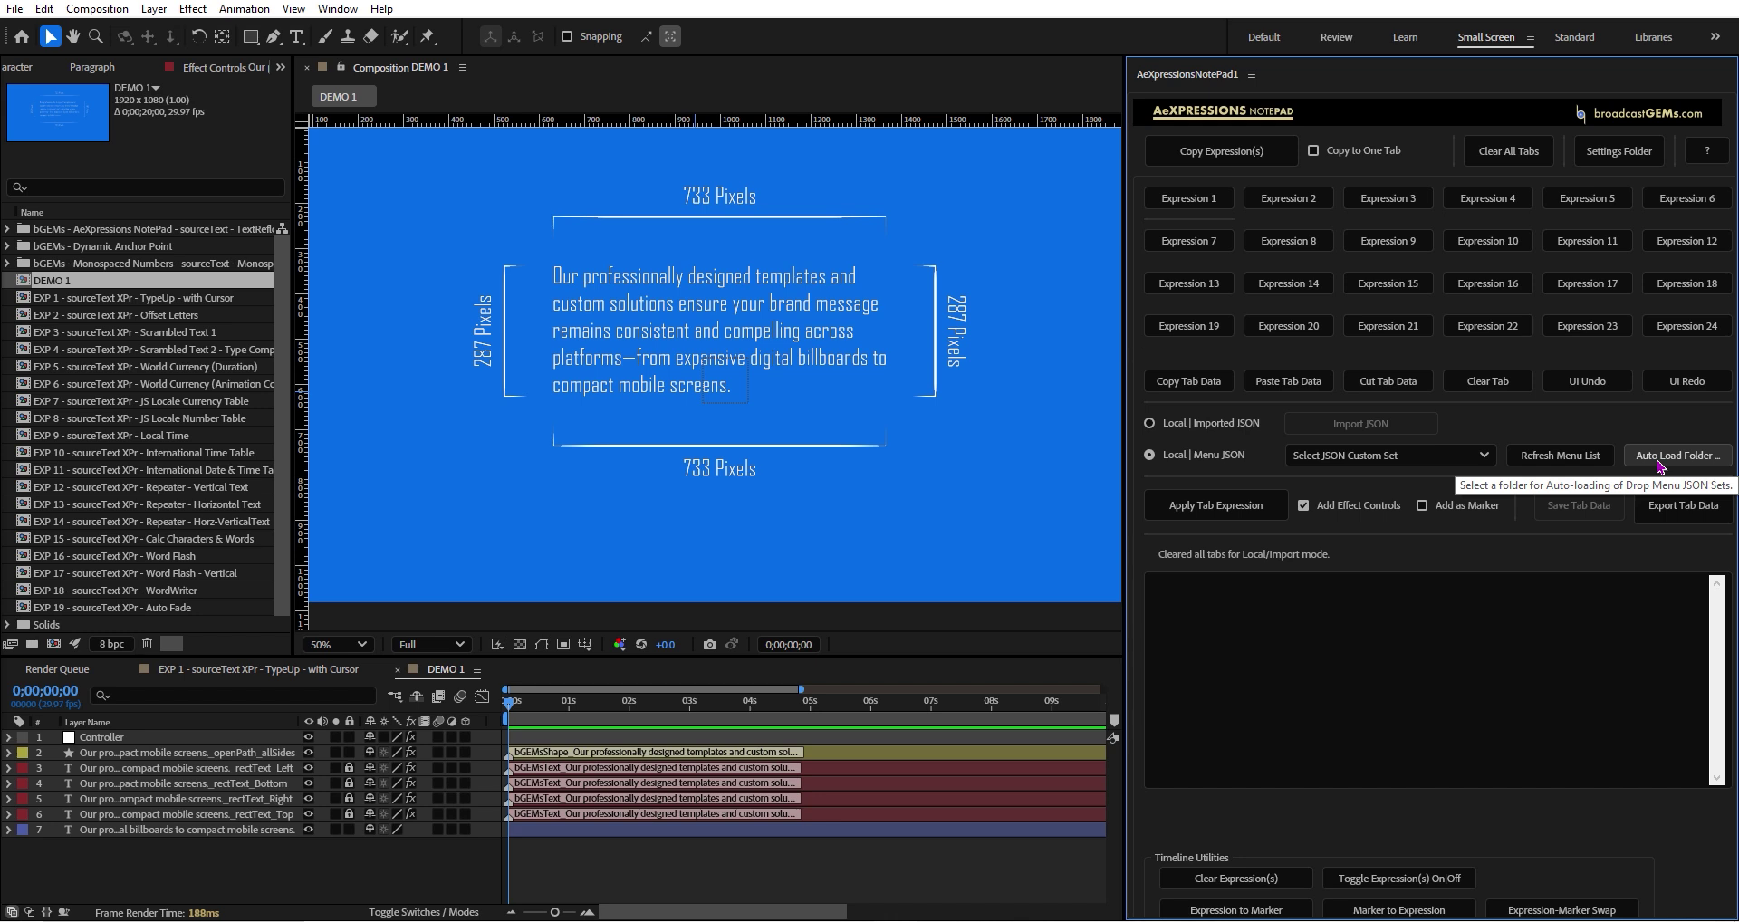
{"action": "left_click", "coordinate": [1403, 457]}
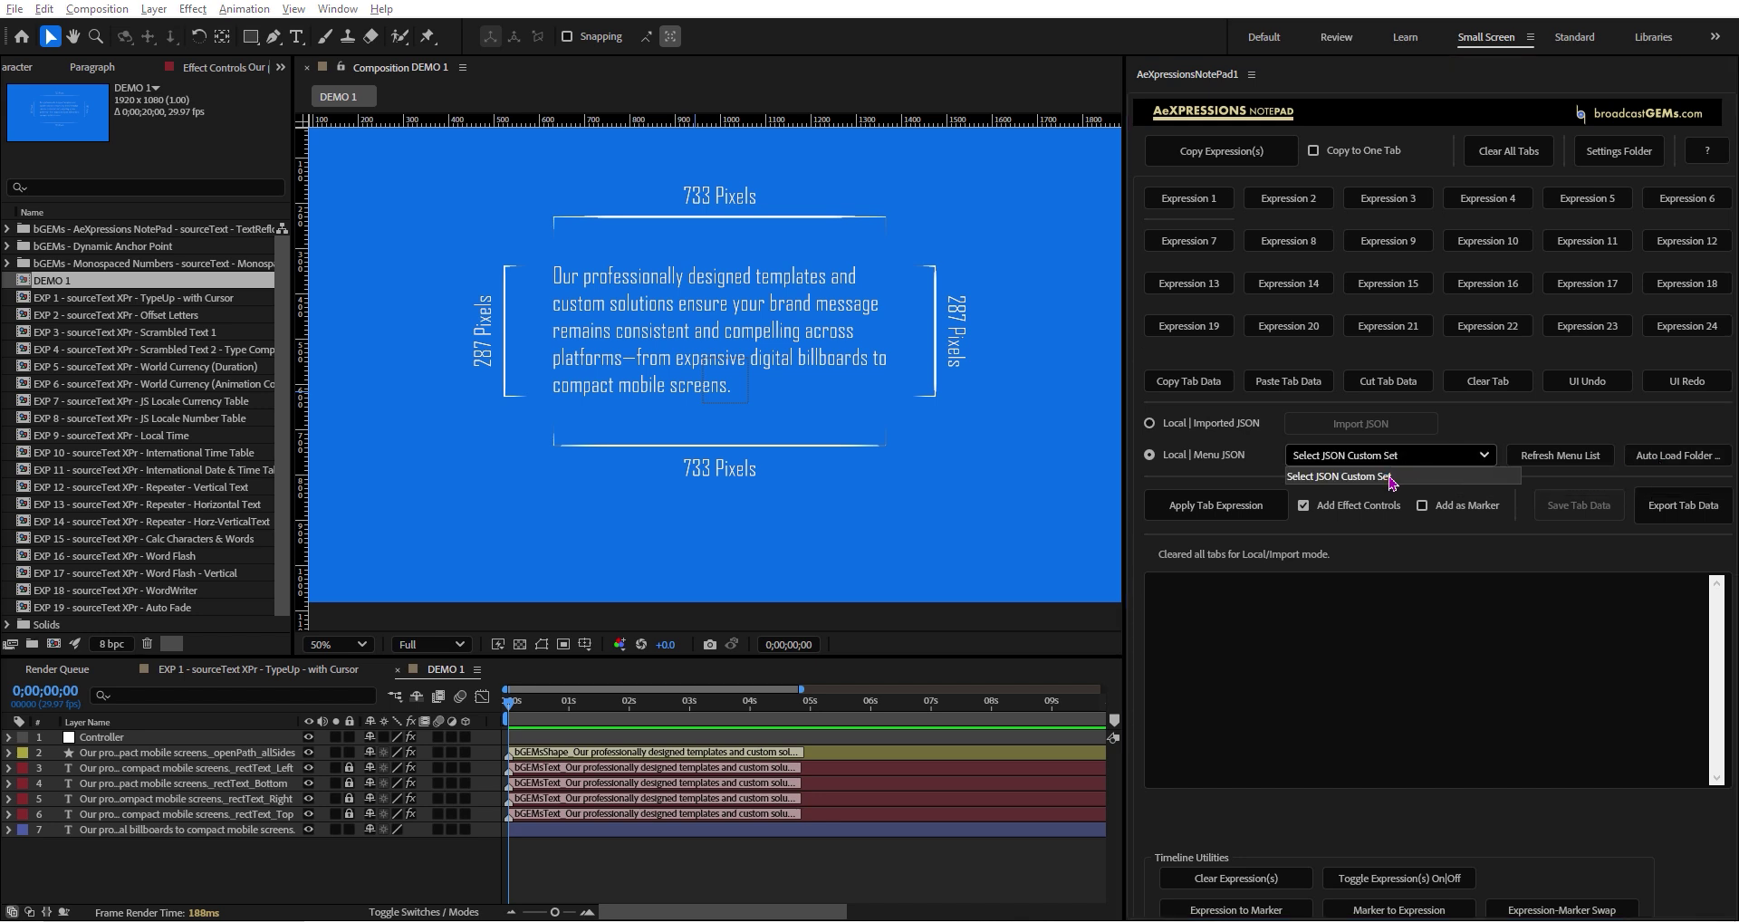
{"action": "left_click", "coordinate": [1390, 478]}
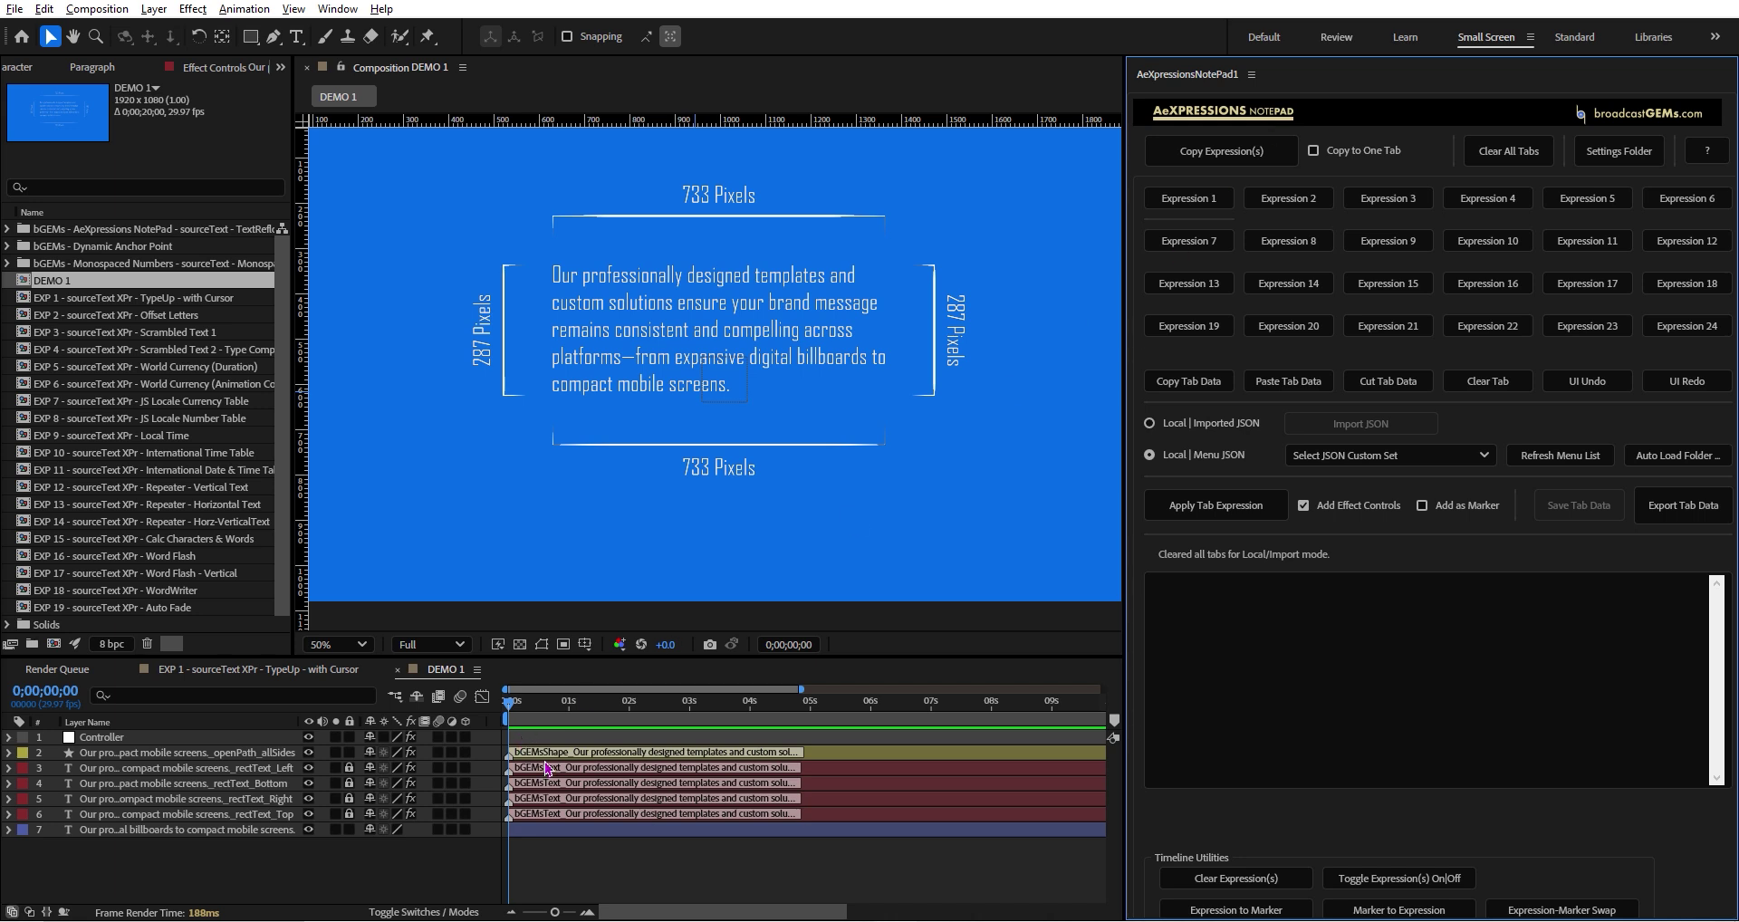
Reveal the expressions on the openPath_allSides shape layer and collapse the layer again
{"action": "left_click", "coordinate": [208, 753]}
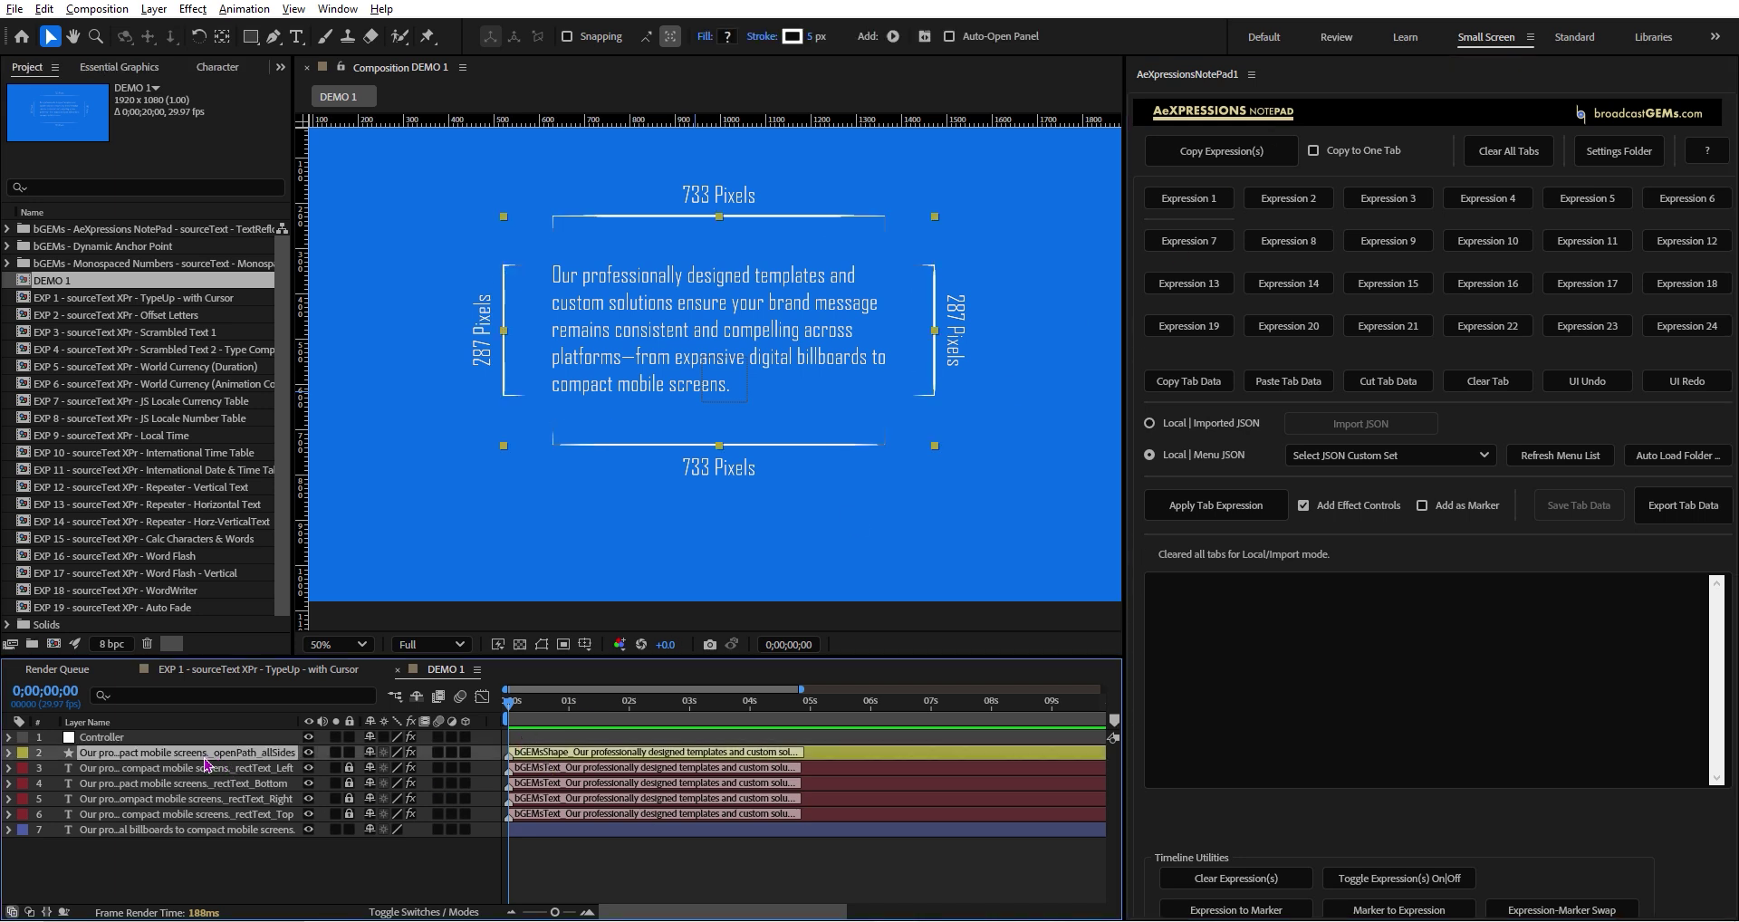
{"action": "key", "text": "e"}
{"action": "key", "text": "e"}
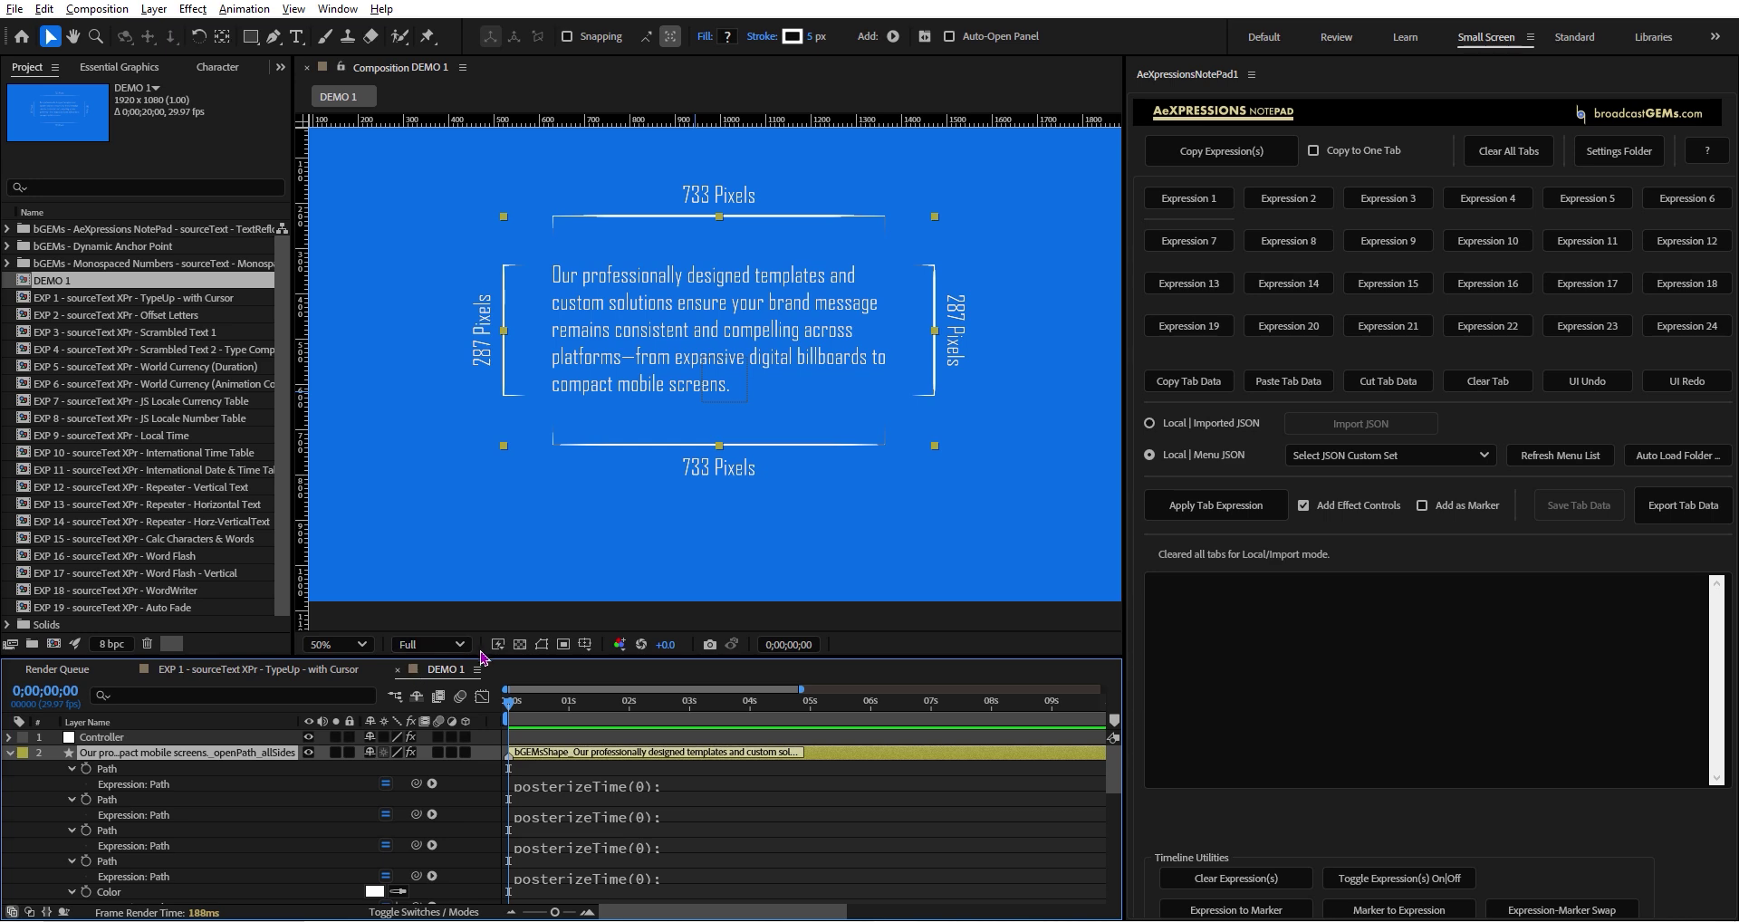
{"action": "left_click", "coordinate": [9, 752]}
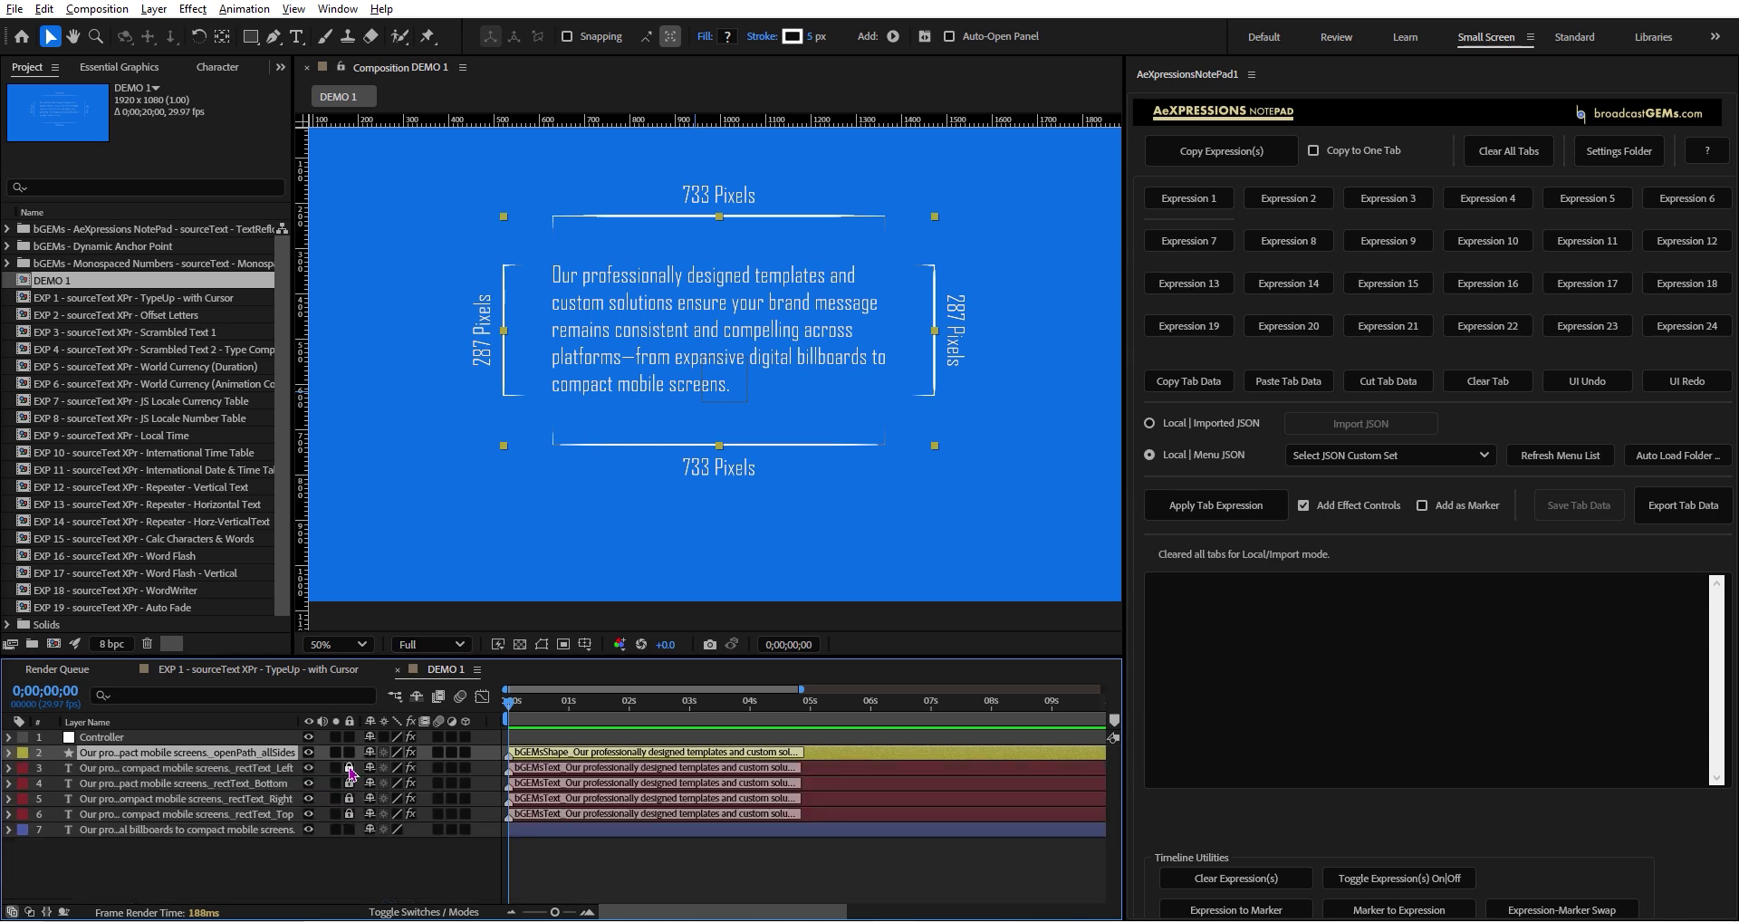
Unlock the rectText_Left layer, reveal its expressions and enlarge the timeline to show them all
{"action": "left_click", "coordinate": [349, 769]}
{"action": "left_click", "coordinate": [272, 769]}
{"action": "key", "text": "e"}
{"action": "key", "text": "e"}
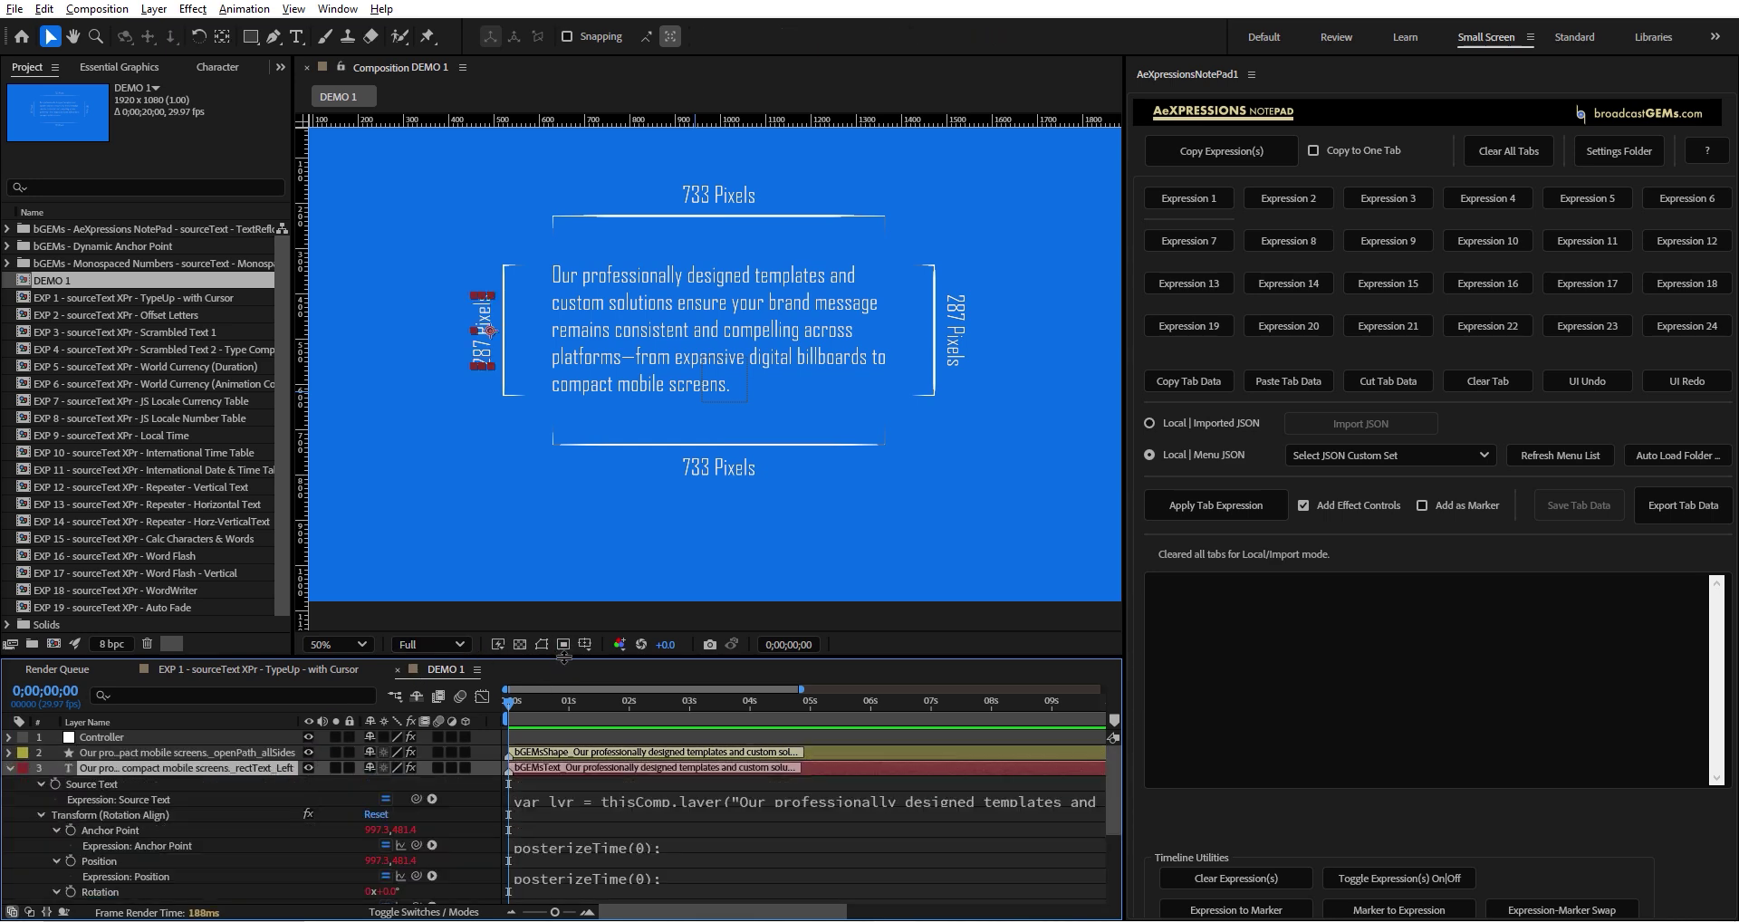
{"action": "left_click_drag", "start_coordinate": [563, 658], "coordinate": [564, 411]}
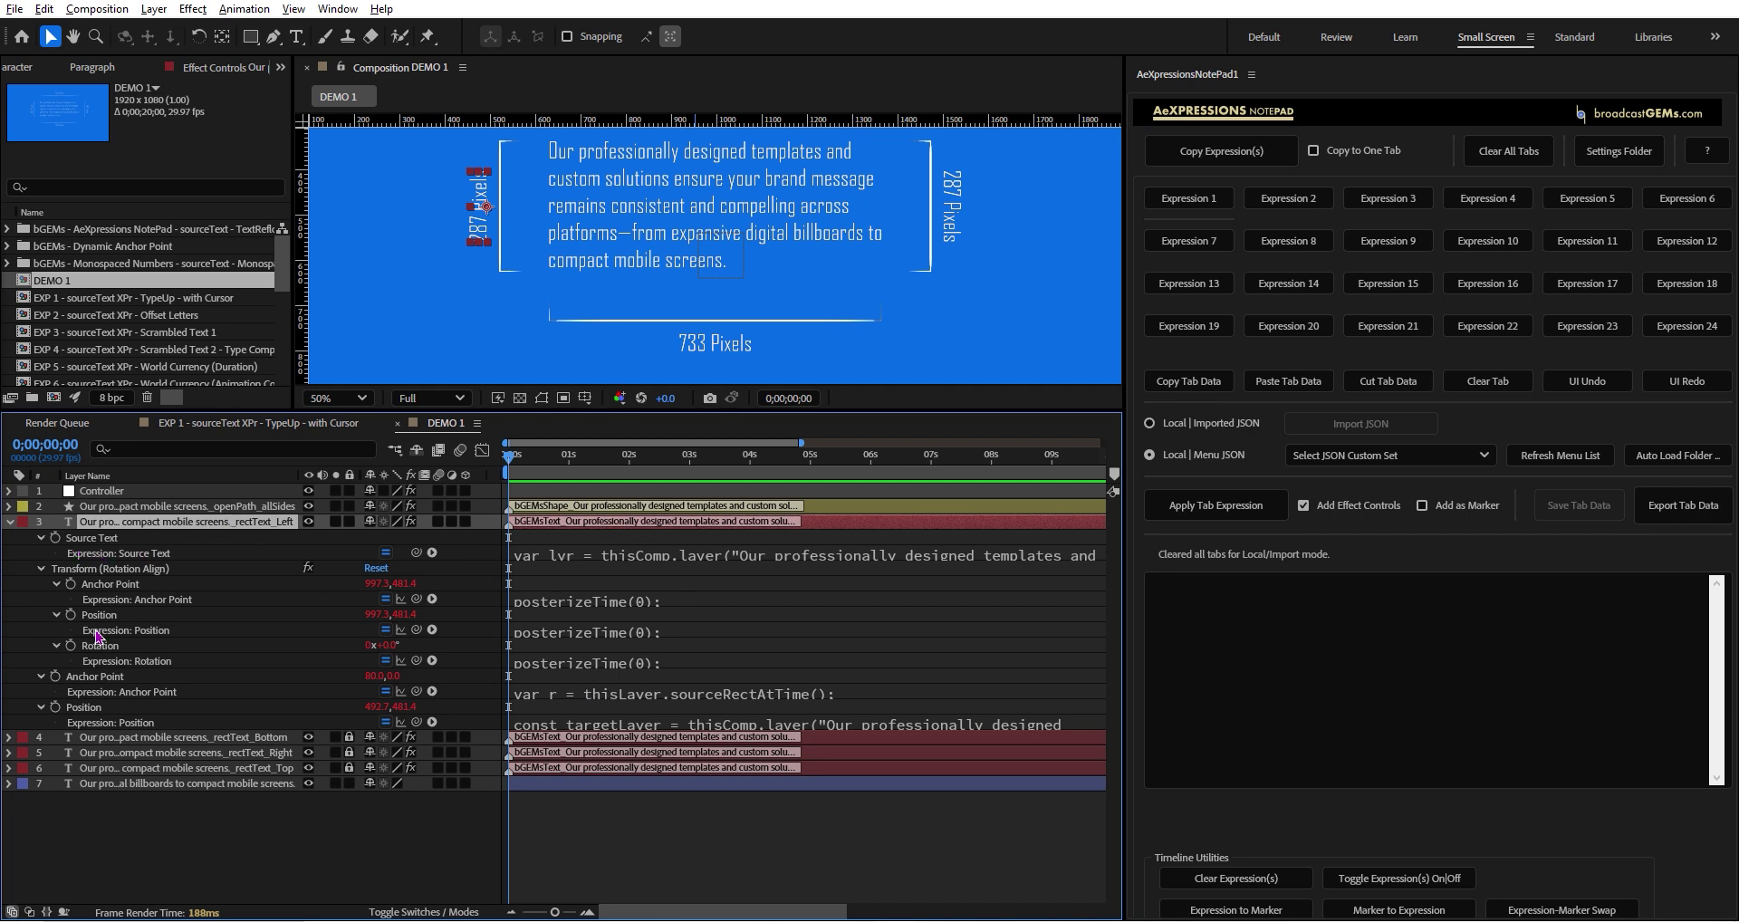
Copy the rectText_Left layer's Source Text expression into the Expression 7 tab of the notepad
{"action": "left_click", "coordinate": [92, 538]}
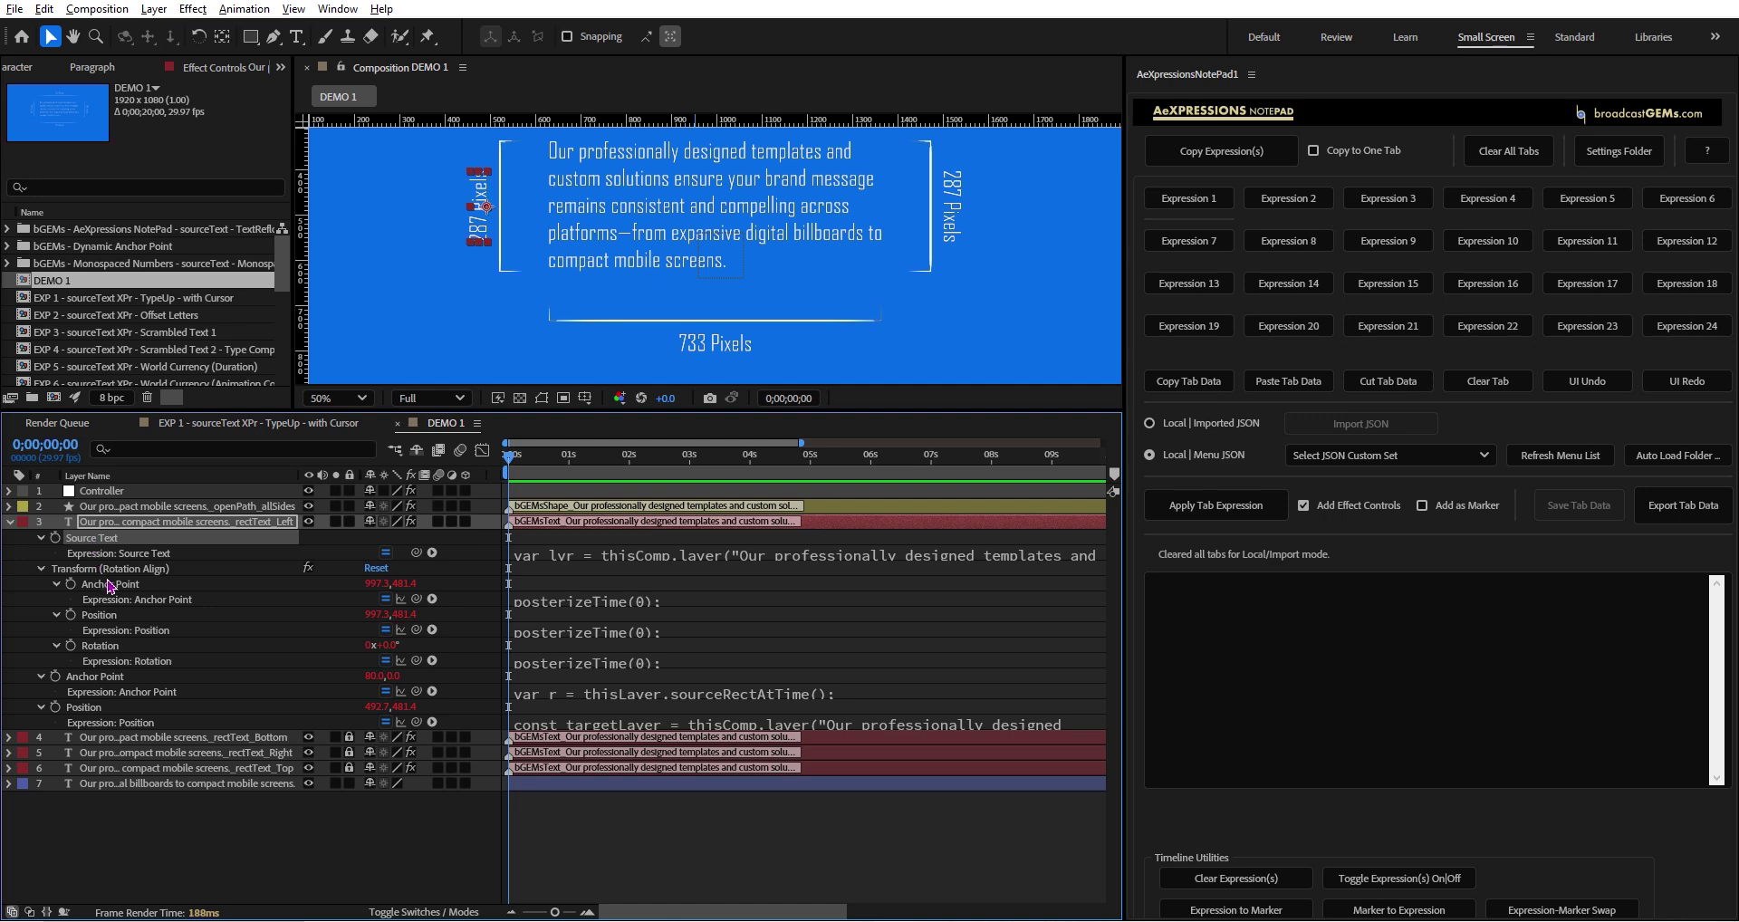
{"action": "left_click", "coordinate": [1295, 205]}
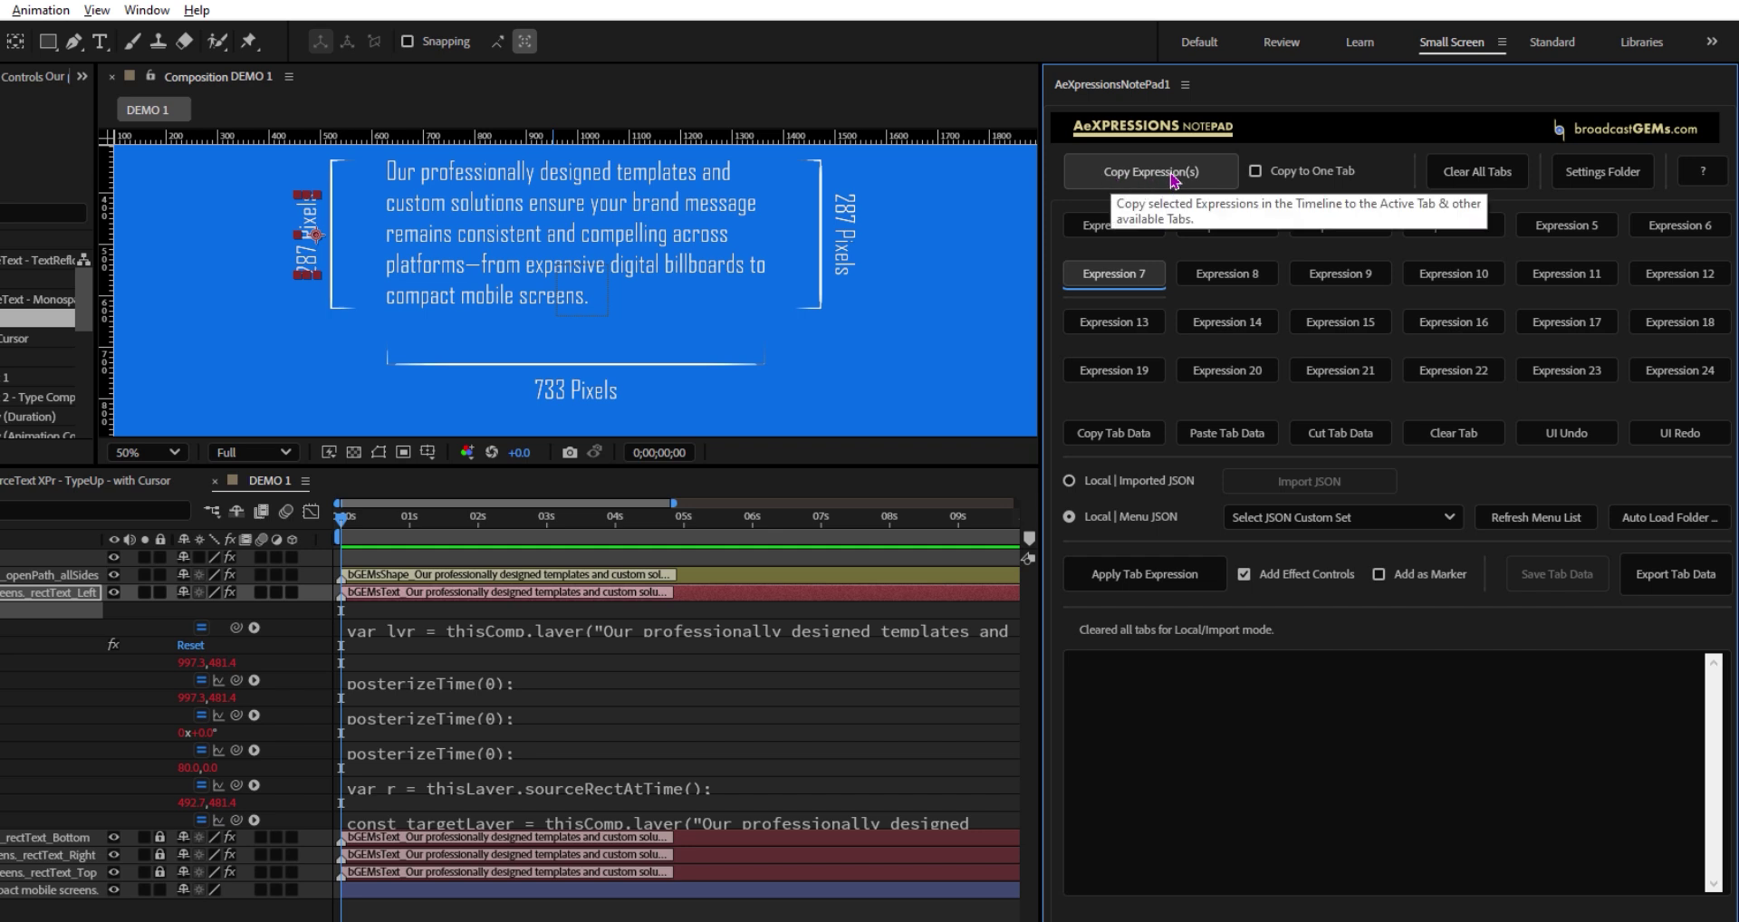
{"action": "left_click", "coordinate": [1173, 180]}
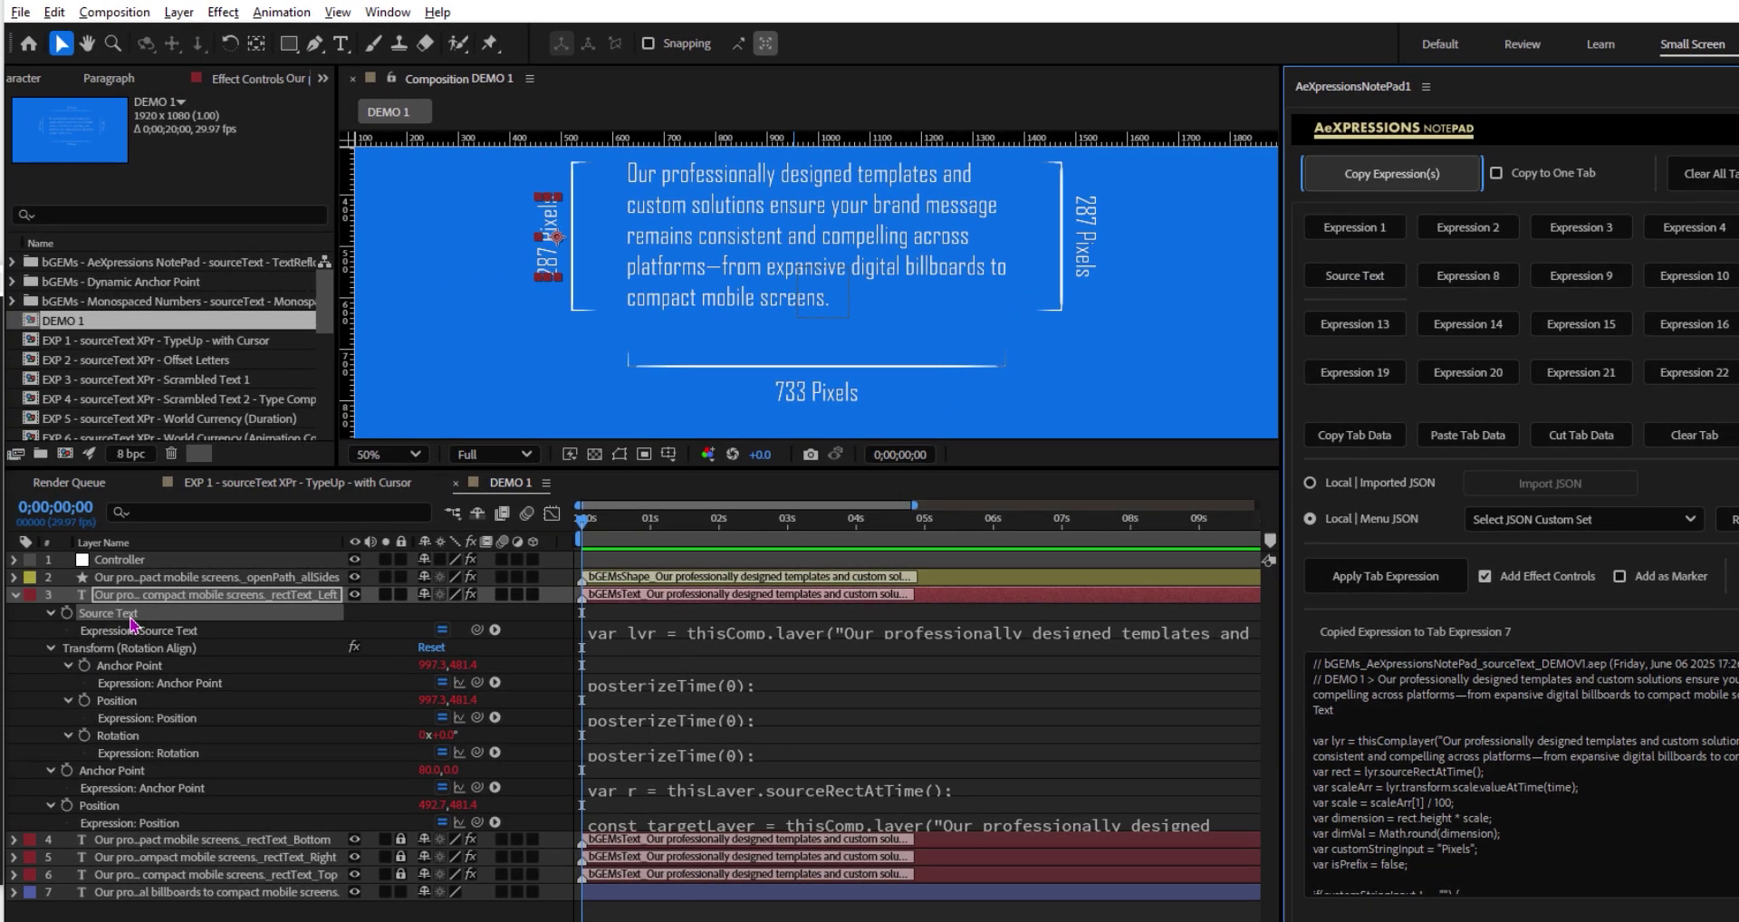
Examine the copied Source Text expression, including its project, layer and property comment lines and the code below them
{"action": "left_click", "coordinate": [1411, 705]}
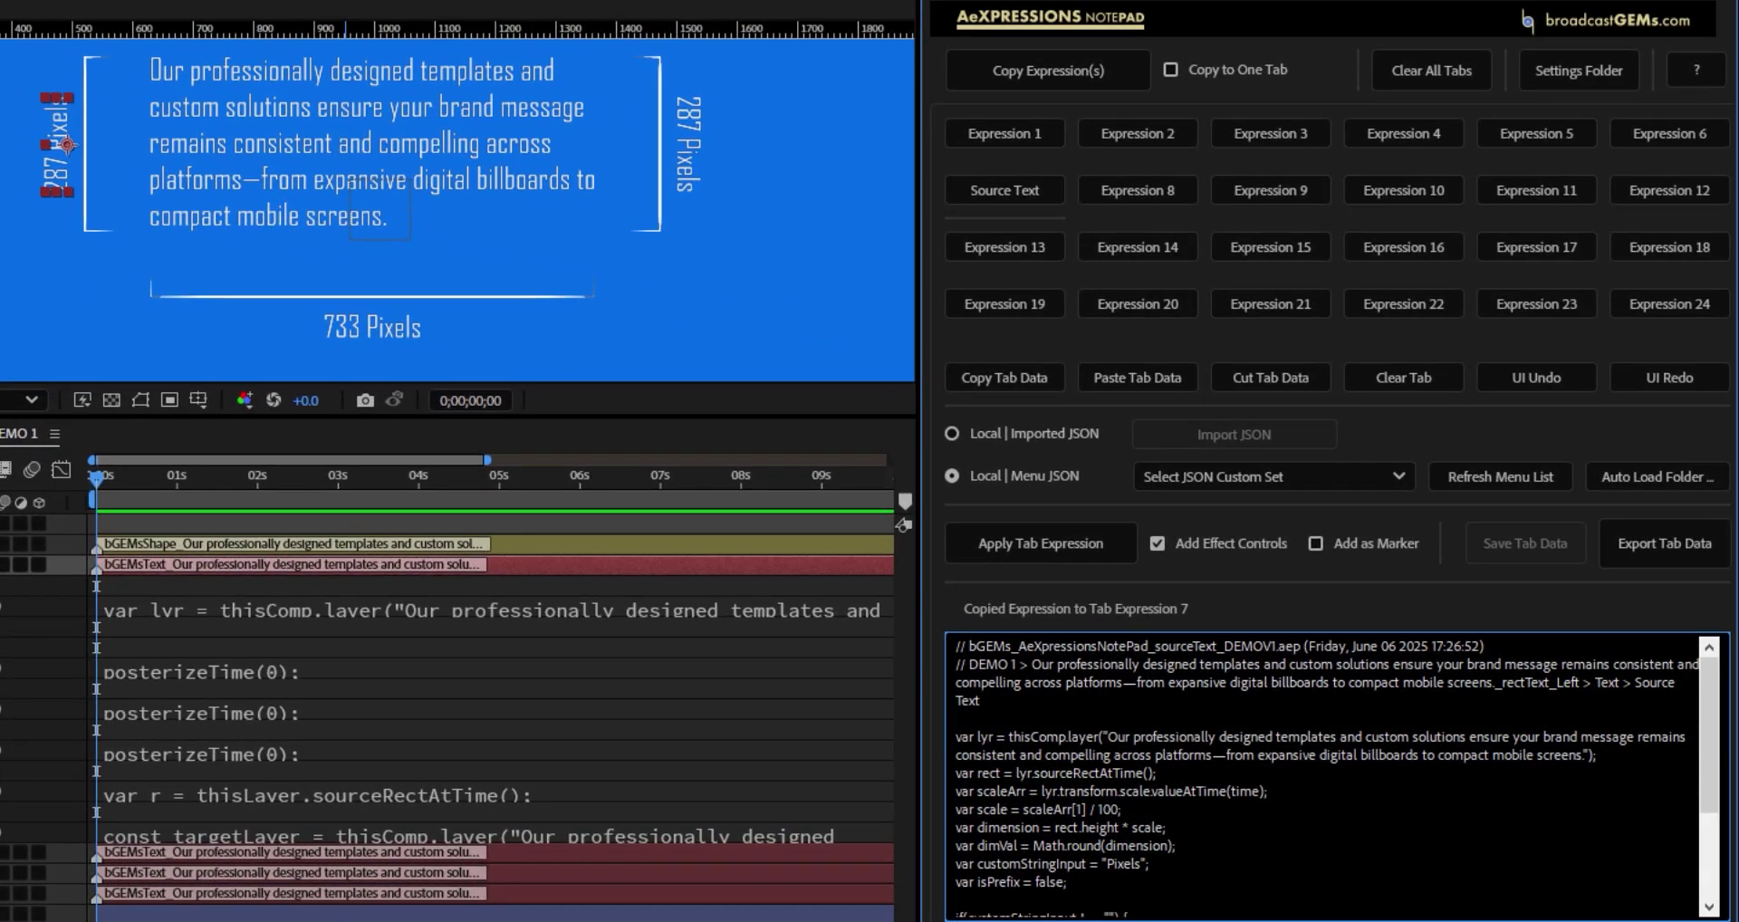
{"action": "left_click", "coordinate": [1137, 736]}
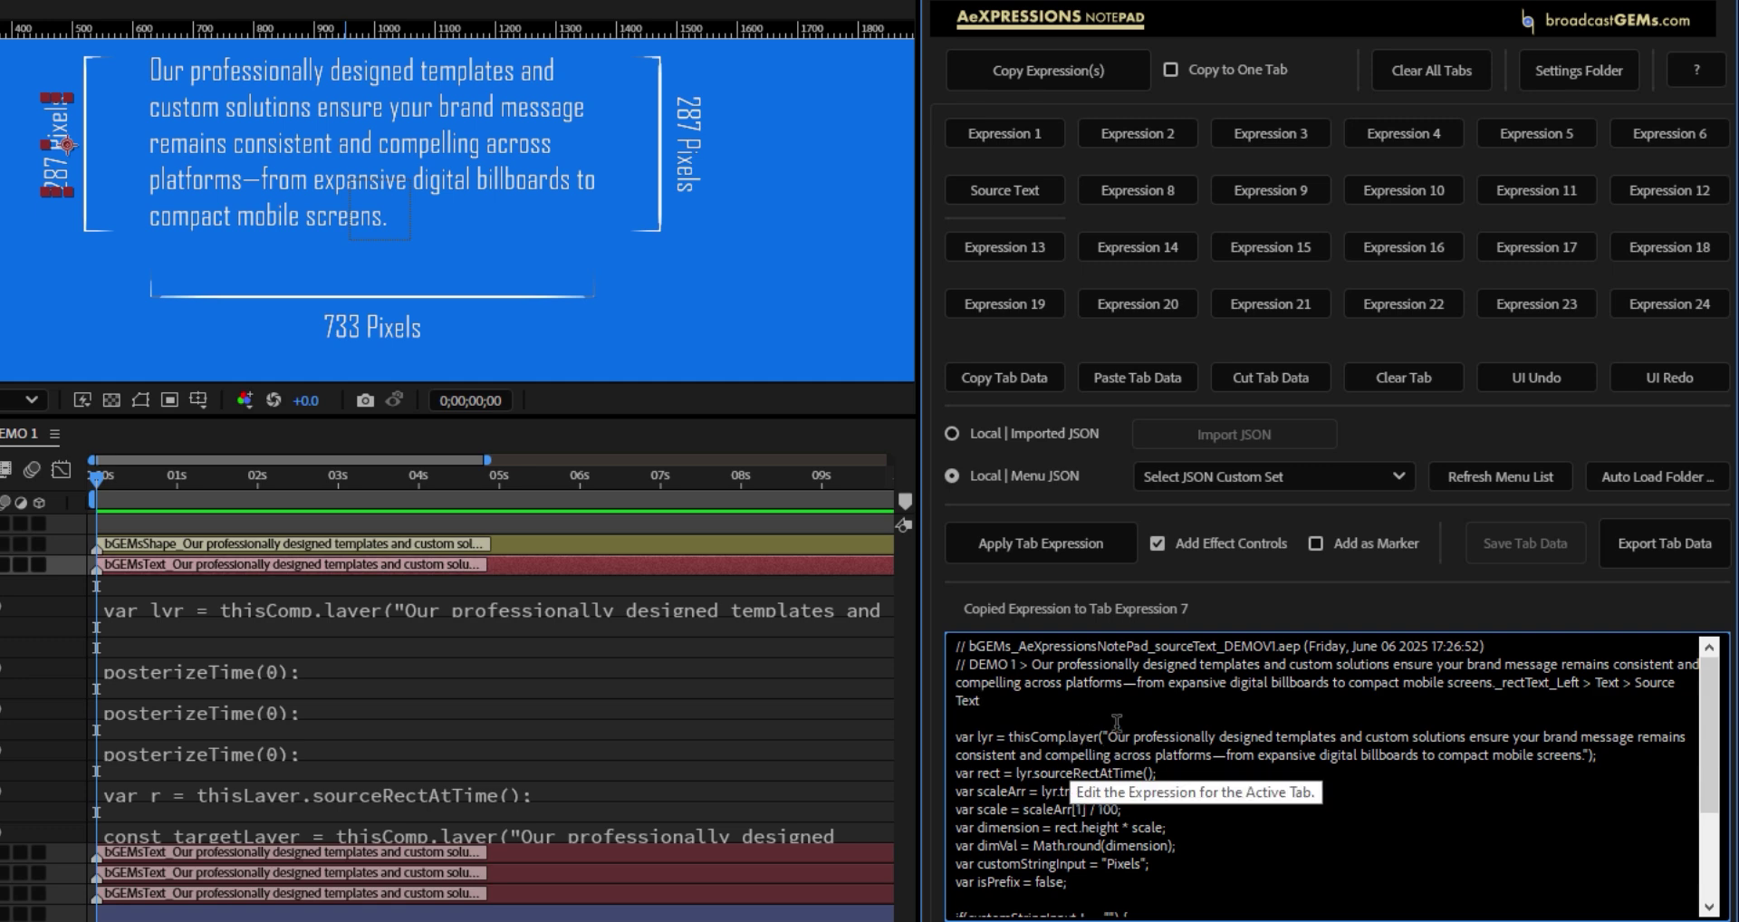
{"action": "left_click_drag", "start_coordinate": [1505, 645], "coordinate": [936, 636]}
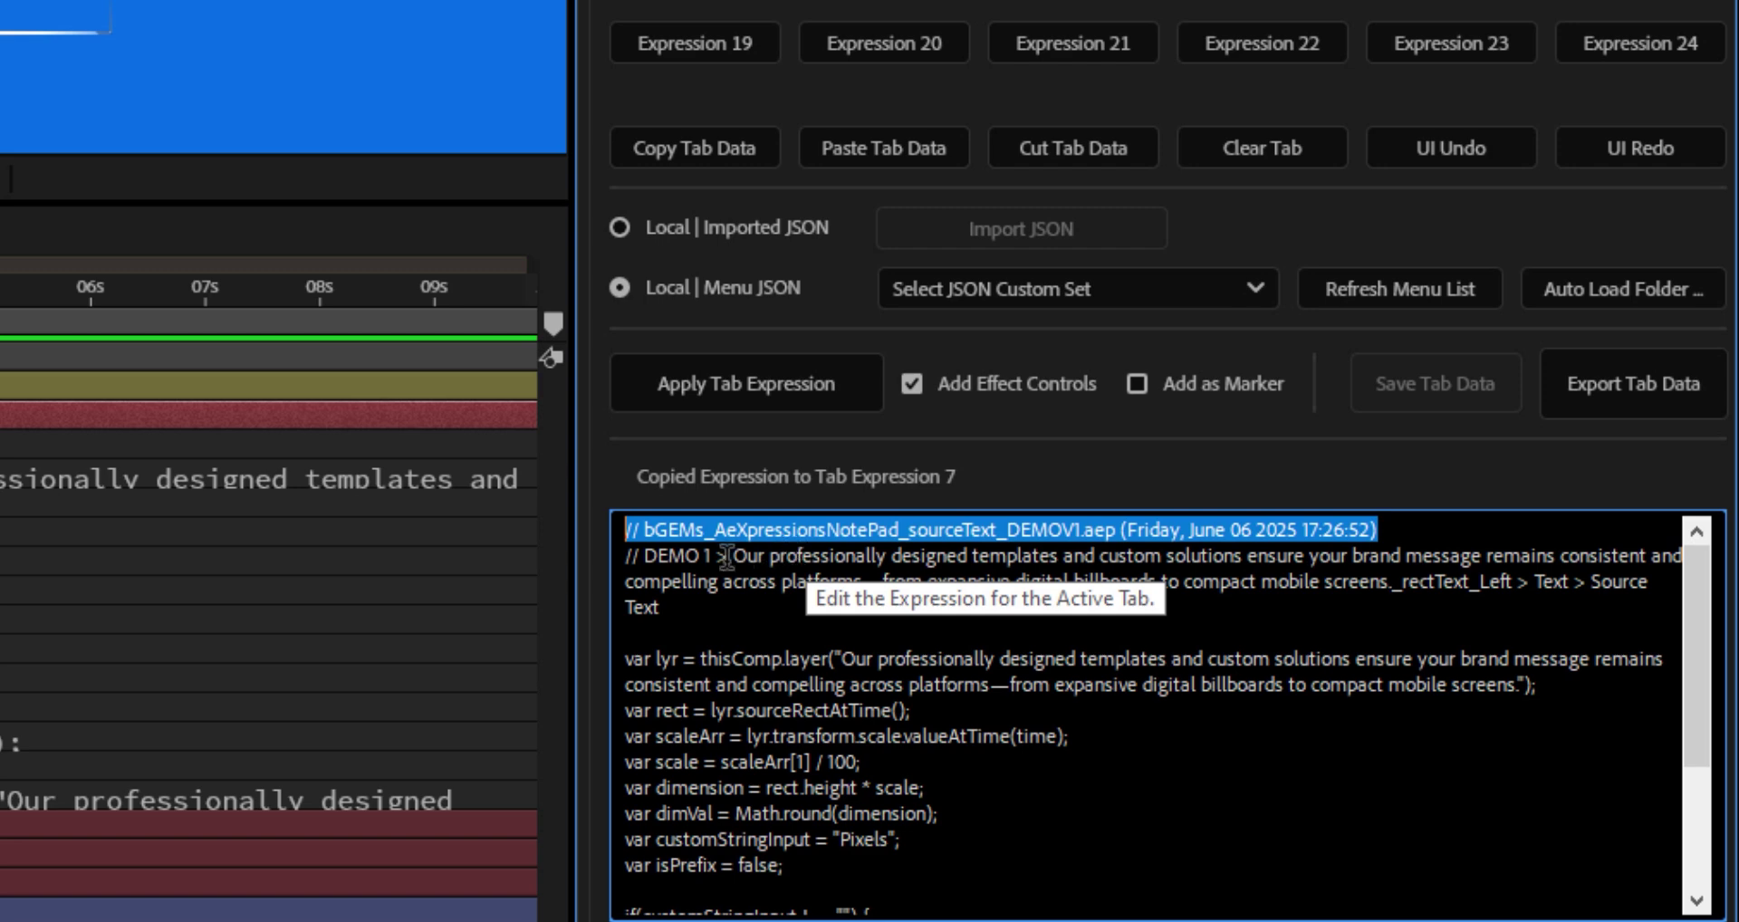
{"action": "left_click_drag", "start_coordinate": [643, 555], "coordinate": [1591, 583]}
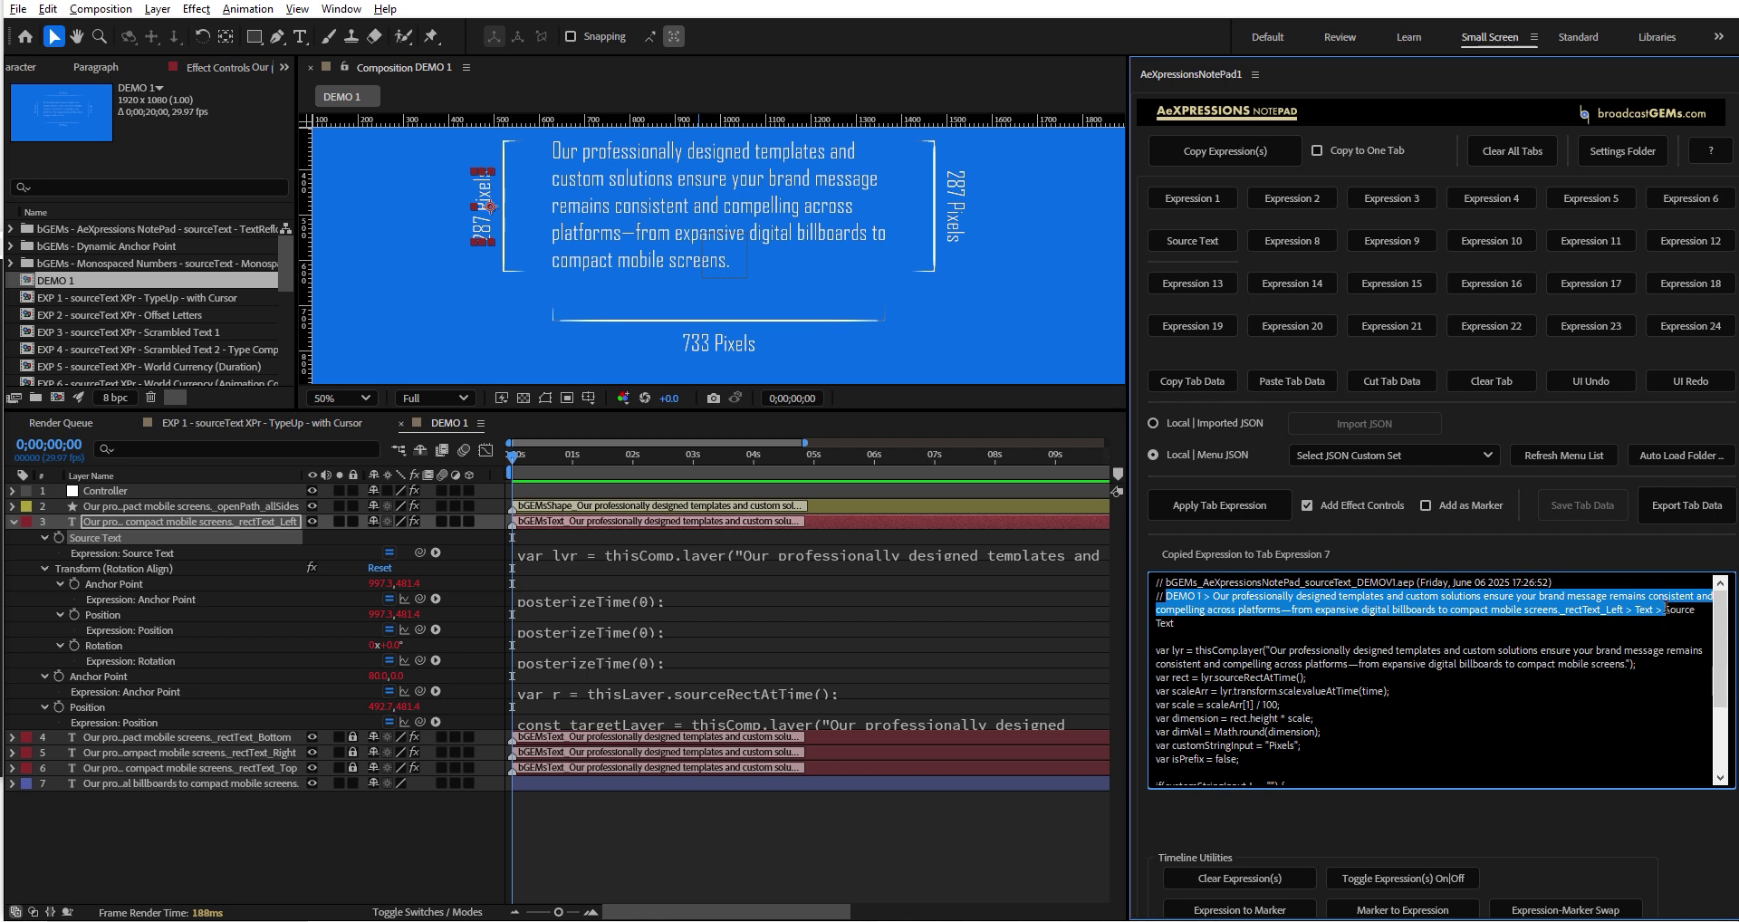
{"action": "left_click_drag", "start_coordinate": [1667, 608], "coordinate": [1669, 621]}
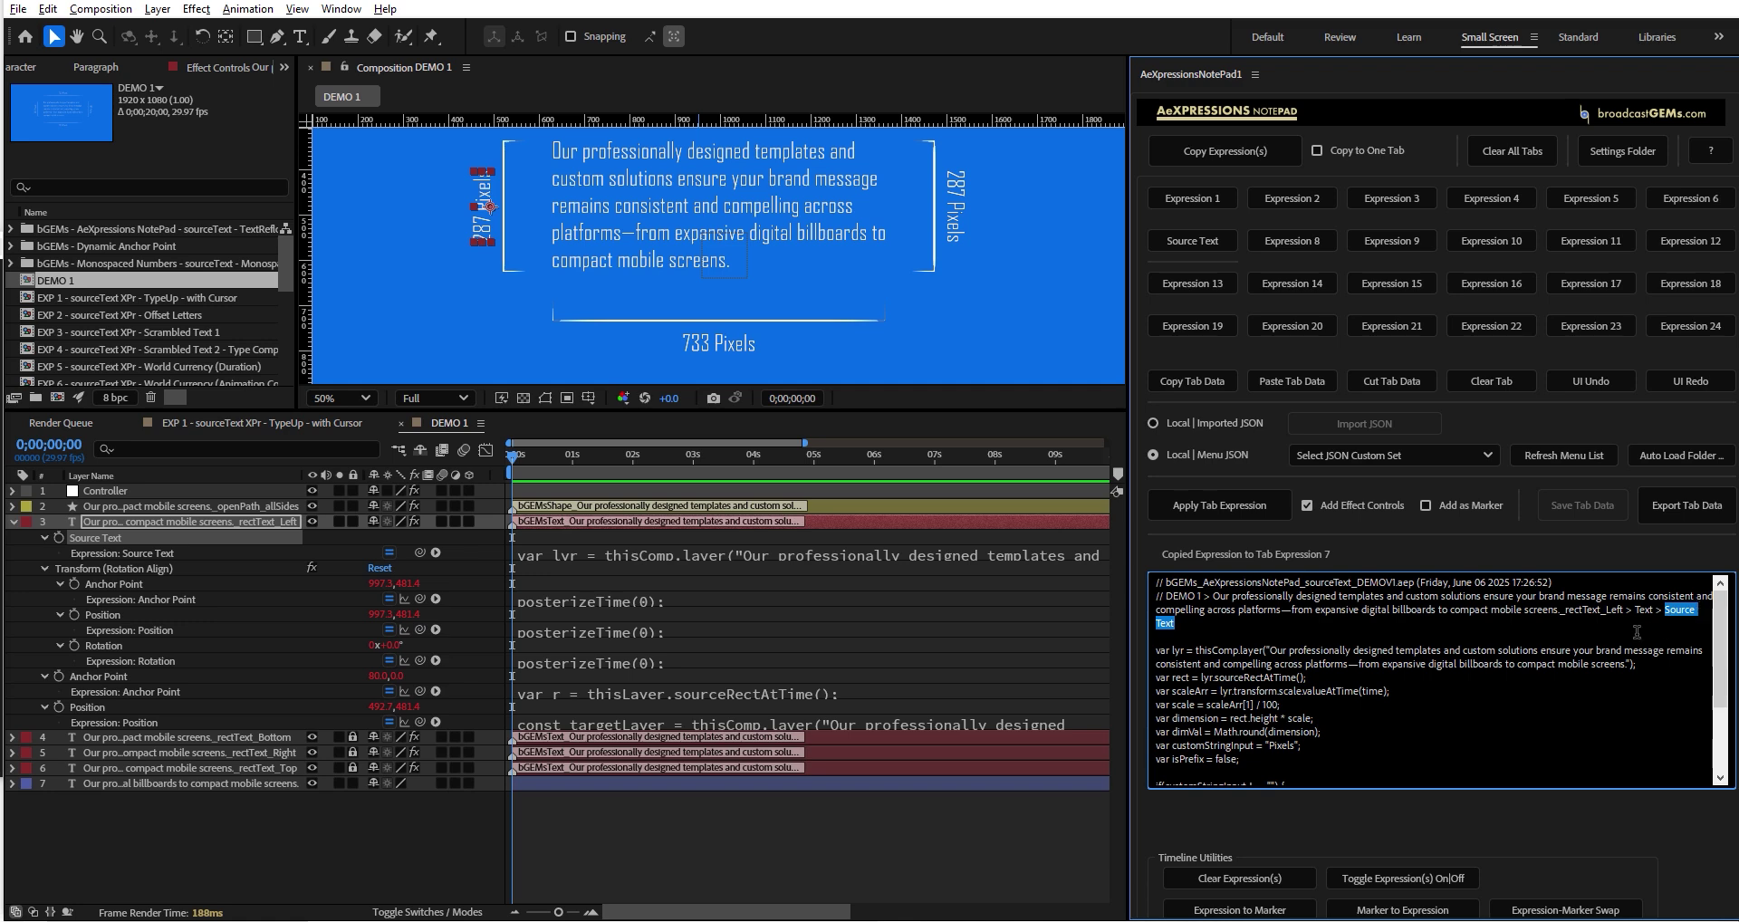
{"action": "scroll", "coordinate": [1268, 670], "scroll_direction": "down", "scroll_amount": 1}
{"action": "left_click", "coordinate": [1266, 663]}
{"action": "scroll", "coordinate": [1268, 662], "scroll_direction": "down", "scroll_amount": 2}
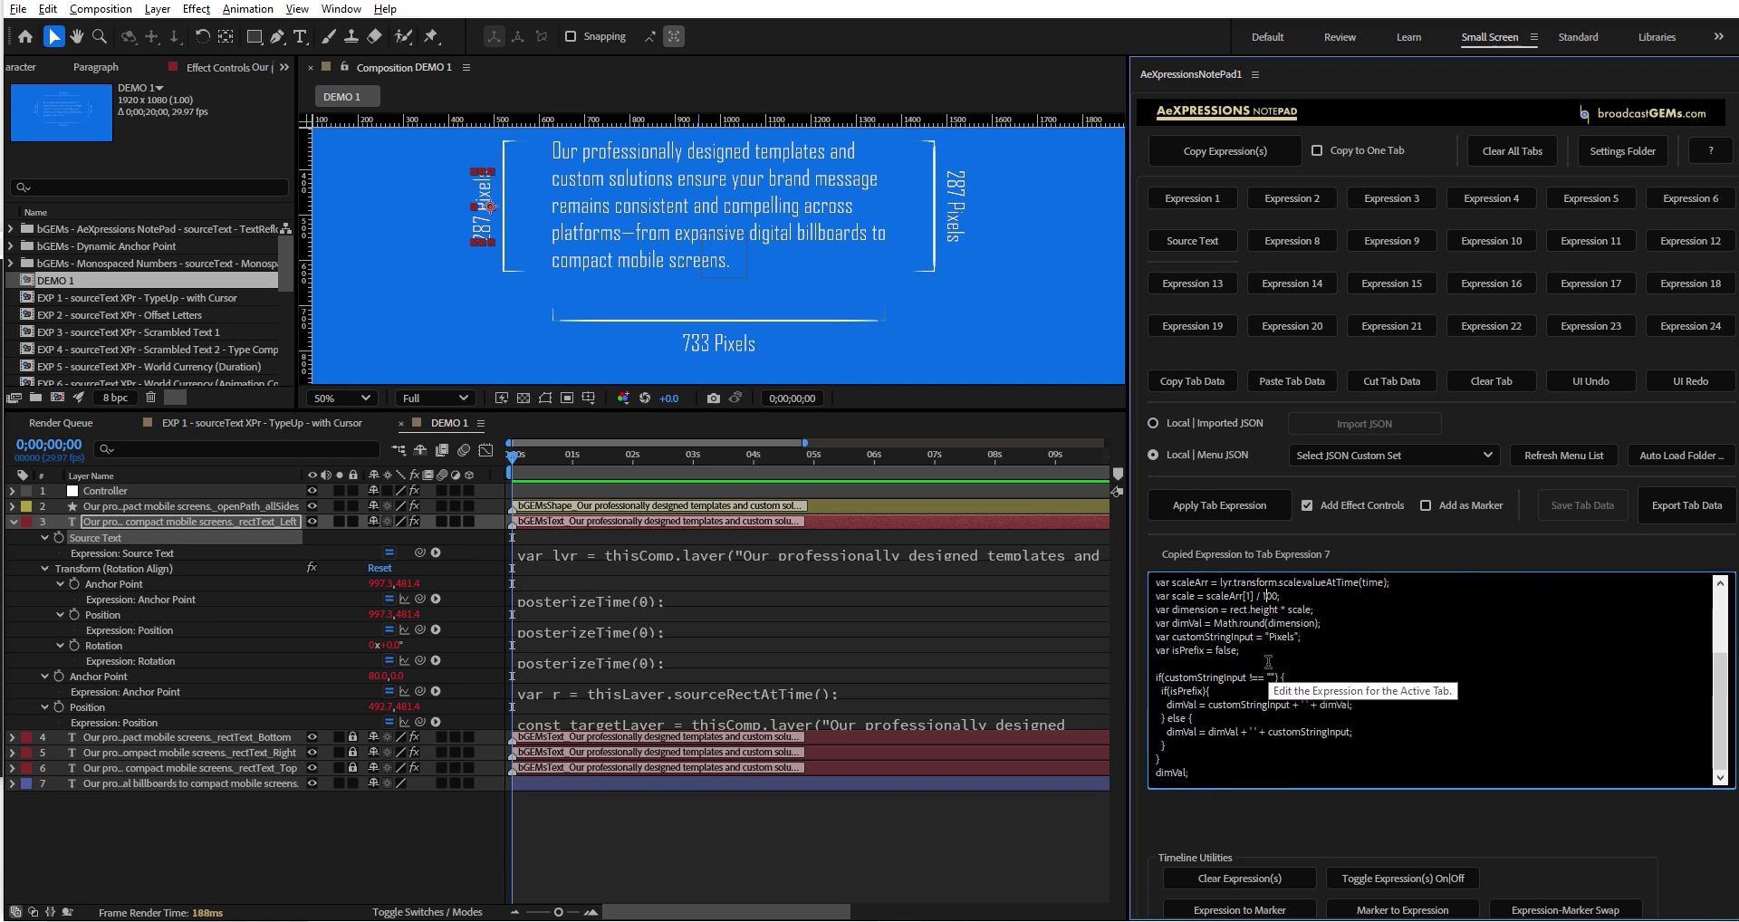
{"action": "scroll", "coordinate": [1268, 662], "scroll_direction": "up", "scroll_amount": 3}
{"action": "left_click", "coordinate": [1210, 639]}
{"action": "scroll", "coordinate": [1210, 642], "scroll_direction": "down", "scroll_amount": 3}
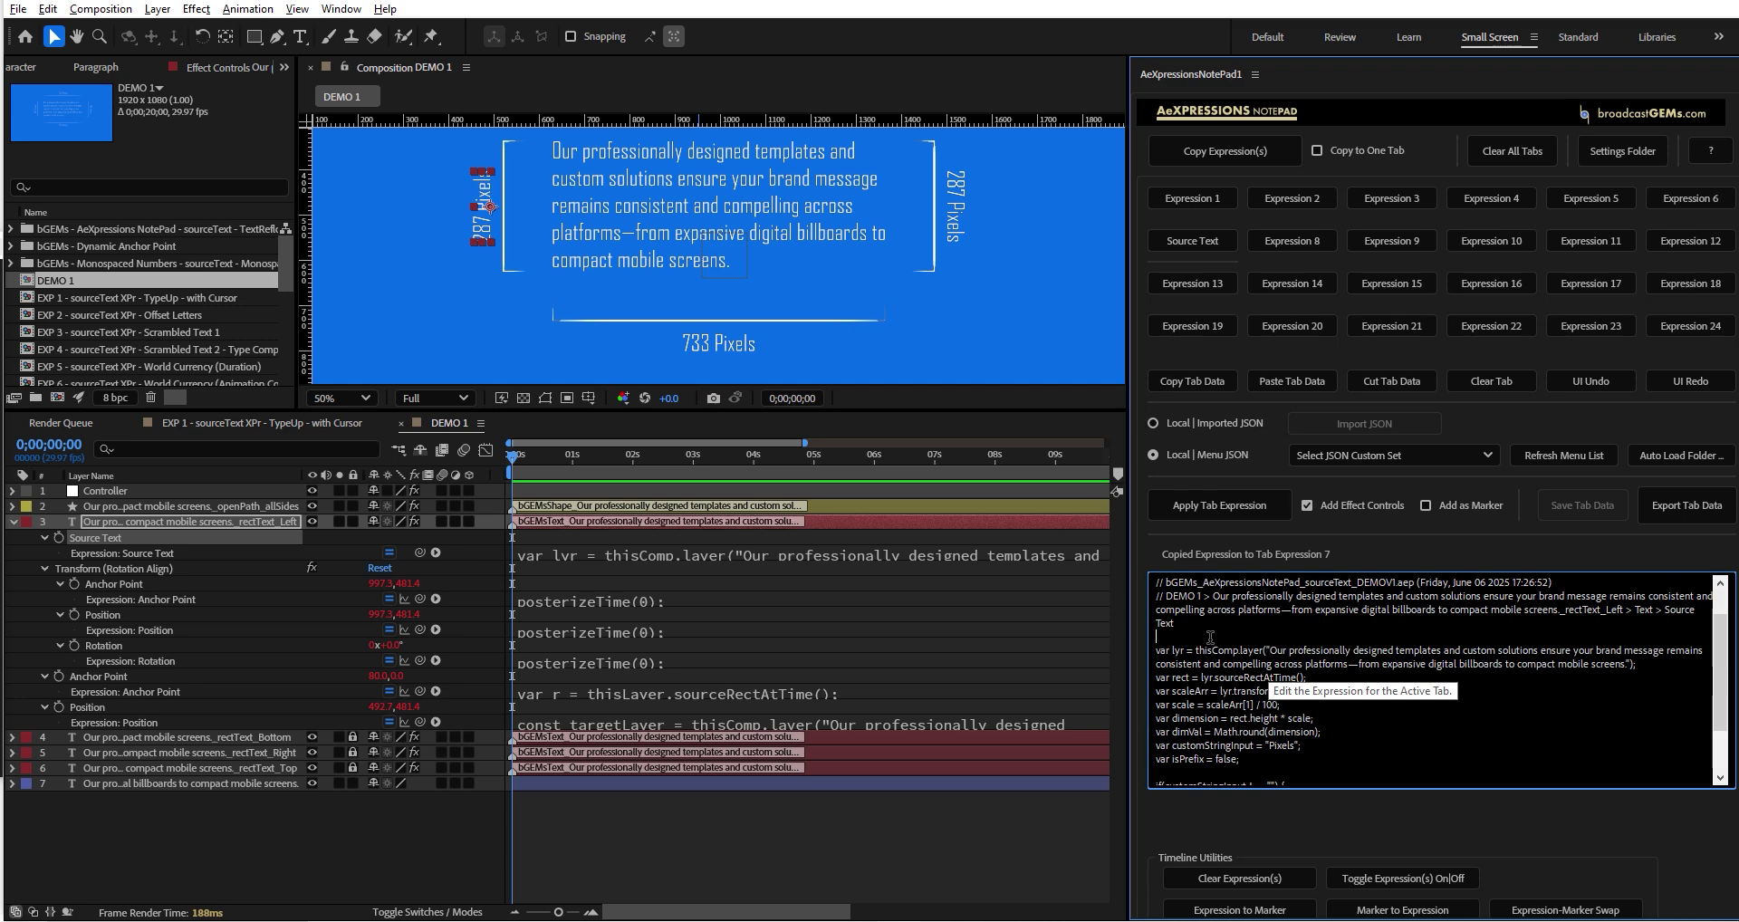
{"action": "scroll", "coordinate": [1207, 651], "scroll_direction": "up", "scroll_amount": 3}
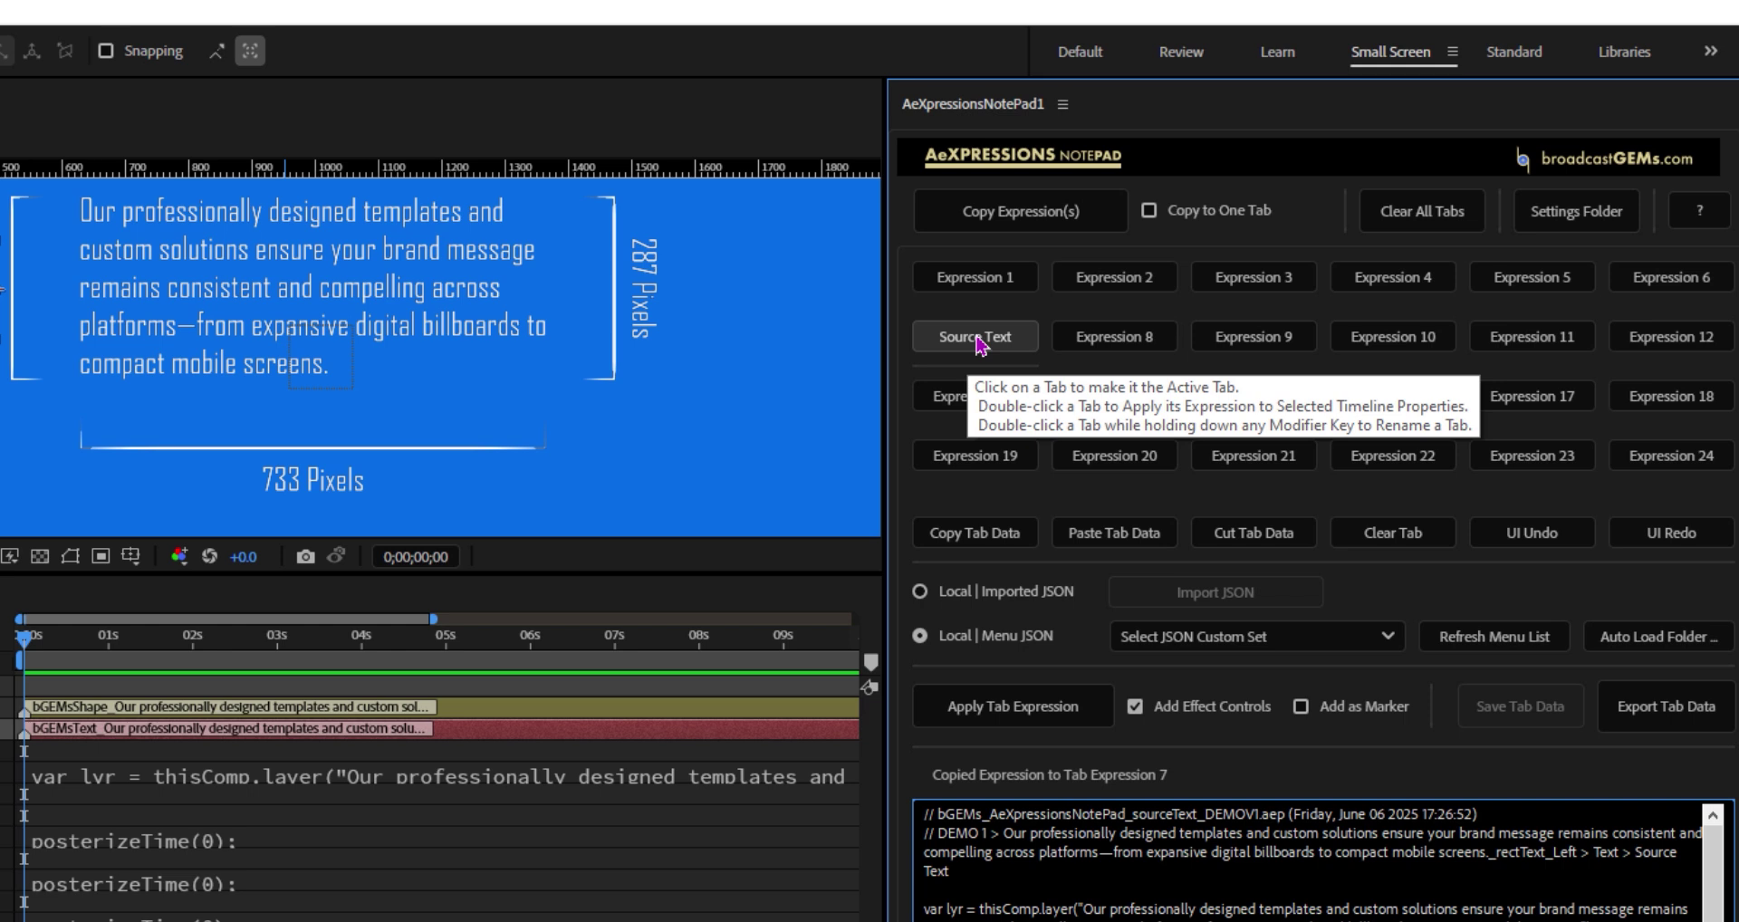
Rename the notepad's Source Text tab as reNamed
{"action": "double_click", "coordinate": [977, 343], "text": "alt"}
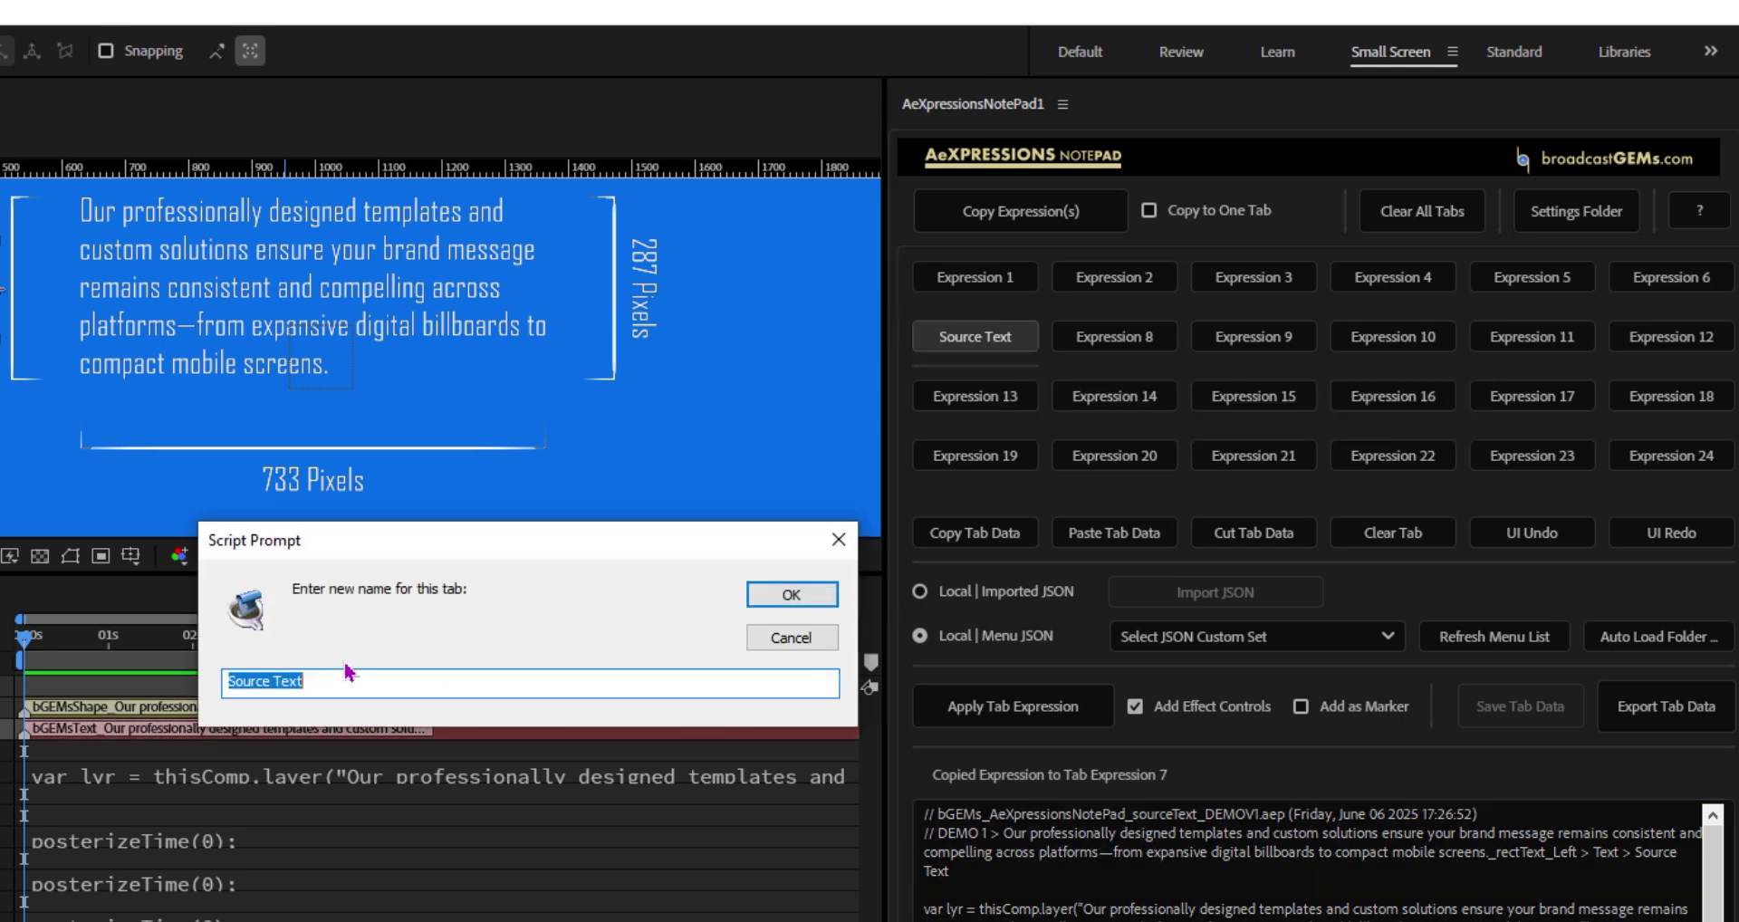
{"action": "type", "text": "reNamed"}
{"action": "left_click", "coordinate": [786, 596]}
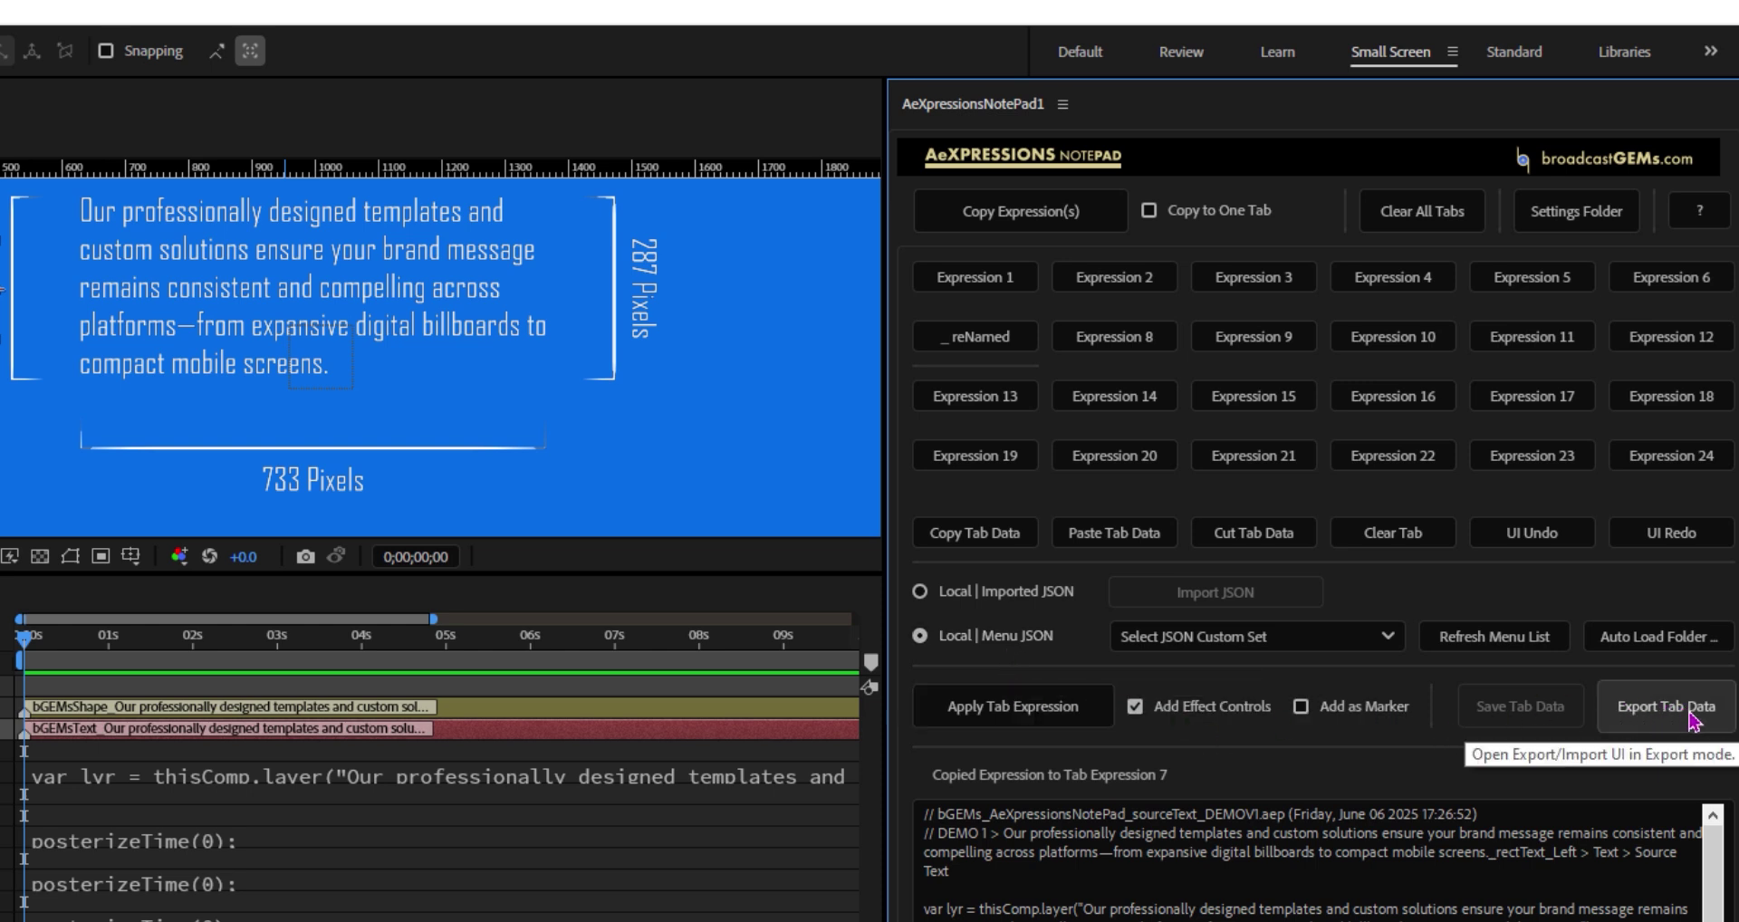
Paste a copy of the reNamed tab's data into the Expression 19 tab and undo the paste
{"action": "left_click", "coordinate": [980, 333]}
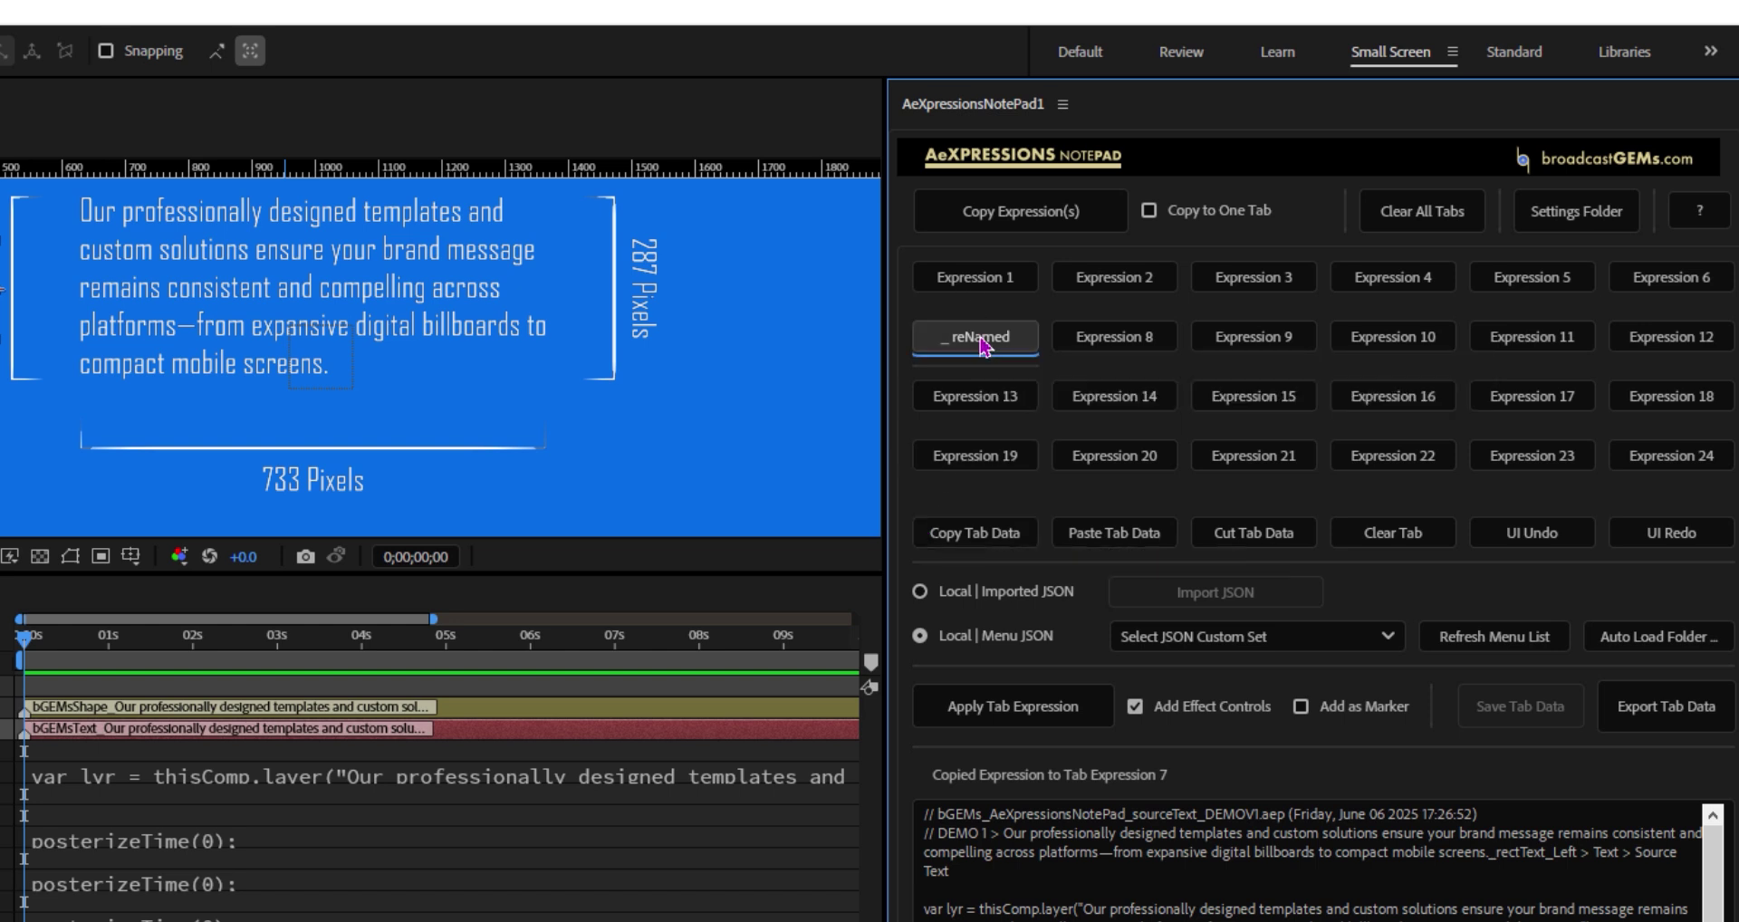
{"action": "left_click", "coordinate": [951, 541]}
{"action": "left_click", "coordinate": [983, 457]}
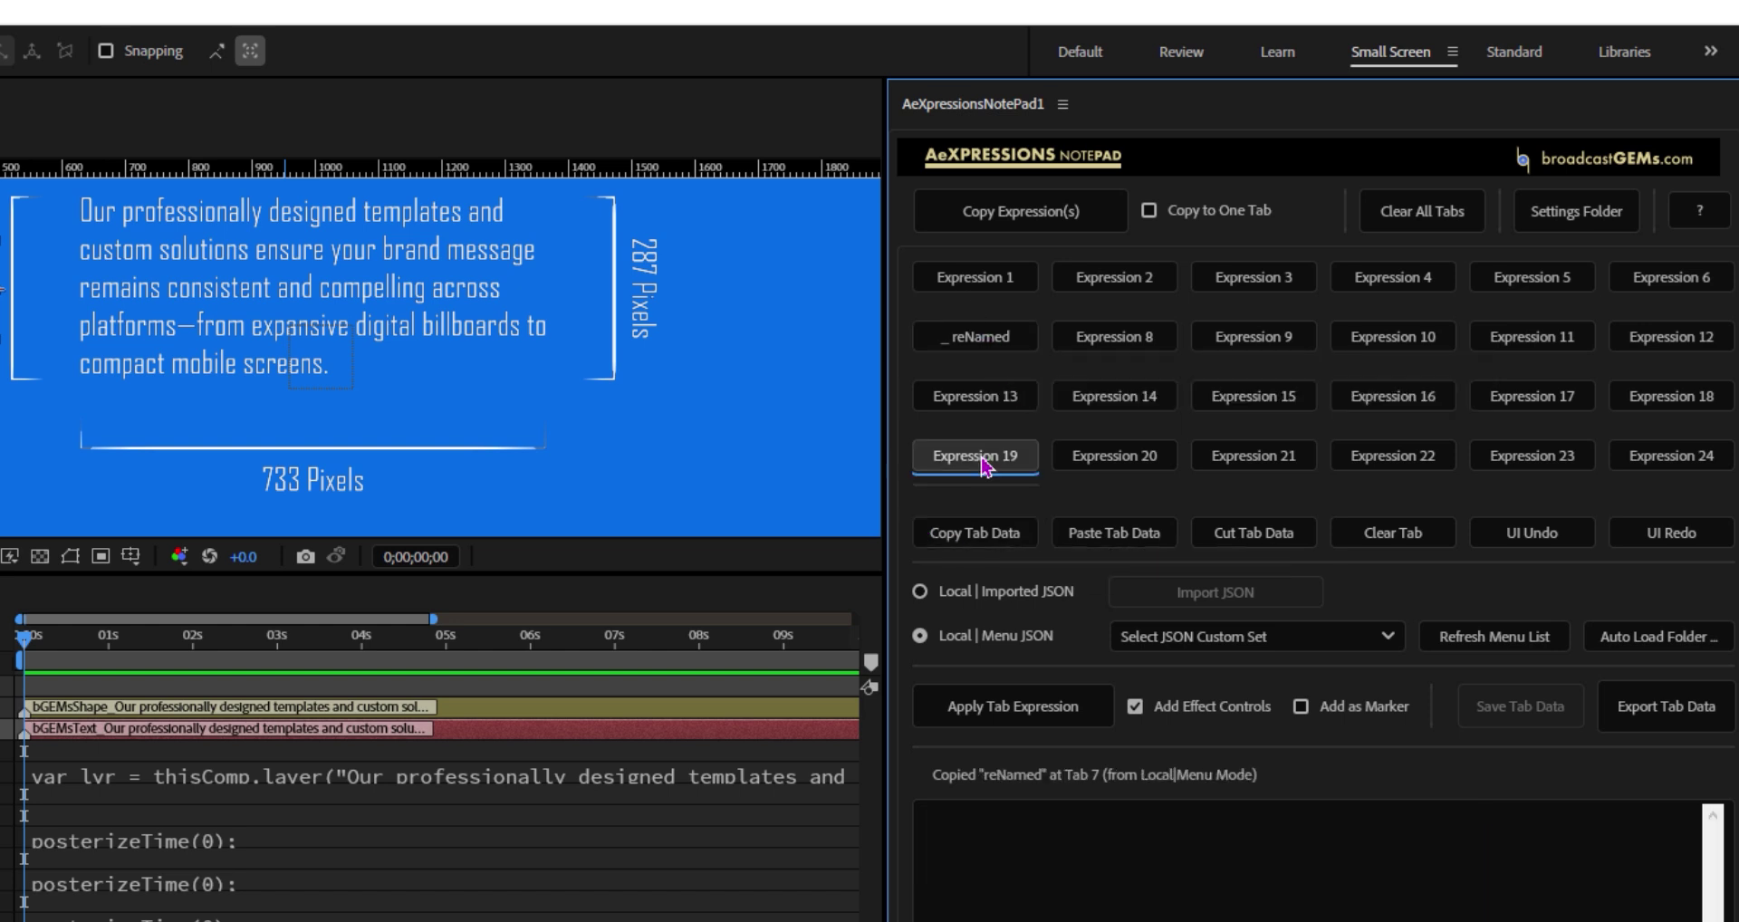
{"action": "left_click", "coordinate": [1096, 533]}
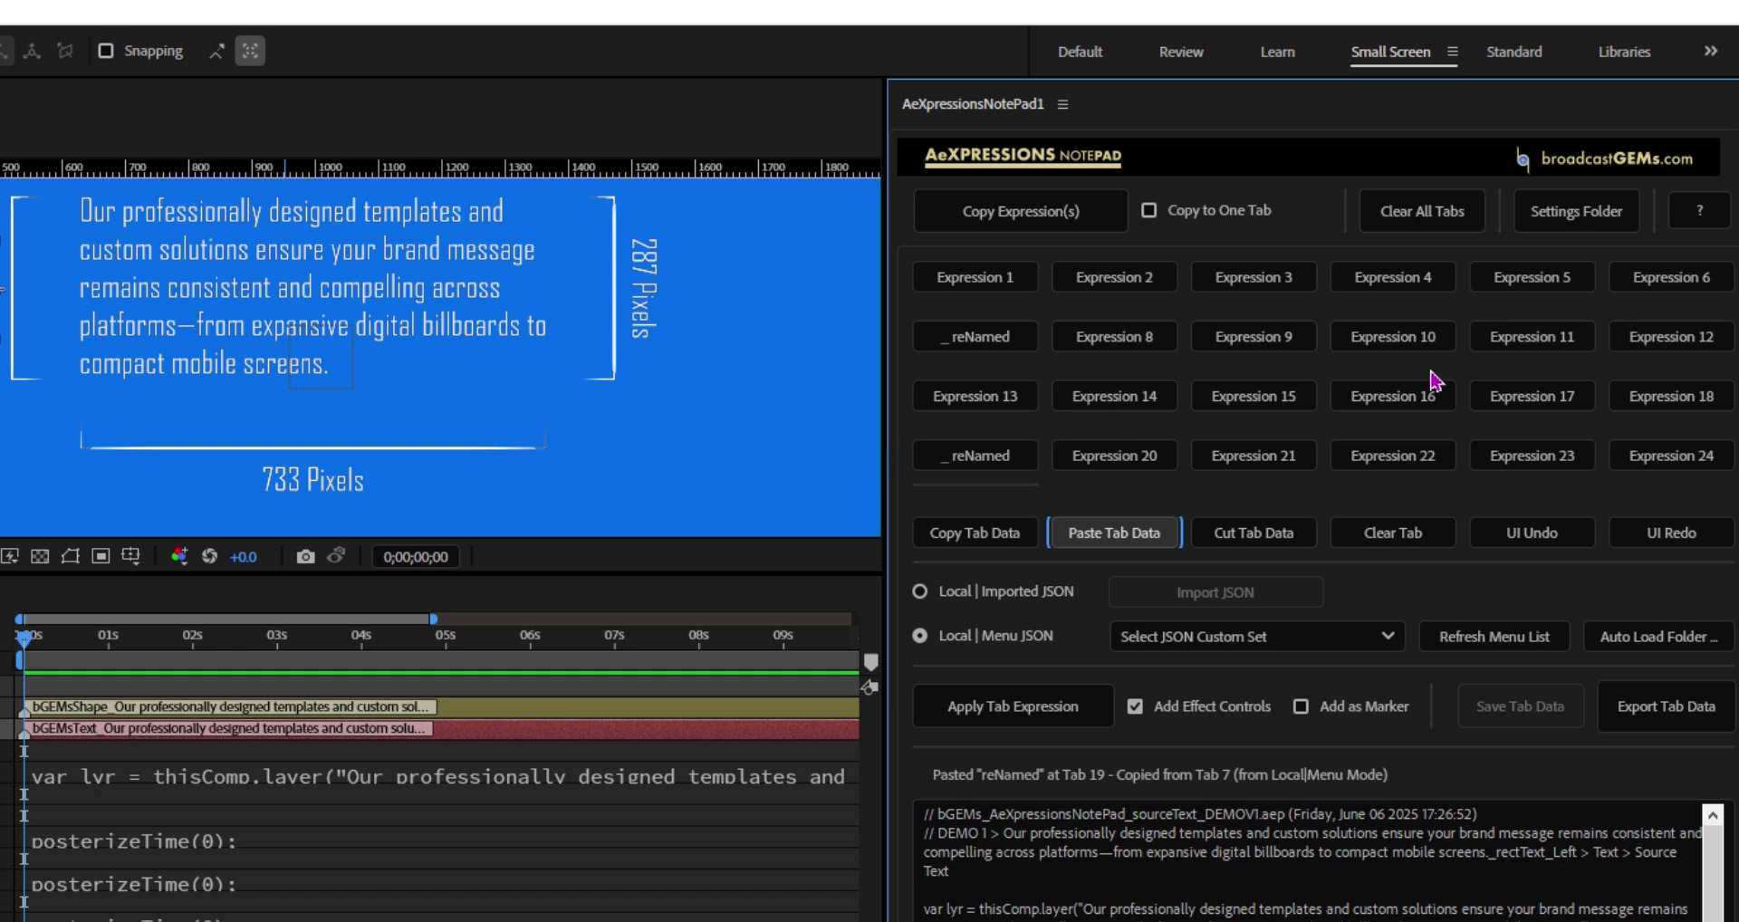
{"action": "left_click", "coordinate": [1526, 536]}
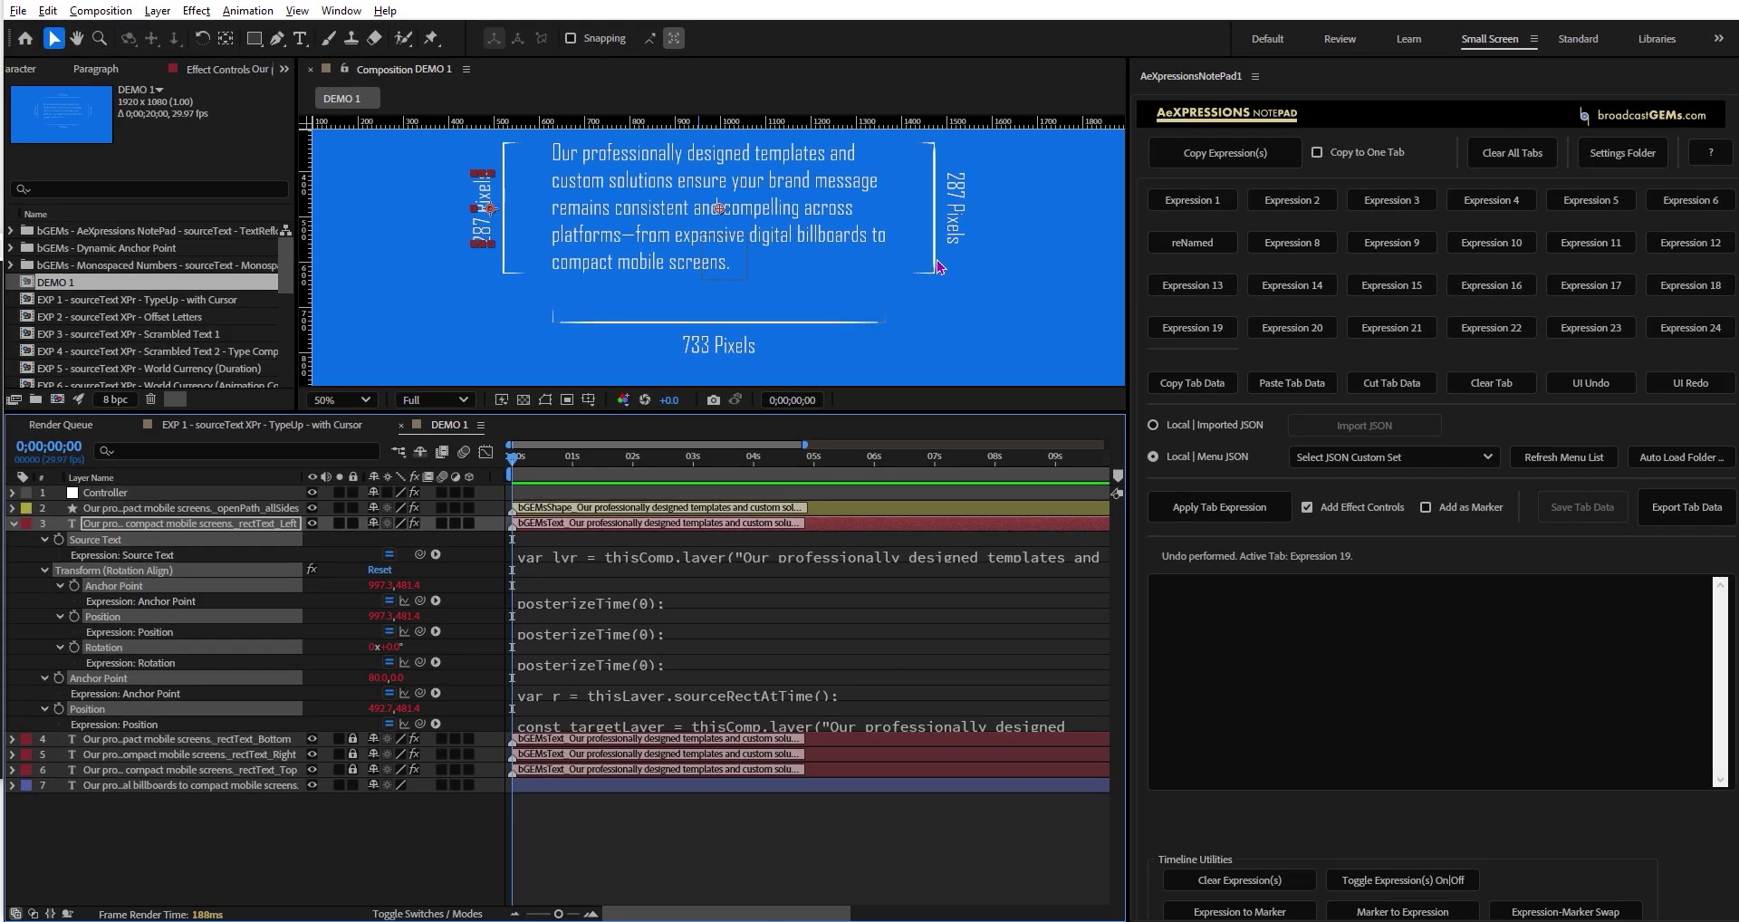
Copy all selected rectText_Left expressions into separate notepad tabs, starting at Expression 1
{"action": "left_click", "coordinate": [1205, 203]}
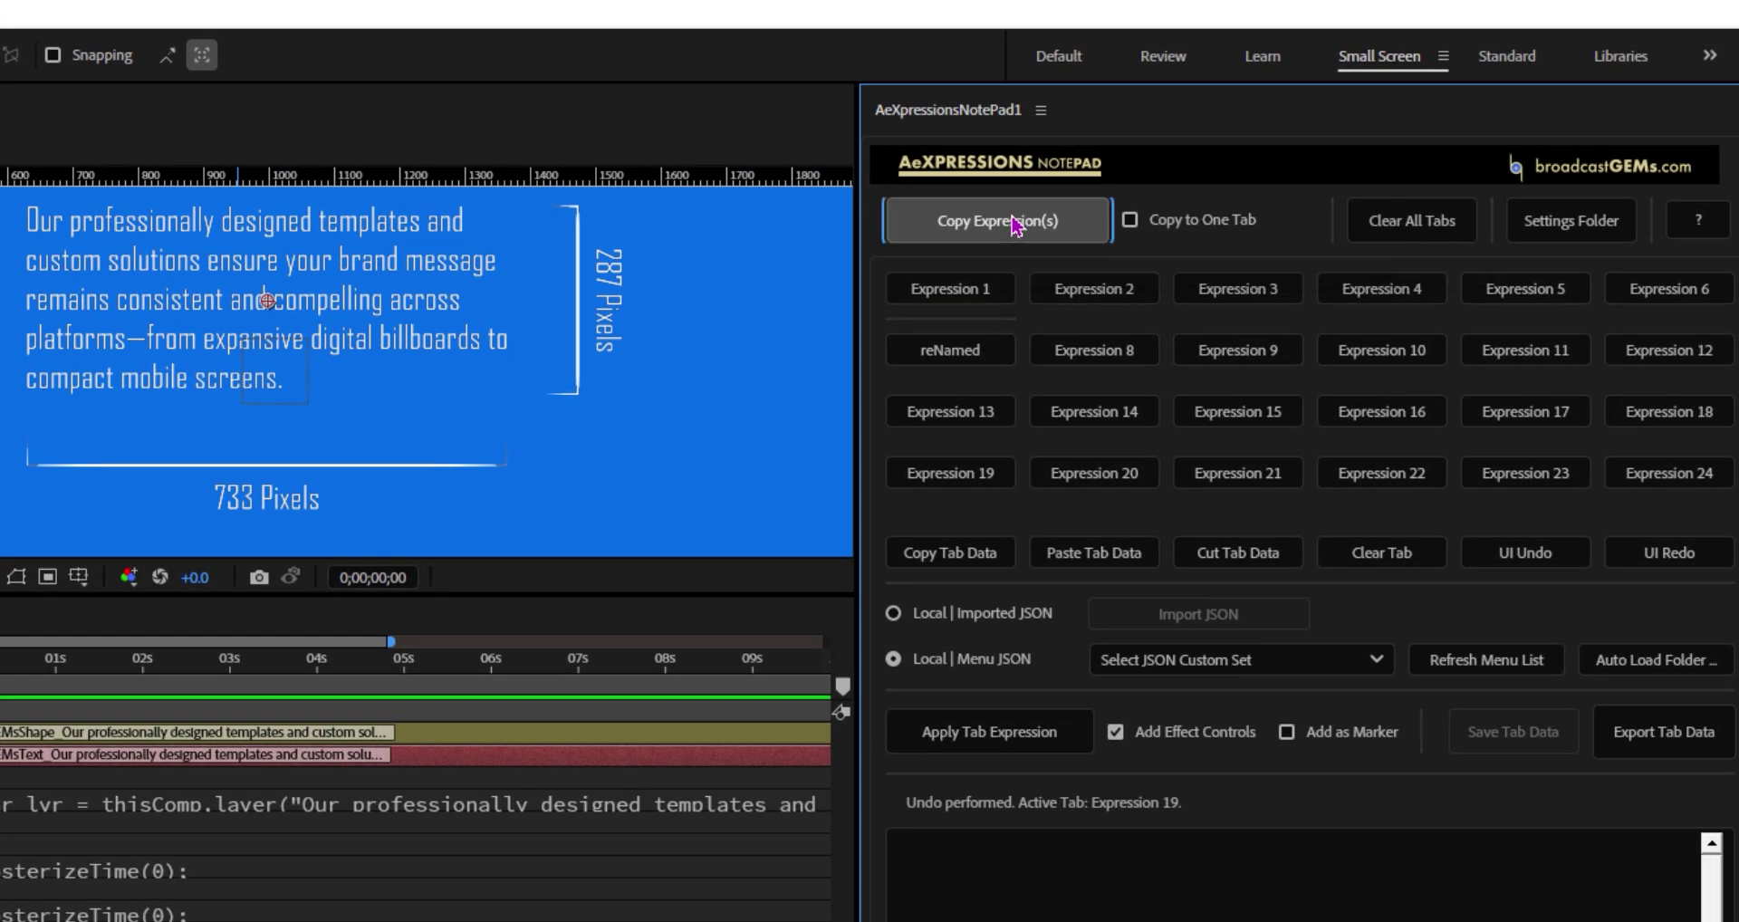
{"action": "left_click", "coordinate": [1016, 225]}
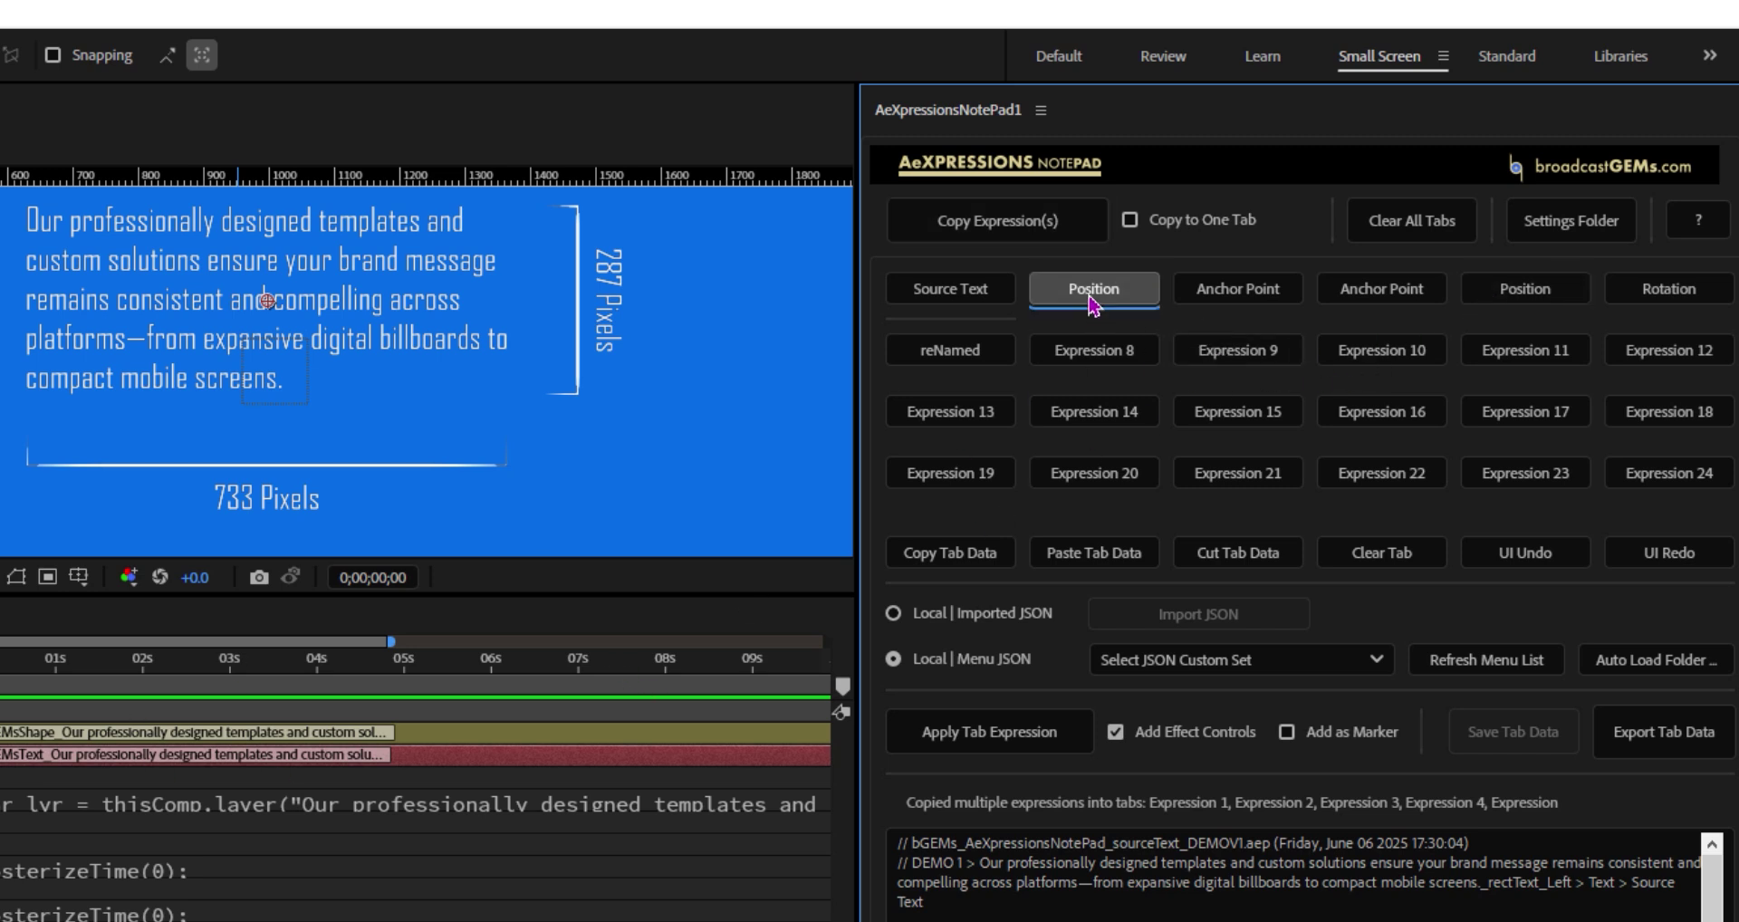
Check the expressions copied into the Position, Anchor Point and Rotation tabs, and undo the copy into separate tabs
{"action": "left_click", "coordinate": [1256, 300]}
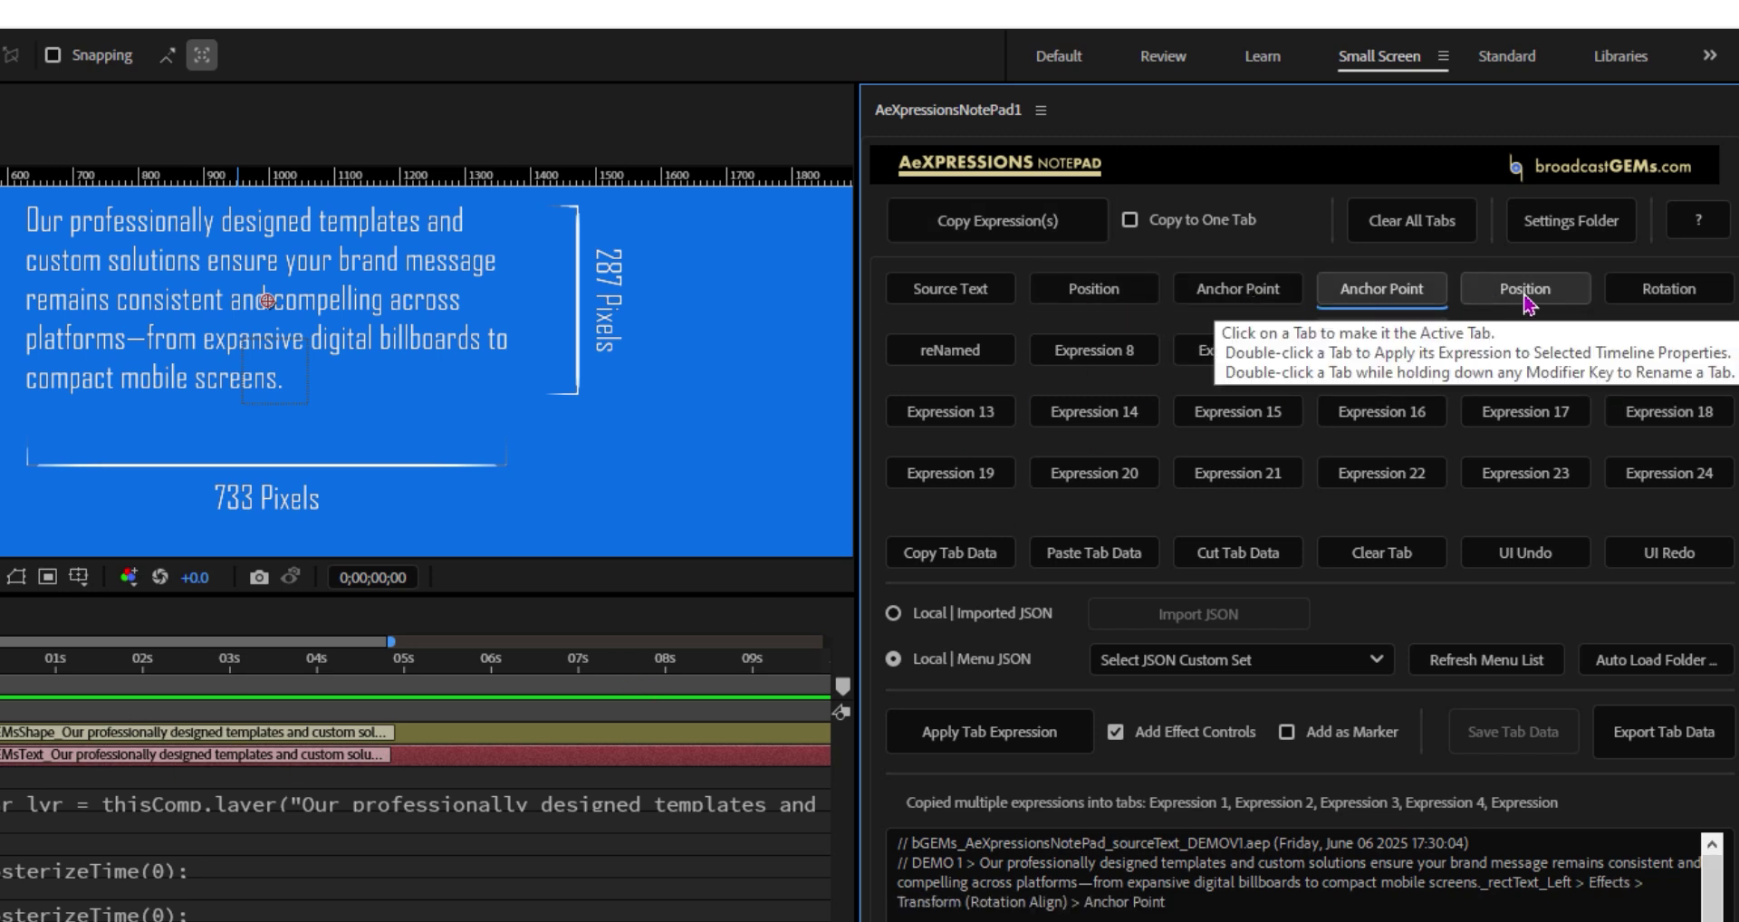
{"action": "left_click", "coordinate": [1669, 294]}
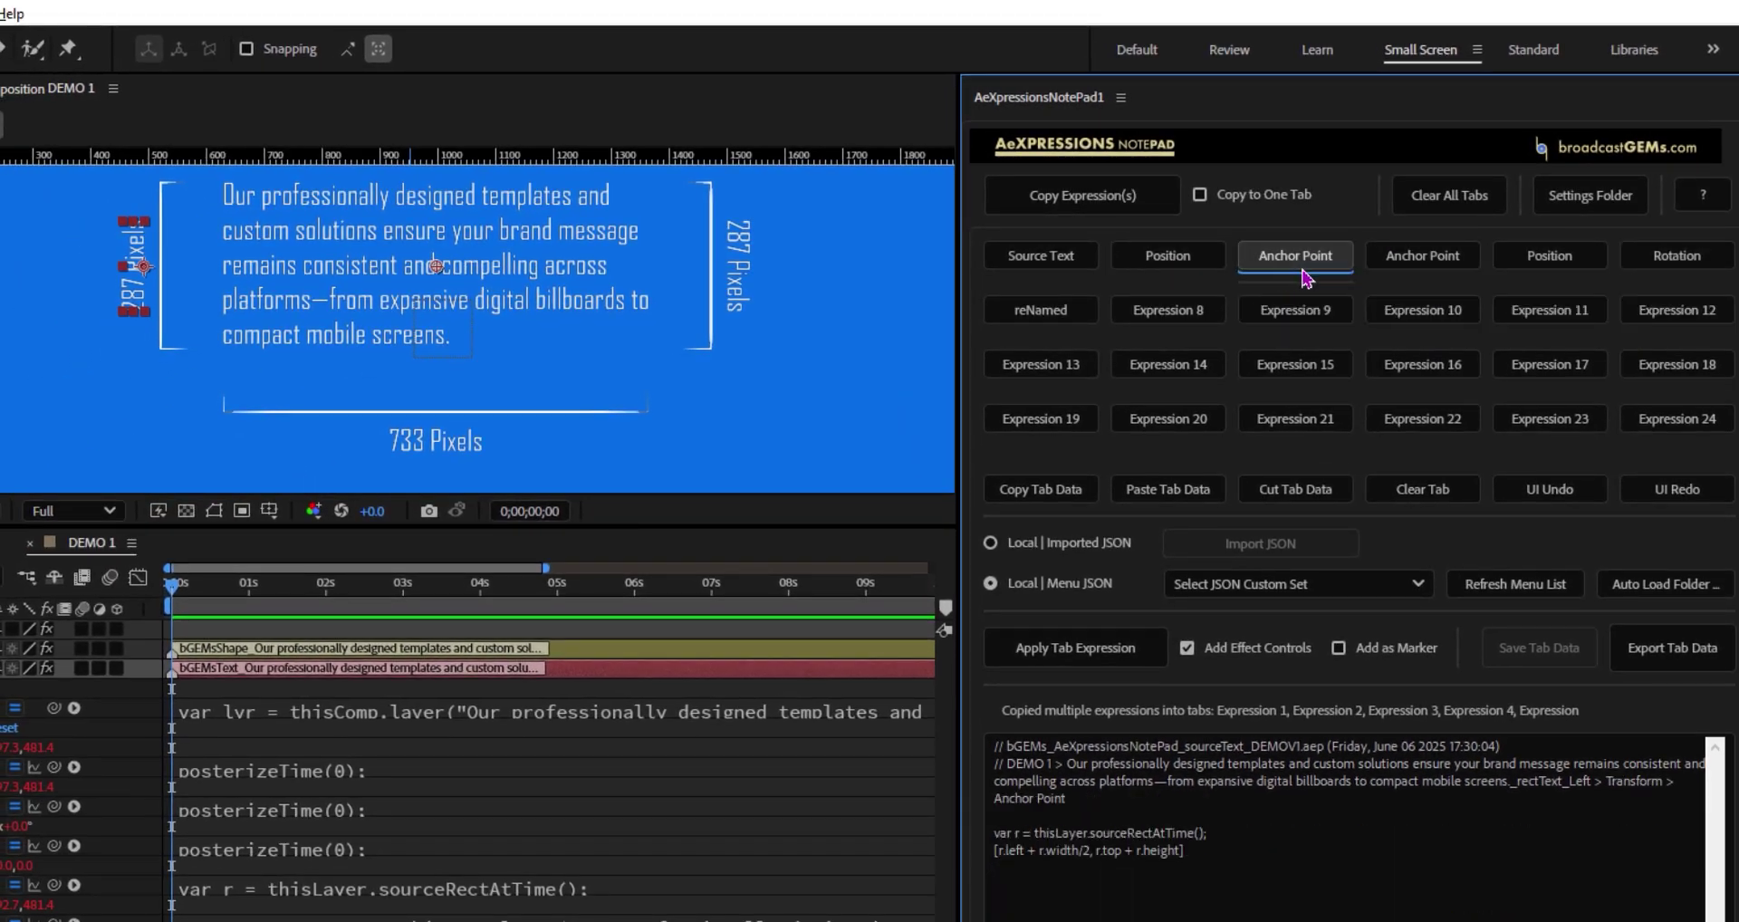
{"action": "left_click", "coordinate": [1438, 292]}
{"action": "left_click", "coordinate": [1530, 258]}
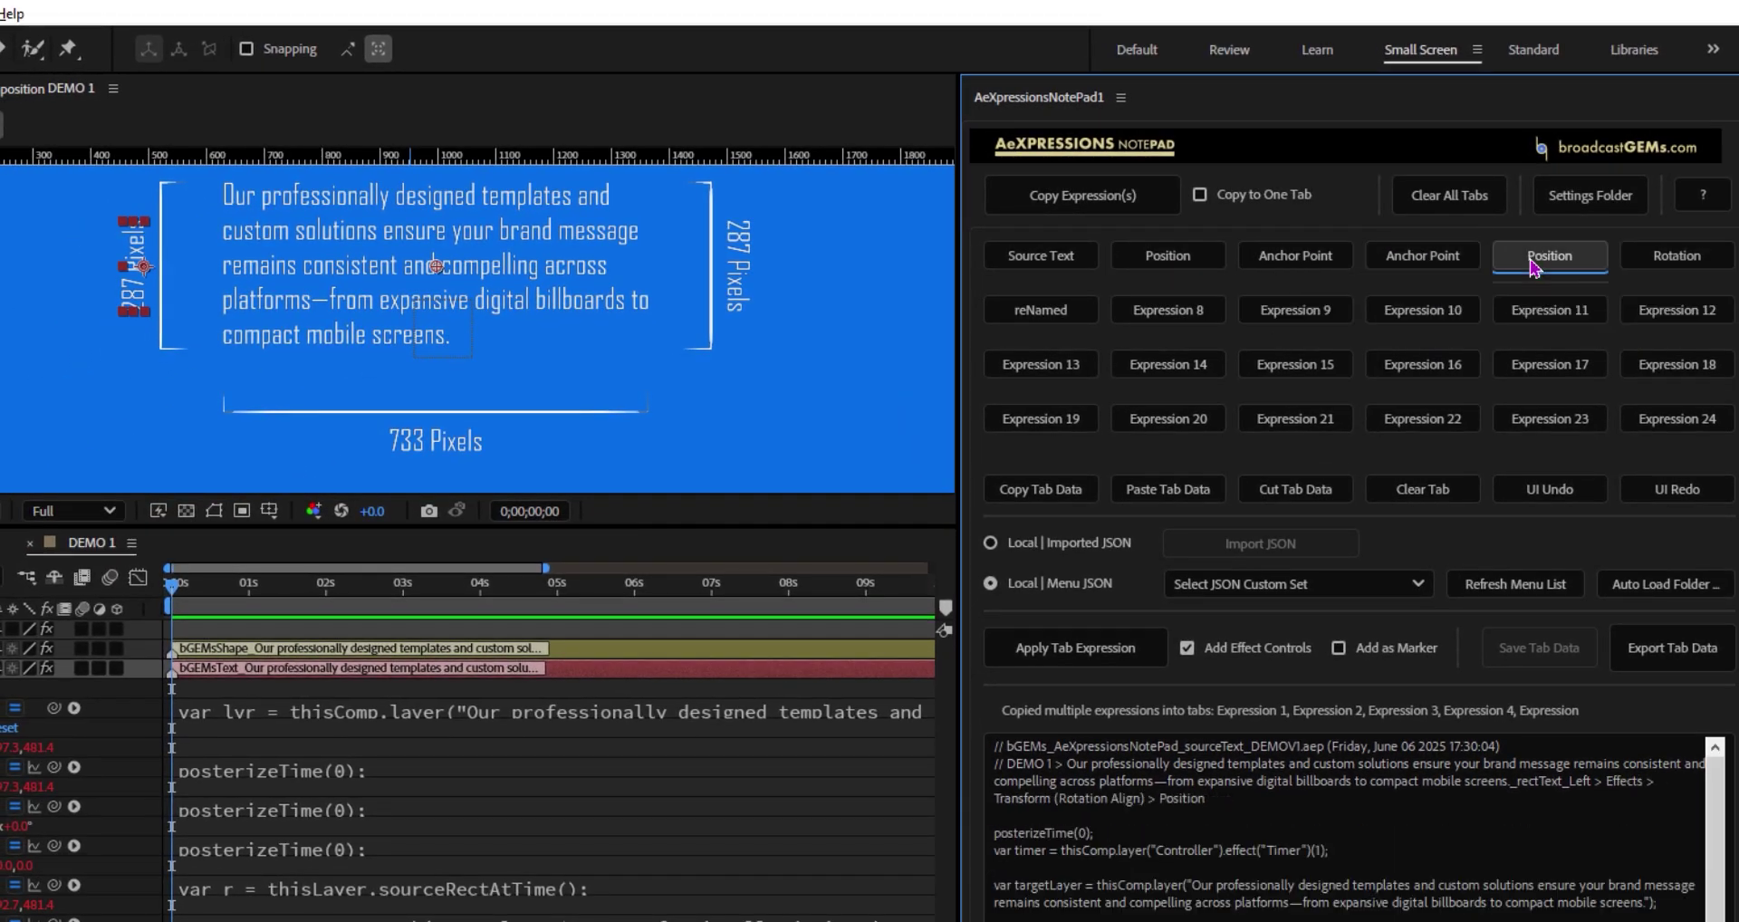
{"action": "left_click", "coordinate": [1676, 256]}
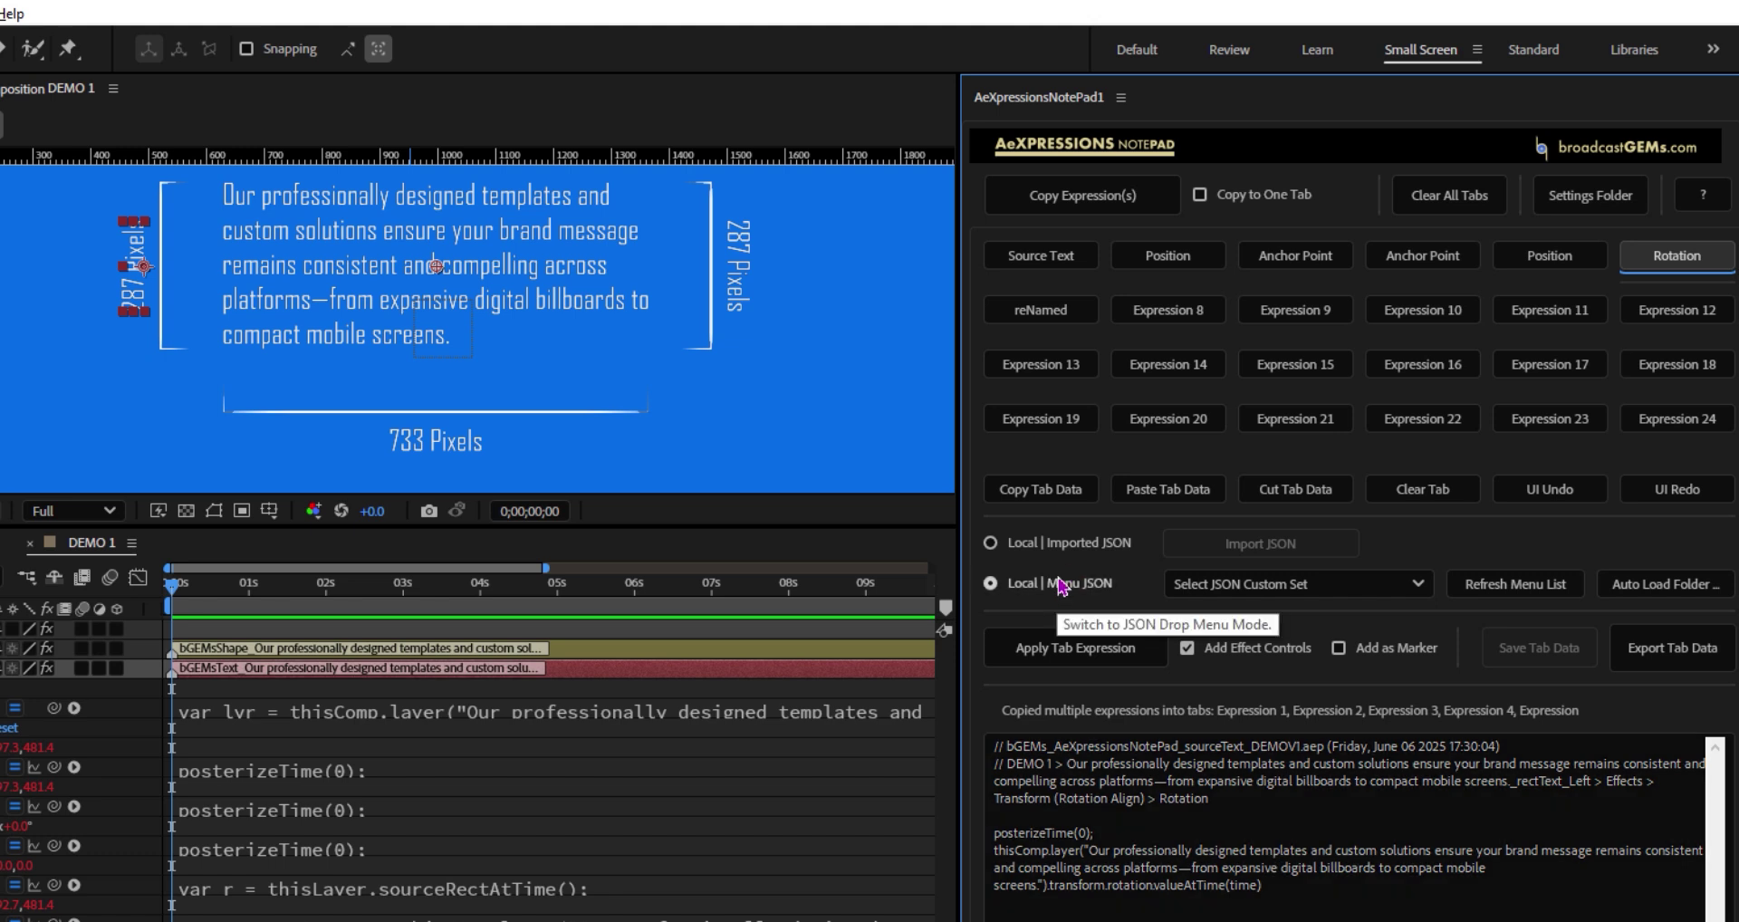
{"action": "left_click", "coordinate": [1531, 497]}
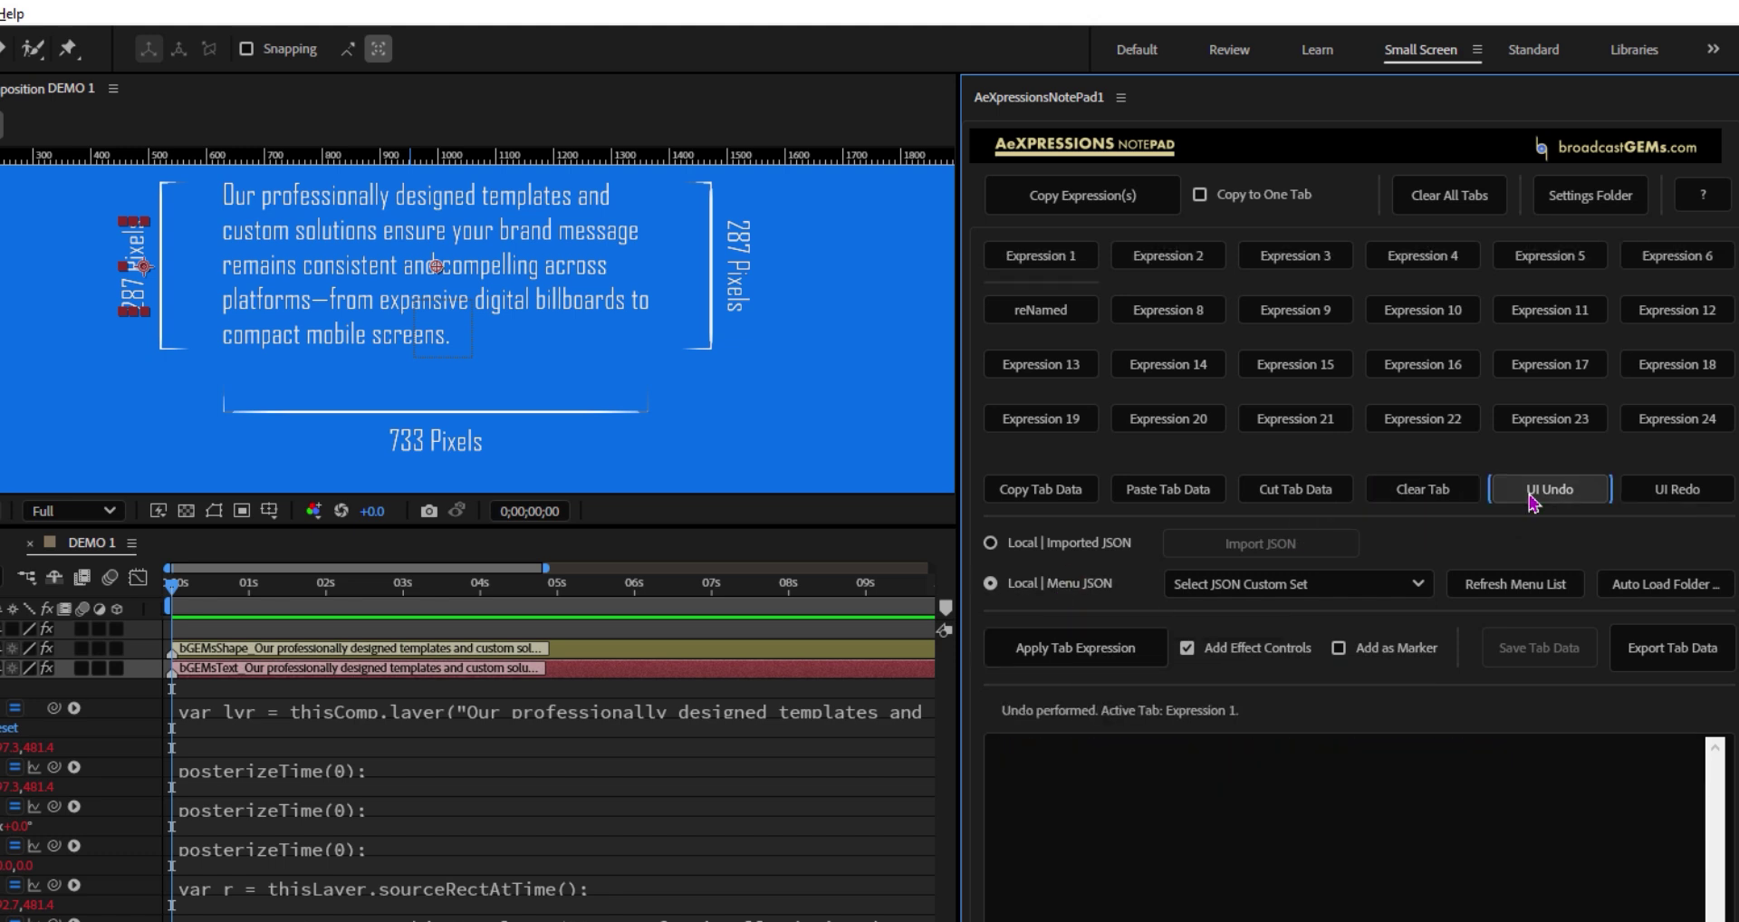
Enable Copy to One Tab and copy all selected expressions together into the Expression 1 tab
{"action": "left_click", "coordinate": [1200, 197]}
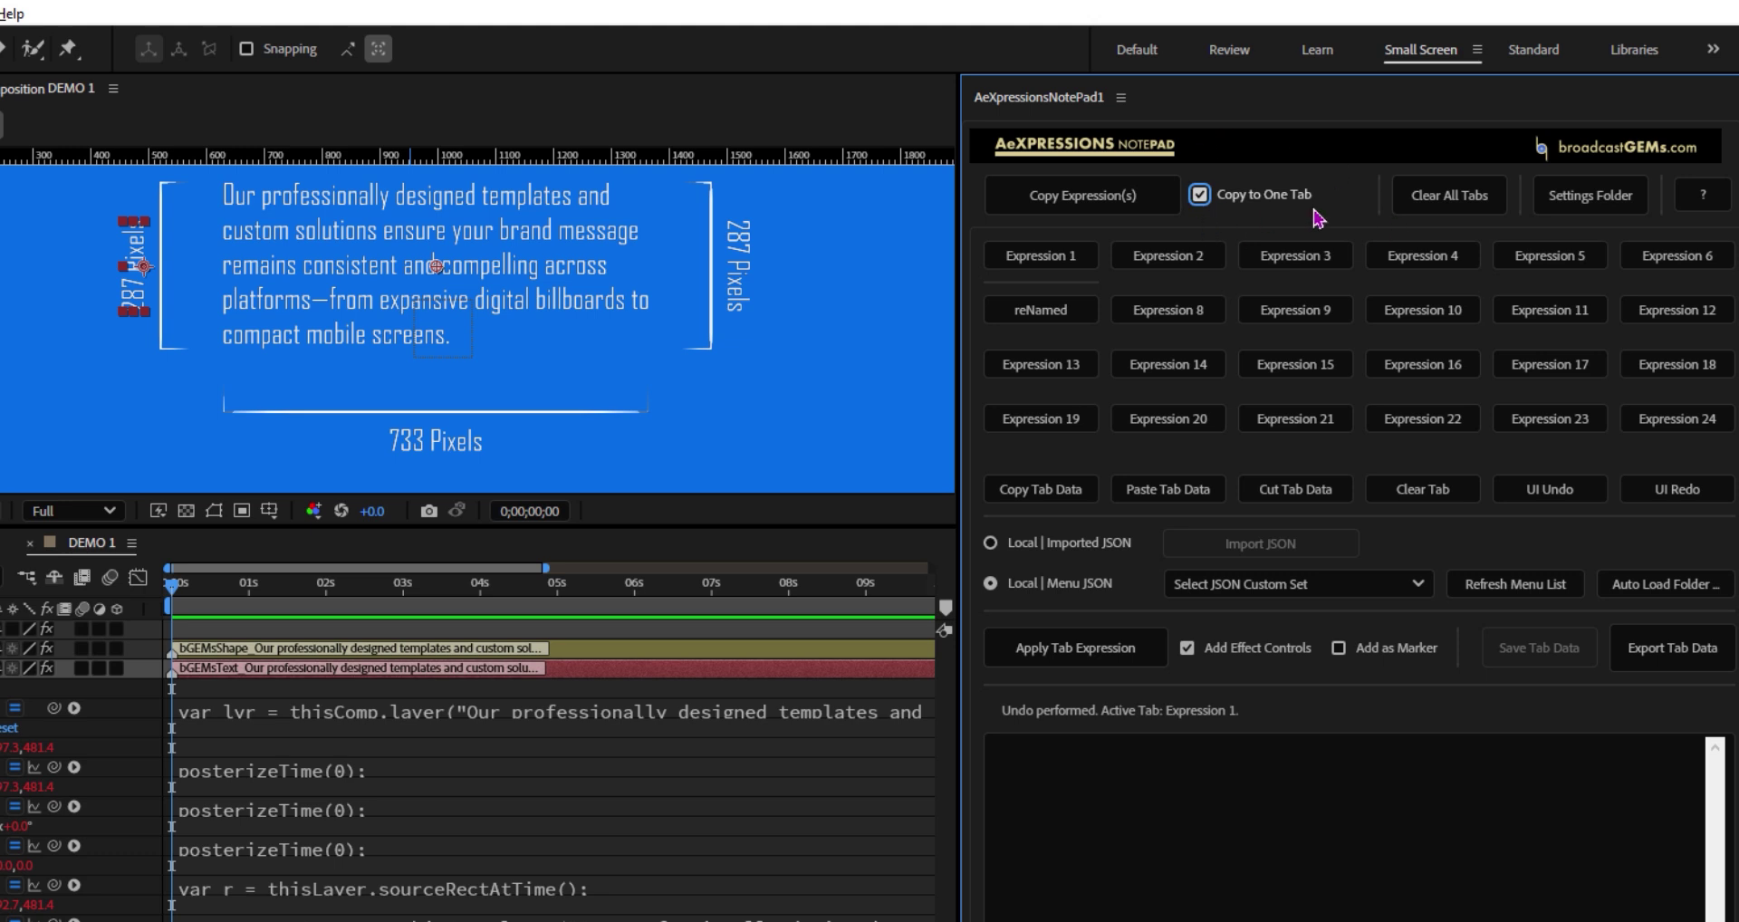
{"action": "left_click", "coordinate": [1152, 263]}
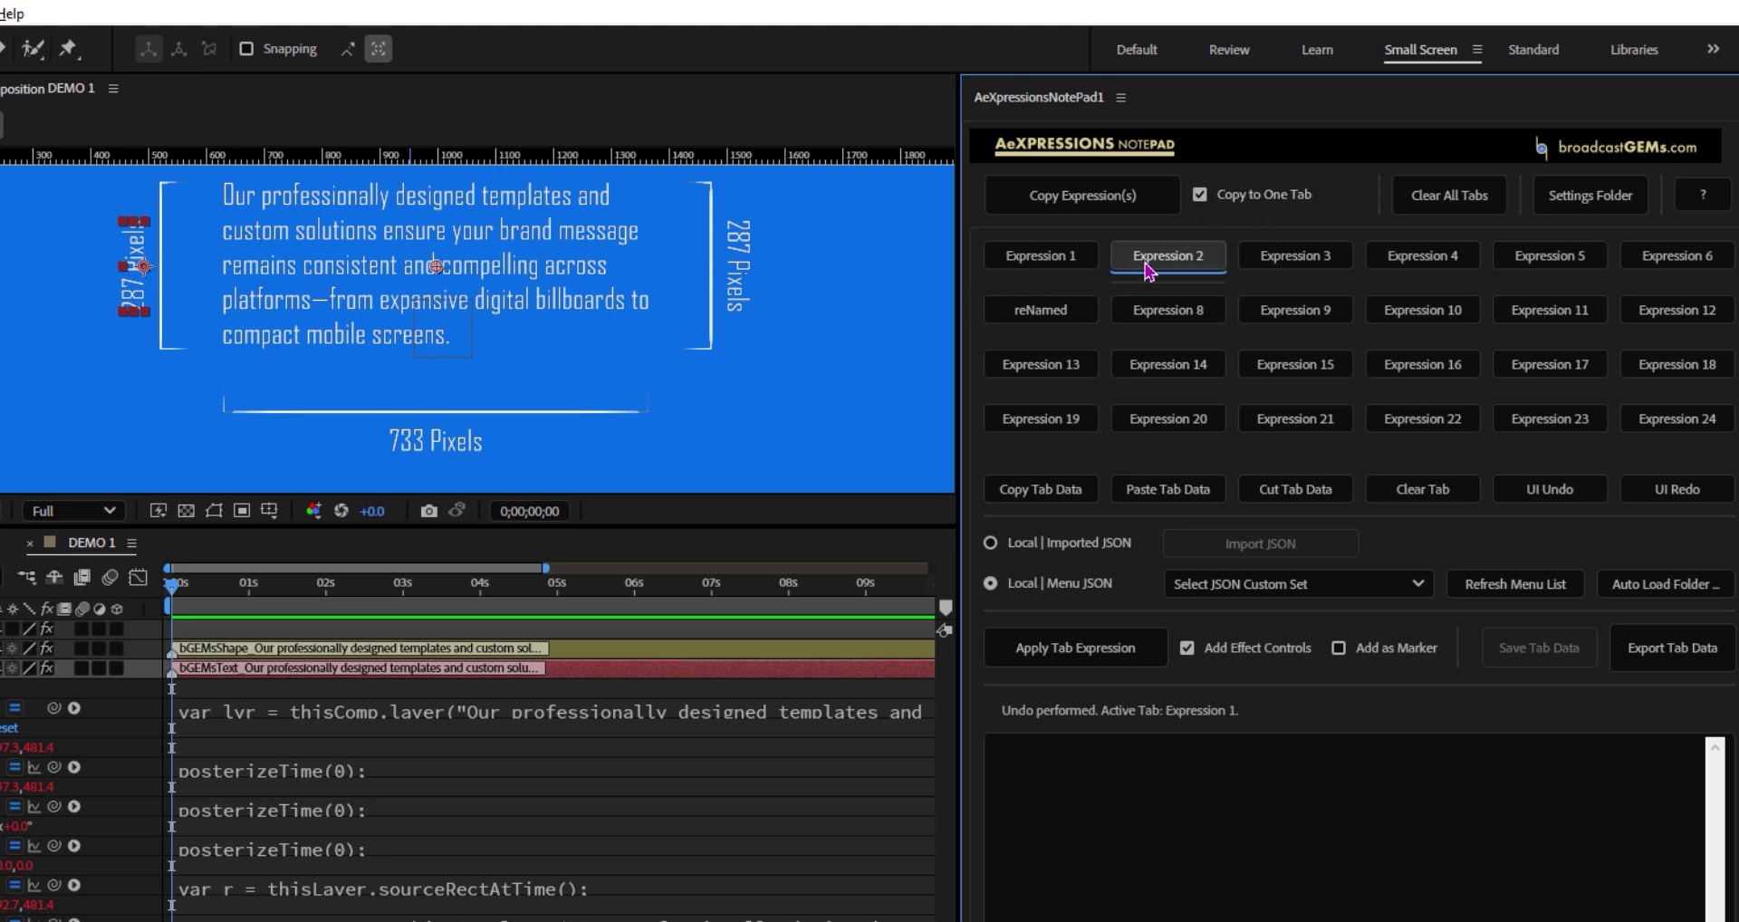
{"action": "left_click", "coordinate": [1011, 264]}
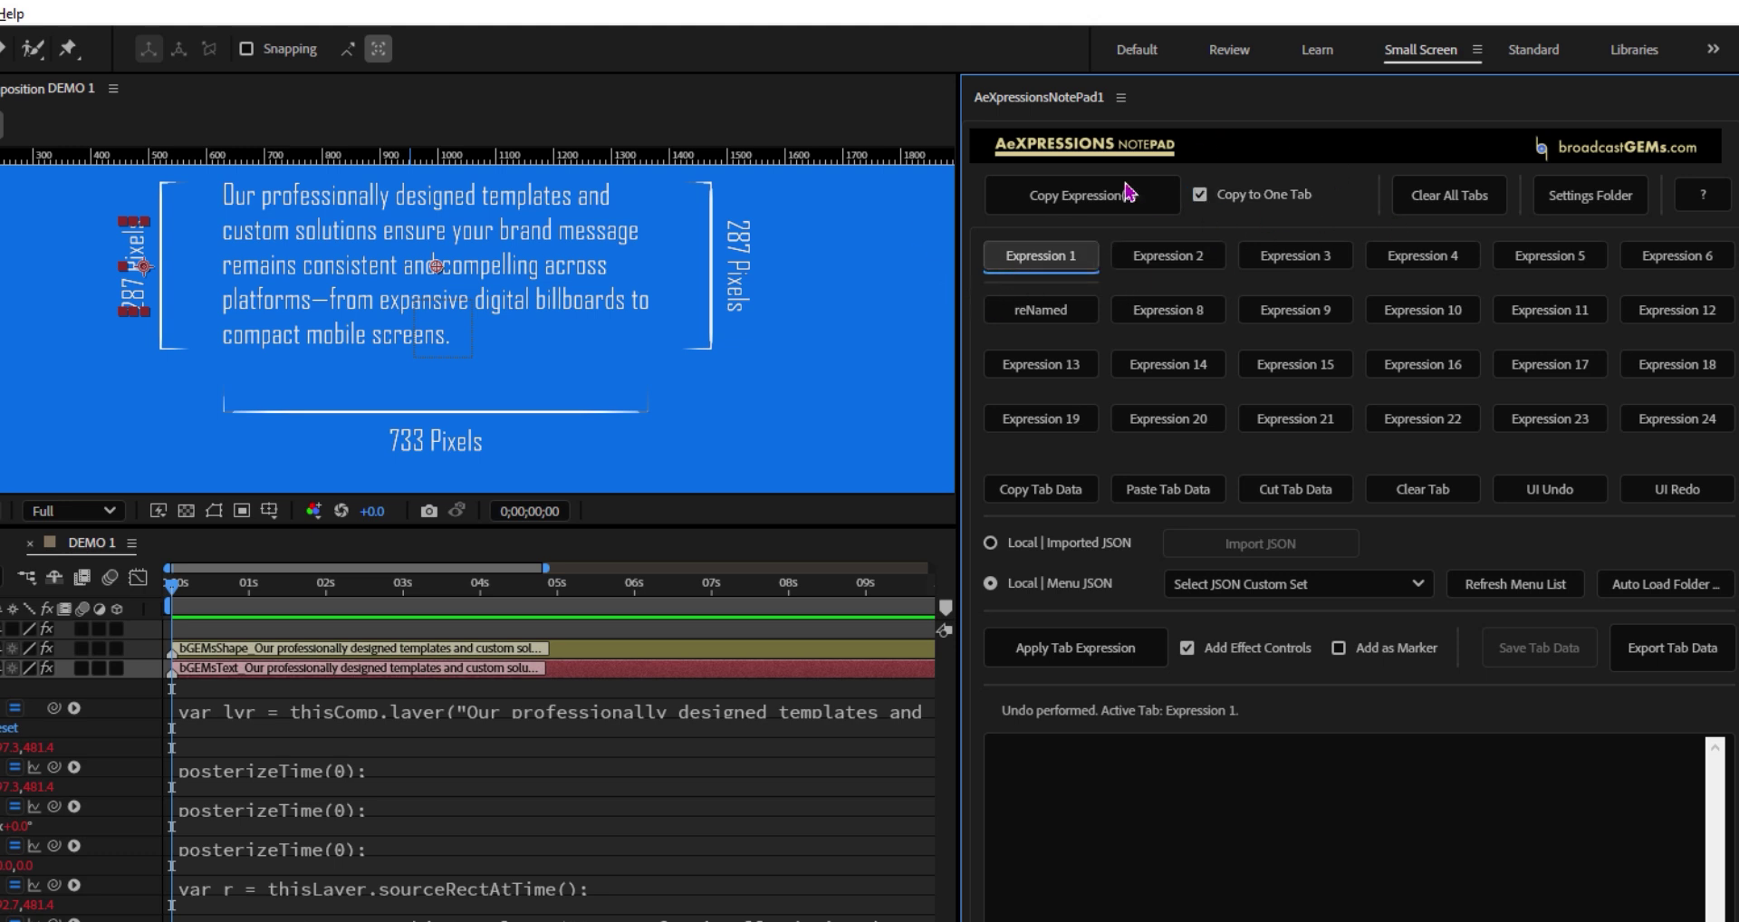
{"action": "left_click", "coordinate": [1057, 208]}
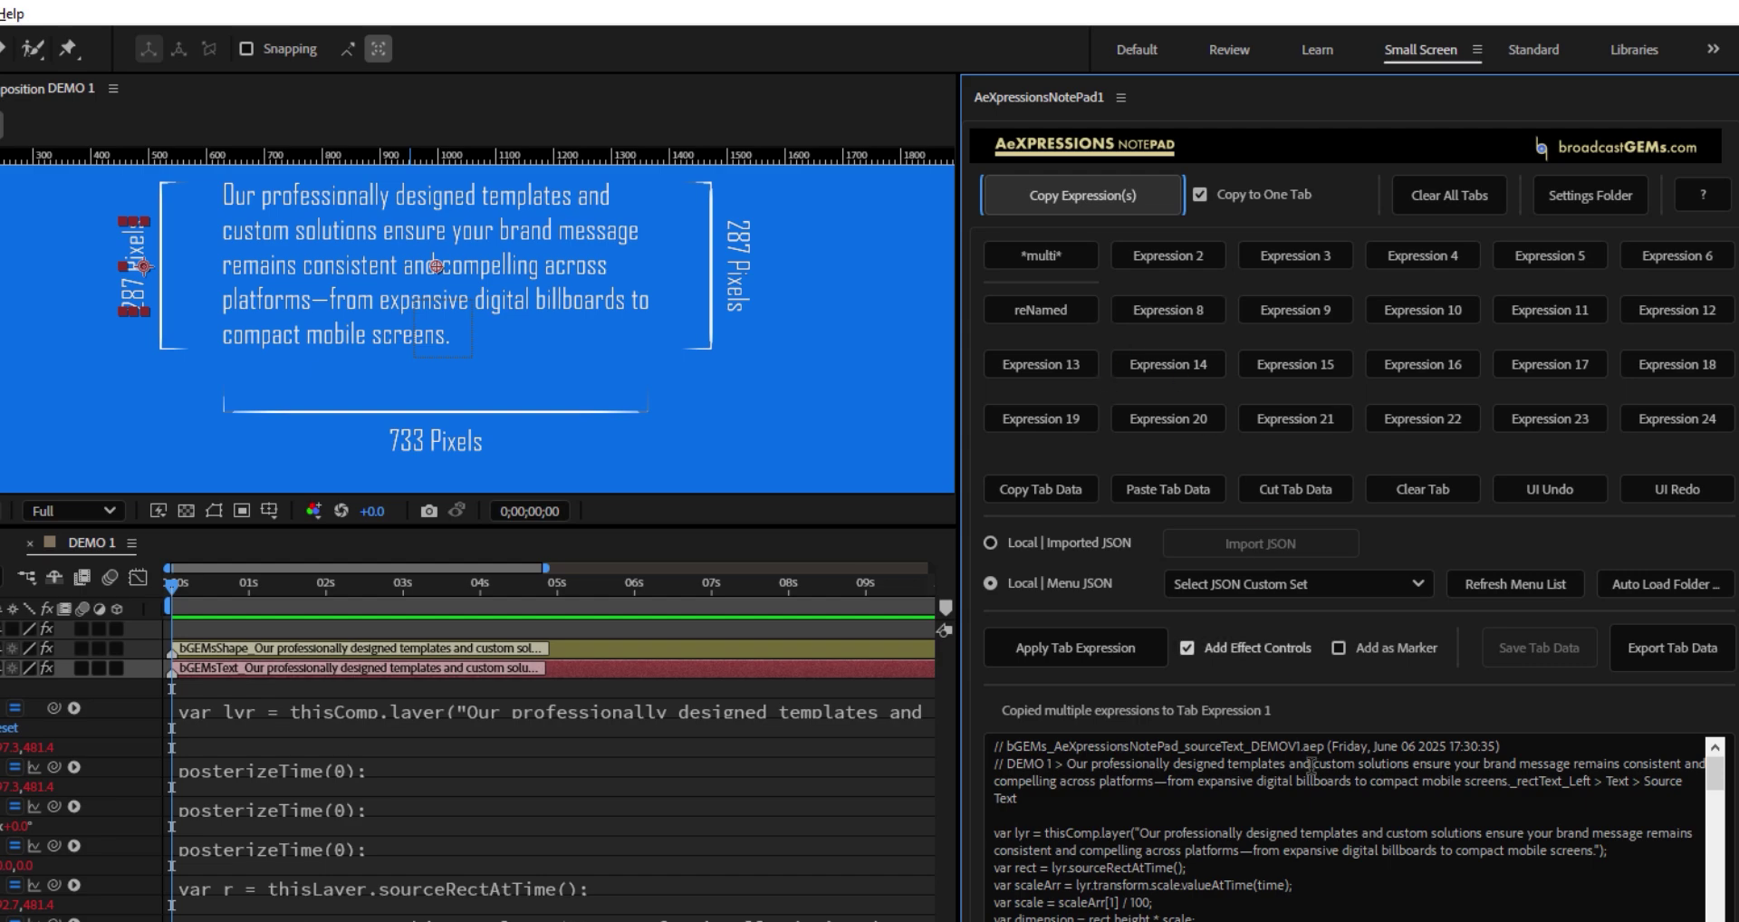
Examine the combined expressions in the *multi* tab, including the separator lines and each expression's project, layer and property comments
{"action": "left_click", "coordinate": [1601, 838]}
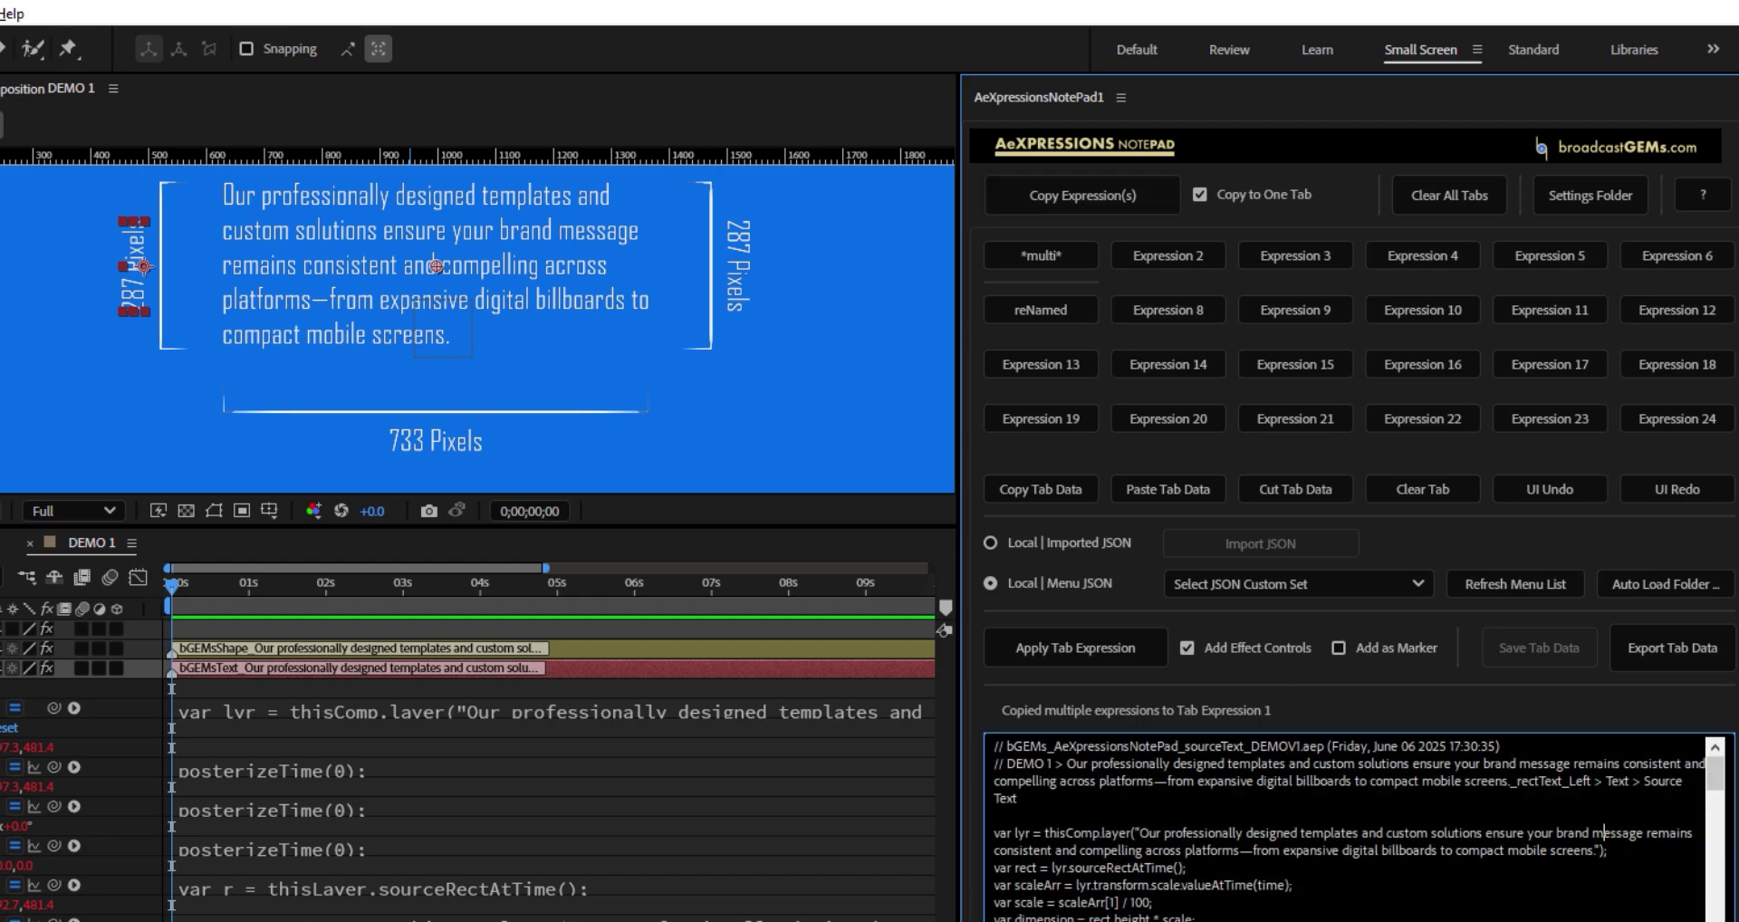
{"action": "left_click_drag", "start_coordinate": [1714, 772], "coordinate": [1722, 848]}
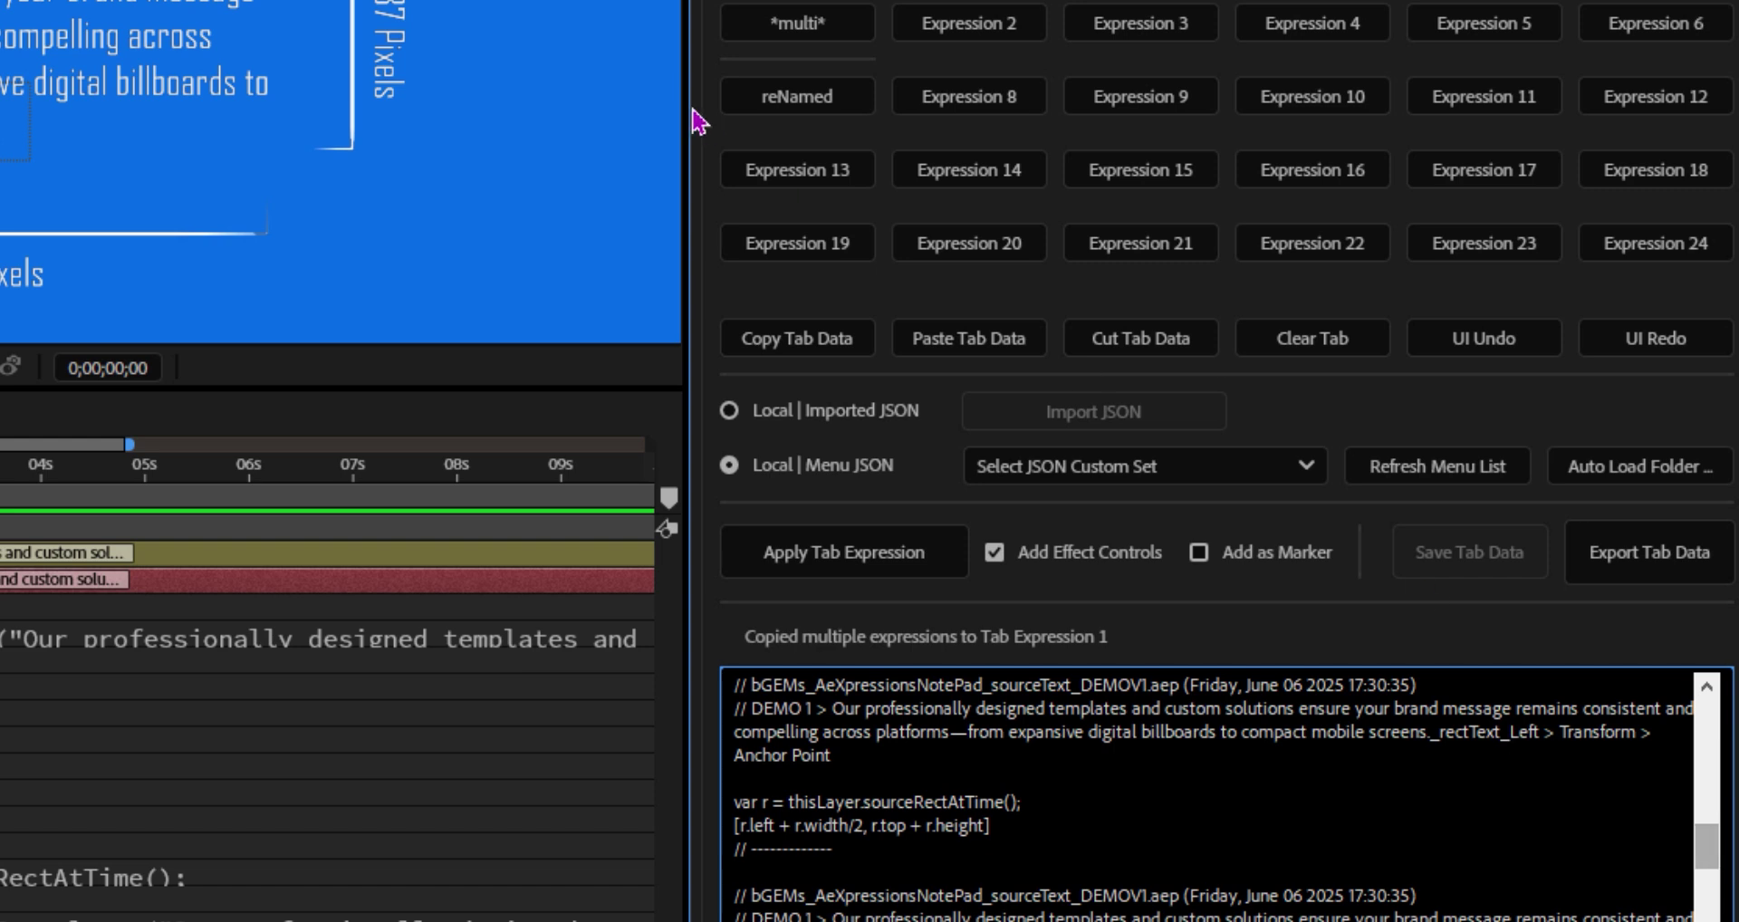
{"action": "triple_click", "coordinate": [737, 851]}
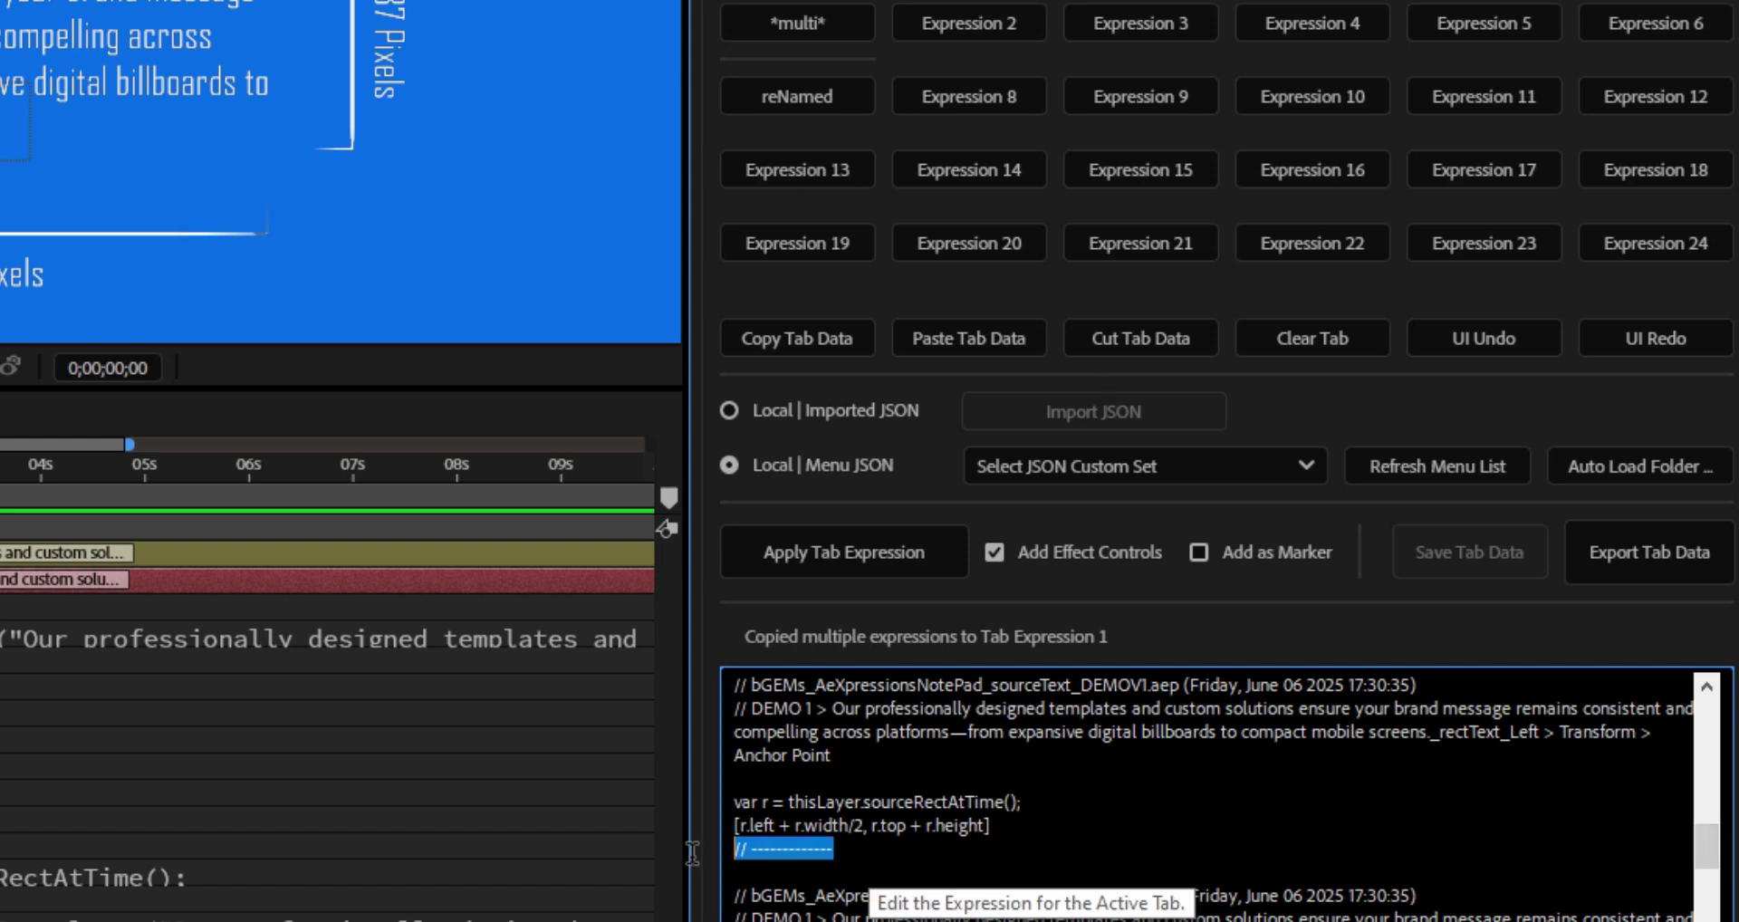
{"action": "left_click", "coordinate": [830, 851]}
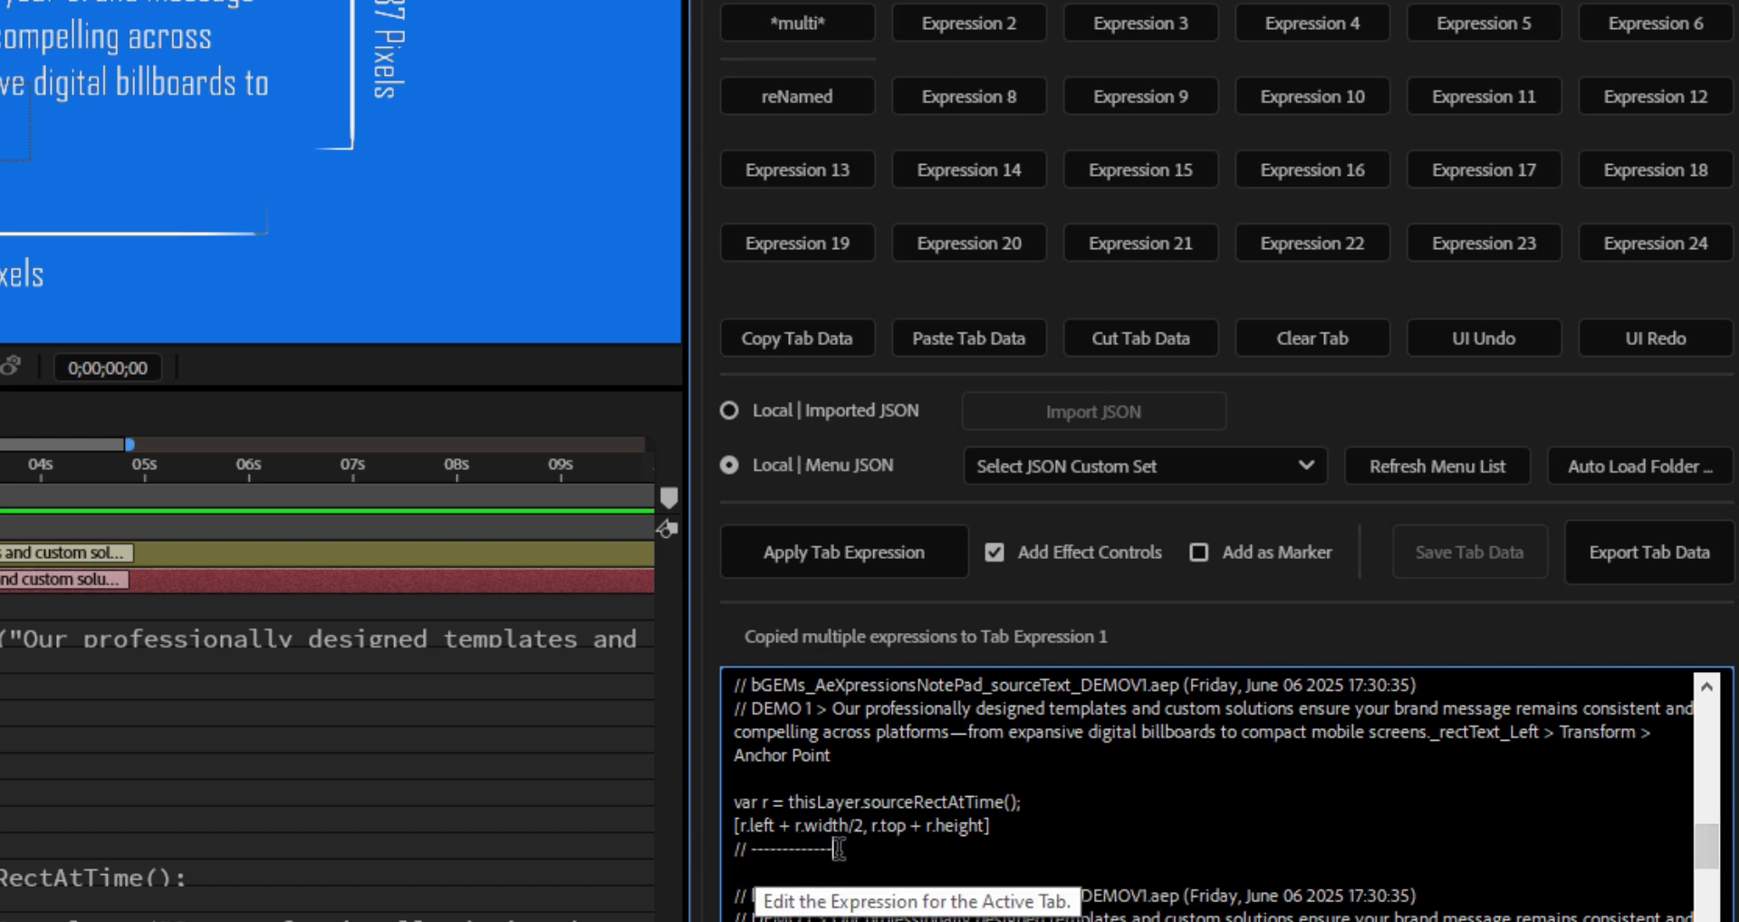
{"action": "triple_click", "coordinate": [1450, 895]}
{"action": "scroll", "coordinate": [1450, 895], "scroll_direction": "down", "scroll_amount": 1}
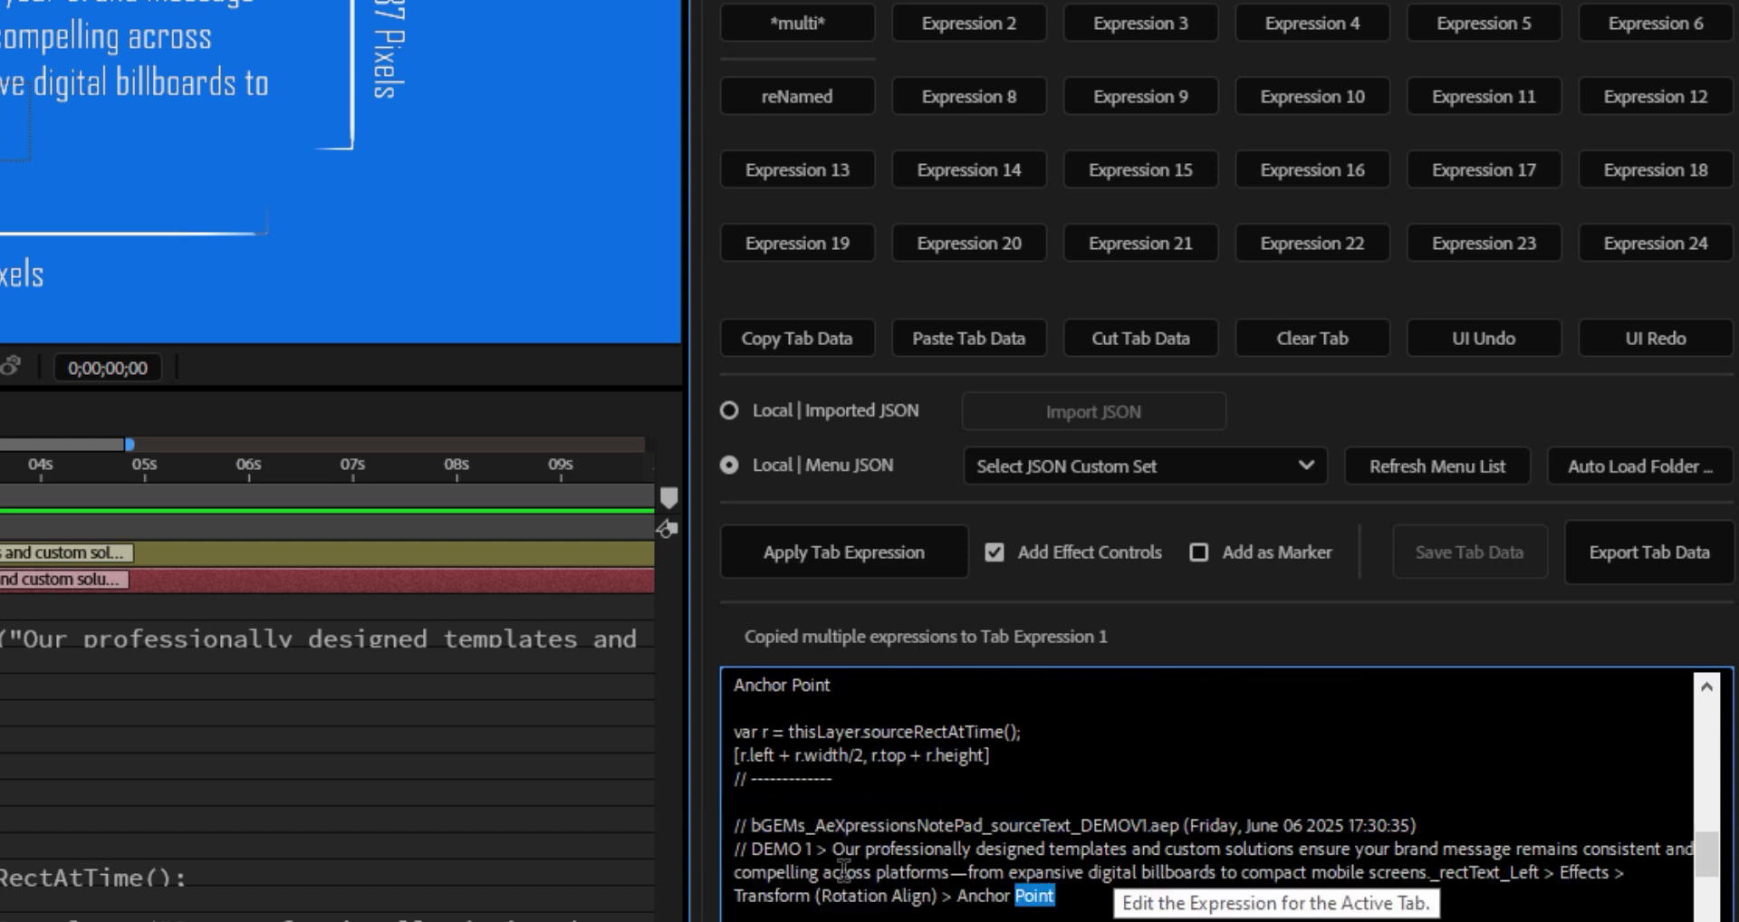
{"action": "left_click", "coordinate": [1051, 898], "text": "shift"}
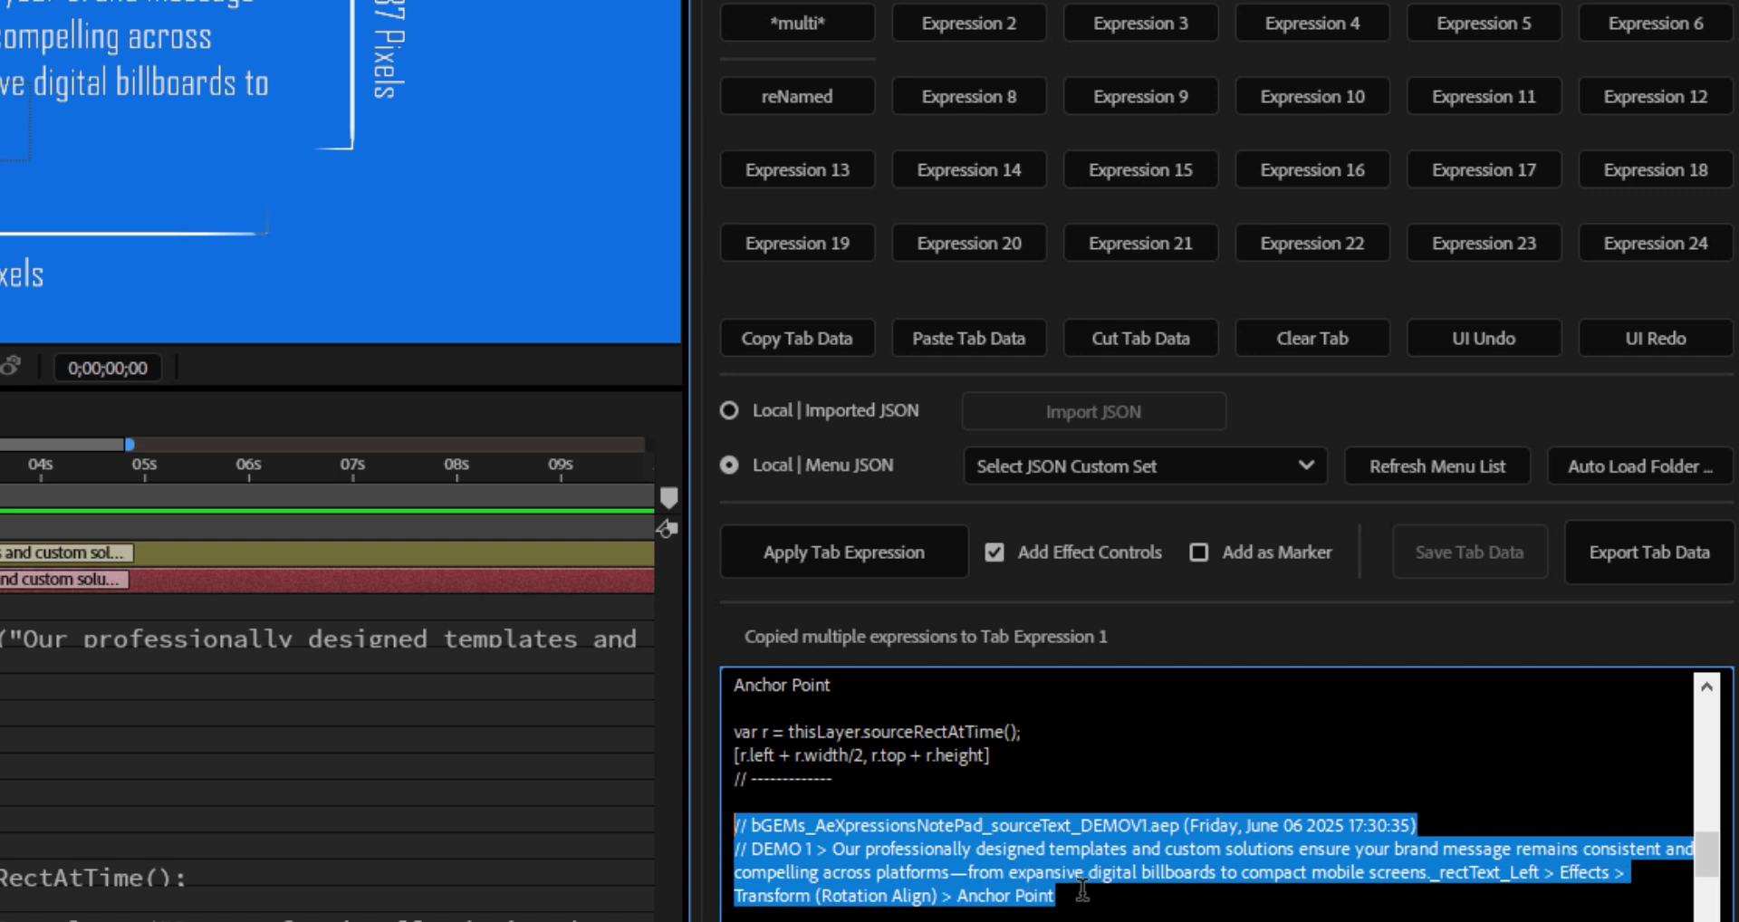
{"action": "left_click_drag", "start_coordinate": [1078, 892], "coordinate": [958, 892]}
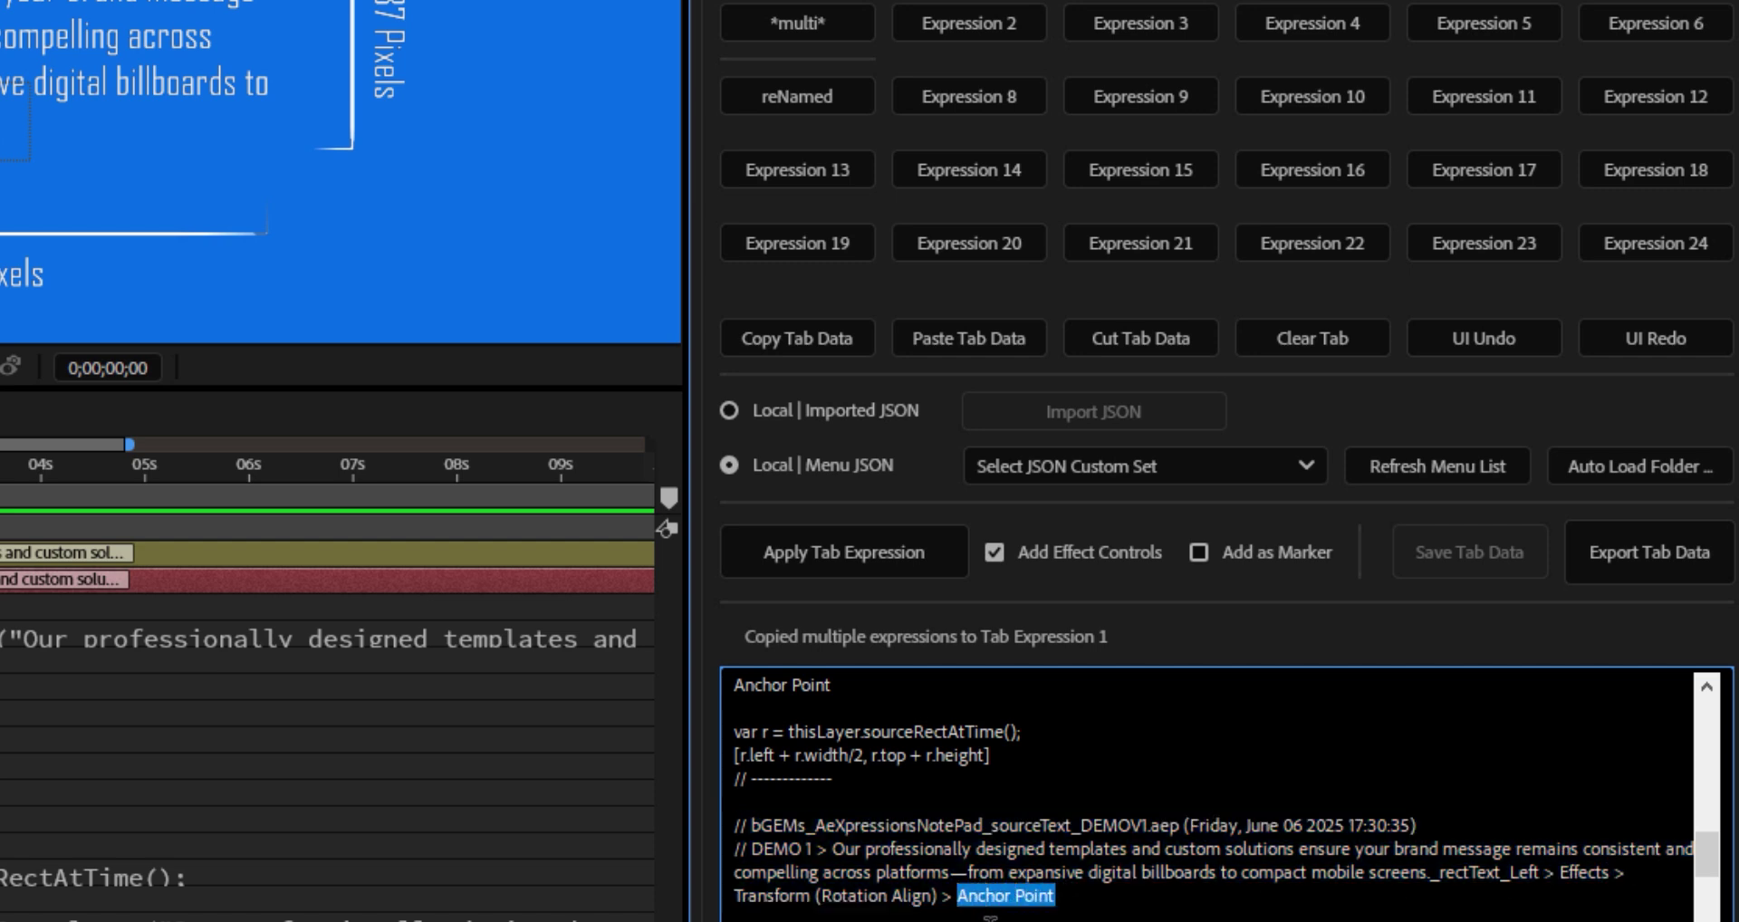
{"action": "left_click", "coordinate": [990, 917]}
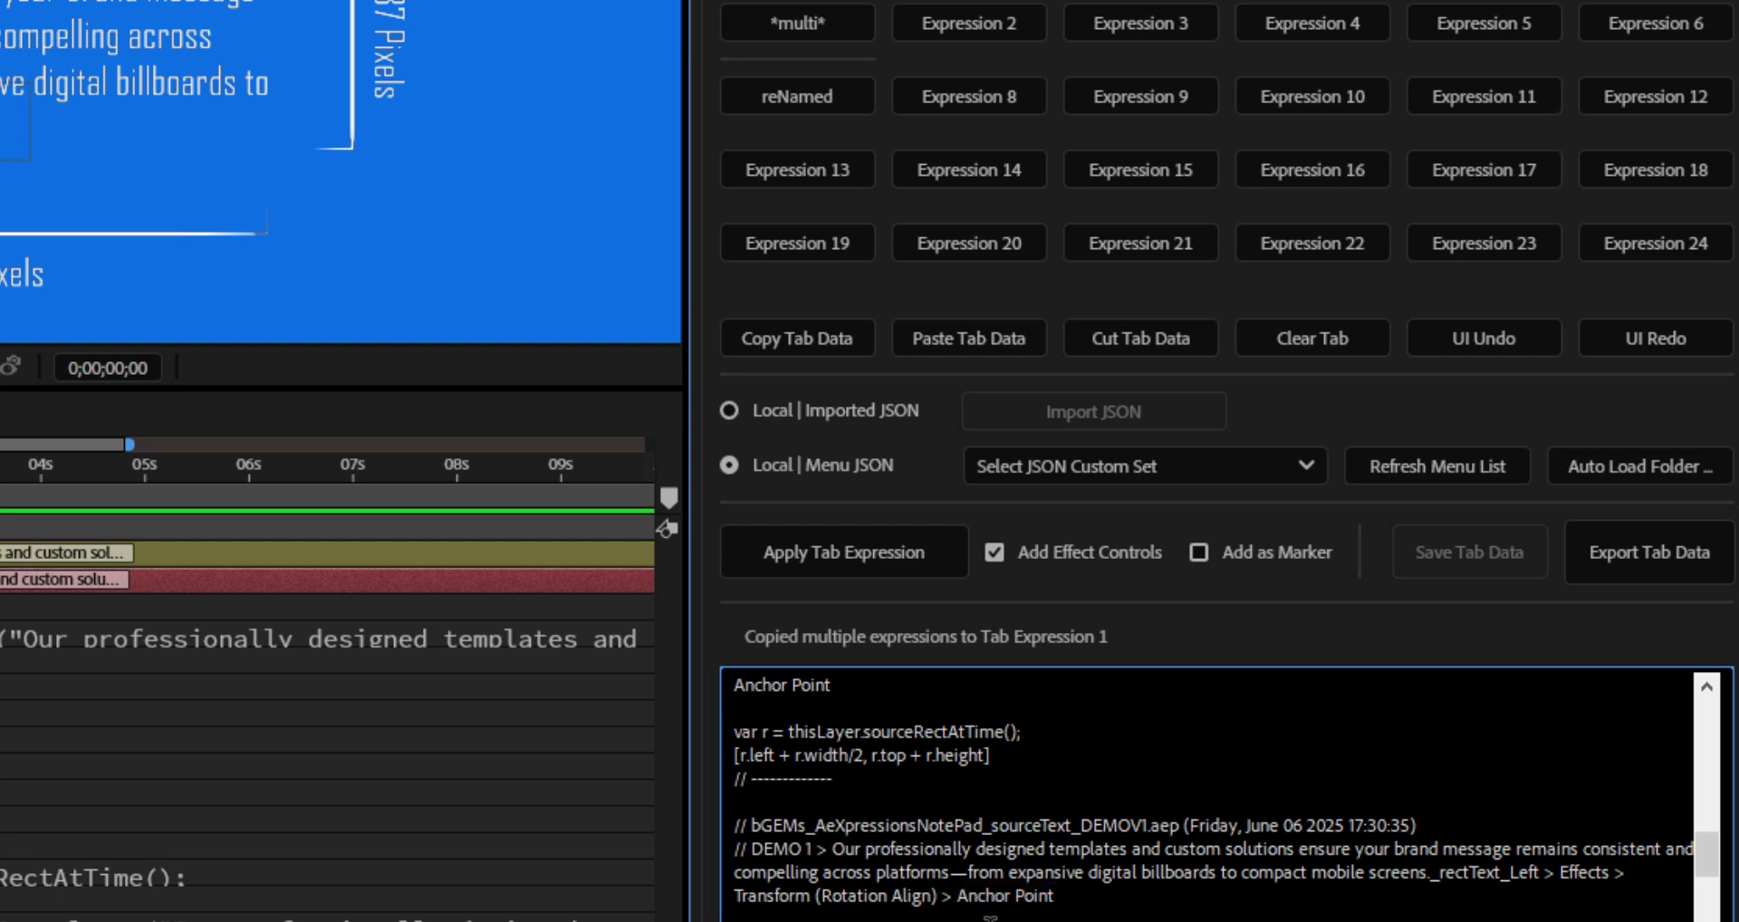
Undo the combined copy into Expression 1 and turn off Copy to One Tab
{"action": "left_click", "coordinate": [1475, 344]}
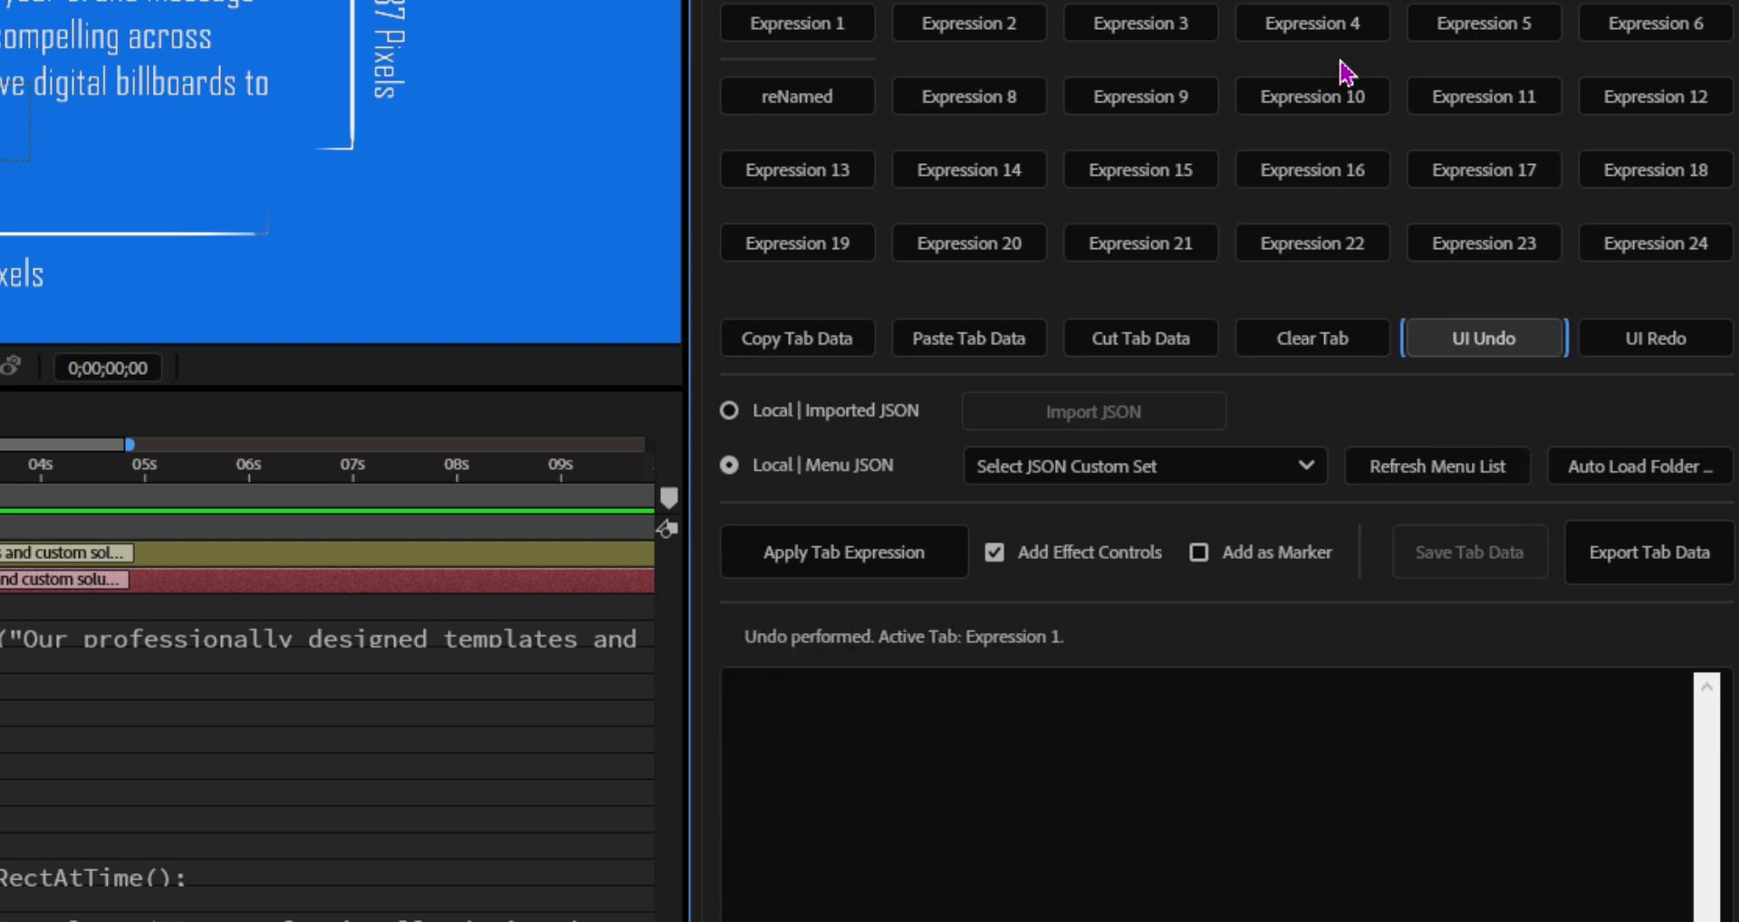
{"action": "left_click", "coordinate": [1458, 36]}
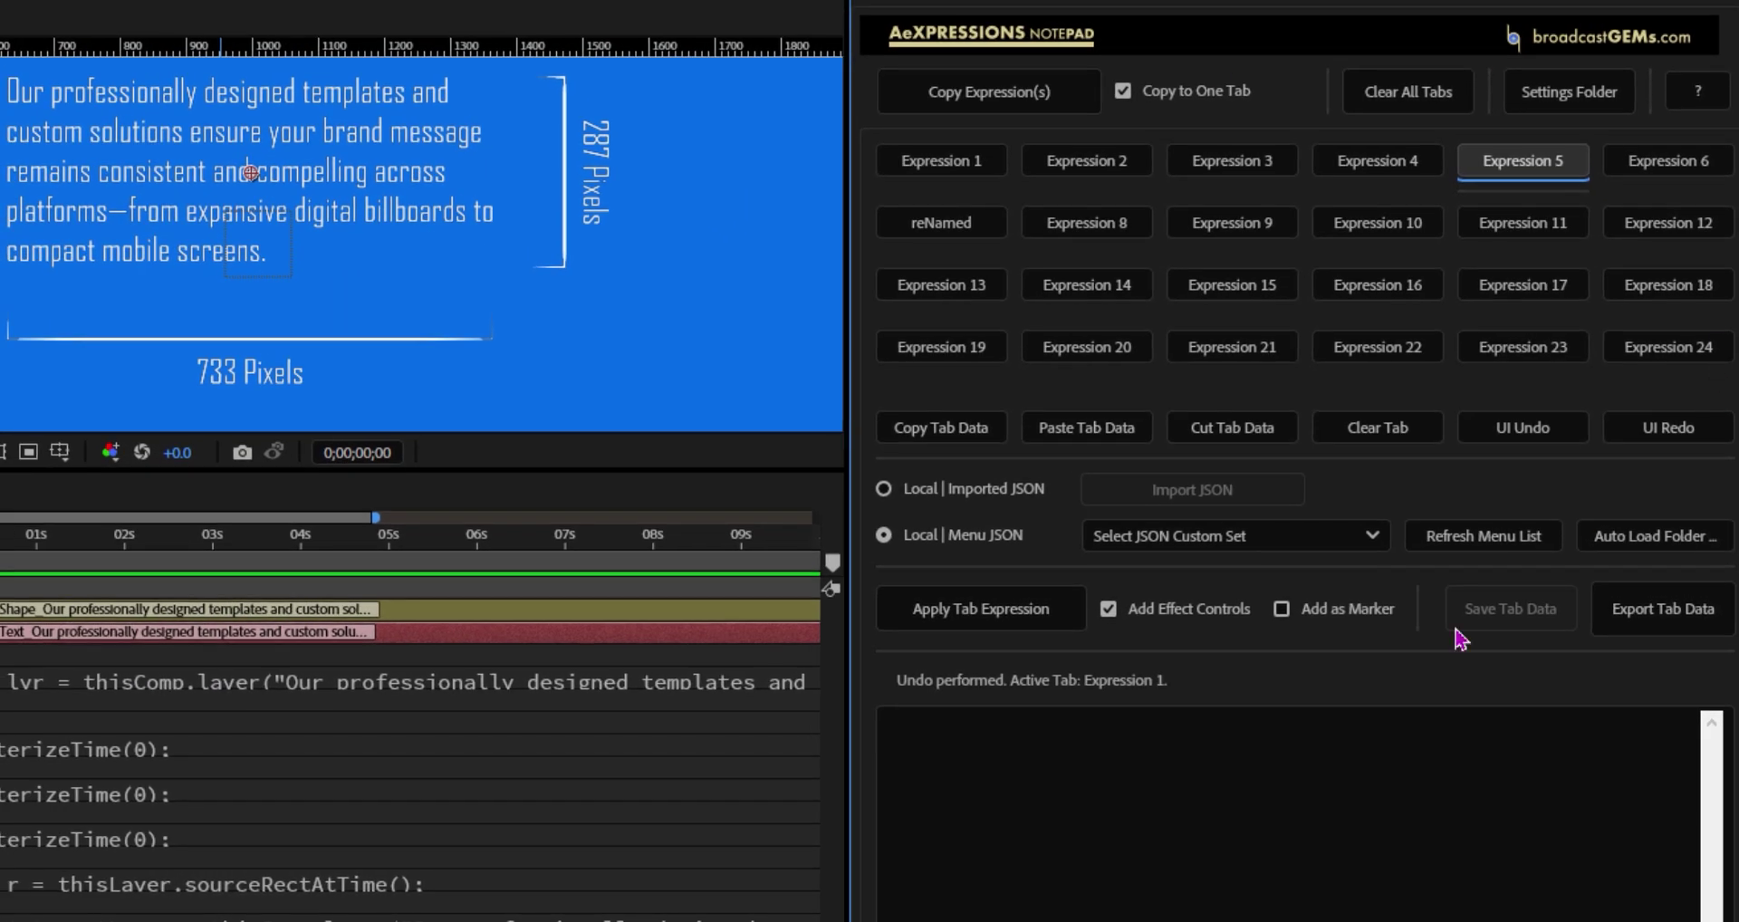
{"action": "left_click", "coordinate": [1123, 91]}
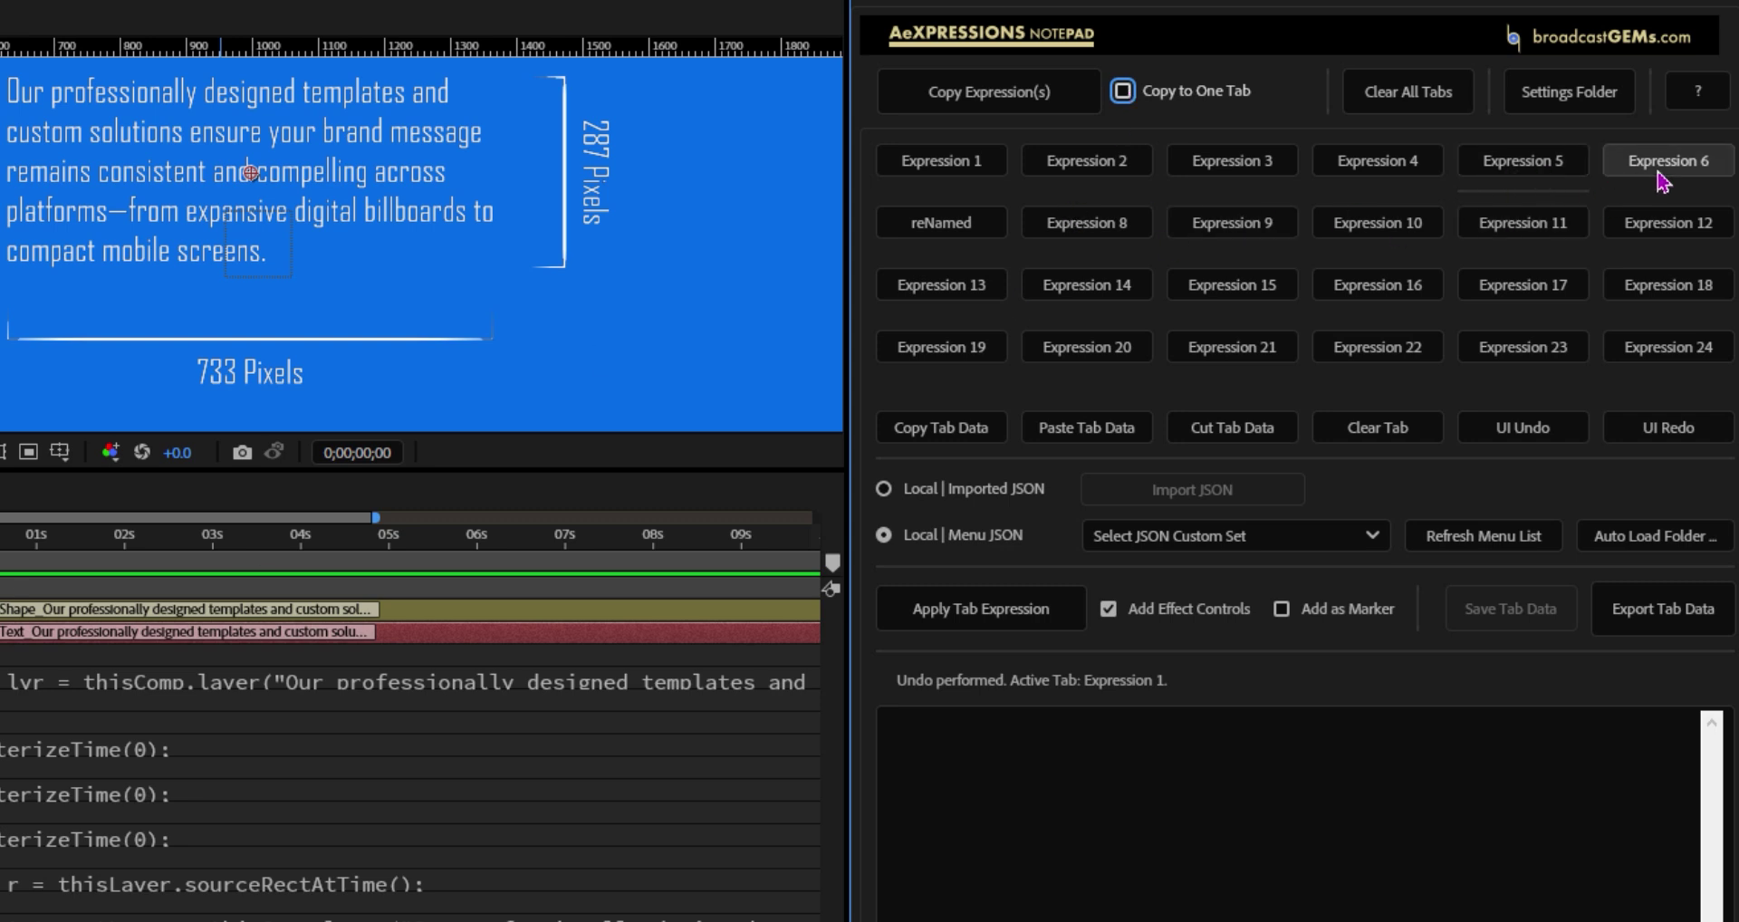
Copy the selected expressions into separate tabs starting at Expression 5, with reNamed left in use, and check the filled tabs
{"action": "left_click", "coordinate": [959, 234]}
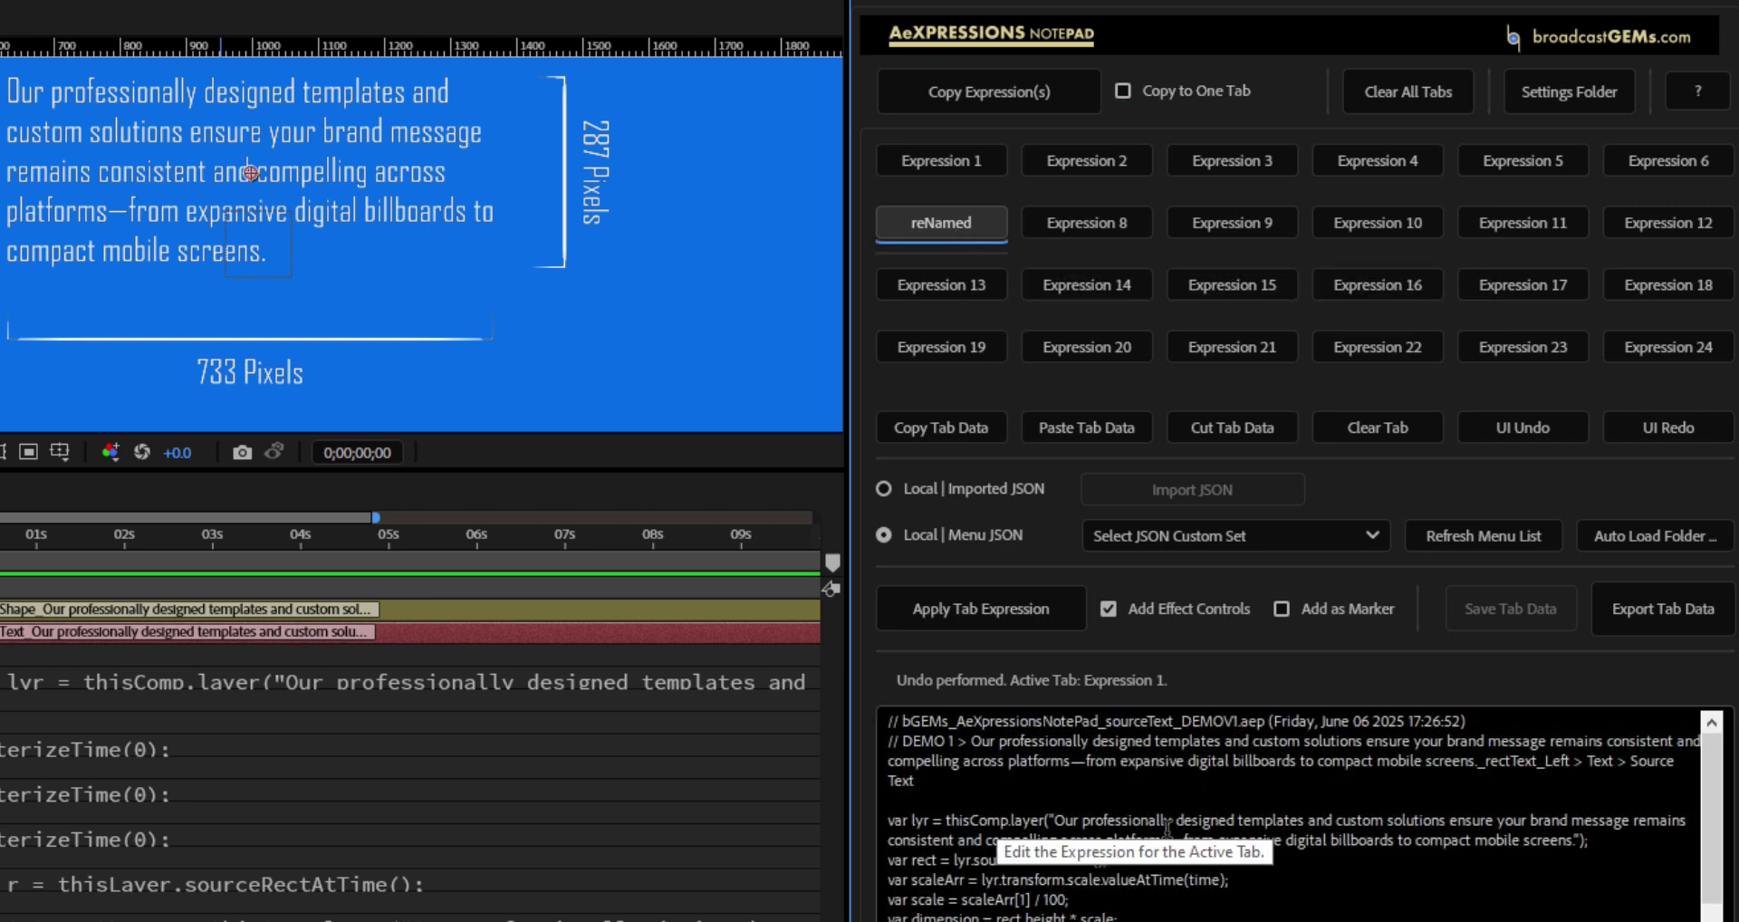
{"action": "left_click", "coordinate": [1520, 164]}
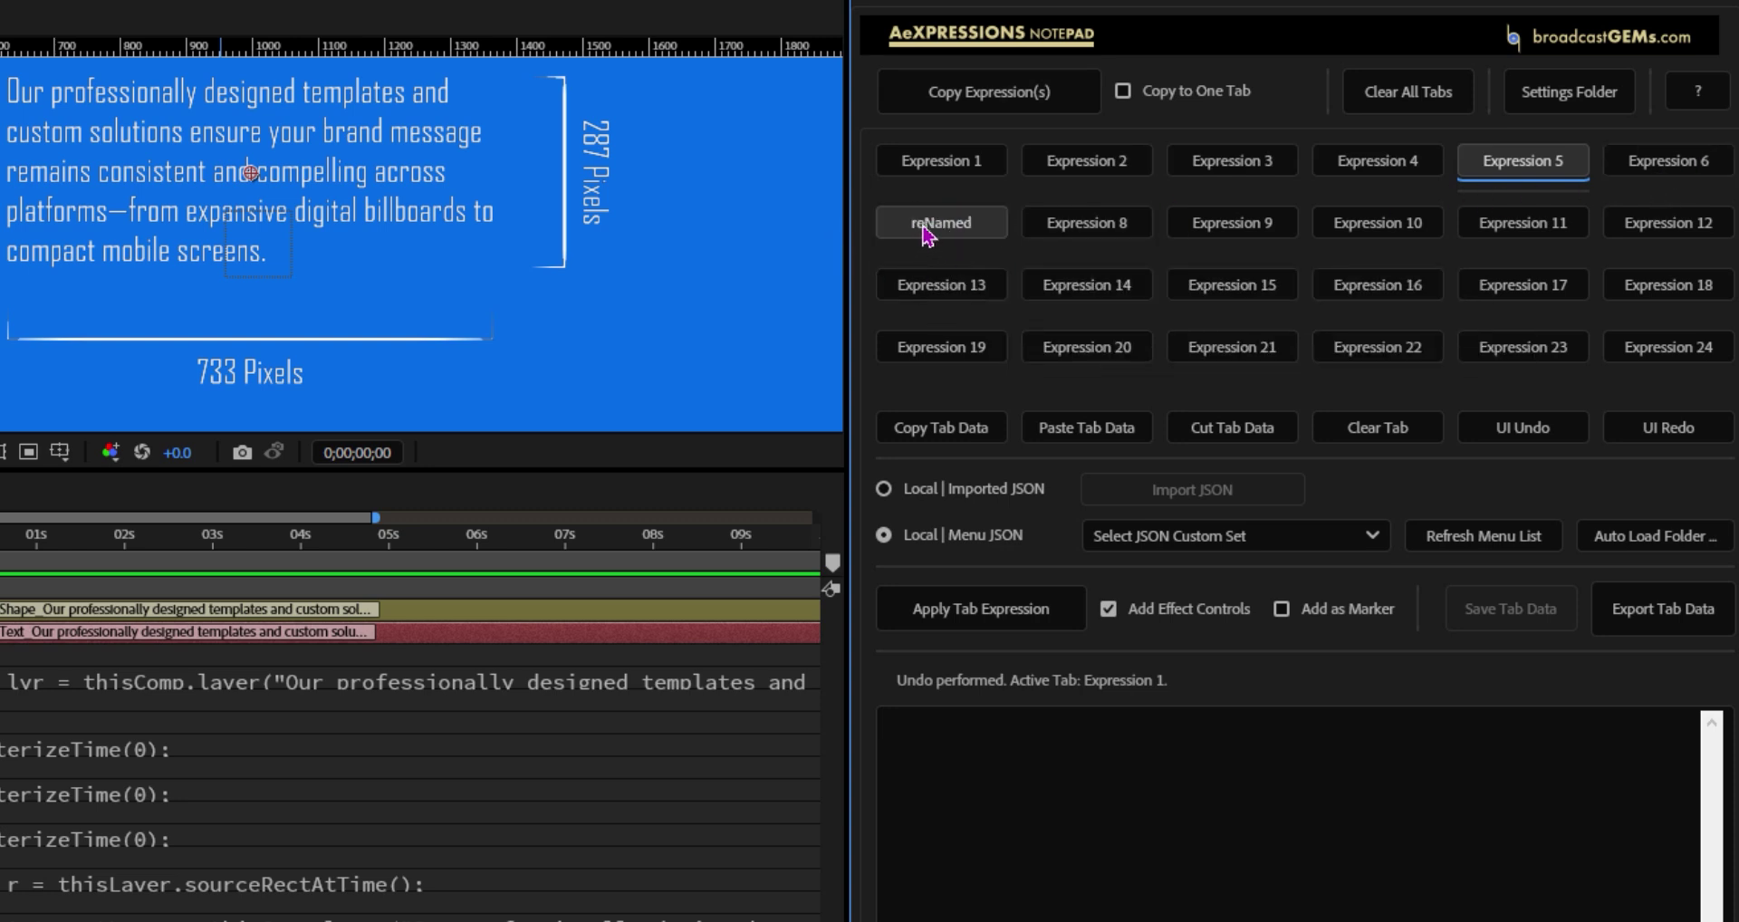
{"action": "left_click", "coordinate": [996, 99]}
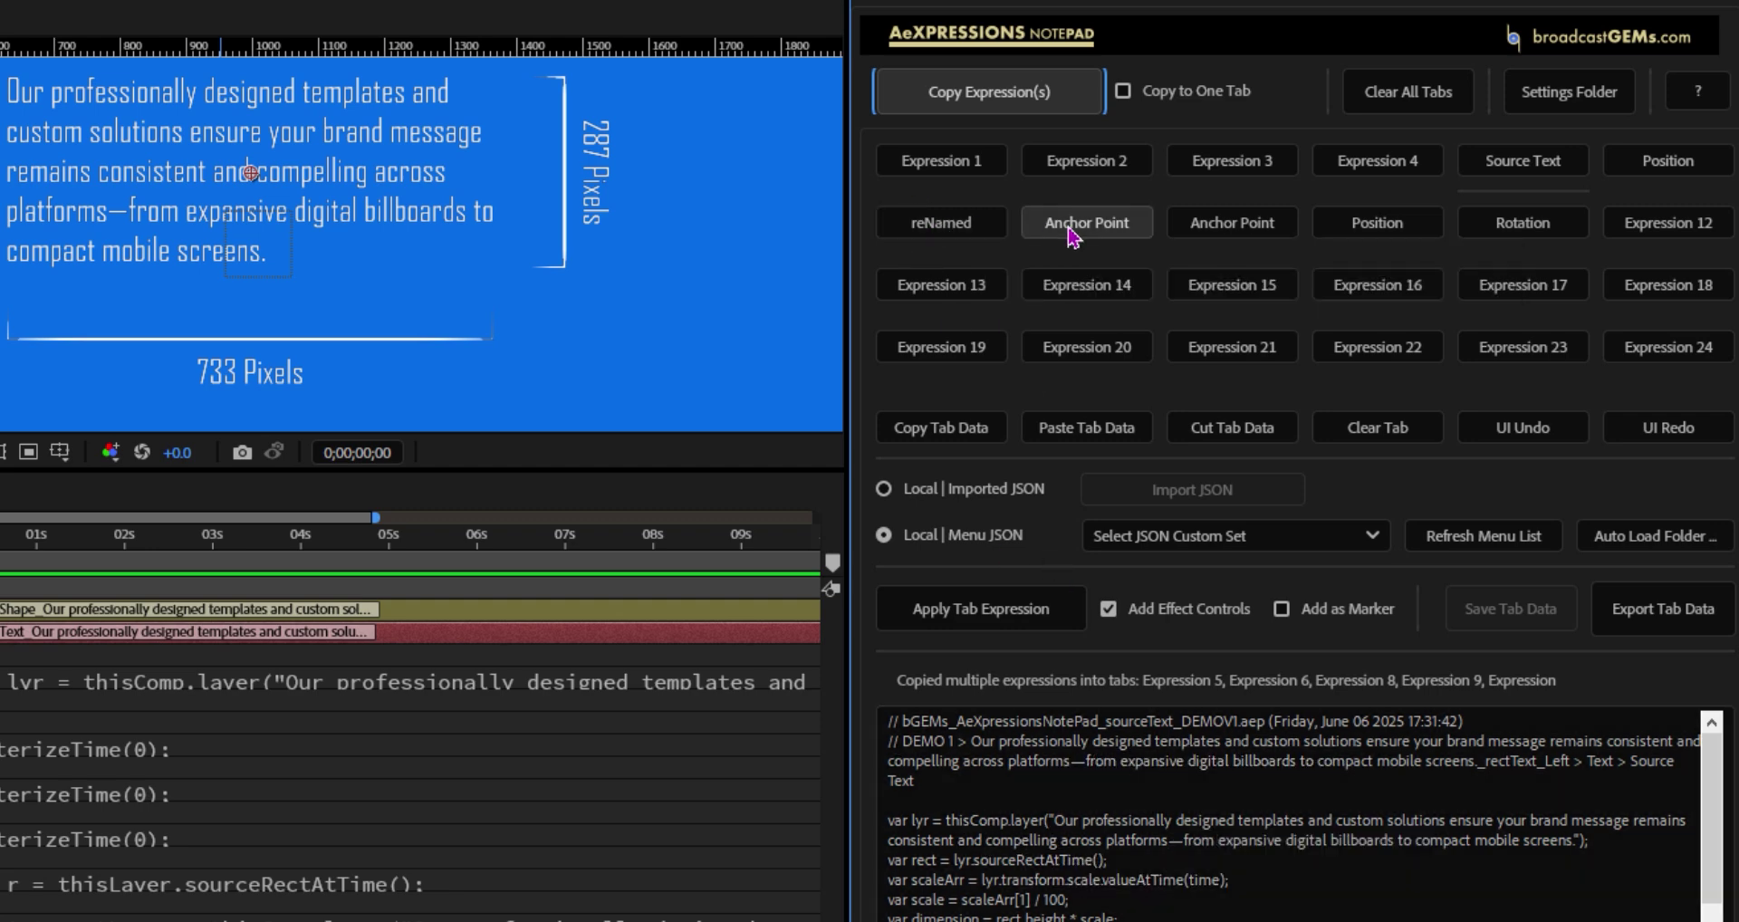
{"action": "left_click", "coordinate": [1114, 232]}
{"action": "left_click", "coordinate": [1241, 226]}
{"action": "left_click", "coordinate": [1381, 226]}
{"action": "left_click", "coordinate": [1530, 226]}
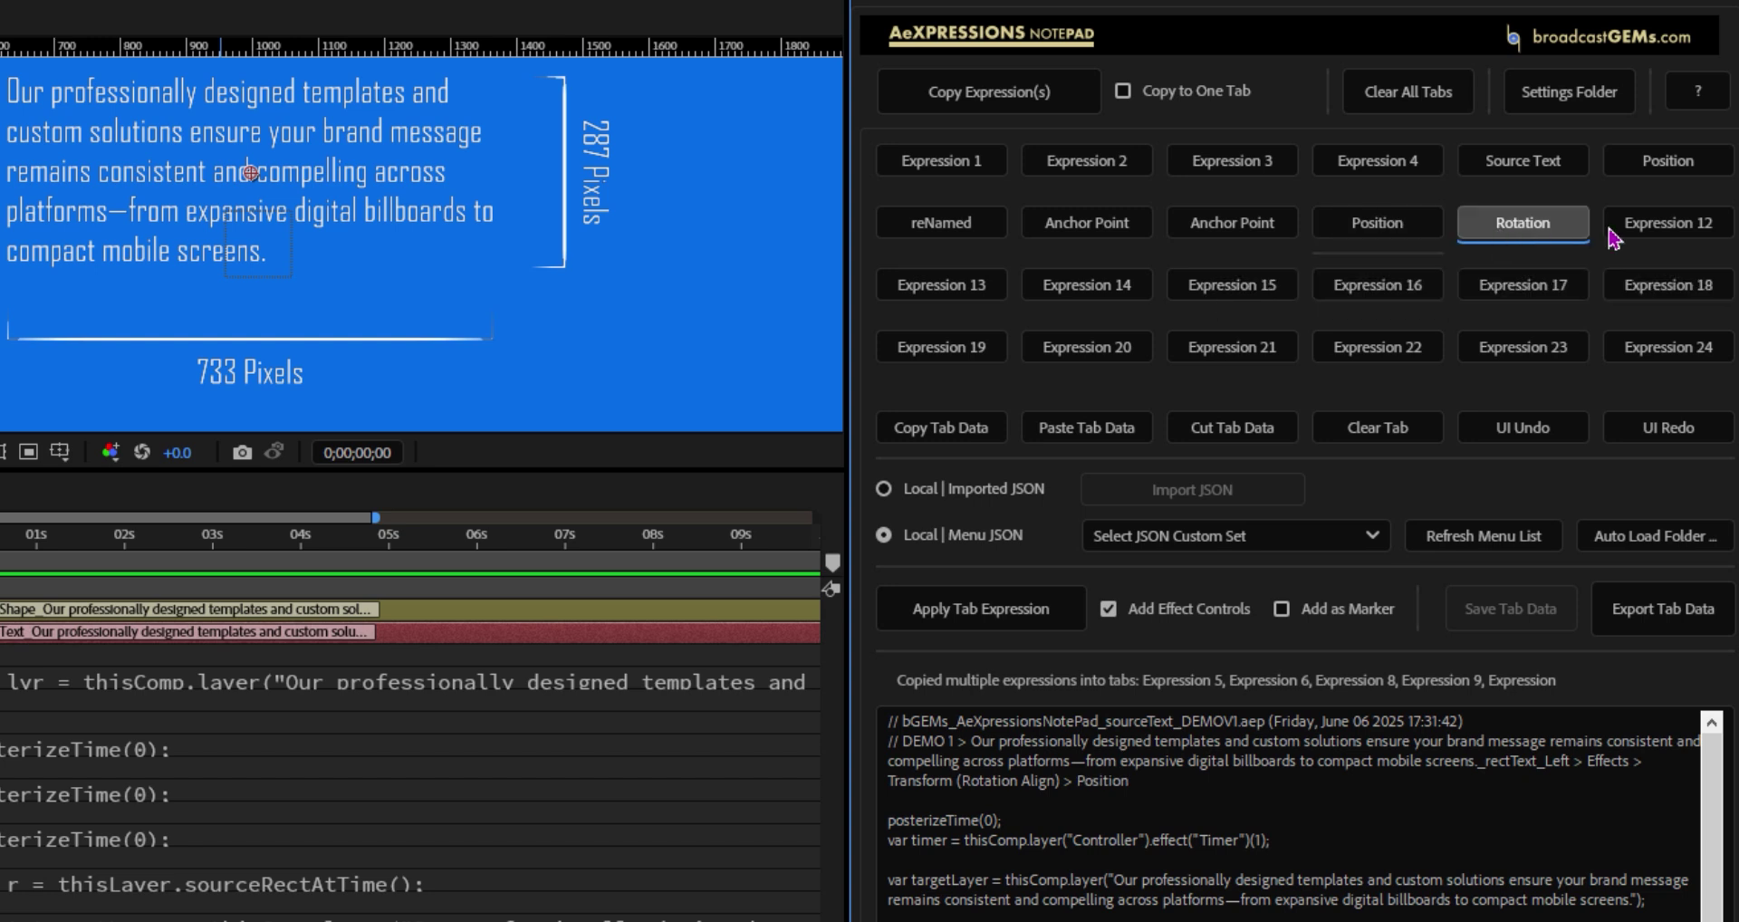
{"action": "left_click", "coordinate": [1678, 228]}
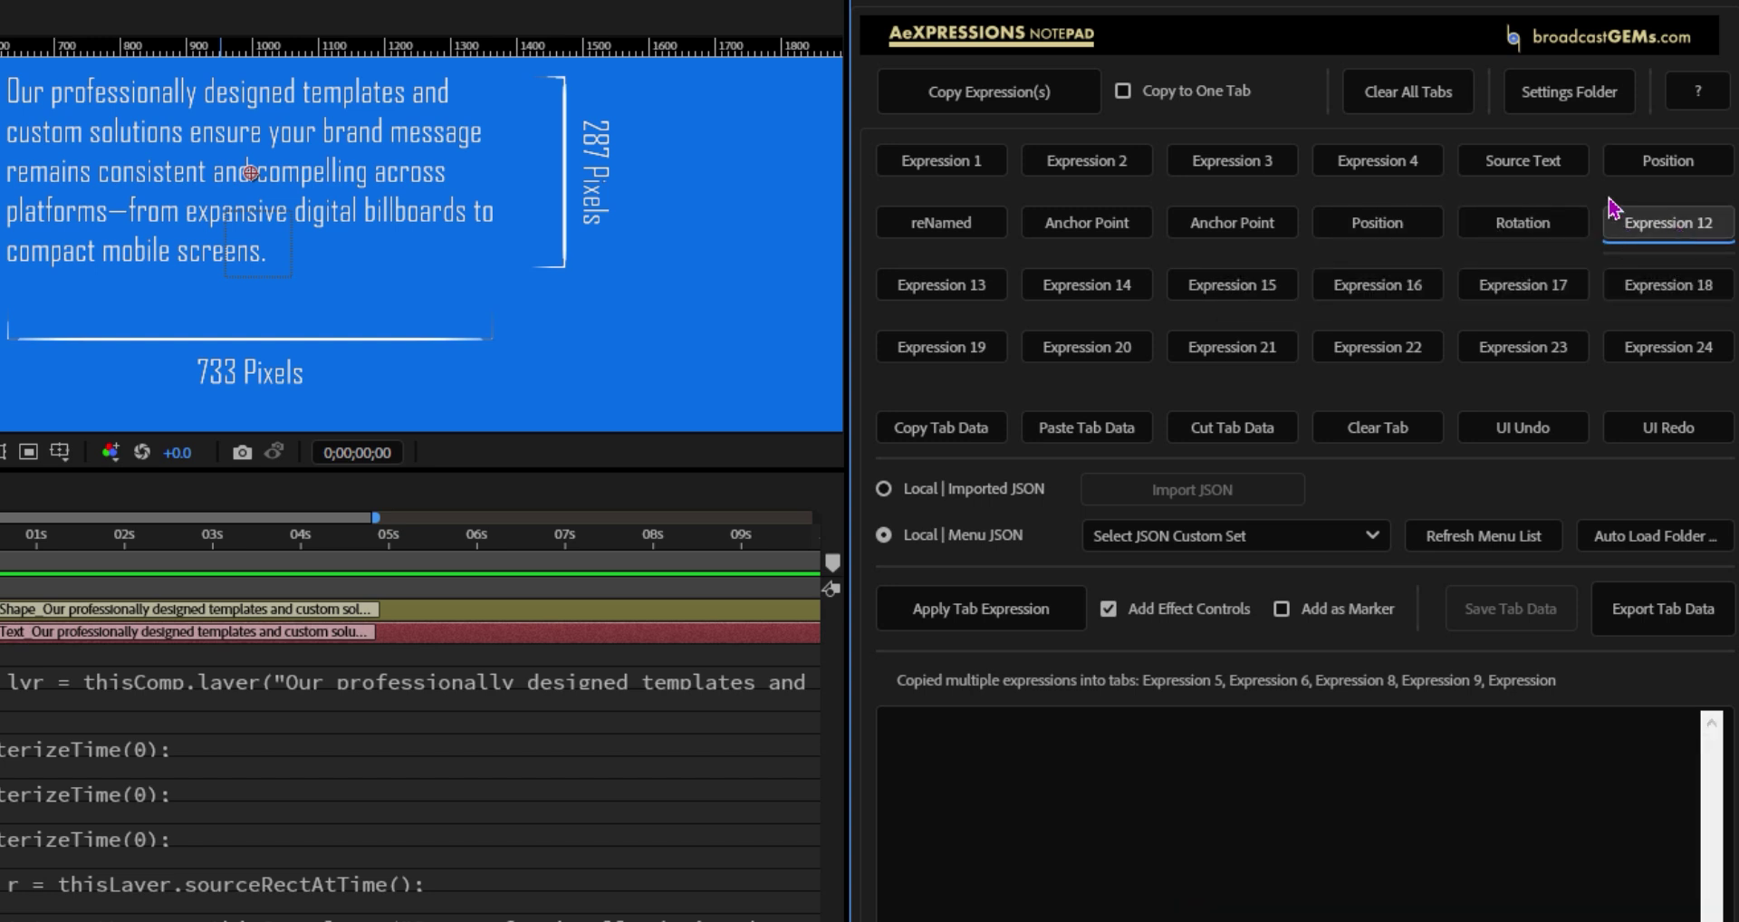
Copy the Source Text tab's data and paste it into the Expression 13 tab
{"action": "left_click", "coordinate": [1525, 168]}
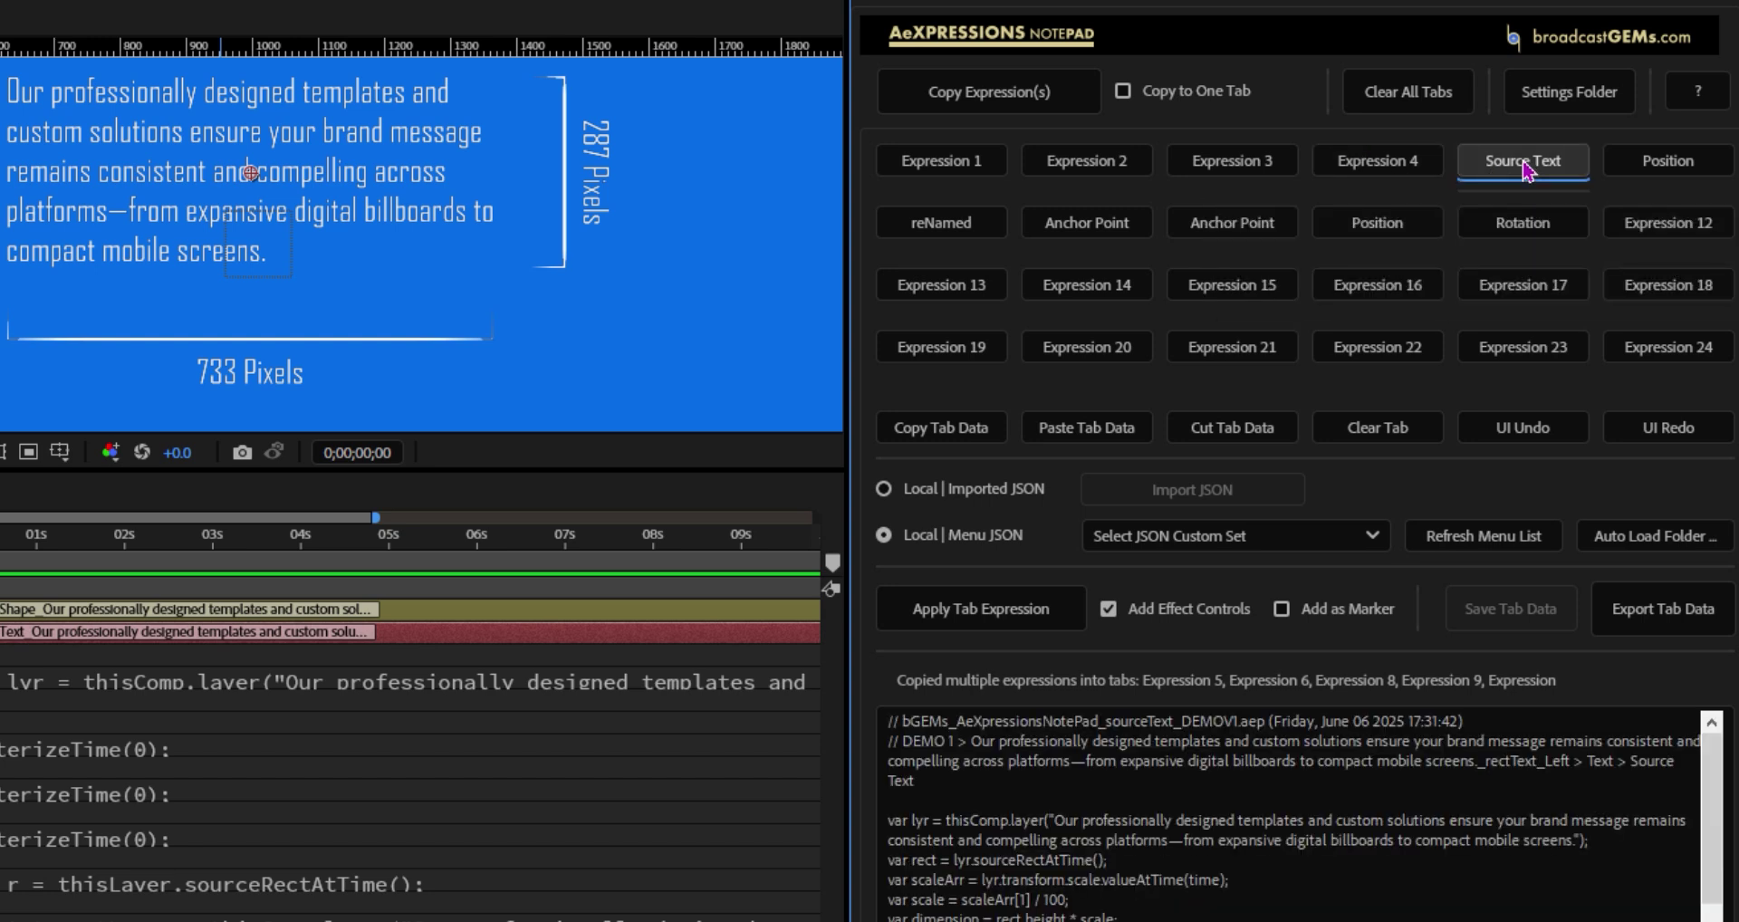
{"action": "left_click", "coordinate": [980, 429]}
{"action": "left_click", "coordinate": [940, 286]}
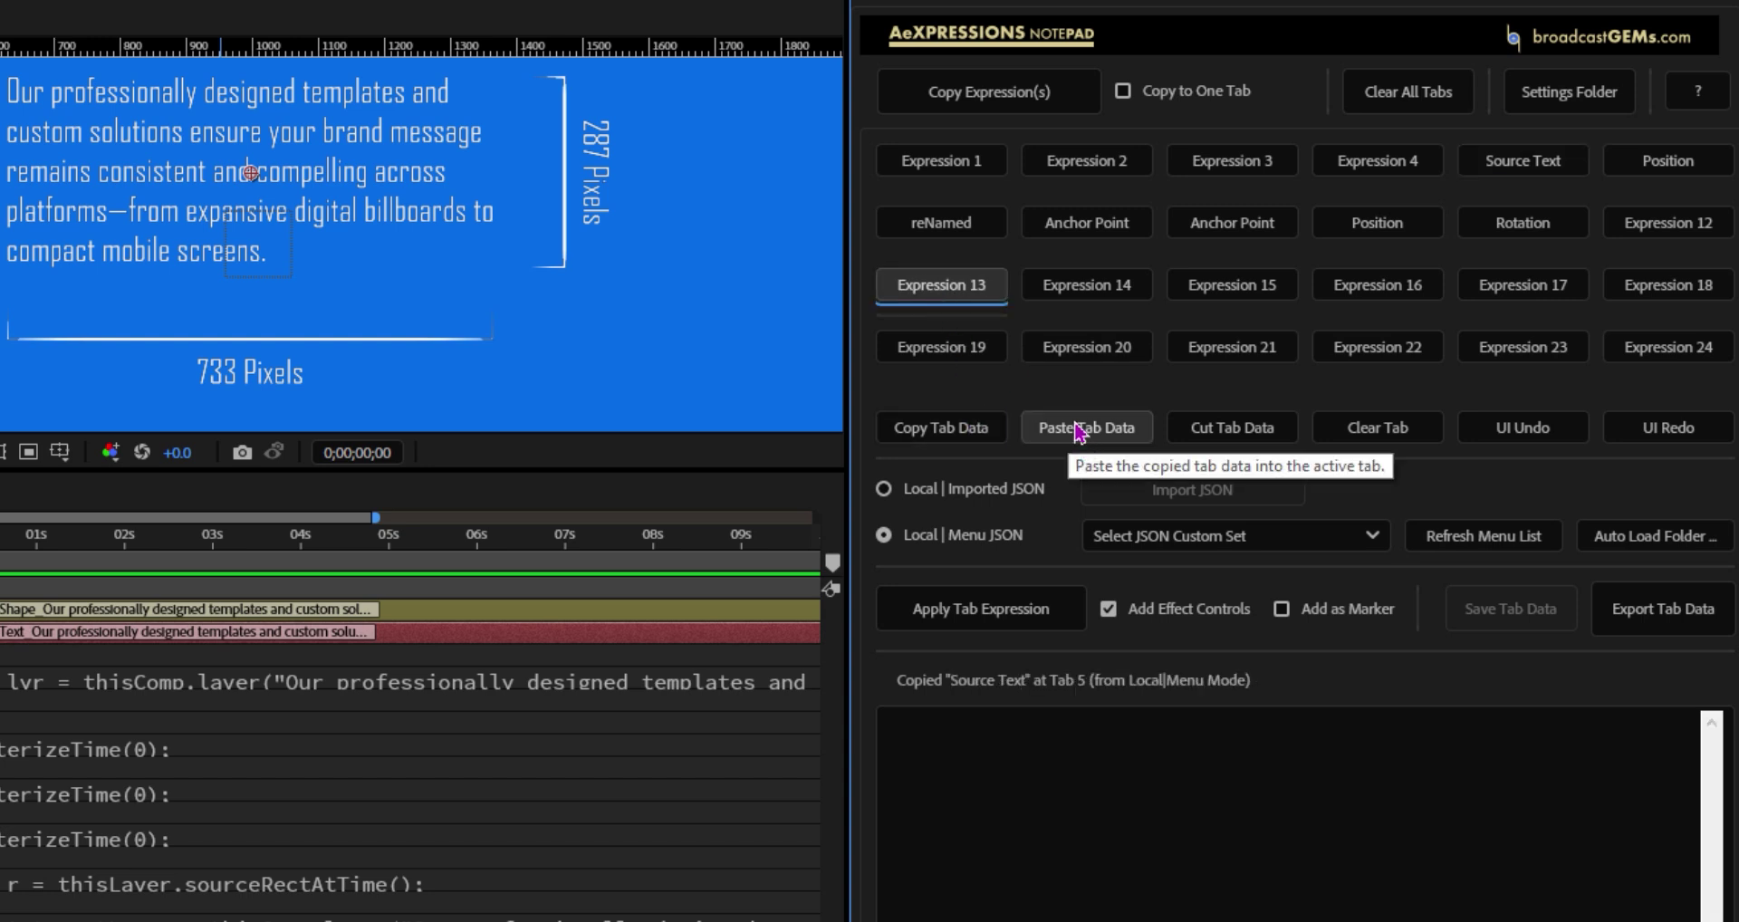
{"action": "left_click", "coordinate": [1078, 427]}
Copy the original Source Text tab's data from Local | Menu JSON mode into the Expression 1 tab of Local | Imported JSON mode
{"action": "left_click", "coordinate": [885, 489]}
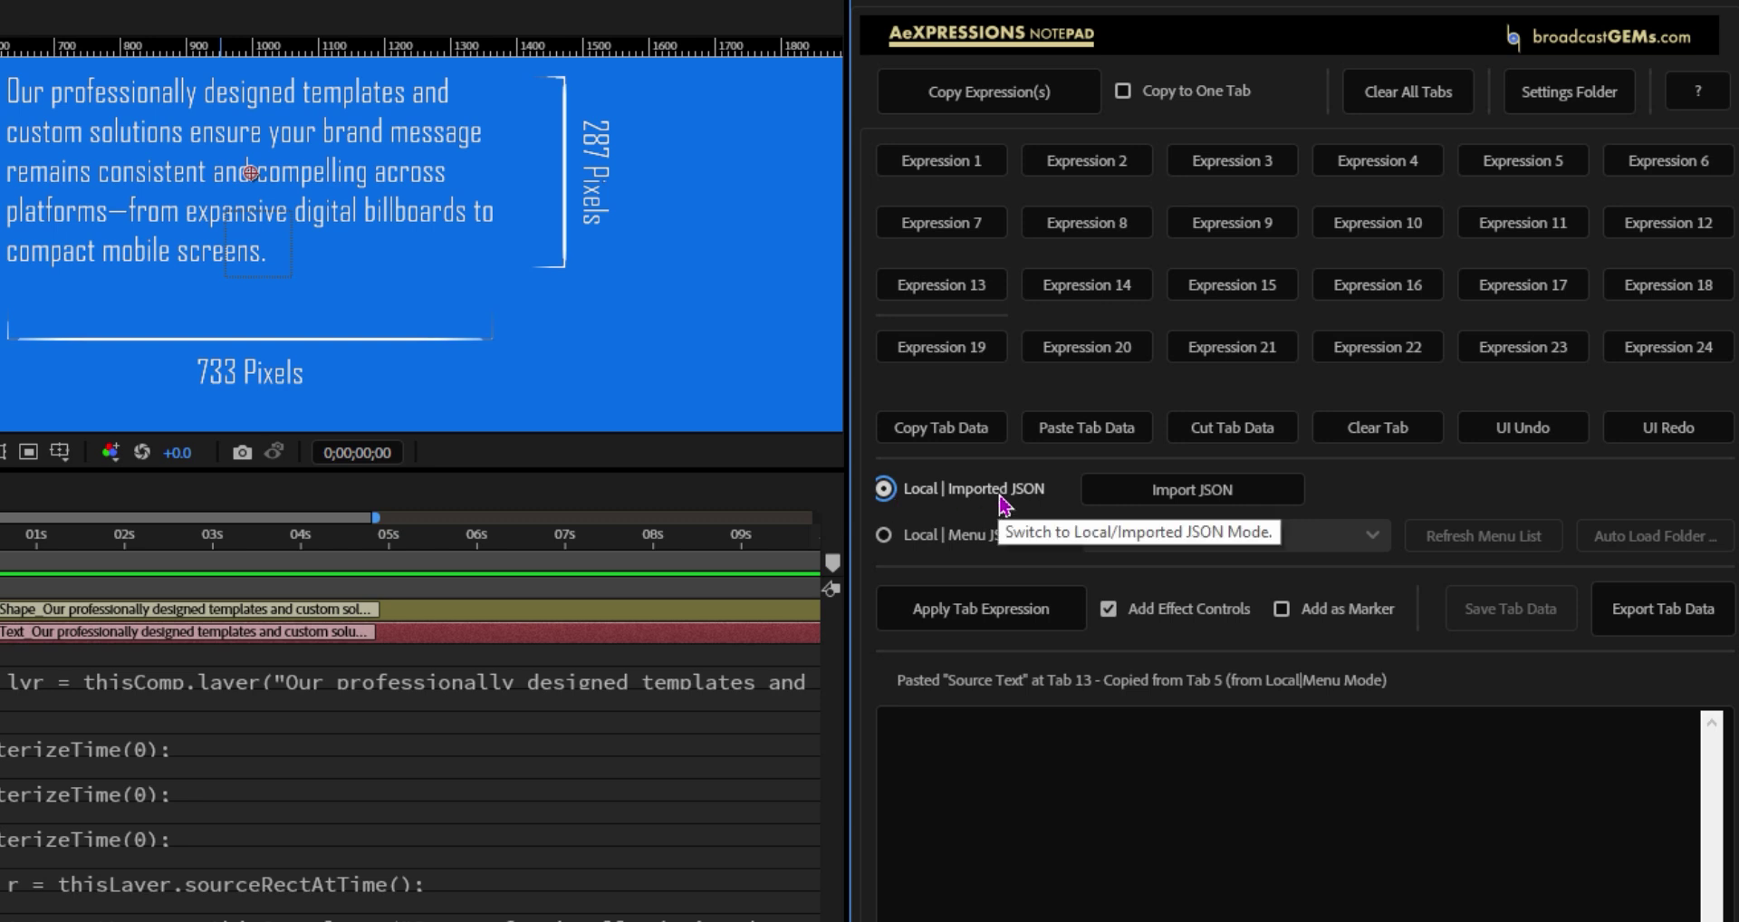
{"action": "left_click", "coordinate": [955, 536]}
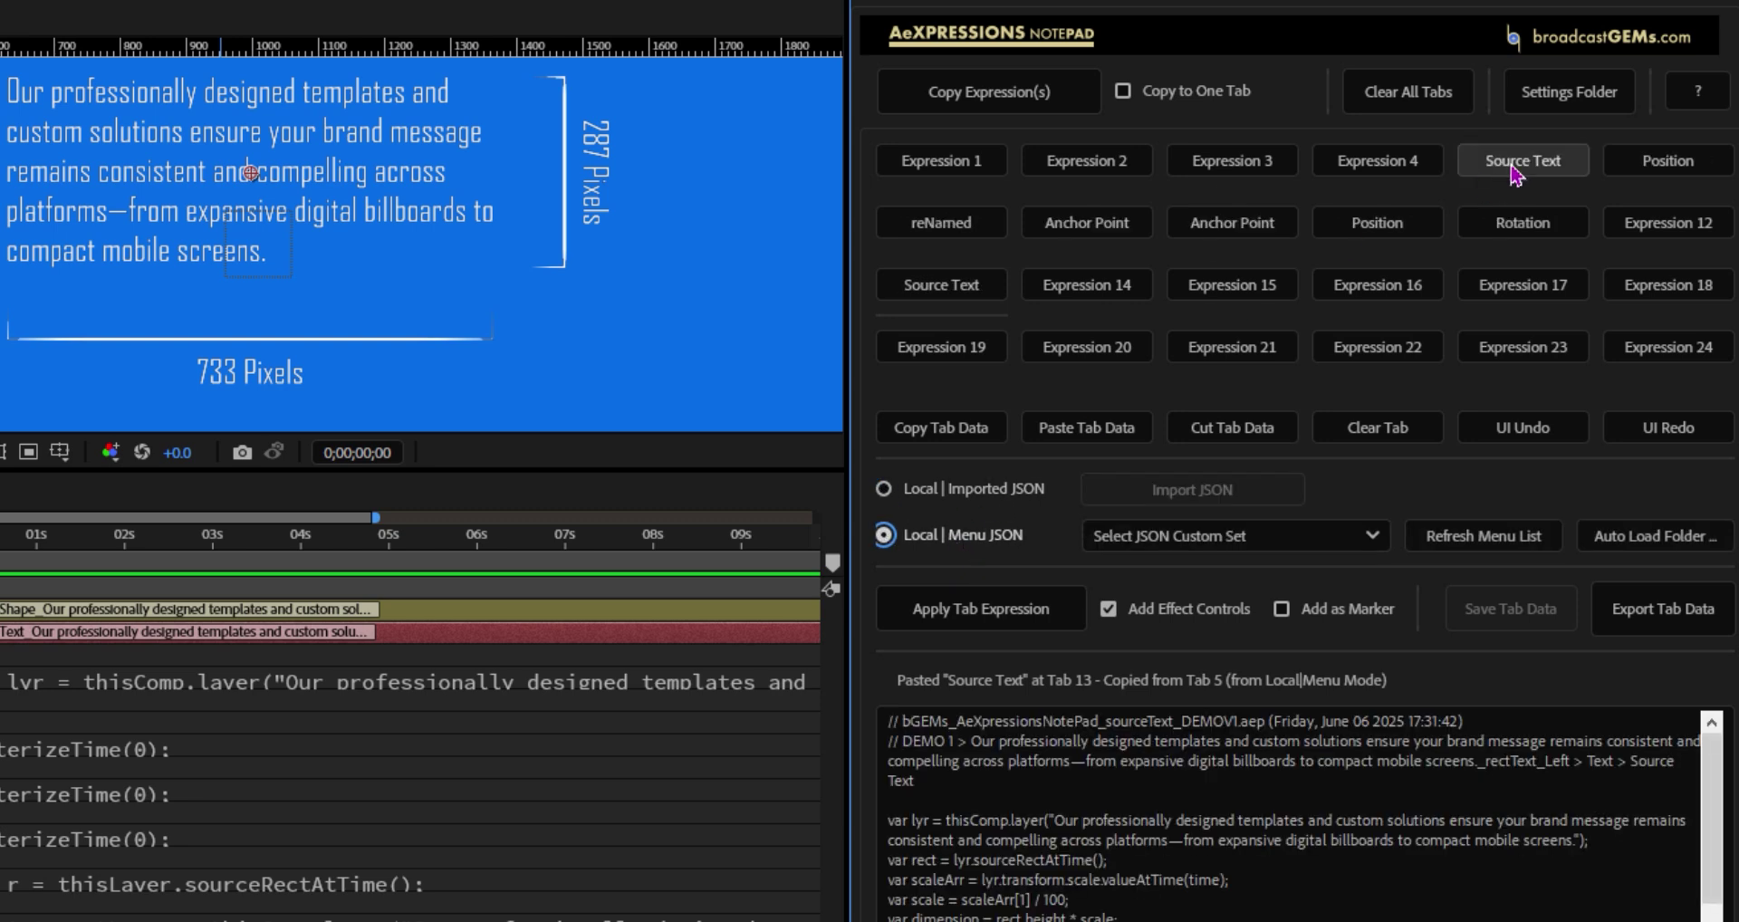
{"action": "left_click", "coordinate": [1515, 172]}
{"action": "left_click", "coordinate": [941, 427]}
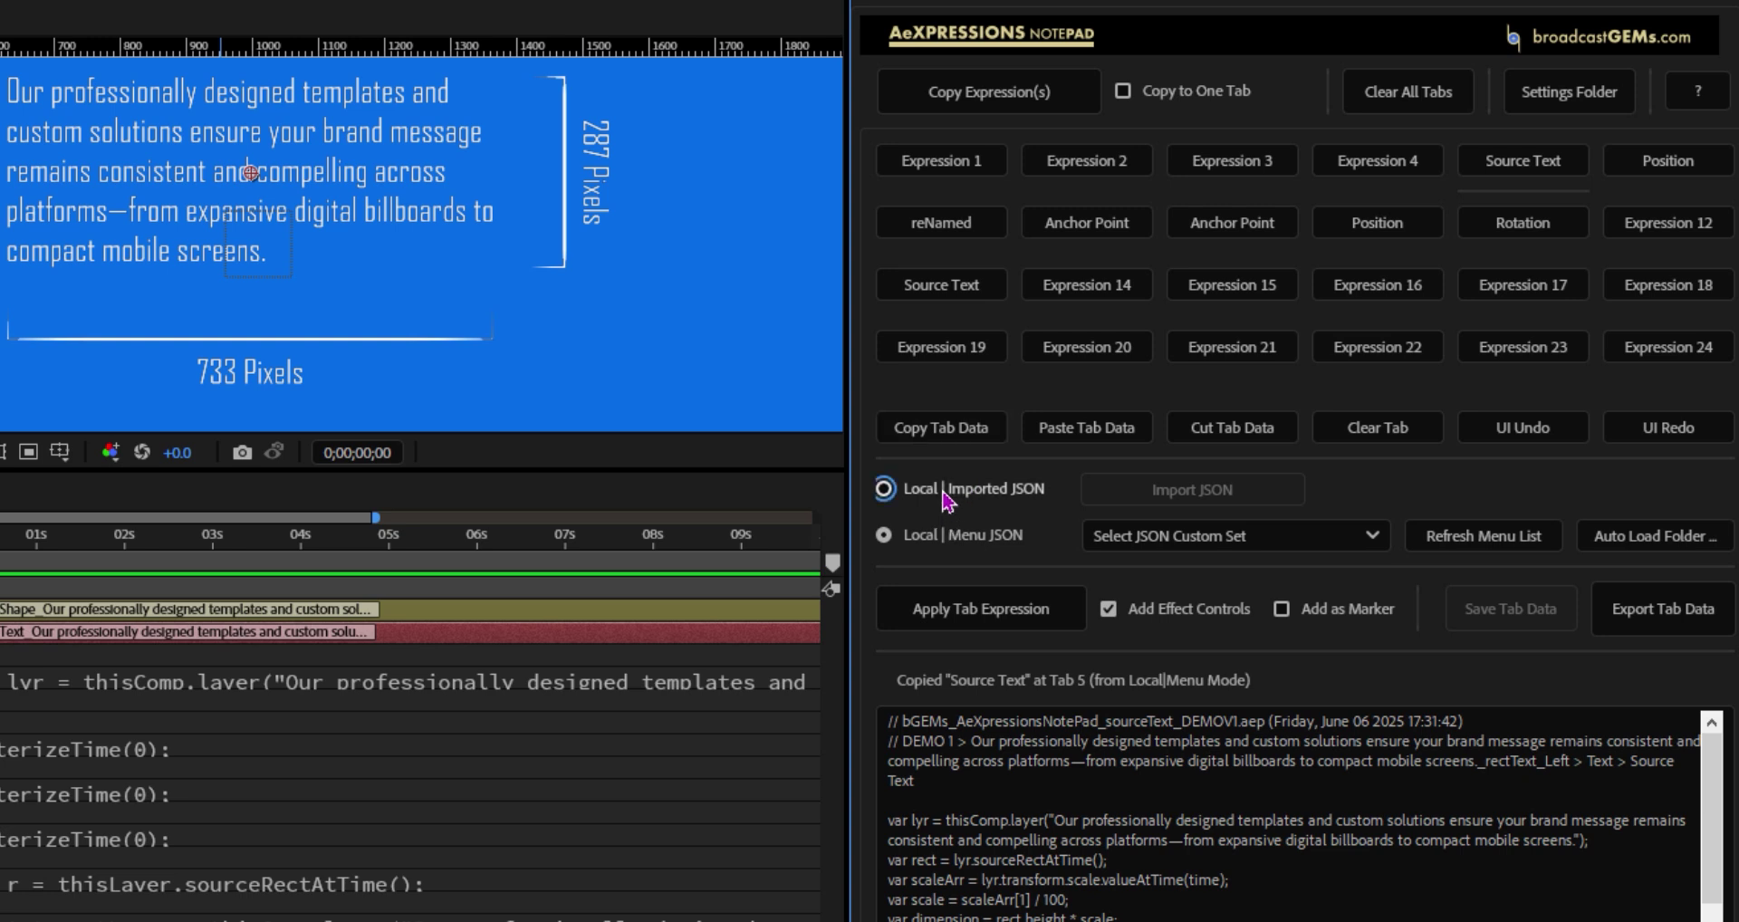
{"action": "left_click", "coordinate": [946, 494]}
{"action": "left_click", "coordinate": [947, 172]}
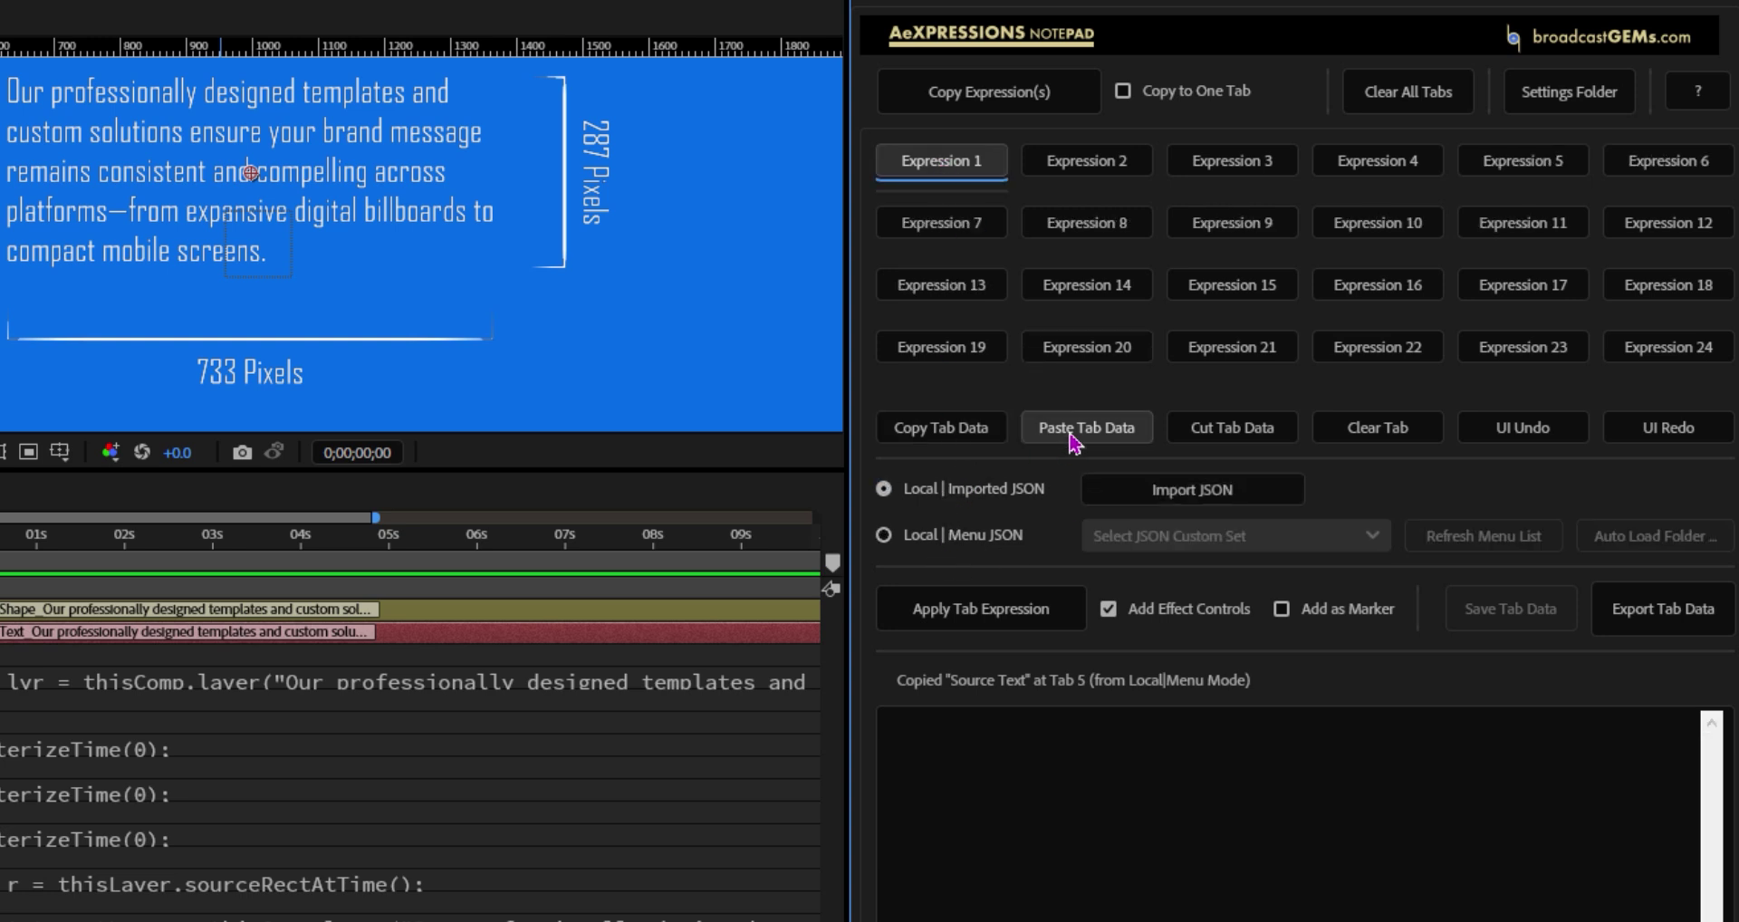
{"action": "left_click", "coordinate": [1071, 433]}
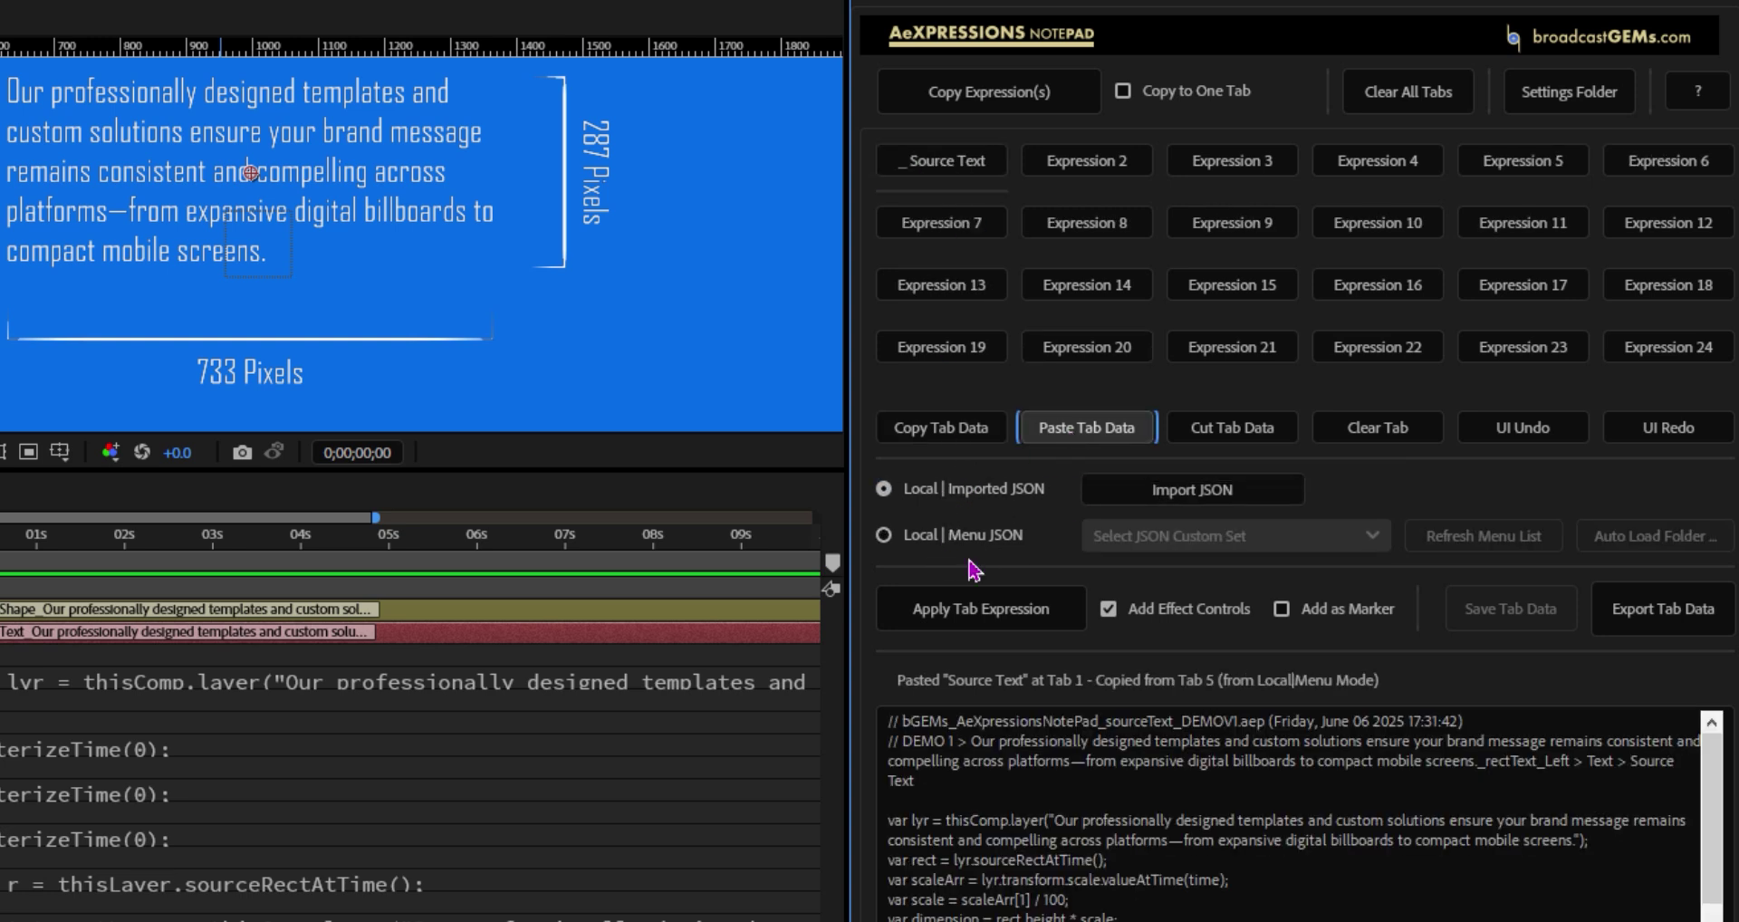
Rename the pasted Source Text tab in Local | Imported JSON mode as FunkyText FX
{"action": "double_click", "coordinate": [915, 167], "text": "ctrl"}
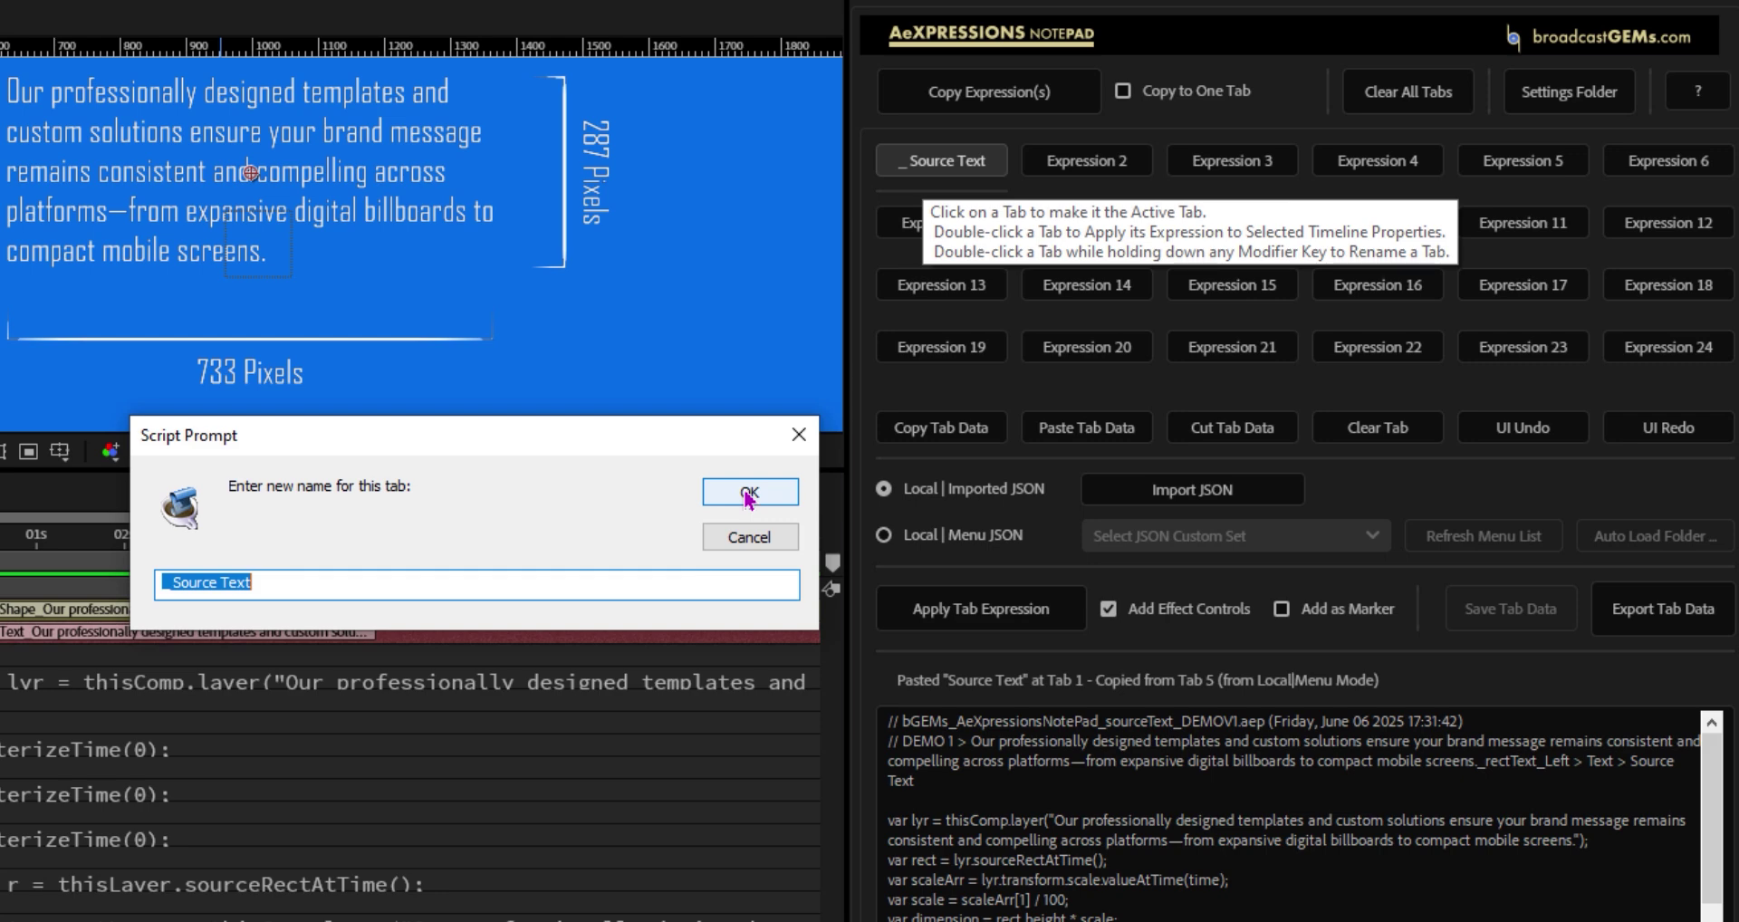
{"action": "type", "text": "FunkyText FX"}
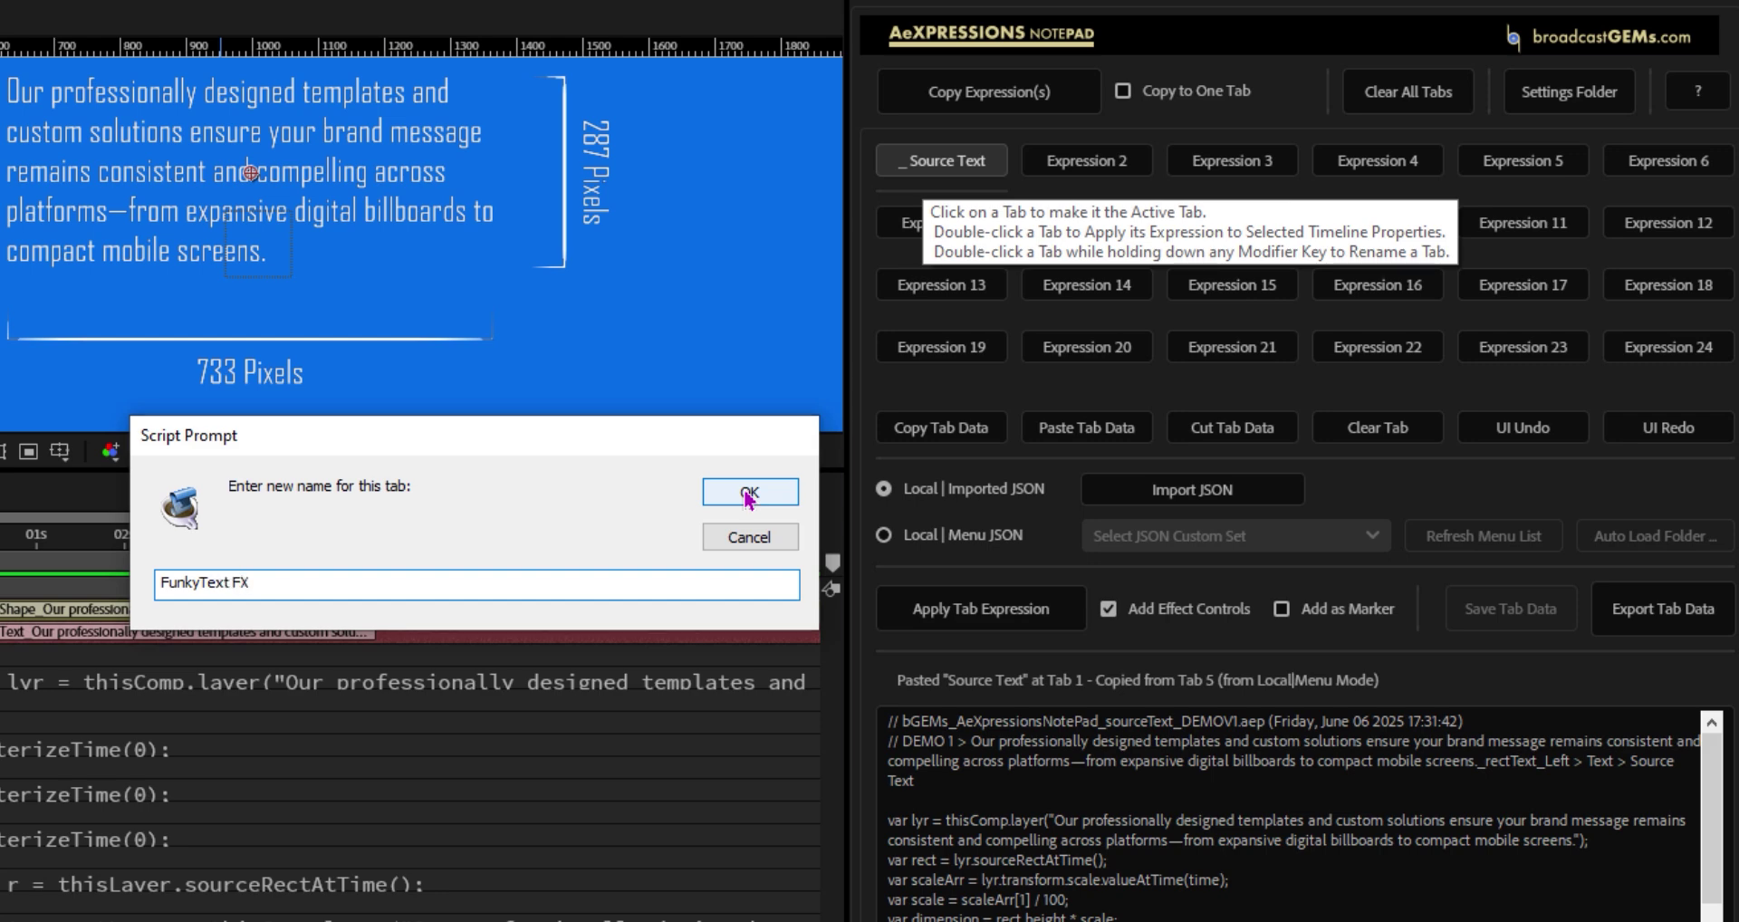
{"action": "left_click", "coordinate": [749, 494]}
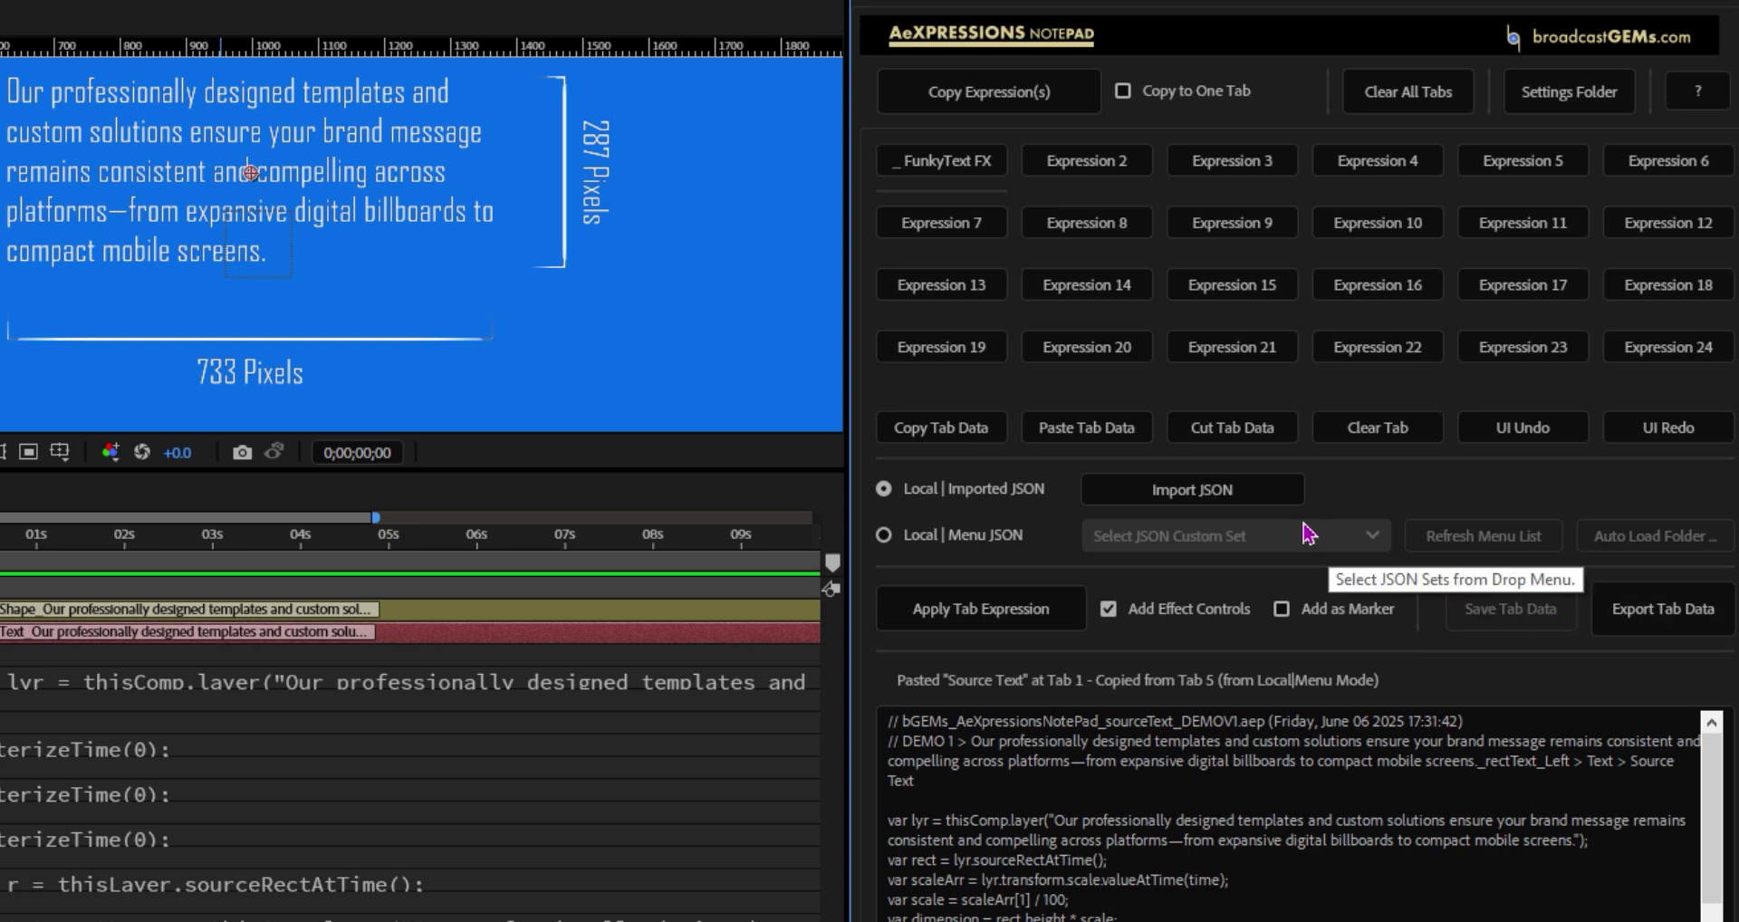
Compare the tab sets of the Local | Menu JSON and Local | Imported JSON modes
{"action": "left_click", "coordinate": [958, 535]}
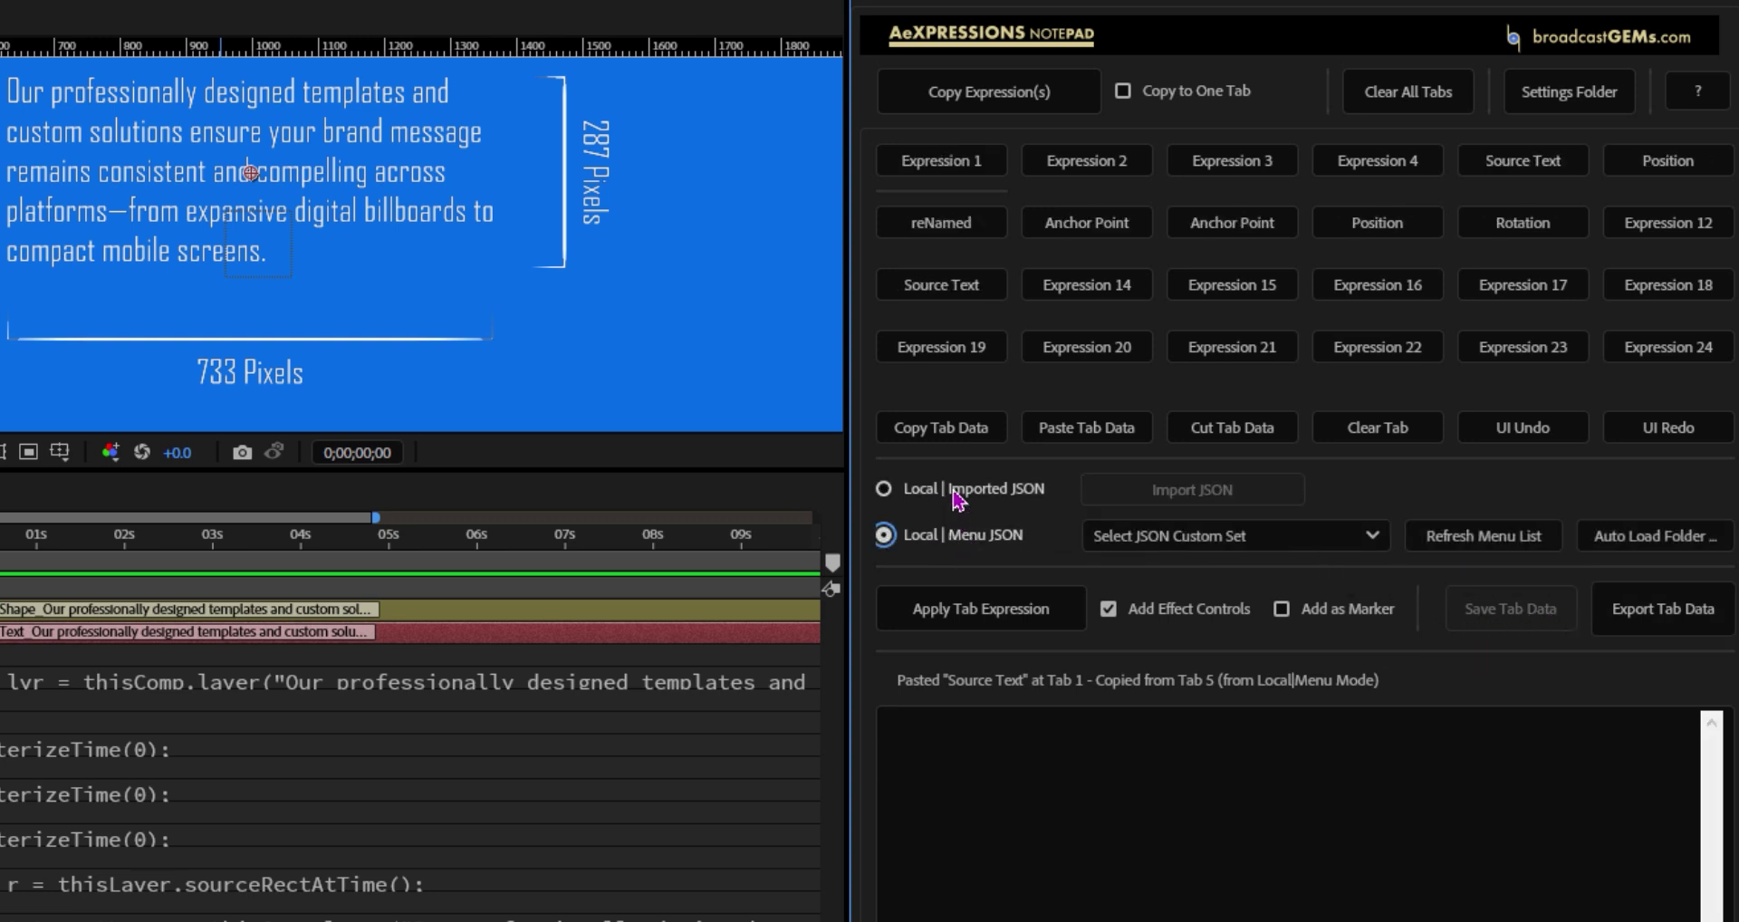
{"action": "left_click", "coordinate": [956, 493]}
{"action": "left_click", "coordinate": [959, 541]}
{"action": "left_click", "coordinate": [957, 503]}
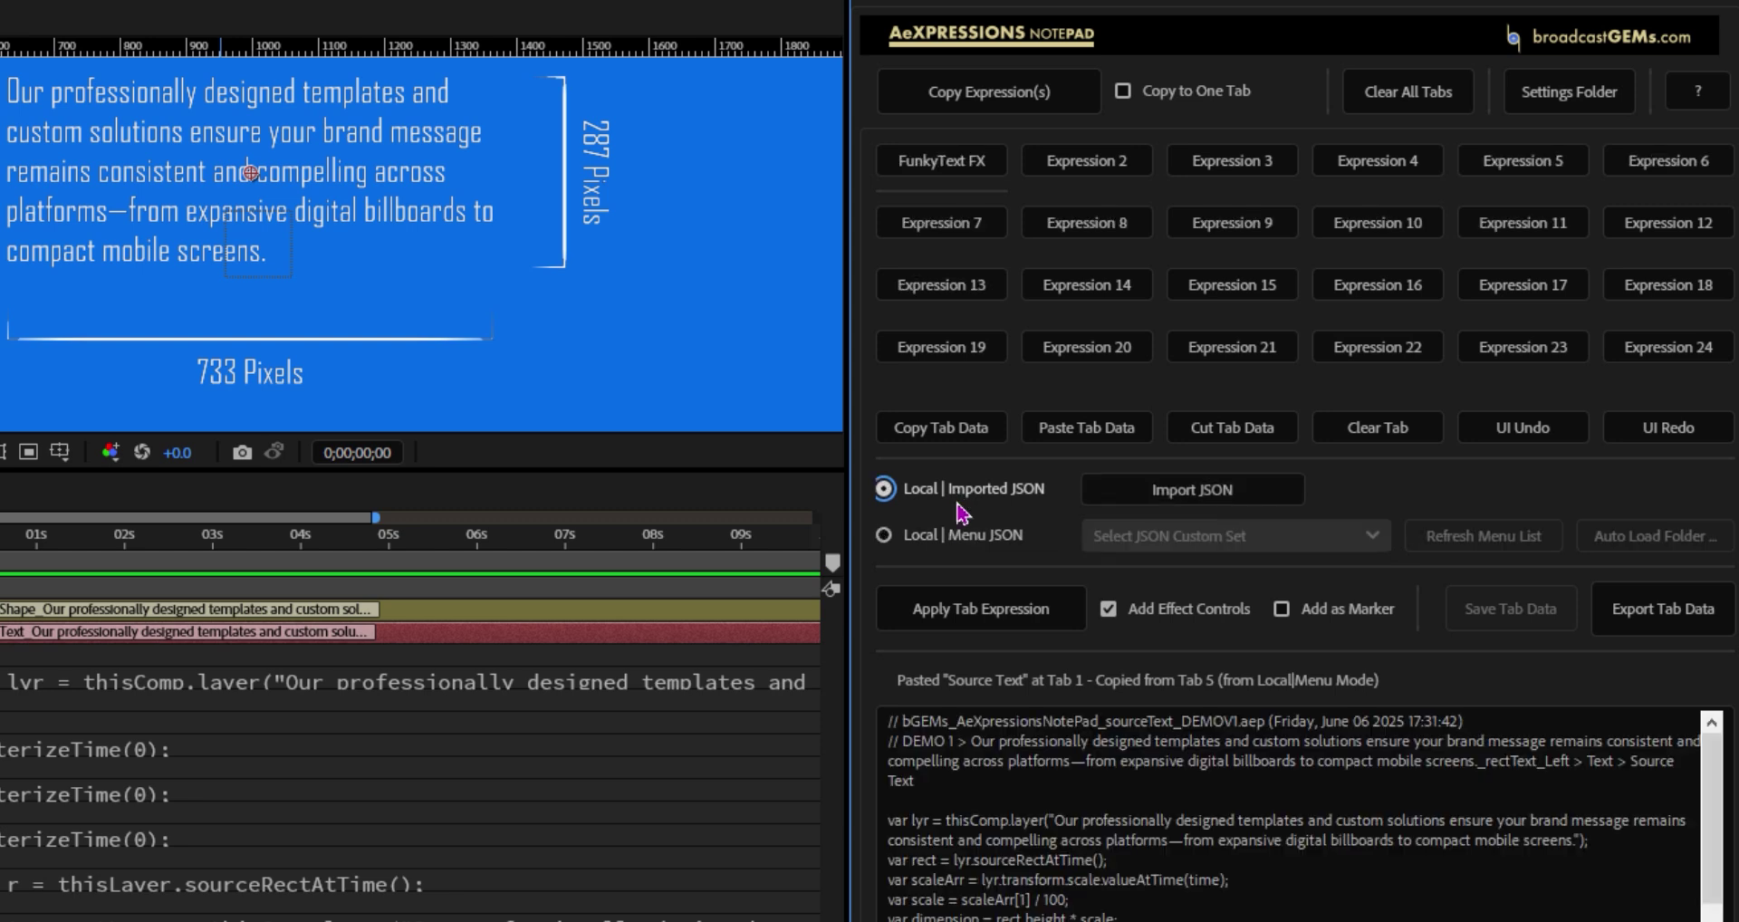
{"action": "left_click", "coordinate": [972, 541]}
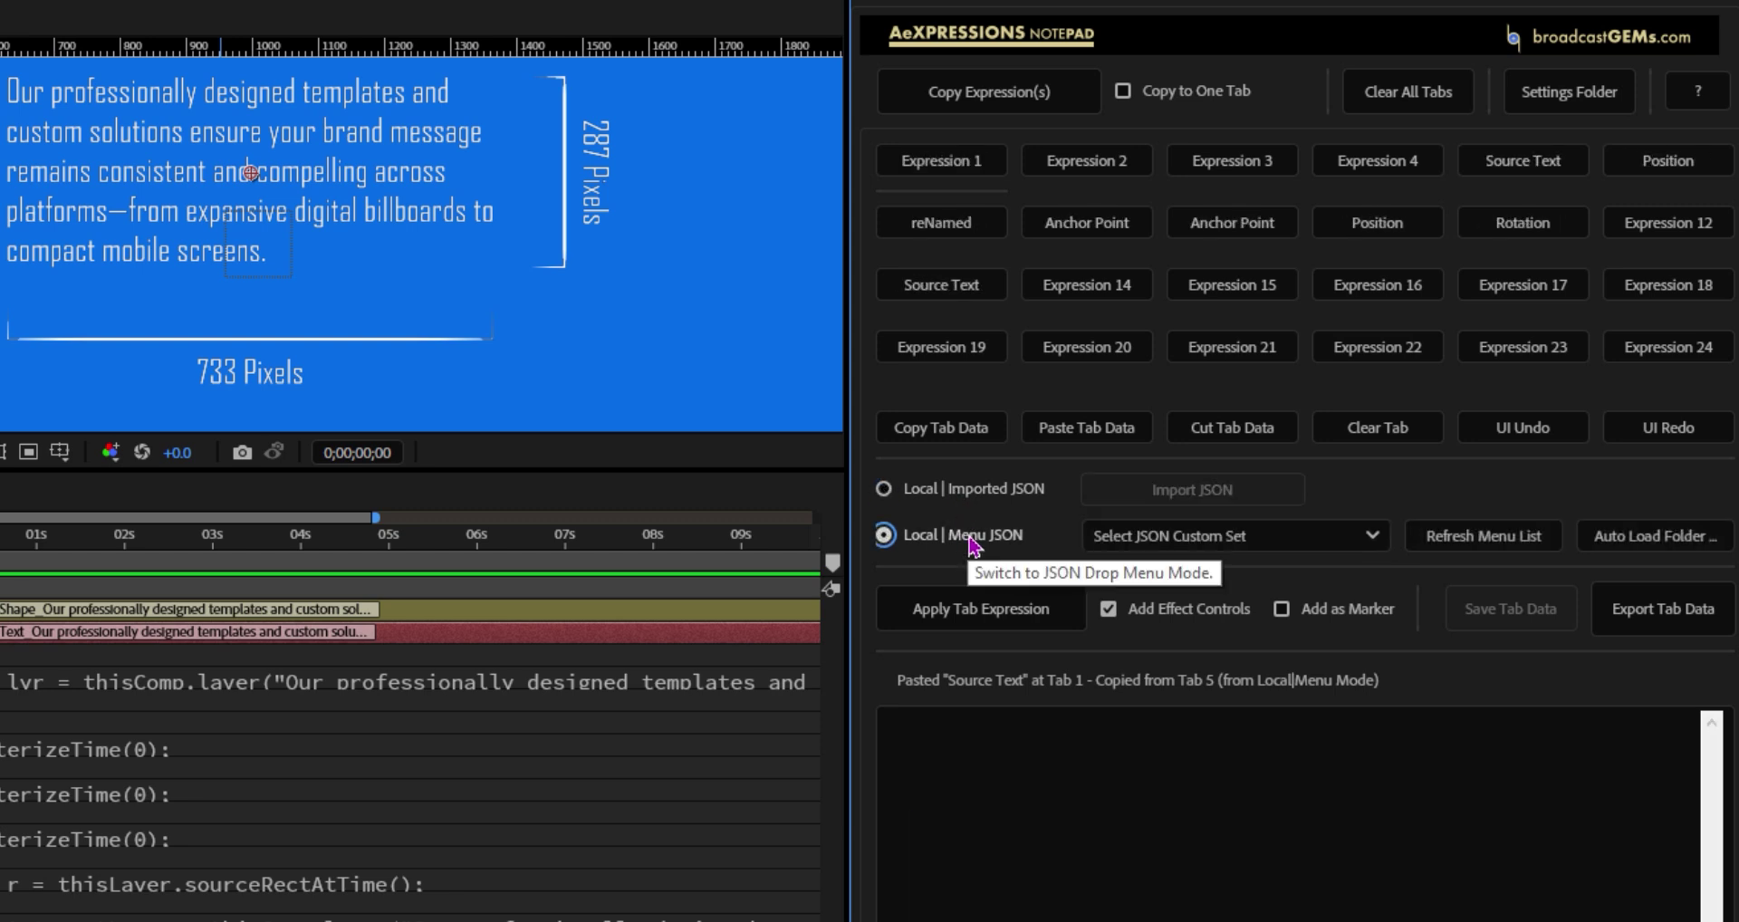
{"action": "left_click", "coordinate": [967, 493]}
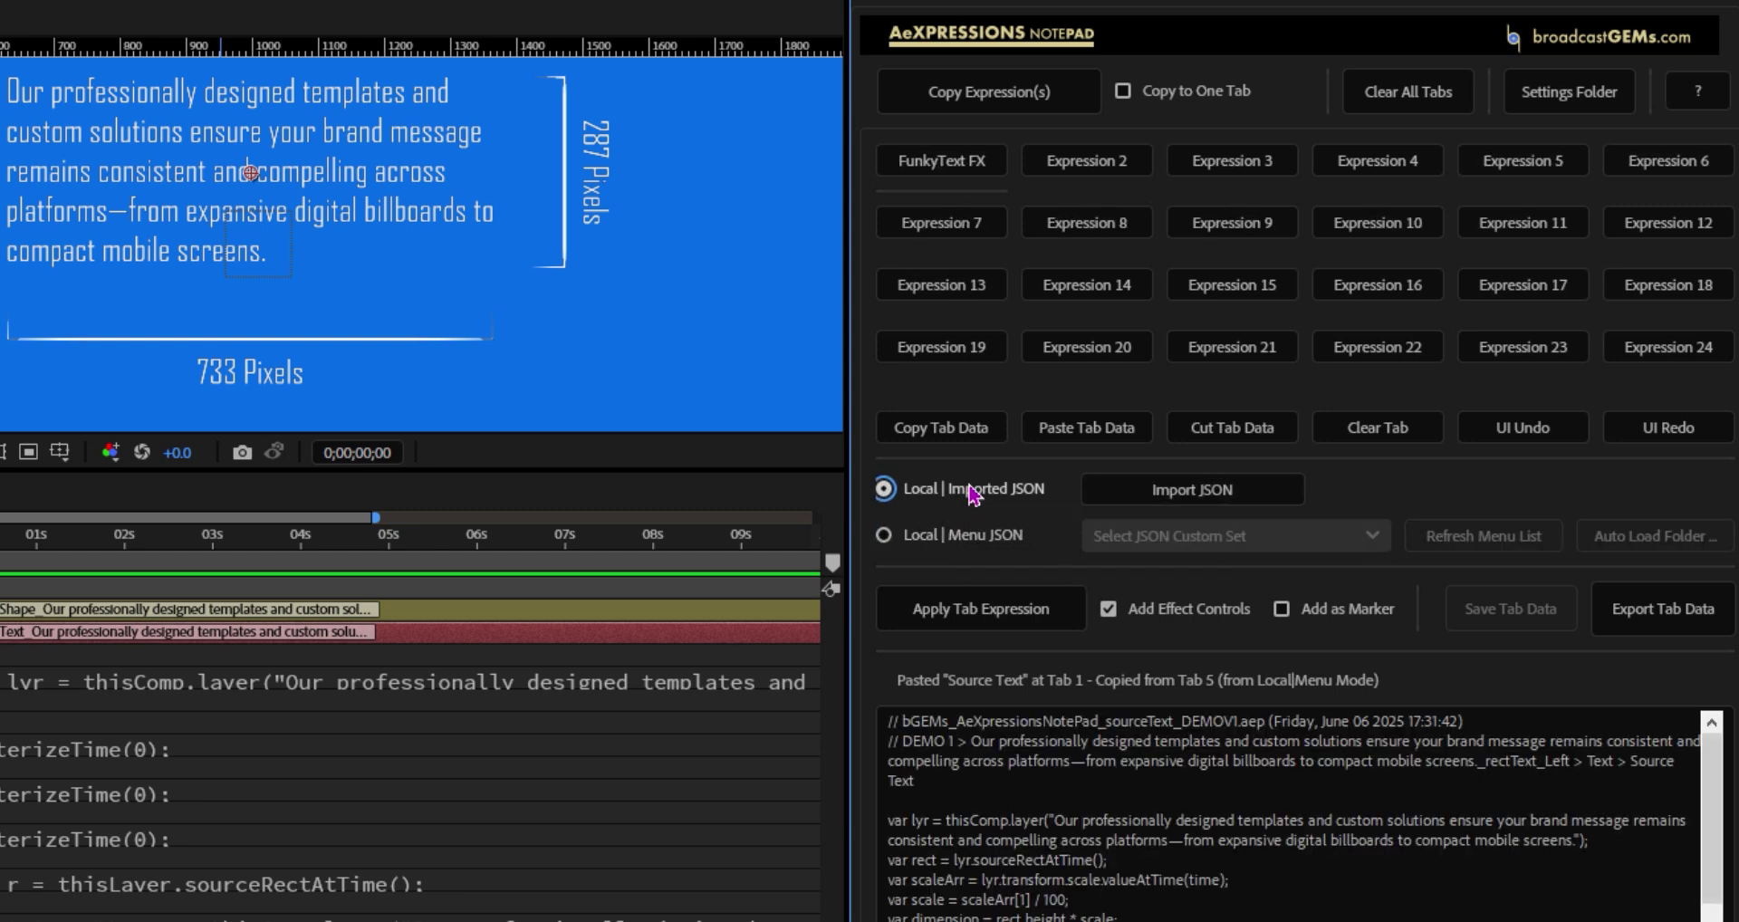
{"action": "left_click", "coordinate": [962, 537]}
{"action": "left_click", "coordinate": [968, 490]}
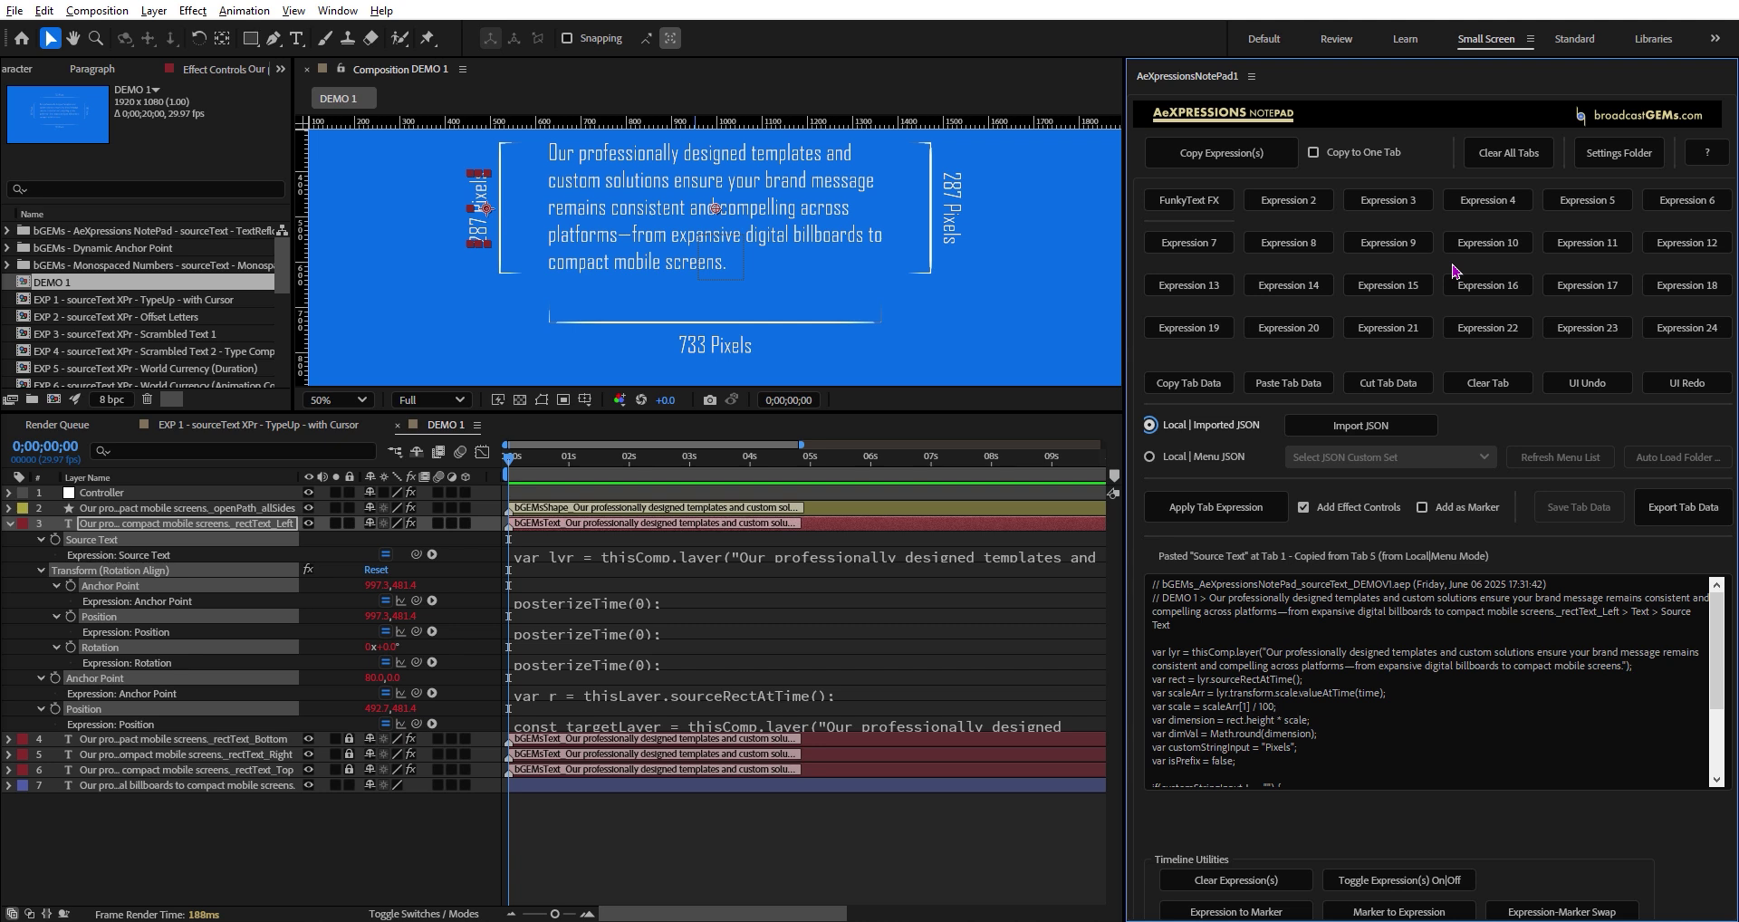
Examine the tab data export page, comparing the Local | Imported Tab Data with the Local | Menu (Selected) Tab Data
{"action": "left_click", "coordinate": [1671, 509]}
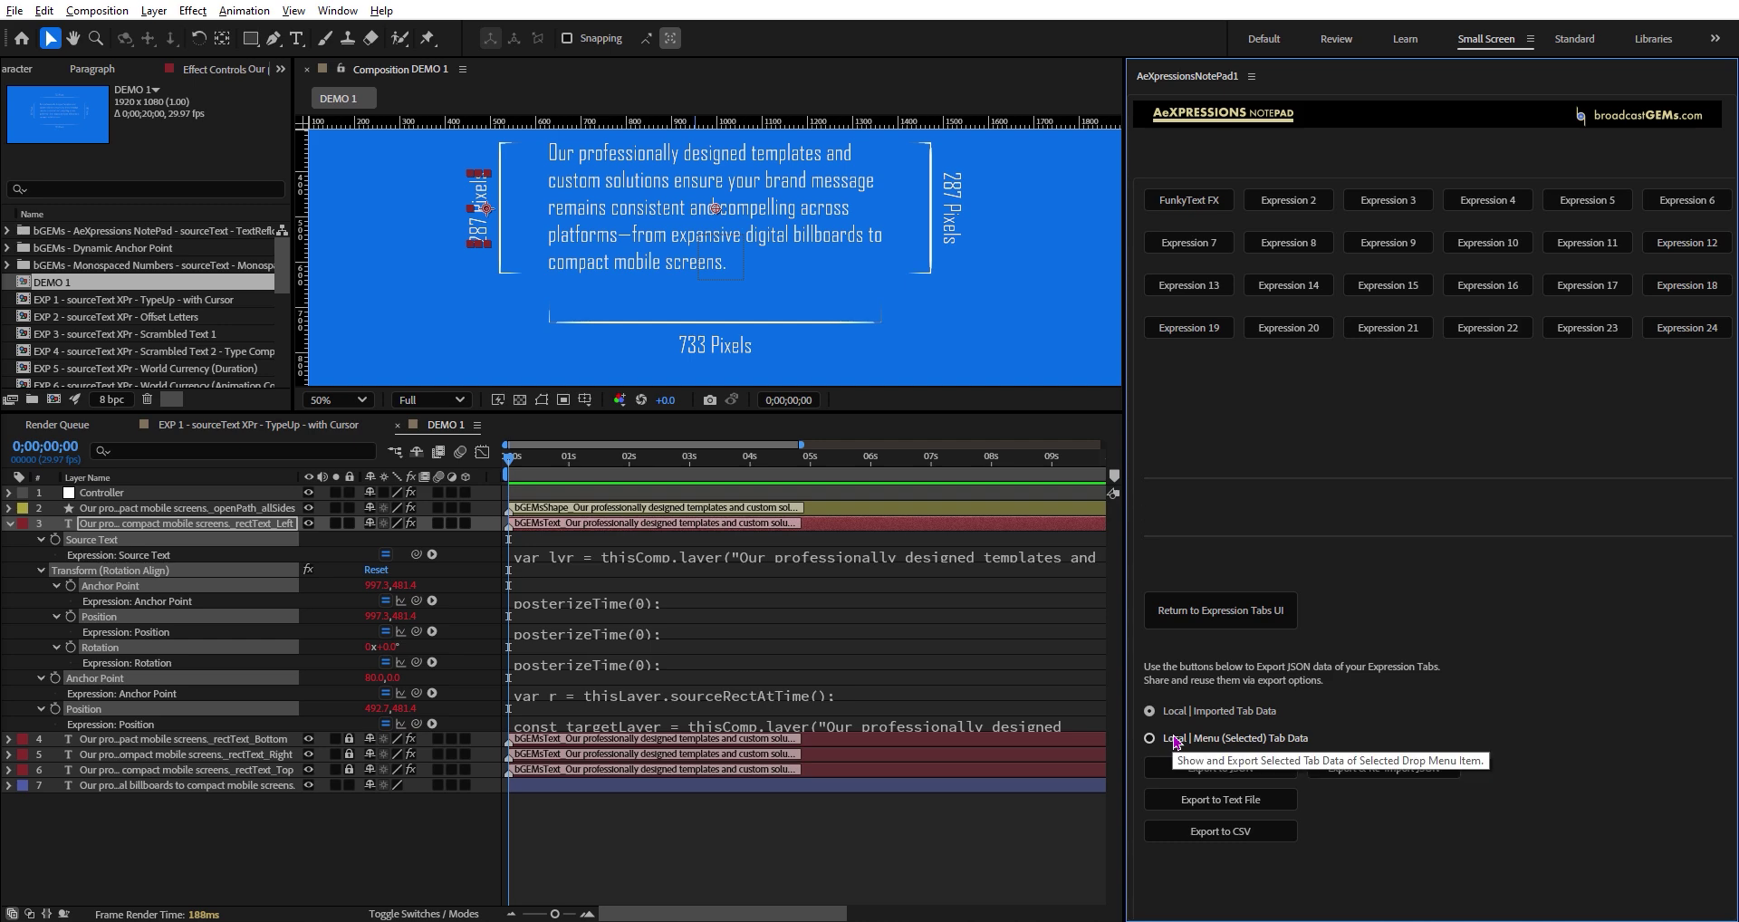
{"action": "left_click", "coordinate": [1192, 610]}
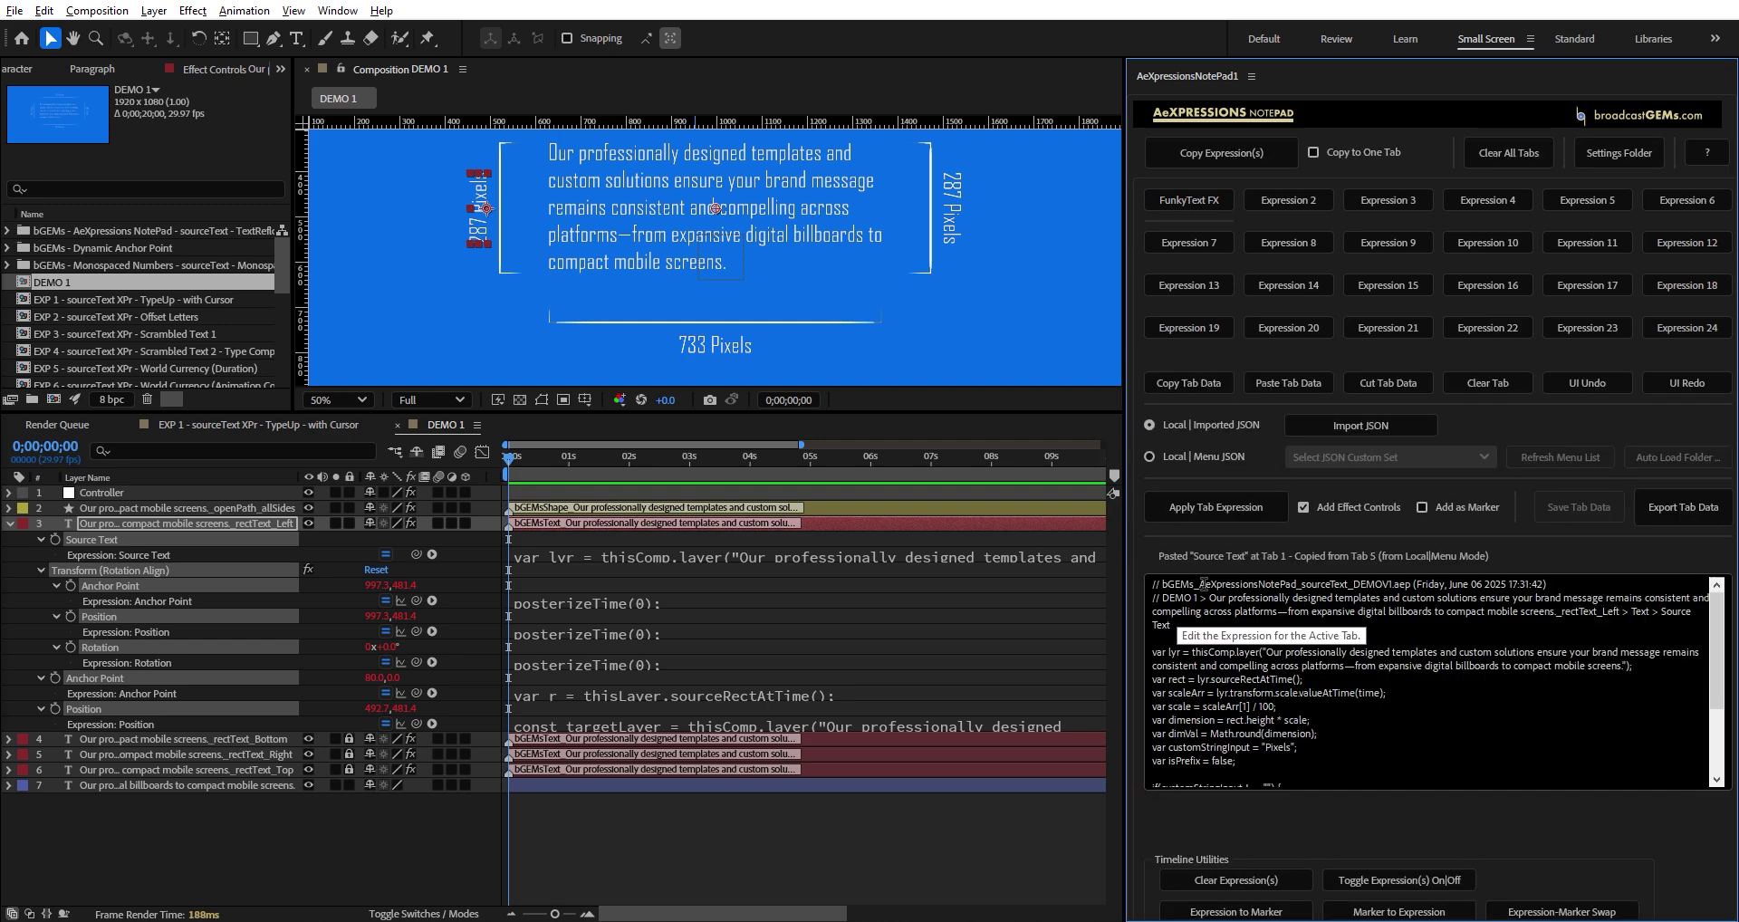
{"action": "left_click", "coordinate": [1665, 507]}
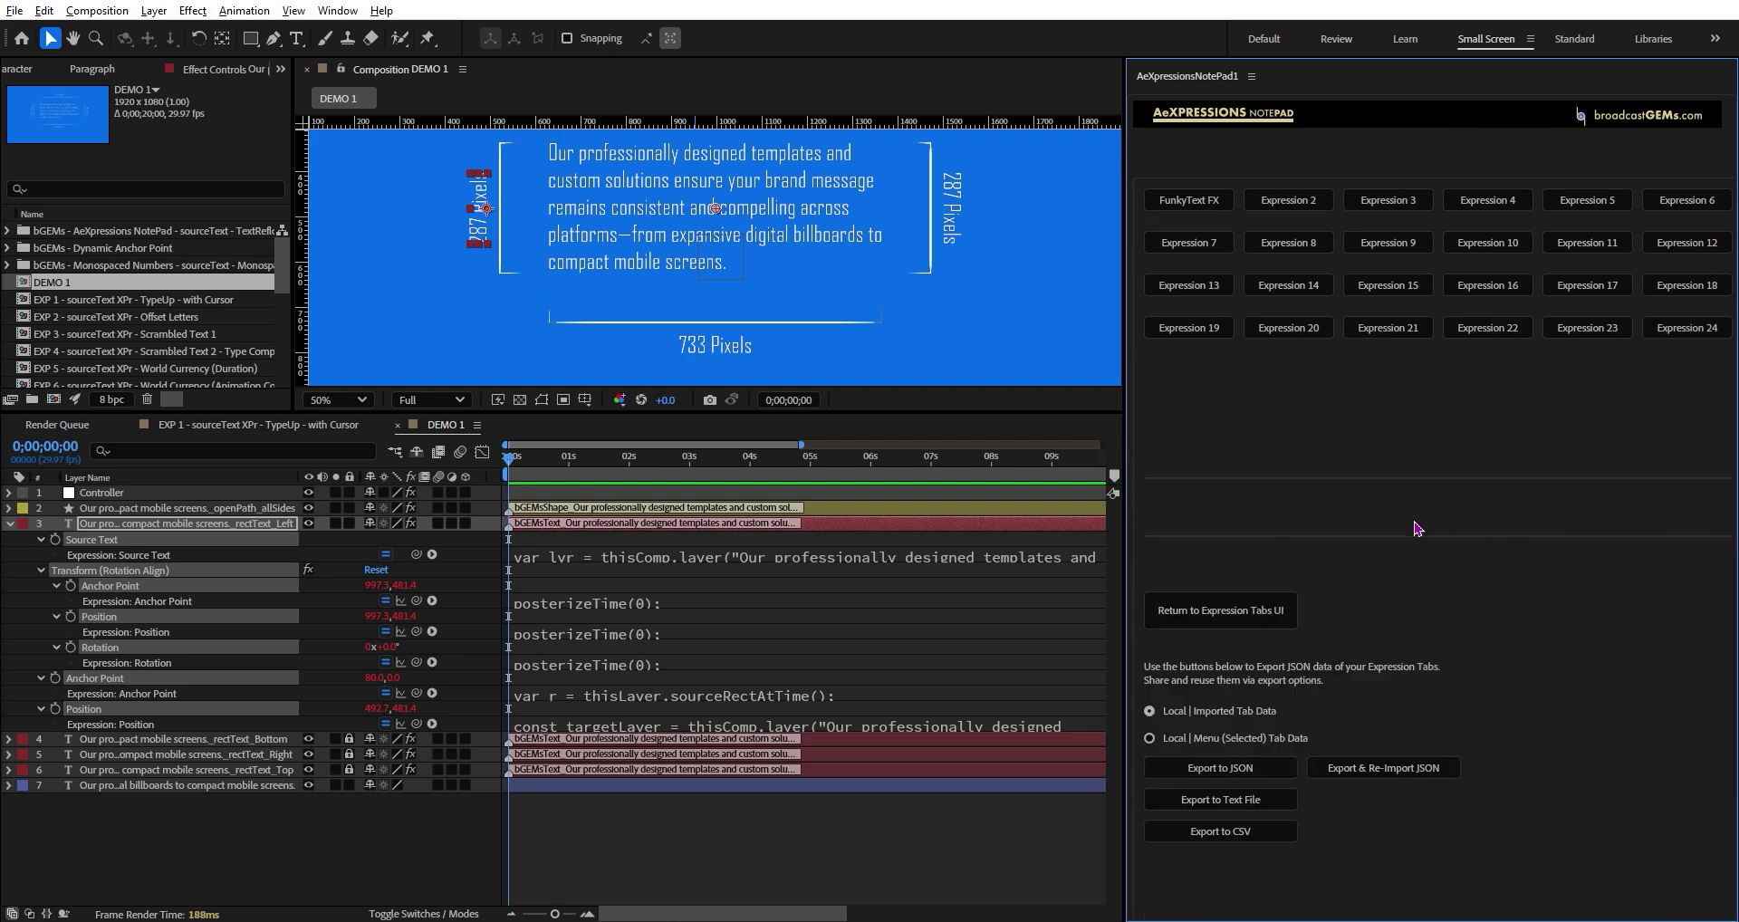
{"action": "left_click", "coordinate": [1174, 738]}
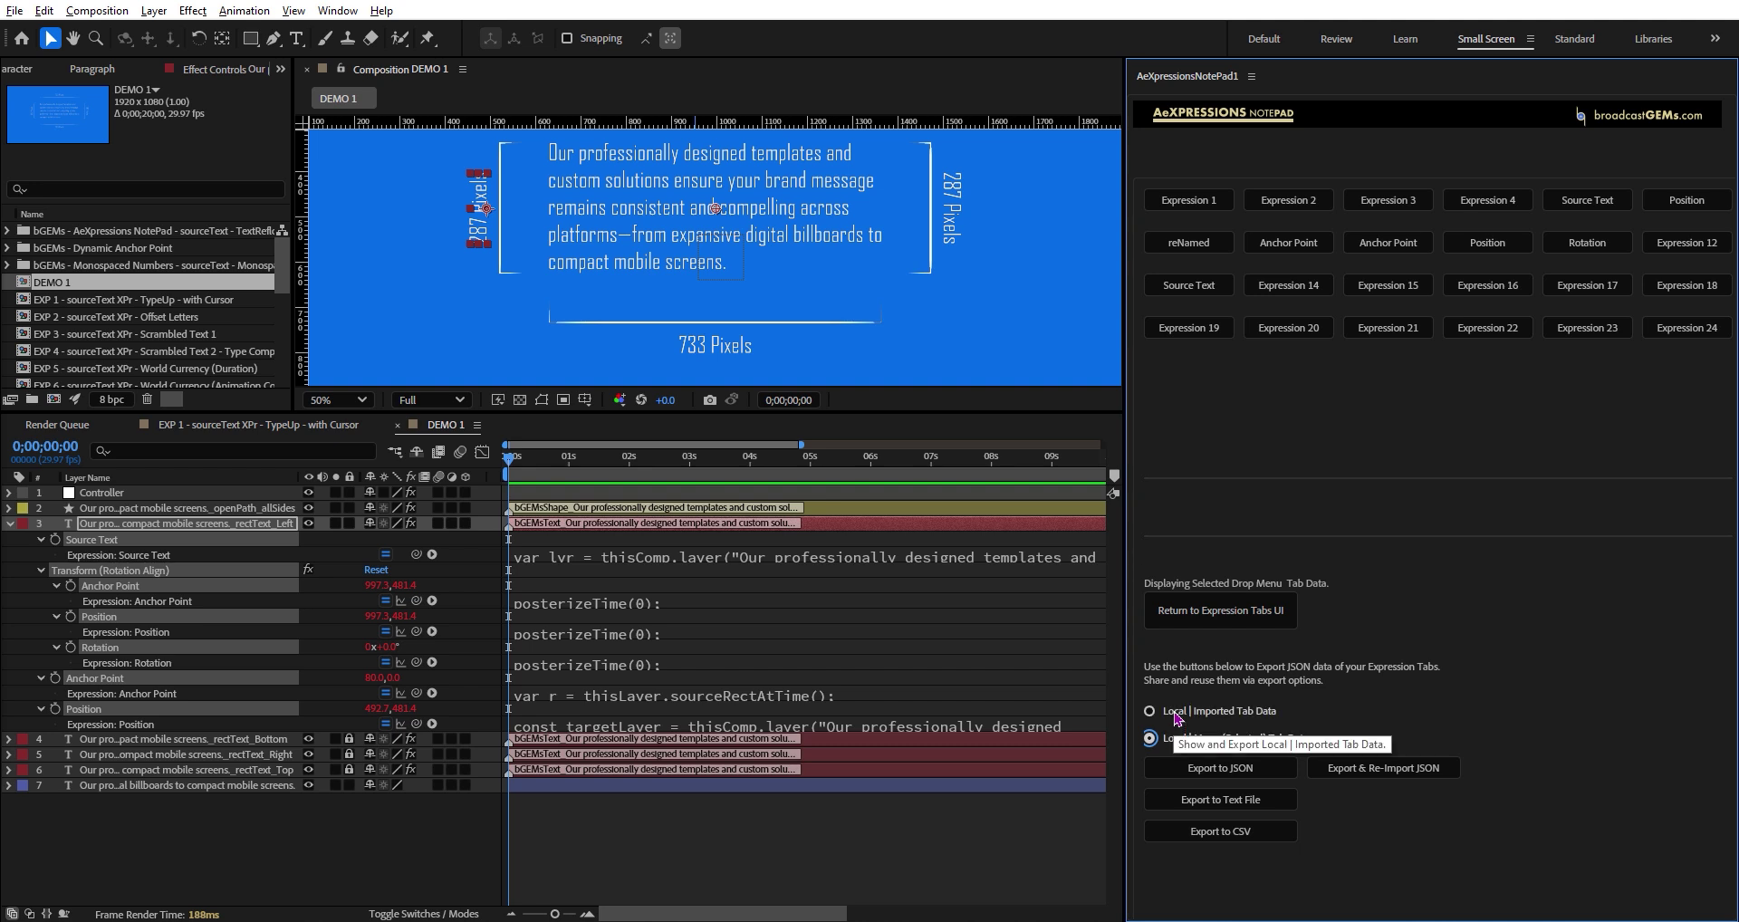
{"action": "left_click", "coordinate": [1177, 713]}
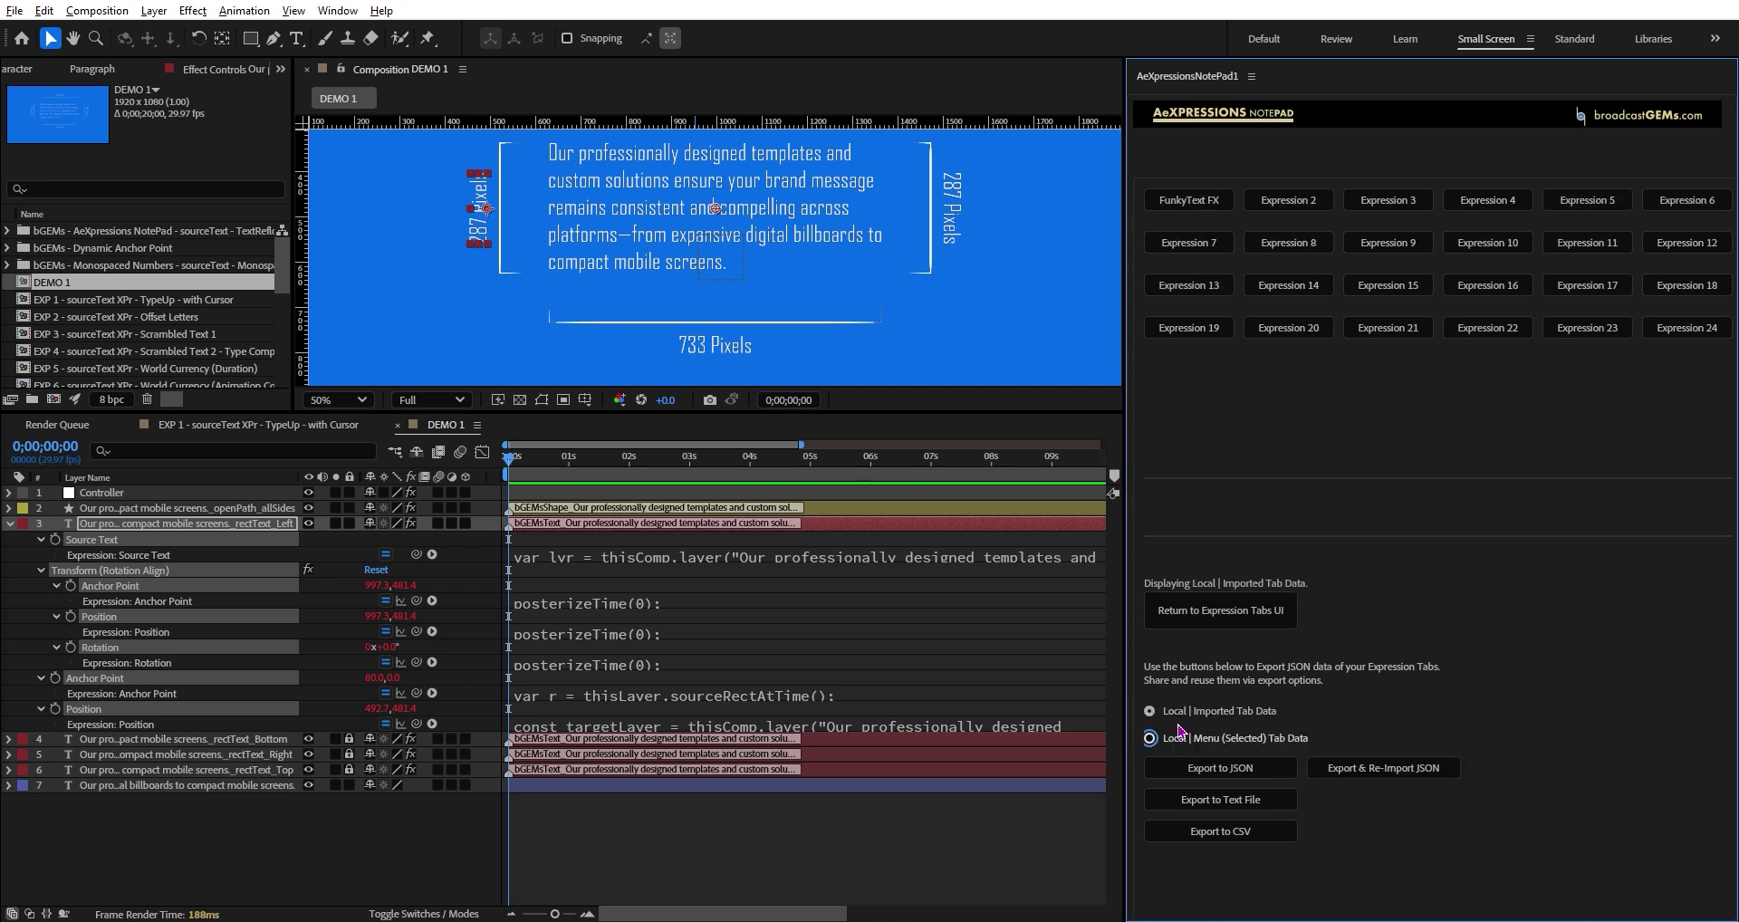
{"action": "left_click", "coordinate": [1178, 736]}
{"action": "left_click", "coordinate": [1180, 713]}
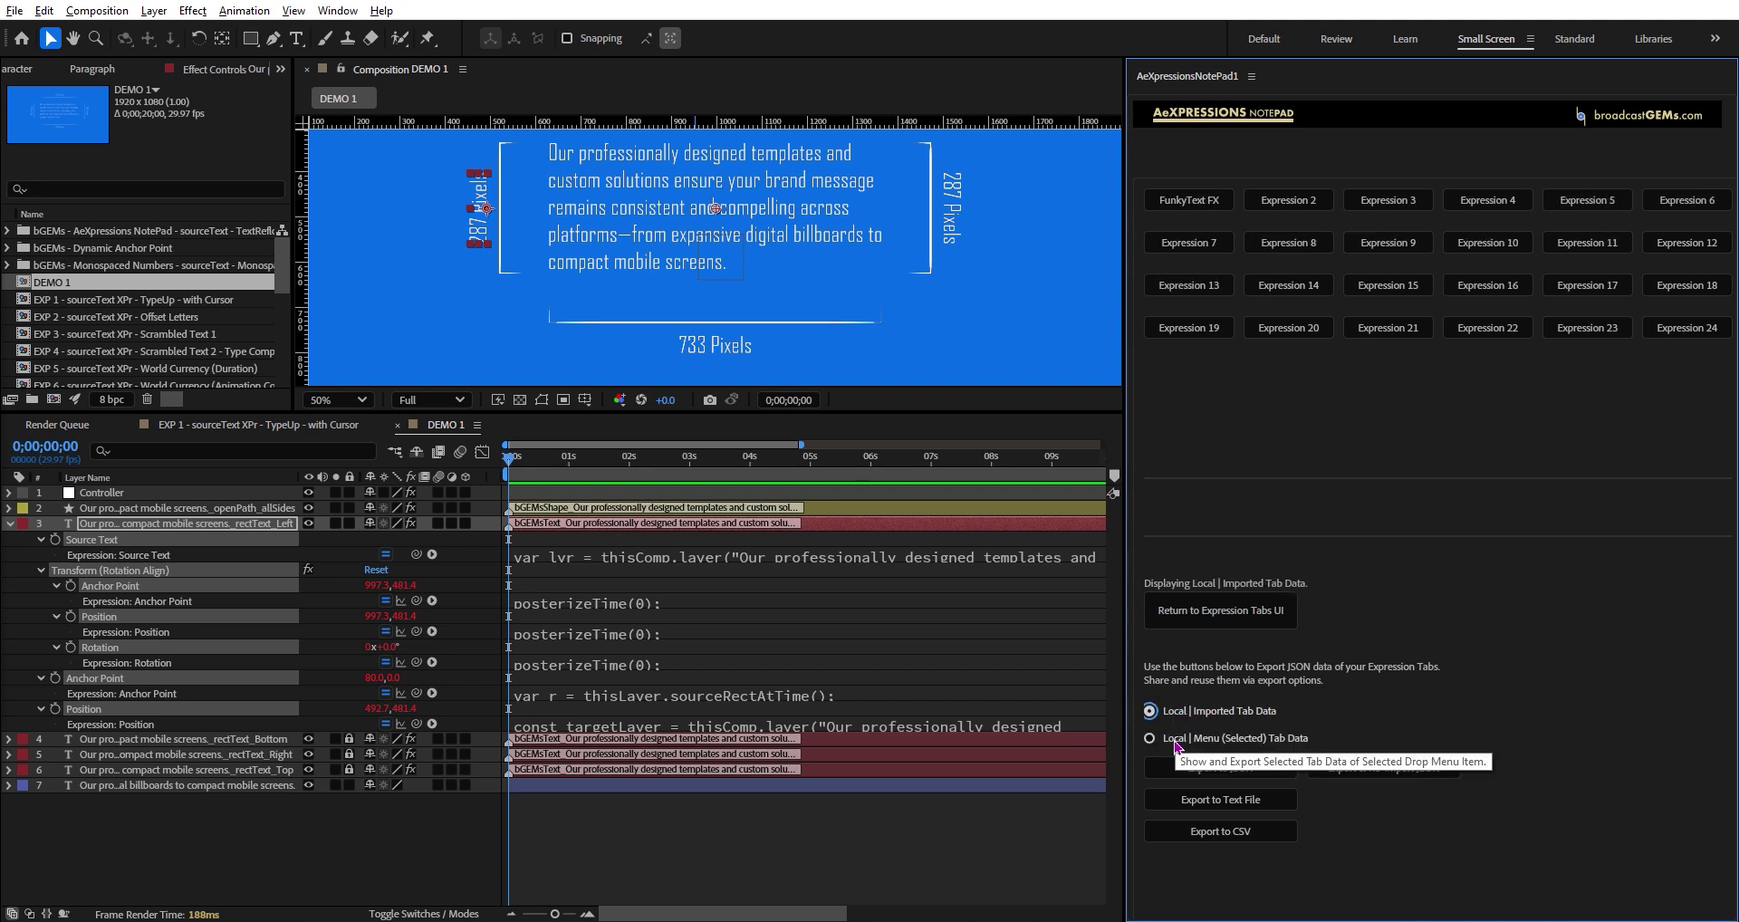
{"action": "left_click", "coordinate": [1176, 741]}
{"action": "left_click", "coordinate": [1179, 713]}
Export and re-import the Local | Menu (Selected) tab data as 1_Demo_AeXpressionsExport.json, and return to the tabs in Local | Imported JSON mode
{"action": "left_click", "coordinate": [1178, 742]}
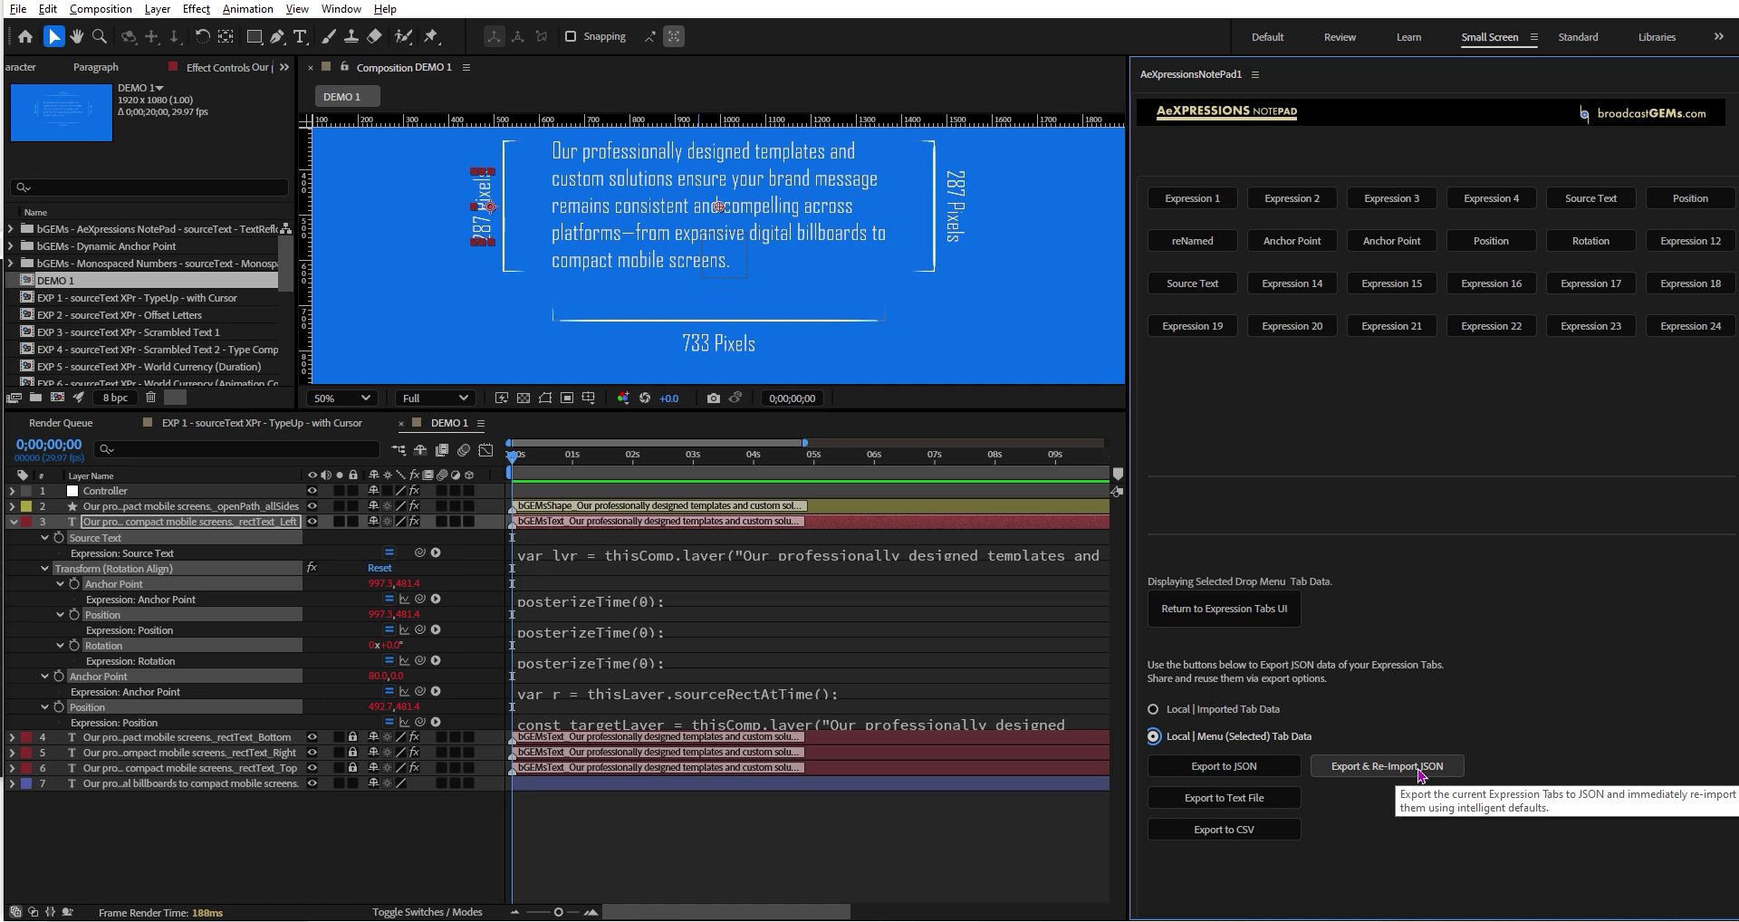
{"action": "left_click", "coordinate": [1359, 767]}
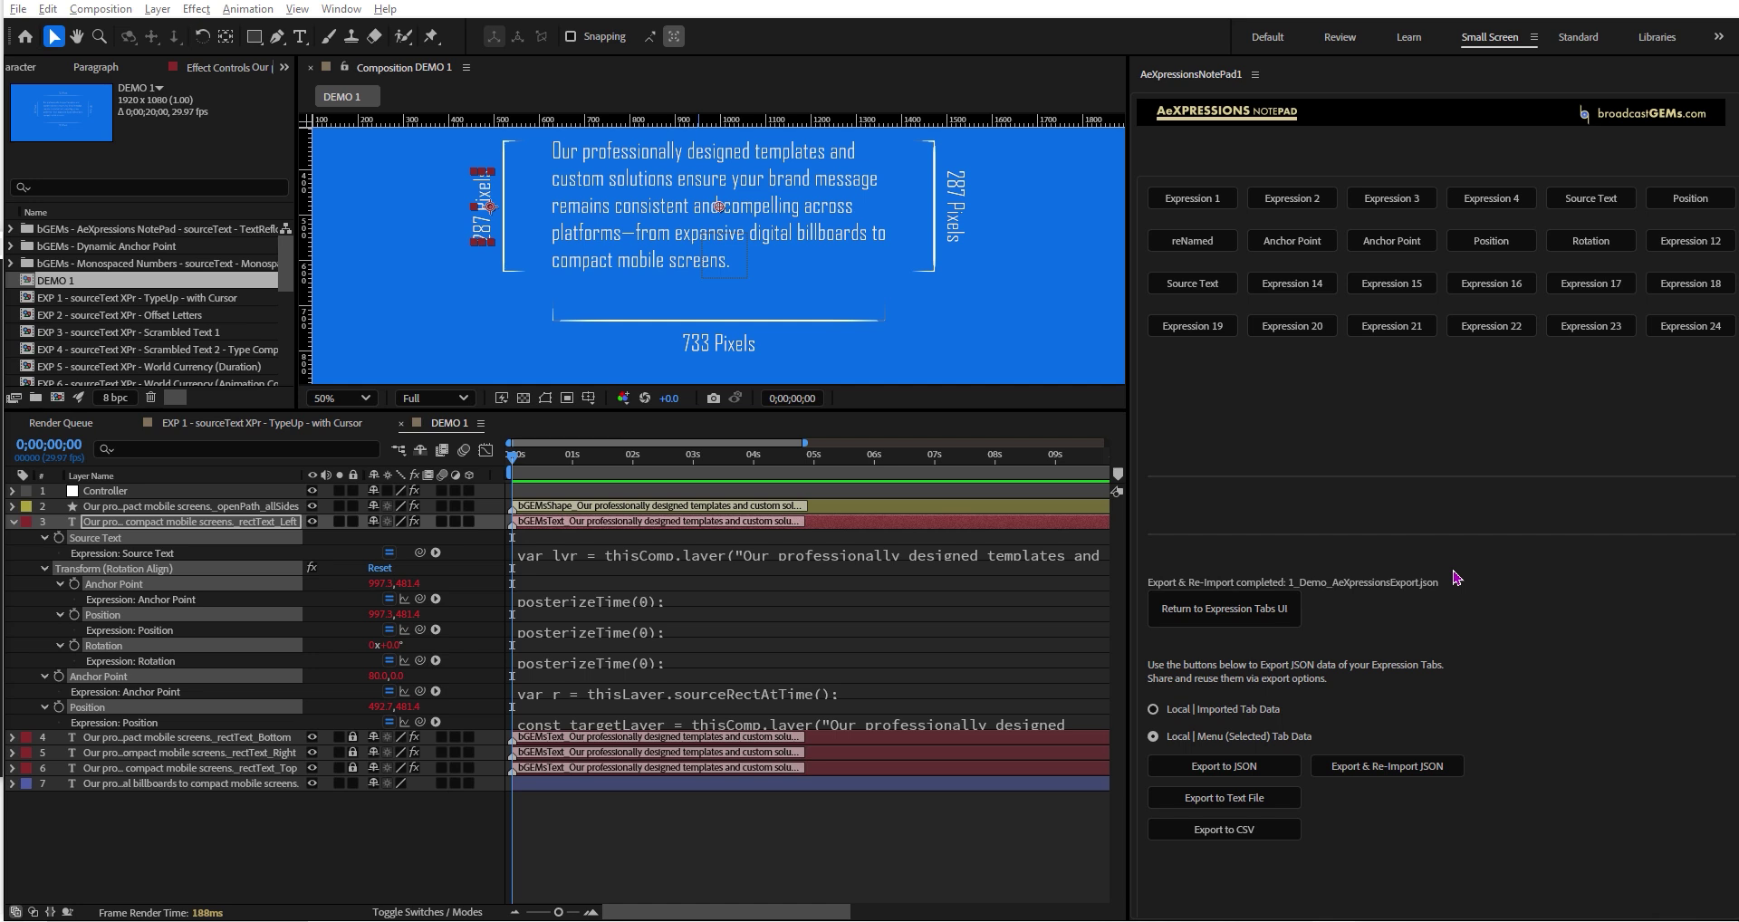
{"action": "left_click", "coordinate": [1220, 615]}
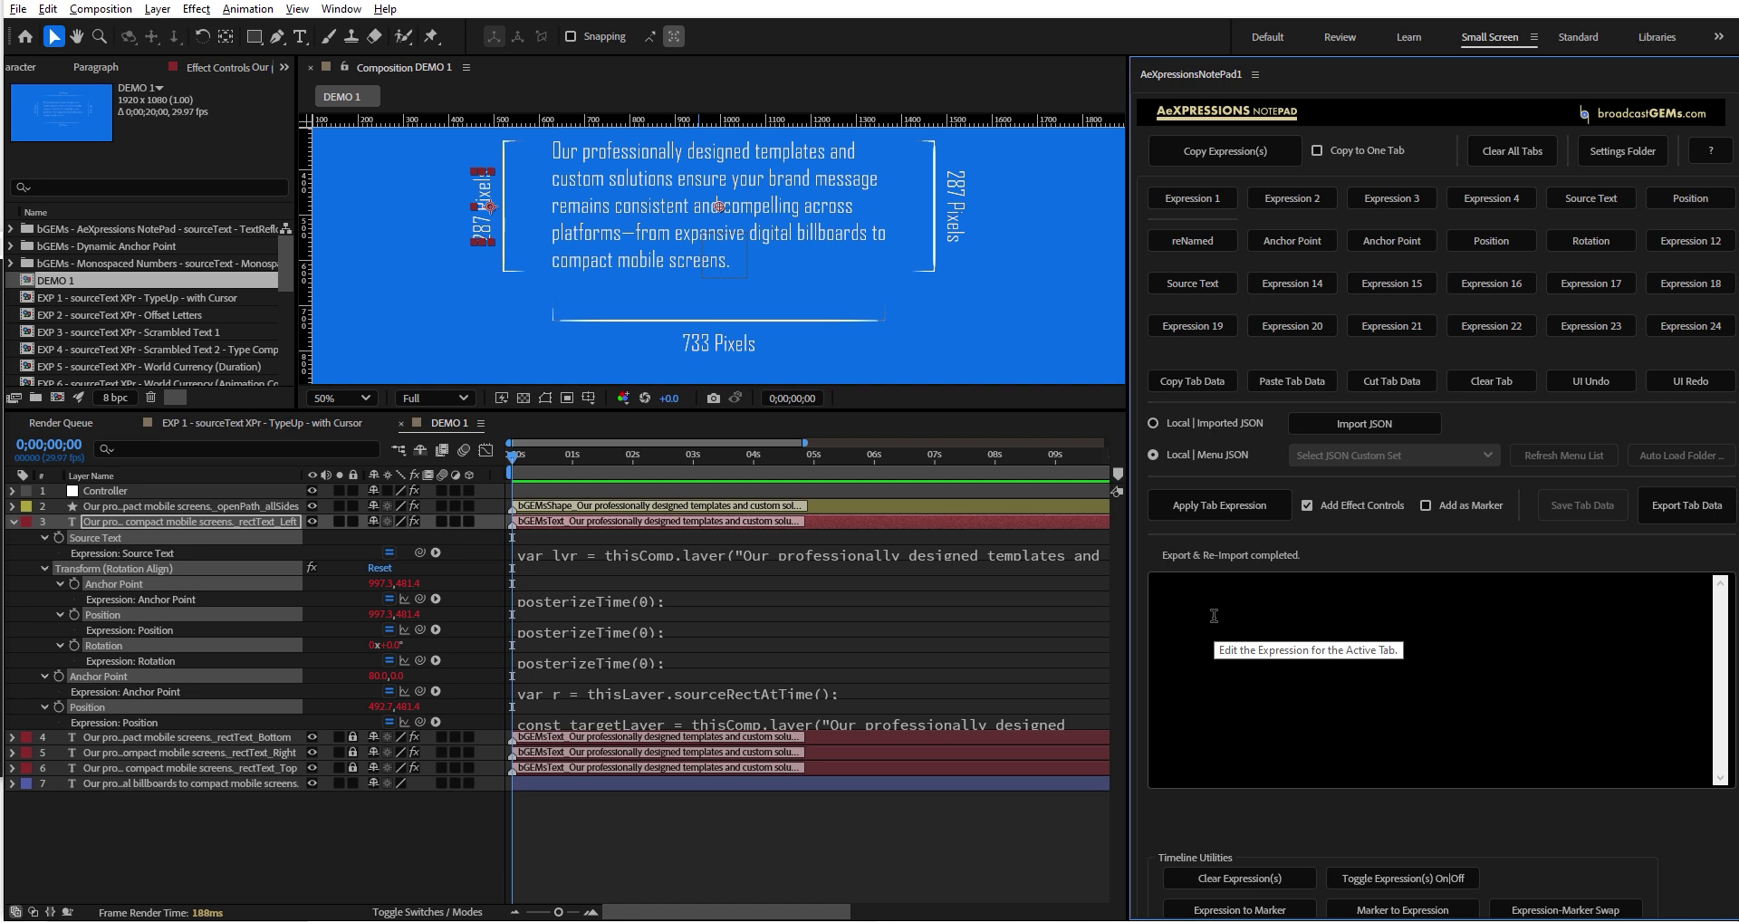
{"action": "left_click", "coordinate": [1217, 425]}
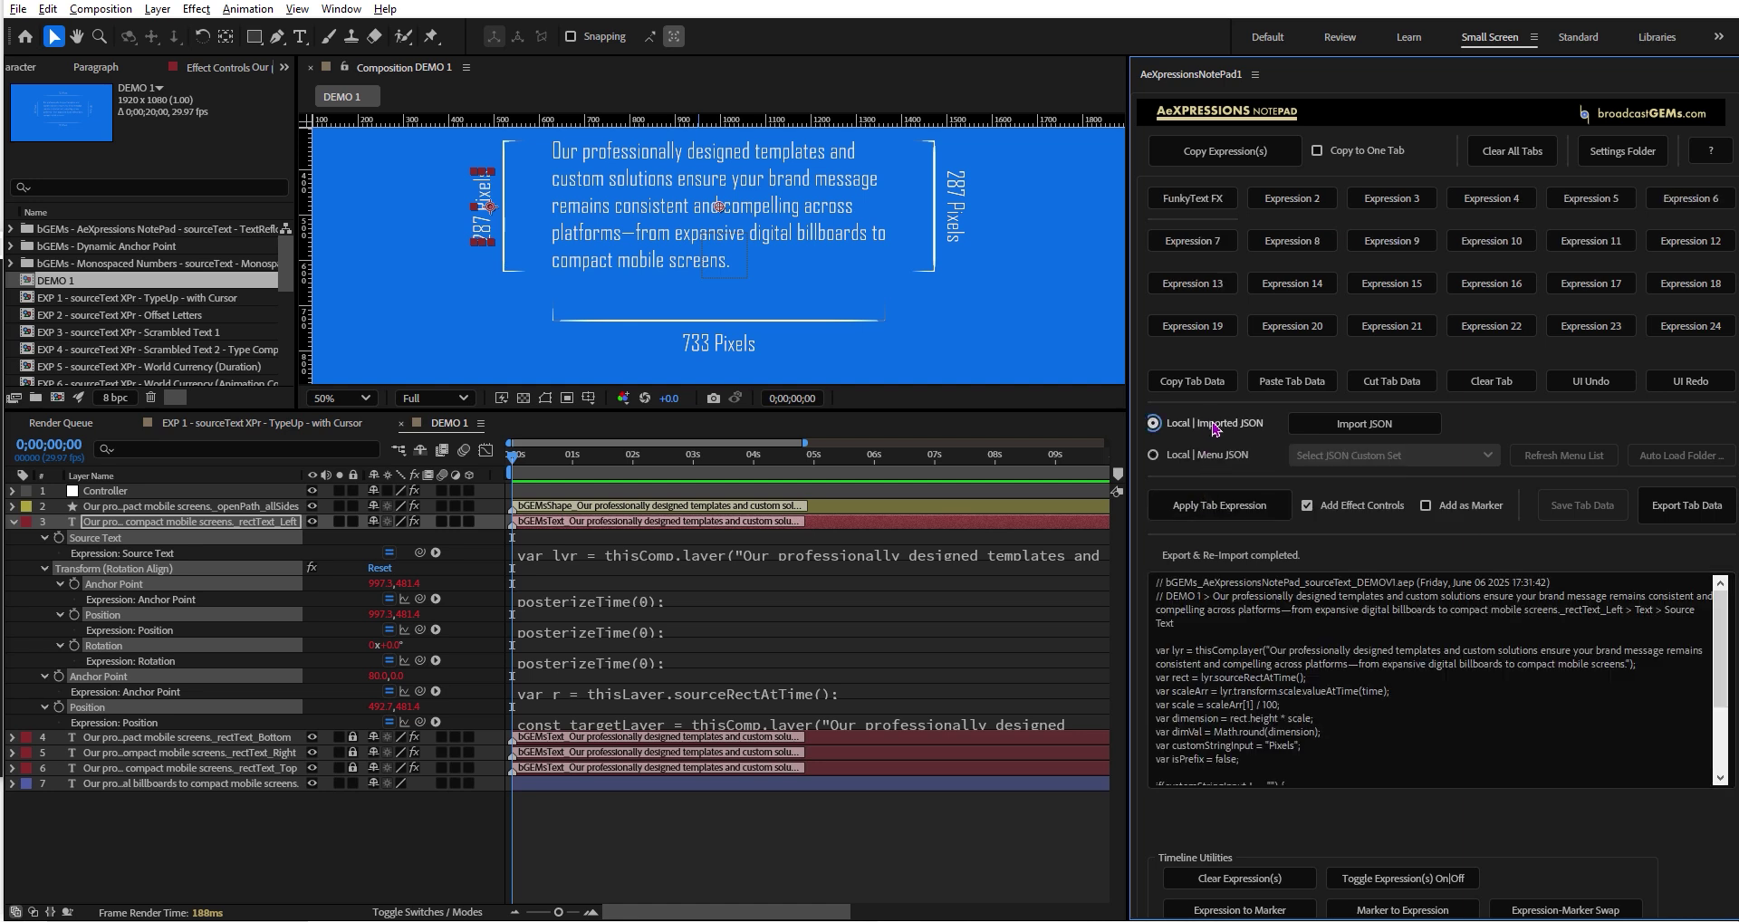
Export and re-import the Local | Imported tab data as 2_Demo_AeXpressionsExport.json, and check the tabs in Local | Imported JSON mode
{"action": "left_click", "coordinate": [1688, 513]}
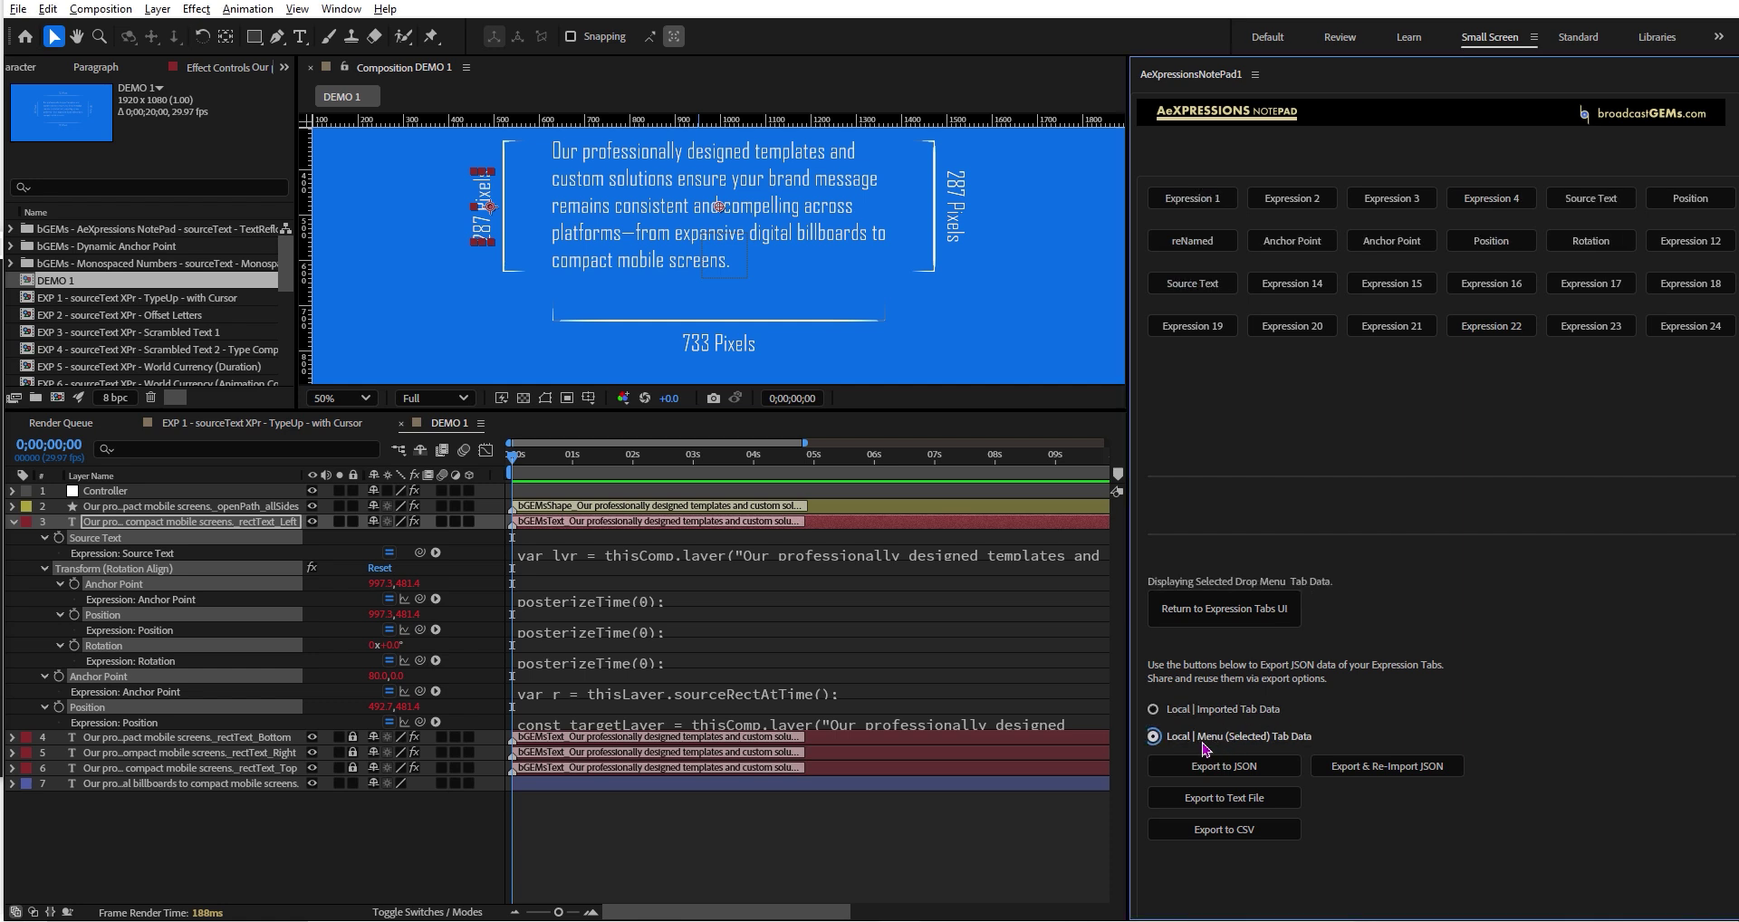
{"action": "left_click", "coordinate": [1211, 712]}
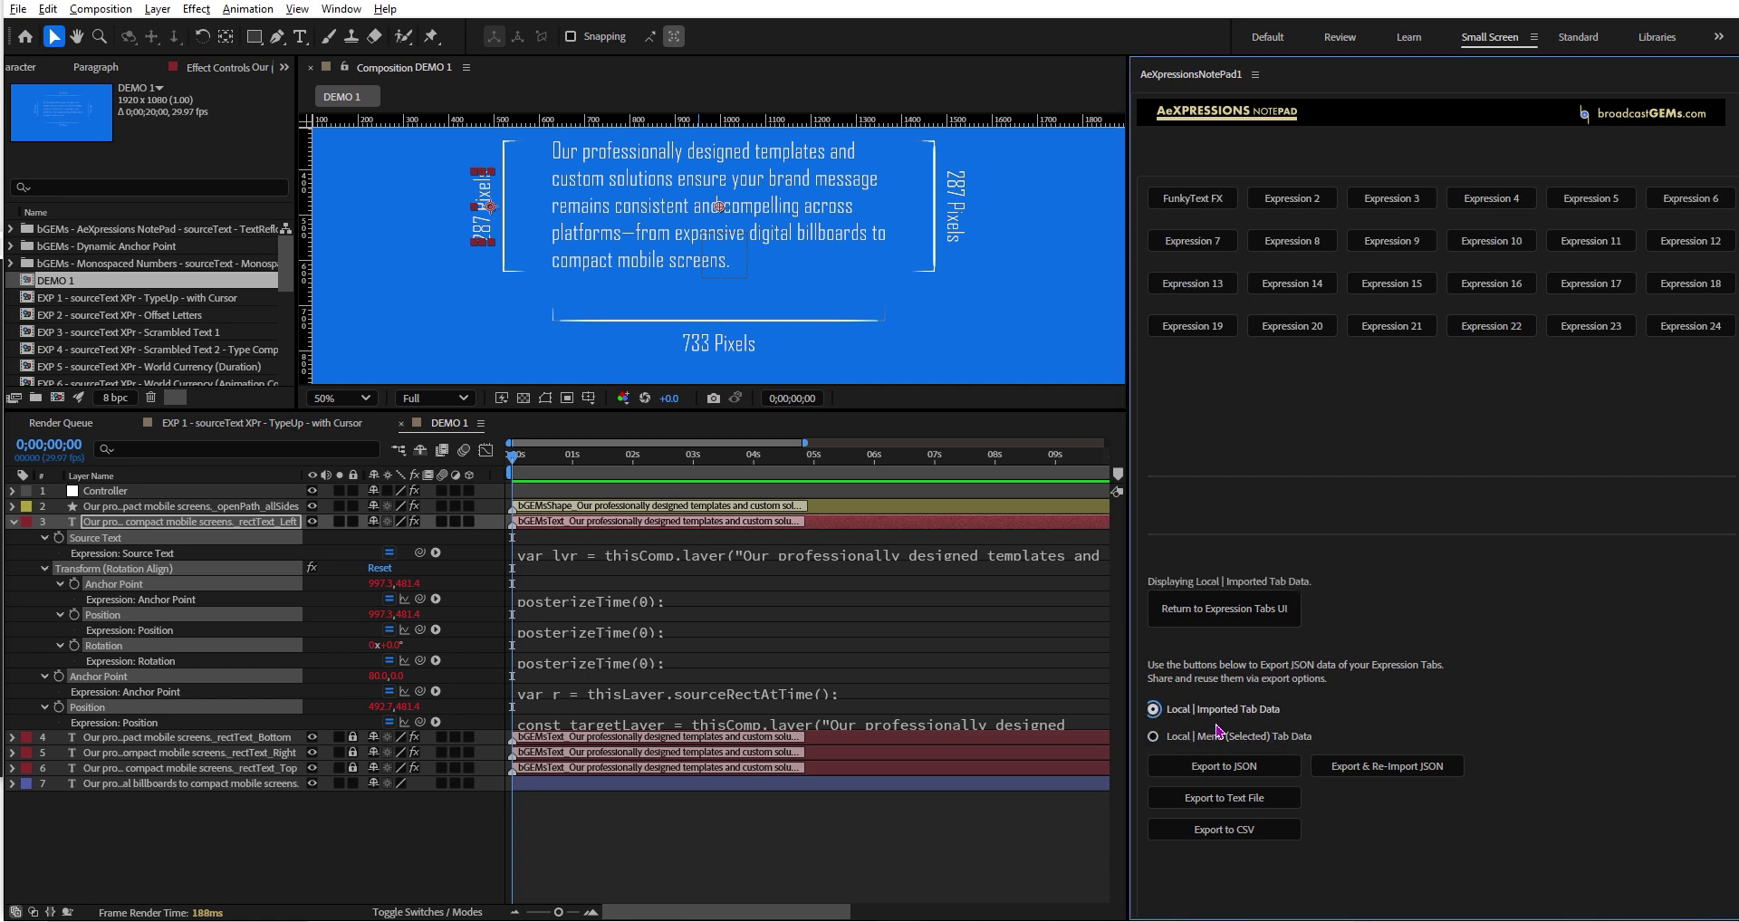
{"action": "left_click", "coordinate": [1205, 736]}
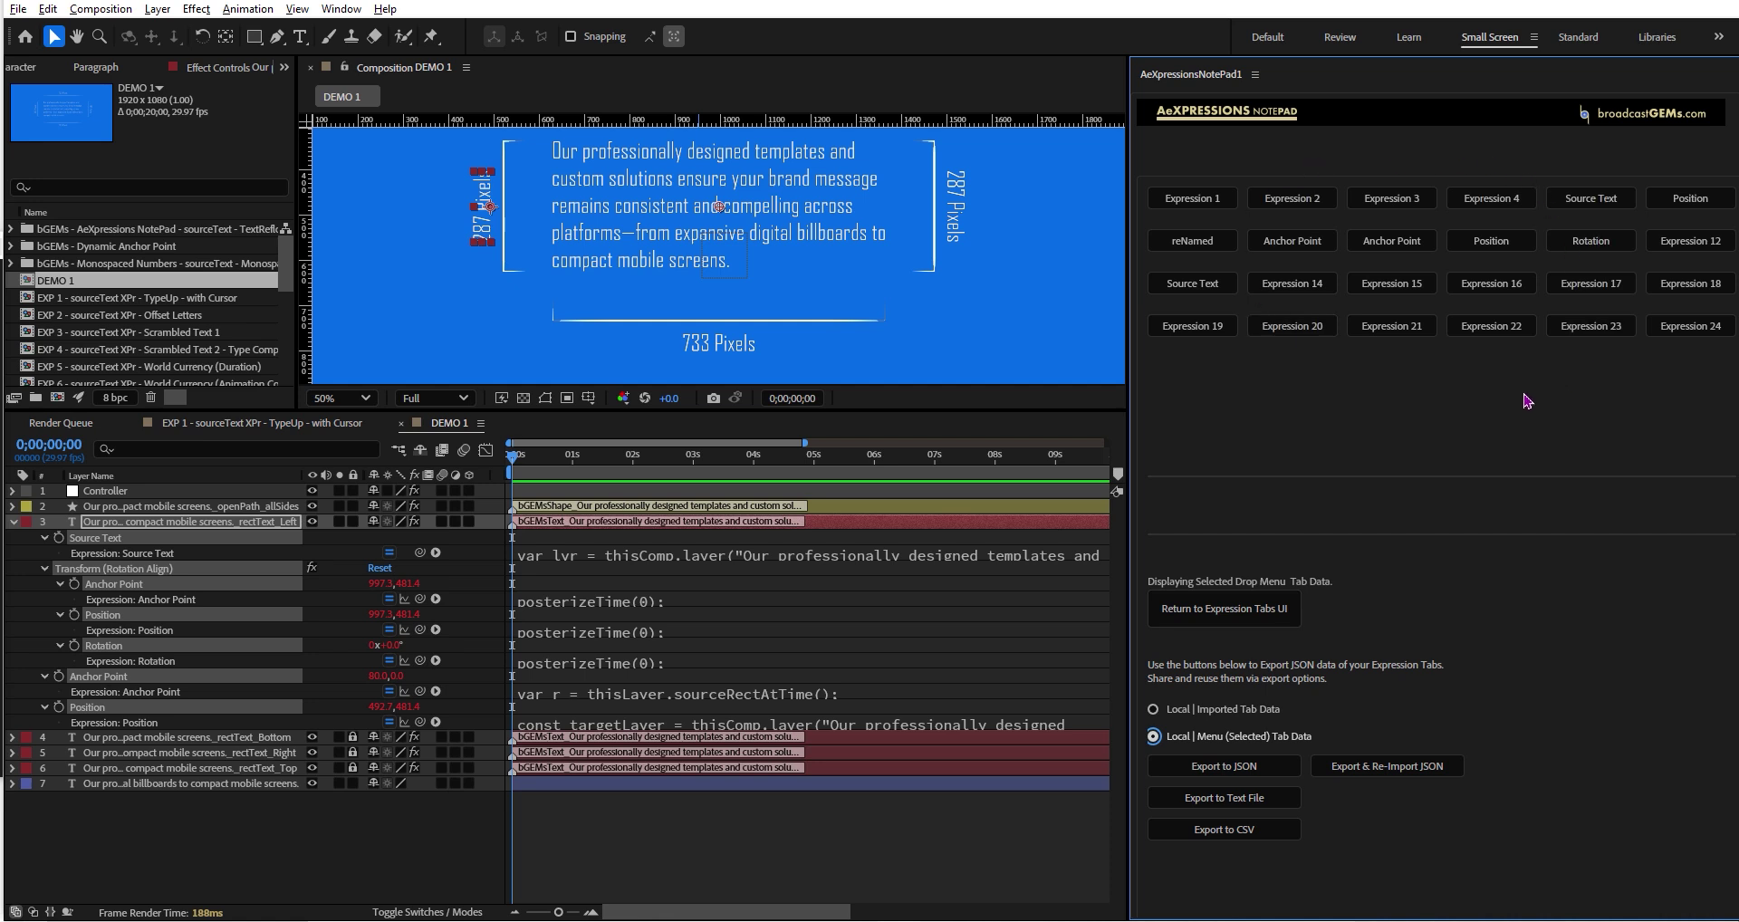
{"action": "left_click", "coordinate": [1239, 614]}
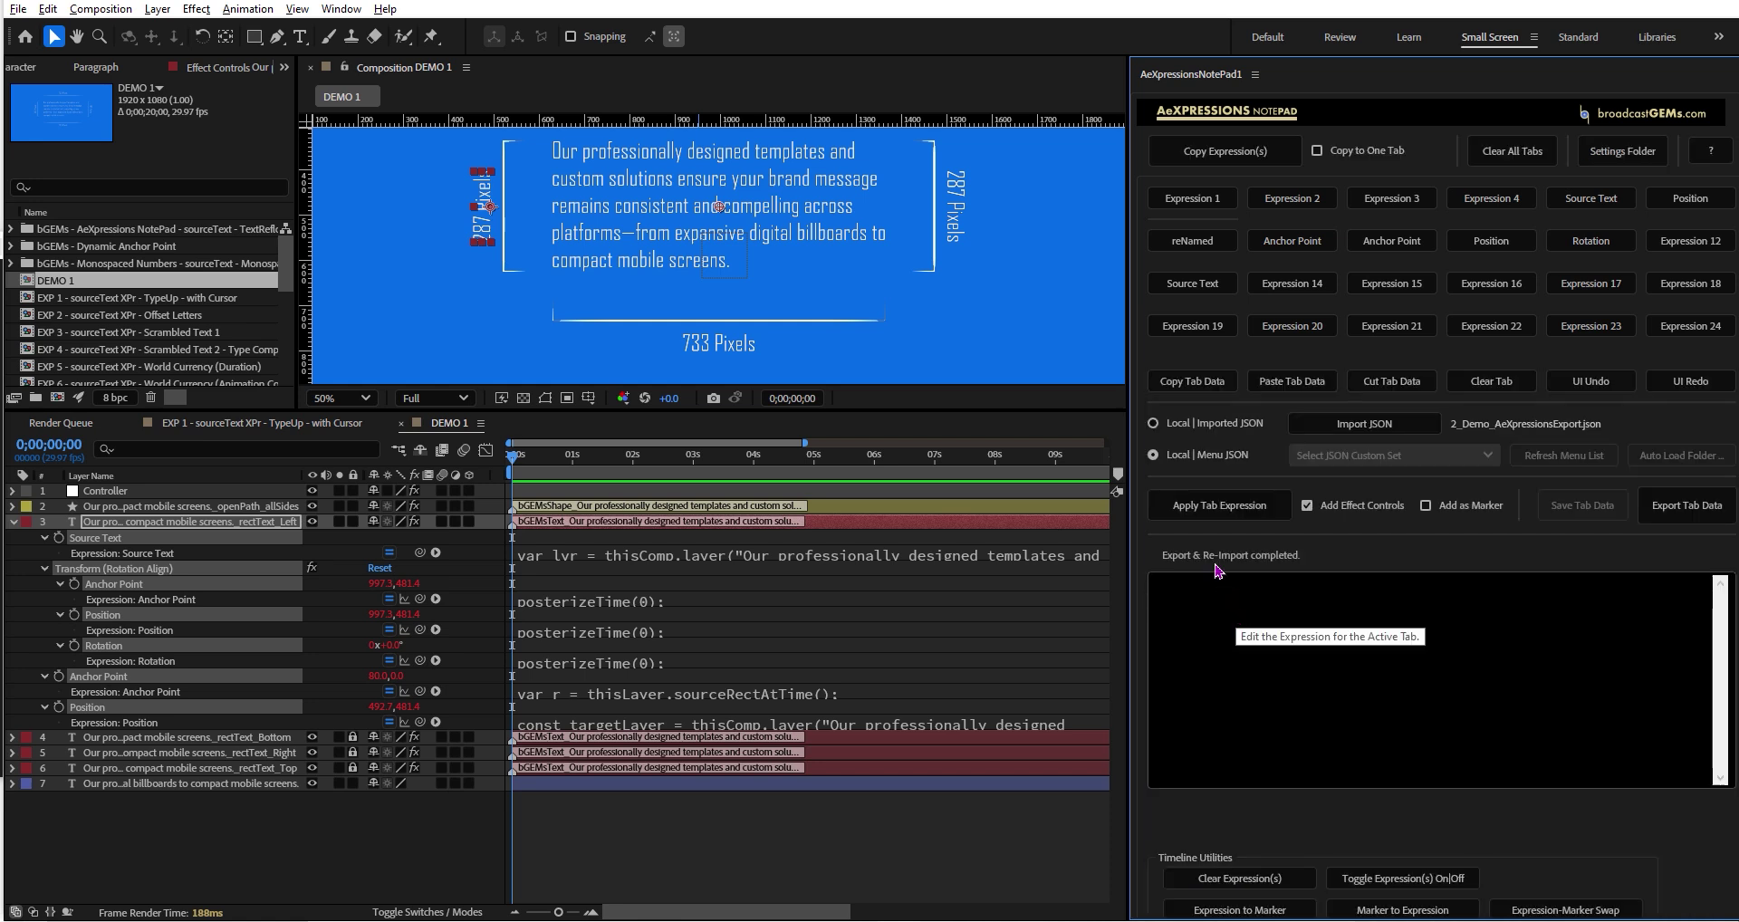
{"action": "left_click", "coordinate": [1182, 430]}
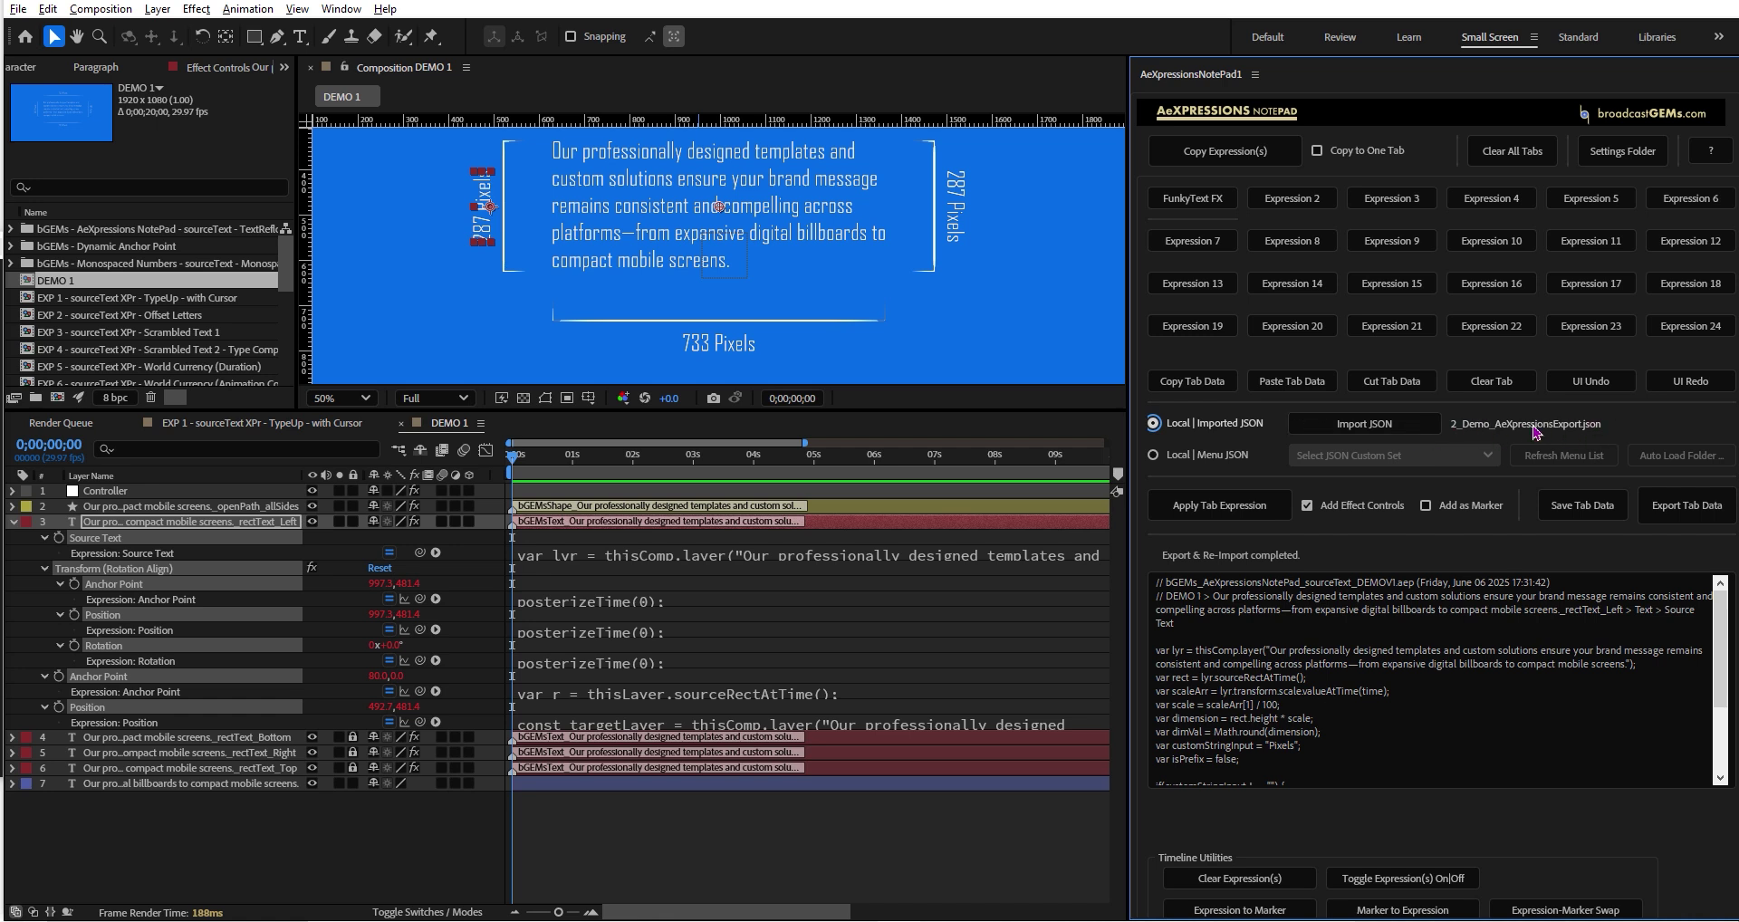
Switch to Local | Menu JSON mode and reset its set choice to Select JSON Custom Set
{"action": "left_click", "coordinate": [1207, 459]}
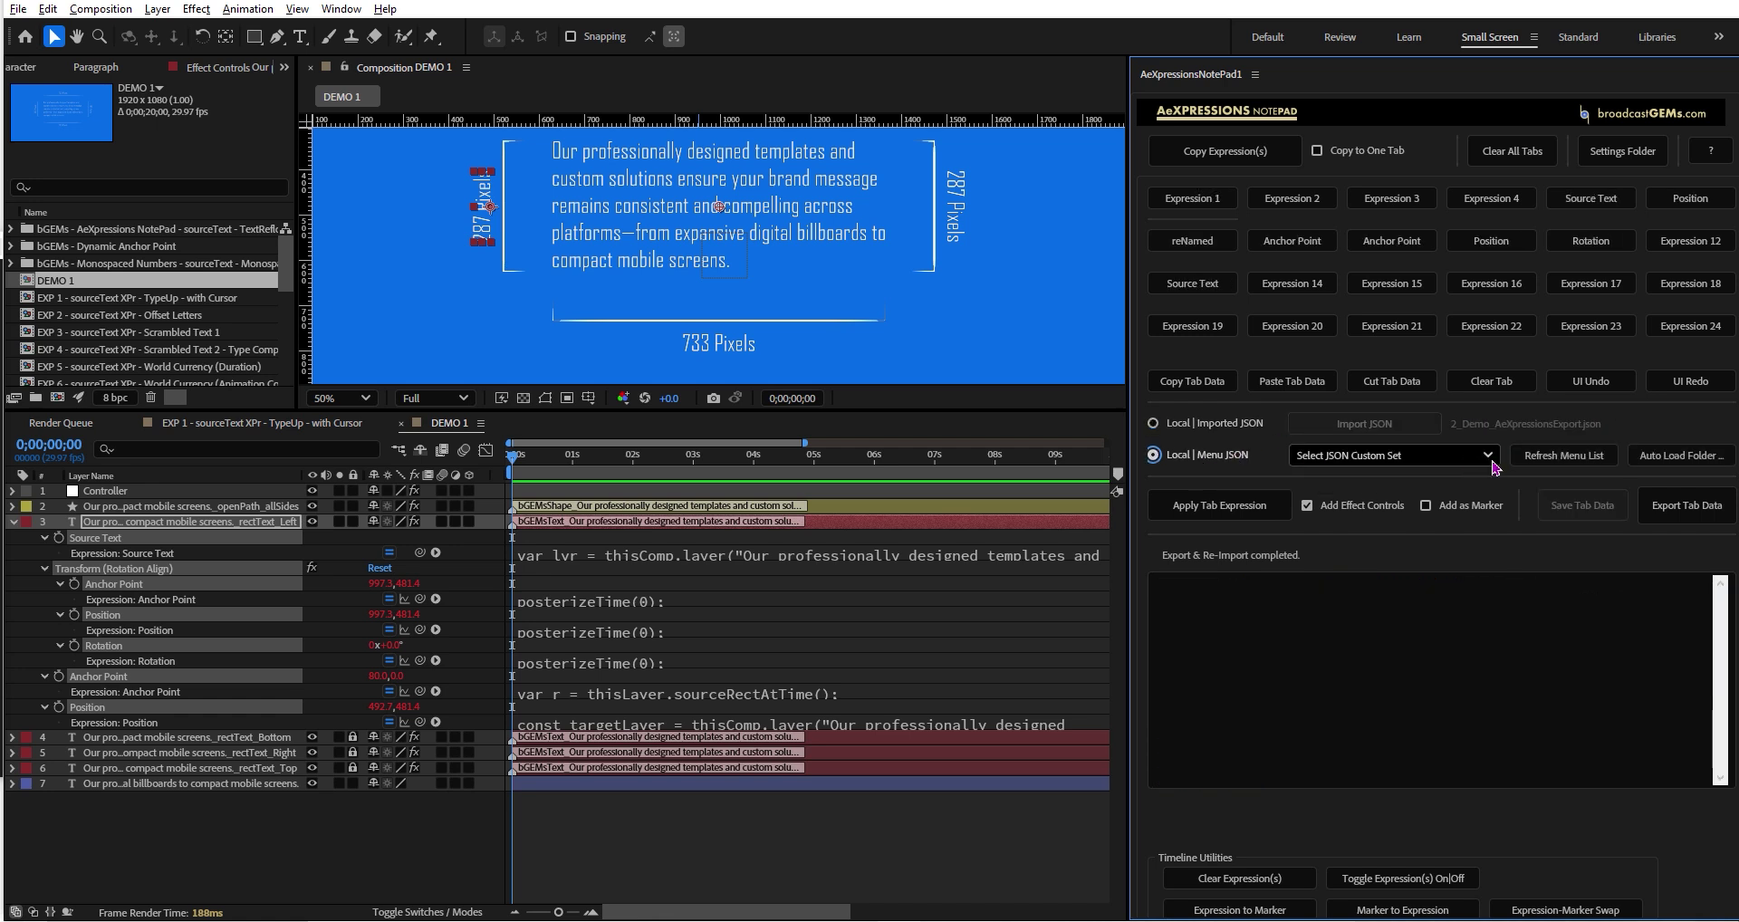
{"action": "left_click", "coordinate": [1454, 462]}
{"action": "left_click", "coordinate": [1416, 477]}
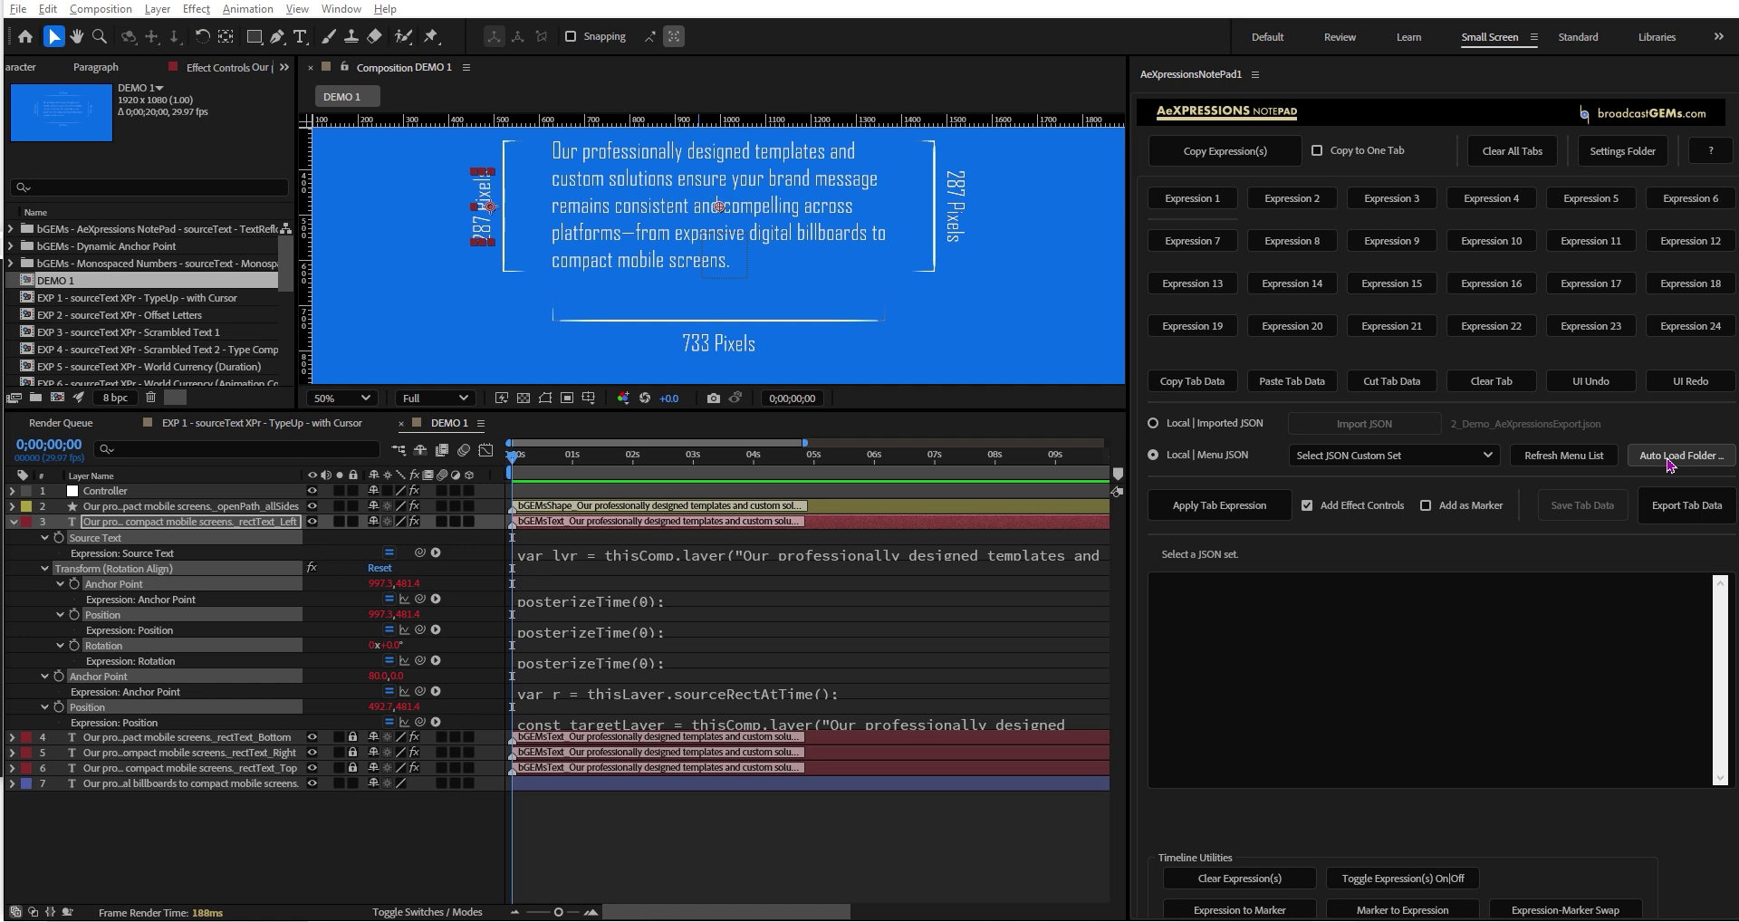
Examine the available JSON custom sets and the export options for the Local | Menu tab data
{"action": "left_click", "coordinate": [1335, 458]}
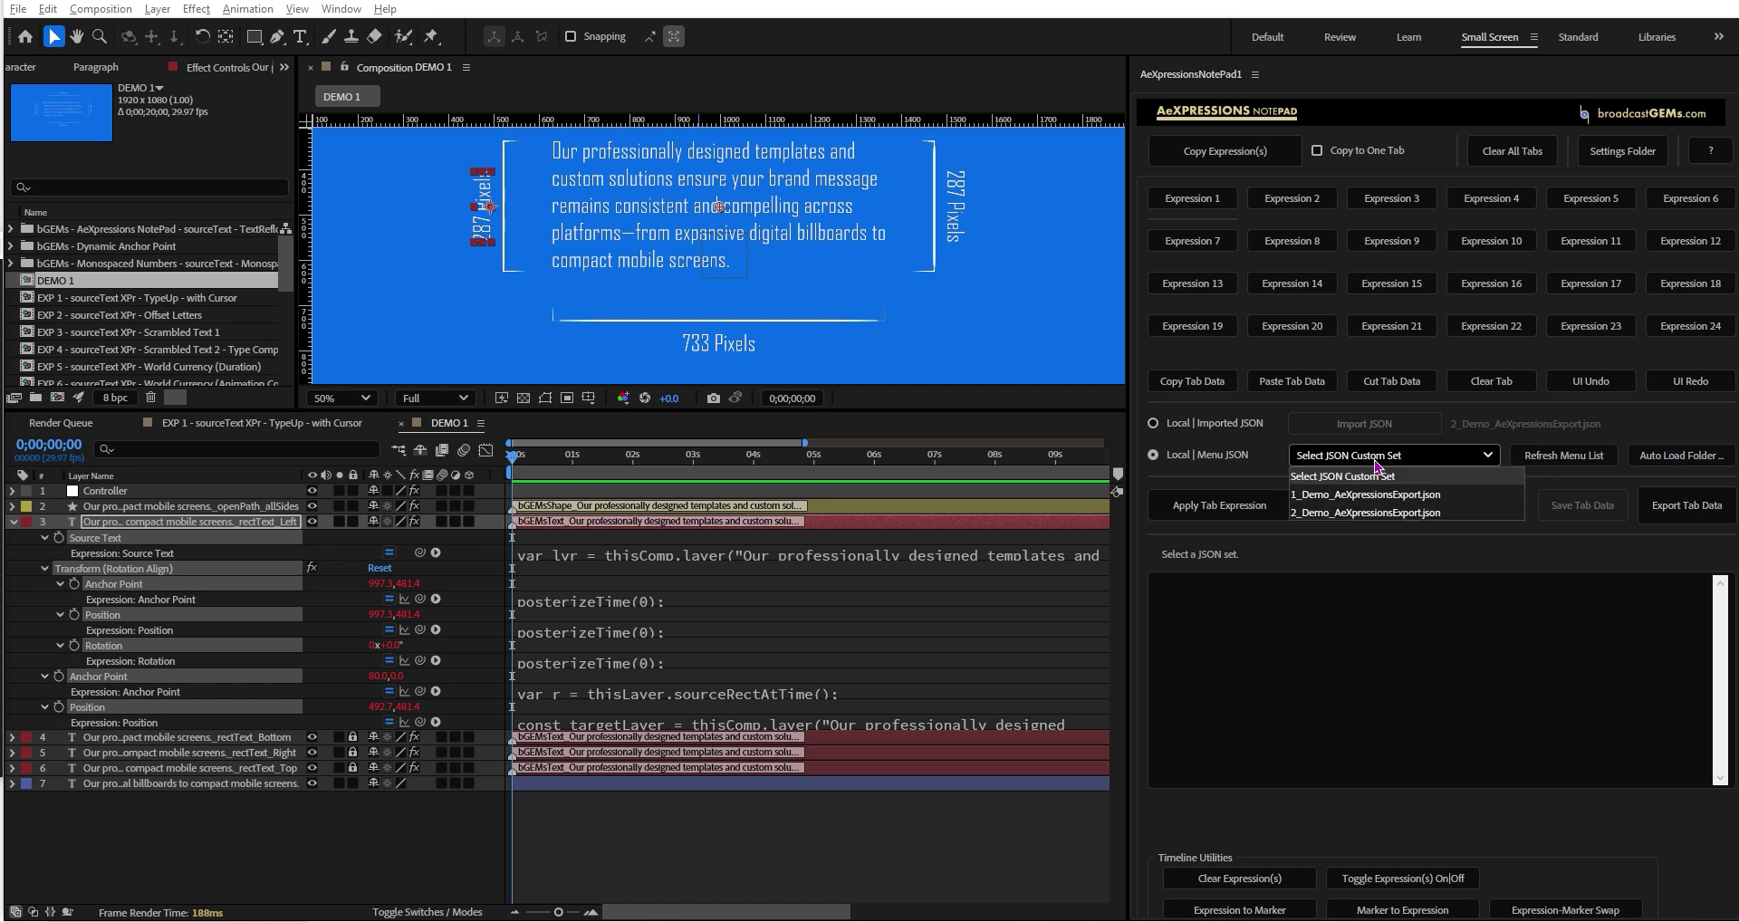
{"action": "left_click", "coordinate": [1338, 514]}
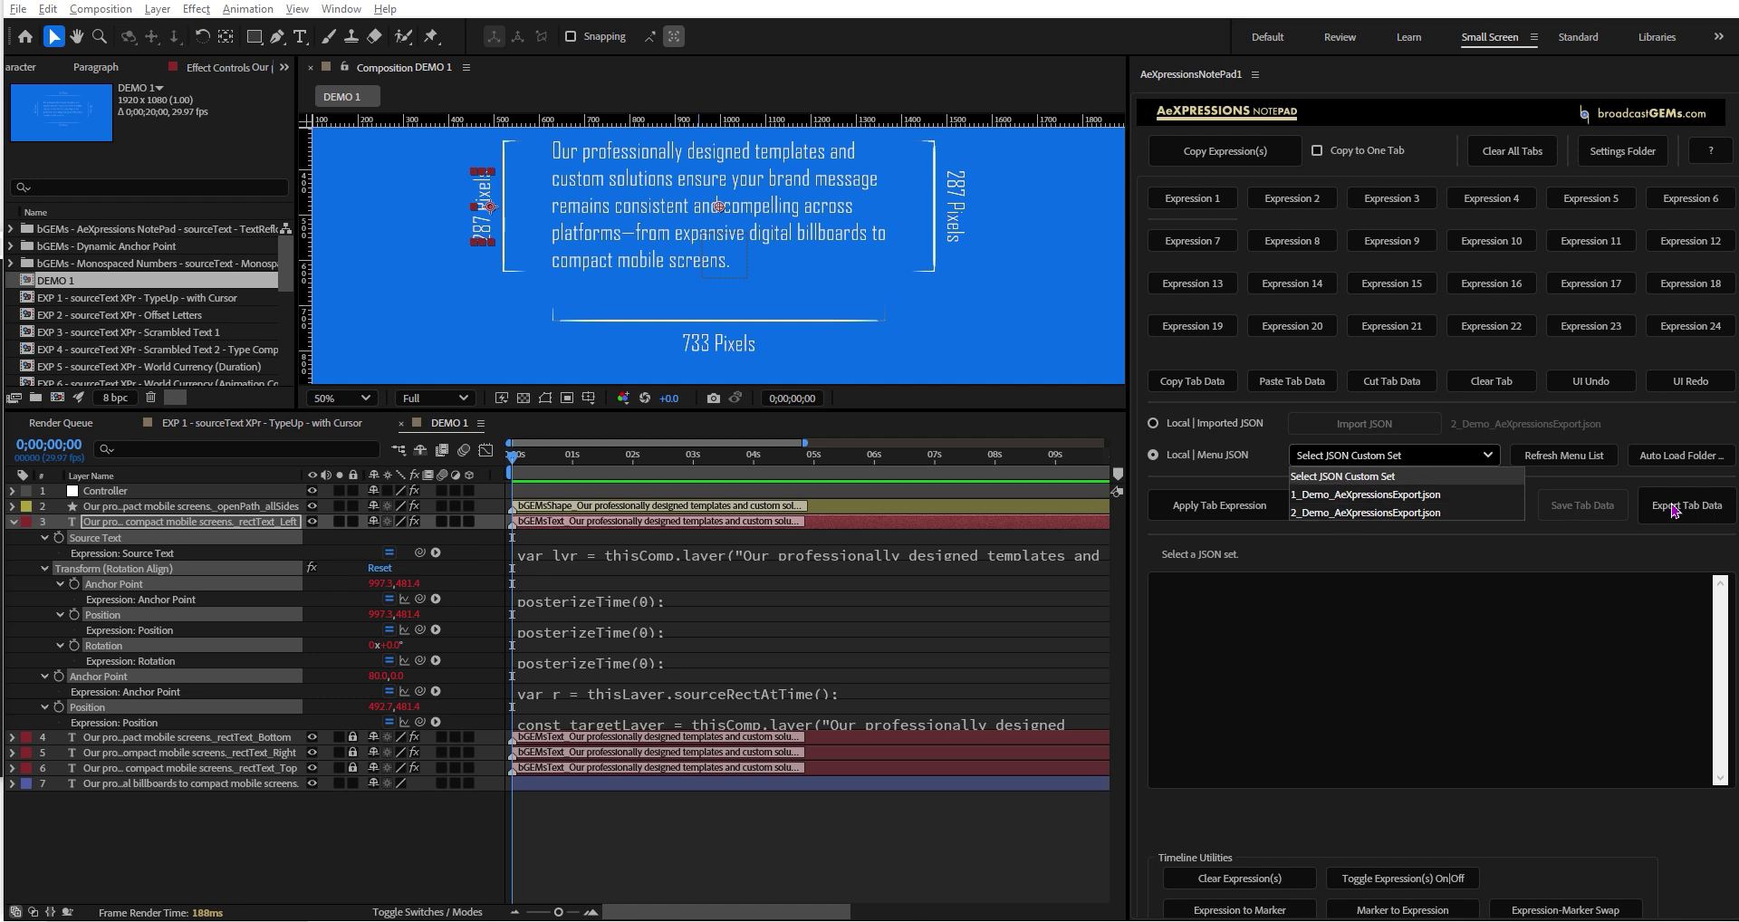
{"action": "left_click", "coordinate": [1687, 505]}
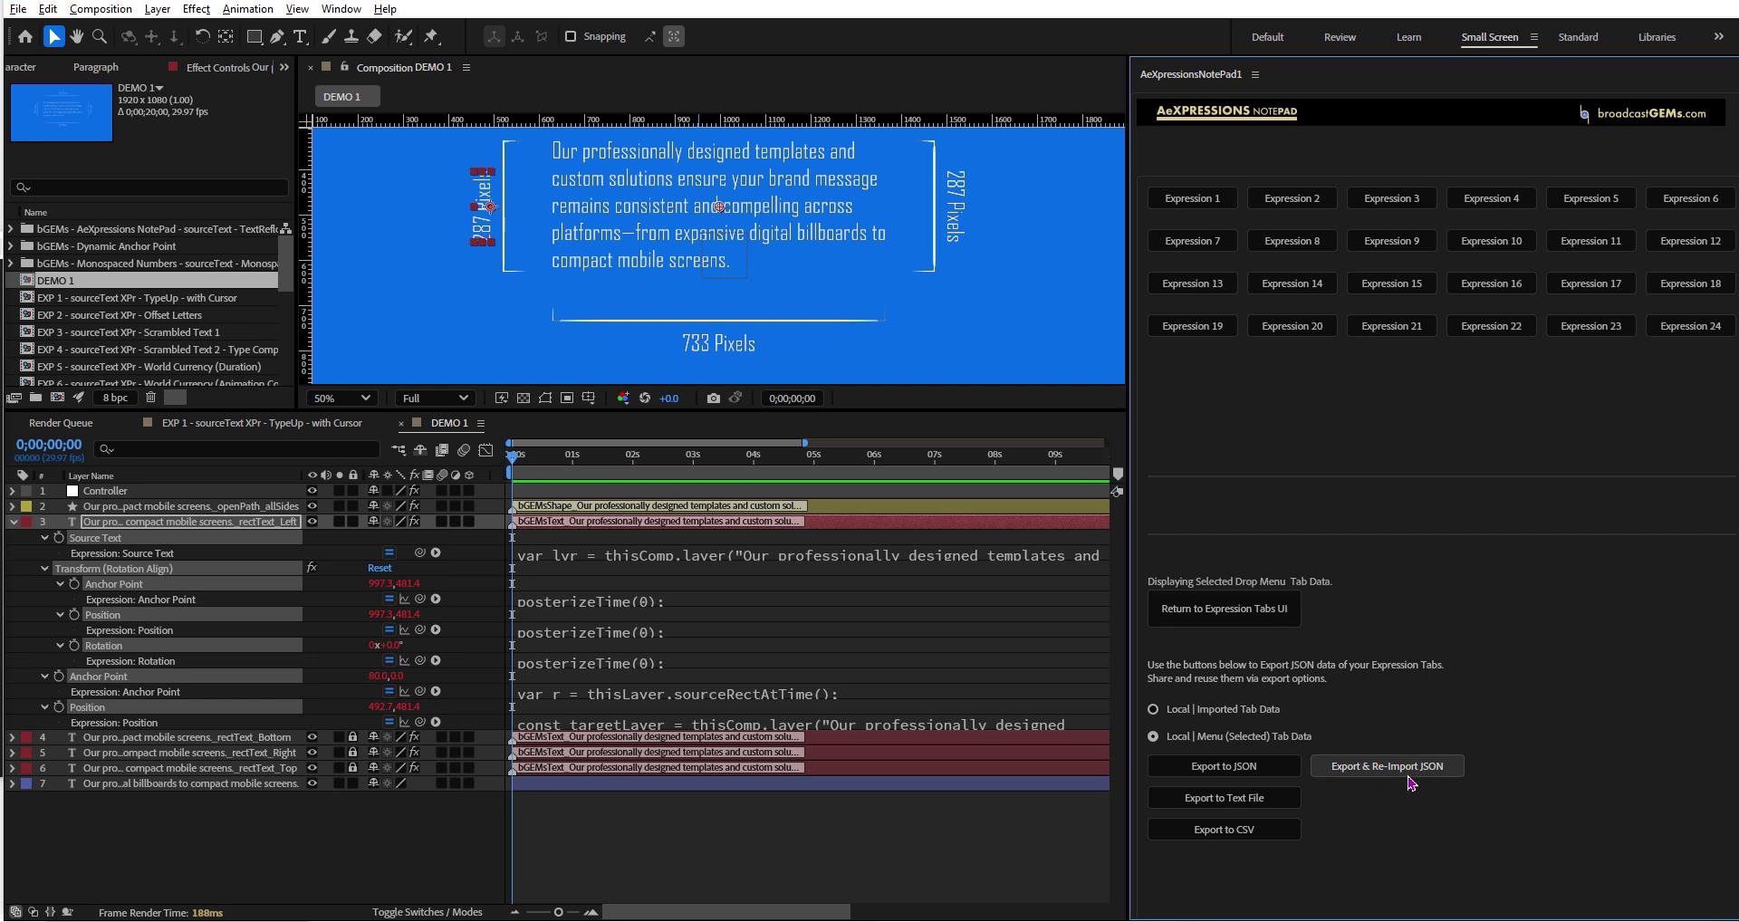
{"action": "left_click", "coordinate": [1261, 616]}
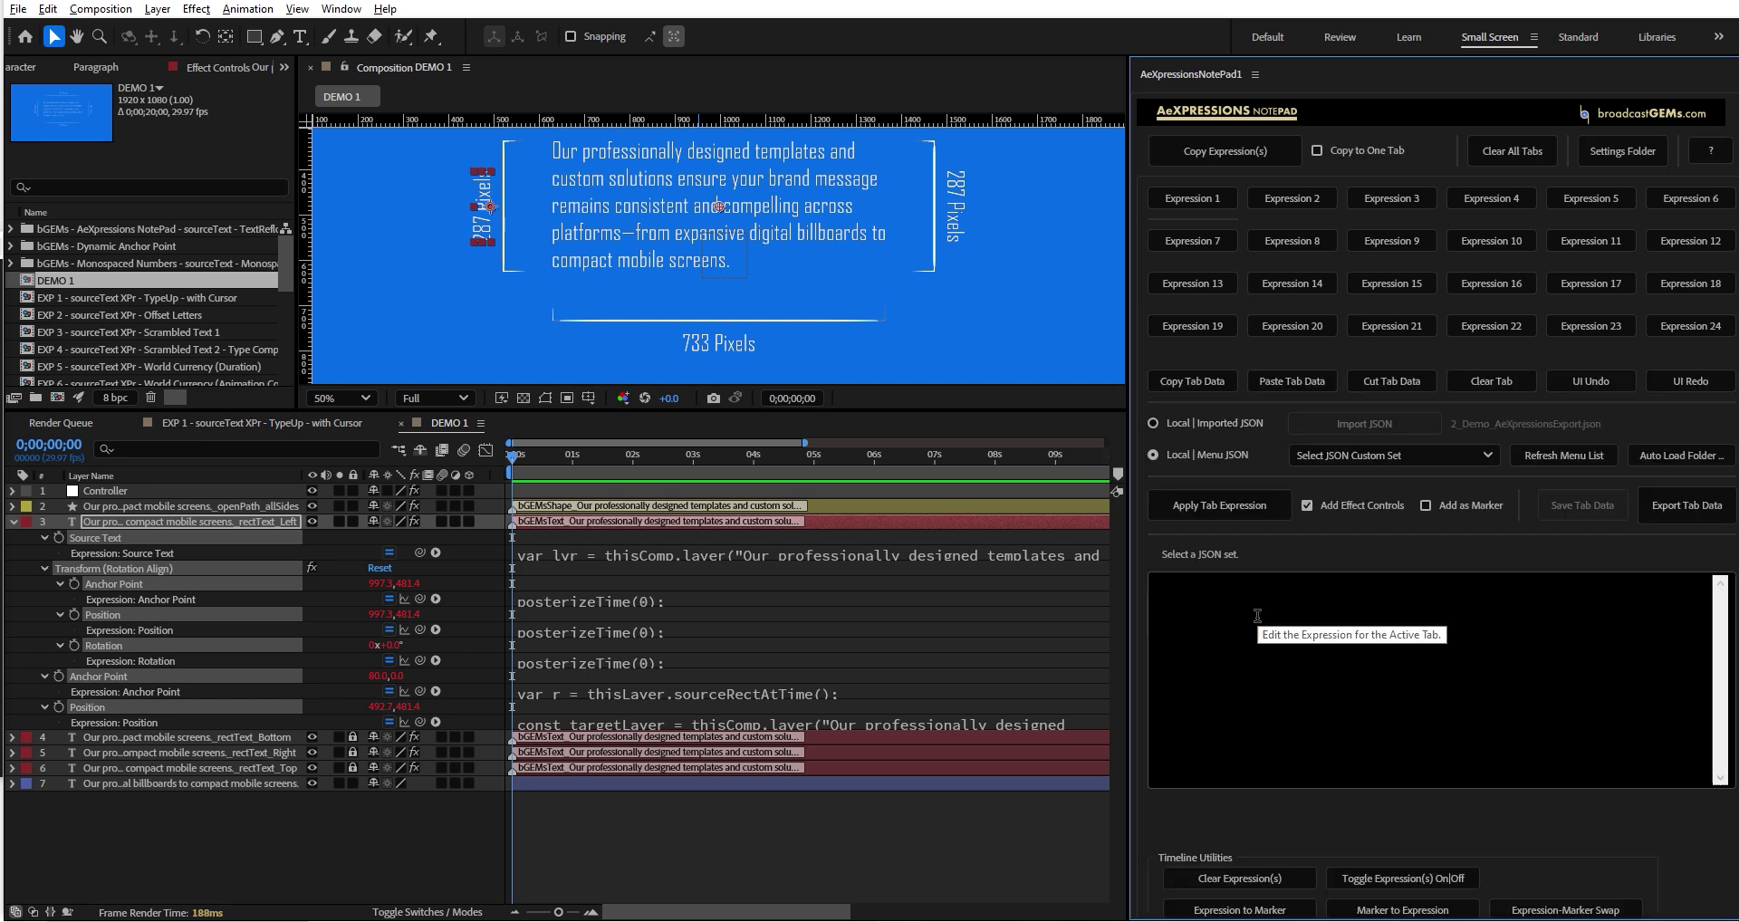
Load the 1_Demo_AeXpressionsExport.json set in Local | Menu JSON mode
{"action": "left_click", "coordinate": [1211, 431]}
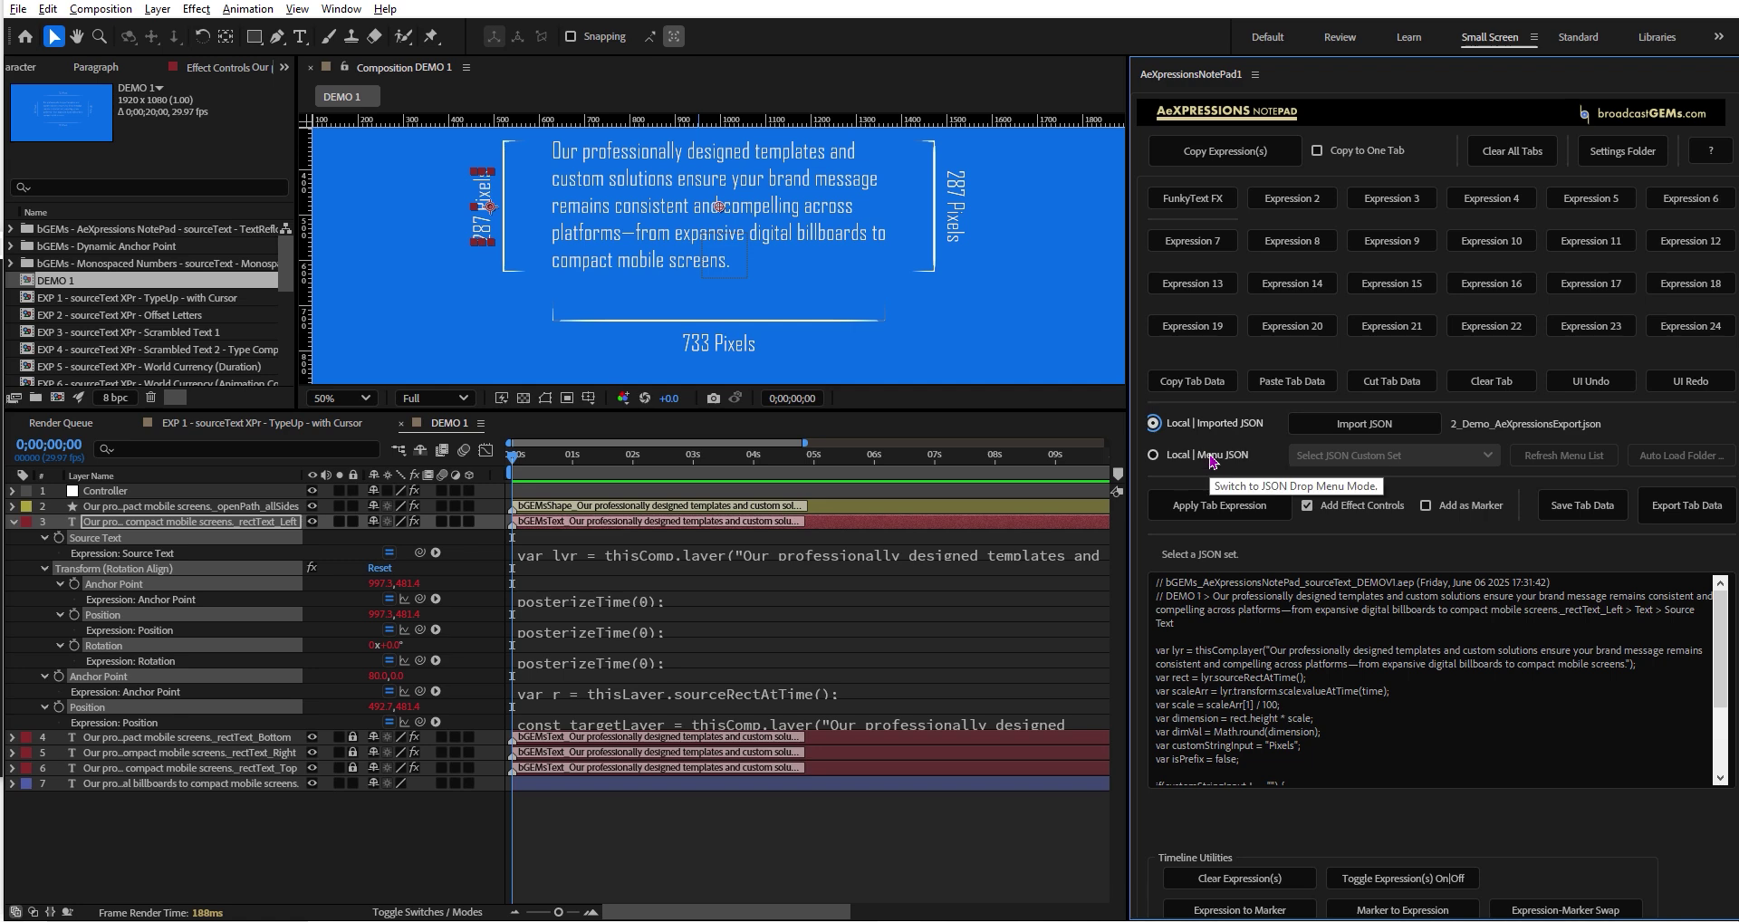
{"action": "left_click", "coordinate": [1215, 457]}
{"action": "left_click", "coordinate": [1359, 455]}
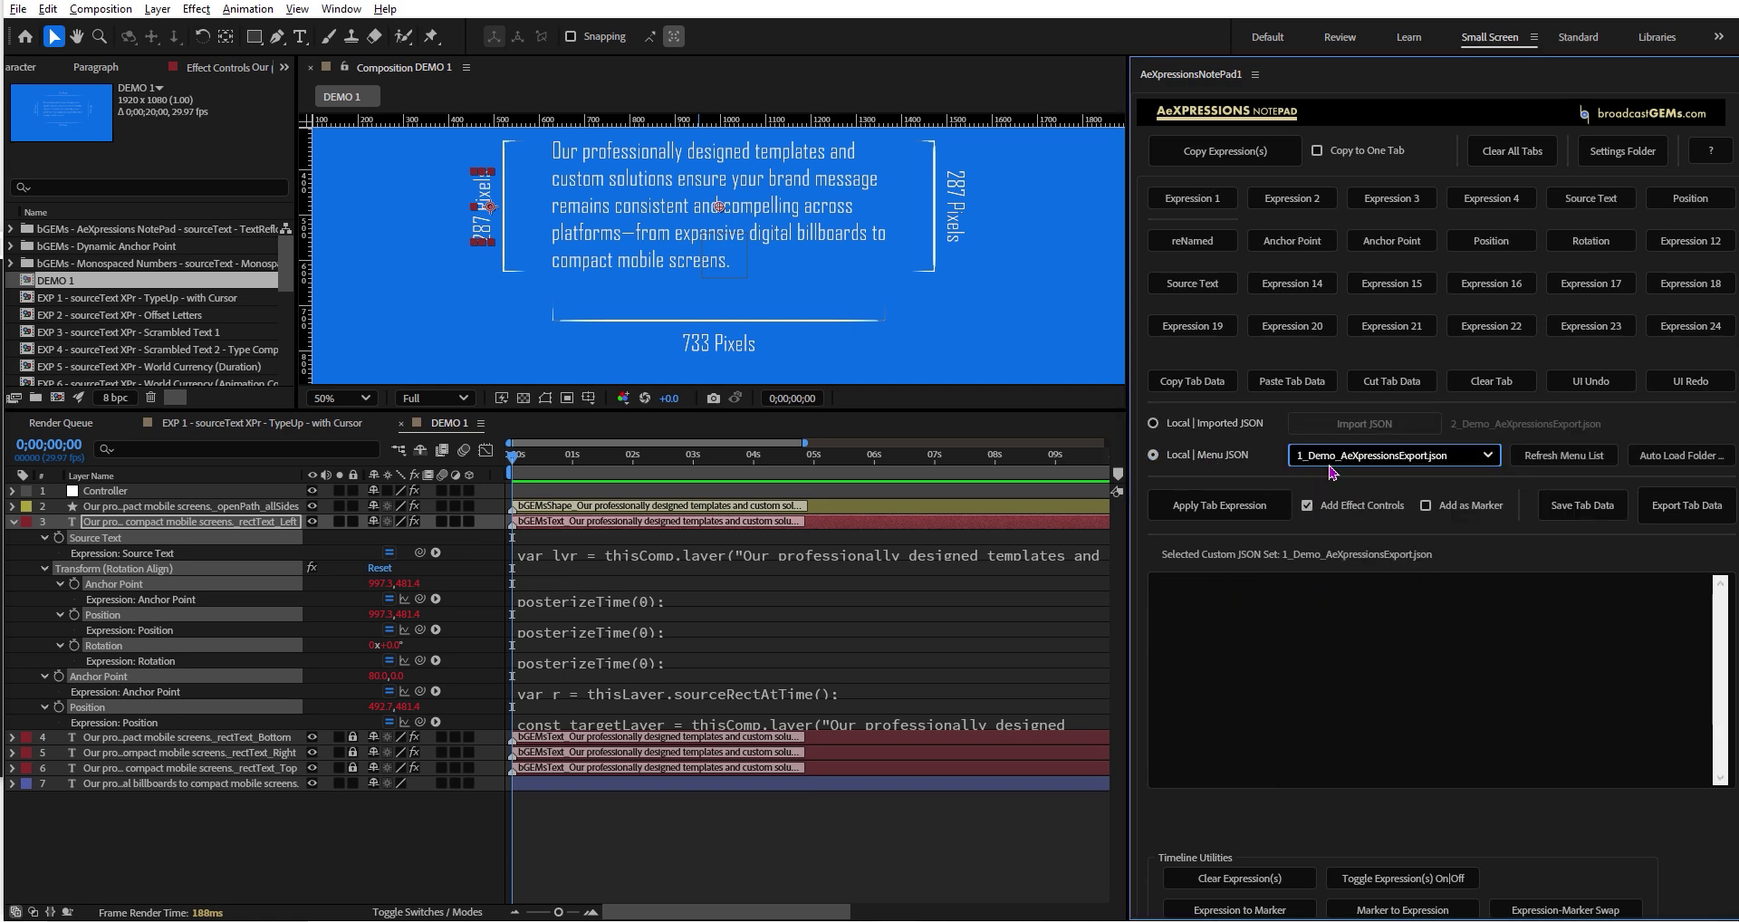
Cut the FunkyText FX tab's data in Local | Imported JSON mode and make Expression 19 the active tab
{"action": "left_click", "coordinate": [1171, 423]}
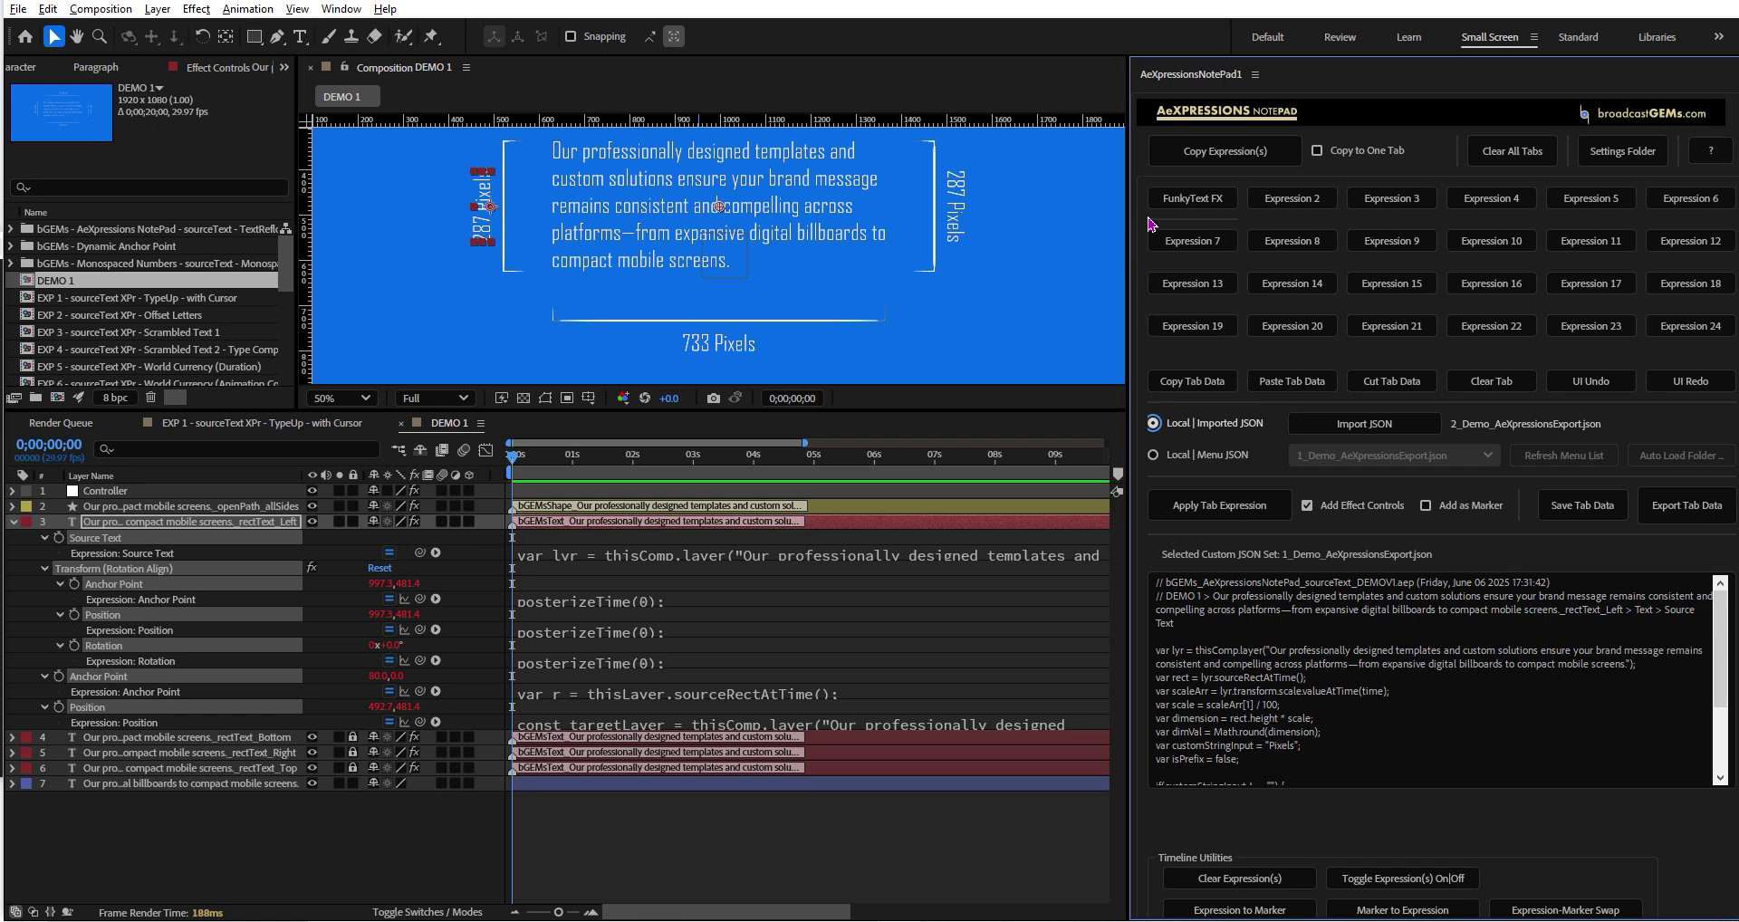
{"action": "left_click", "coordinate": [1206, 194]}
{"action": "left_click", "coordinate": [1402, 388]}
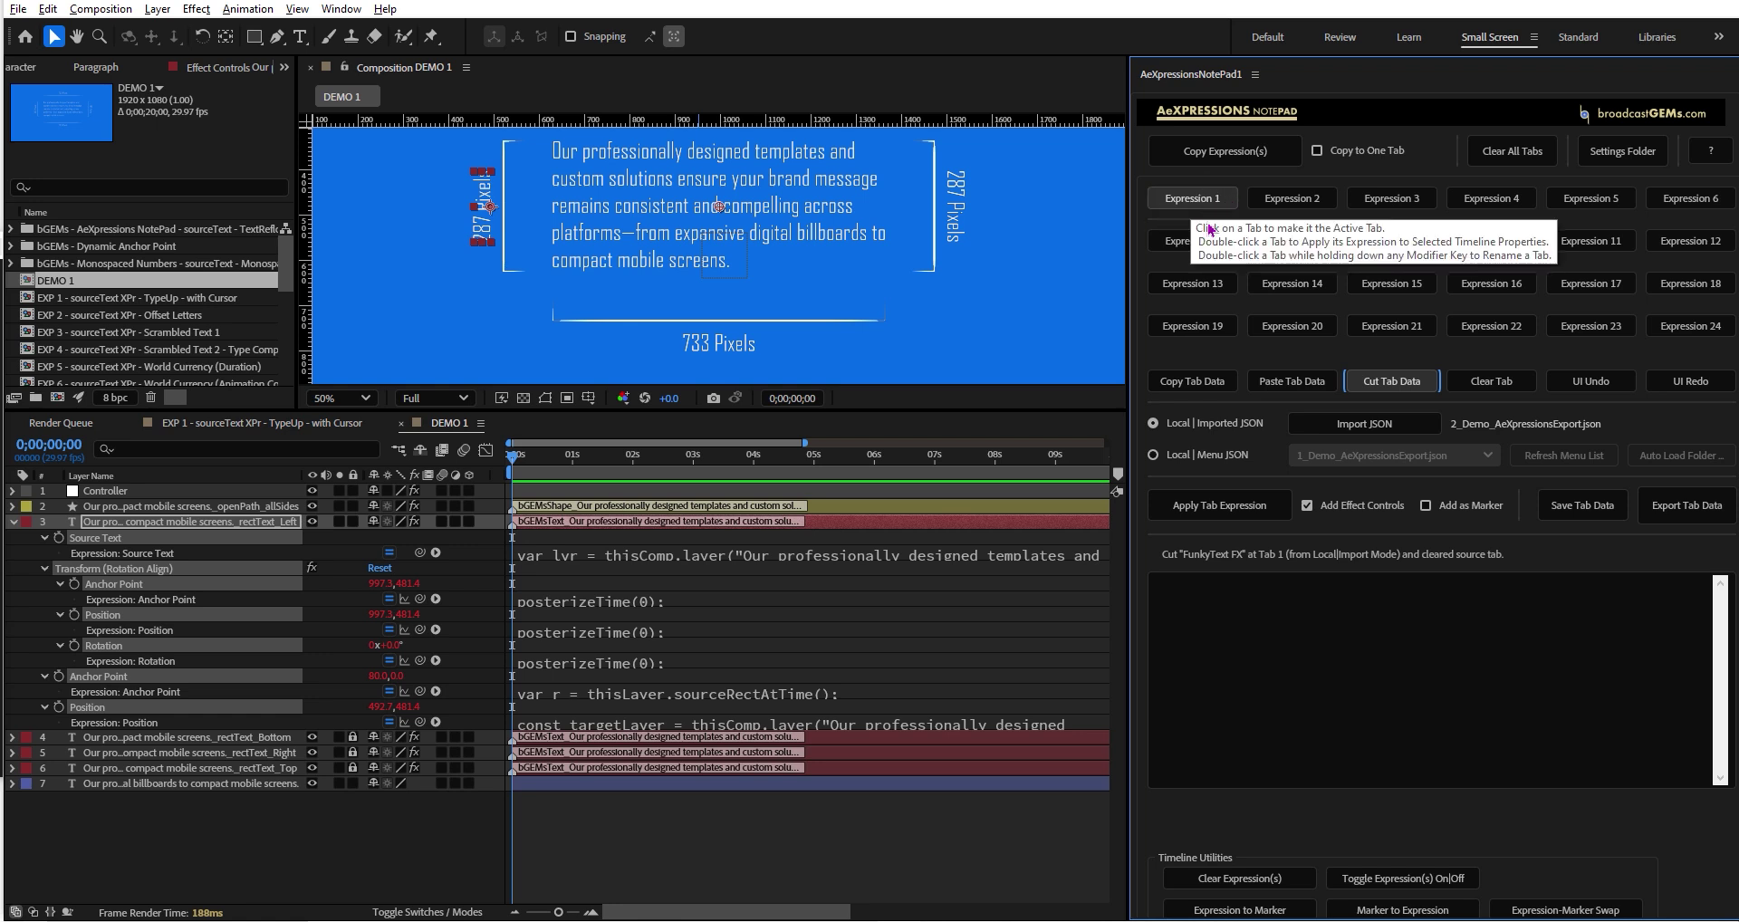
{"action": "left_click", "coordinate": [1201, 331]}
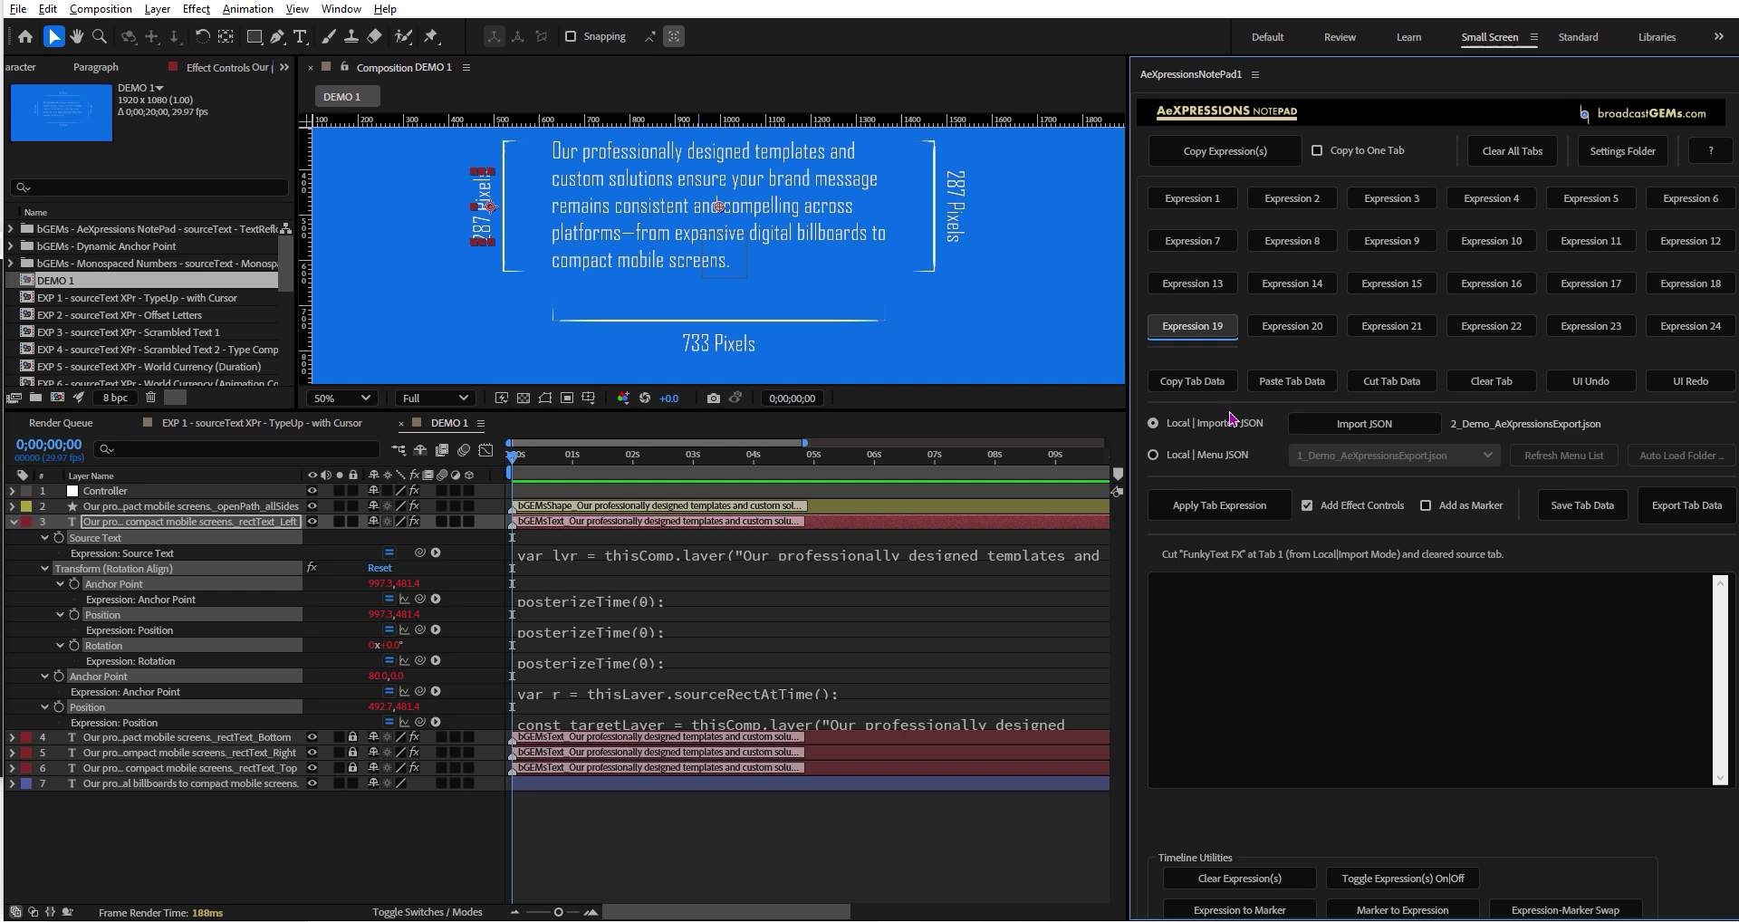
Try to load 2_Demo_AeXpressionsExport.json in Local | Menu JSON mode, and reopen the list of JSON sets
{"action": "left_click", "coordinate": [1214, 459]}
{"action": "left_click", "coordinate": [1395, 455]}
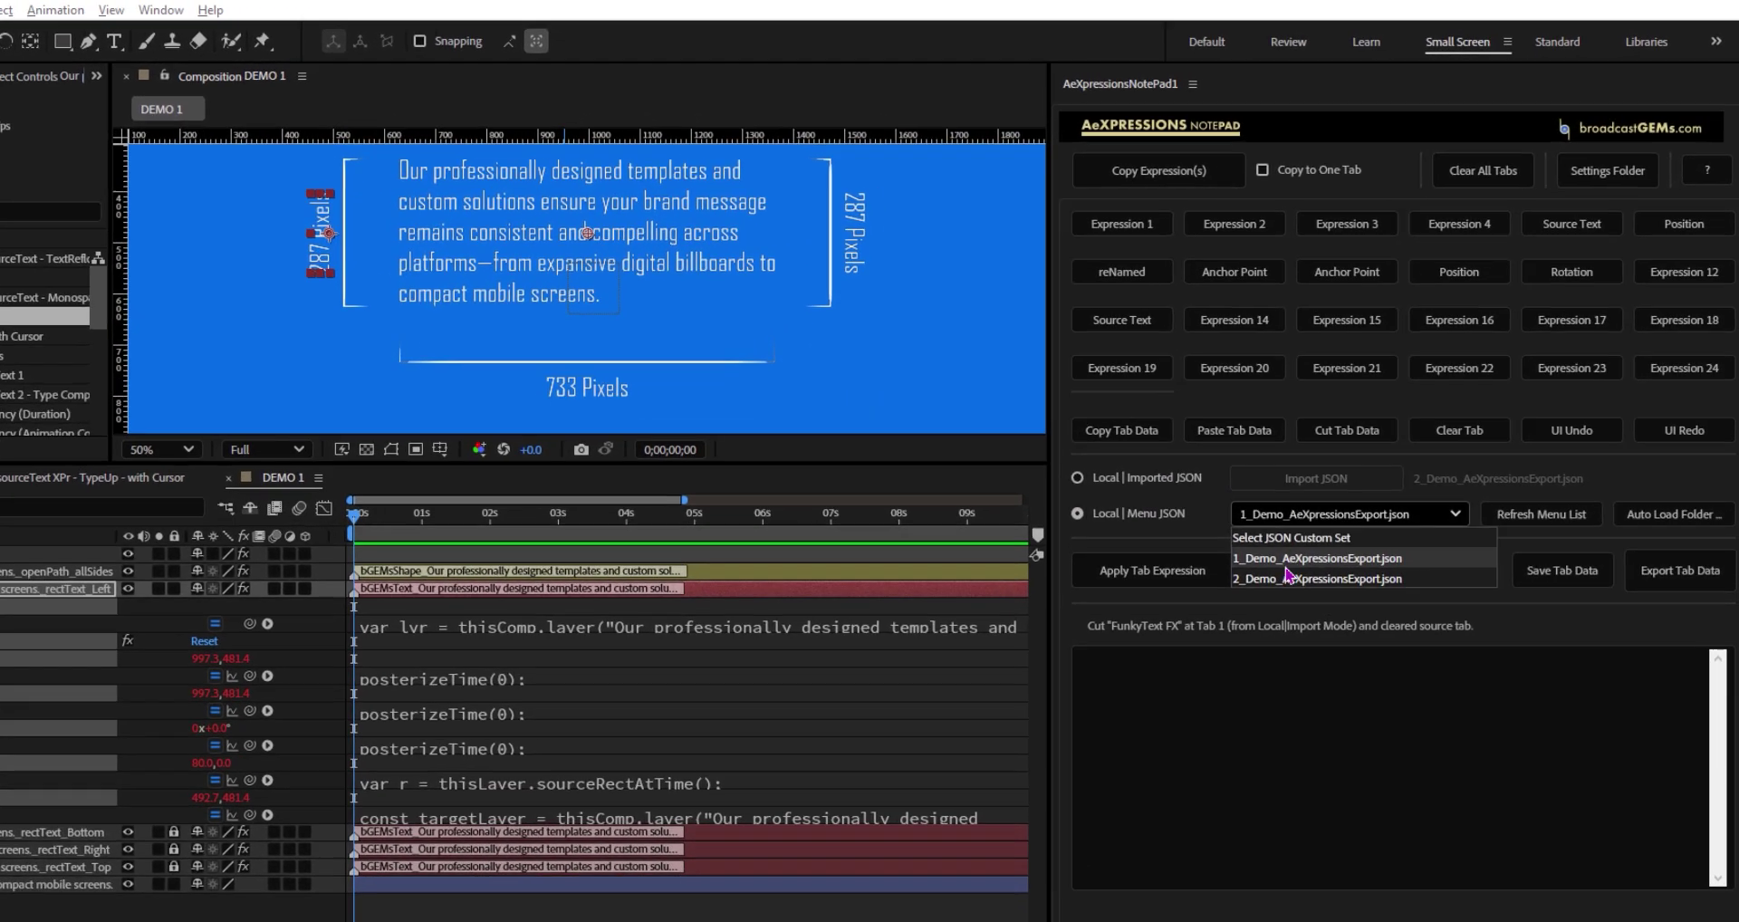
{"action": "left_click", "coordinate": [1314, 491]}
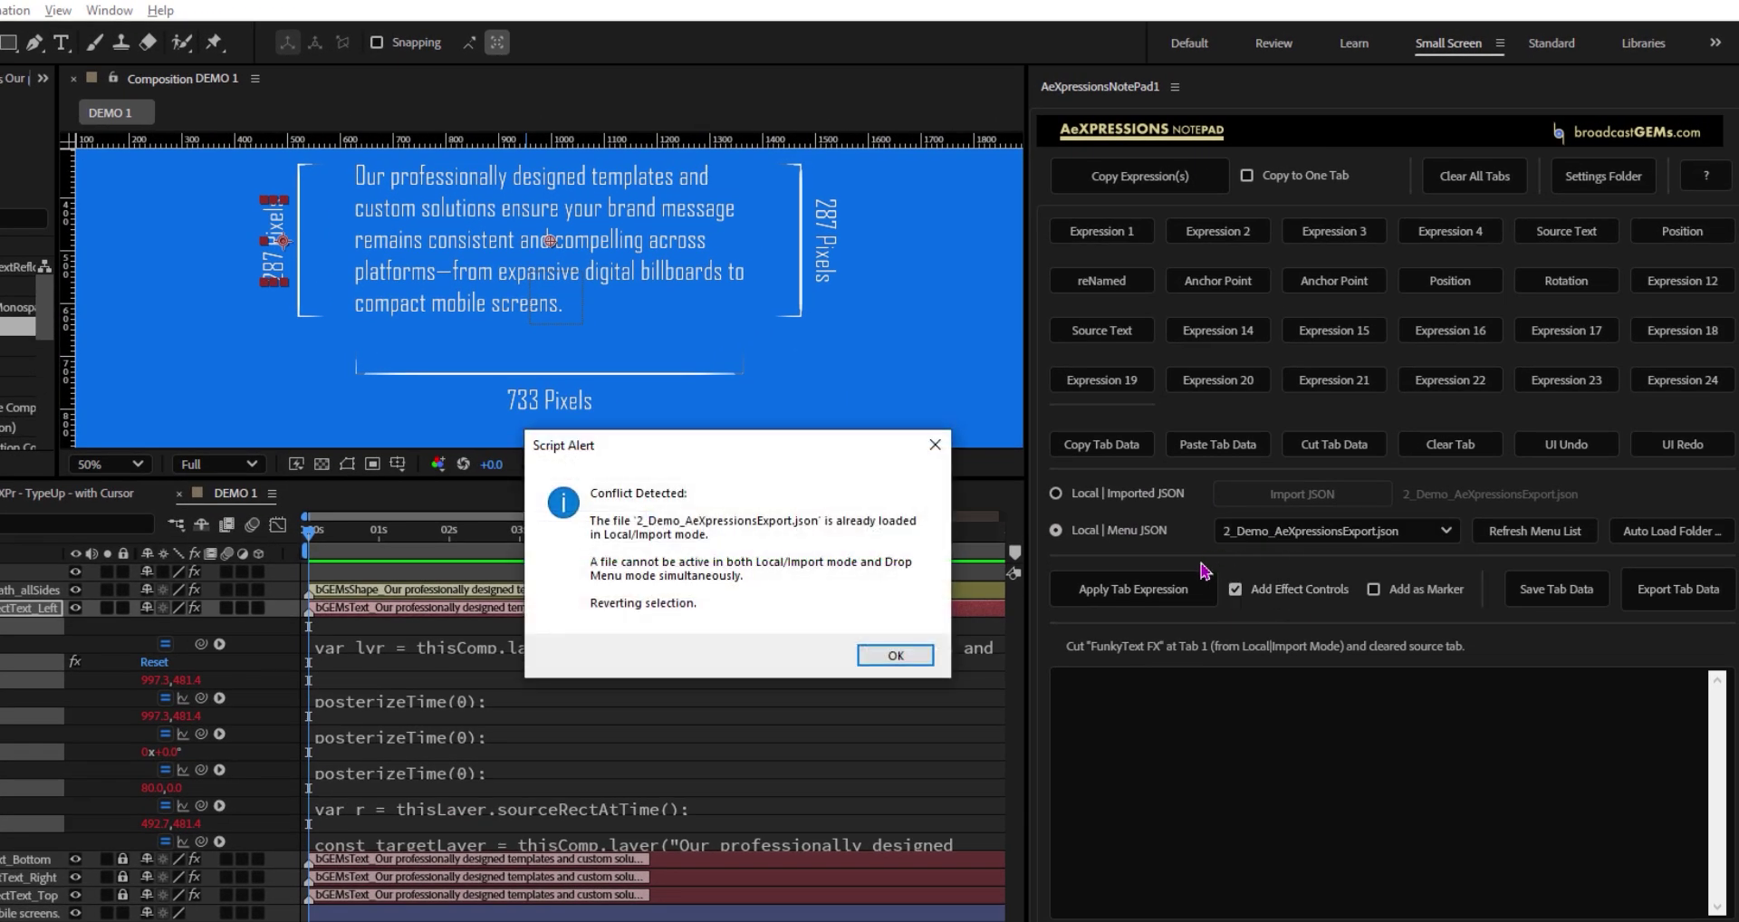
{"action": "left_click", "coordinate": [895, 655]}
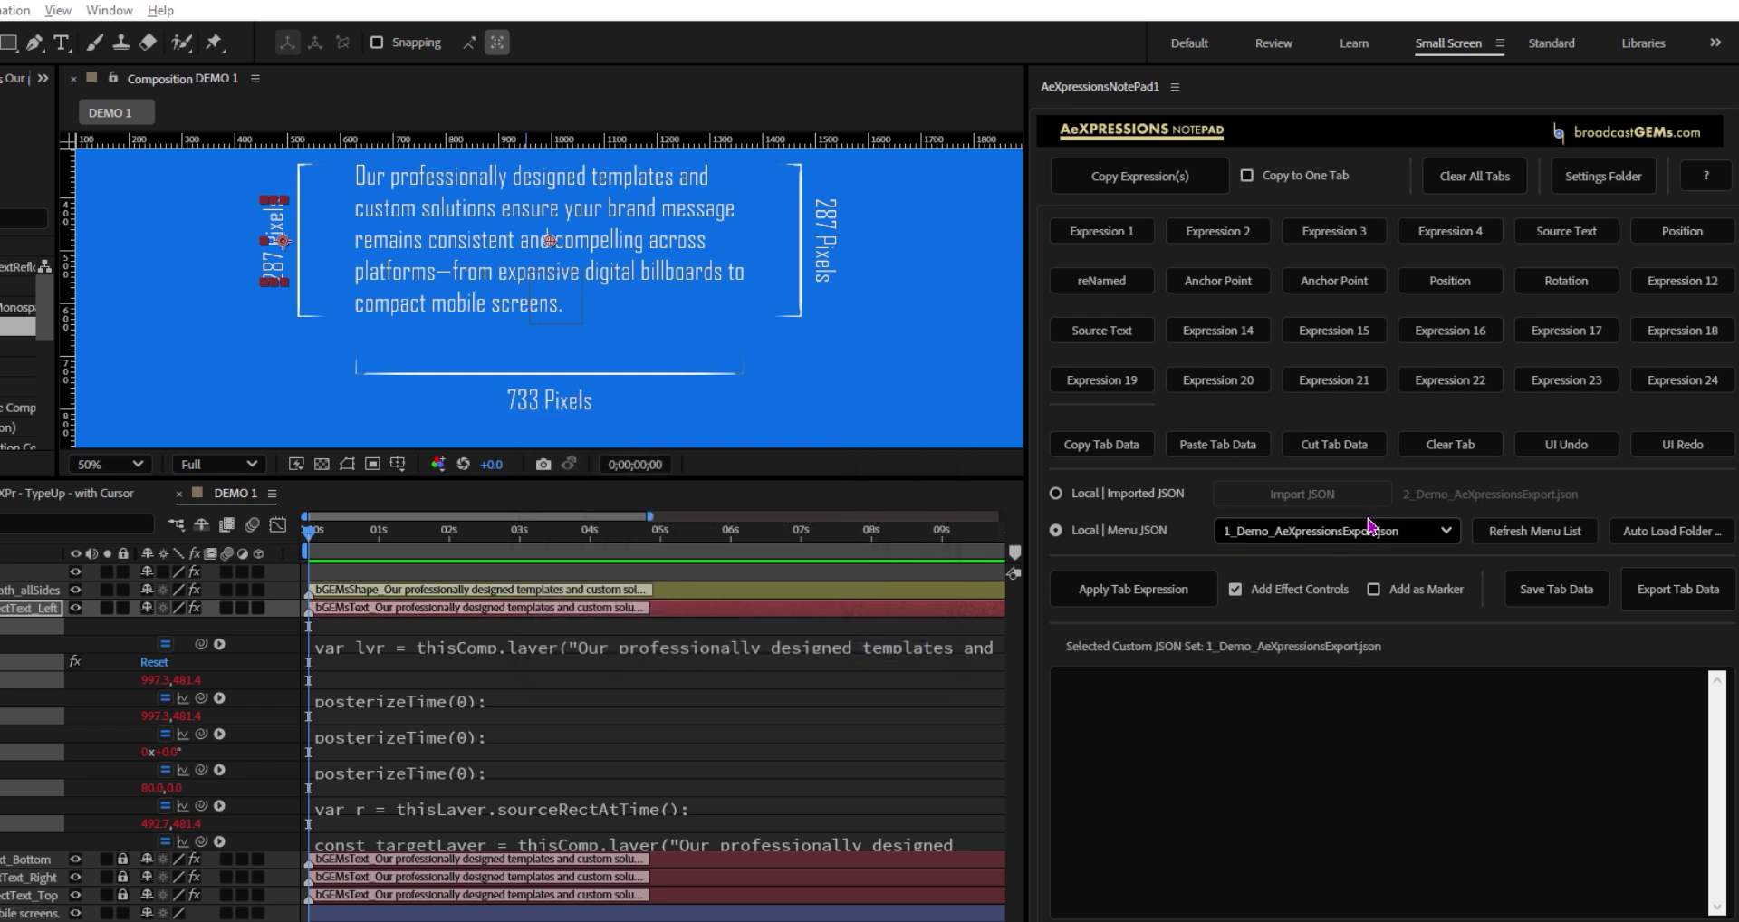
{"action": "left_click", "coordinate": [1305, 533]}
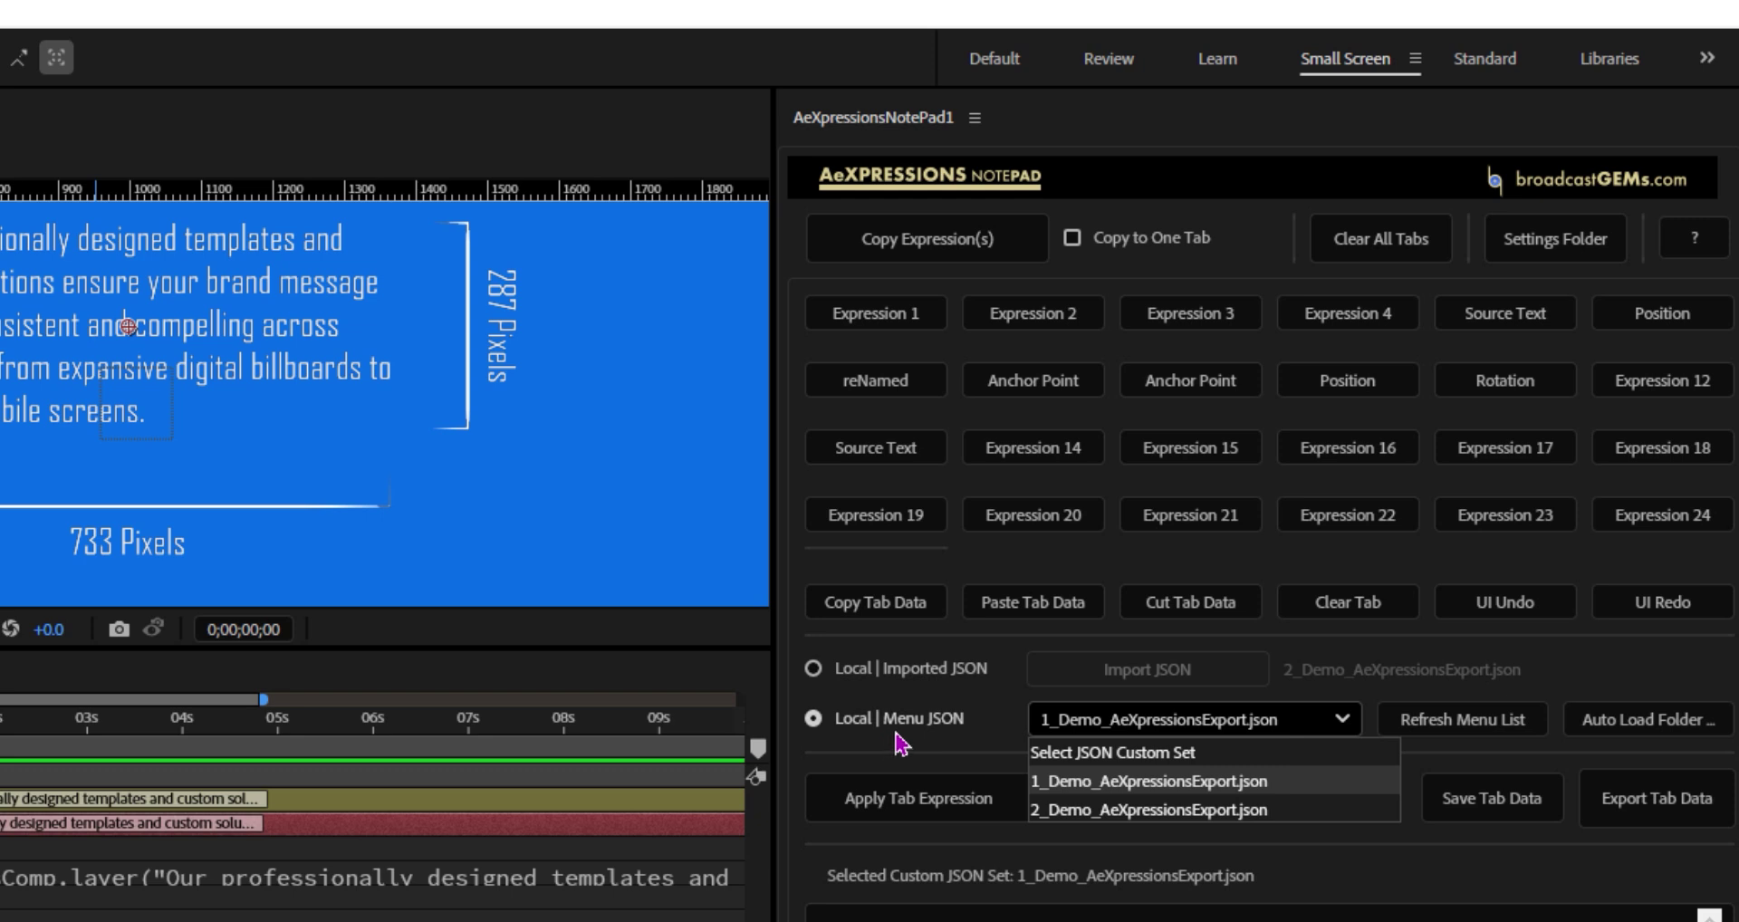
Try to load 2_Demo_AeXpressionsExport.json as the Local | Menu JSON set and dismiss the conflict alert
{"action": "left_click", "coordinate": [1116, 810]}
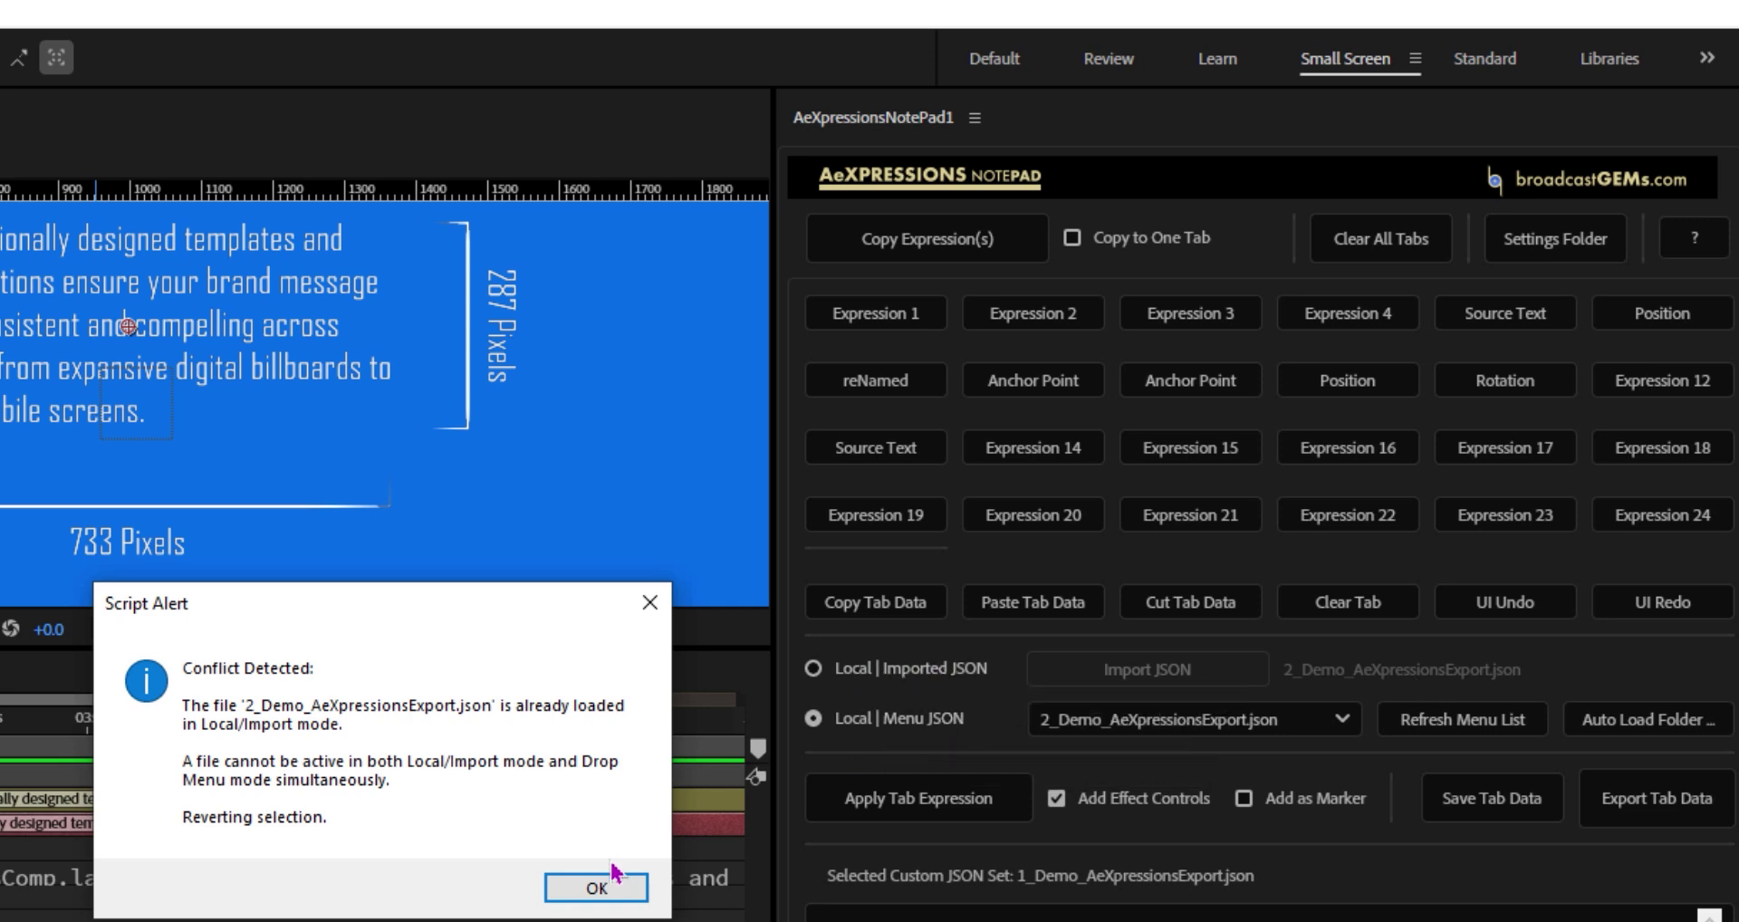
{"action": "left_click", "coordinate": [596, 888]}
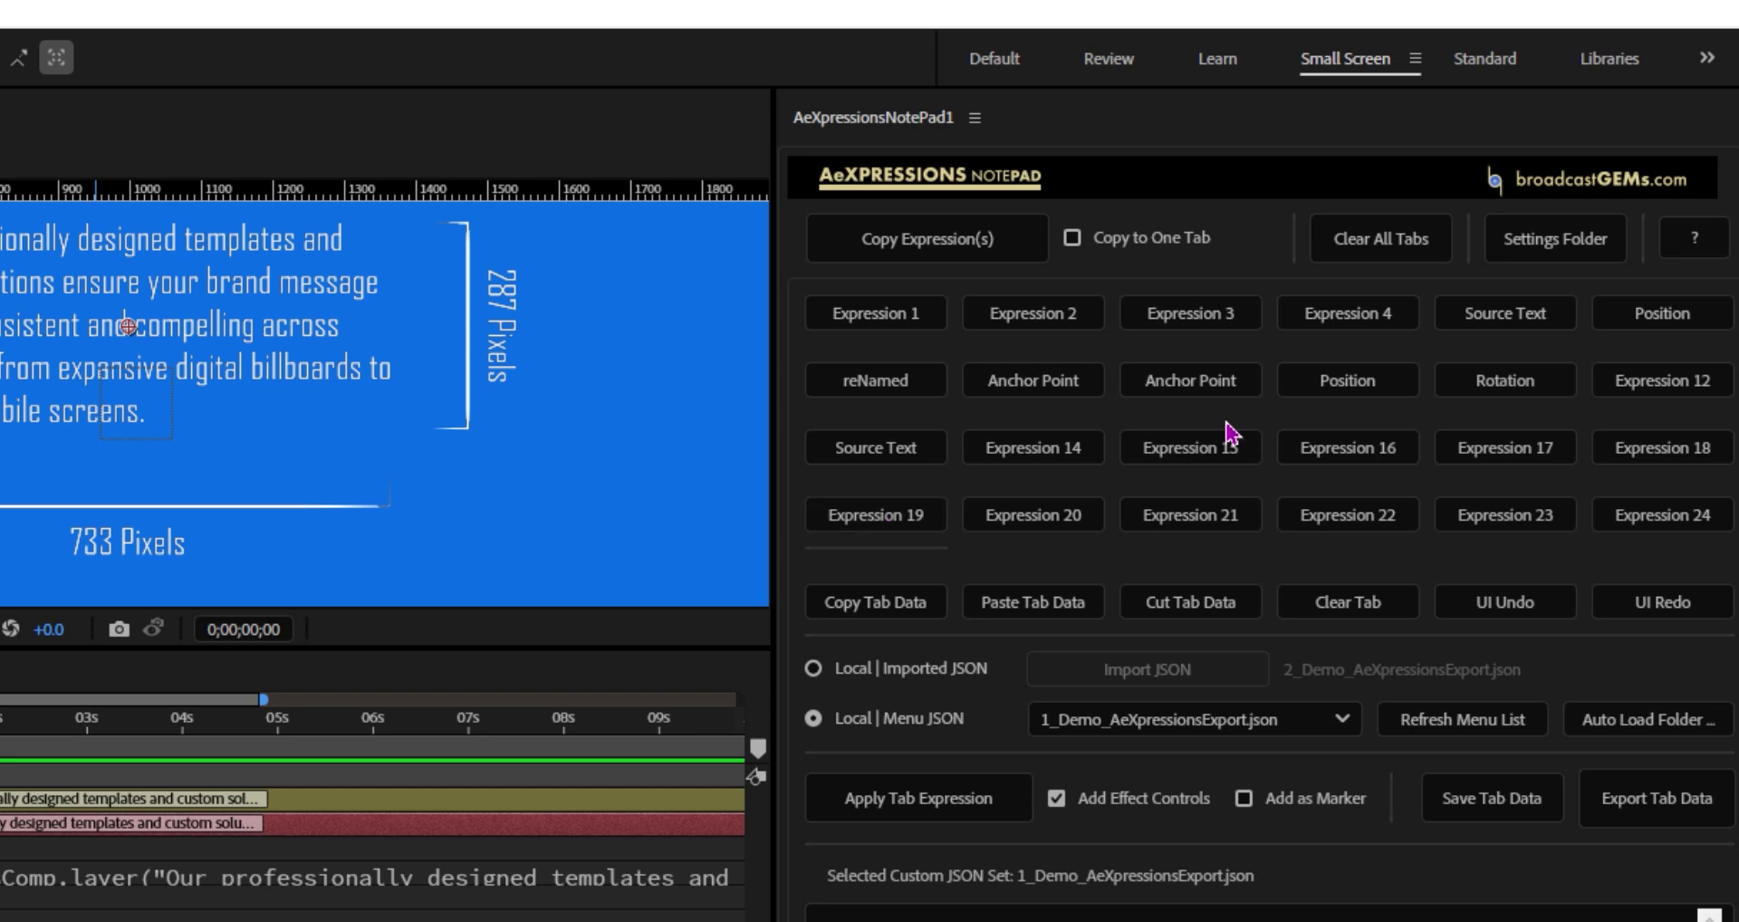
Paste the cut FunkyText FX data into the Expression 14 tab and save the tab data
{"action": "left_click", "coordinate": [1049, 450]}
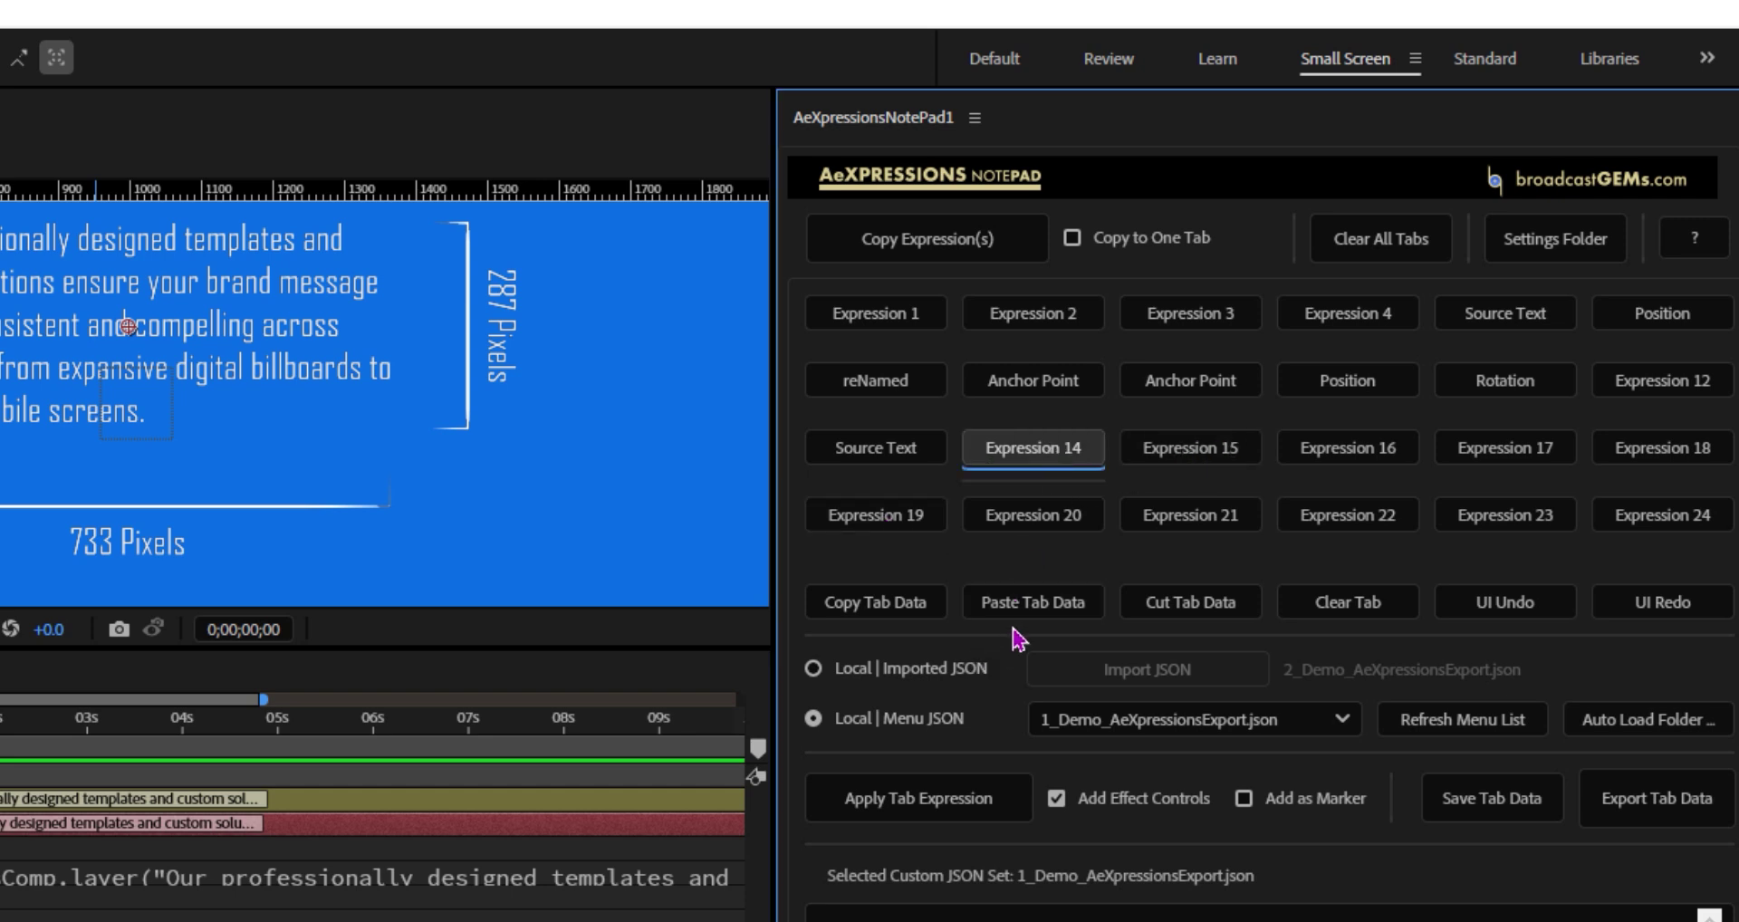
{"action": "left_click", "coordinate": [1041, 613]}
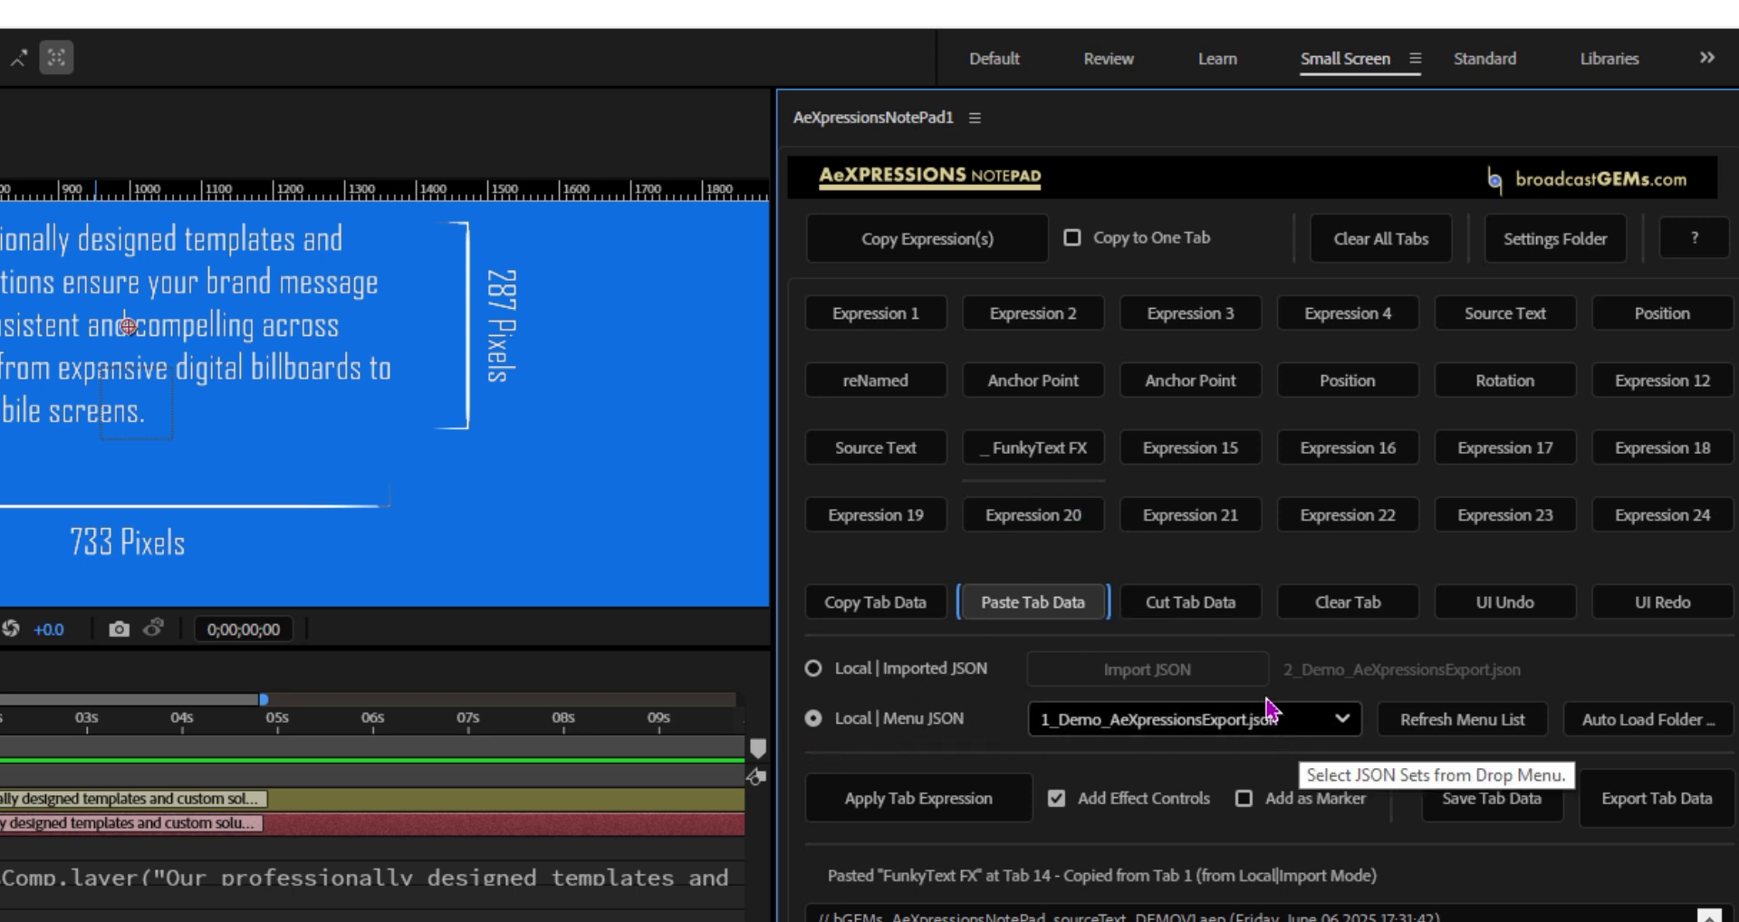
{"action": "left_click", "coordinate": [1492, 801]}
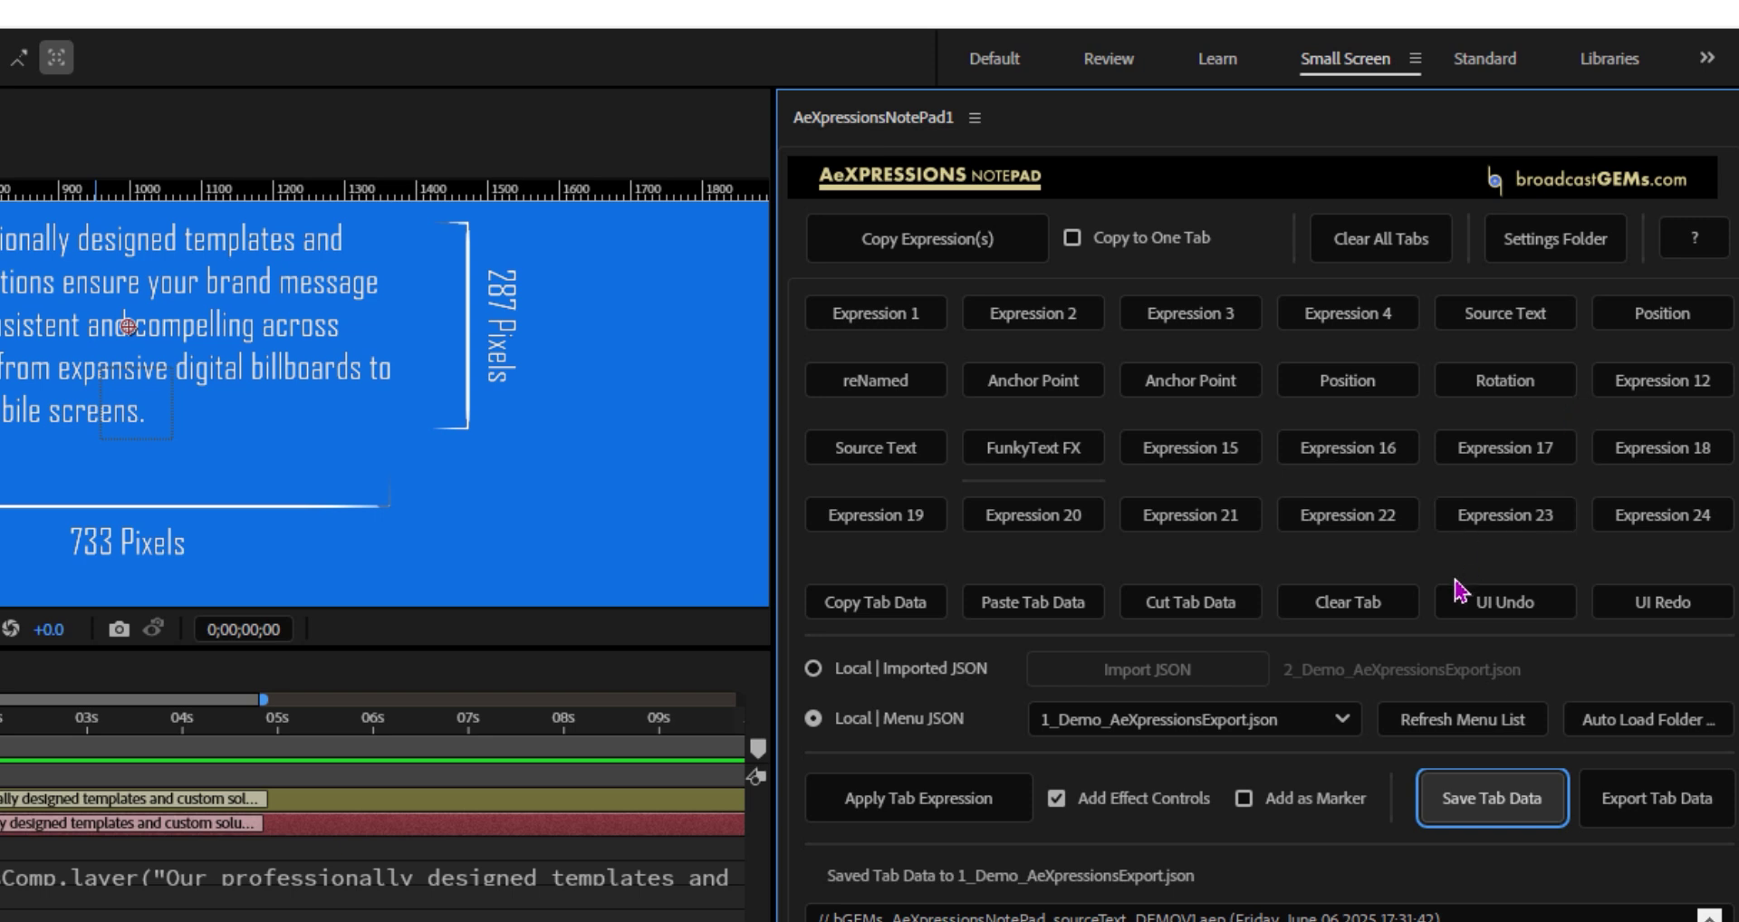
Copy the Source Text data from tab 13 in Local | Menu JSON mode and paste it into tab 1 in Local | Imported JSON mode
{"action": "left_click", "coordinate": [877, 671]}
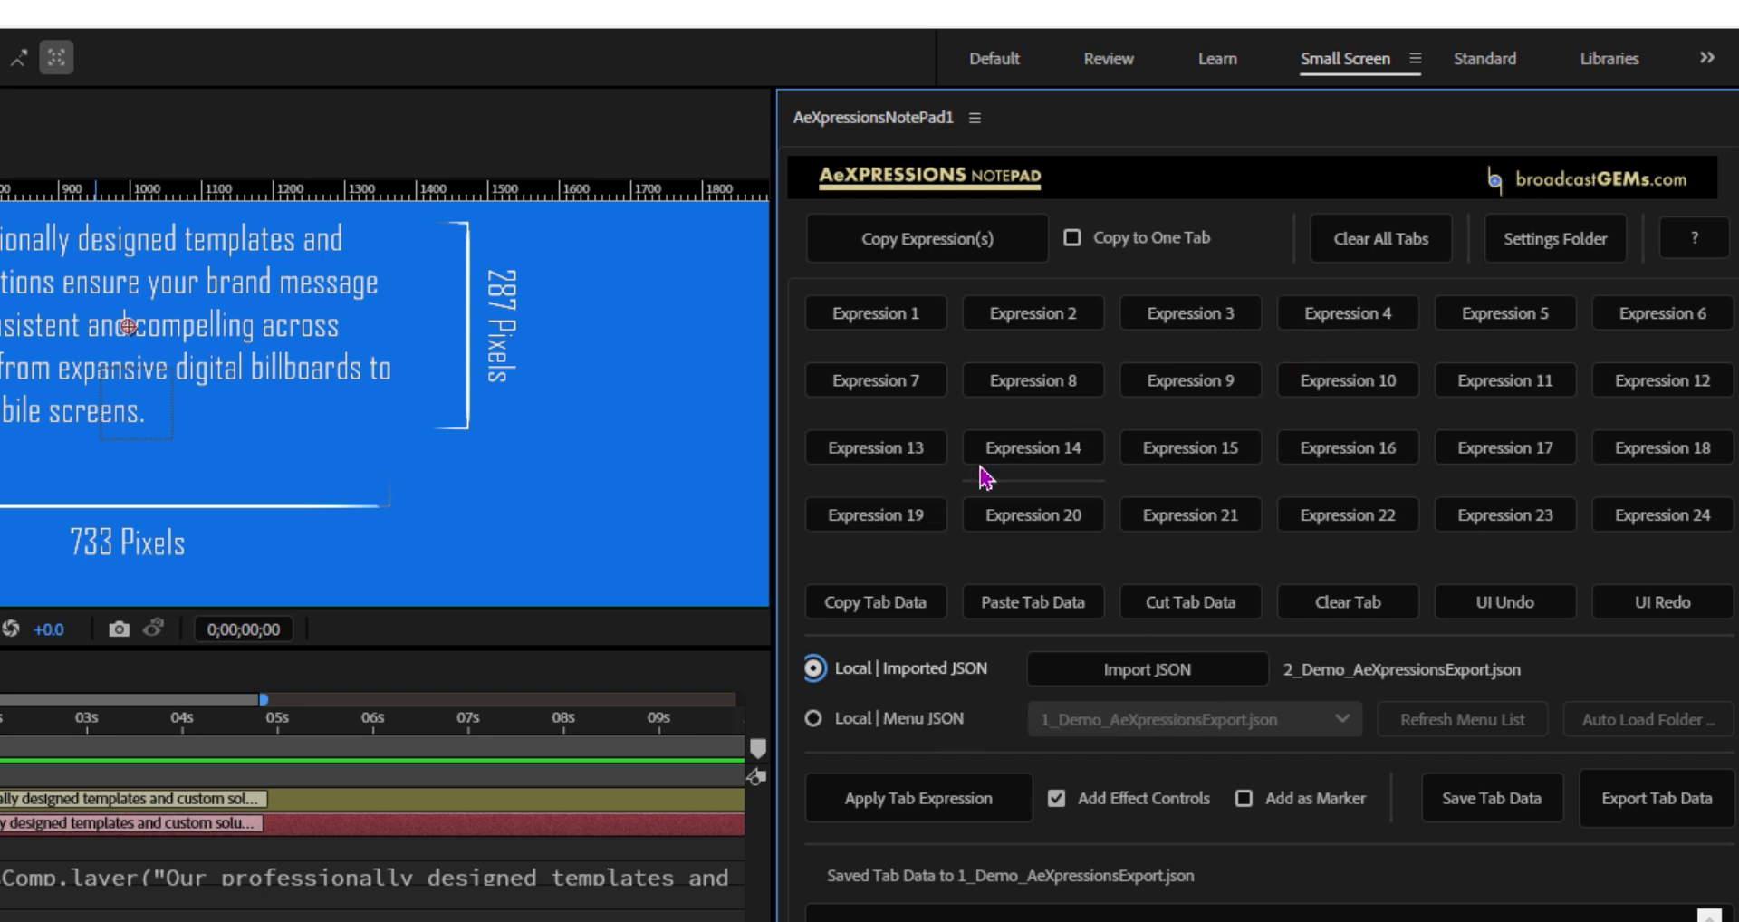
{"action": "left_click", "coordinate": [880, 730]}
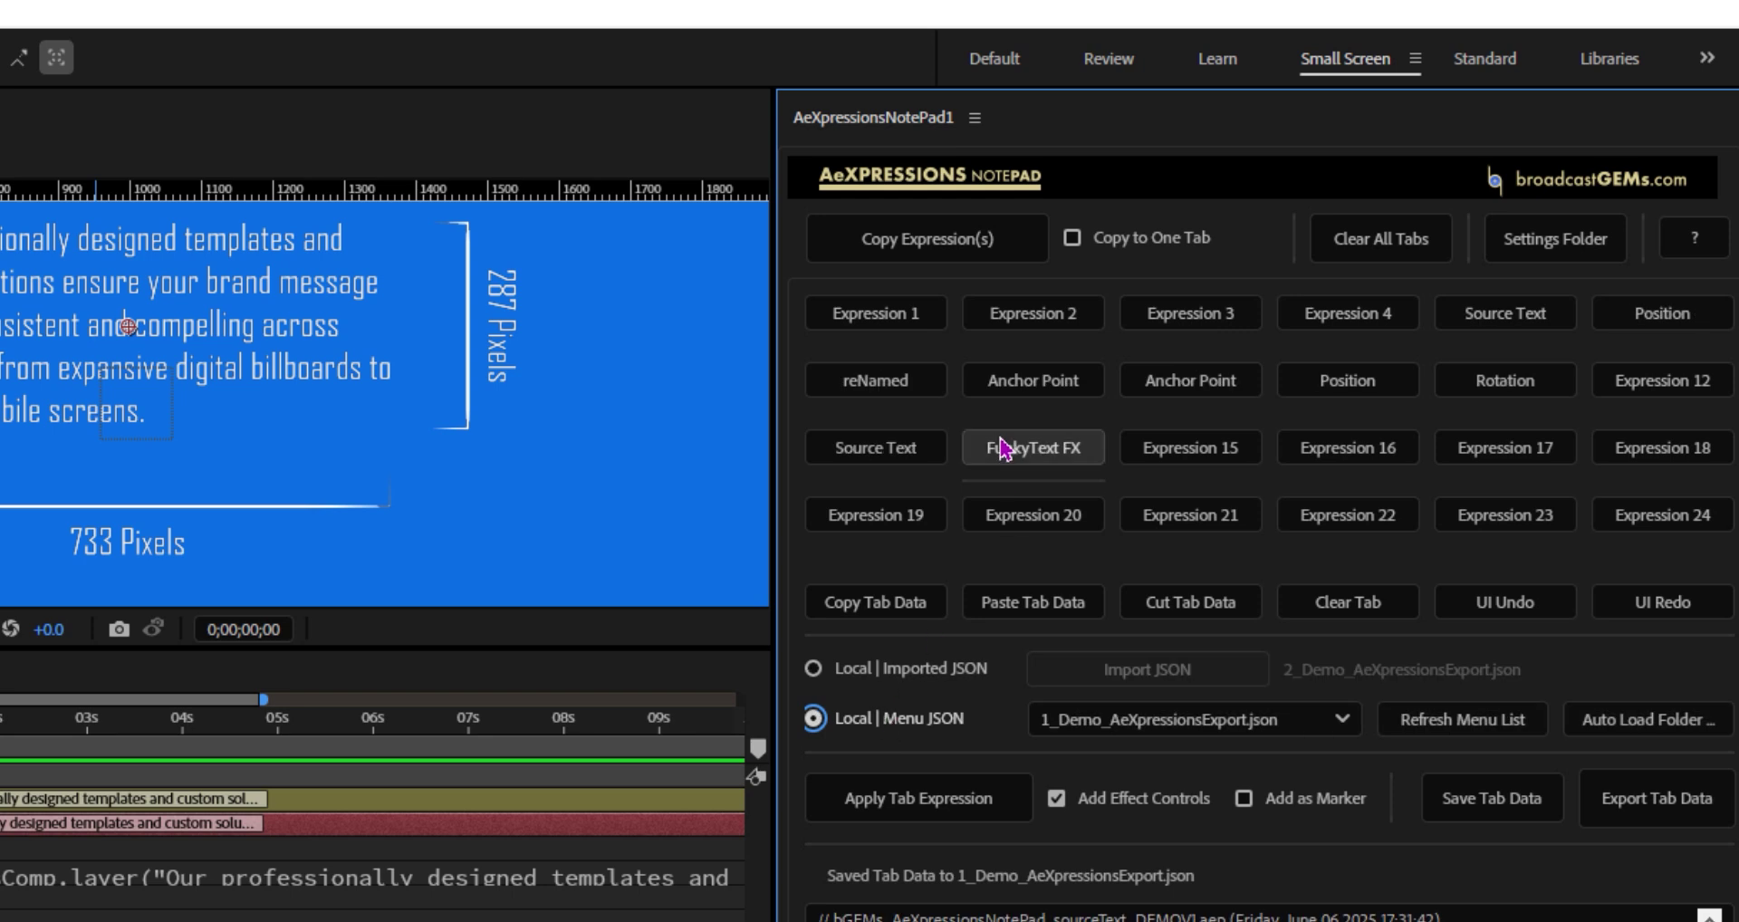
{"action": "left_click", "coordinate": [867, 454]}
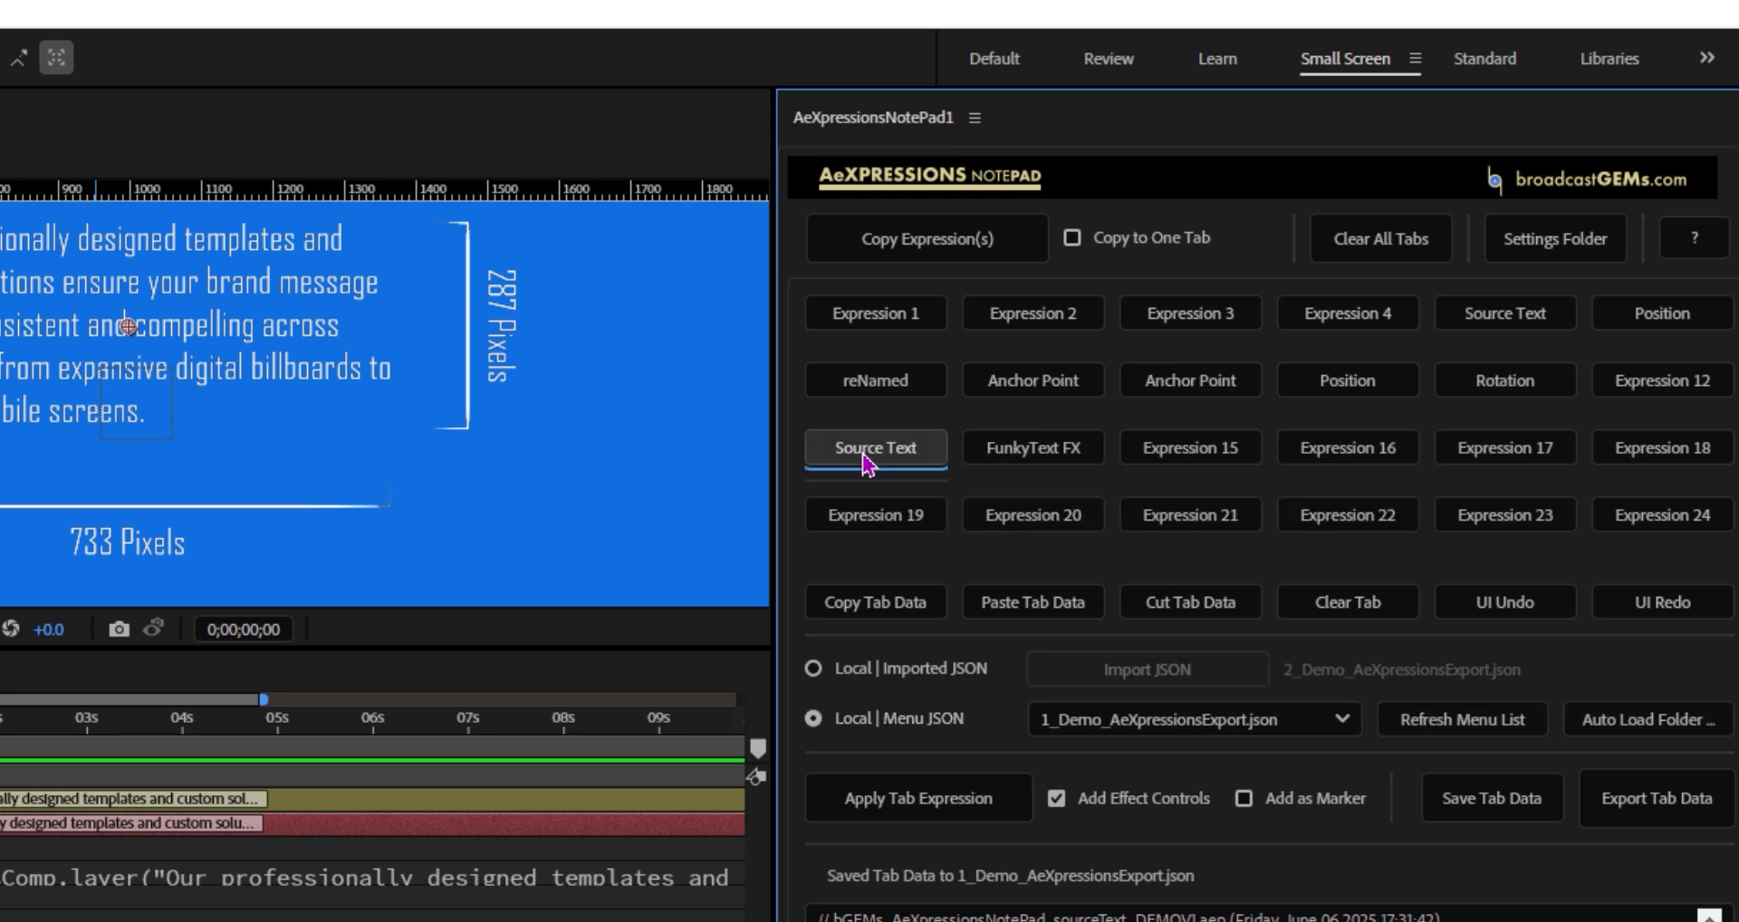
{"action": "left_click", "coordinate": [892, 603]}
{"action": "left_click", "coordinate": [884, 670]}
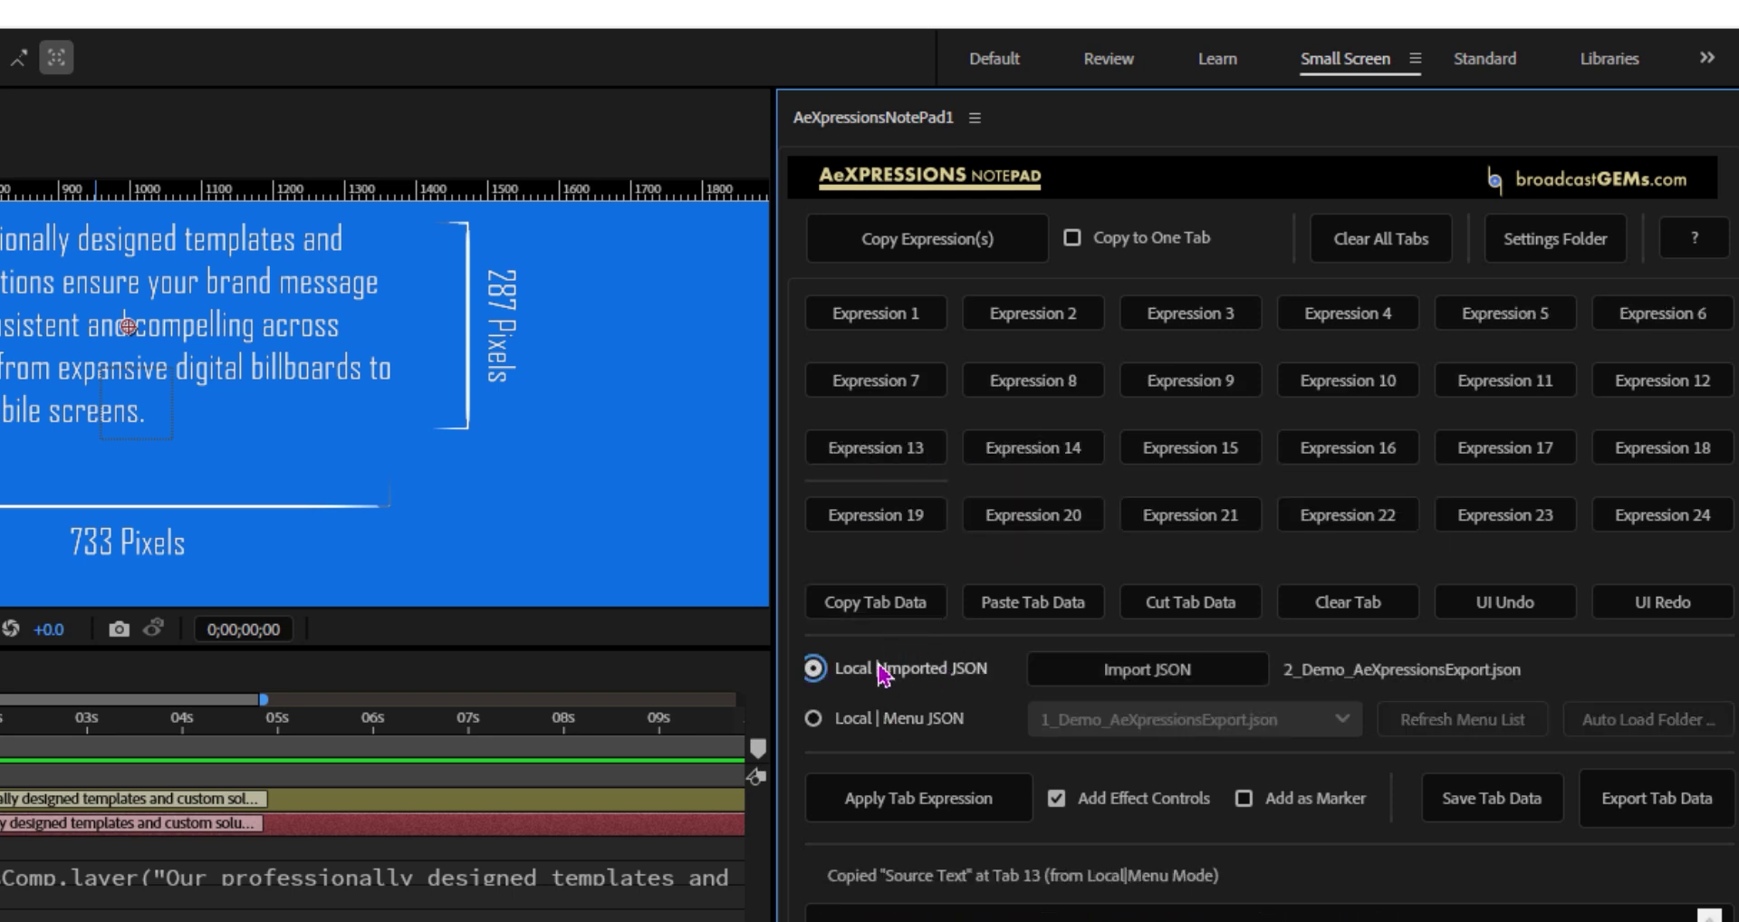
{"action": "left_click", "coordinate": [980, 605]}
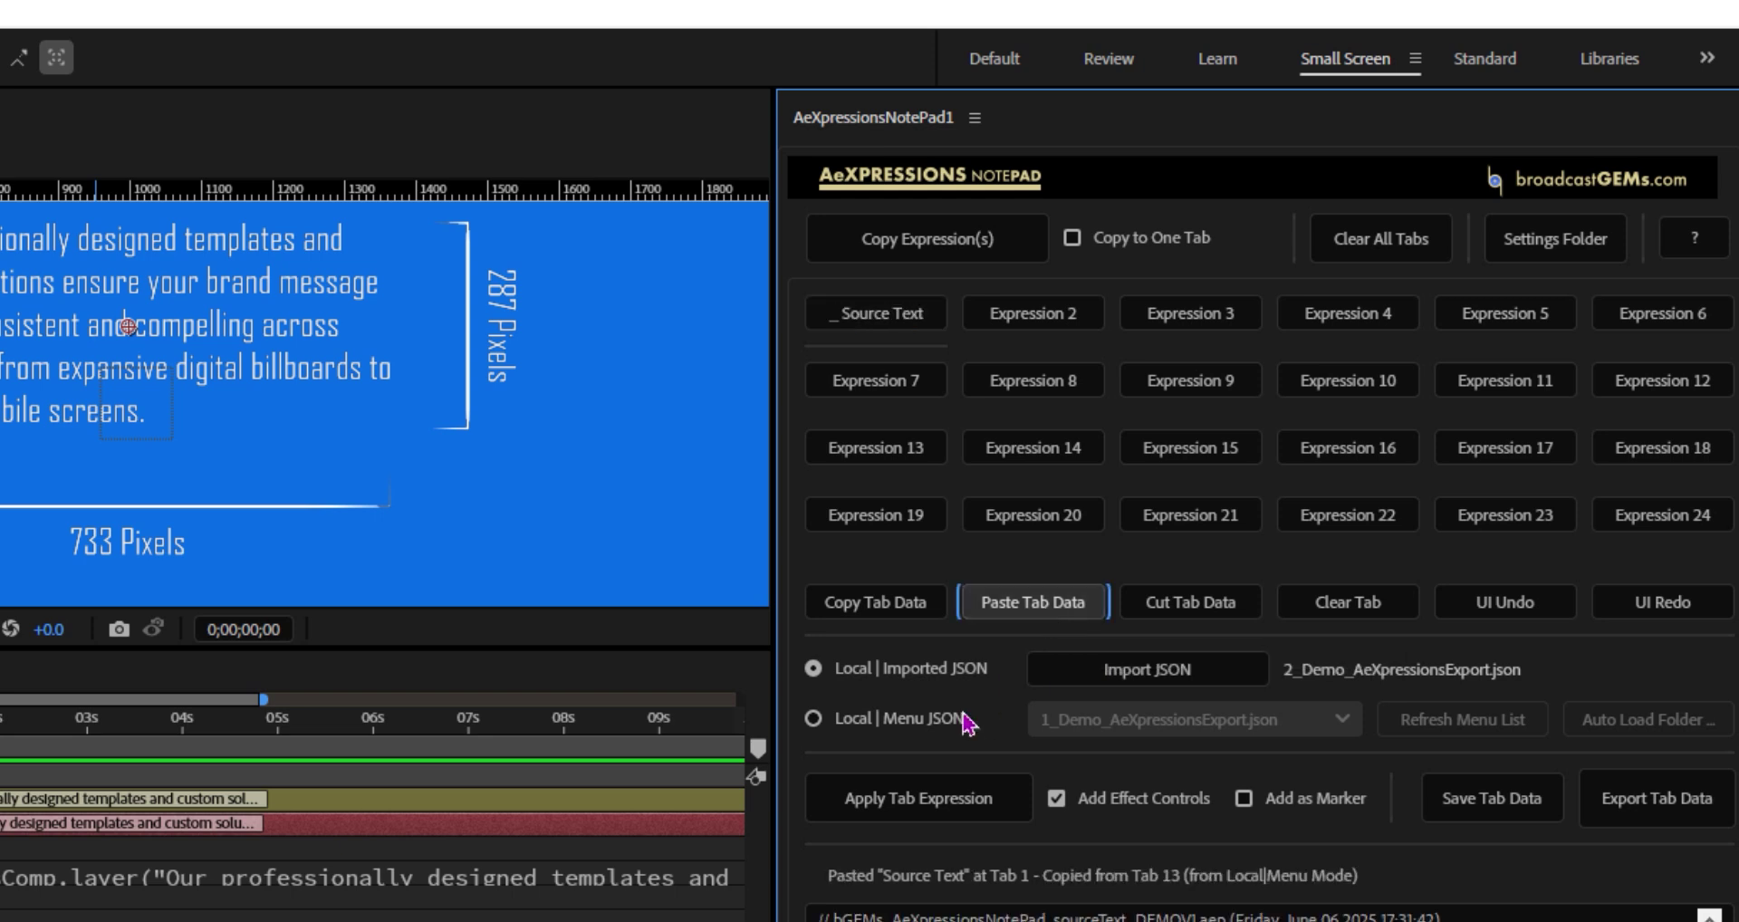
Copy the Local | Menu JSON mode's tab 8 Anchor Point data into the Local | Imported JSON mode's Expression 2 tab, and save the tab data
{"action": "left_click", "coordinate": [901, 721]}
{"action": "left_click", "coordinate": [911, 674]}
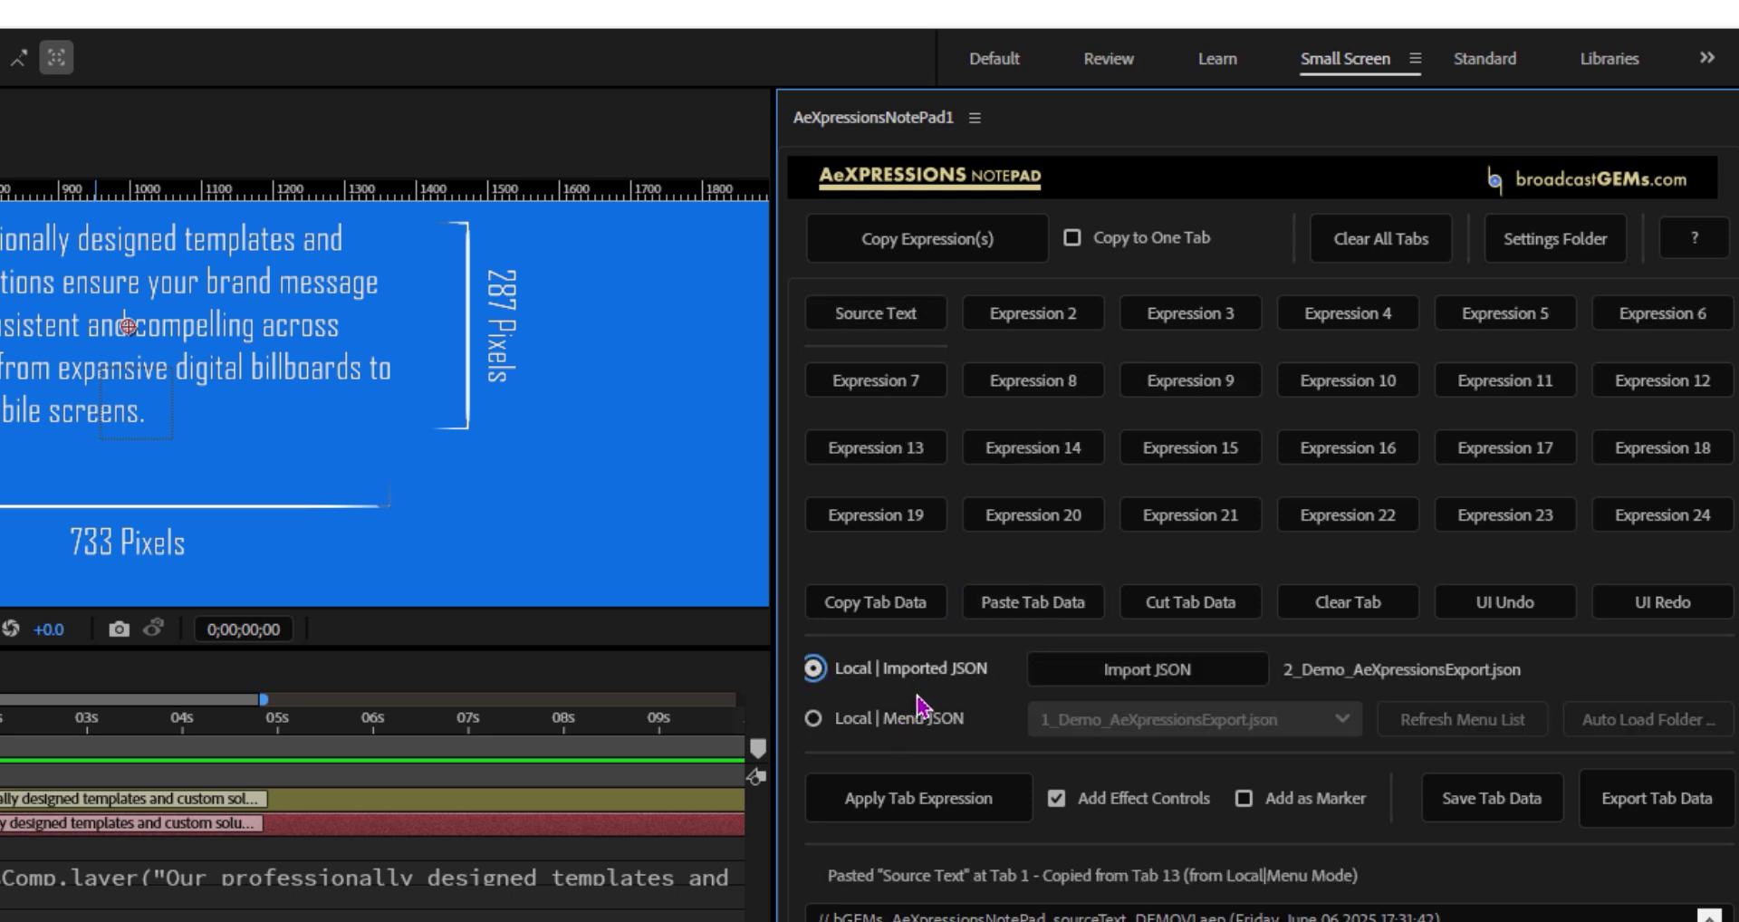
{"action": "left_click", "coordinate": [886, 722]}
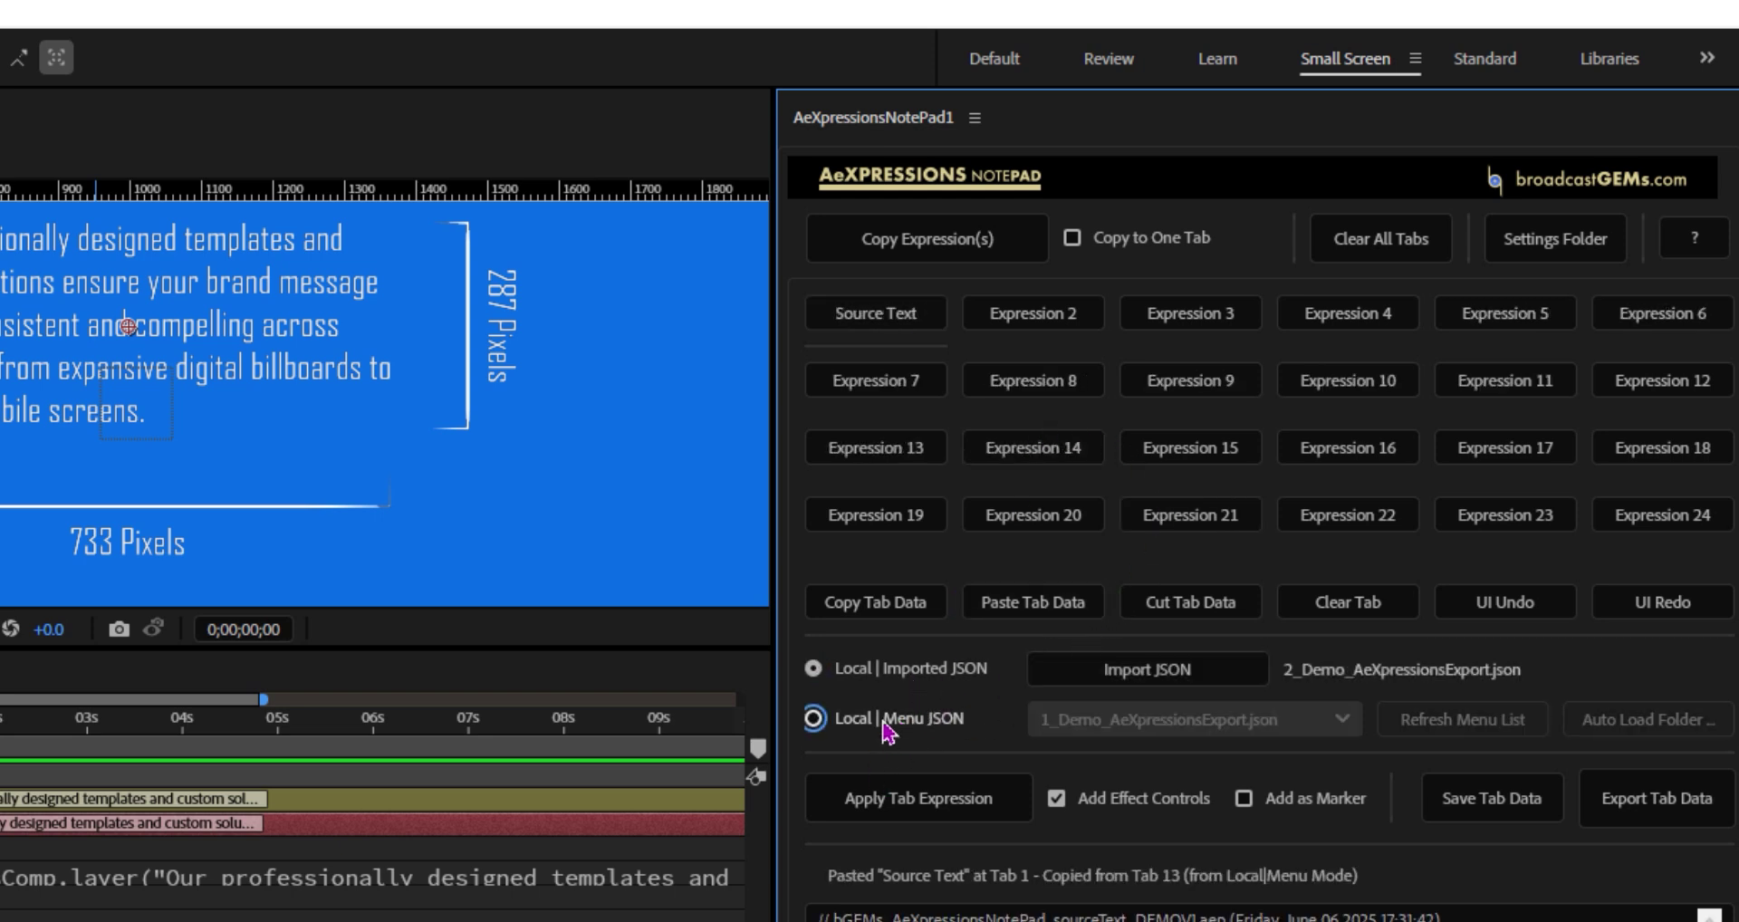
{"action": "left_click", "coordinate": [1032, 399]}
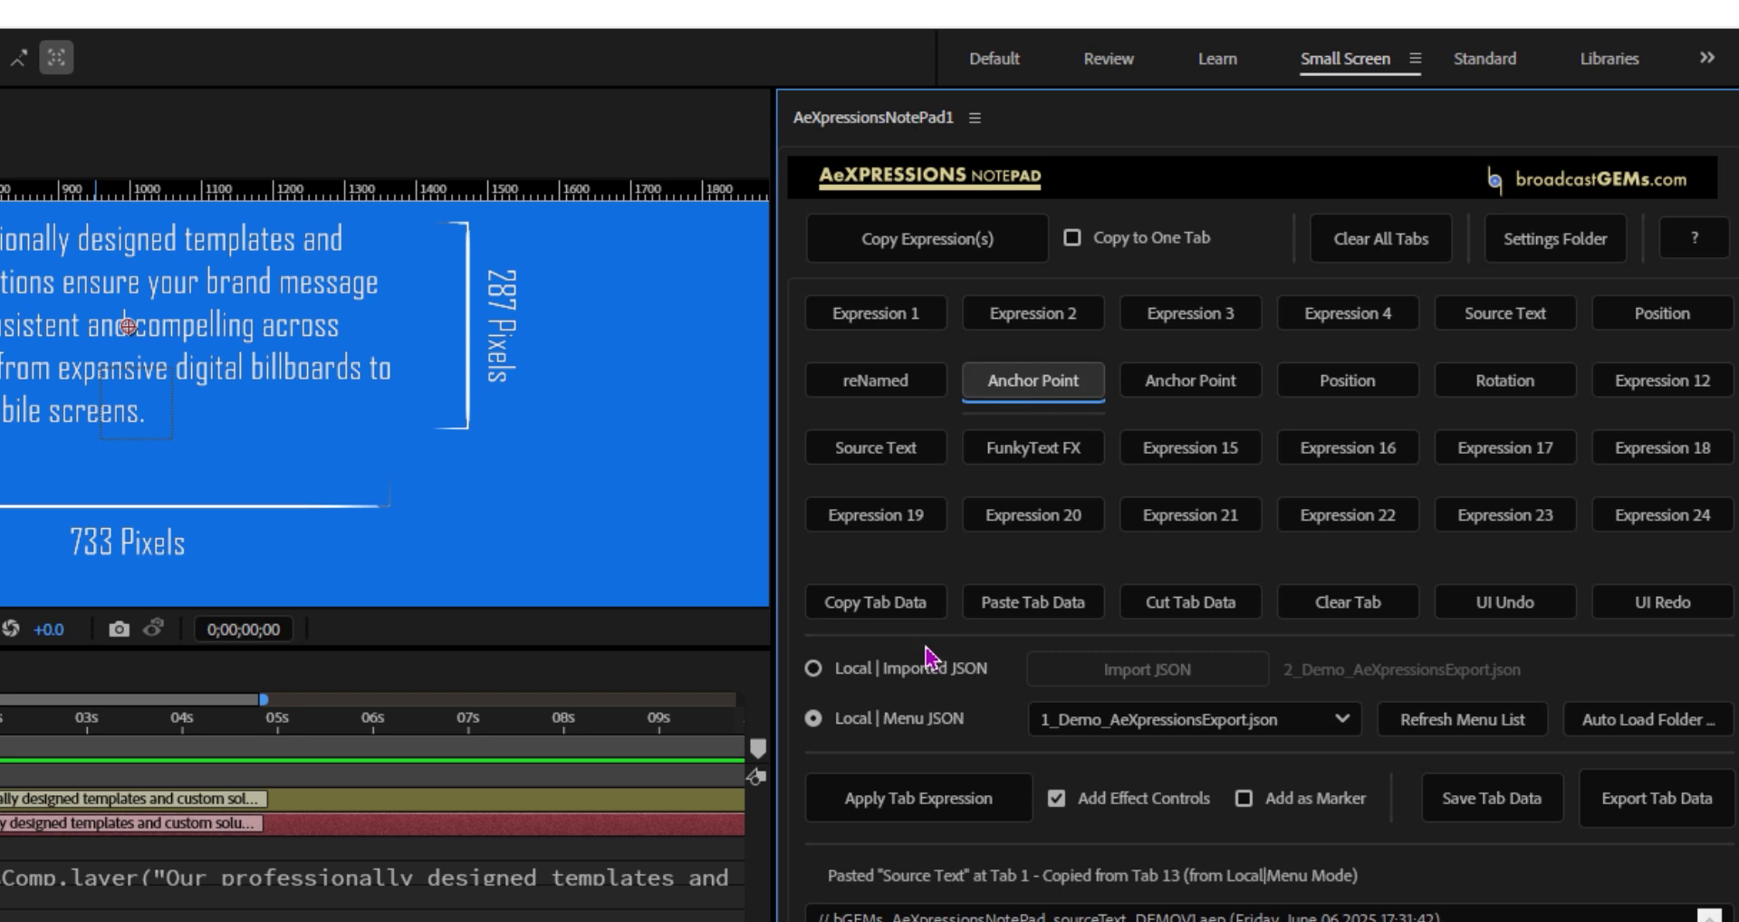
{"action": "left_click", "coordinate": [892, 602]}
{"action": "left_click", "coordinate": [908, 675]}
{"action": "left_click", "coordinate": [1078, 328]}
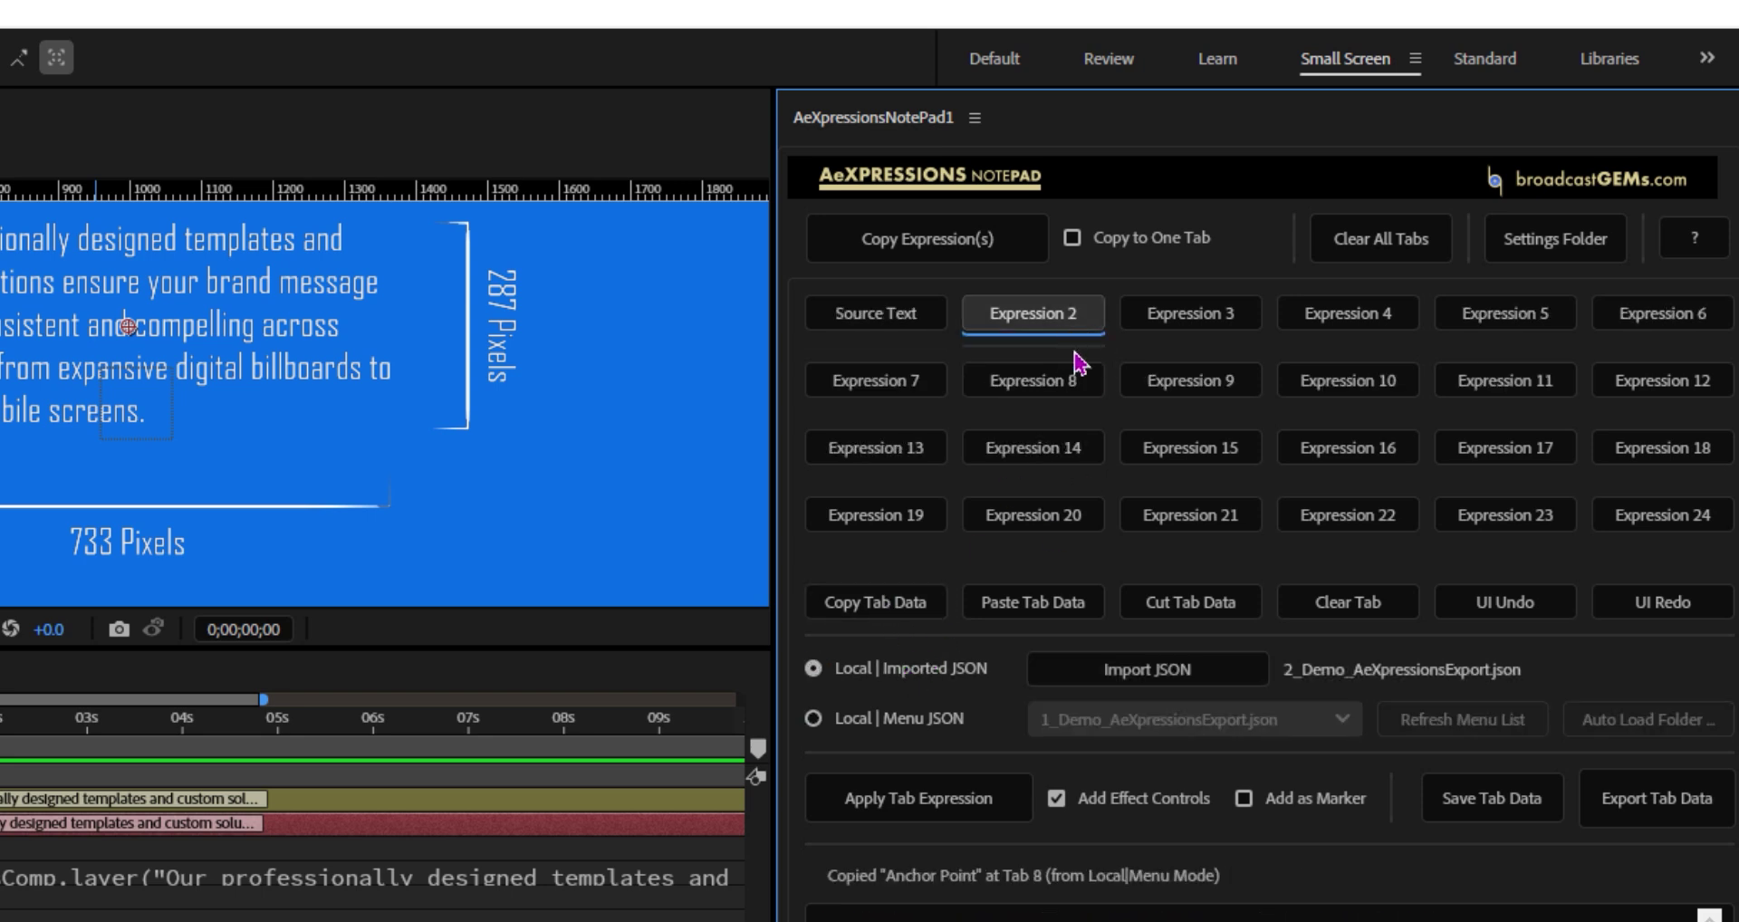
{"action": "left_click", "coordinate": [1048, 612]}
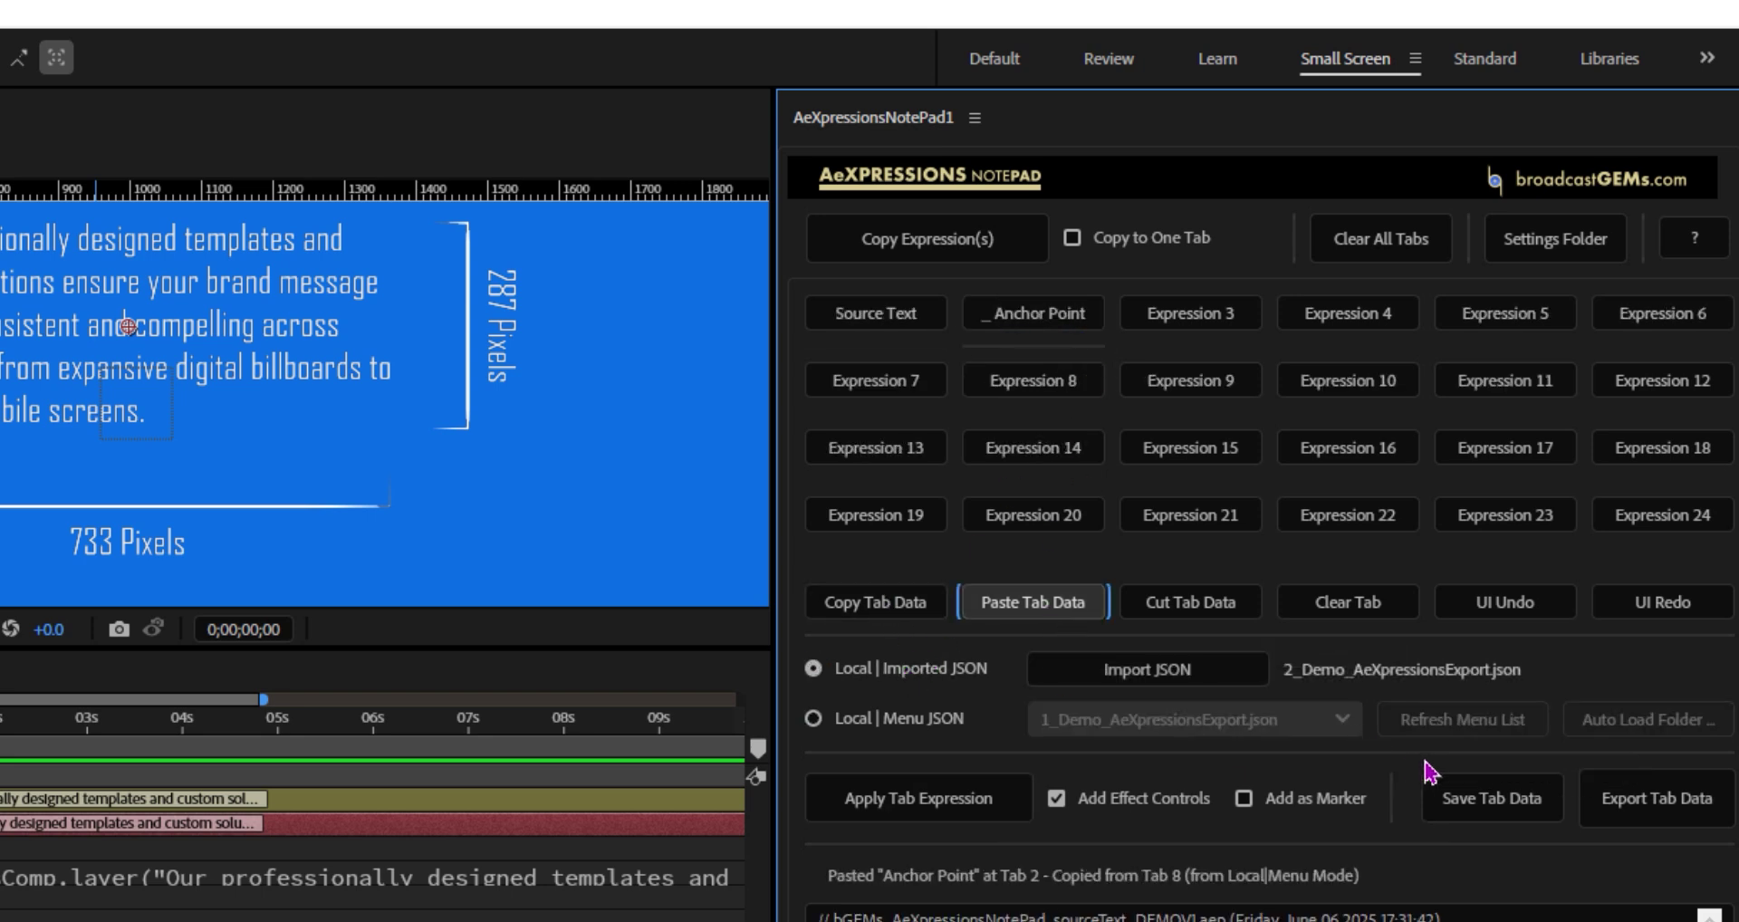
{"action": "left_click", "coordinate": [1482, 790]}
Switch to Local | Menu JSON mode and clear the Source Text tab in slot 13
{"action": "left_click", "coordinate": [835, 719]}
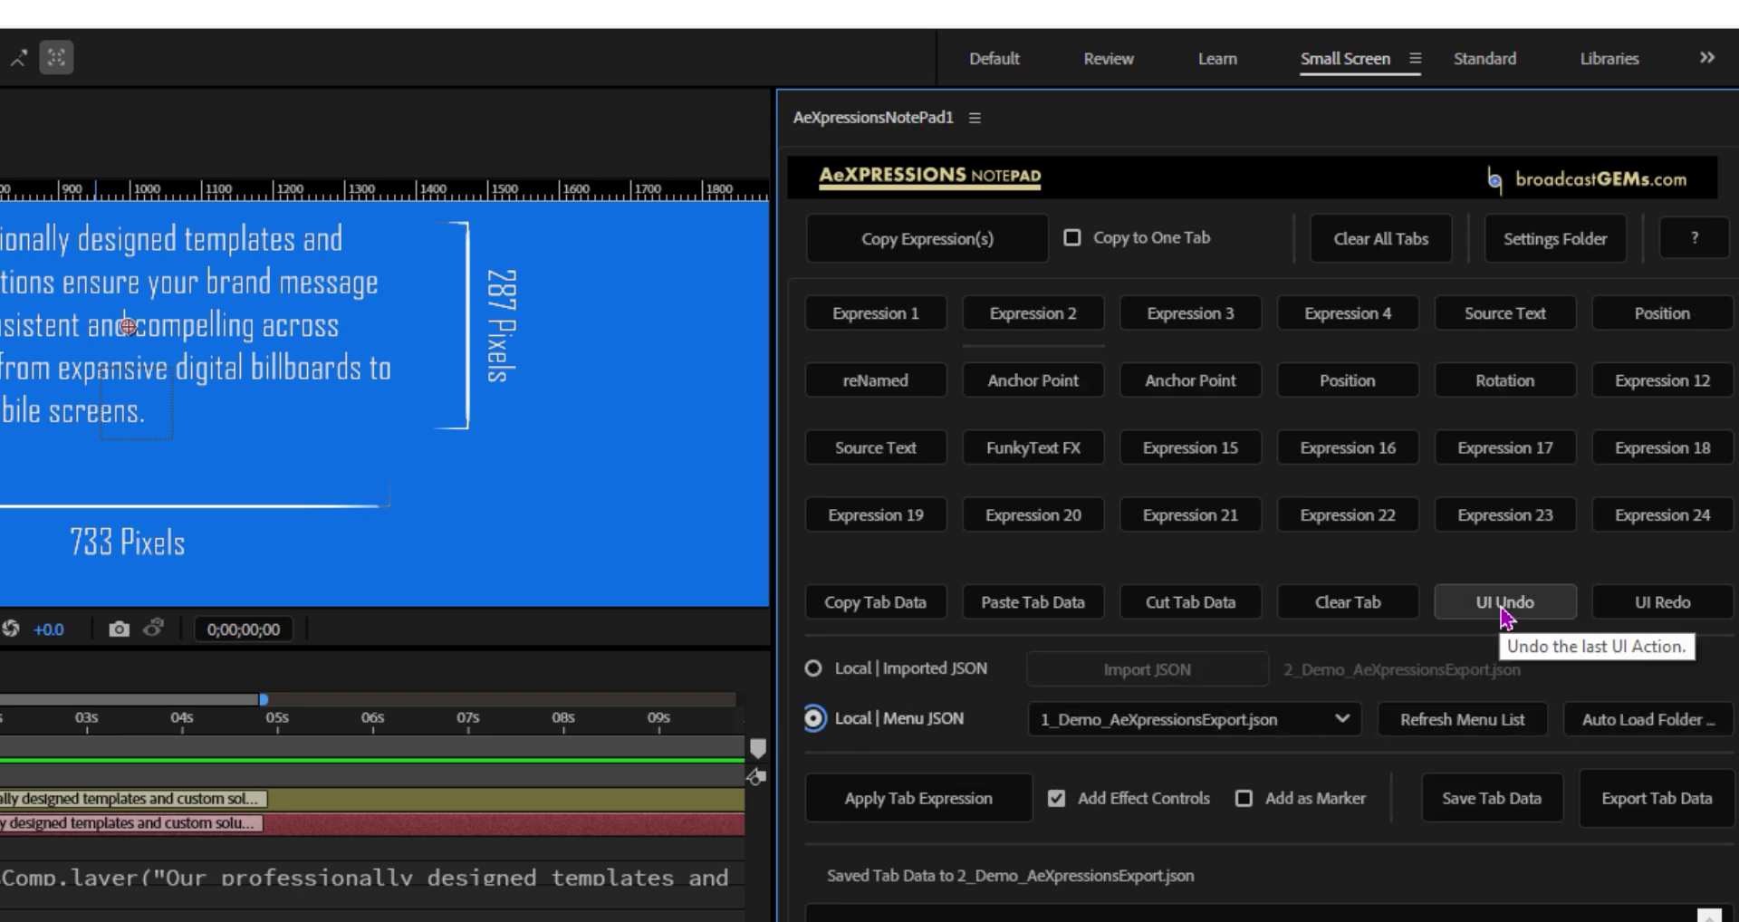
{"action": "left_click", "coordinate": [912, 450]}
{"action": "left_click", "coordinate": [1339, 601]}
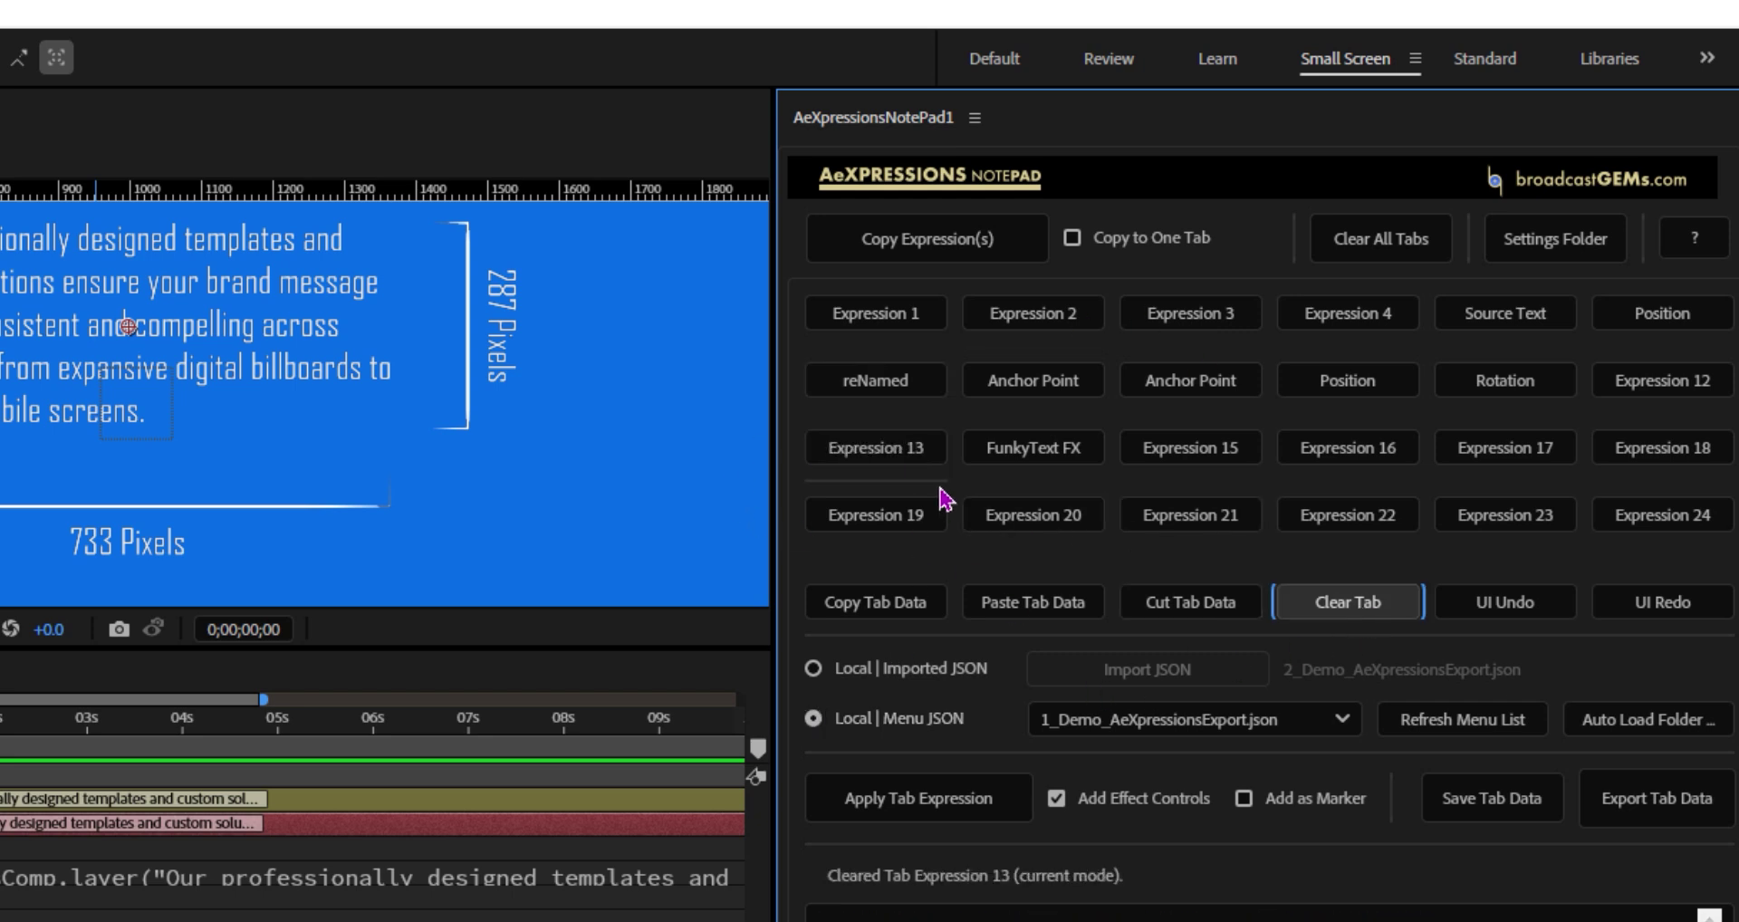
Undo the clearing of tab 13, redo it, and undo it again
{"action": "left_click", "coordinate": [1505, 603]}
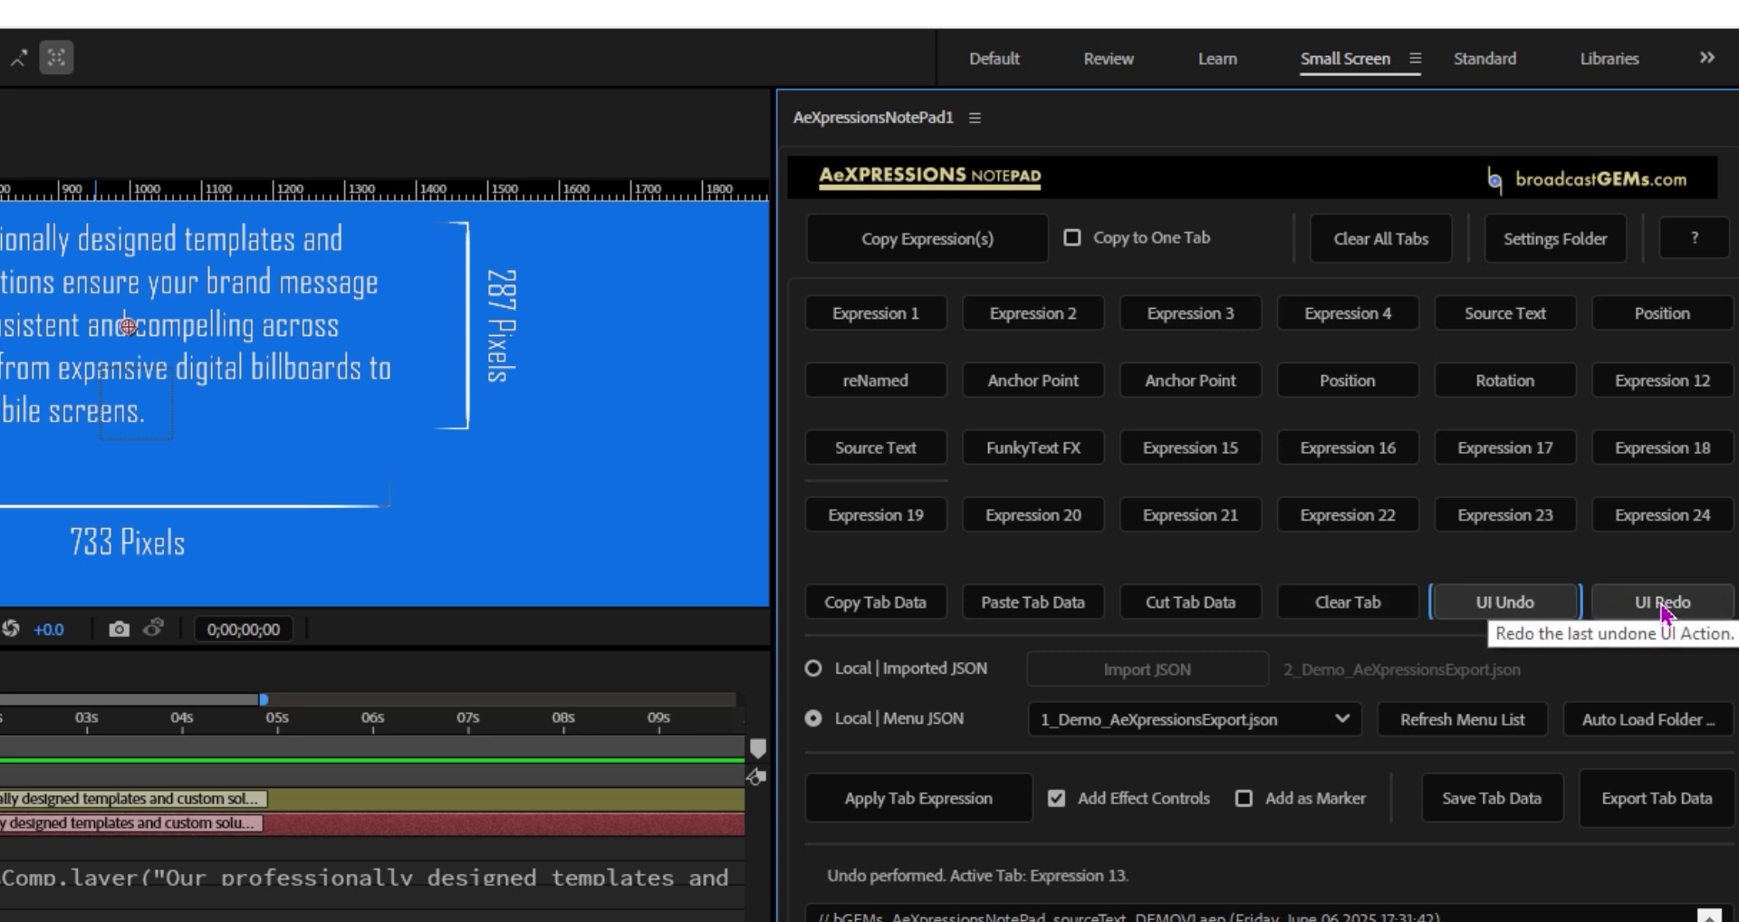
{"action": "left_click", "coordinate": [1665, 615]}
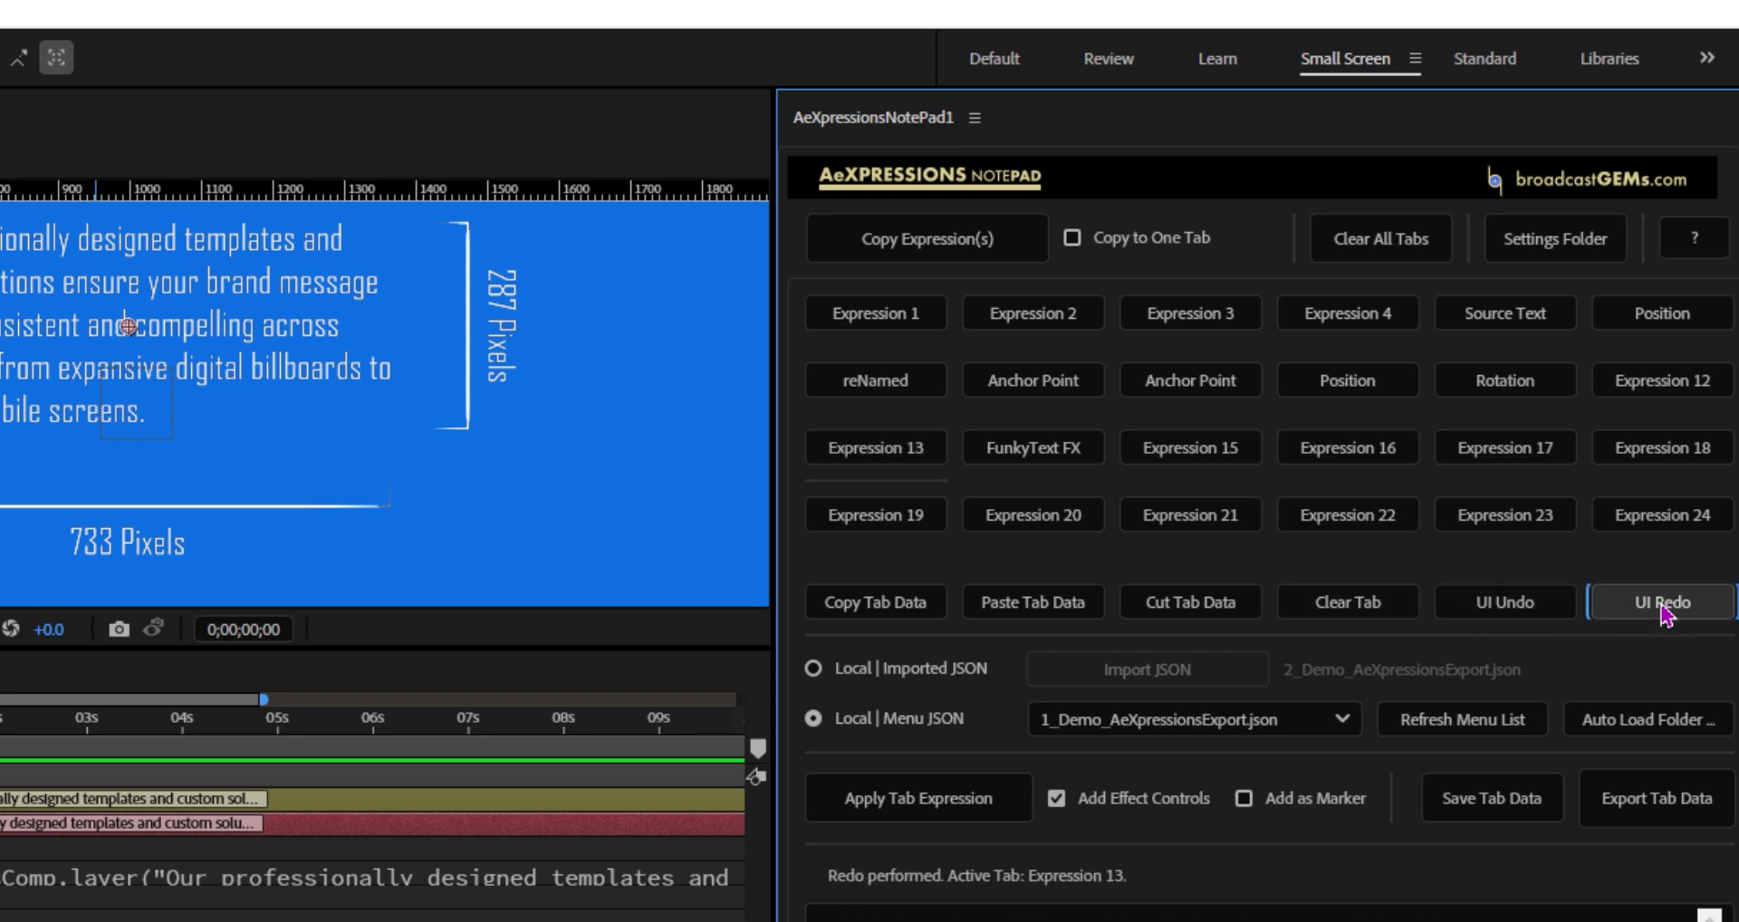
{"action": "left_click", "coordinate": [1485, 614]}
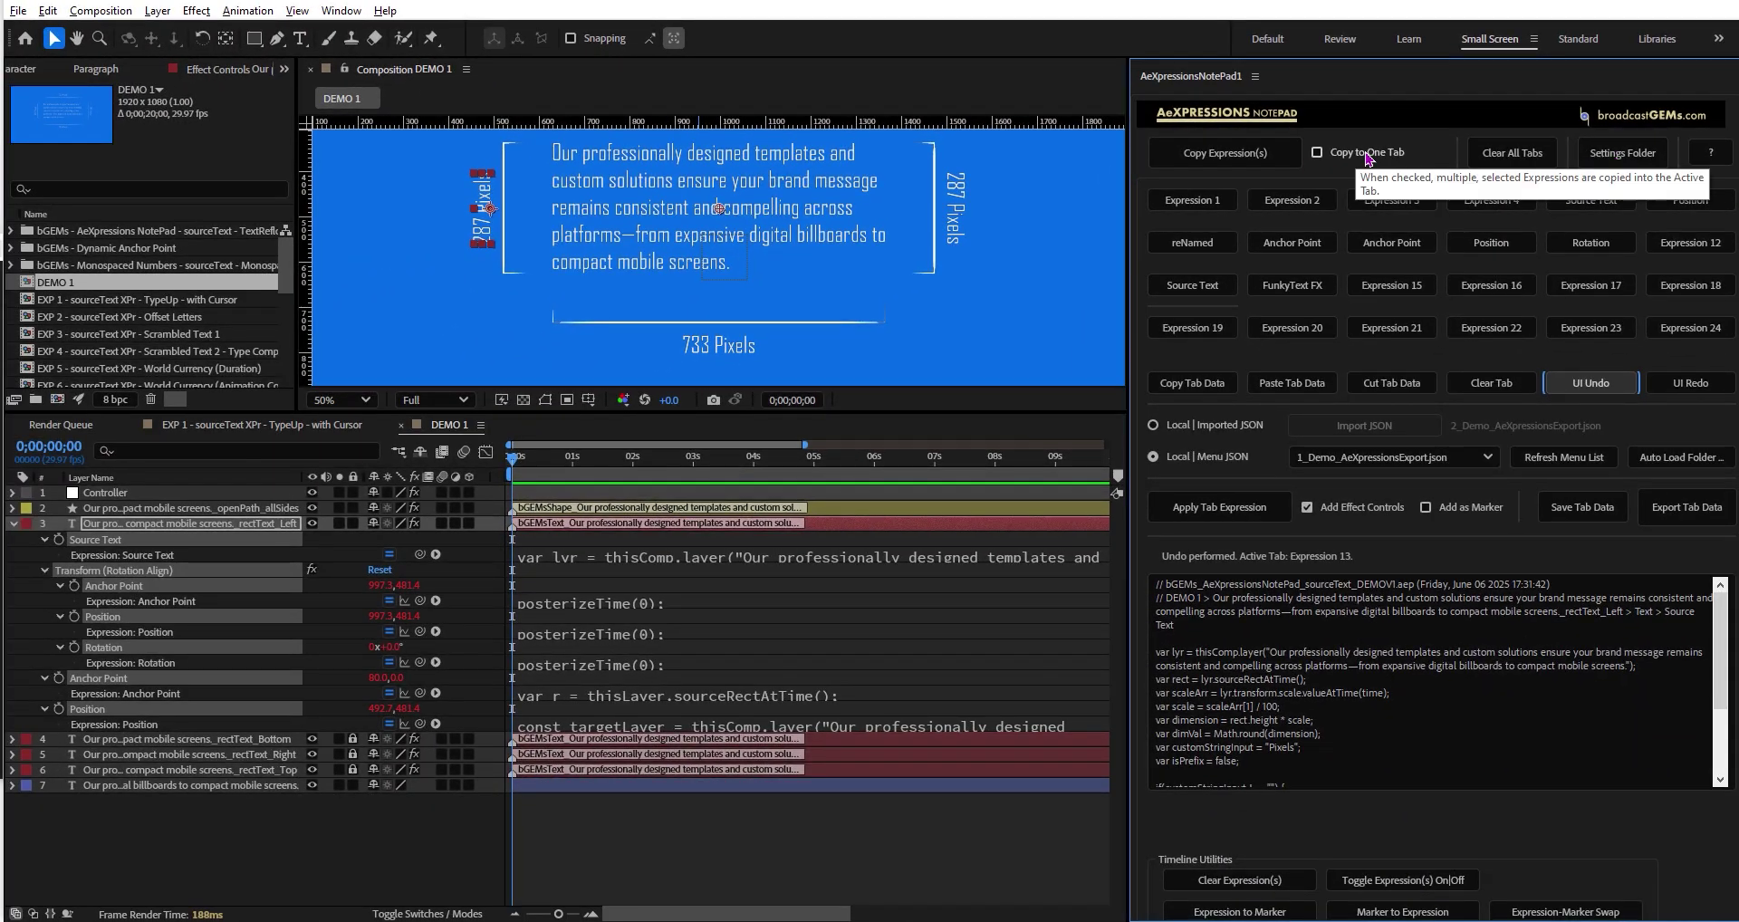
Open the NotePad help and read the IMPORTANT Settings Folder, Tabs & Expression Management and End User License Agreement topics
{"action": "left_click", "coordinate": [1718, 153]}
{"action": "left_click", "coordinate": [638, 298]}
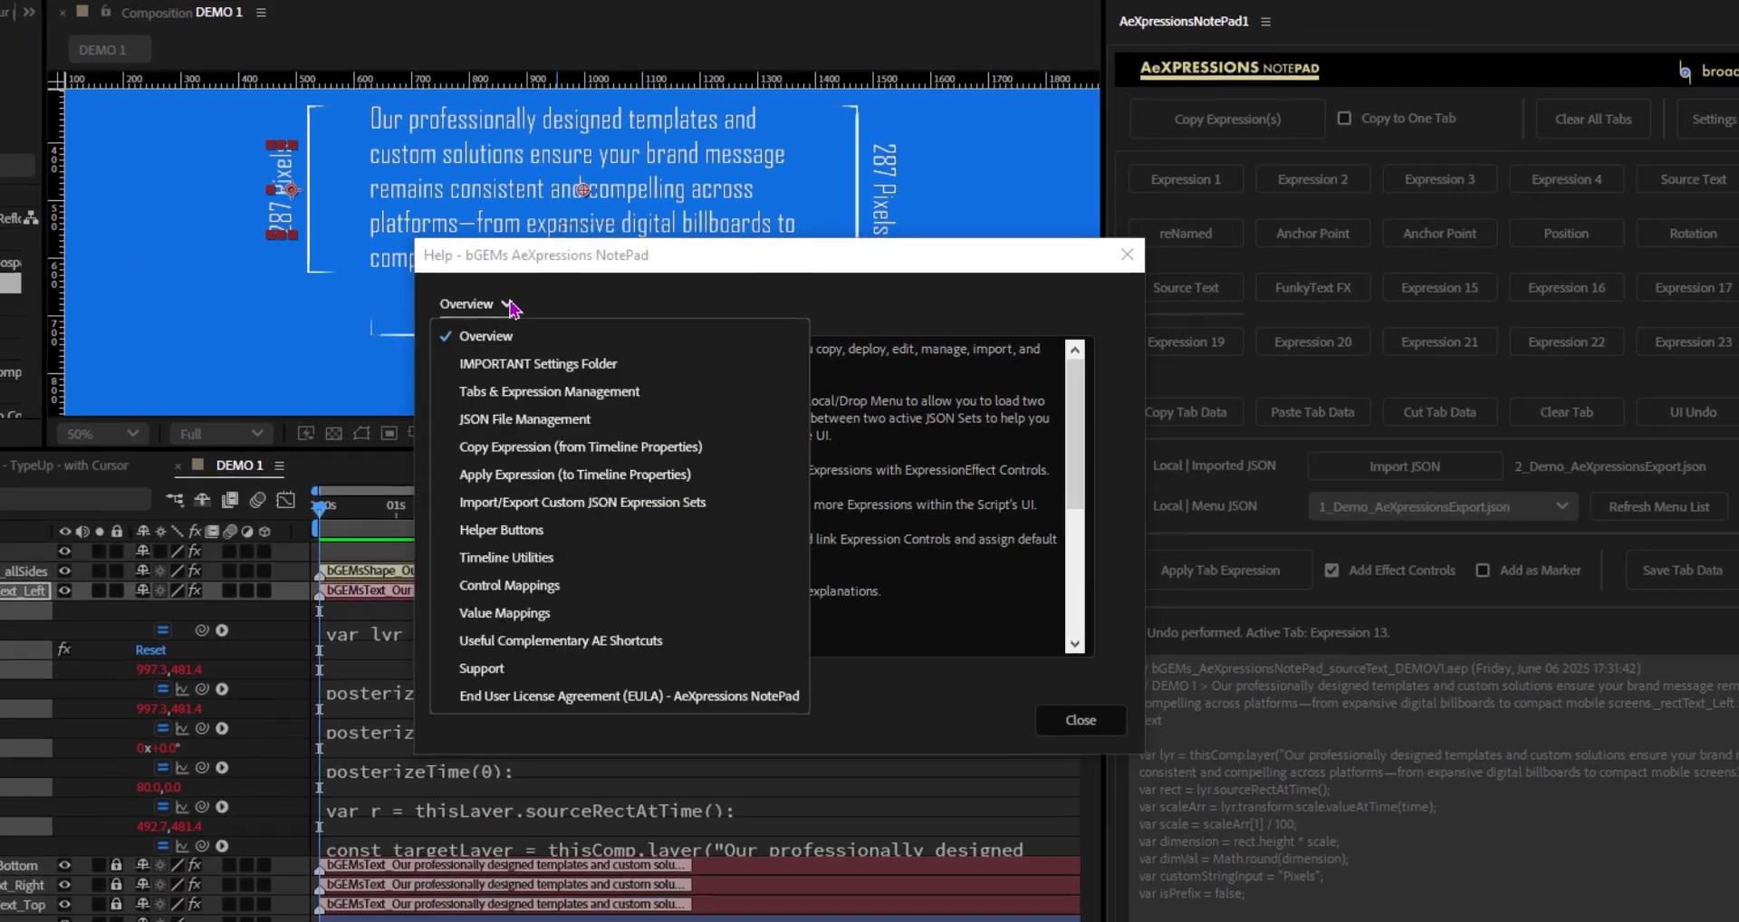
{"action": "left_click", "coordinate": [510, 365]}
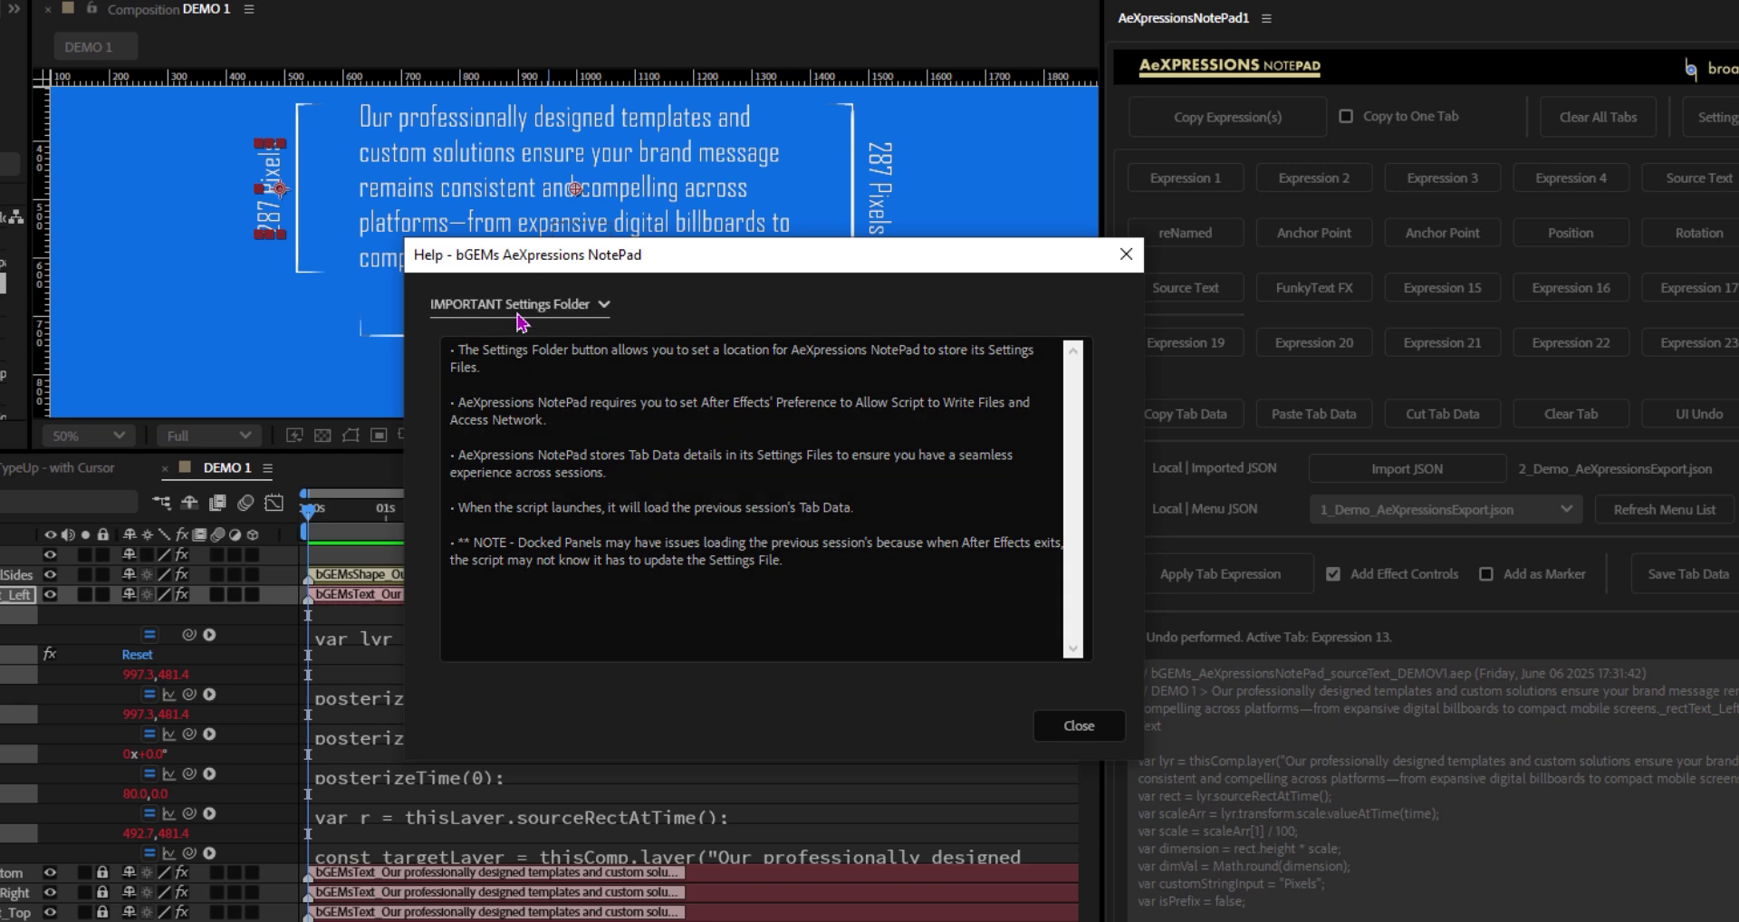
{"action": "left_click", "coordinate": [518, 304]}
{"action": "left_click", "coordinate": [511, 392]}
{"action": "left_click", "coordinate": [541, 306]}
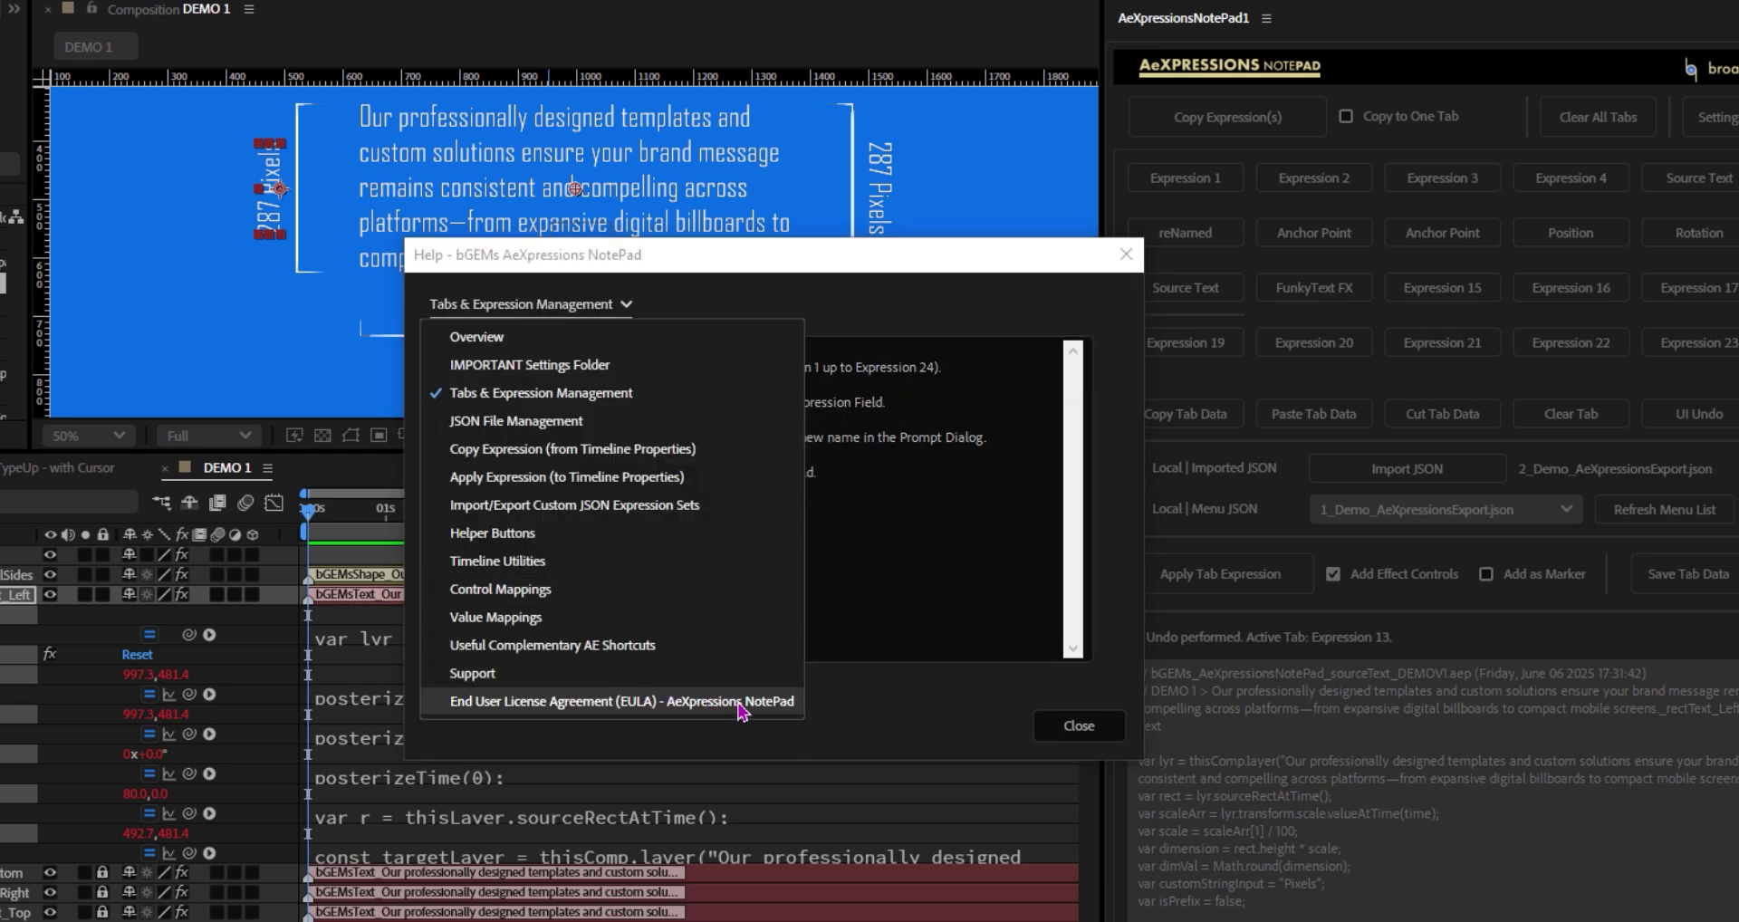
{"action": "left_click", "coordinate": [563, 709]}
{"action": "scroll", "coordinate": [922, 452], "scroll_direction": "down", "scroll_amount": 3}
{"action": "scroll", "coordinate": [922, 451], "scroll_direction": "up", "scroll_amount": 3}
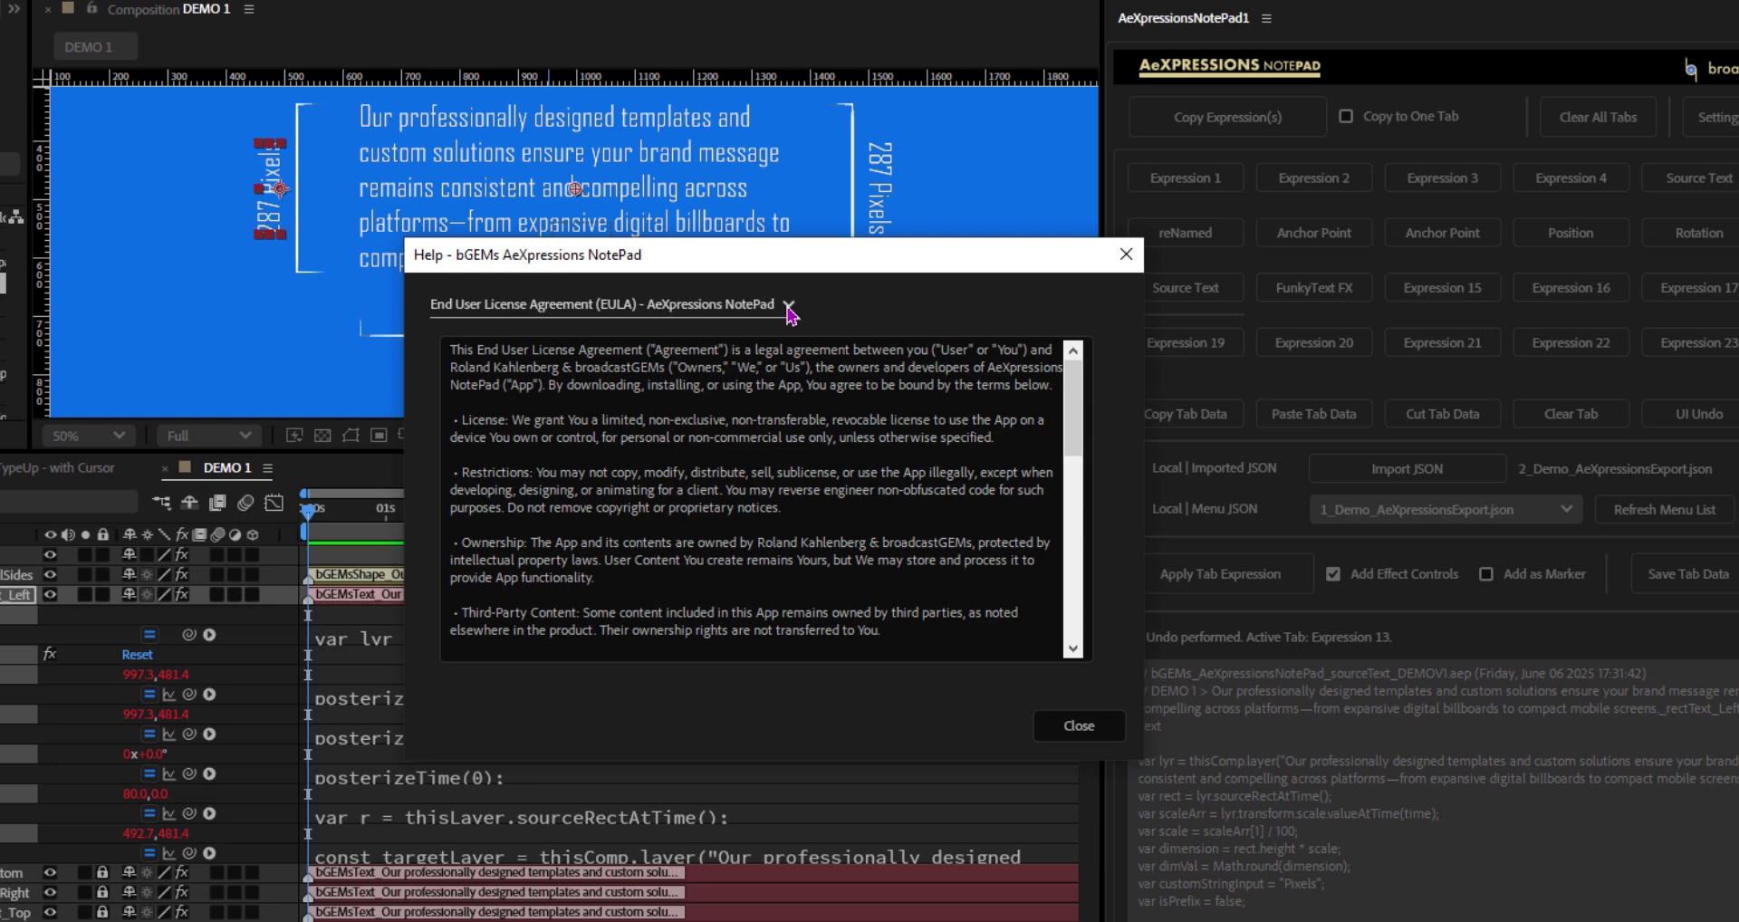
Read the Timeline Utilities and JSON File Management help topics, and close the help window
{"action": "left_click", "coordinate": [789, 308]}
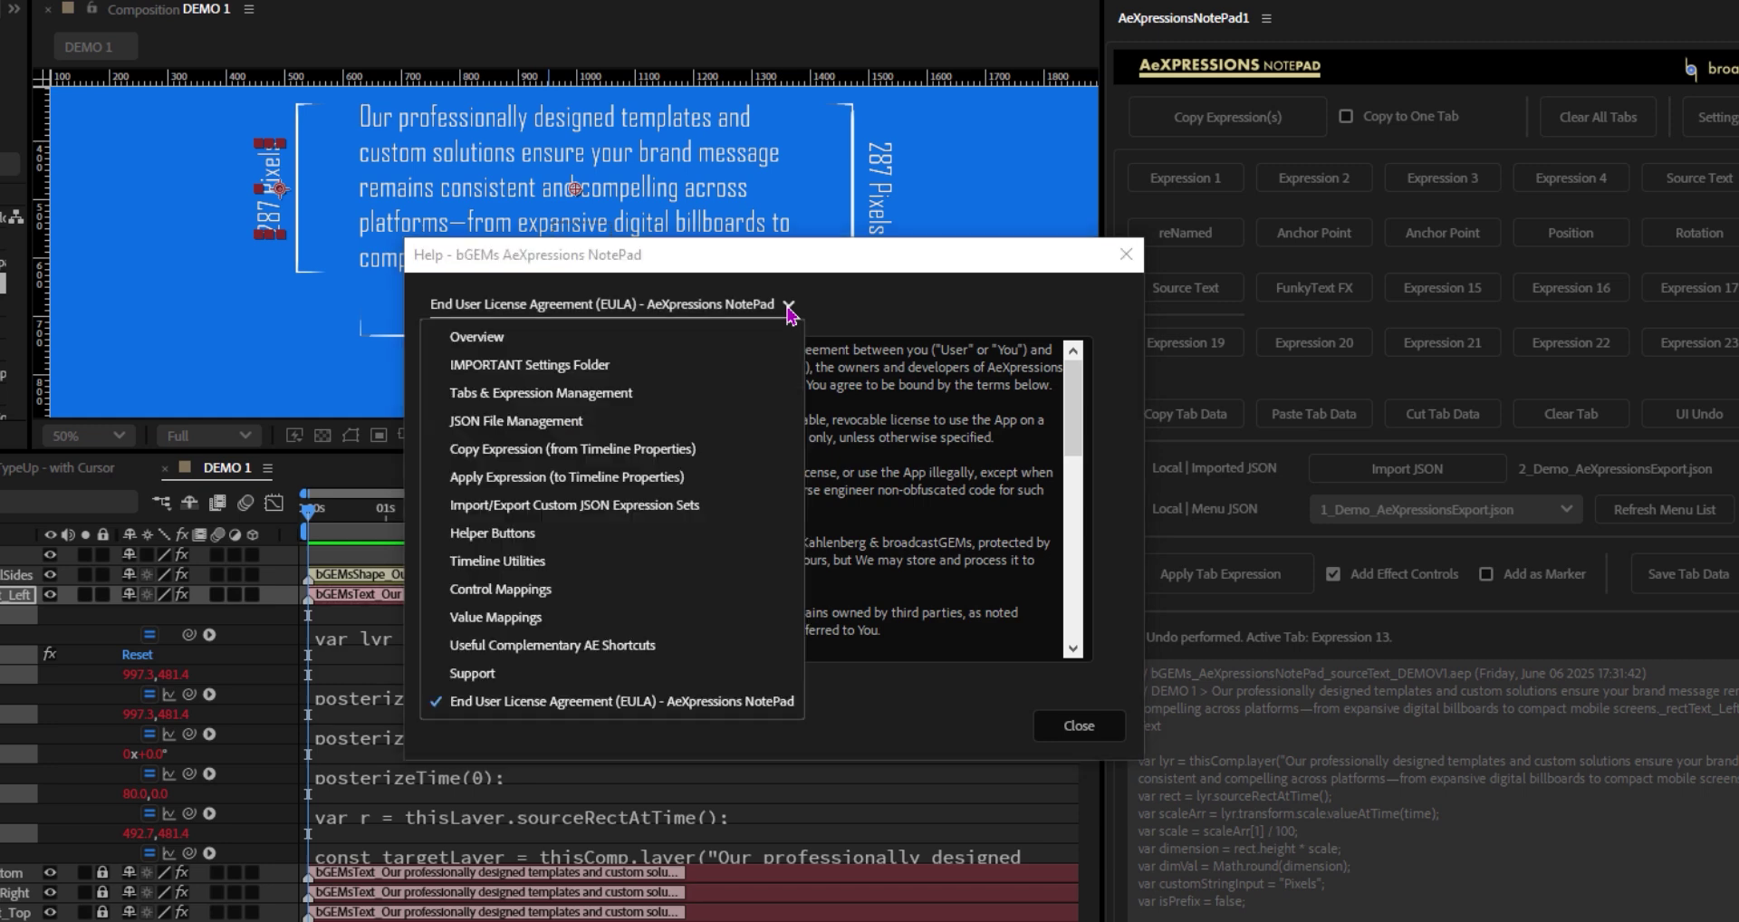
{"action": "left_click", "coordinate": [513, 563]}
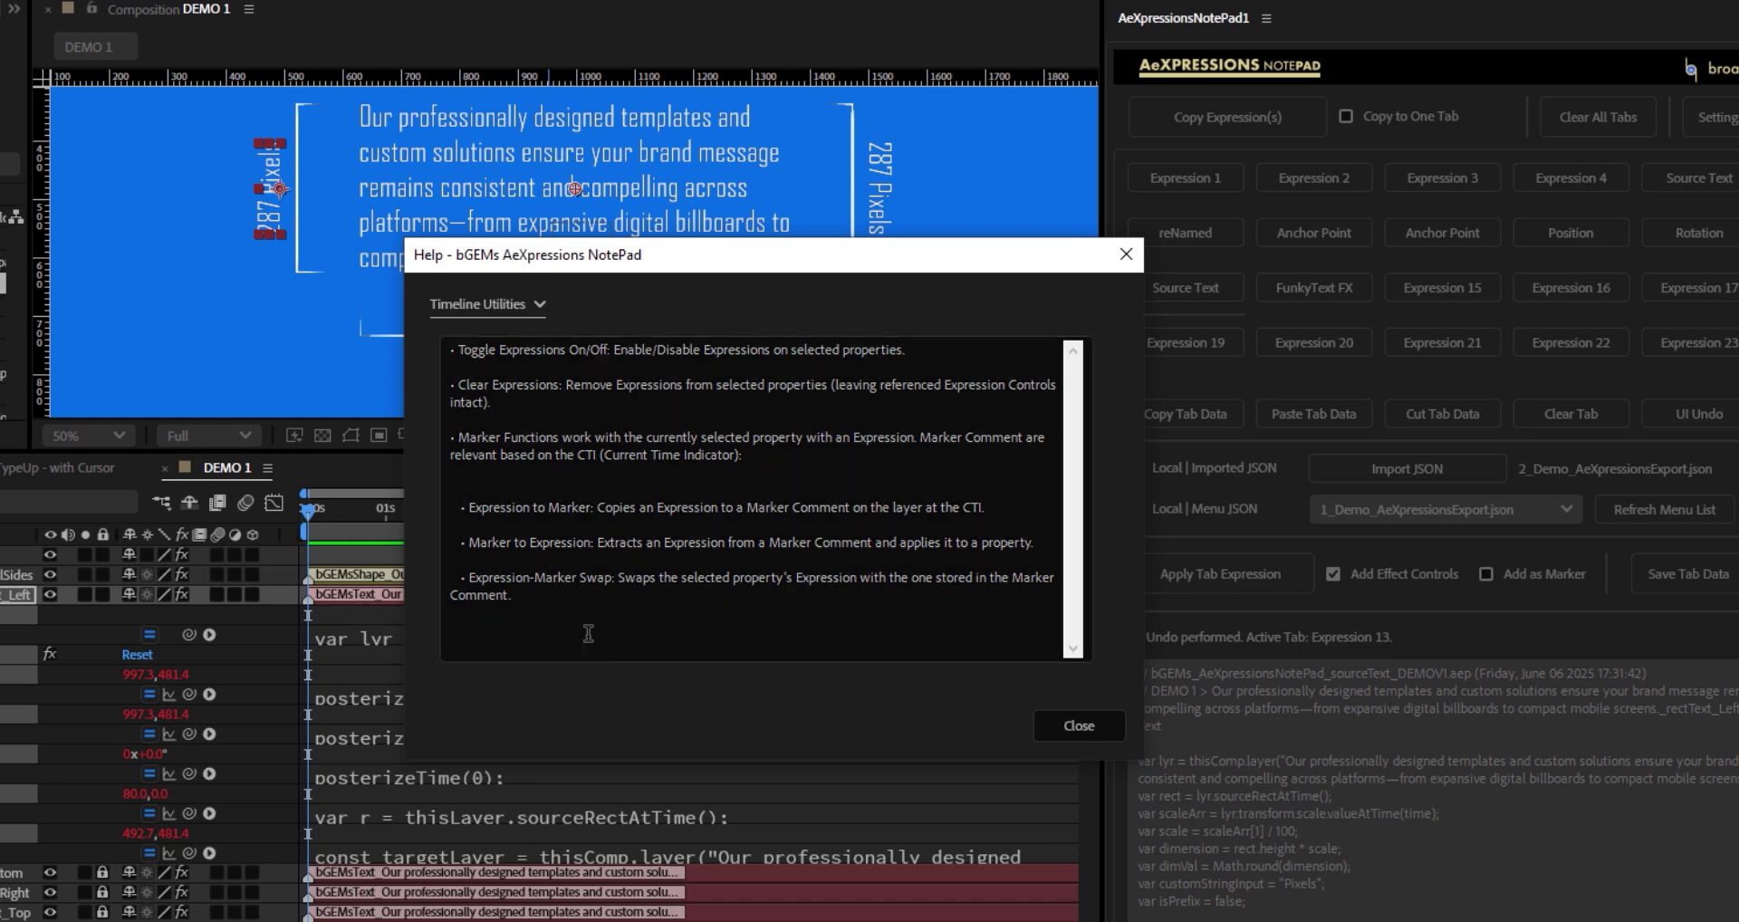
{"action": "left_click", "coordinate": [554, 306]}
{"action": "left_click", "coordinate": [521, 404]}
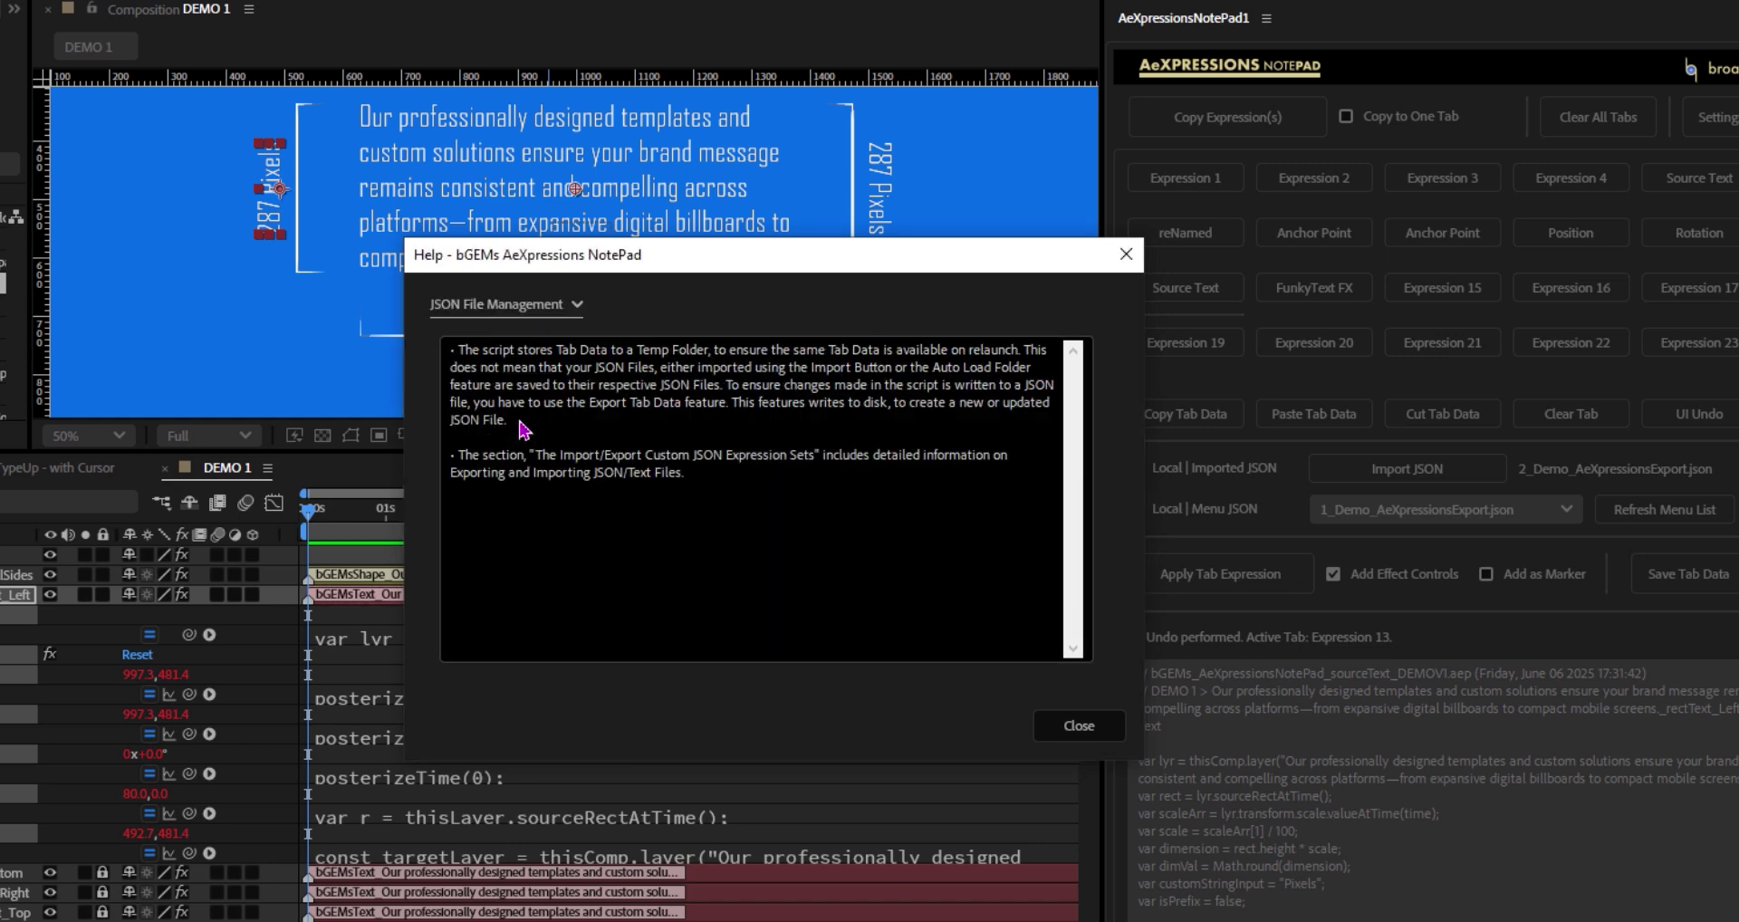
{"action": "left_click_drag", "start_coordinate": [950, 263], "coordinate": [1156, 249]}
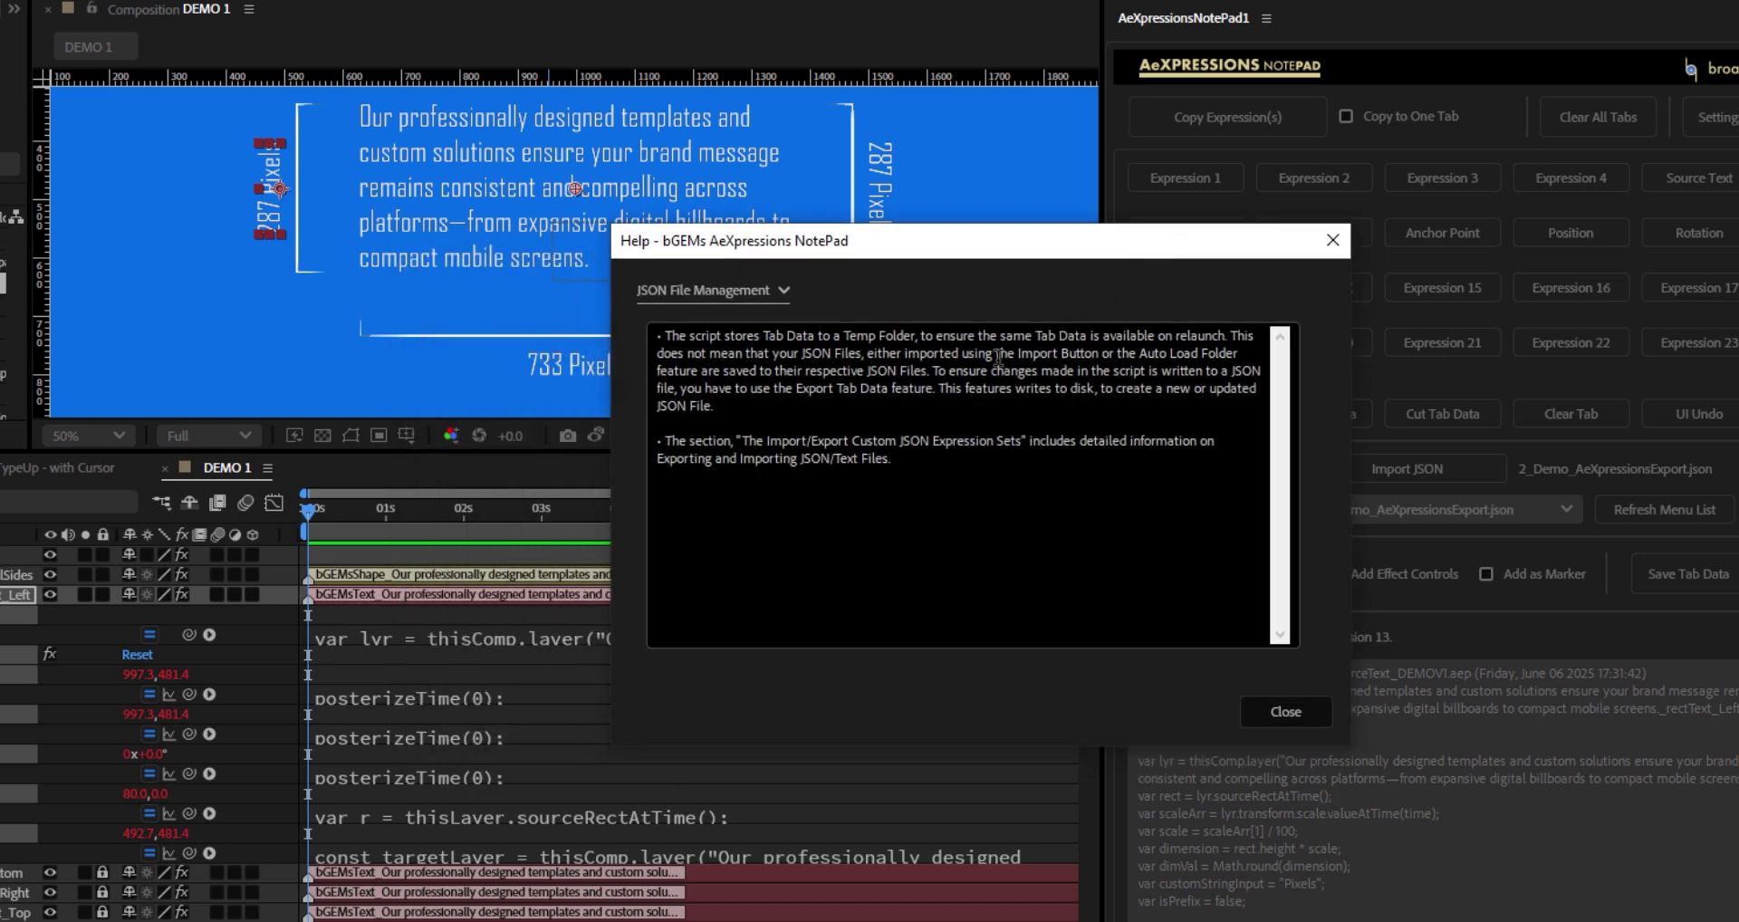
{"action": "left_click", "coordinate": [1300, 721]}
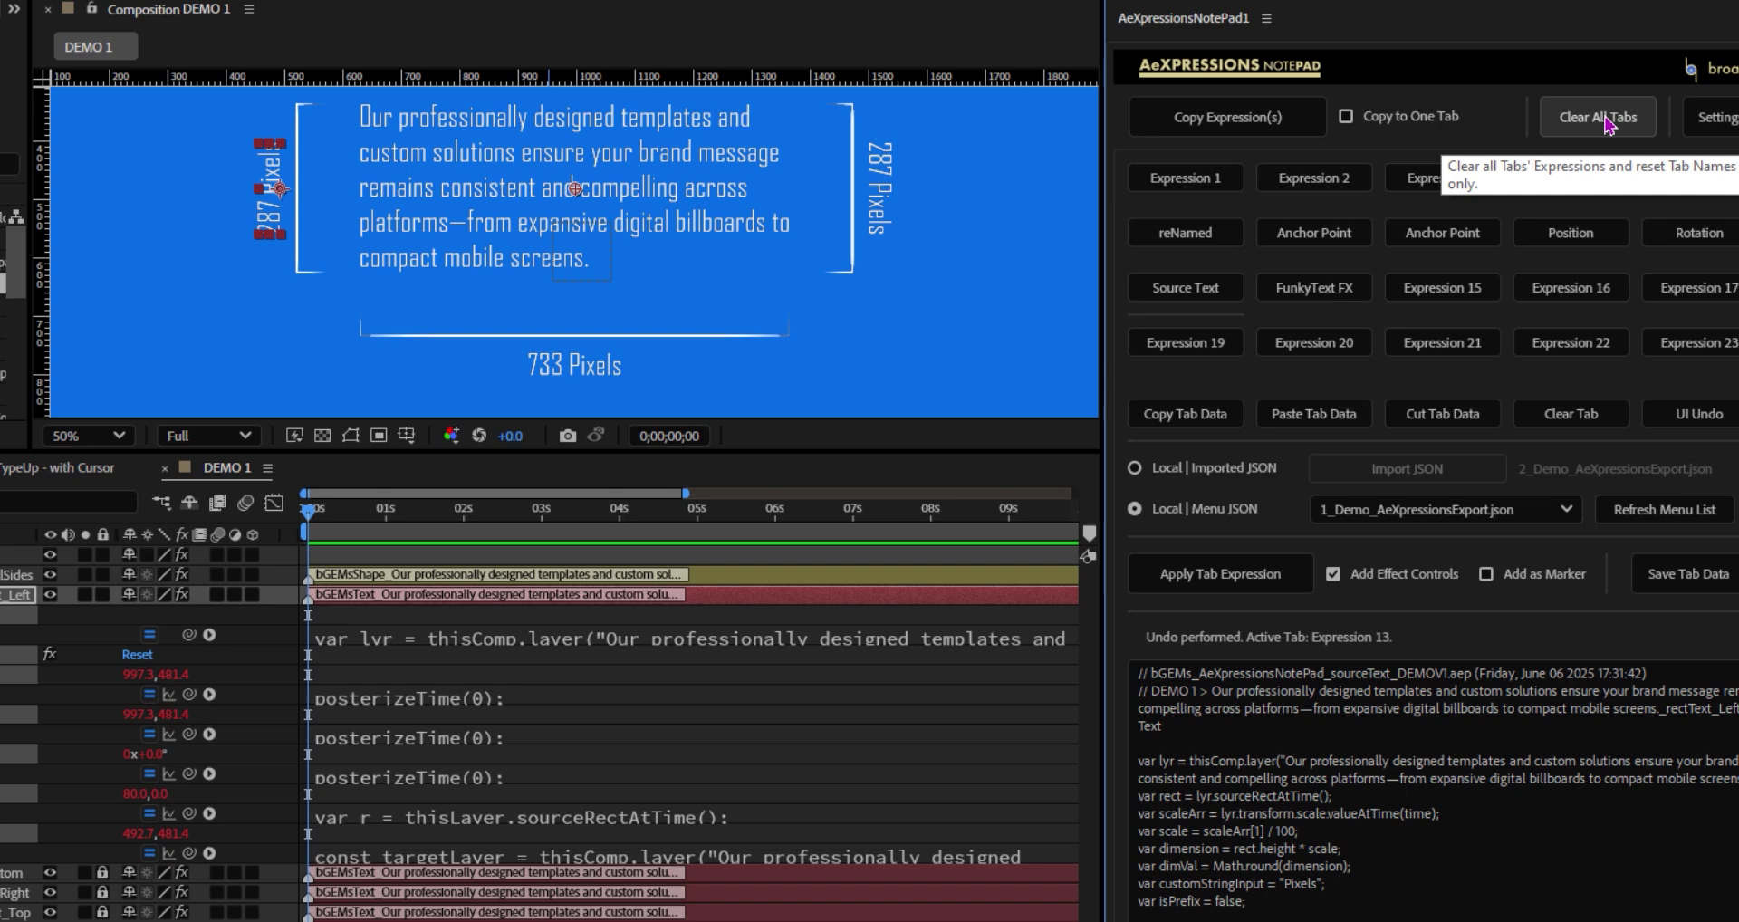
Clear all tabs in Local | Menu JSON and Local | Imported JSON modes, undo each clearing, and return to Local | Menu JSON mode
{"action": "left_click", "coordinate": [1608, 126]}
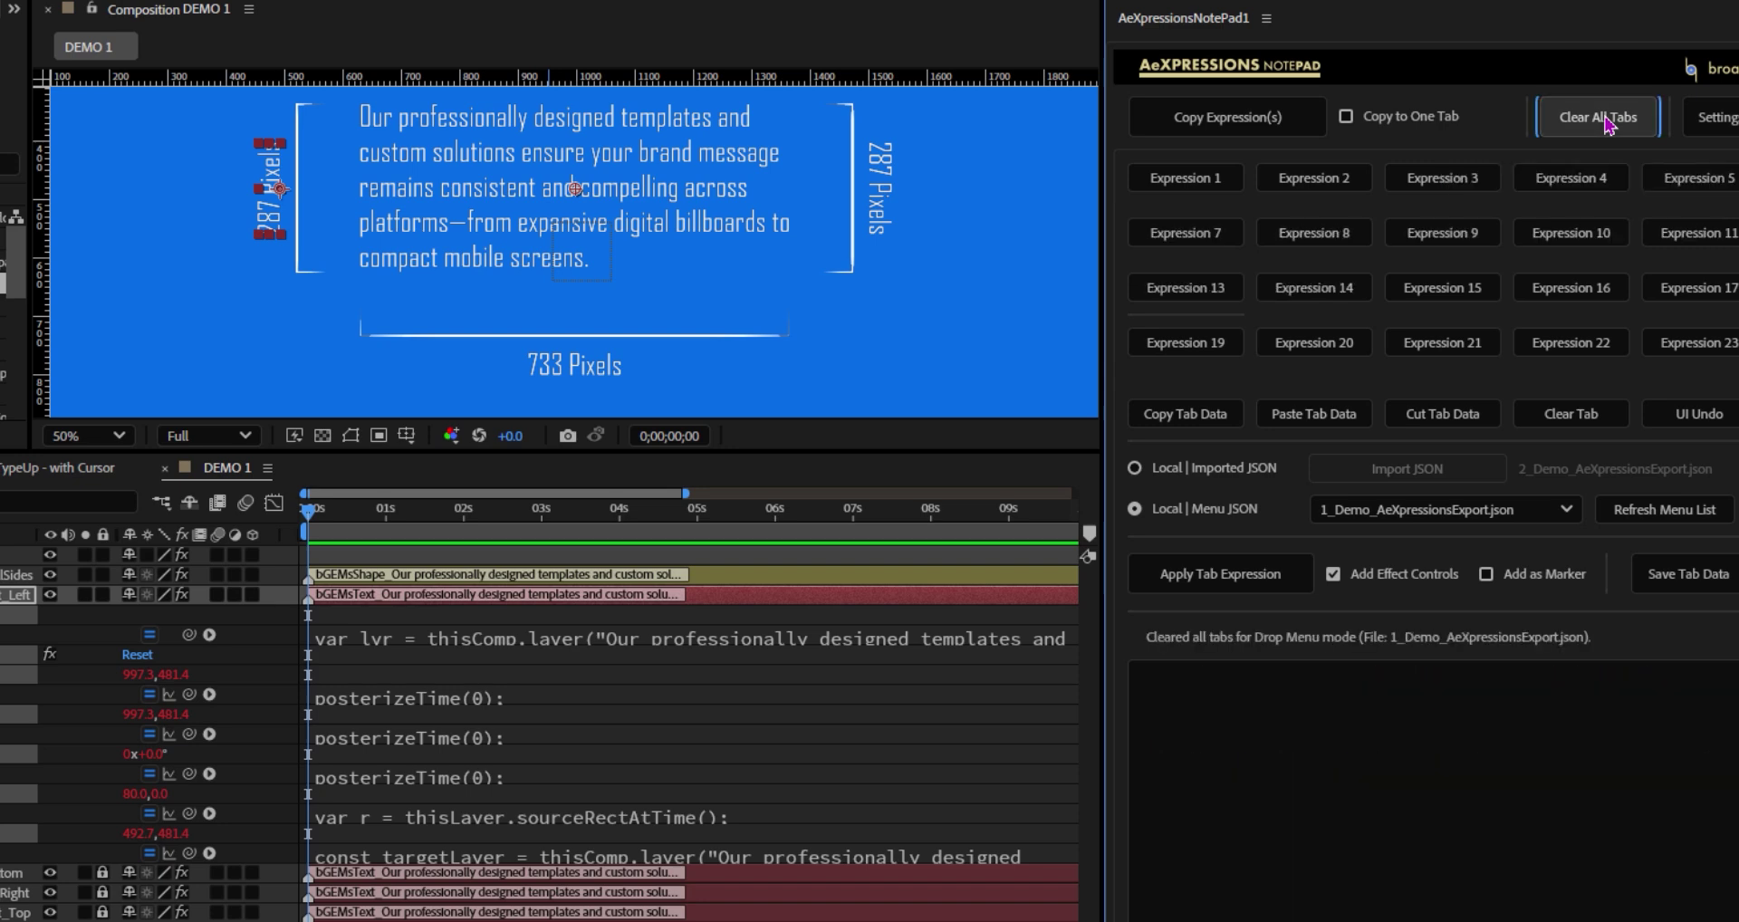
{"action": "left_click", "coordinate": [1698, 421]}
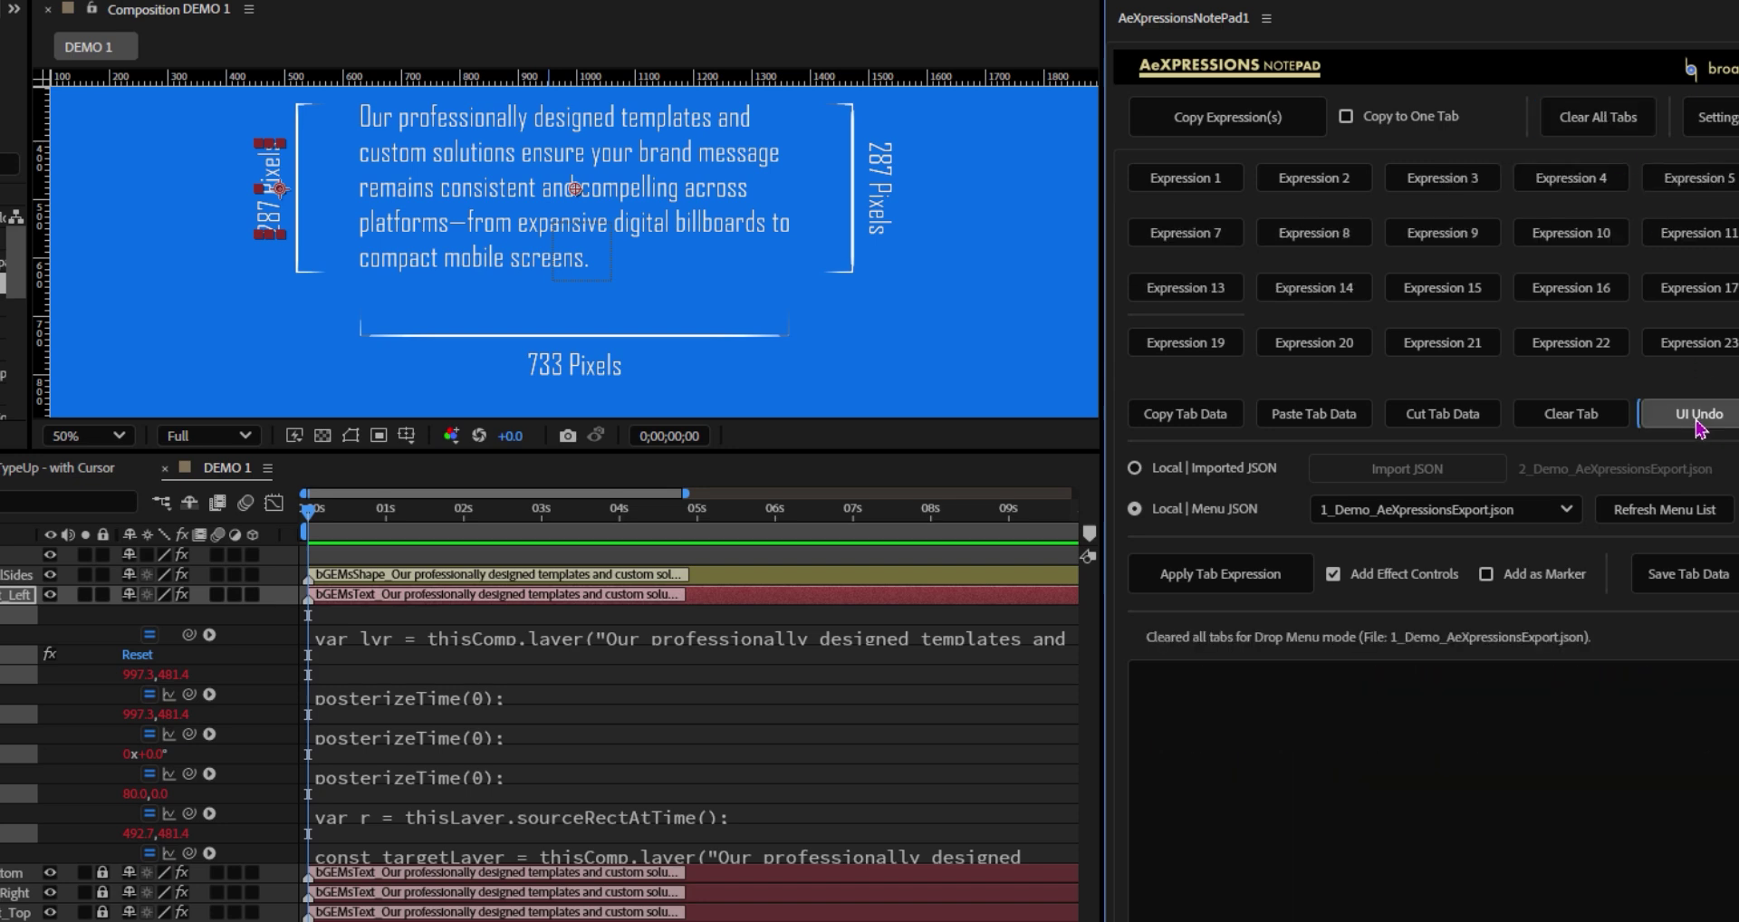
{"action": "left_click", "coordinate": [1203, 480]}
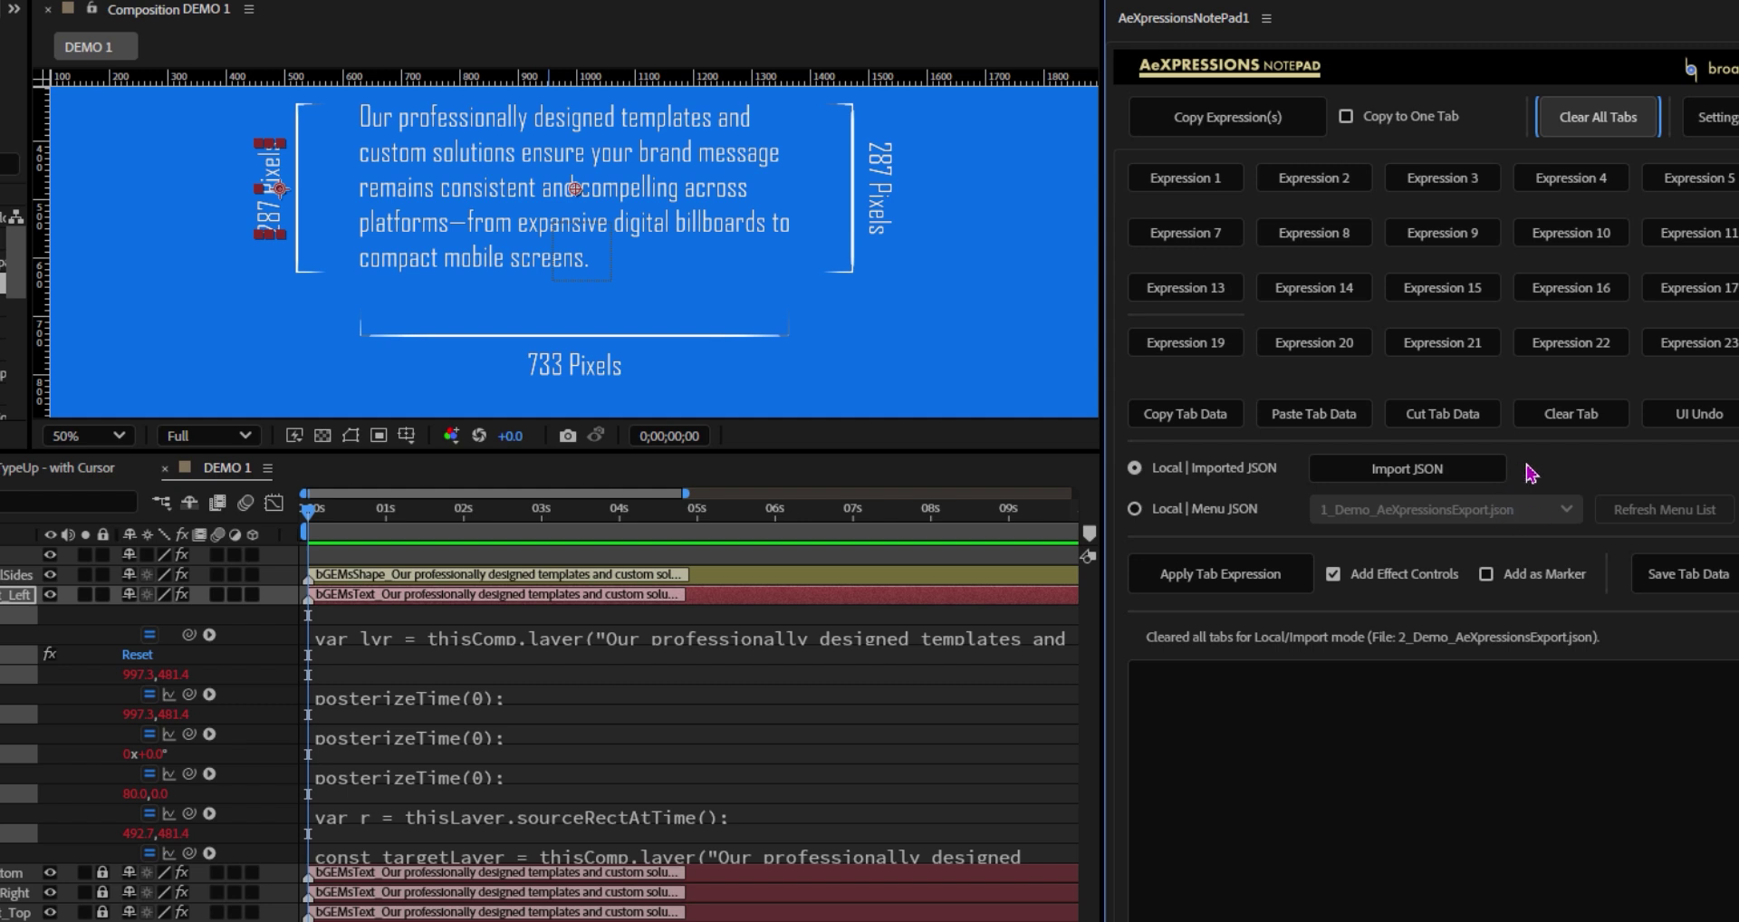
{"action": "left_click", "coordinate": [1703, 417]}
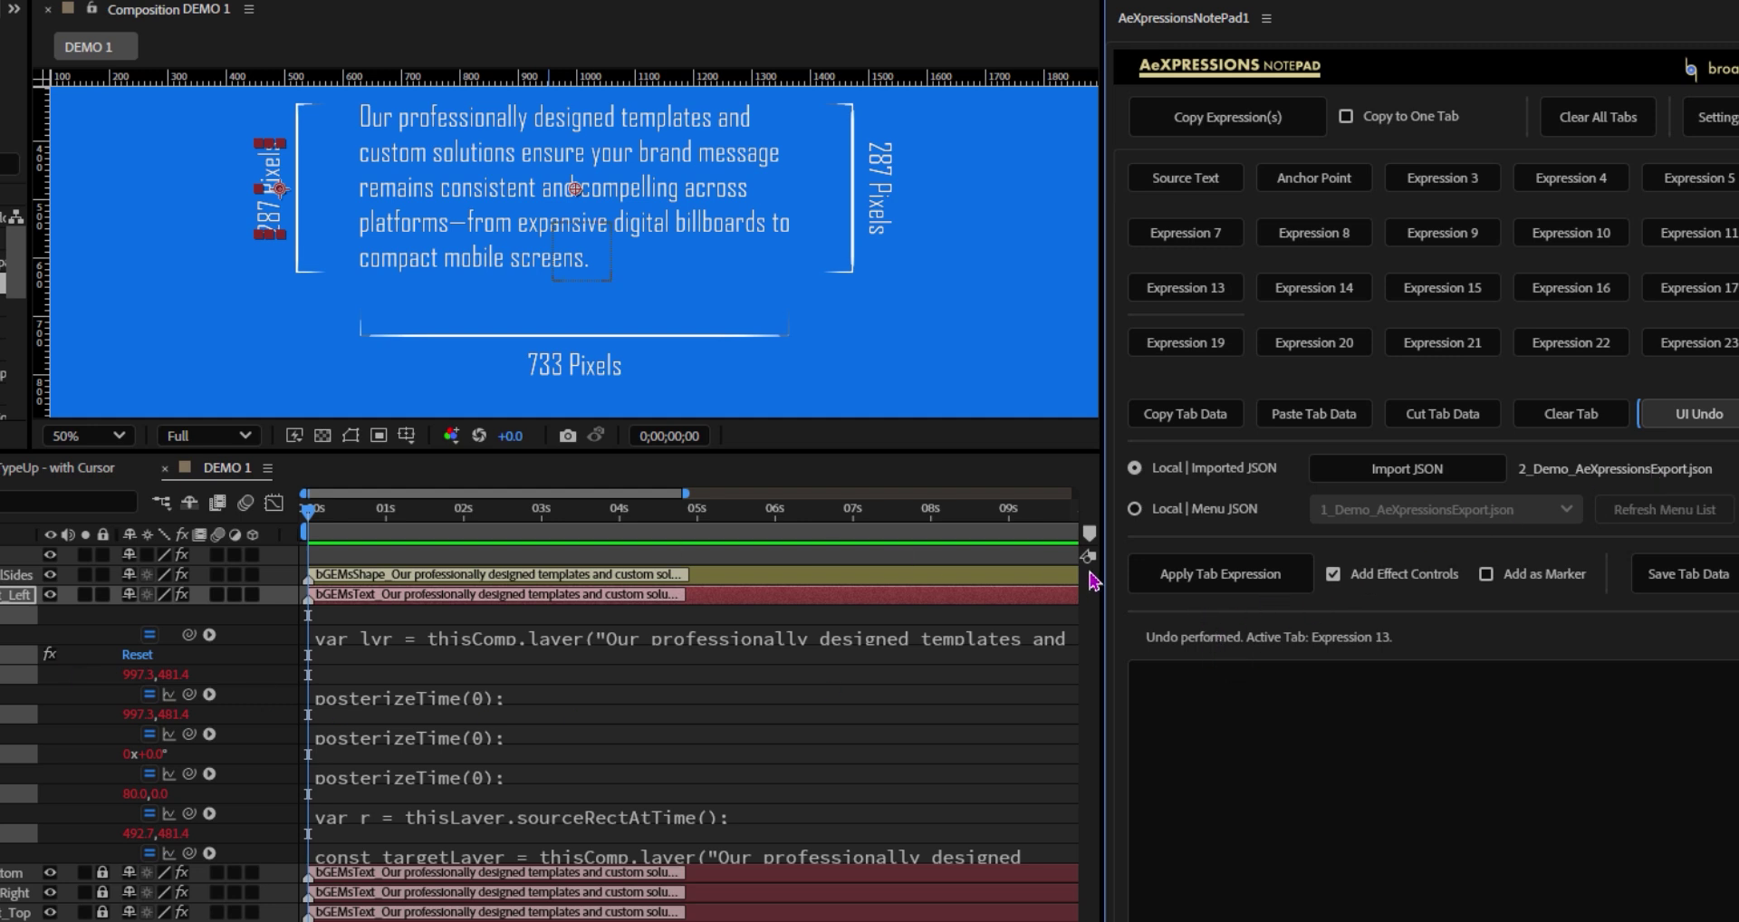
{"action": "left_click", "coordinate": [1221, 514]}
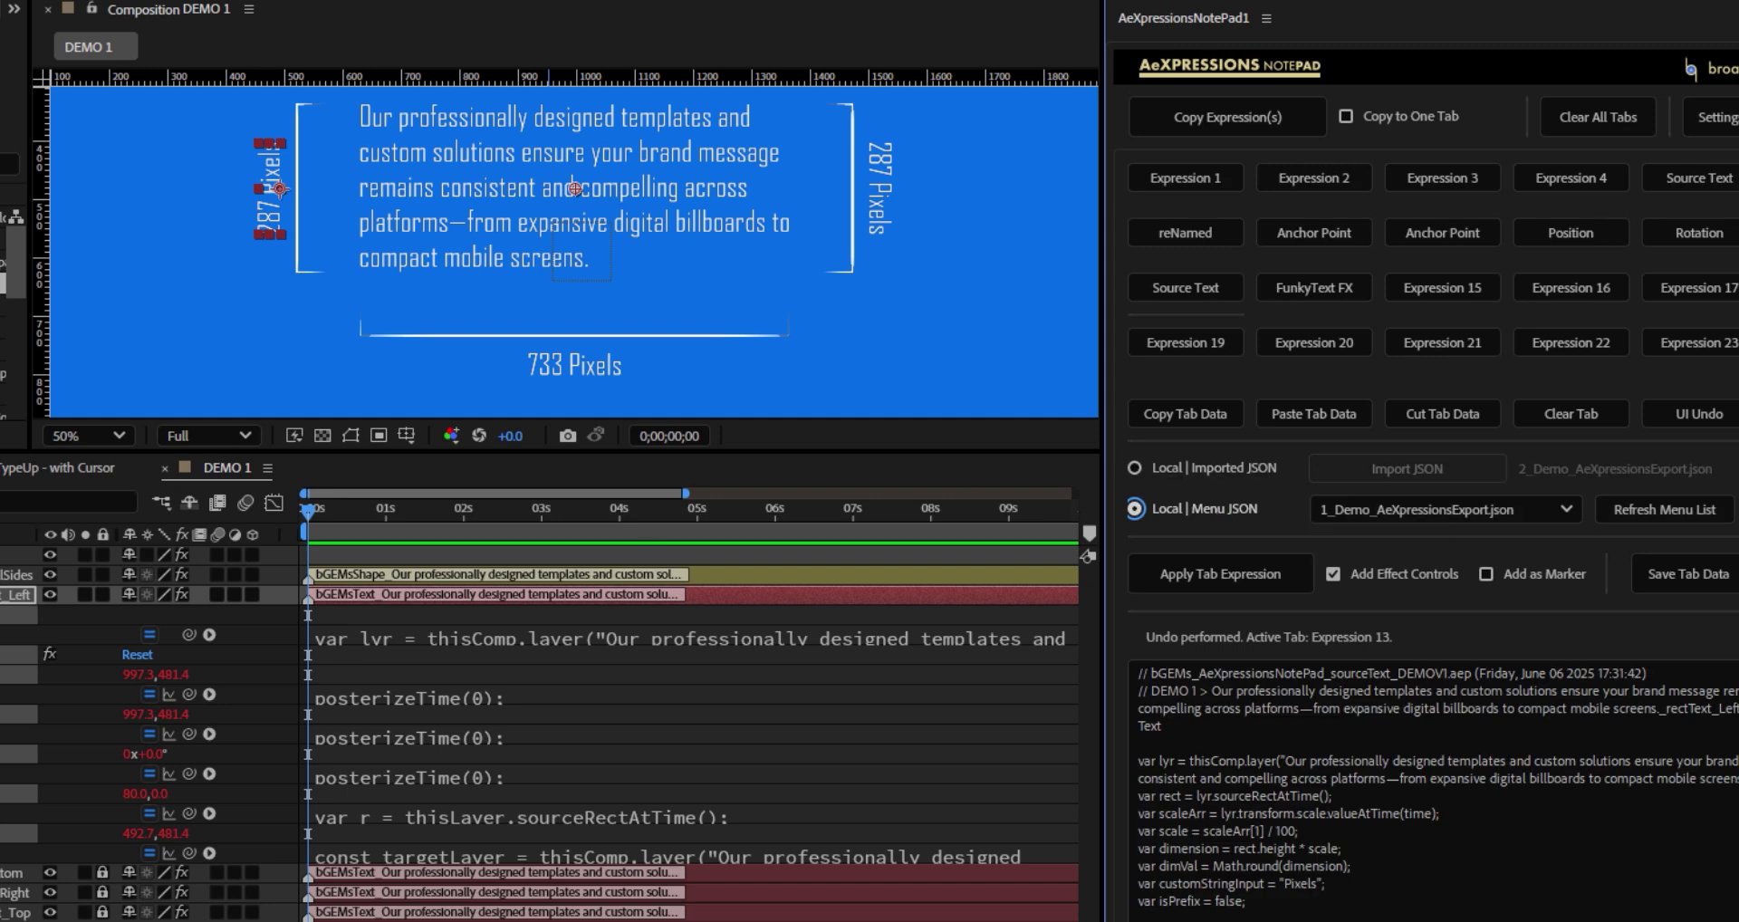
Collapse the expanded layer properties, duplicate the paragraph text layer, and solo the copy at the top of the layer stack
{"action": "left_click", "coordinate": [12, 721]}
{"action": "left_click", "coordinate": [161, 696]}
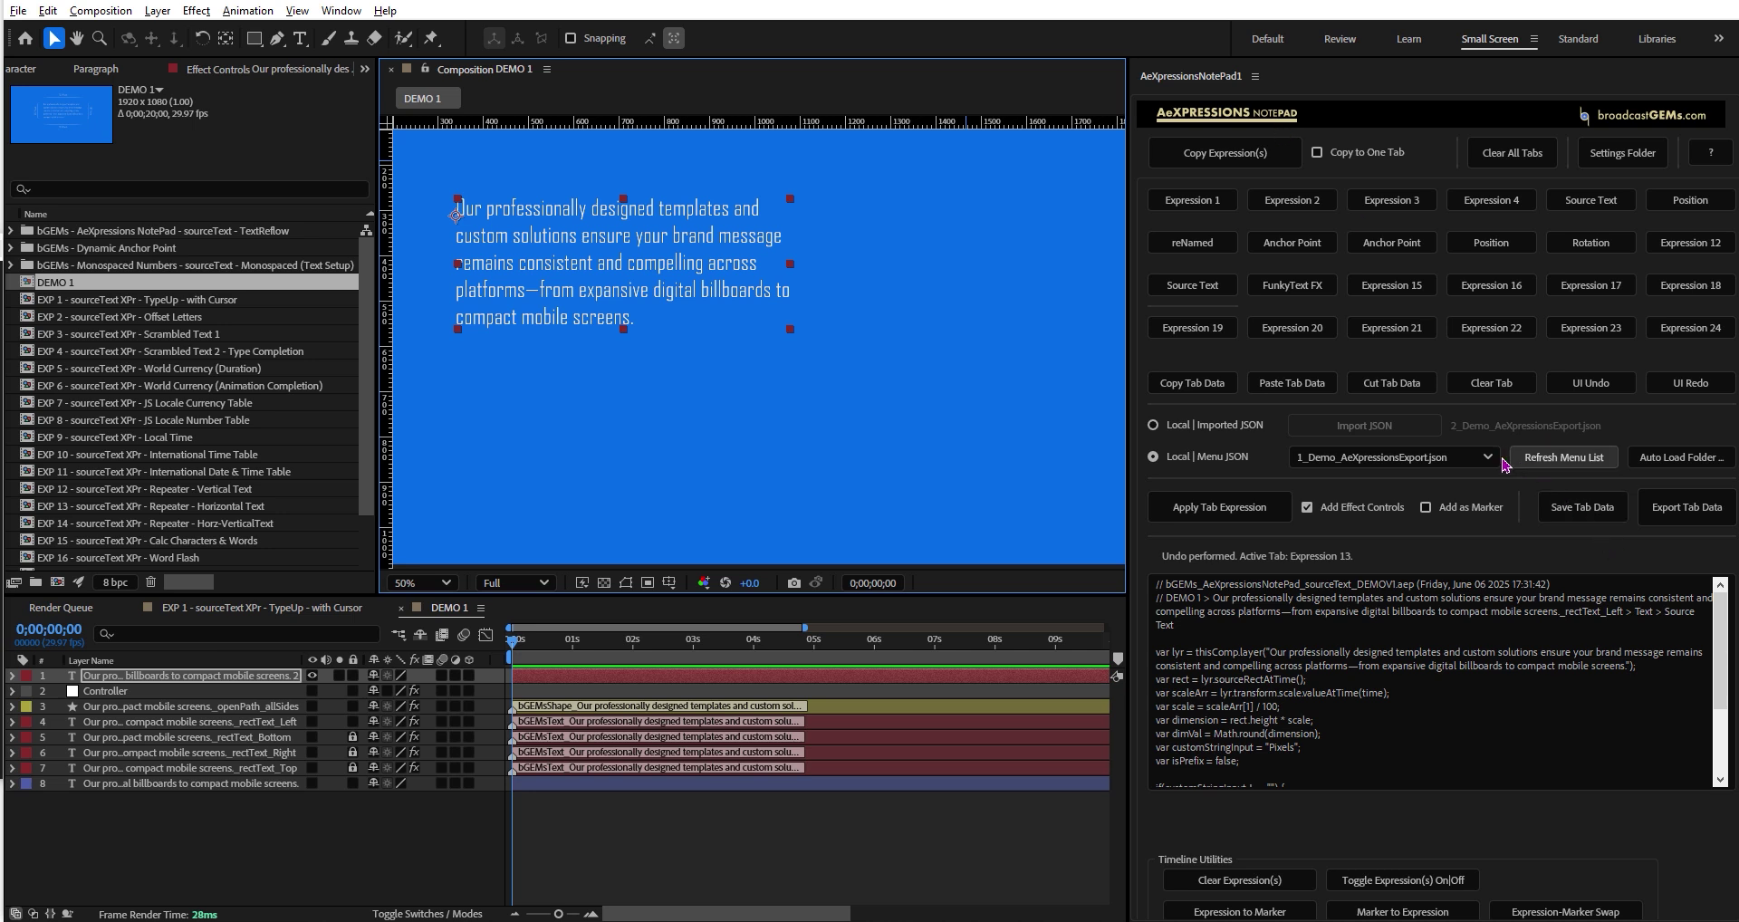
Switch NotePad to Local | Imported JSON mode with 1_bGEMs_AeXpressionsNP_sourceText_V1.json and enlarge the Project panel to show more comps
{"action": "left_click", "coordinate": [1208, 432]}
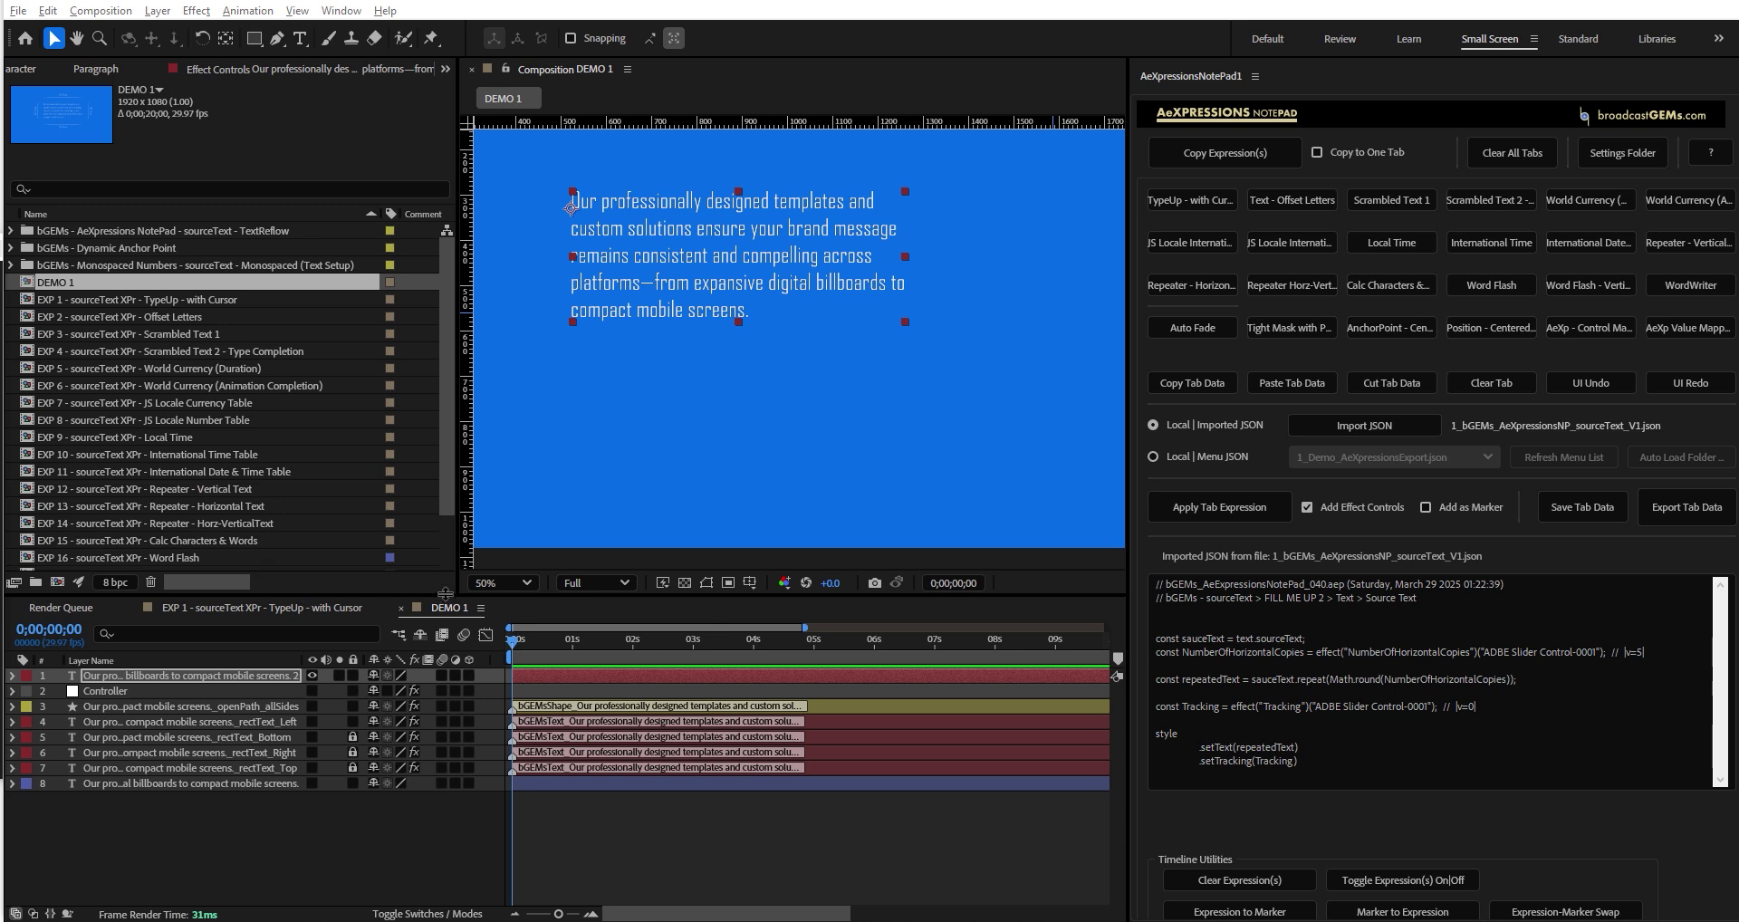
{"action": "left_click_drag", "start_coordinate": [439, 597], "coordinate": [489, 679]}
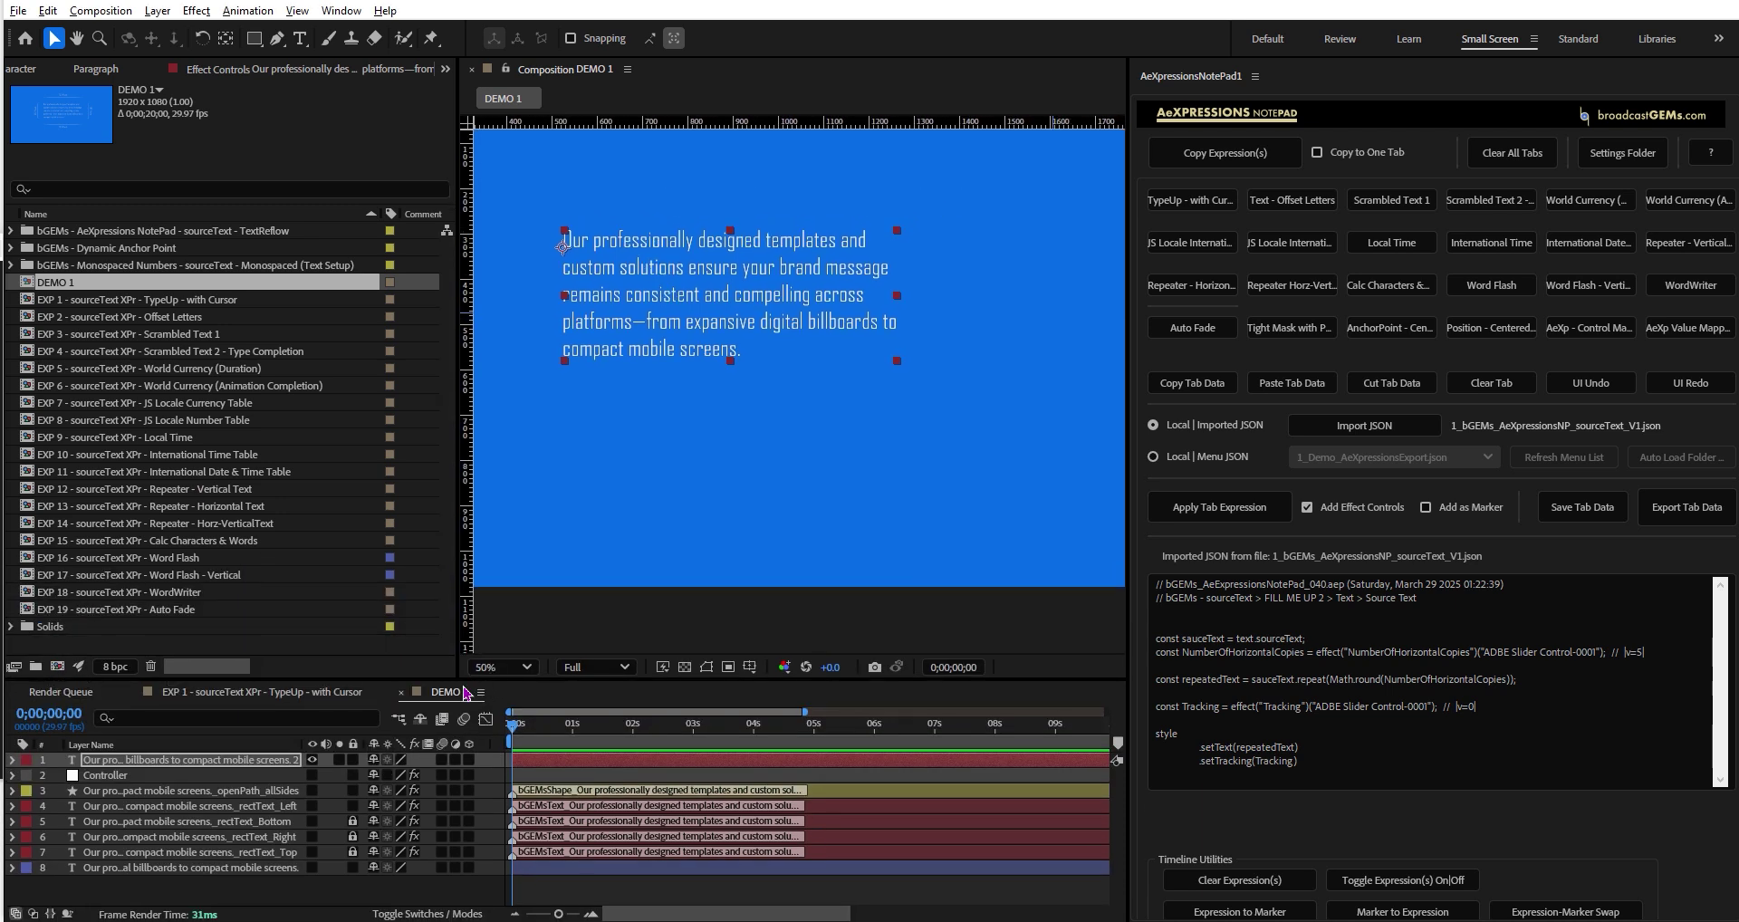
Bring up the EXP 1 - sourceText XPr - TypeUp - with Cursor comp and look through the first EXP comps in the project
{"action": "left_click", "coordinate": [310, 694]}
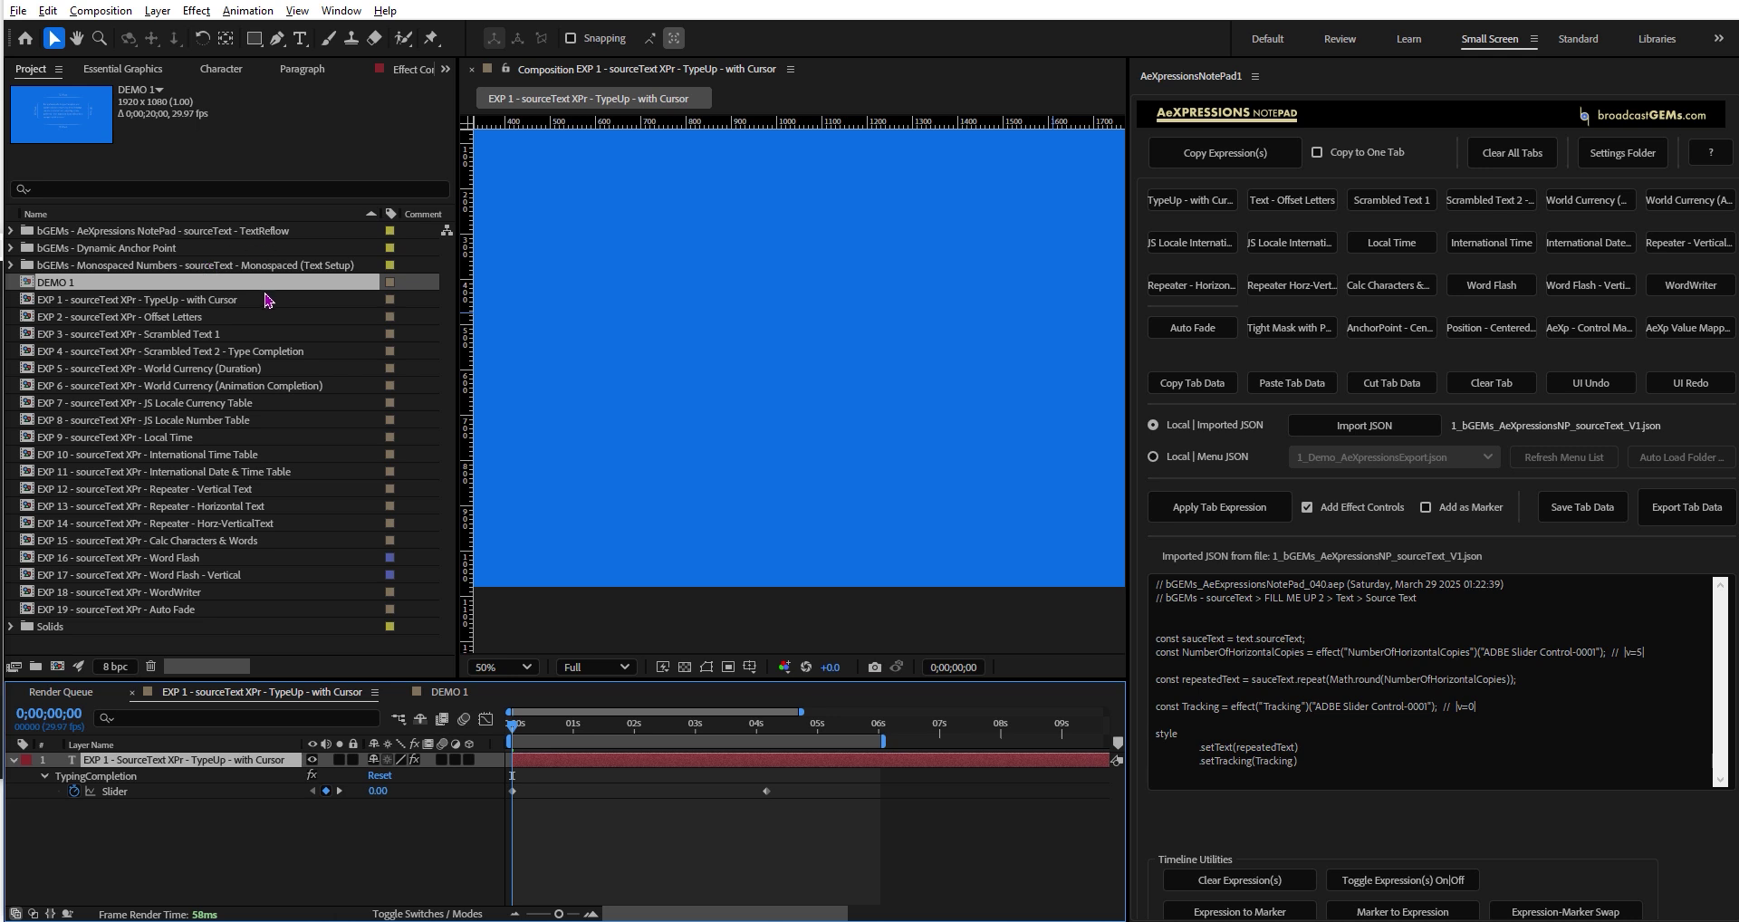
{"action": "left_click", "coordinate": [148, 301]}
{"action": "left_click", "coordinate": [146, 320]}
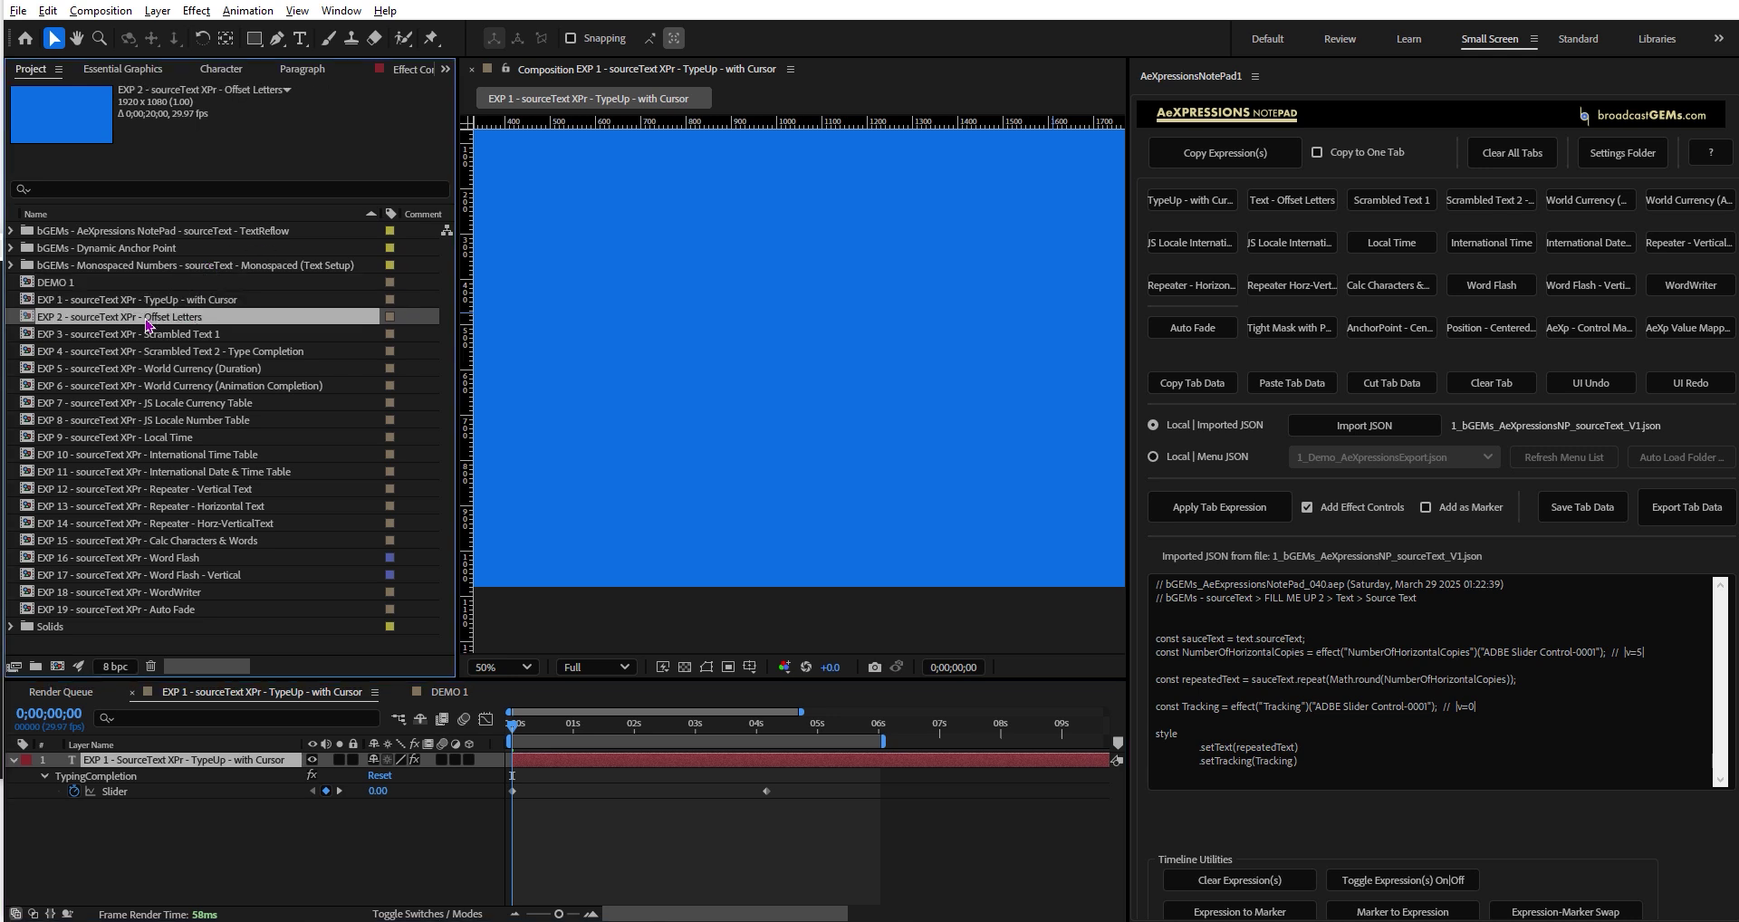
{"action": "left_click", "coordinate": [148, 340]}
{"action": "left_click", "coordinate": [156, 301]}
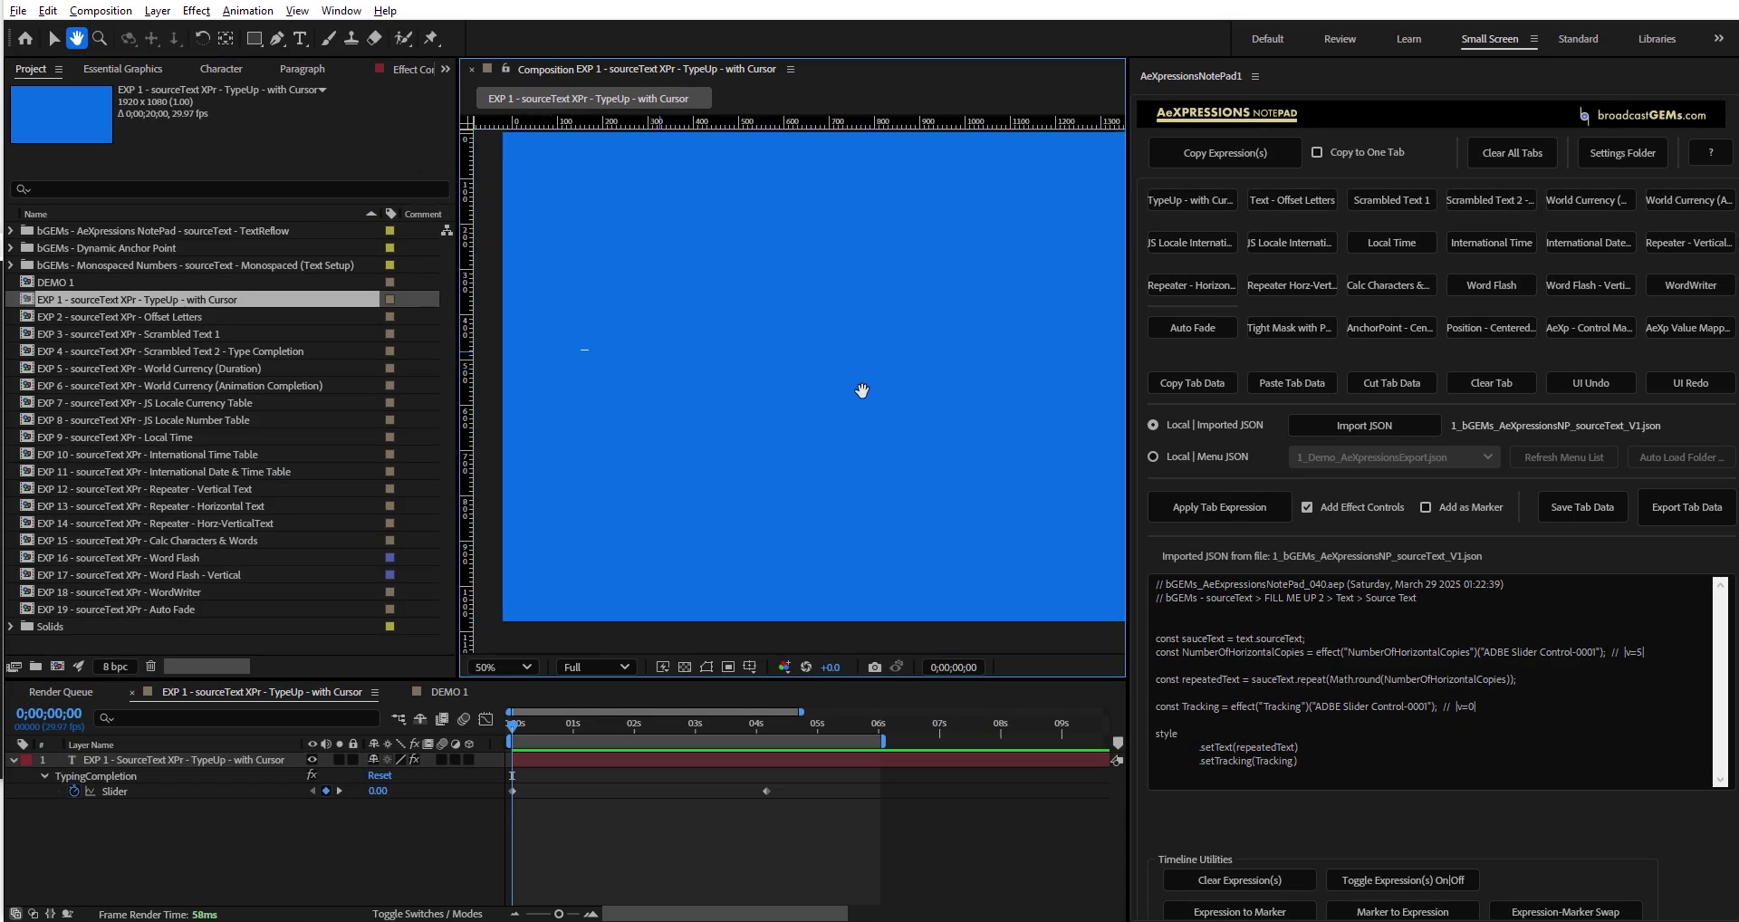
Preview the EXP 1 type-up animation and scrub the timeline to 0;00;02;11
{"action": "left_click_drag", "start_coordinate": [861, 390], "coordinate": [902, 401]}
{"action": "key", "text": "v"}
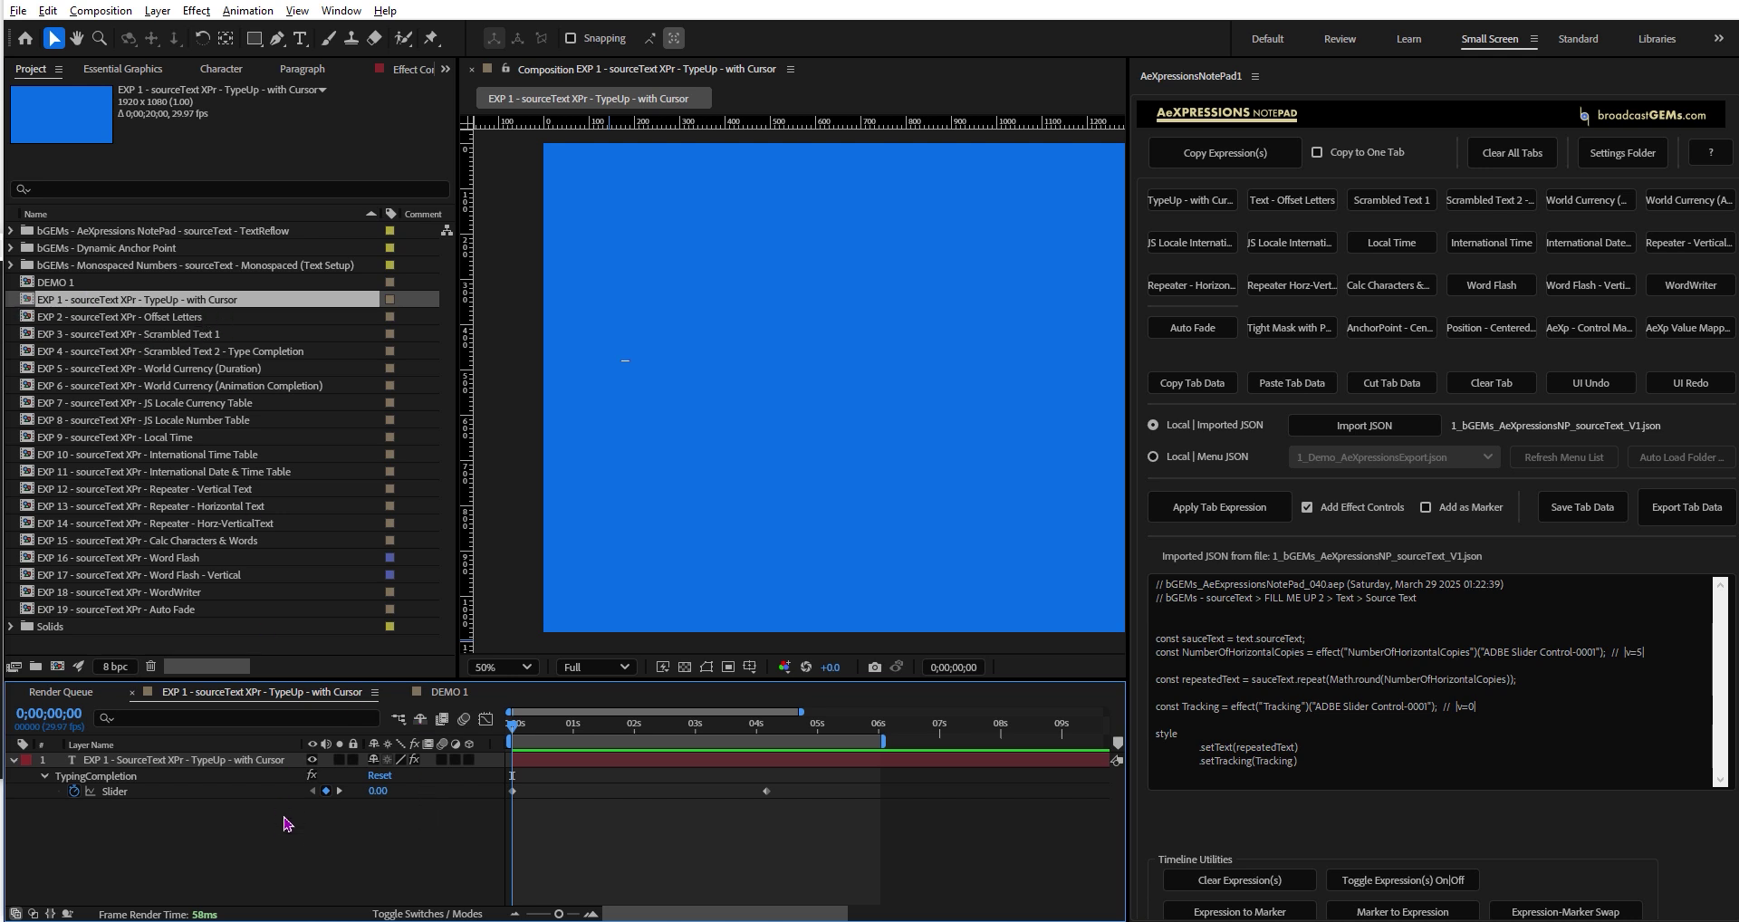
{"action": "key", "text": "space"}
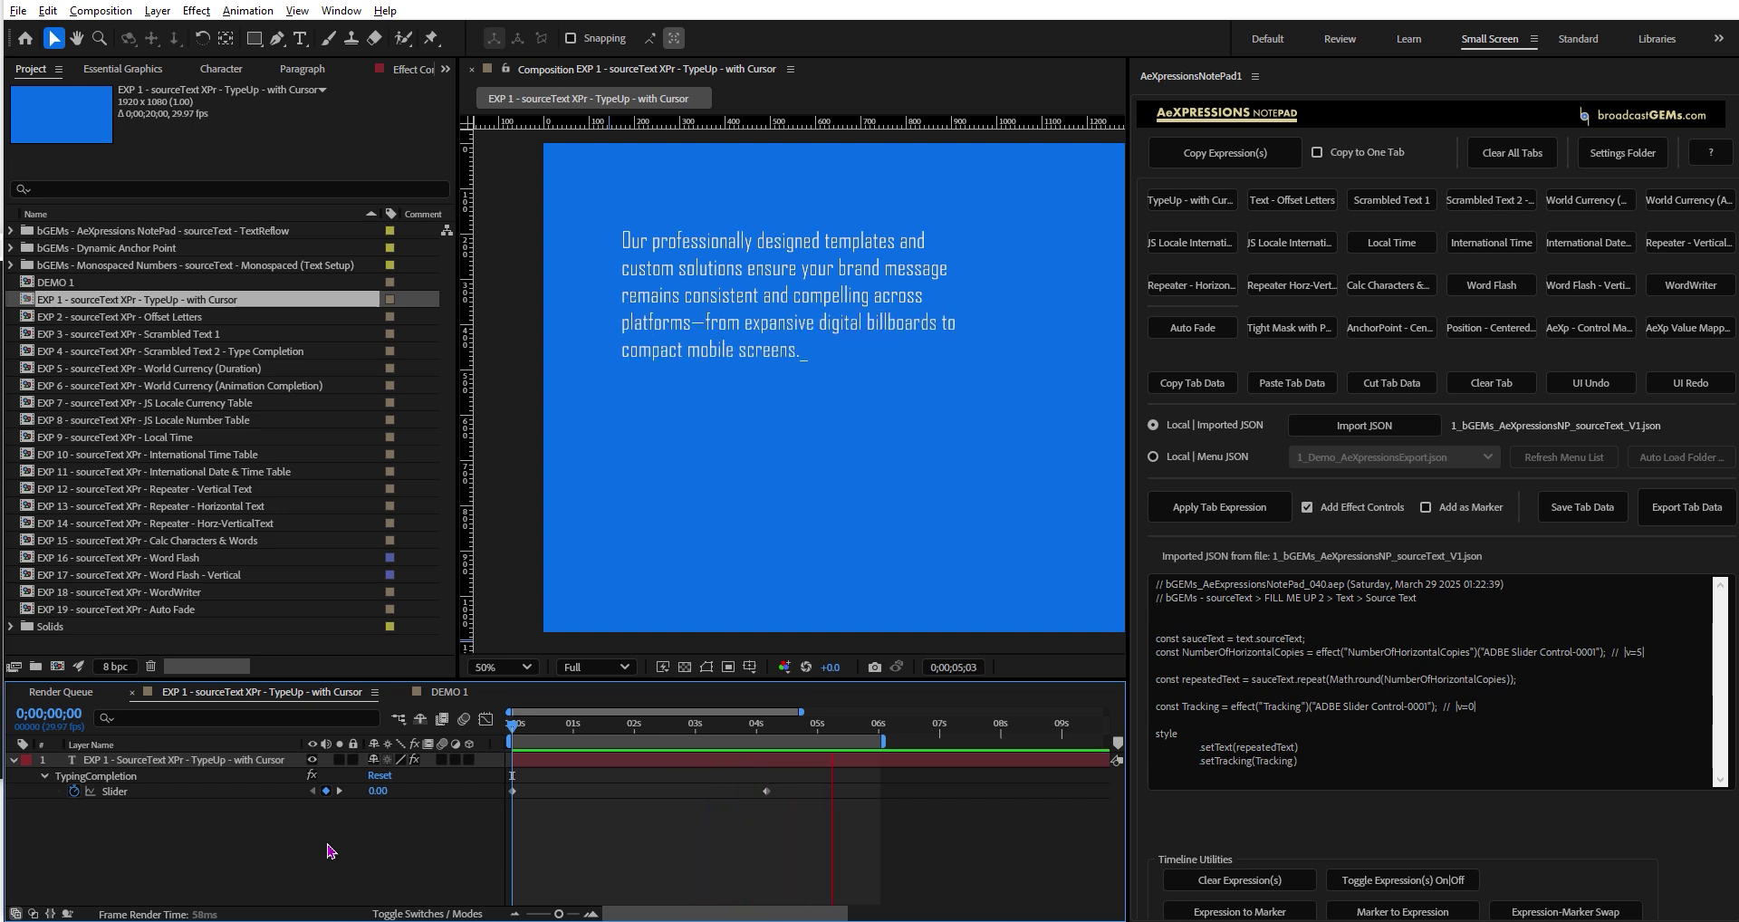
{"action": "key", "text": "space"}
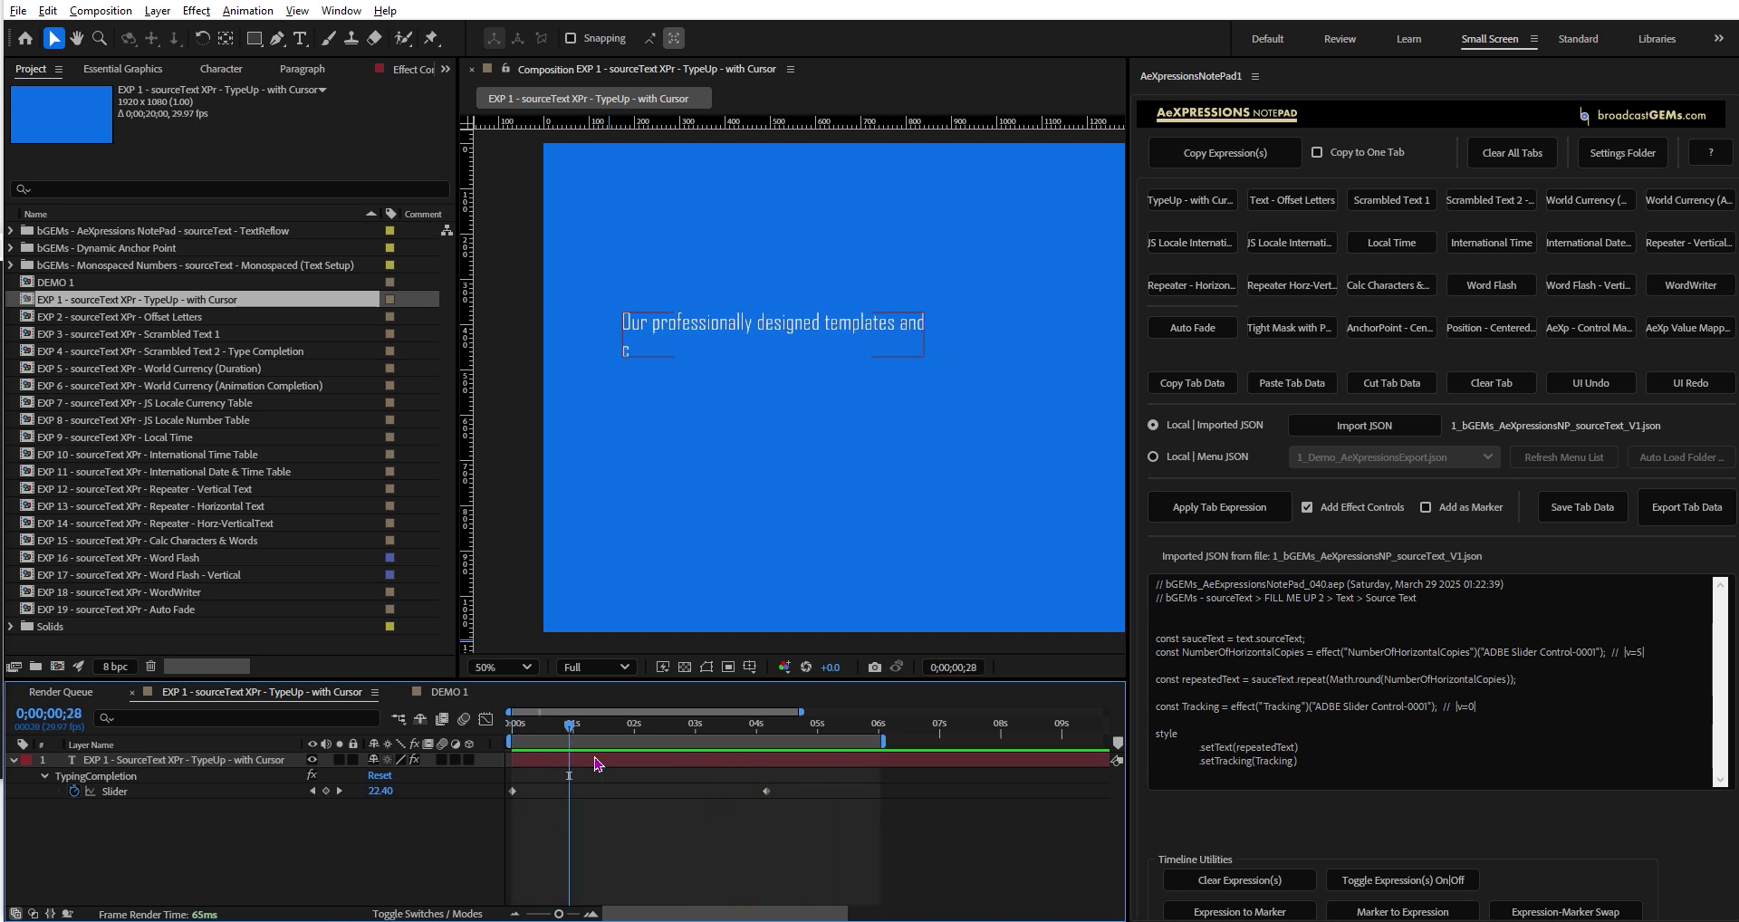
{"action": "left_click_drag", "start_coordinate": [546, 725], "coordinate": [658, 740]}
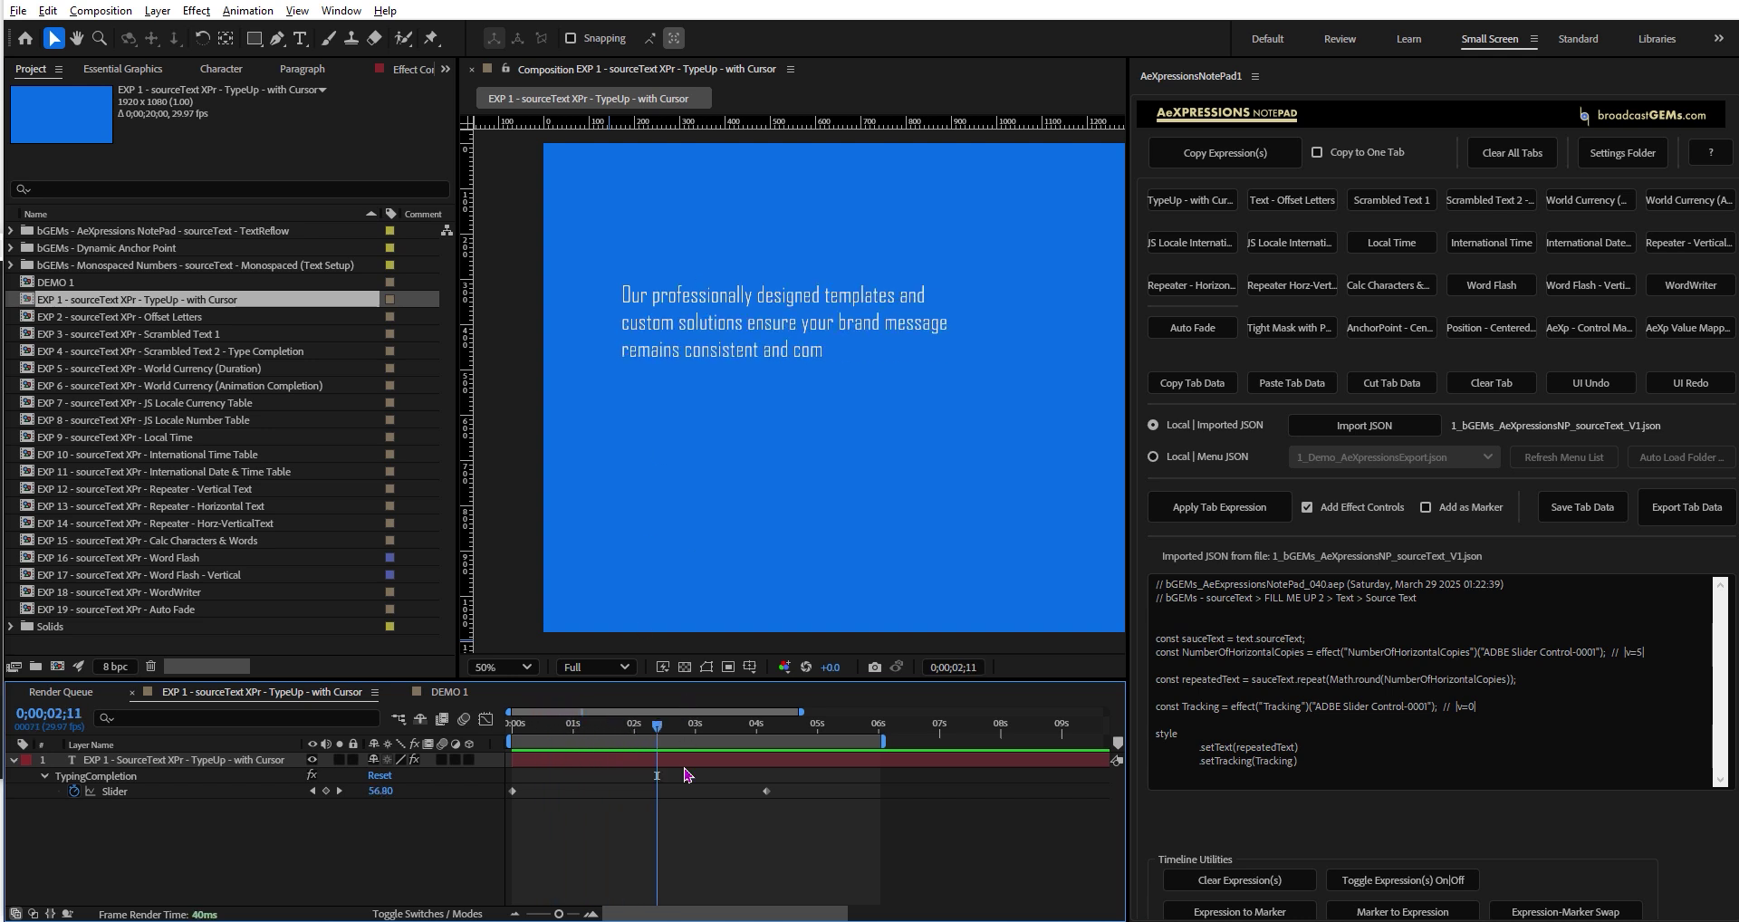
Examine the TypingCompletion, showCursor and blinkSpeed controls on the EXP 1 text layer, deselect everything and return to the project items
{"action": "left_click", "coordinate": [683, 763]}
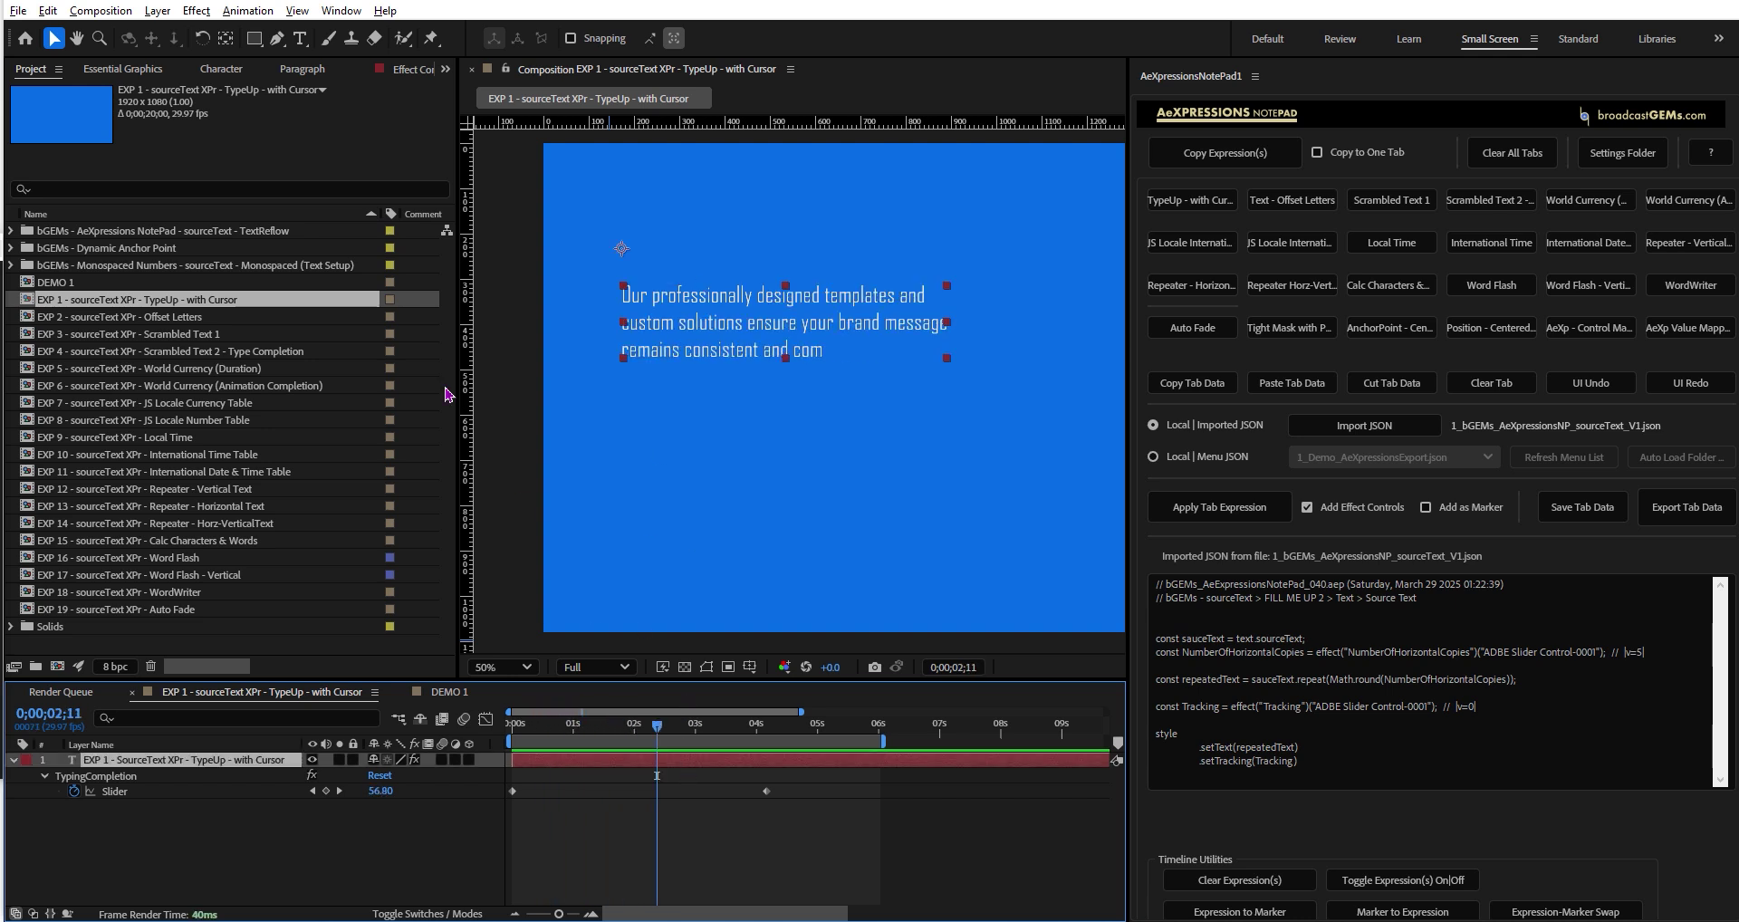
{"action": "left_click", "coordinate": [407, 74]}
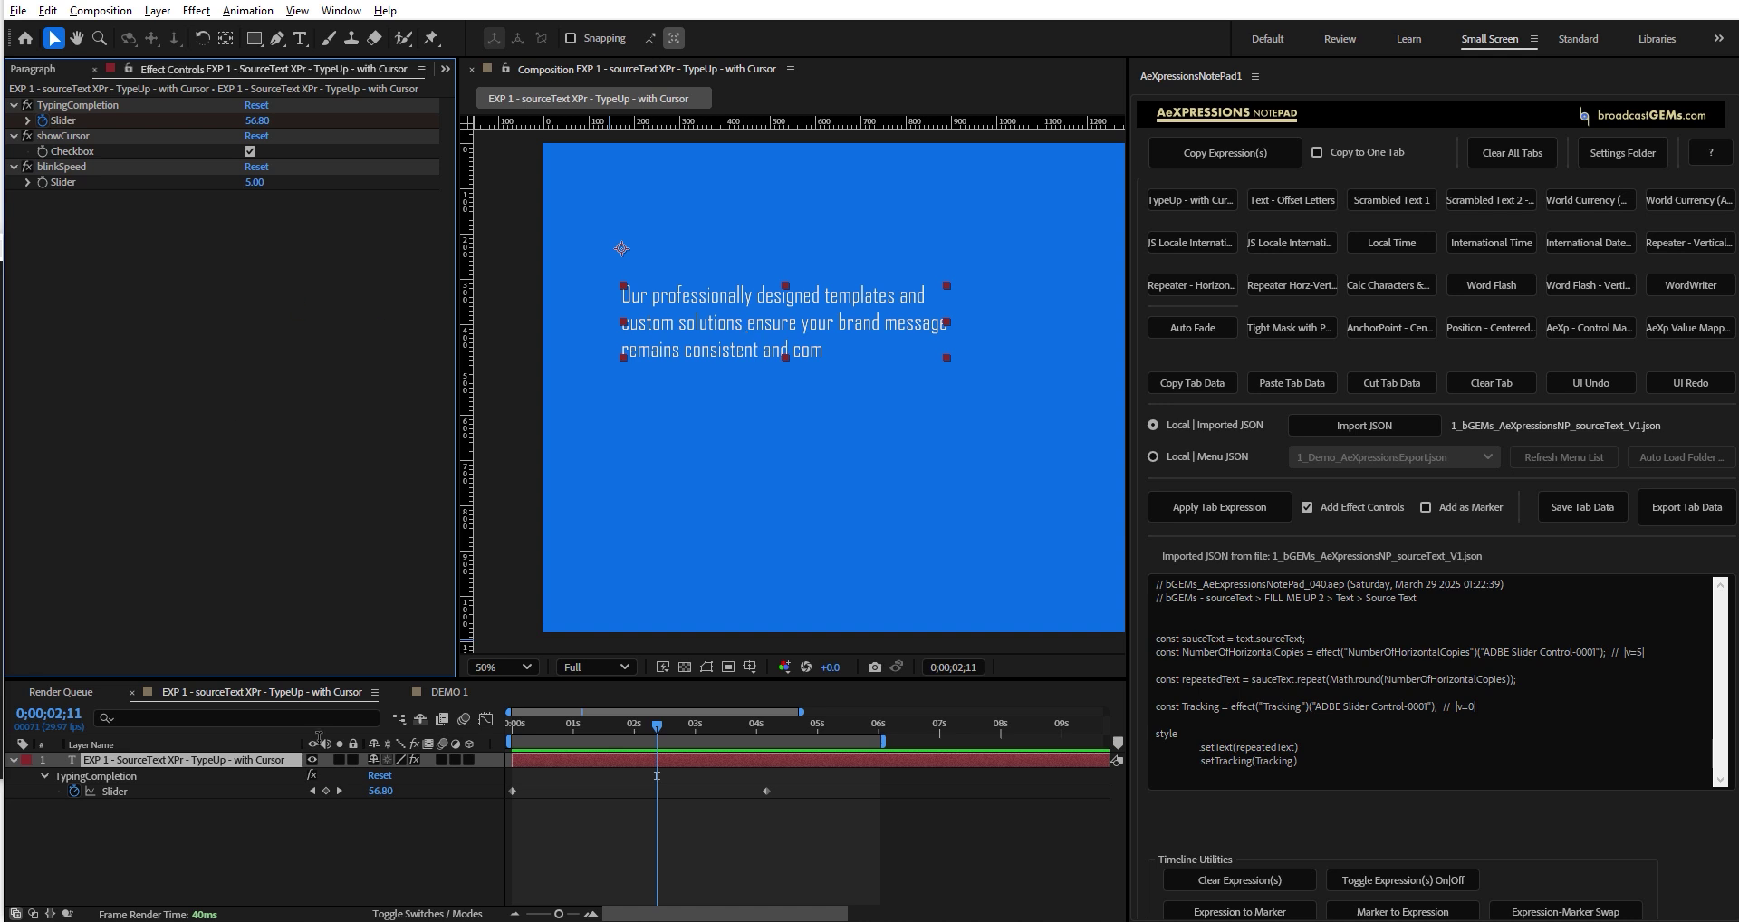
{"action": "left_click", "coordinate": [229, 822]}
{"action": "left_click", "coordinate": [216, 760]}
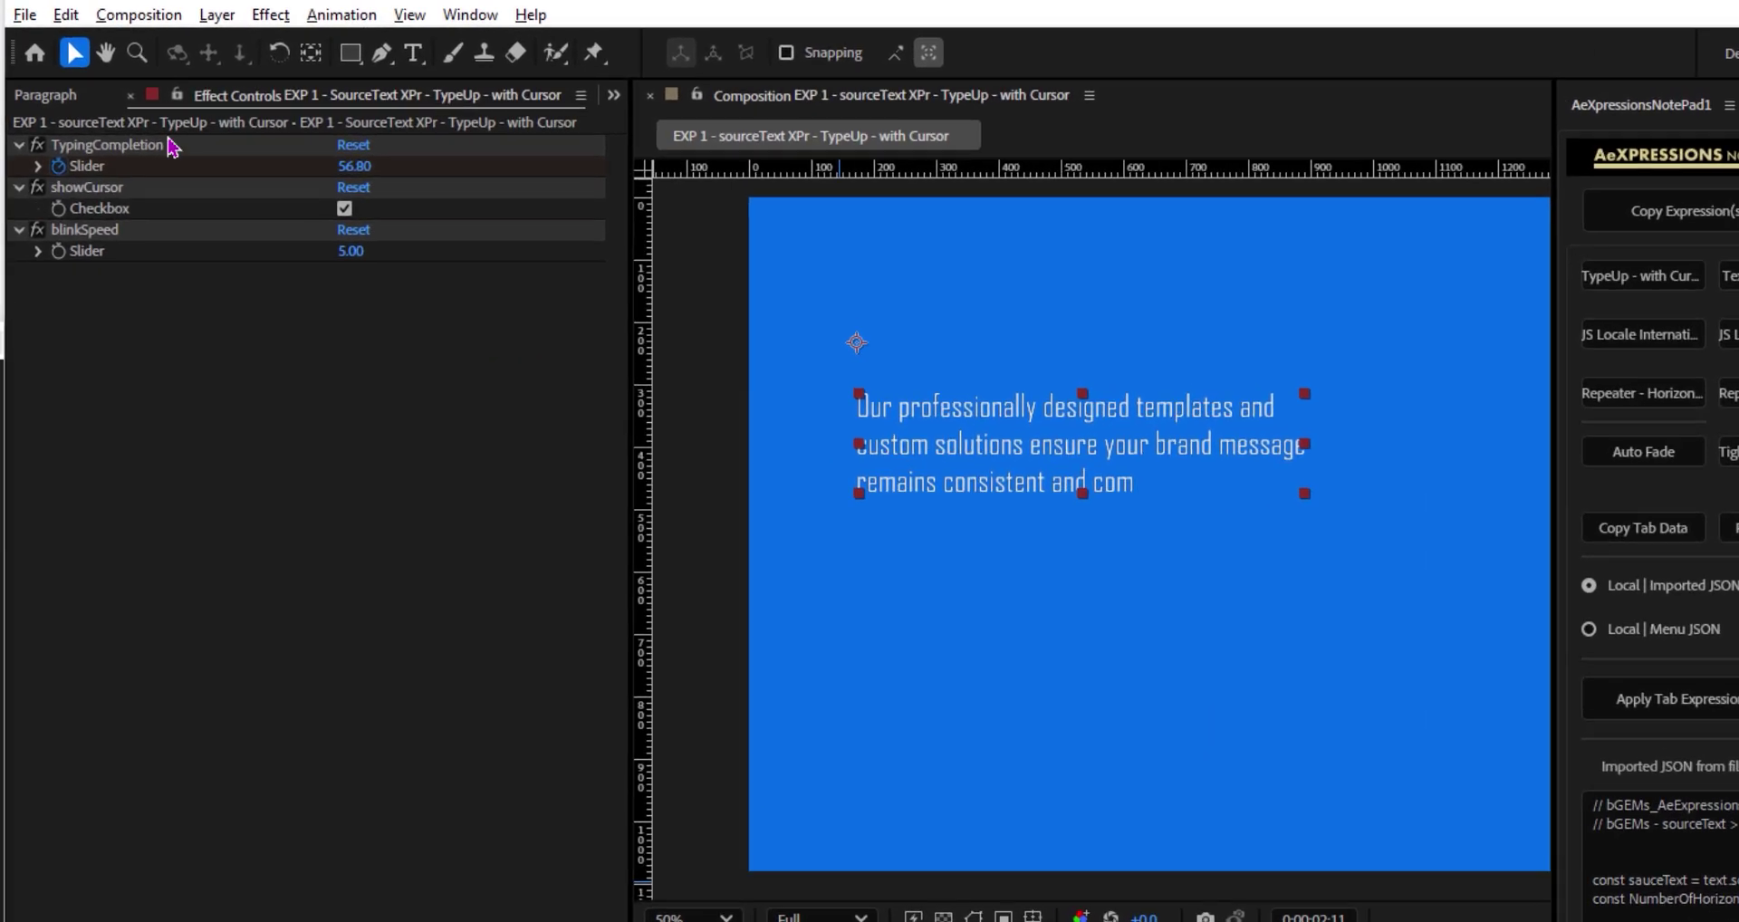
{"action": "left_click", "coordinate": [80, 106]}
{"action": "left_click", "coordinate": [107, 235], "text": "shift"}
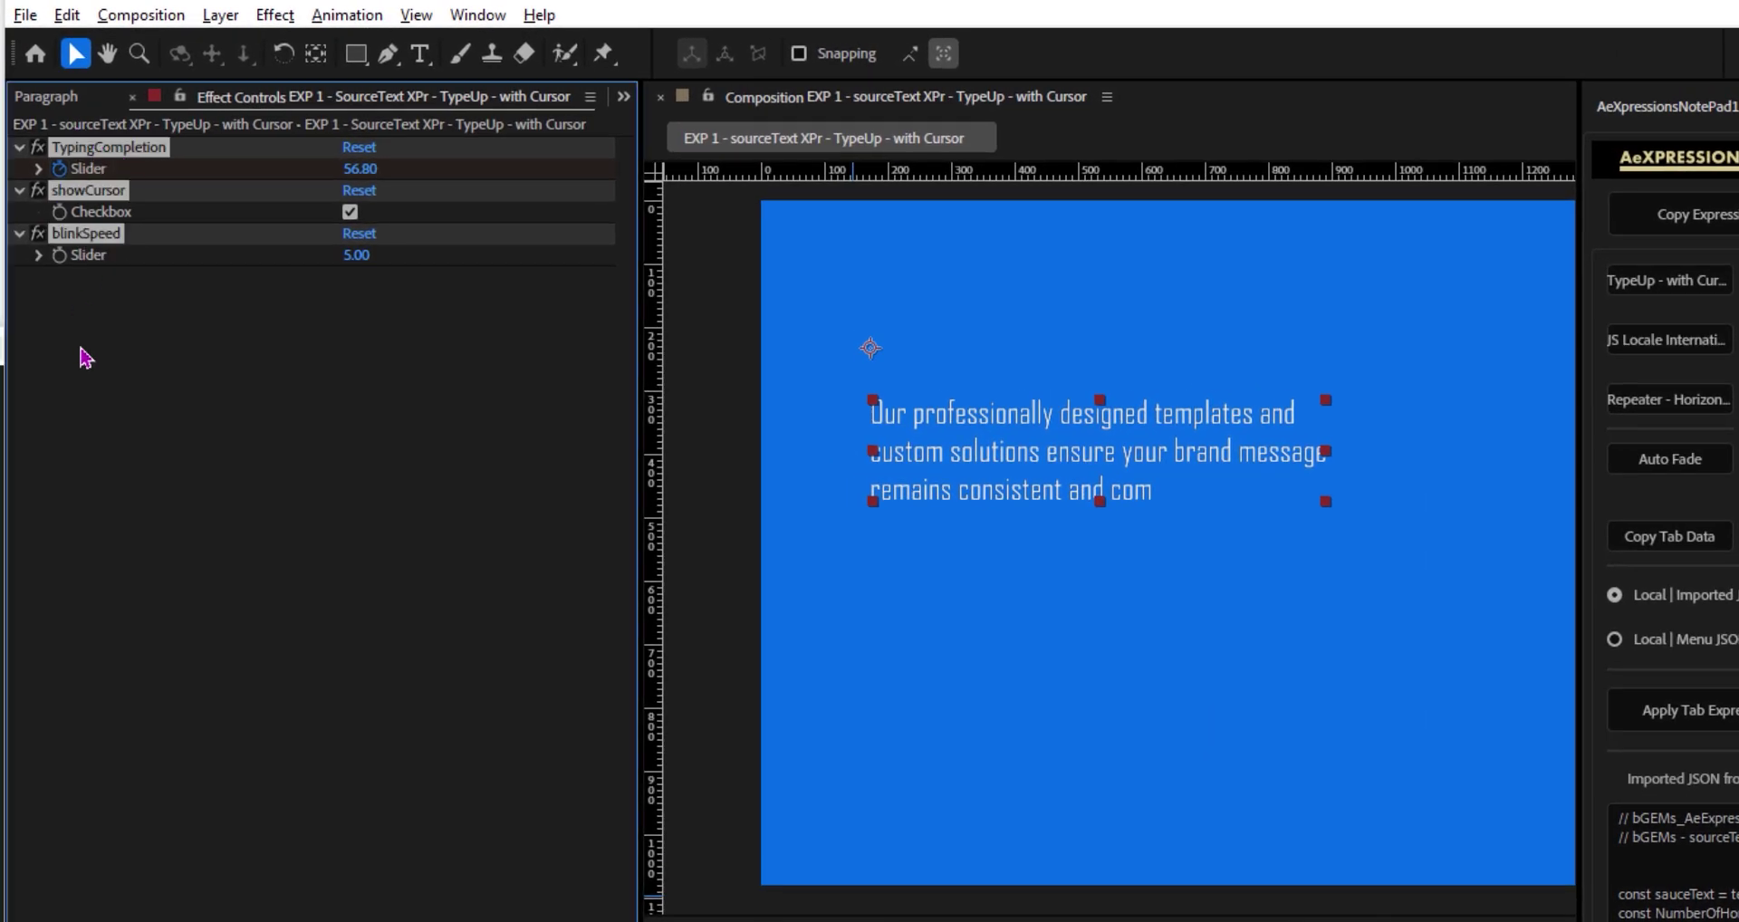
{"action": "left_click", "coordinate": [113, 380]}
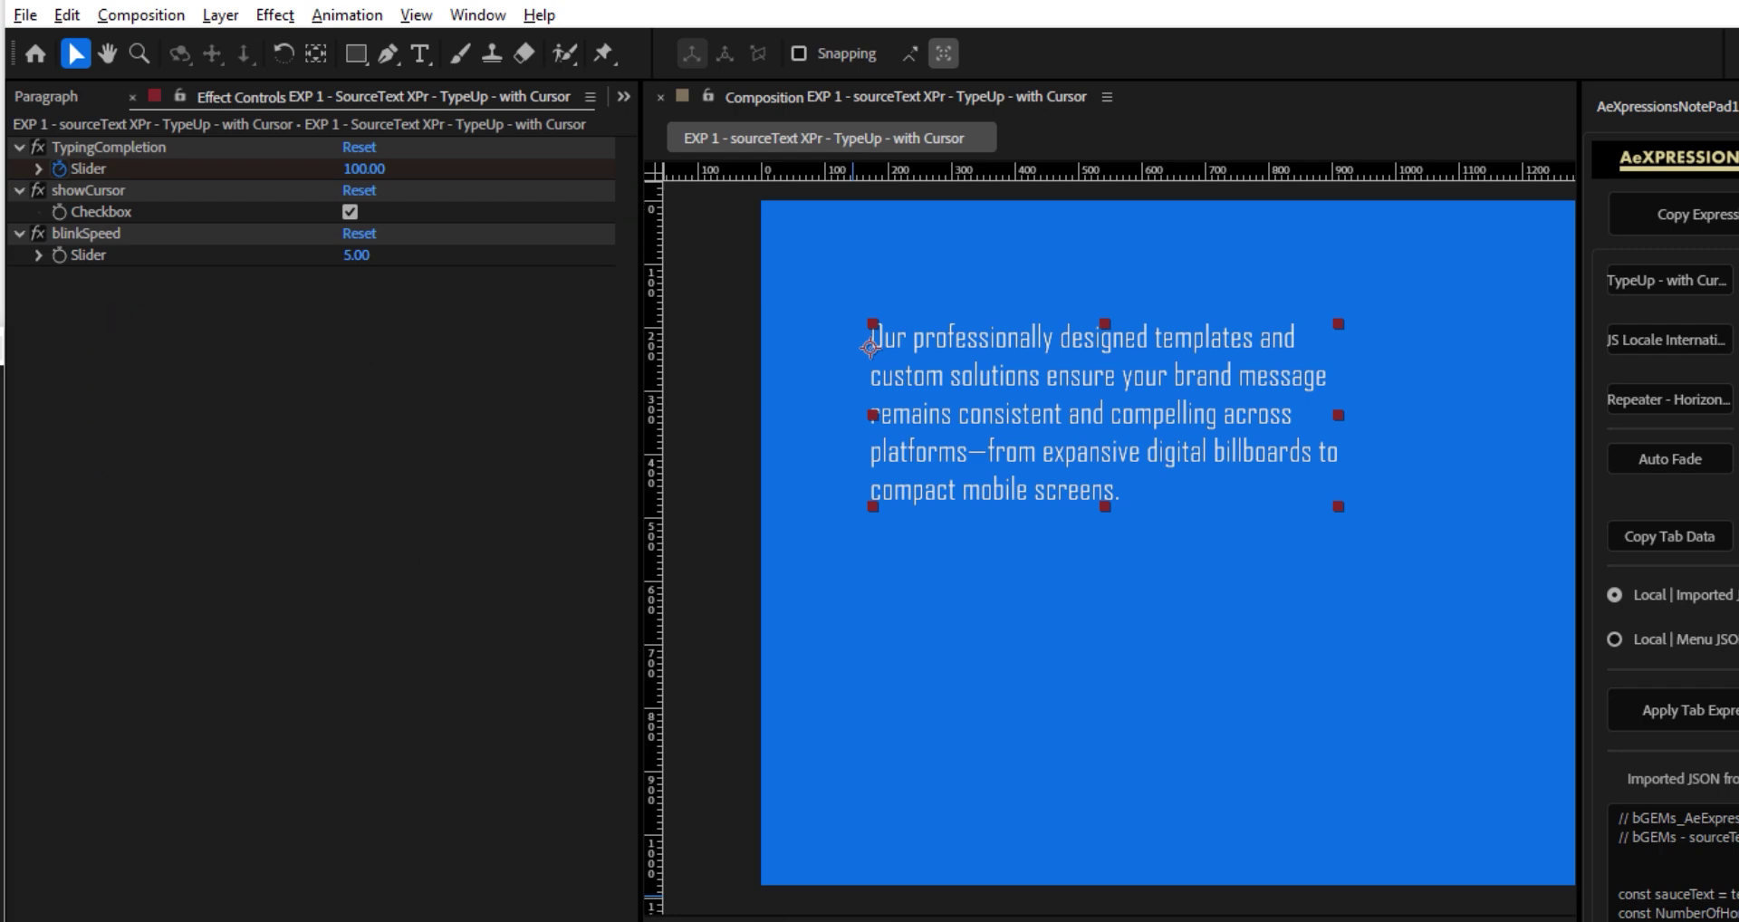
{"action": "key", "text": "F2"}
{"action": "key", "text": "ctrl+0"}
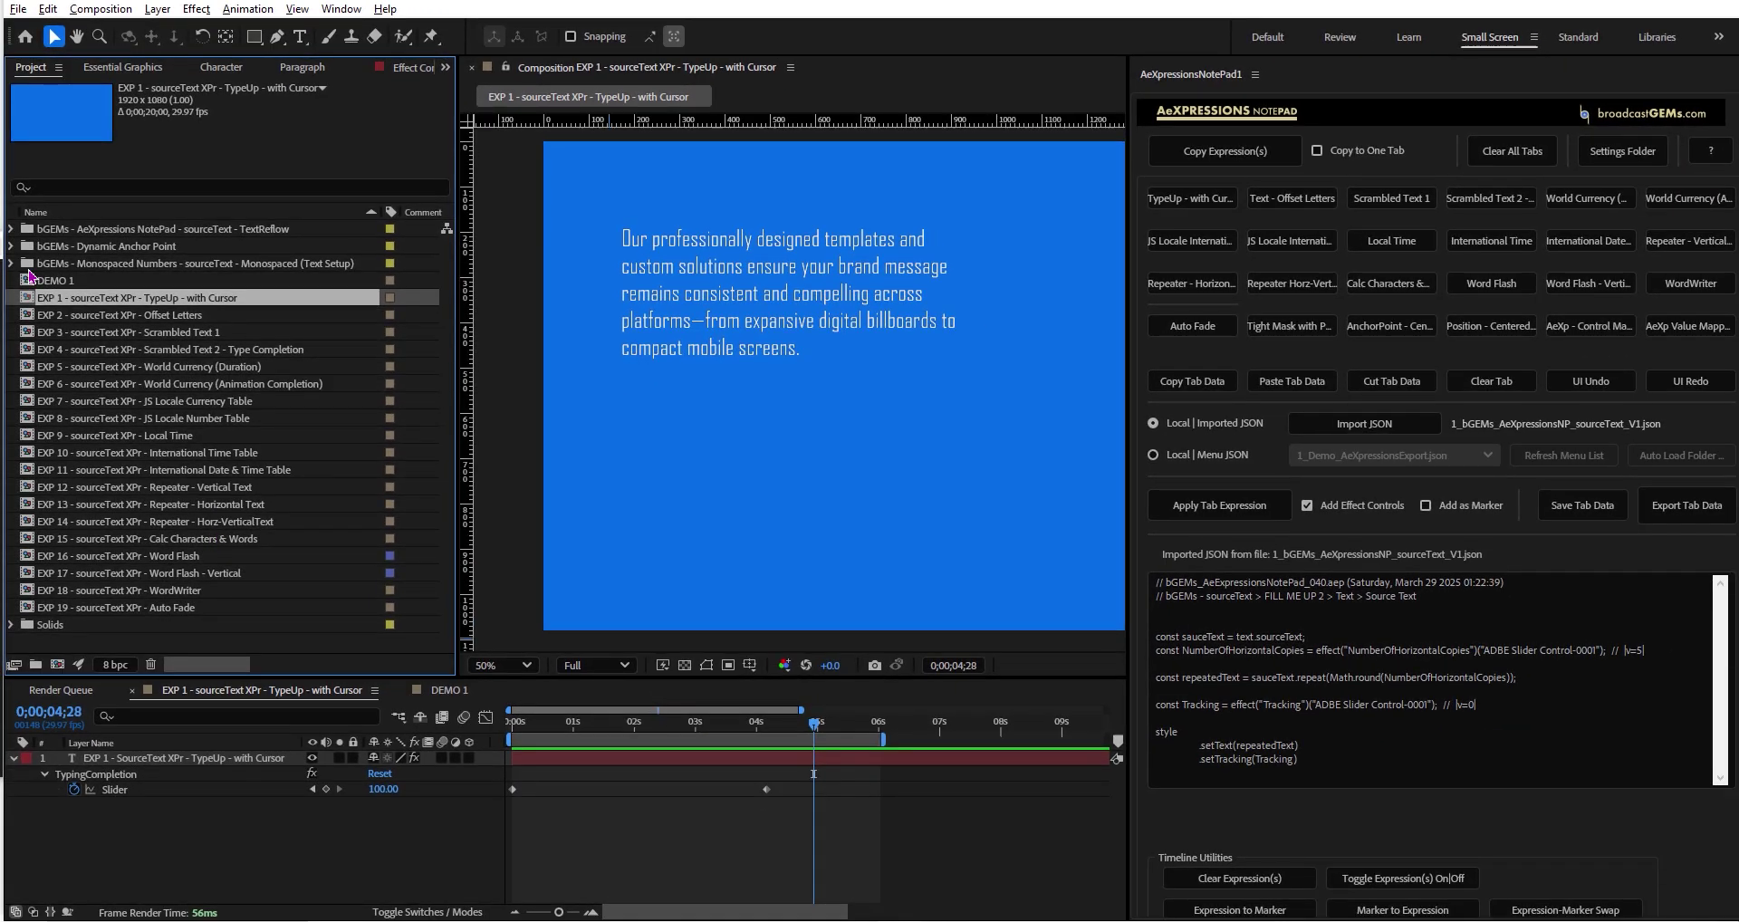
Expand the TextReflow, Dynamic Anchor Point and Monospaced Numbers folders with their subfolders, and maximize the Project panel
{"action": "left_click", "coordinate": [87, 231]}
{"action": "left_click", "coordinate": [91, 264], "text": "shift"}
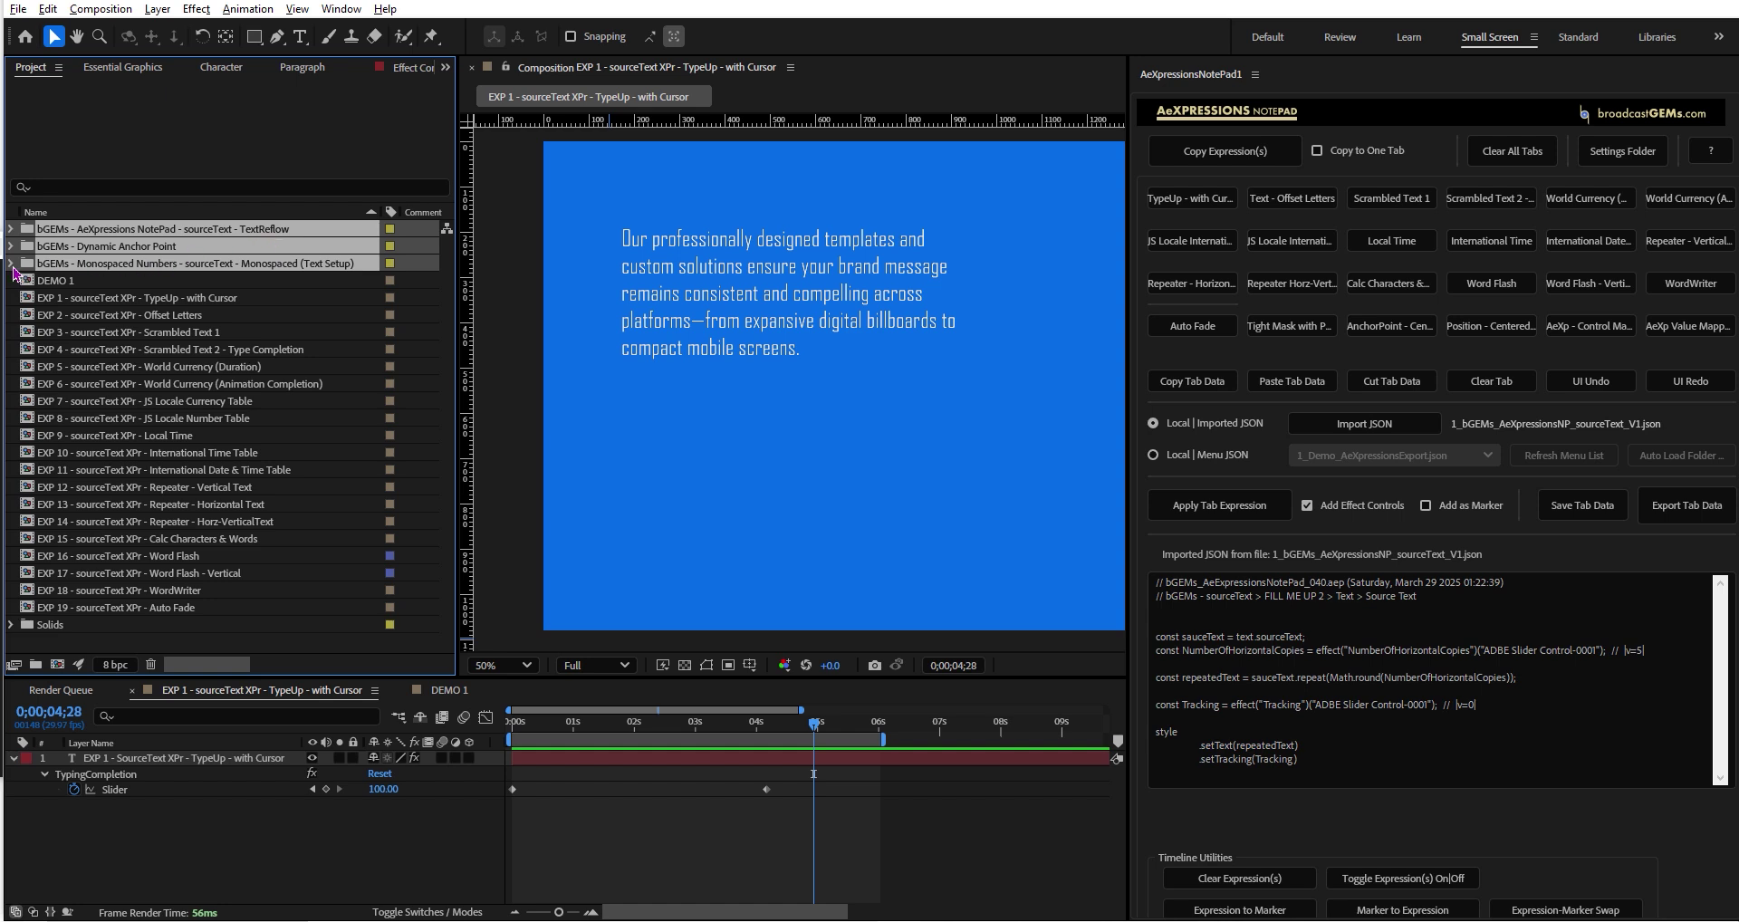
{"action": "left_click", "coordinate": [13, 268]}
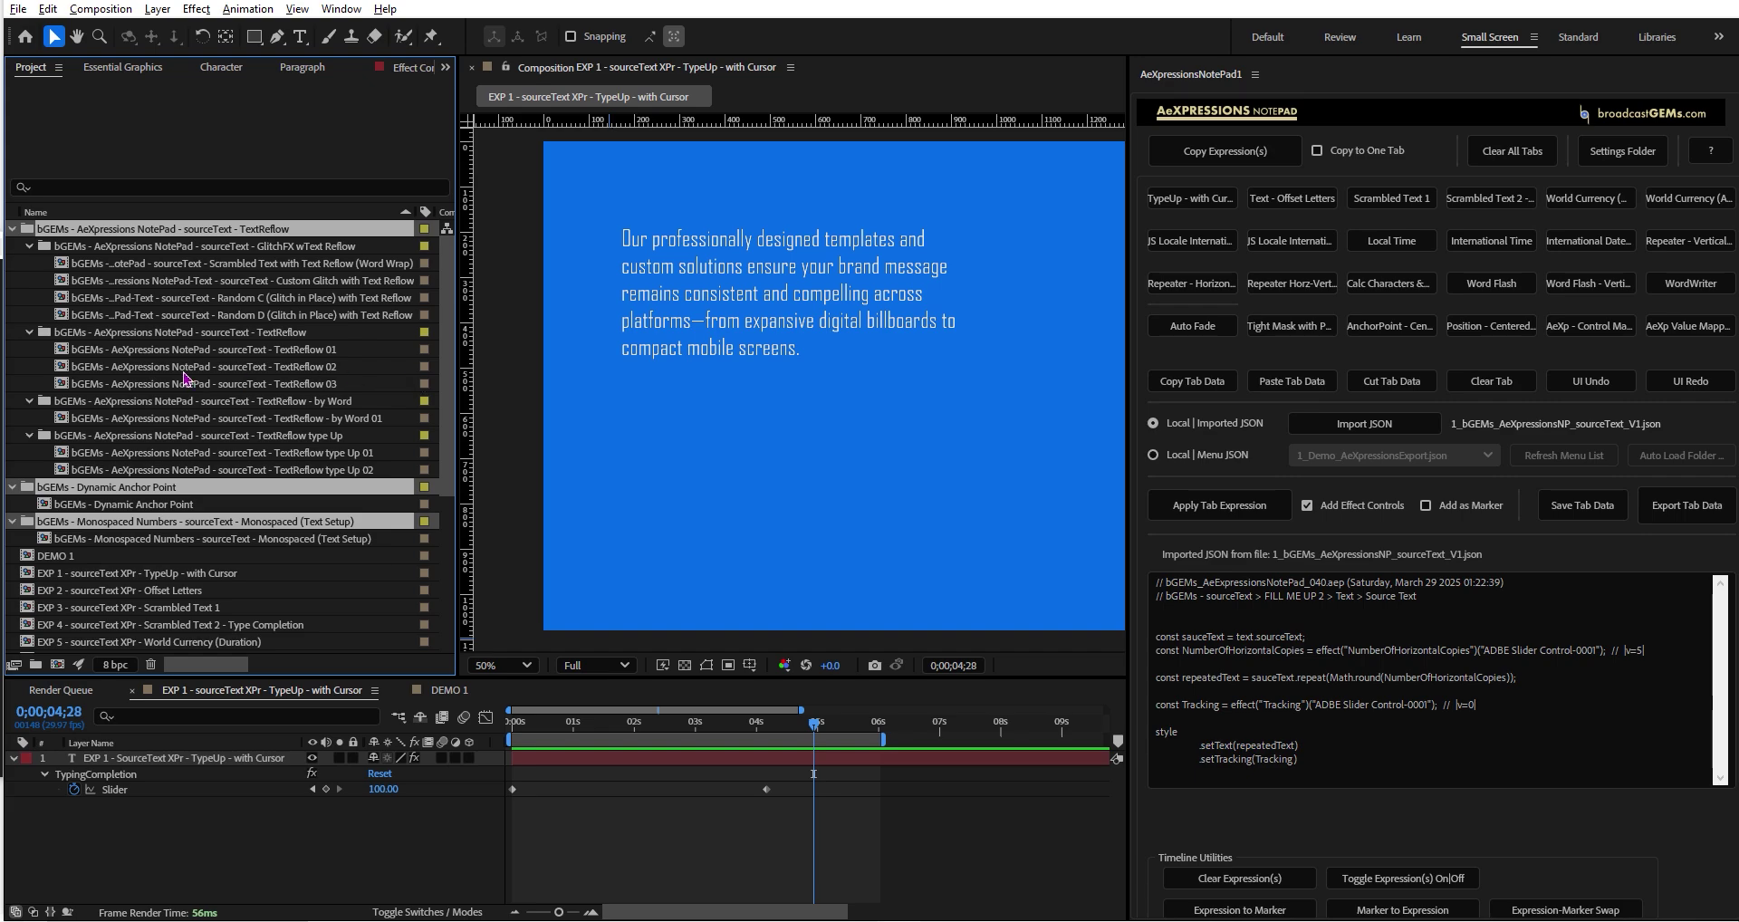
{"action": "scroll", "coordinate": [170, 373], "scroll_direction": "down", "scroll_amount": 1}
{"action": "scroll", "coordinate": [170, 373], "scroll_direction": "up", "scroll_amount": 1}
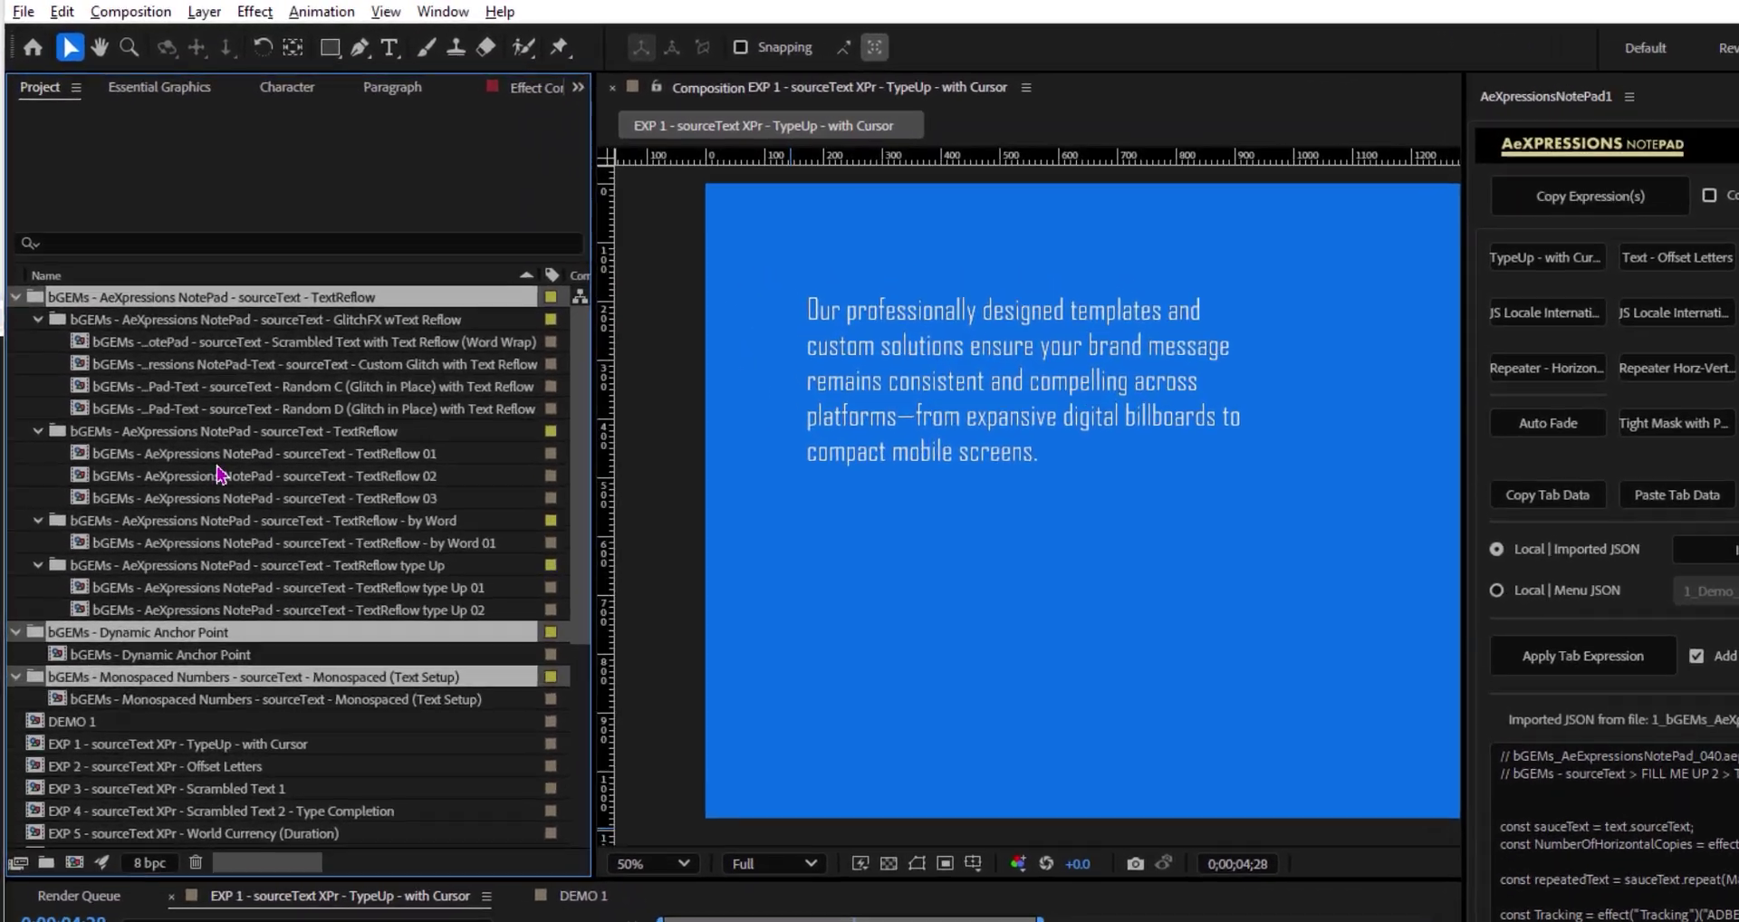
{"action": "key", "text": "grave"}
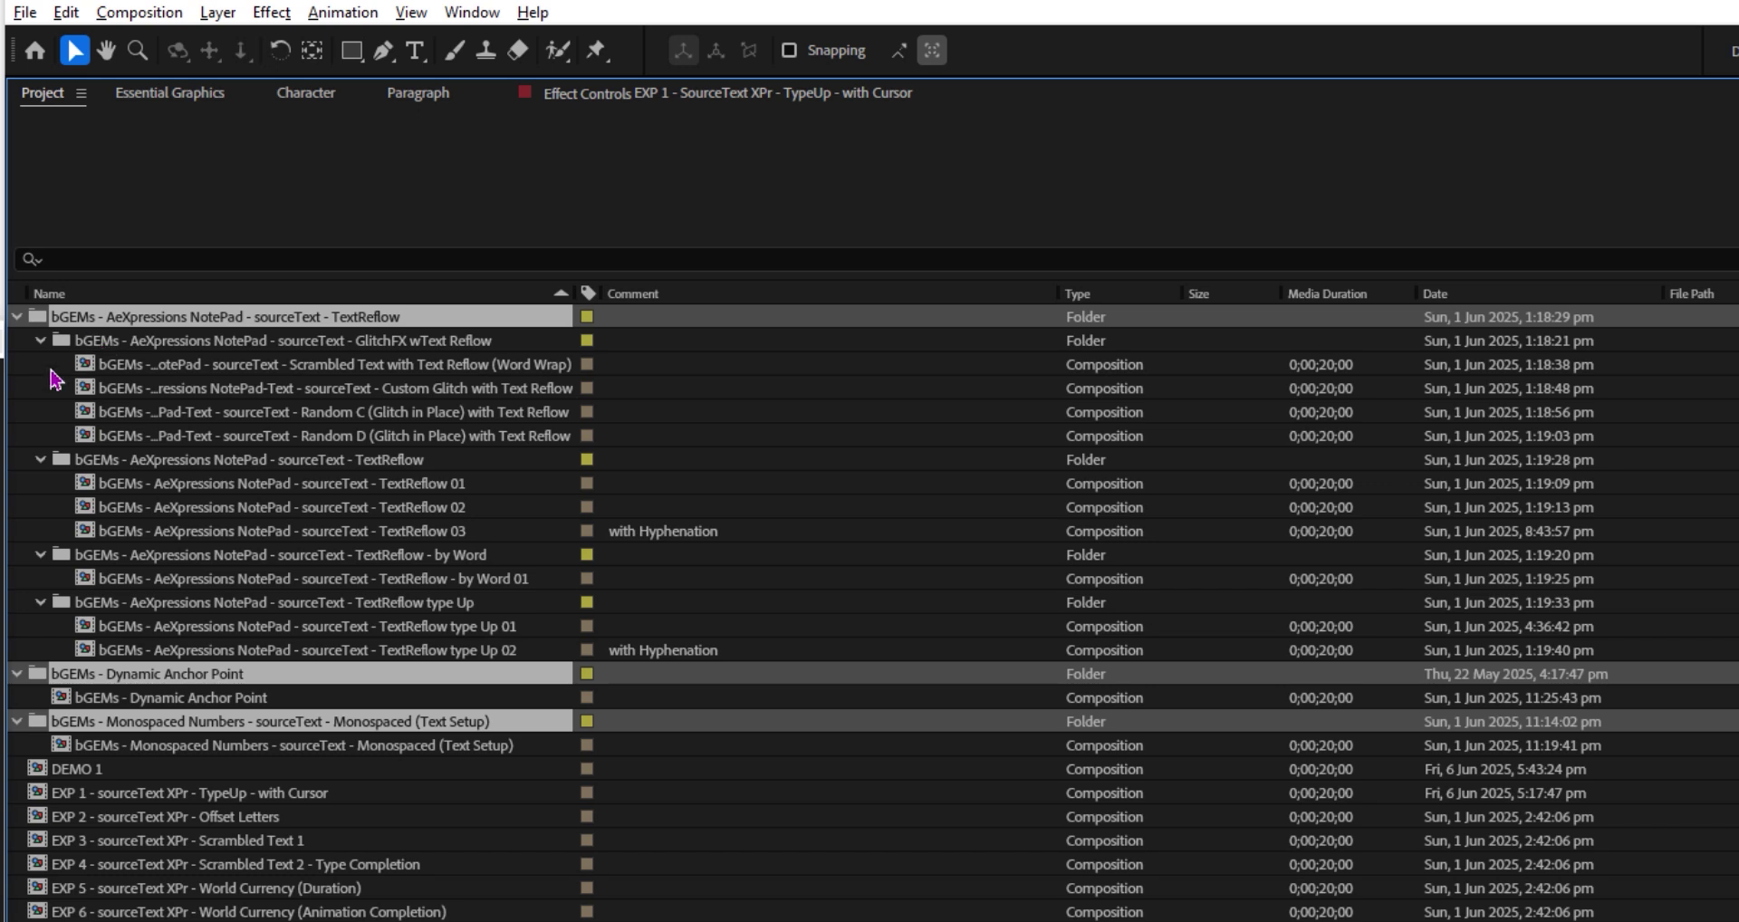
Examine the comps in the TextReflow, Dynamic Anchor Point and Monospaced Numbers folders, and clear the selection
{"action": "key", "text": "ctrl+shift+a"}
{"action": "left_click", "coordinate": [100, 321]}
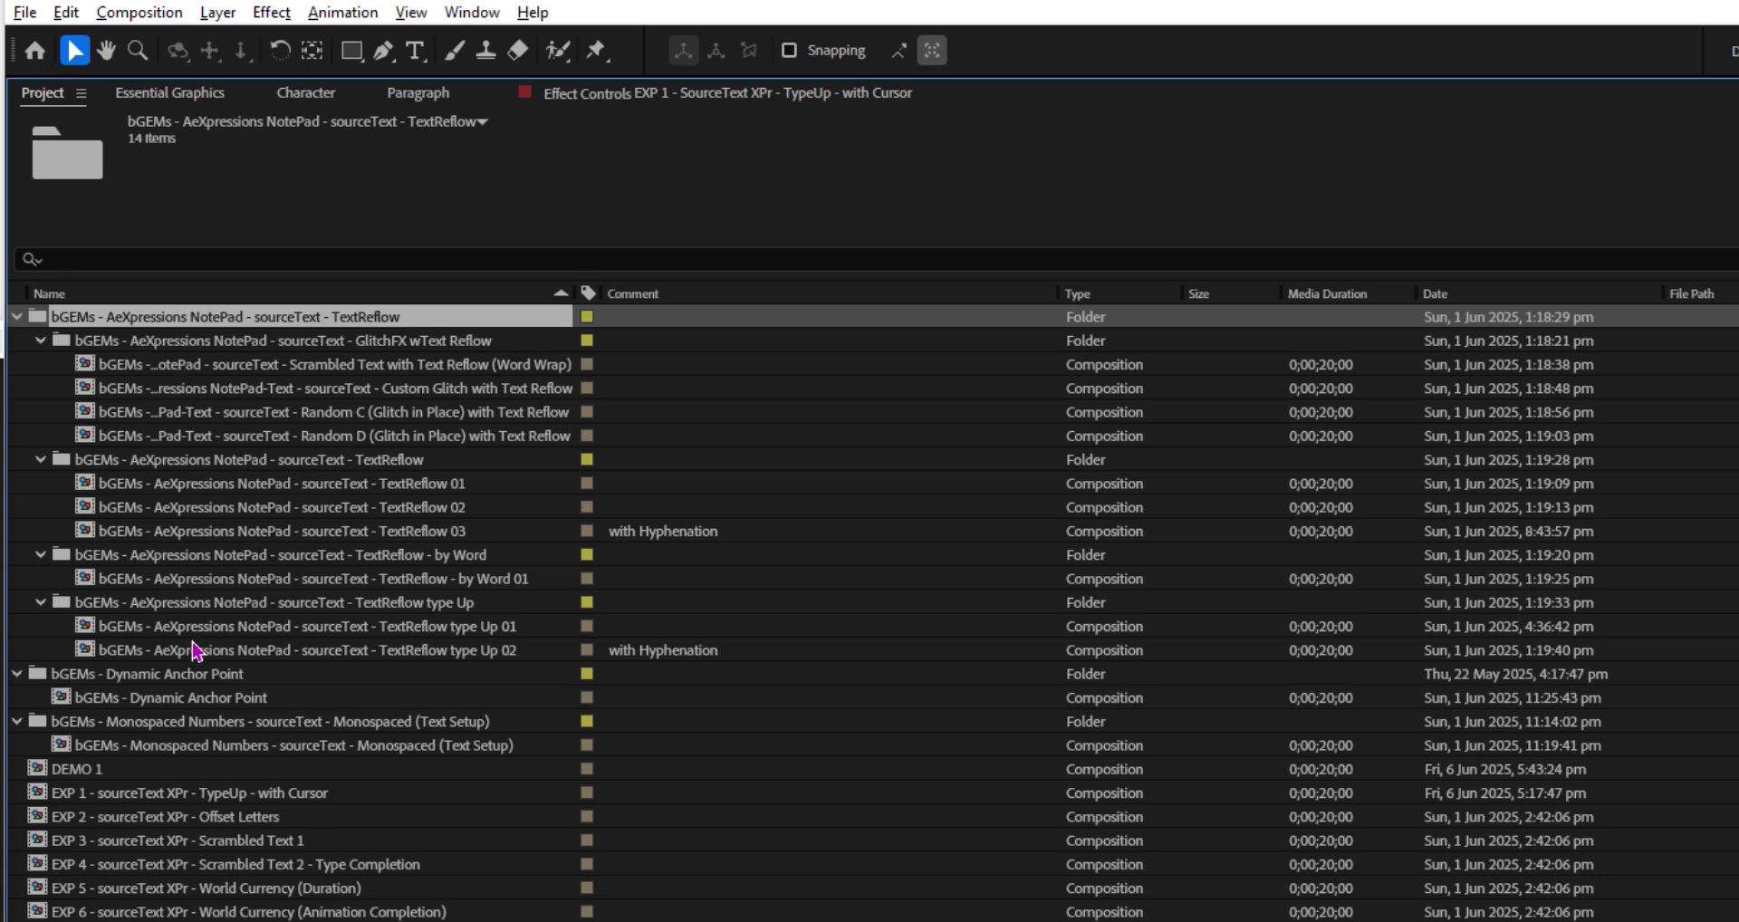
{"action": "left_click", "coordinate": [190, 678]}
{"action": "left_click", "coordinate": [172, 722]}
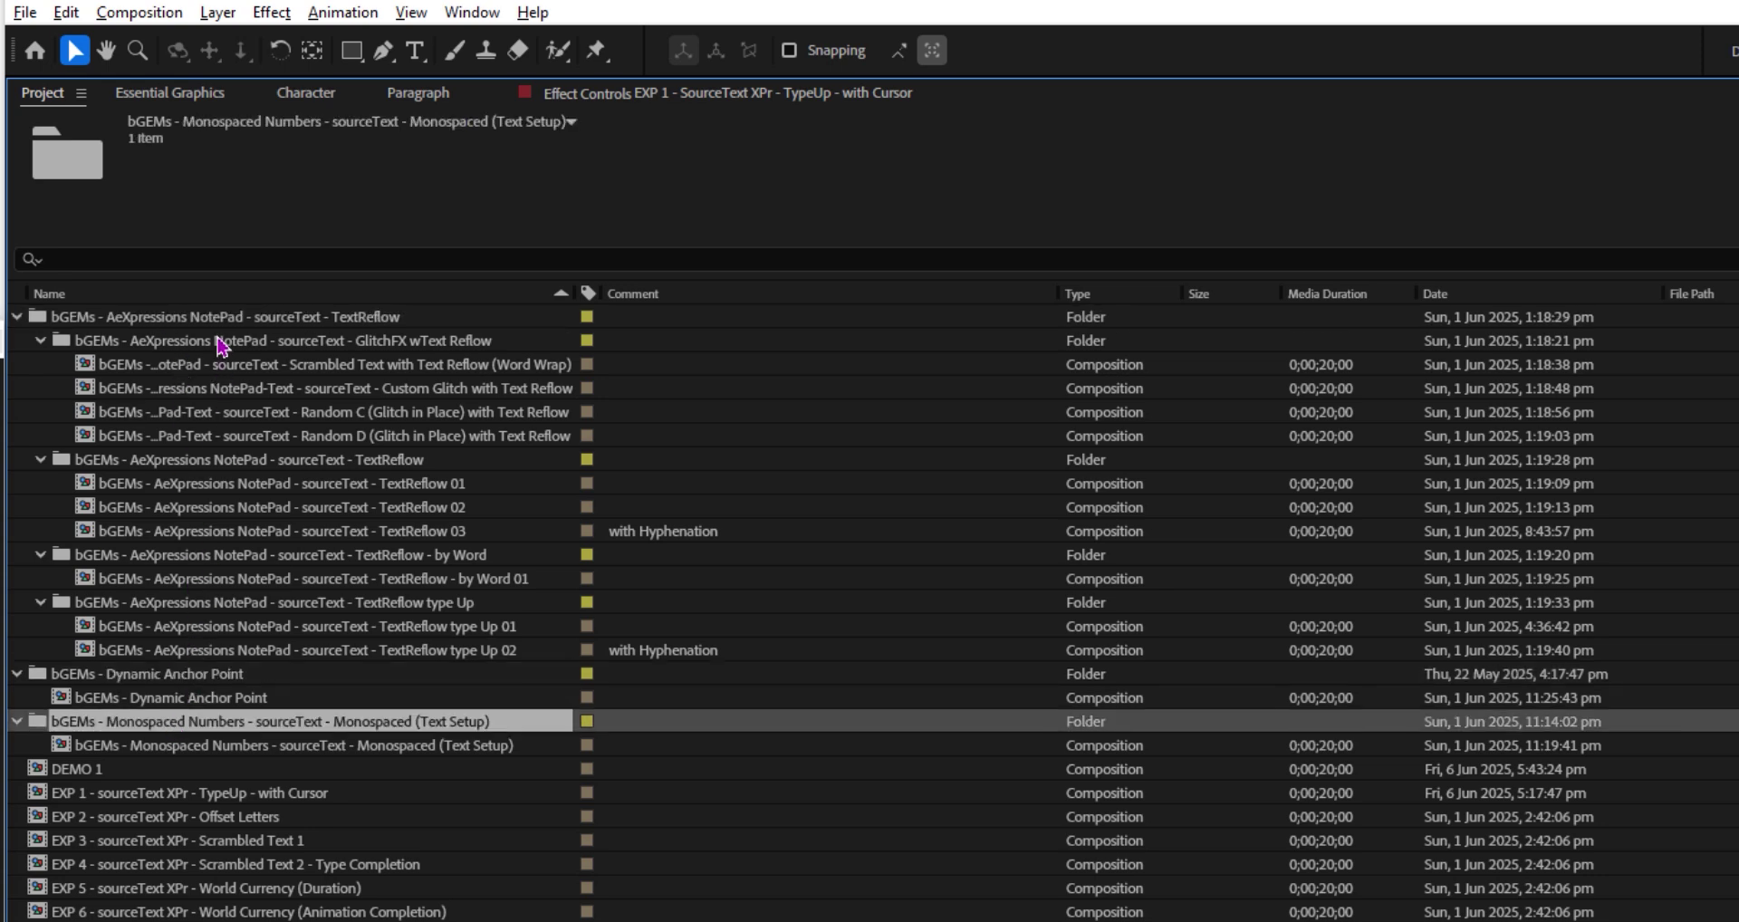
{"action": "left_click", "coordinate": [215, 327]}
{"action": "left_click", "coordinate": [194, 724], "text": "shift"}
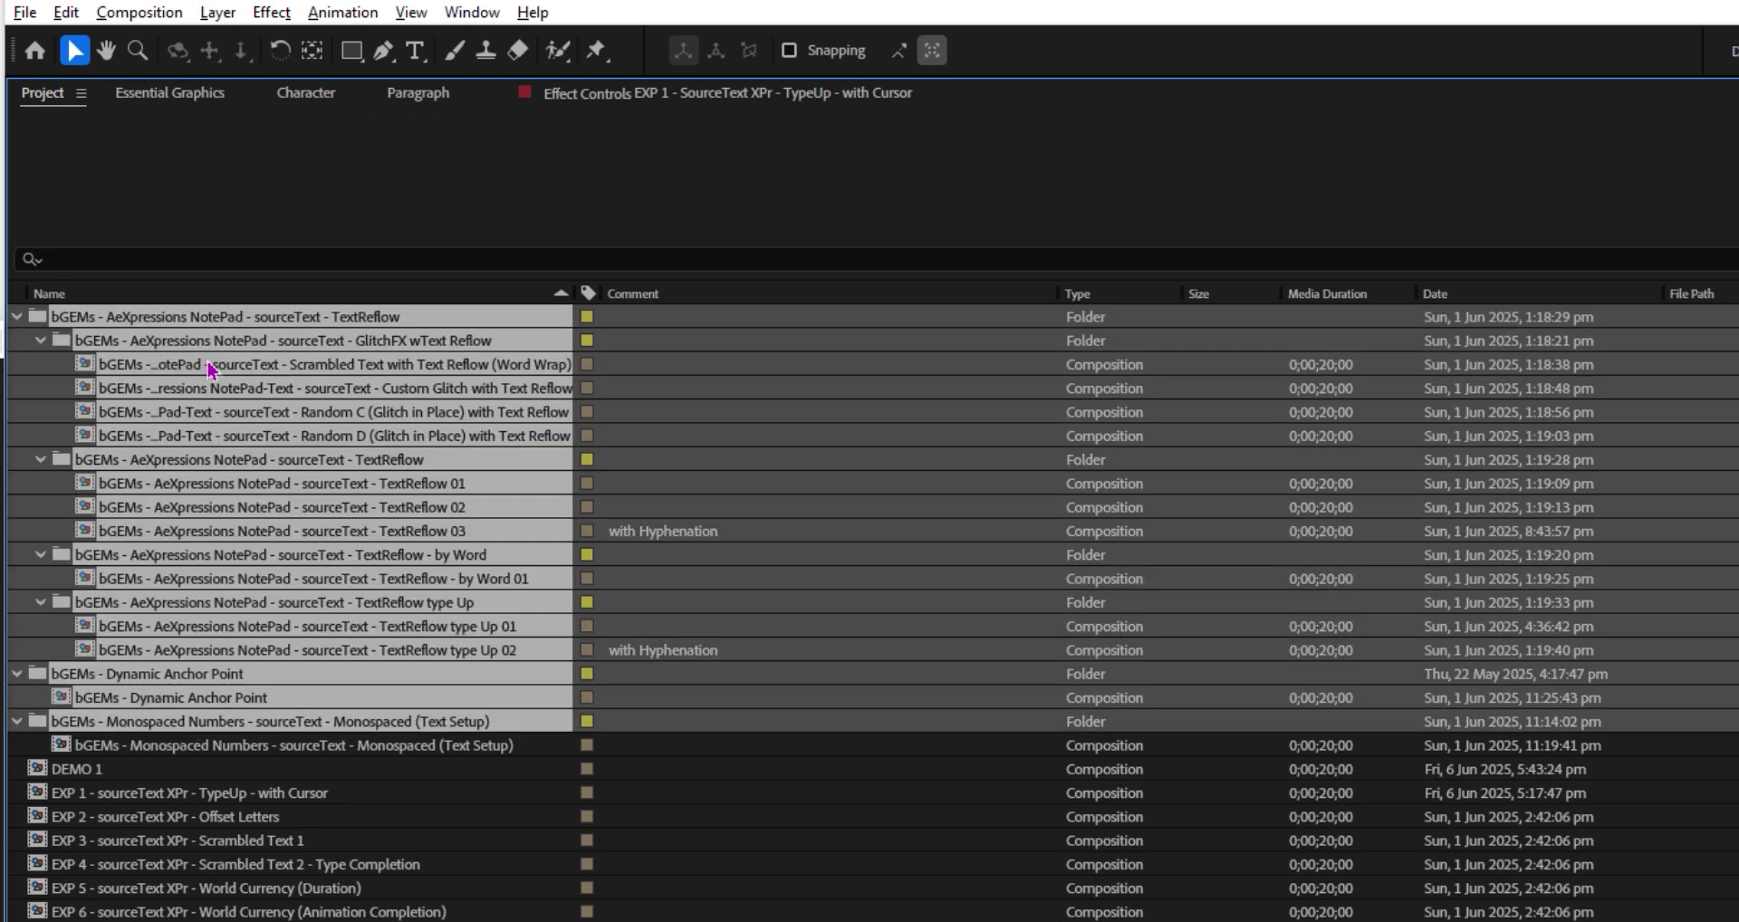
{"action": "left_click", "coordinate": [229, 752], "text": "shift"}
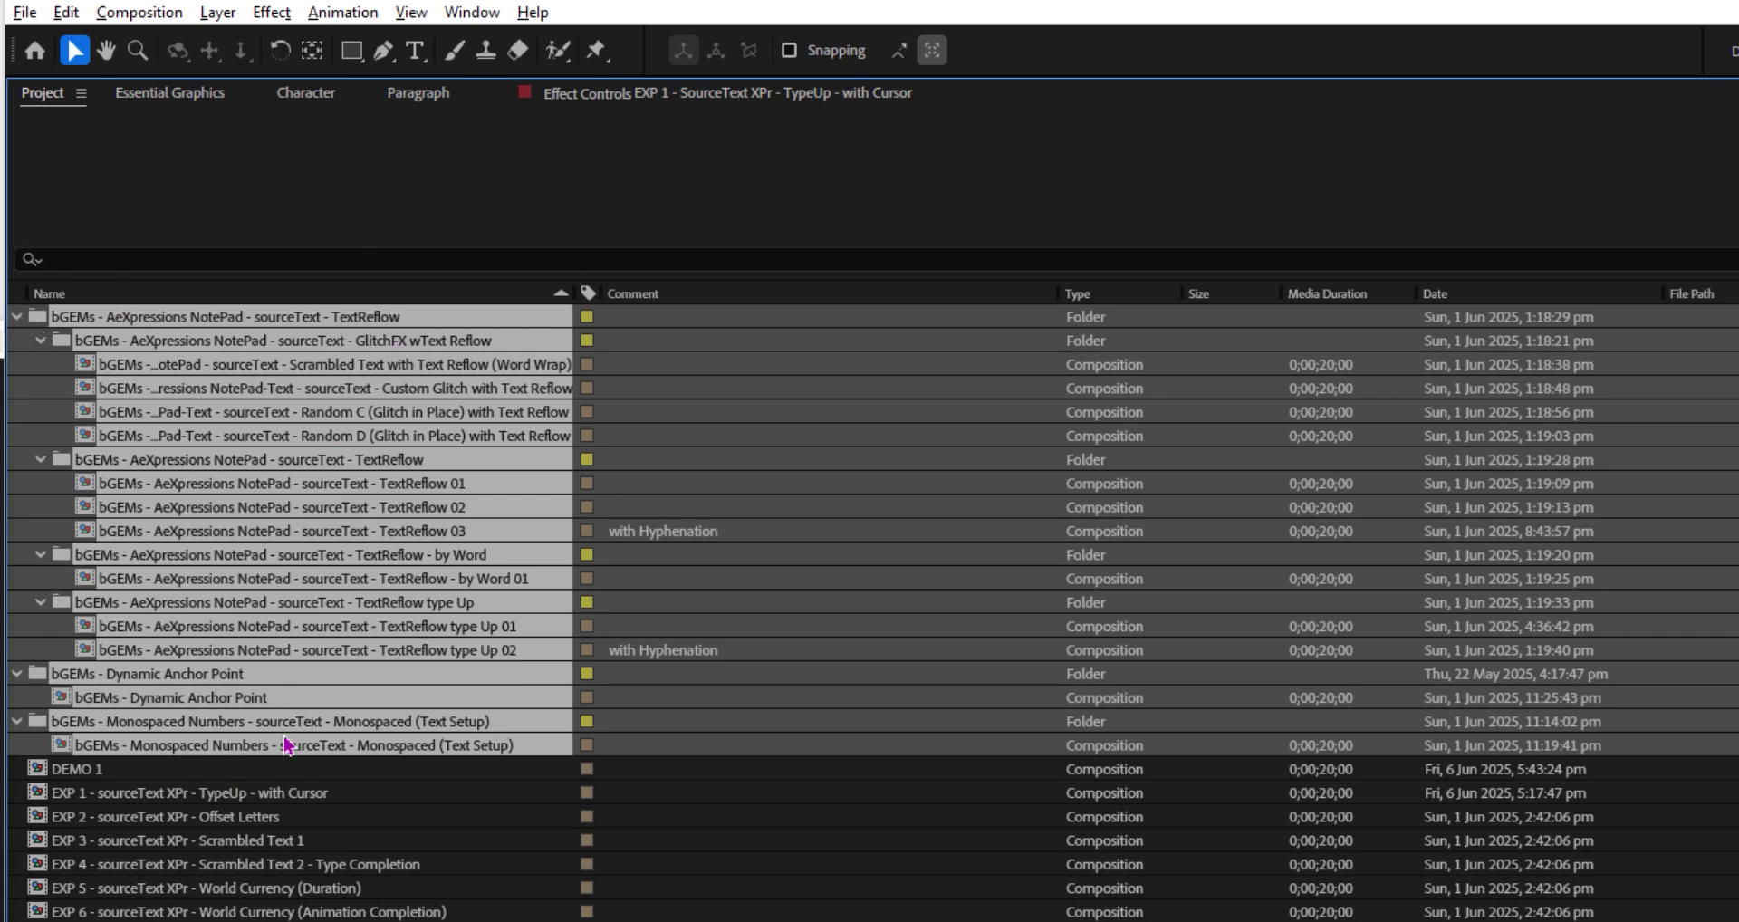
{"action": "left_click", "coordinate": [30, 365]}
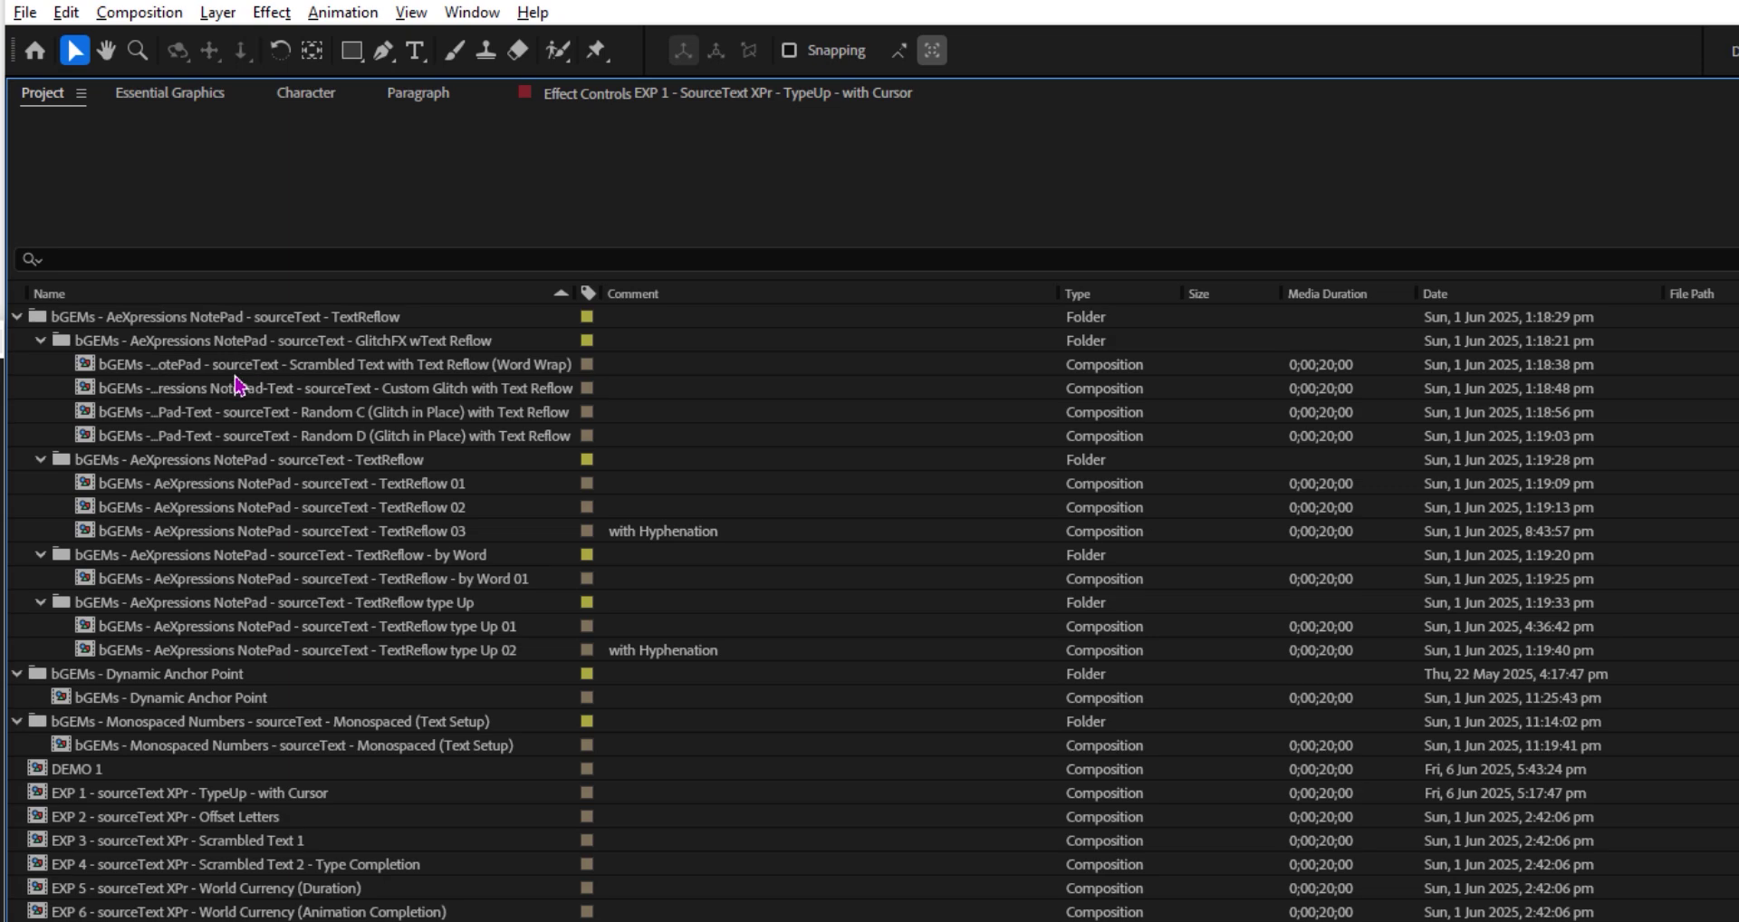
Open the Scrambled Text with Text Reflow (Word Wrap) comp and inspect its text layer's AnimationDuration and ParagraphWidth effect controls
{"action": "double_click", "coordinate": [234, 368]}
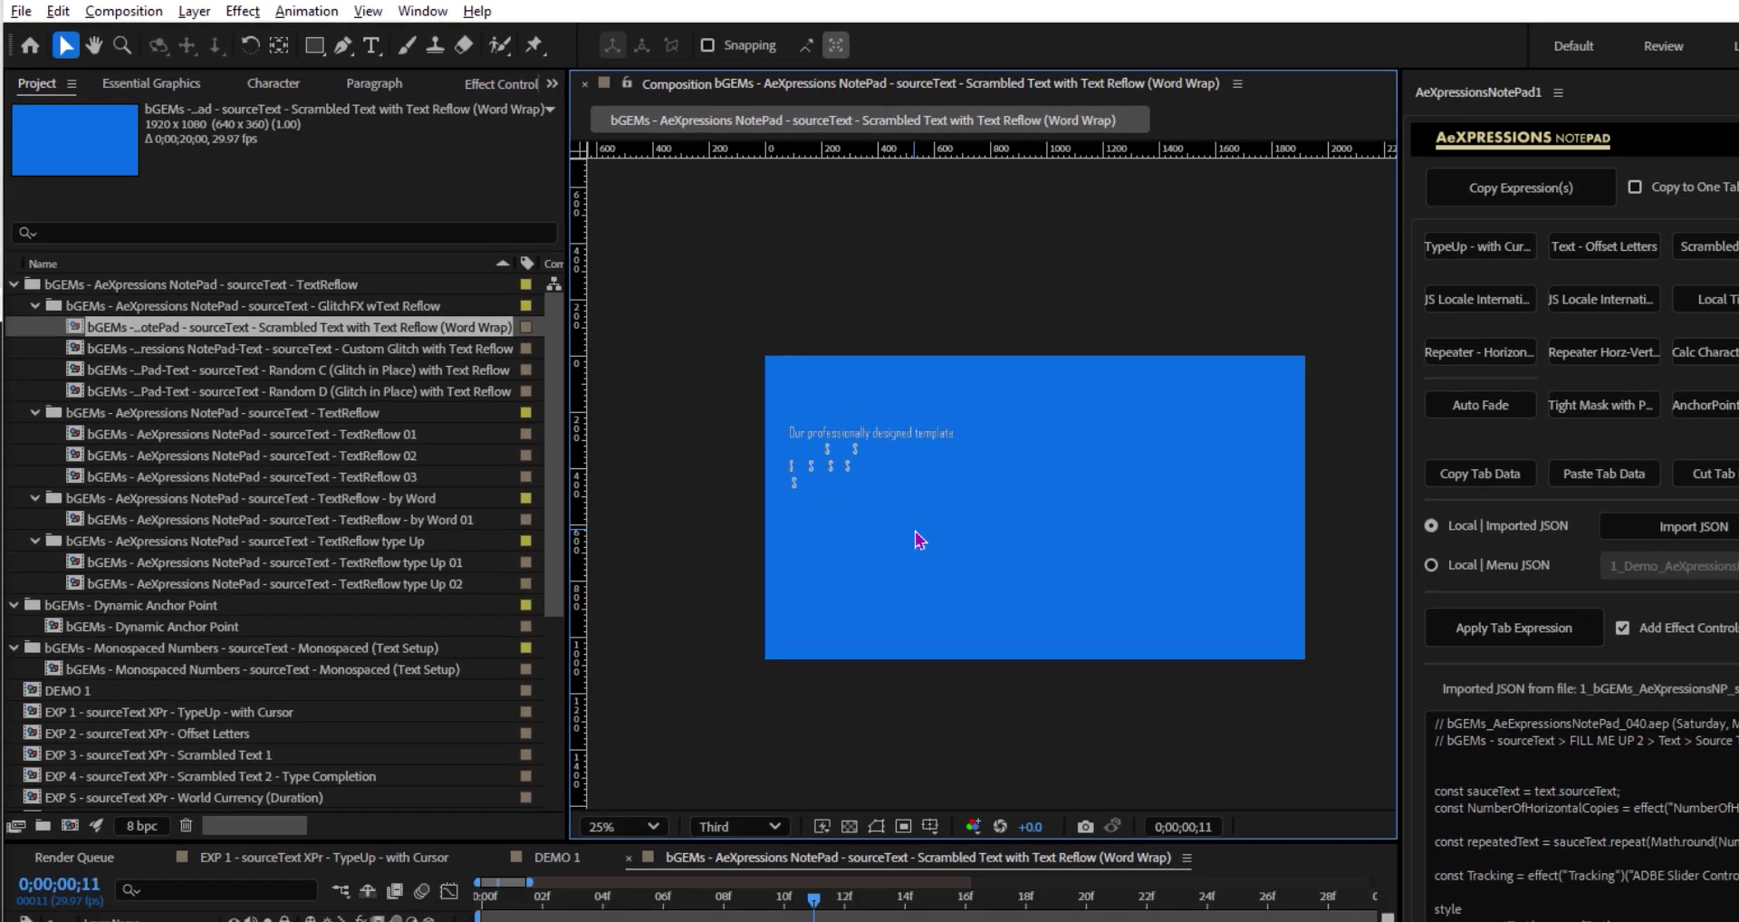
{"action": "scroll", "coordinate": [942, 417], "scroll_direction": "up", "scroll_amount": 1}
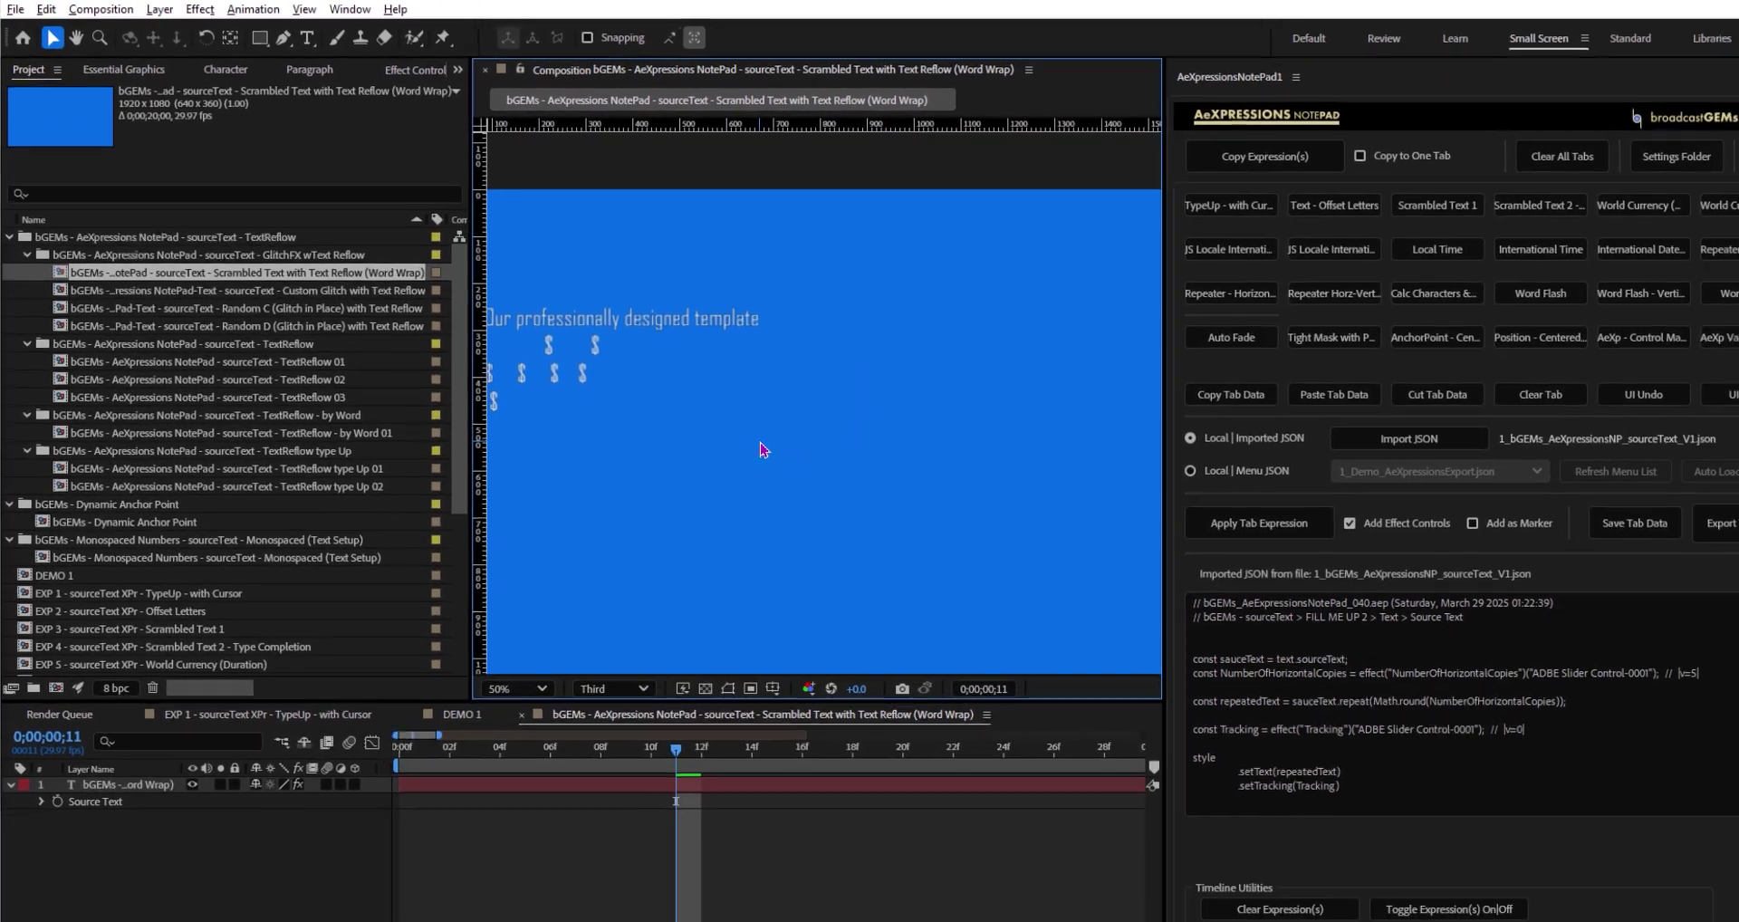
{"action": "left_click", "coordinate": [445, 759]}
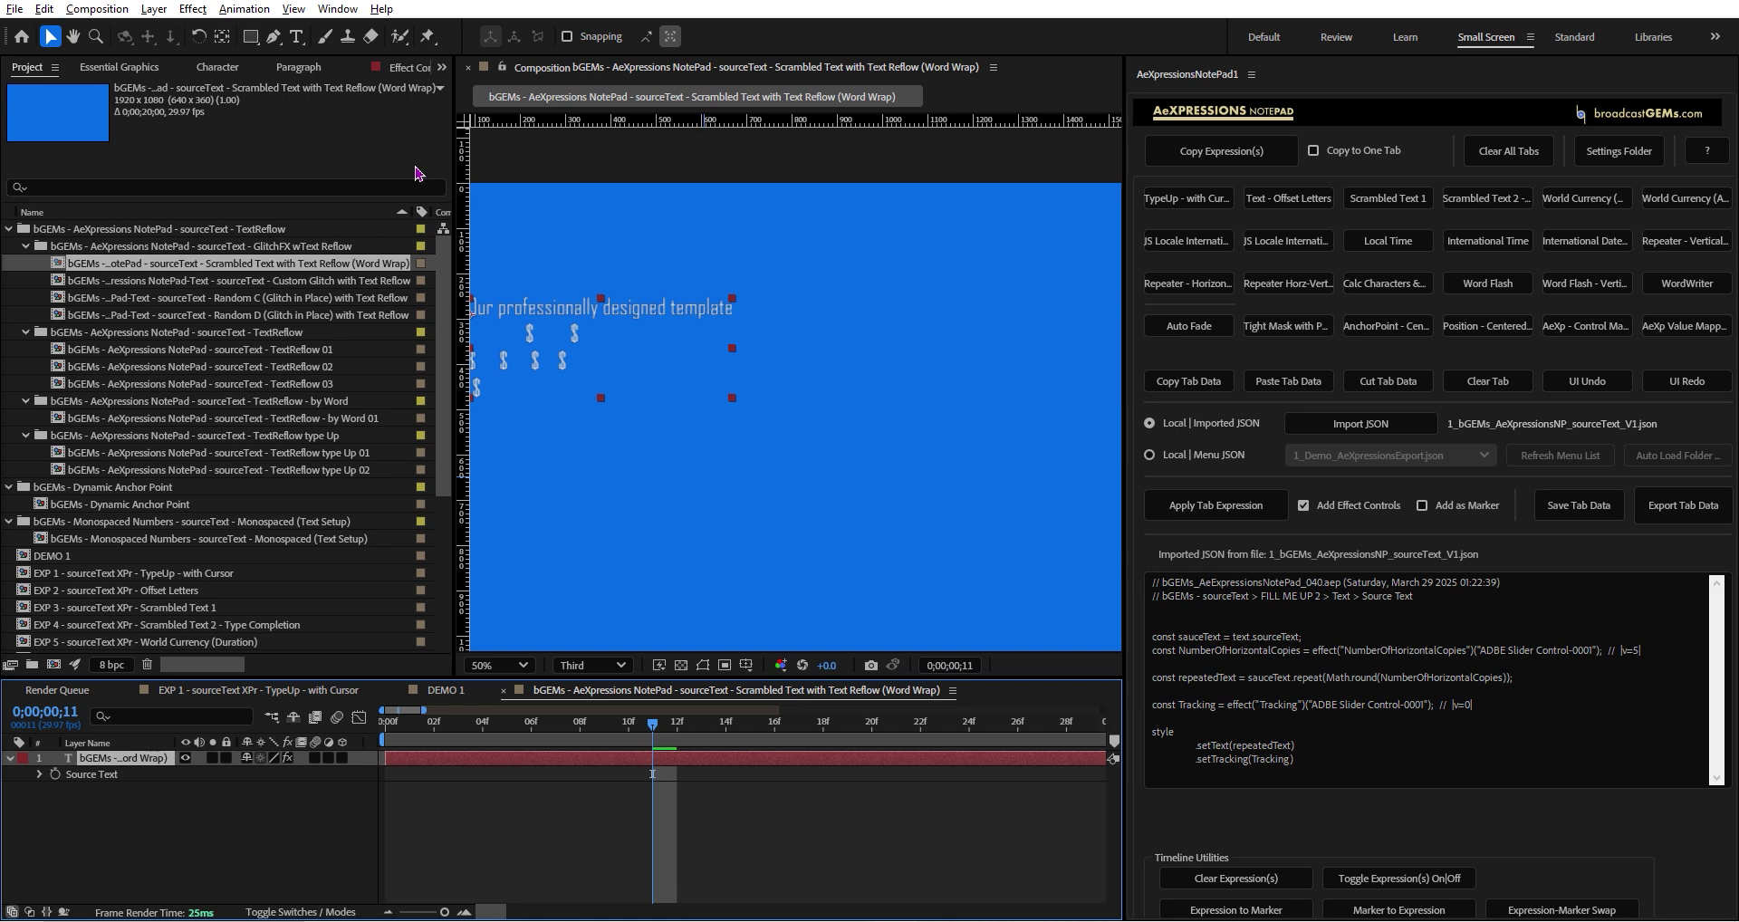
{"action": "key", "text": "F3"}
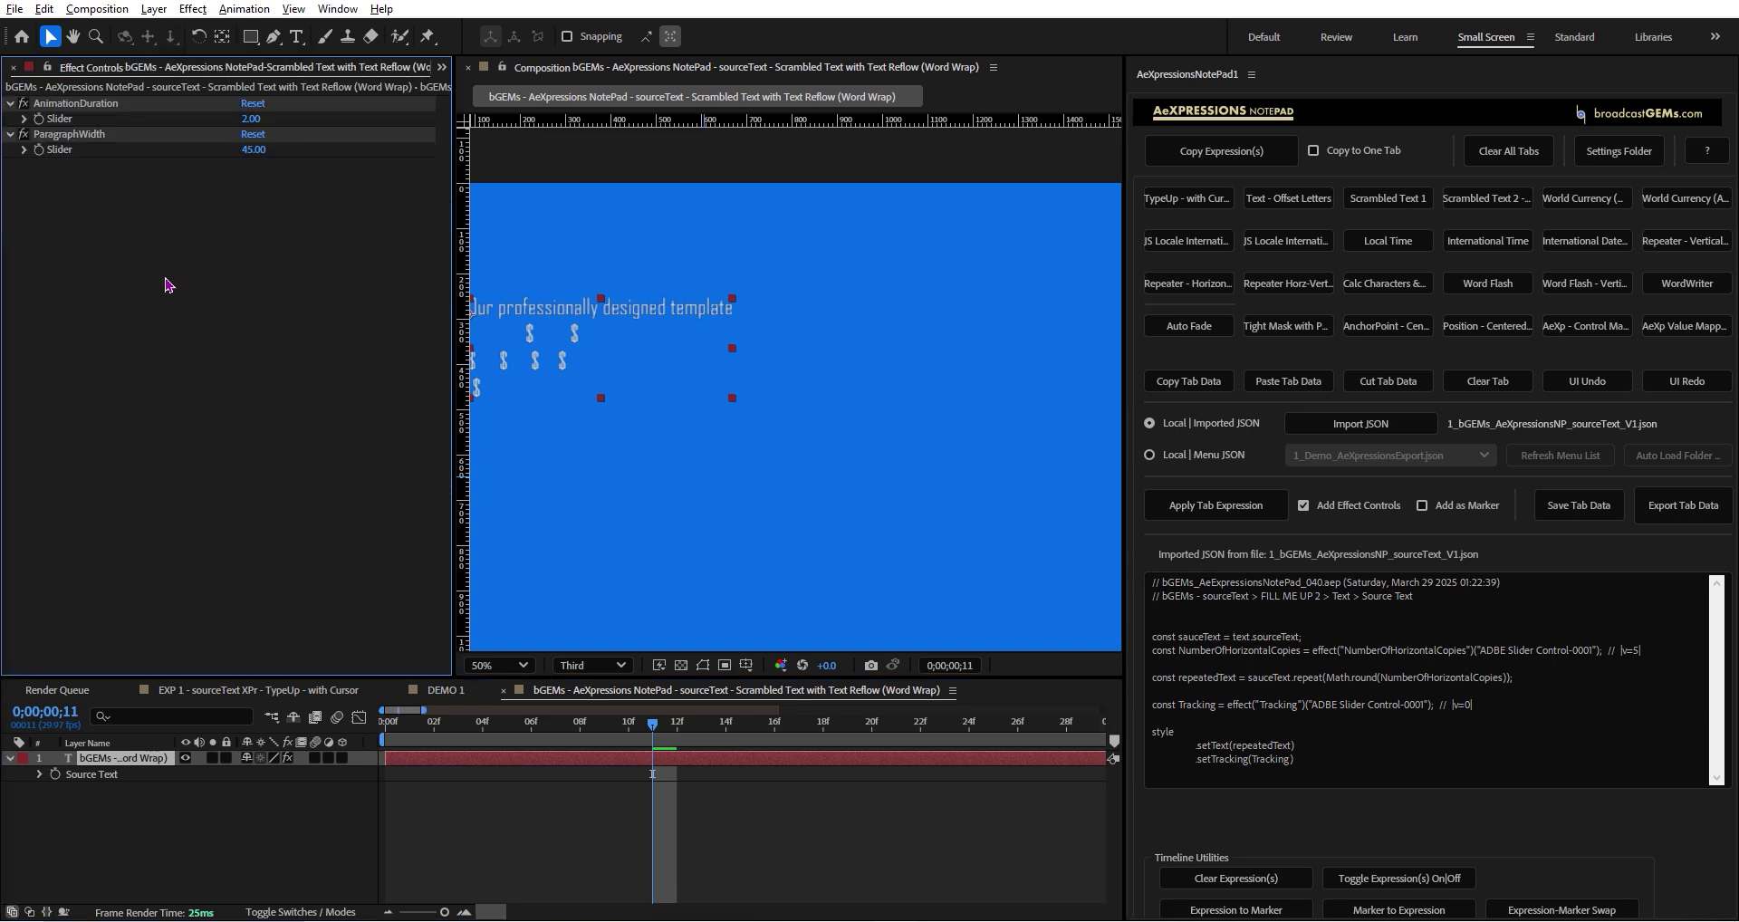
{"action": "left_click", "coordinate": [72, 106]}
{"action": "left_click", "coordinate": [76, 135]}
Fit the comp's full duration in the timeline and preview the scrambled text animation, stopping at 0;00;05;00
{"action": "key", "text": "space"}
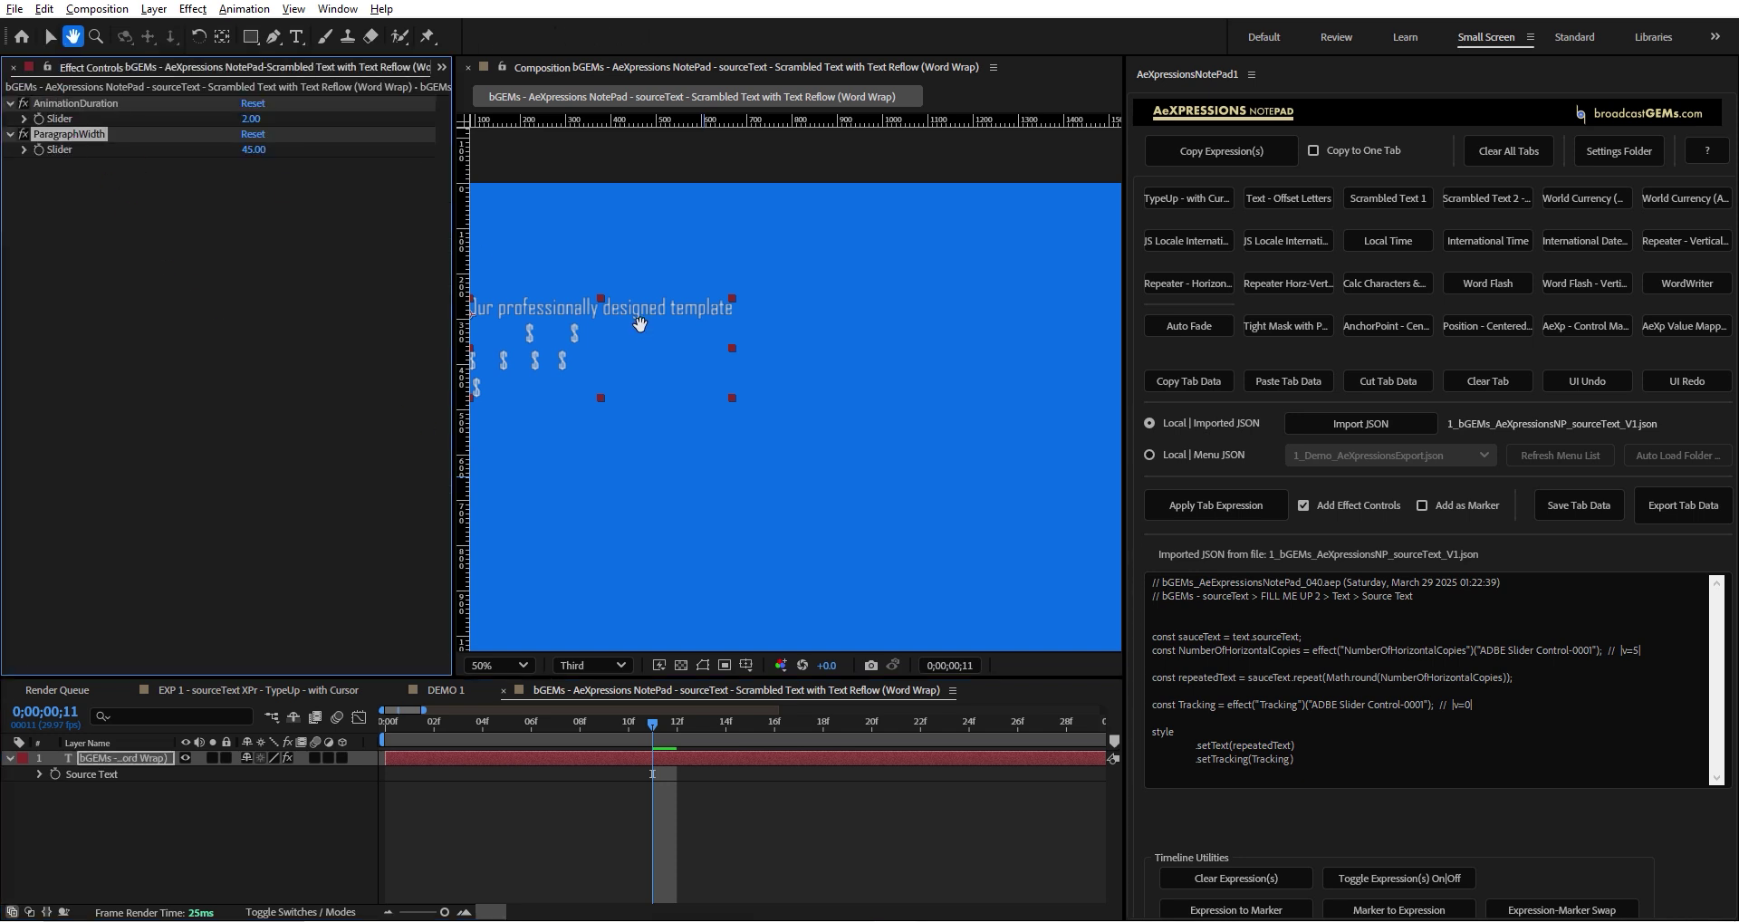
{"action": "left_click_drag", "start_coordinate": [641, 324], "coordinate": [750, 313]}
{"action": "left_click", "coordinate": [933, 432]}
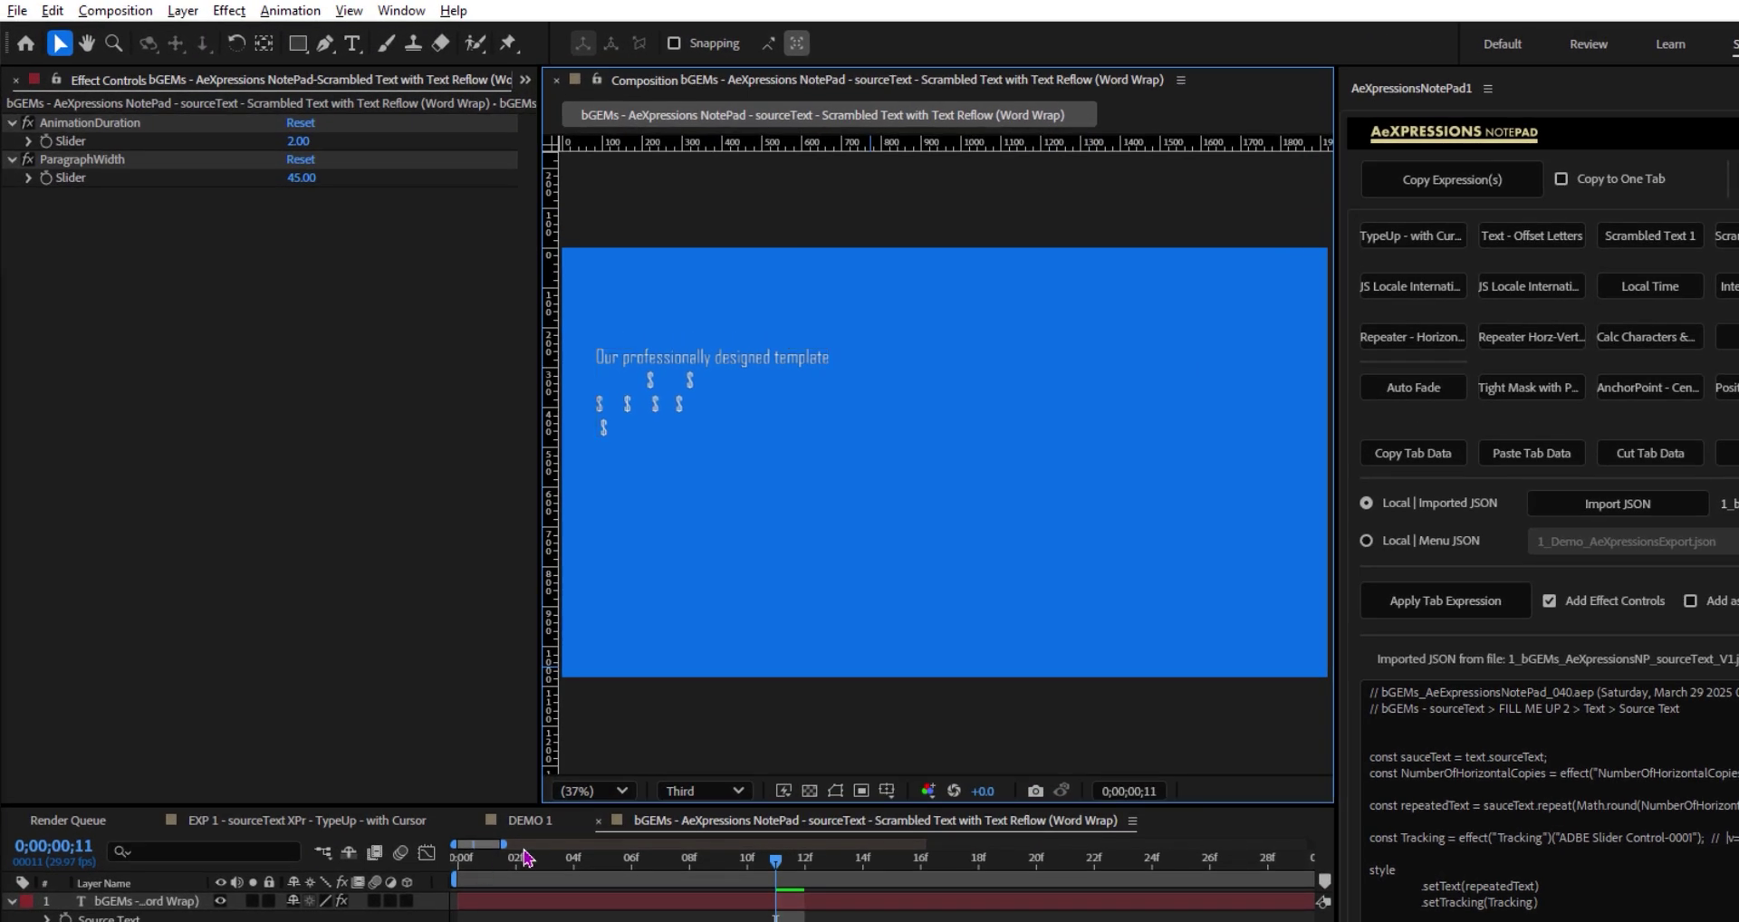
{"action": "double_click", "coordinate": [486, 846]}
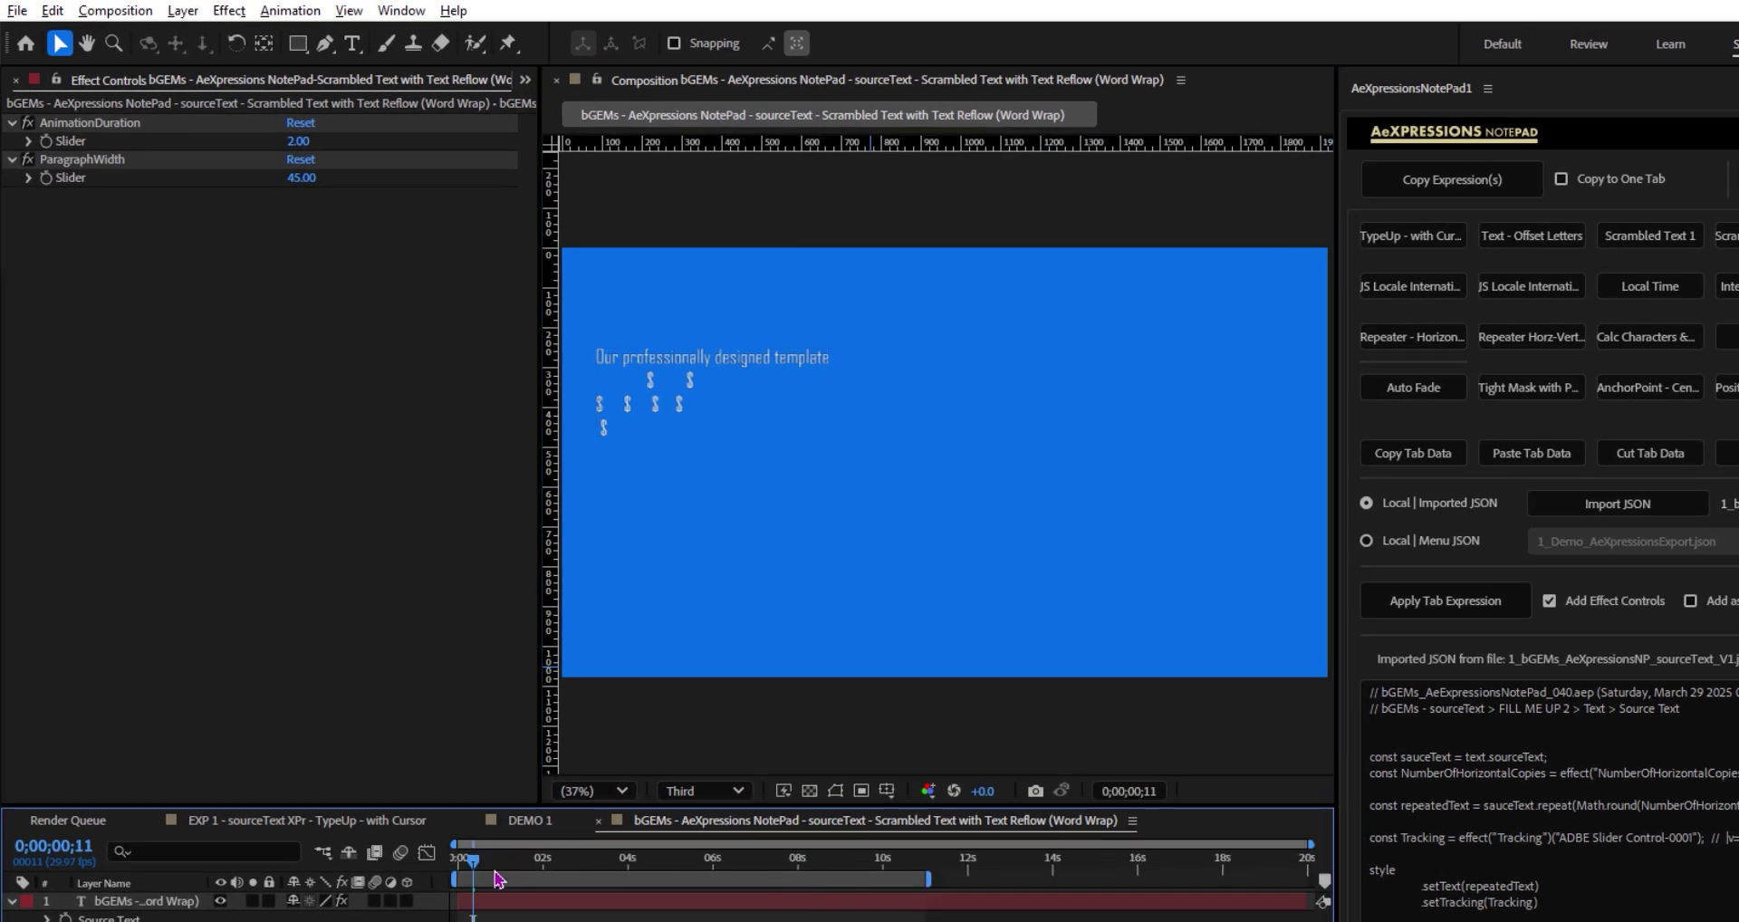
{"action": "key", "text": "space"}
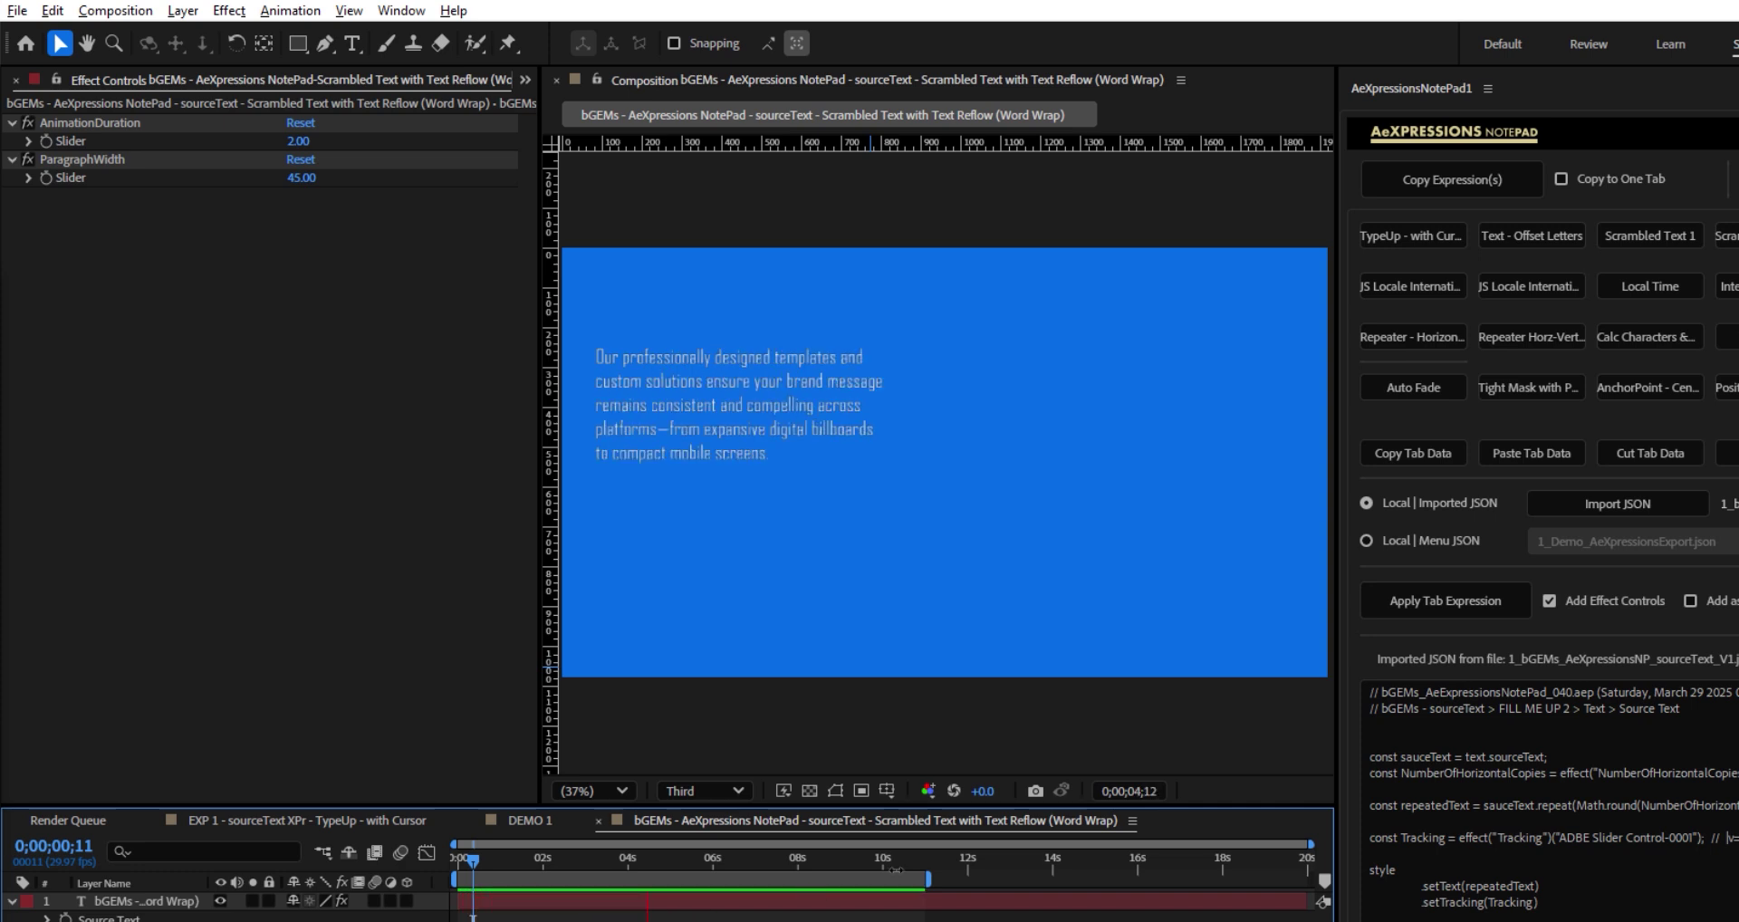
{"action": "key", "text": "space"}
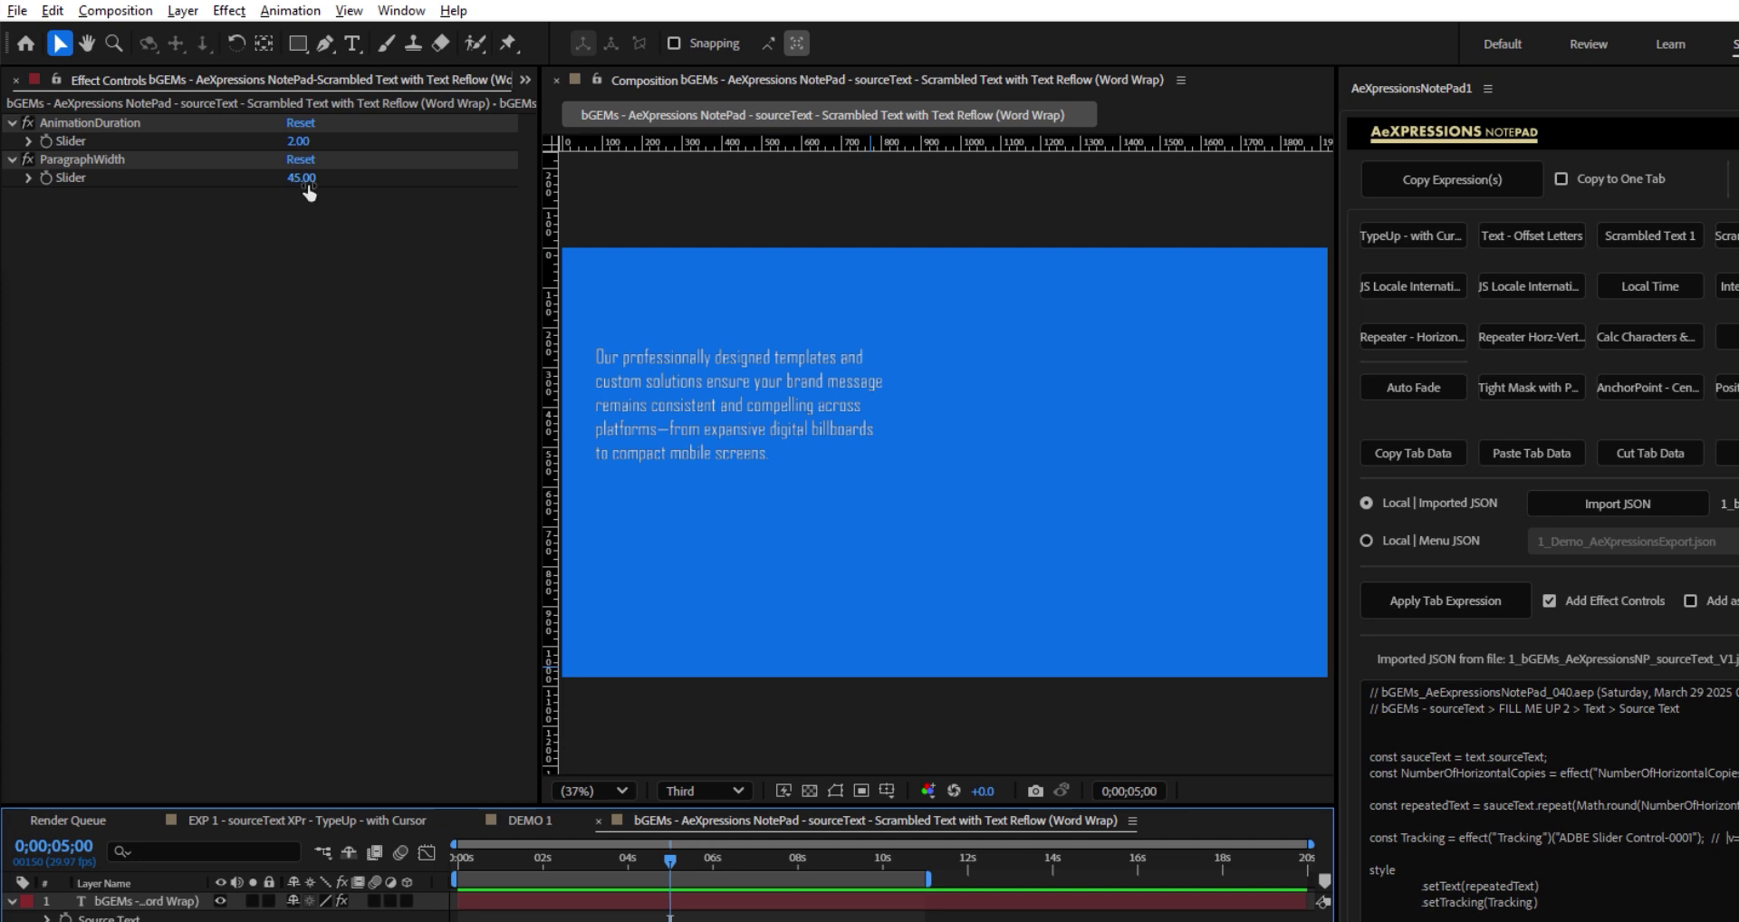
Select the scrambled text layer and set its ParagraphWidth slider to 168
{"action": "left_click", "coordinate": [703, 385]}
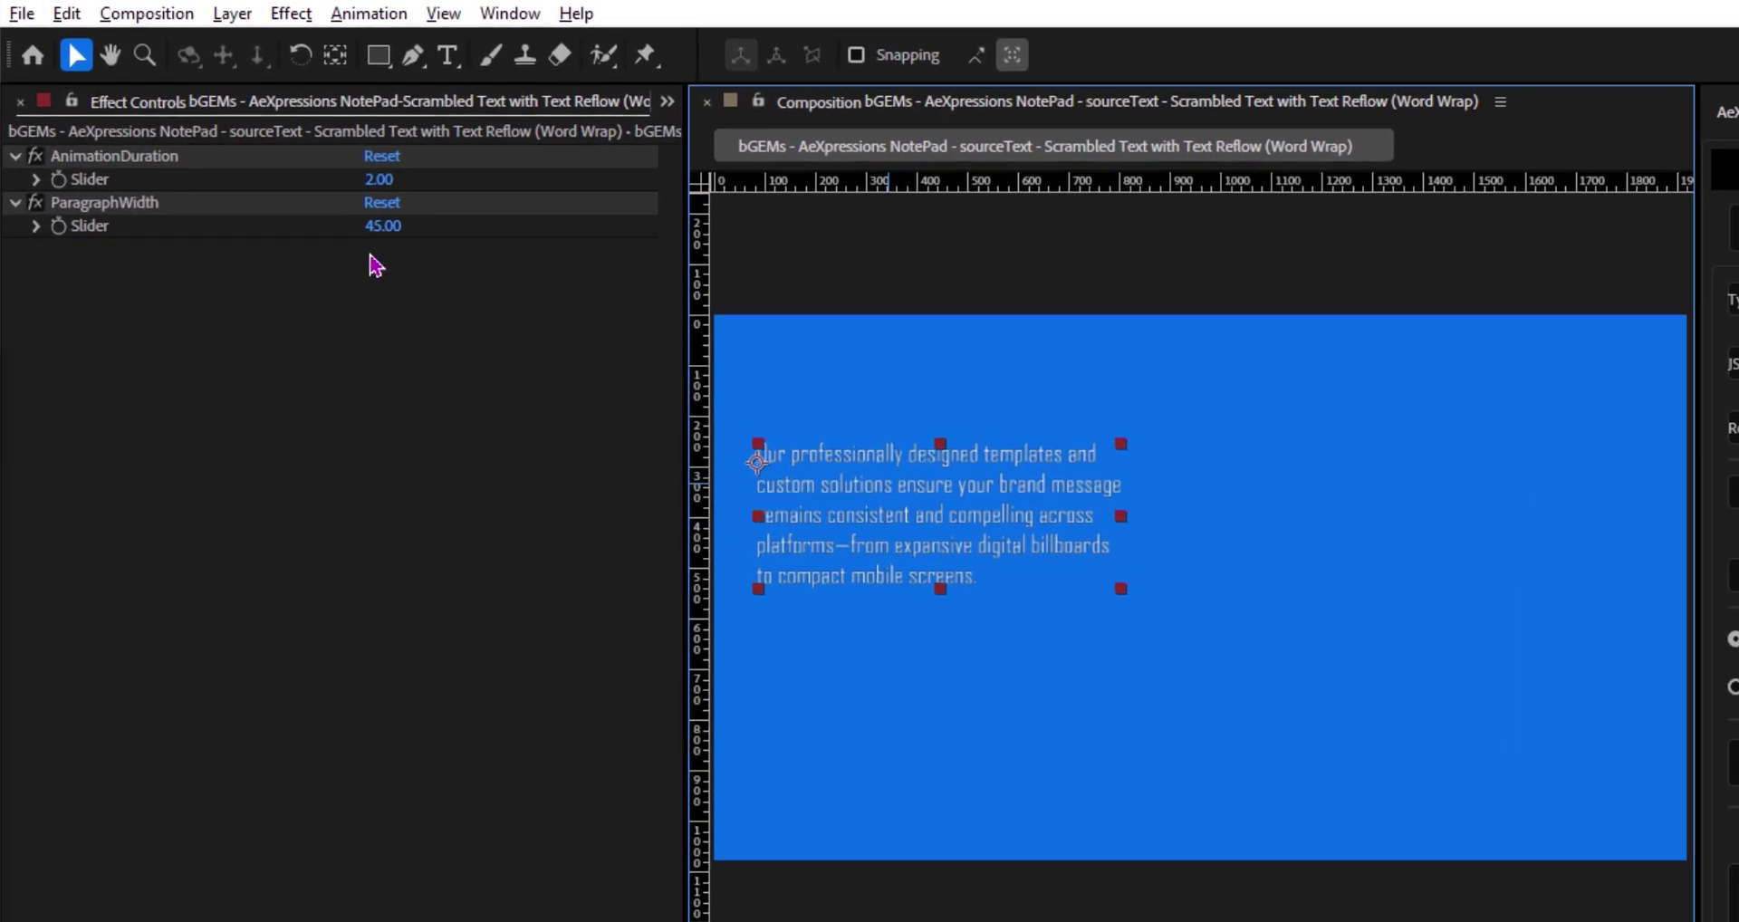
{"action": "left_click_drag", "start_coordinate": [402, 237], "coordinate": [569, 234]}
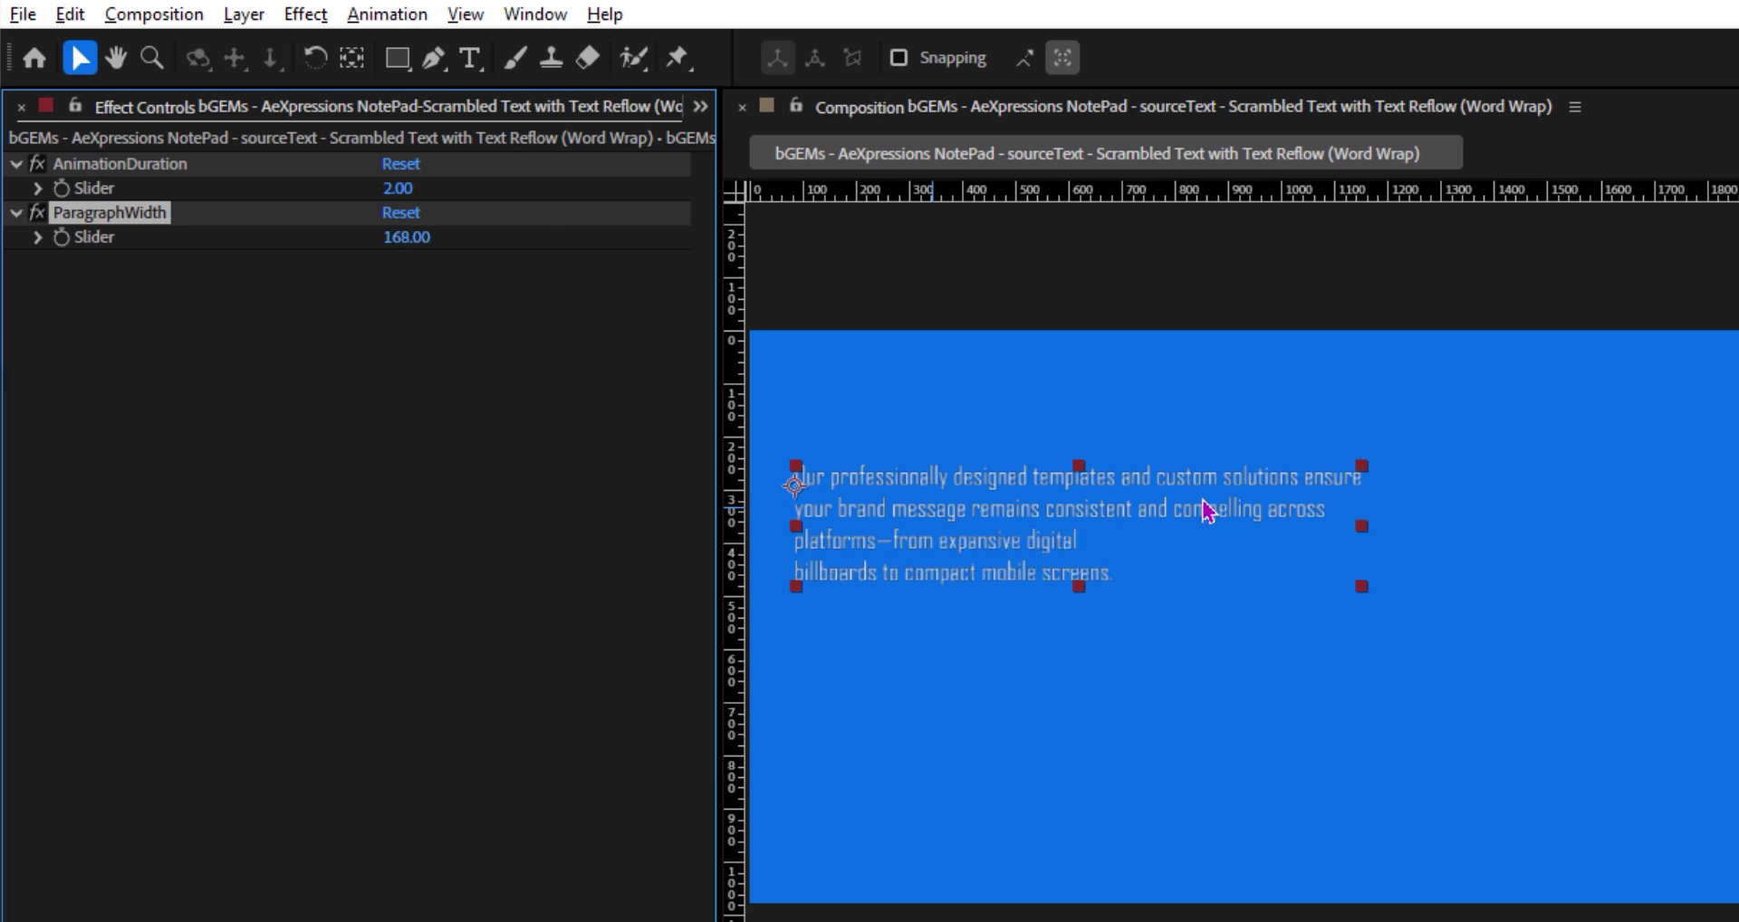
Set the scrambled text layer's ParagraphWidth slider to 201
{"action": "key", "text": "space"}
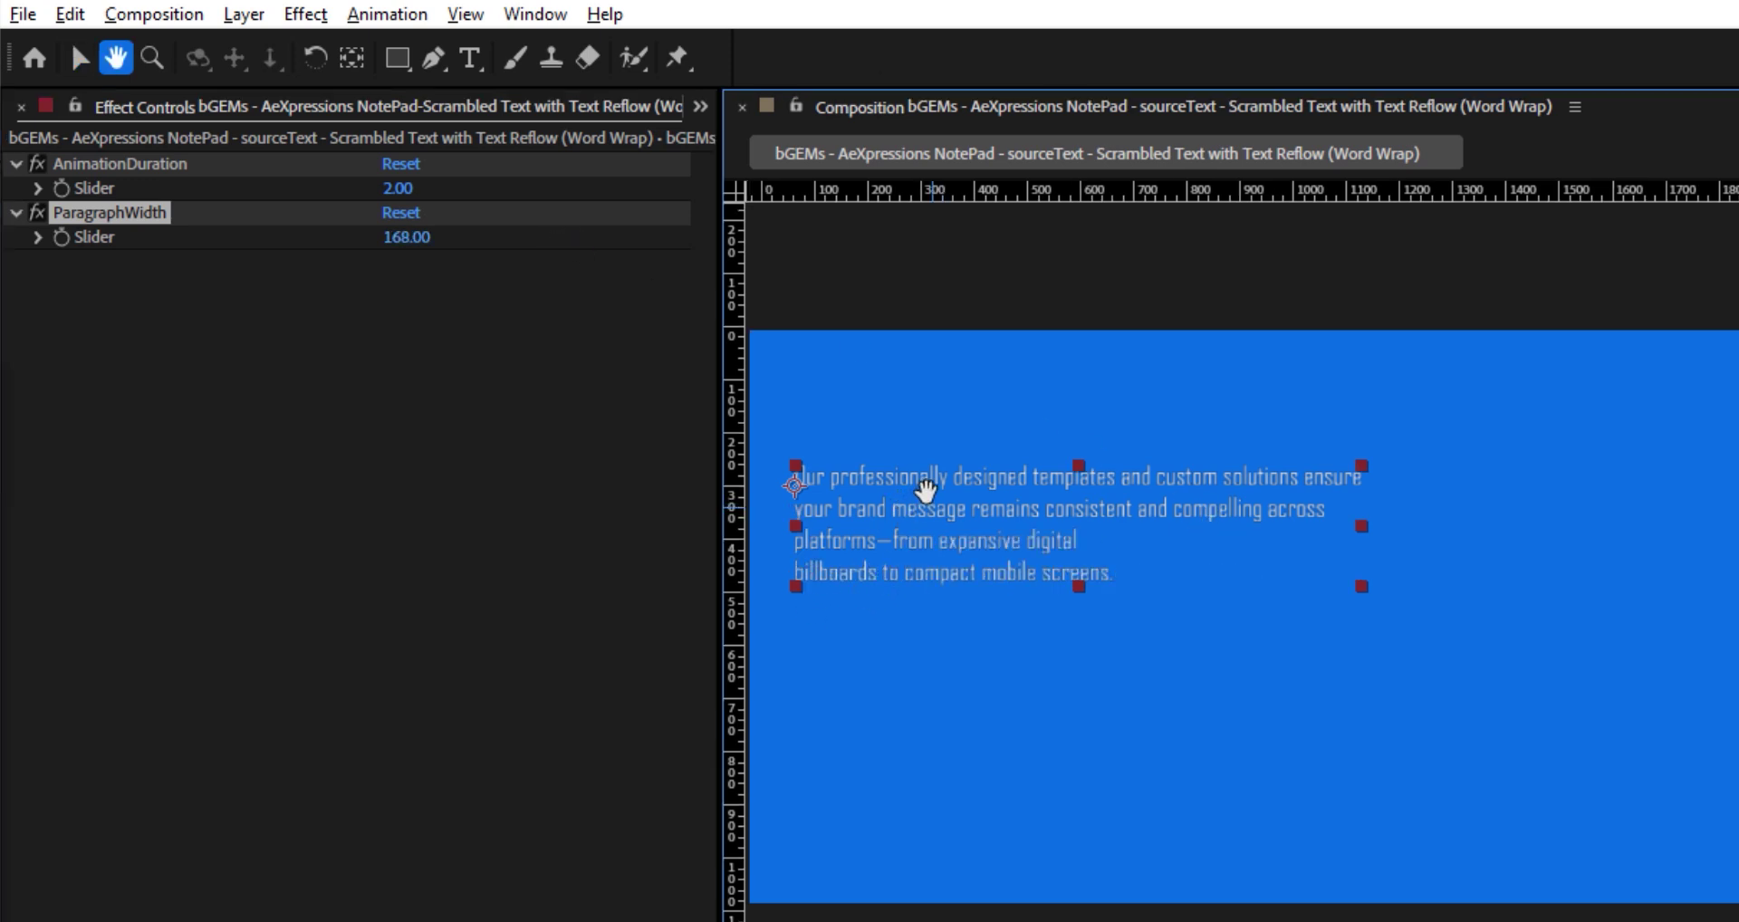
{"action": "left_click_drag", "start_coordinate": [906, 518], "coordinate": [928, 504]}
{"action": "left_click_drag", "start_coordinate": [407, 237], "coordinate": [423, 241]}
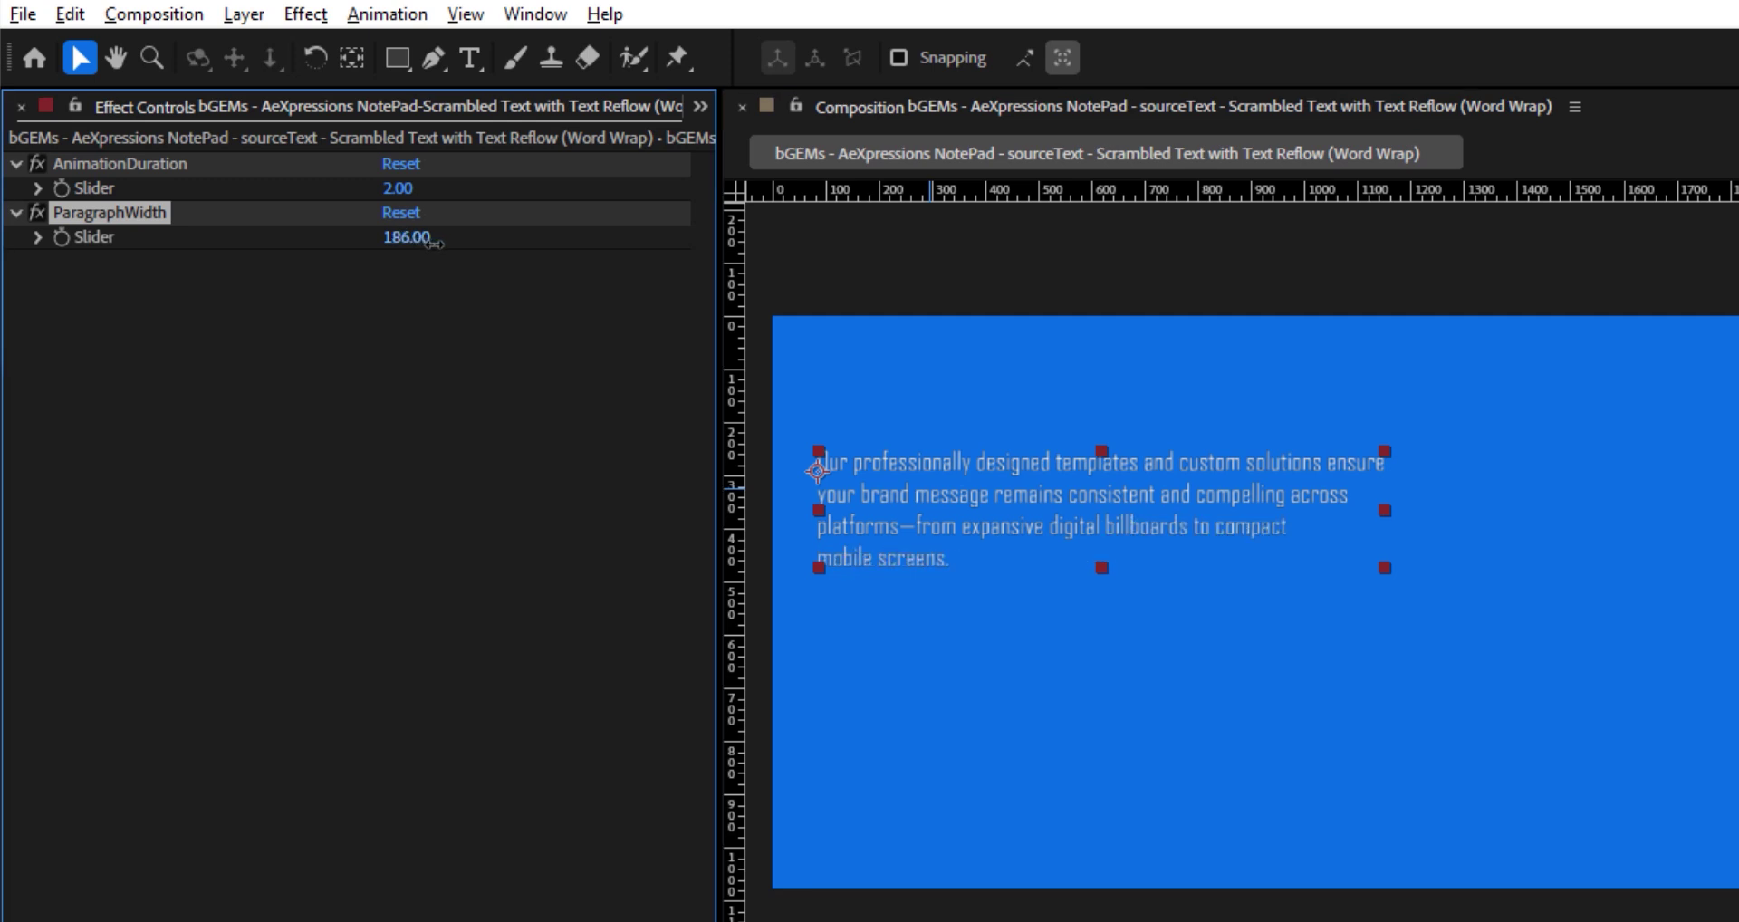
{"action": "left_click_drag", "start_coordinate": [435, 243], "coordinate": [439, 242]}
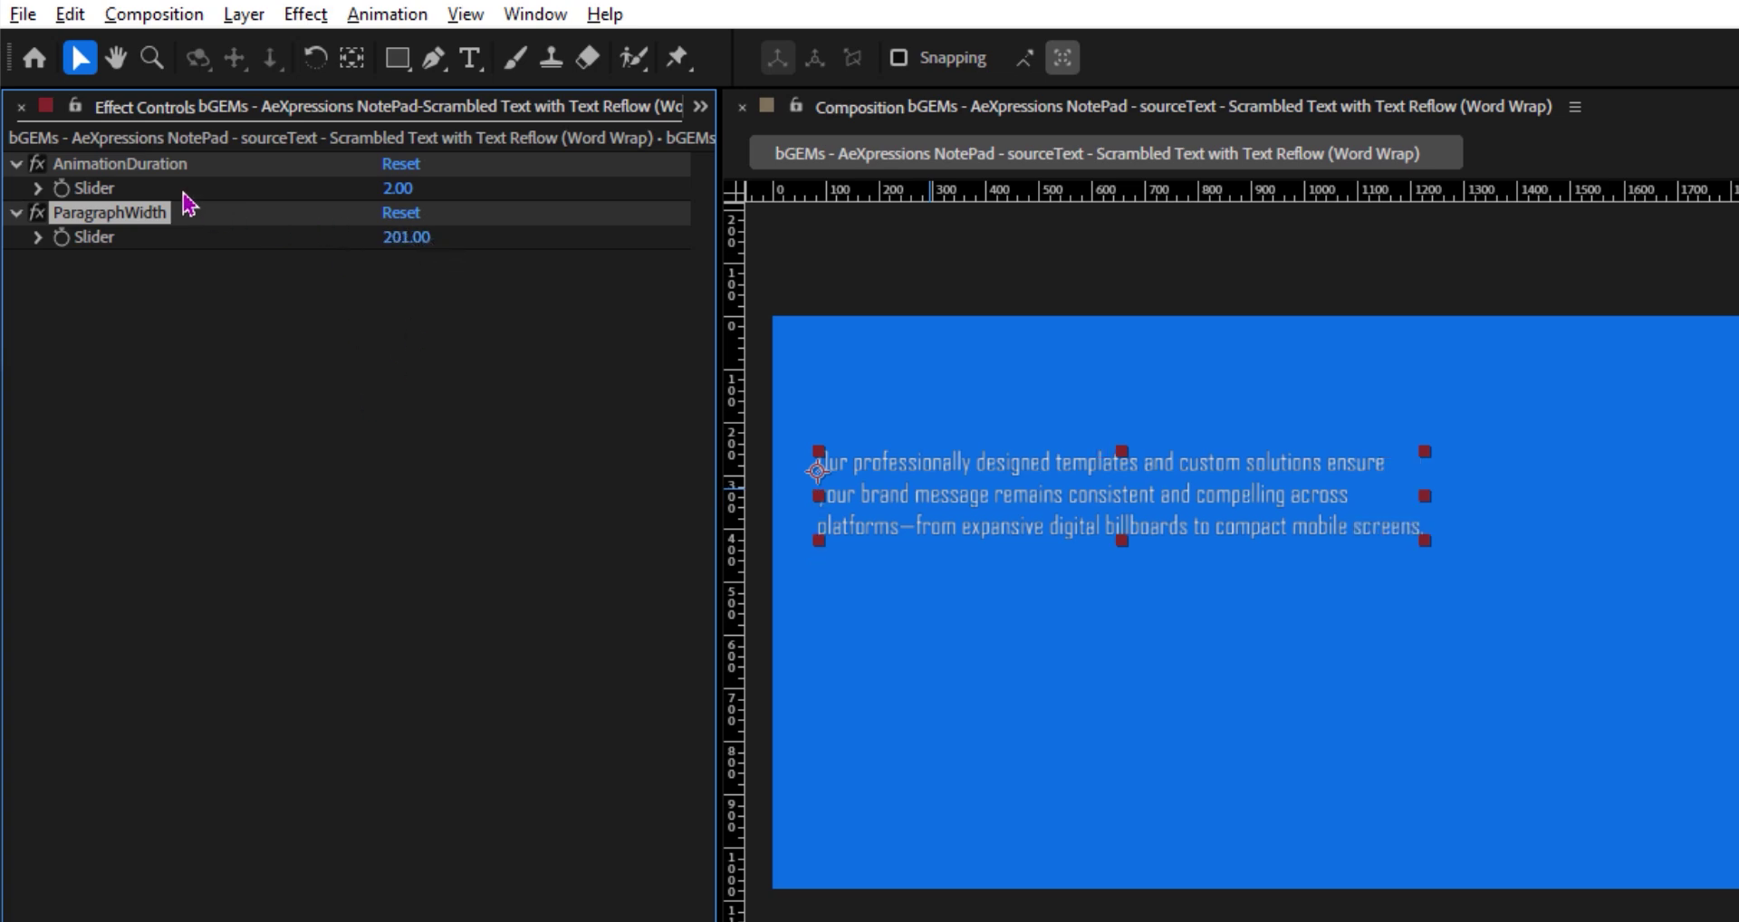
{"action": "left_click", "coordinate": [94, 166]}
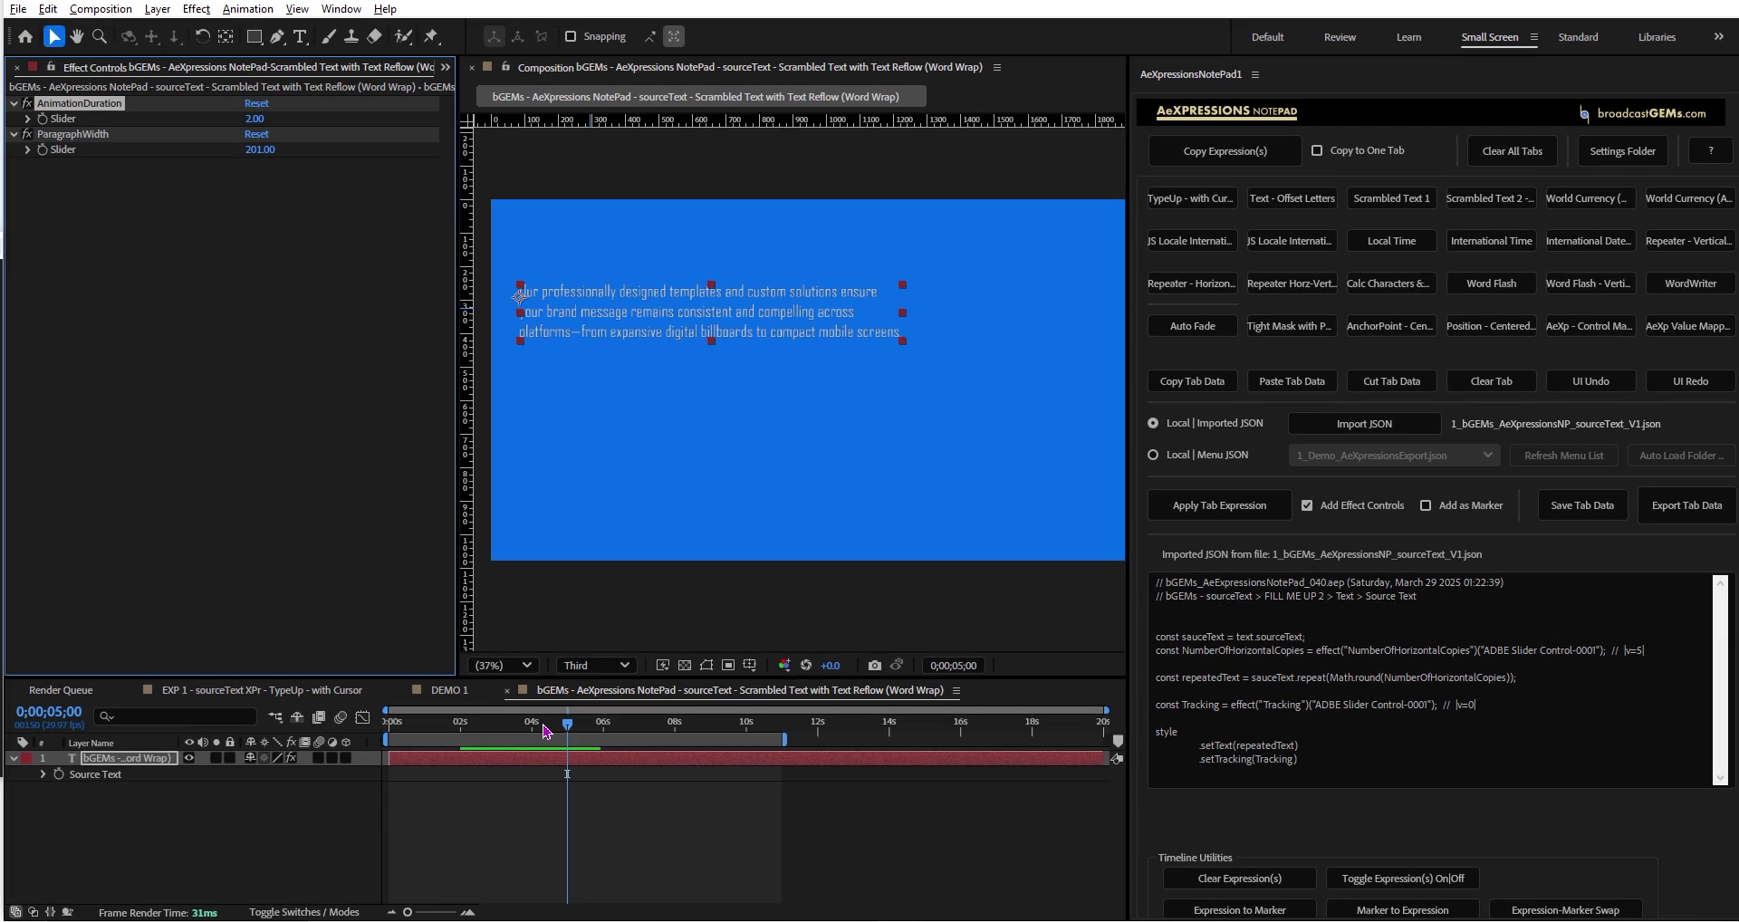
Start the scrambled text layer and the work area at about 0;00;01;26 and preview the animation from there
{"action": "left_click_drag", "start_coordinate": [568, 725], "coordinate": [338, 746]}
{"action": "left_click", "coordinate": [459, 725]}
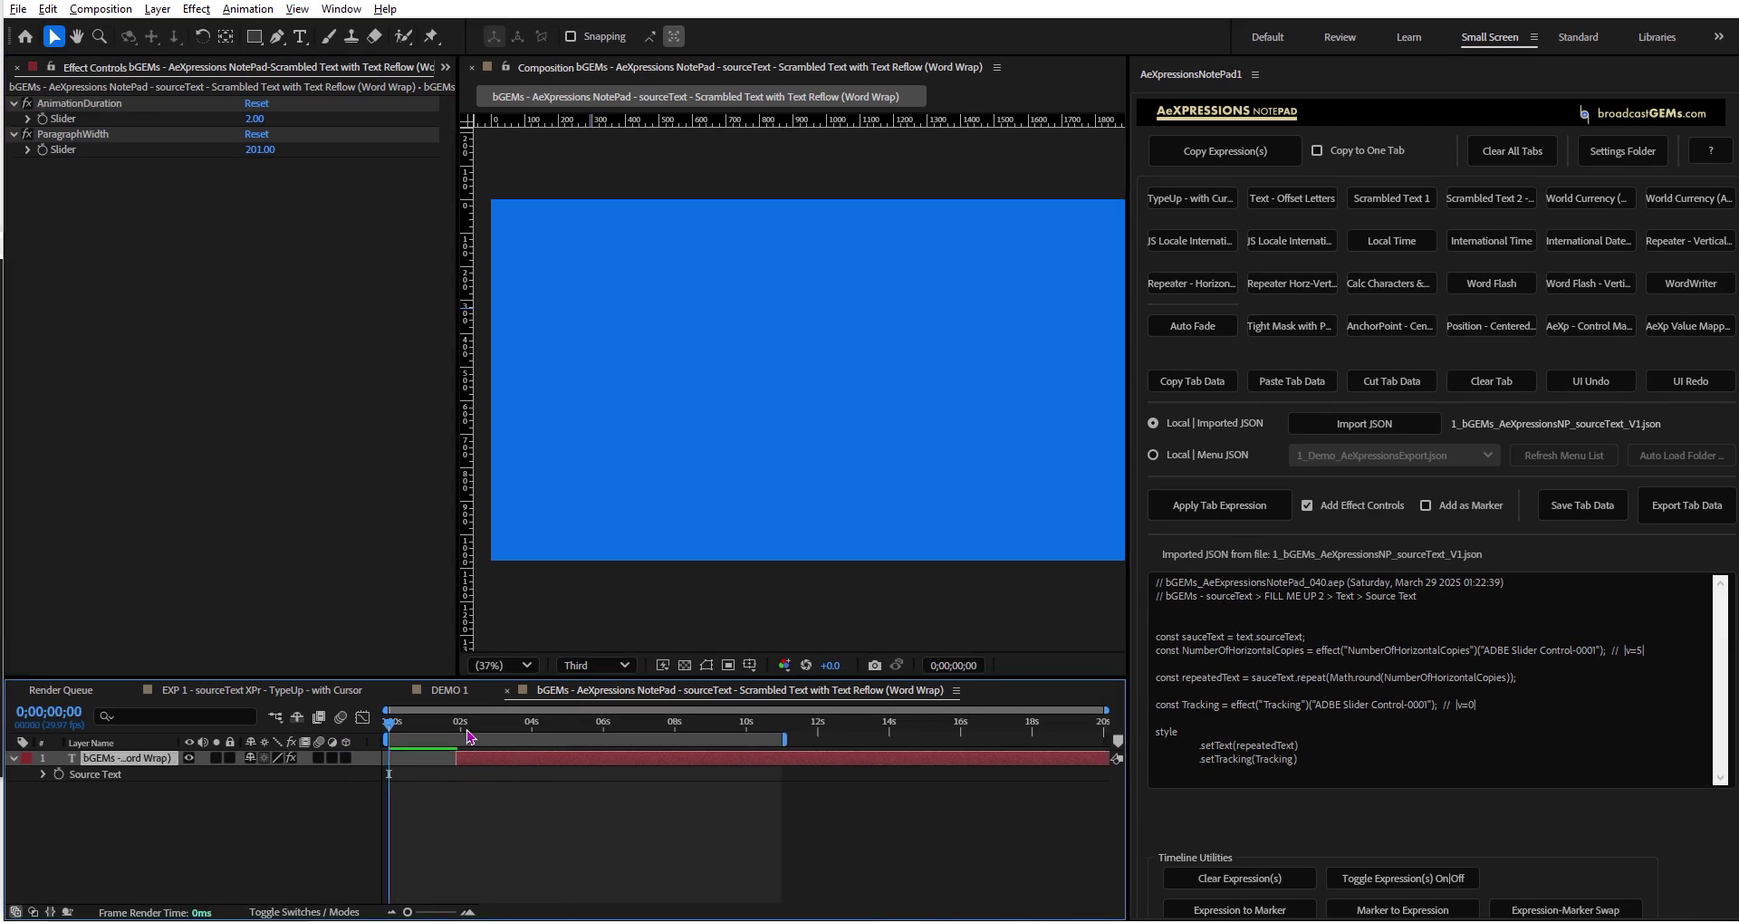
{"action": "key", "text": "b"}
{"action": "key", "text": "space"}
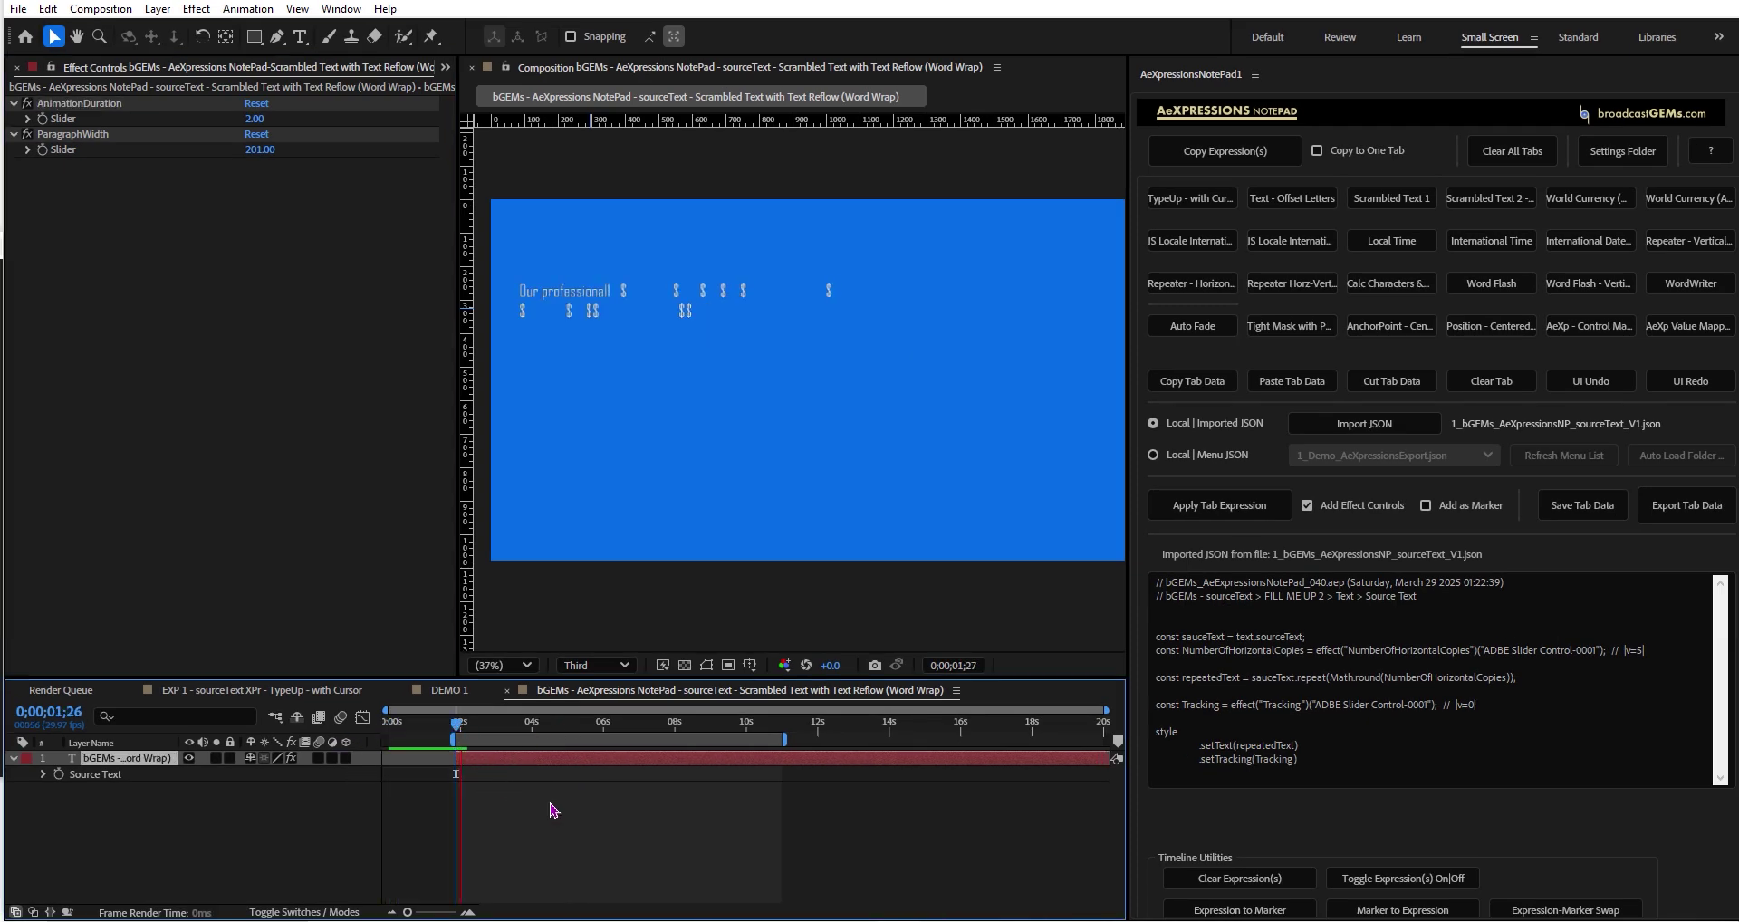
{"action": "key", "text": "space"}
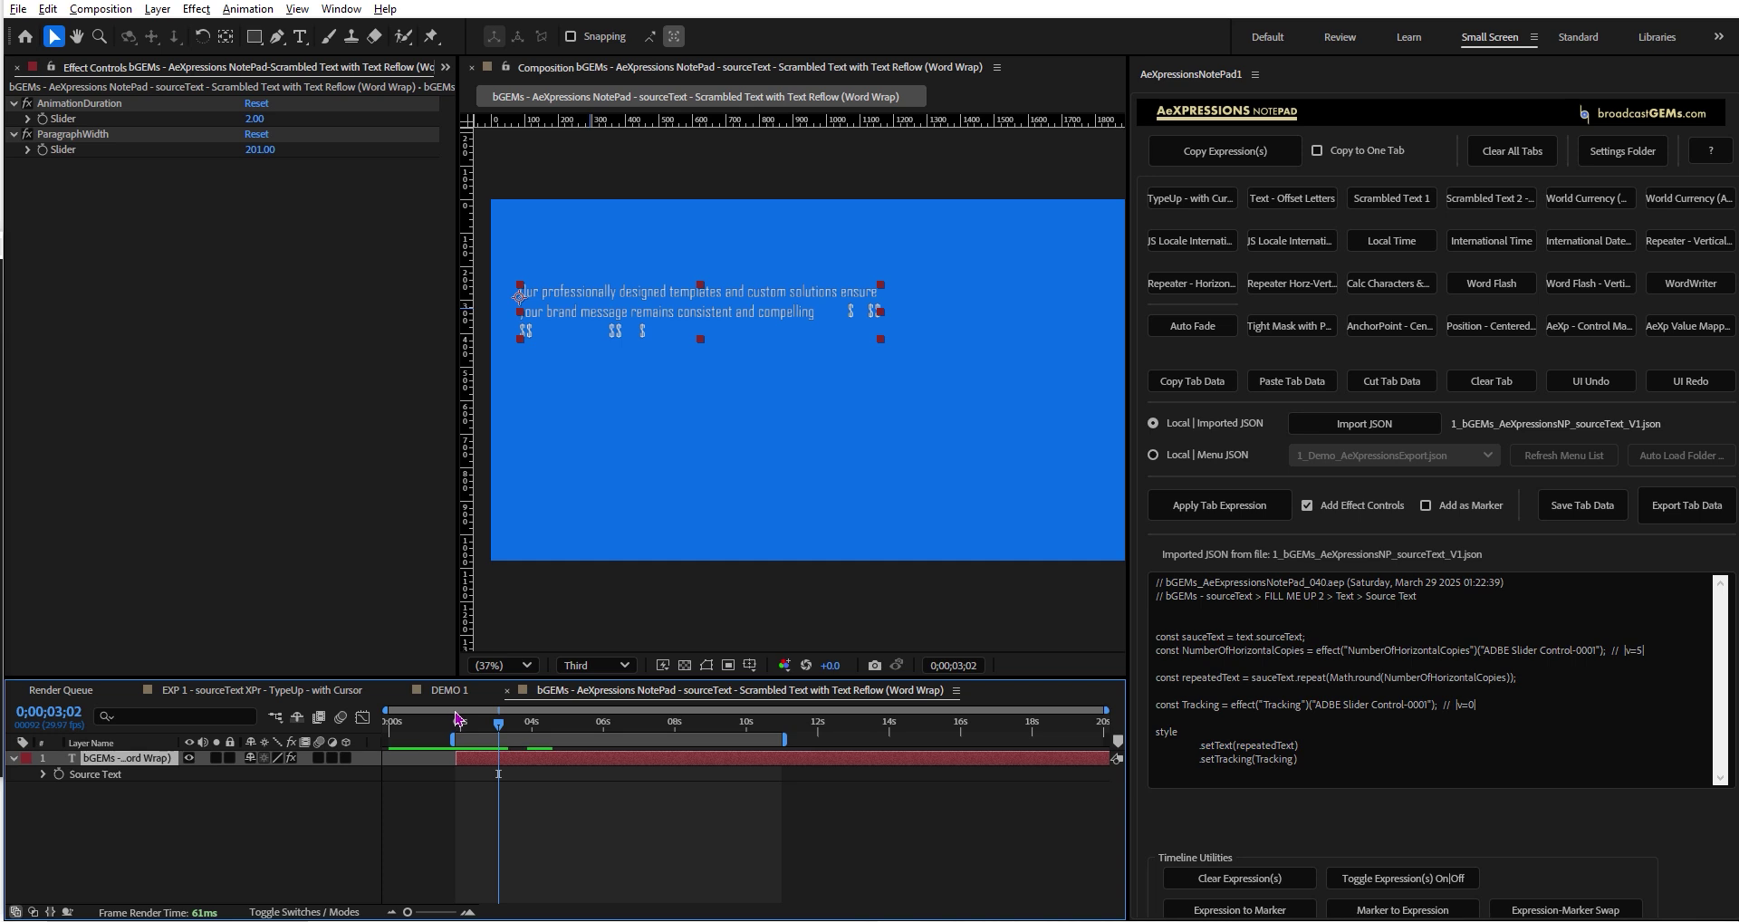
Bring the text layer and work area start back to the comp's beginning and preview the scrambled text animation from there
{"action": "left_click_drag", "start_coordinate": [461, 725], "coordinate": [336, 743]}
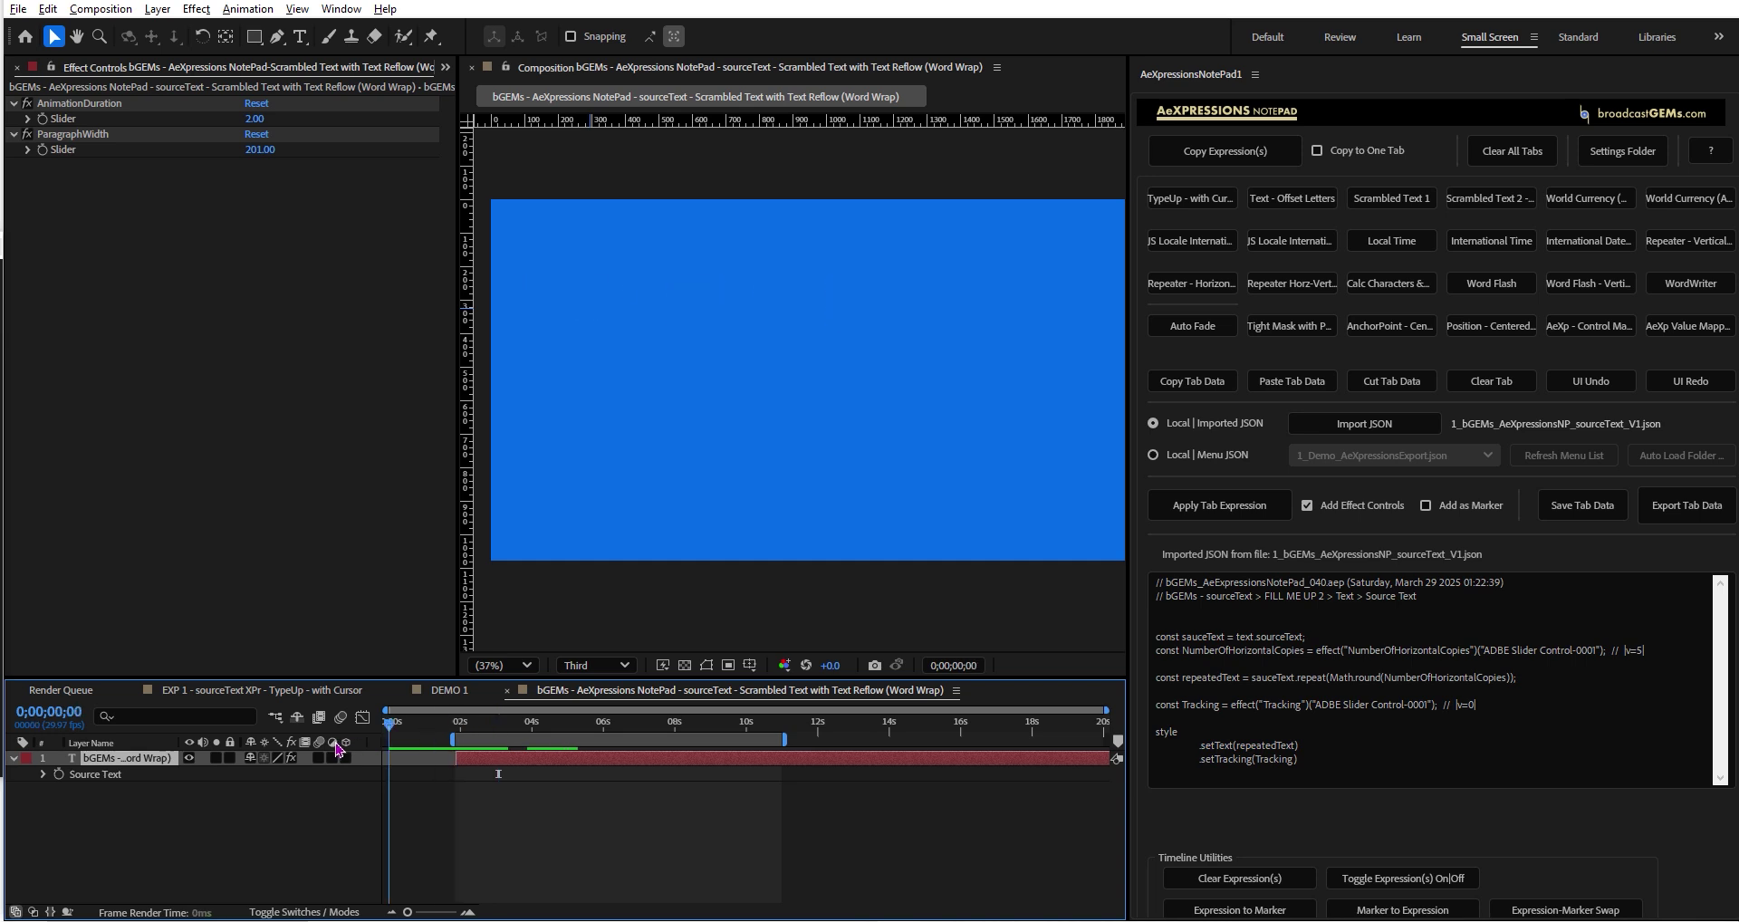
{"action": "left_click", "coordinate": [447, 743]}
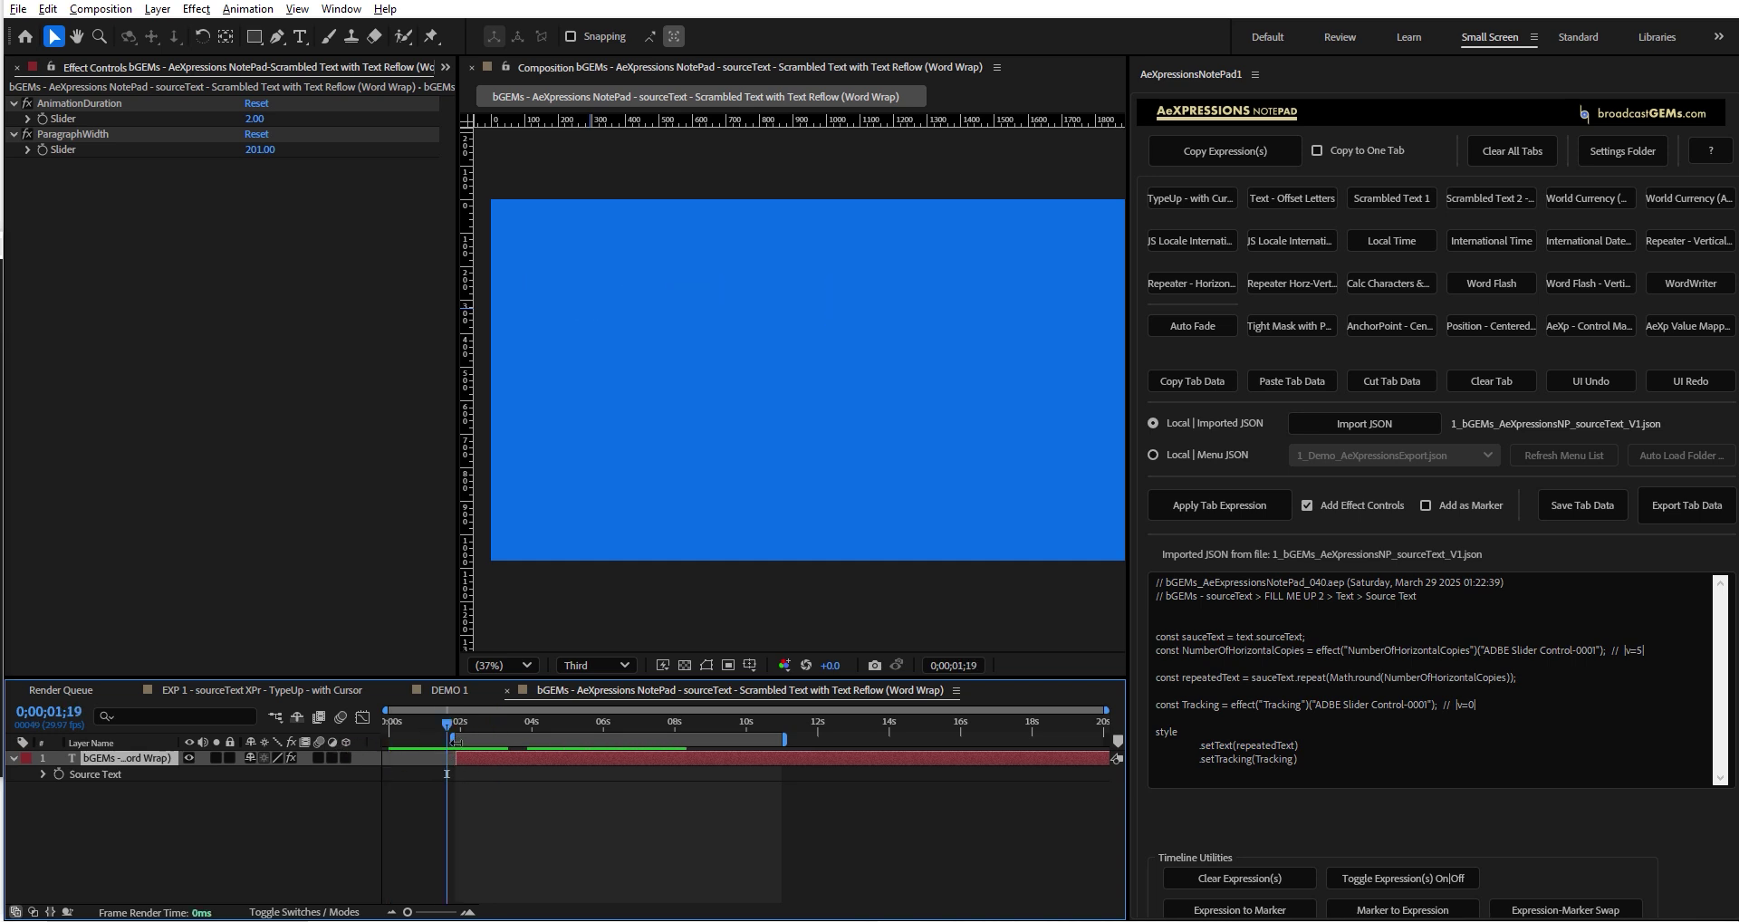
{"action": "left_click_drag", "start_coordinate": [453, 741], "coordinate": [403, 776]}
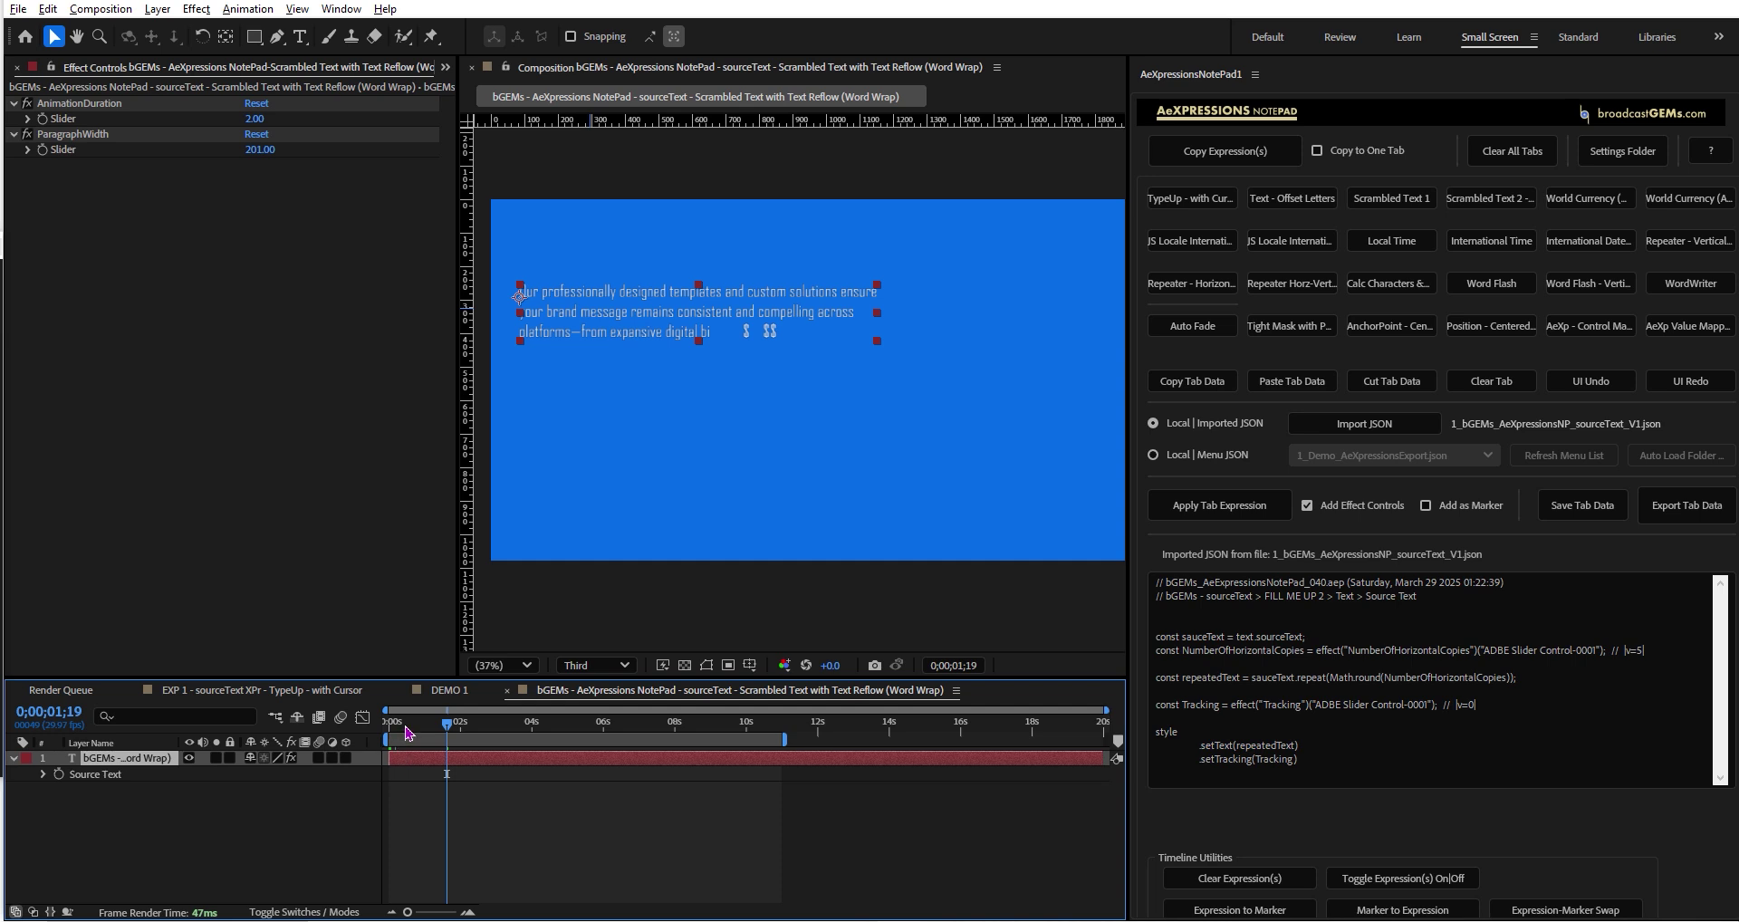
{"action": "key", "text": "Home"}
{"action": "key", "text": "space"}
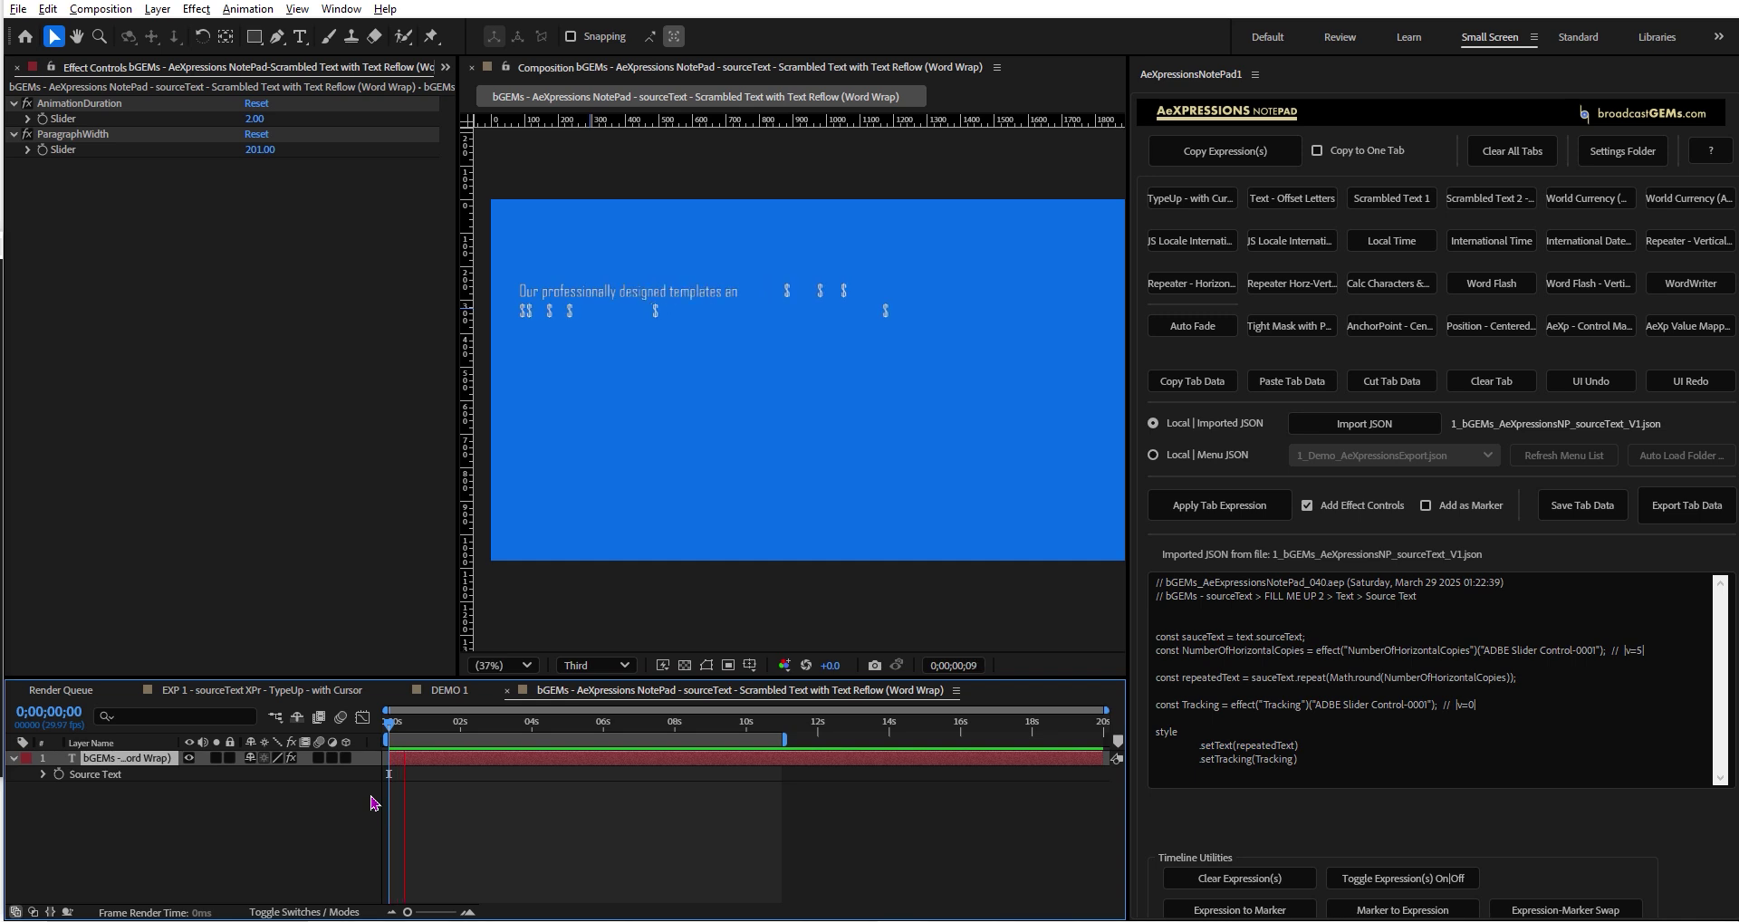
{"action": "key", "text": "space"}
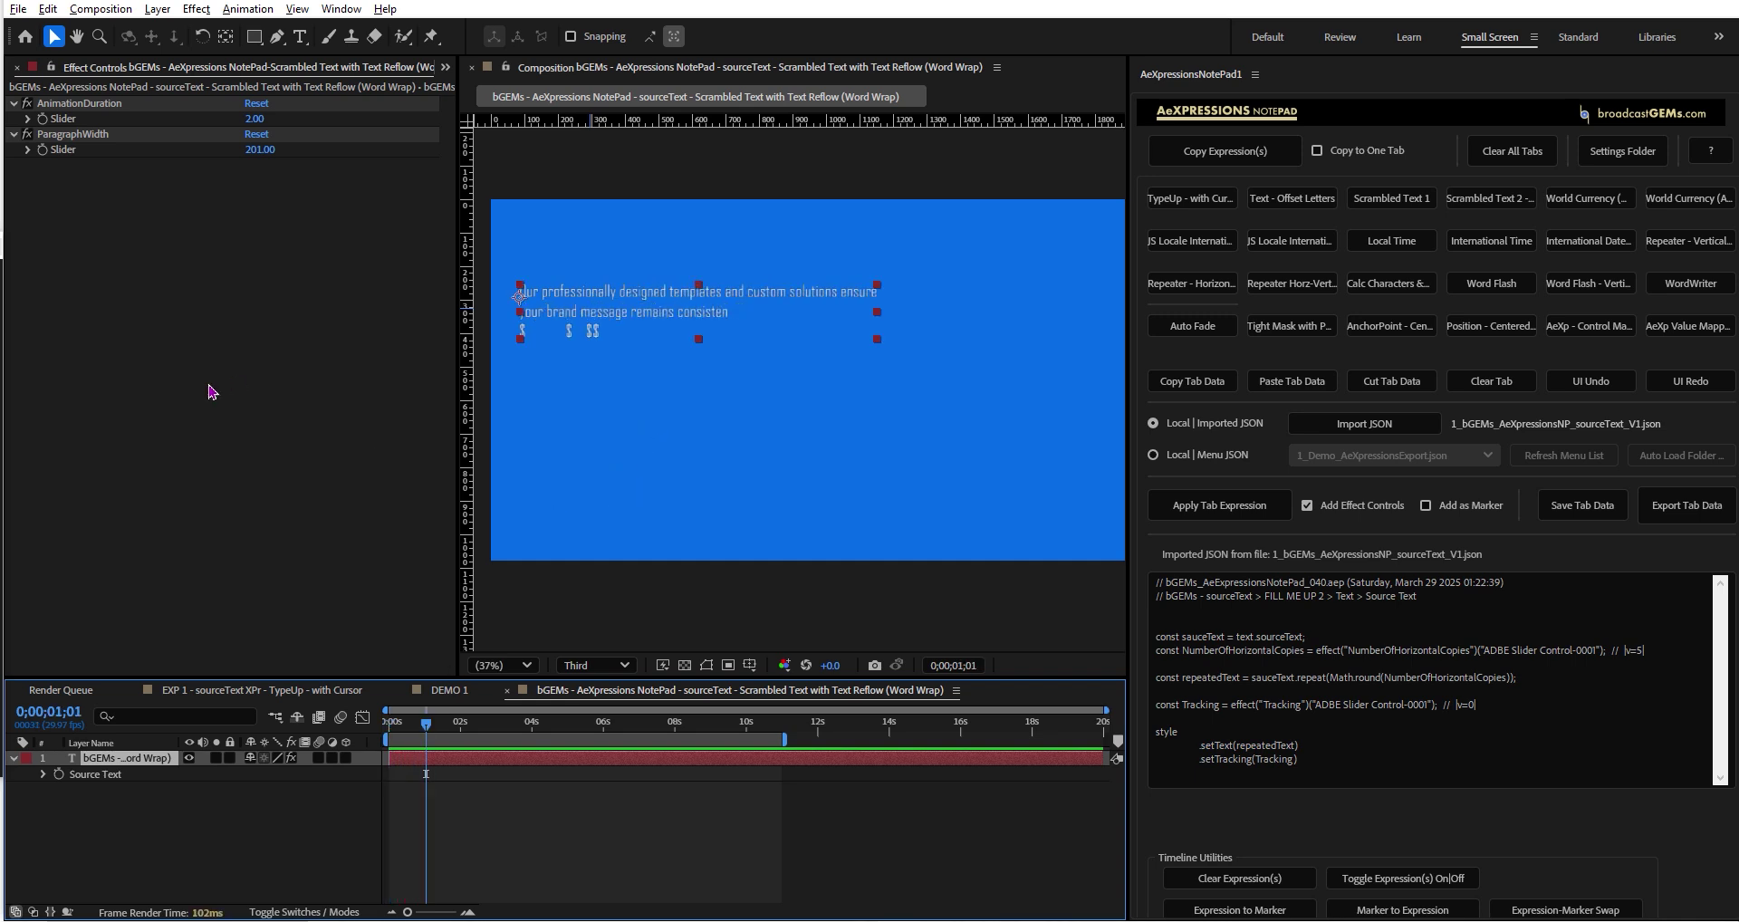
Open the TextReflow 01 comp from the project and show the effect controls of its auto-type text layer
{"action": "left_click", "coordinate": [445, 67]}
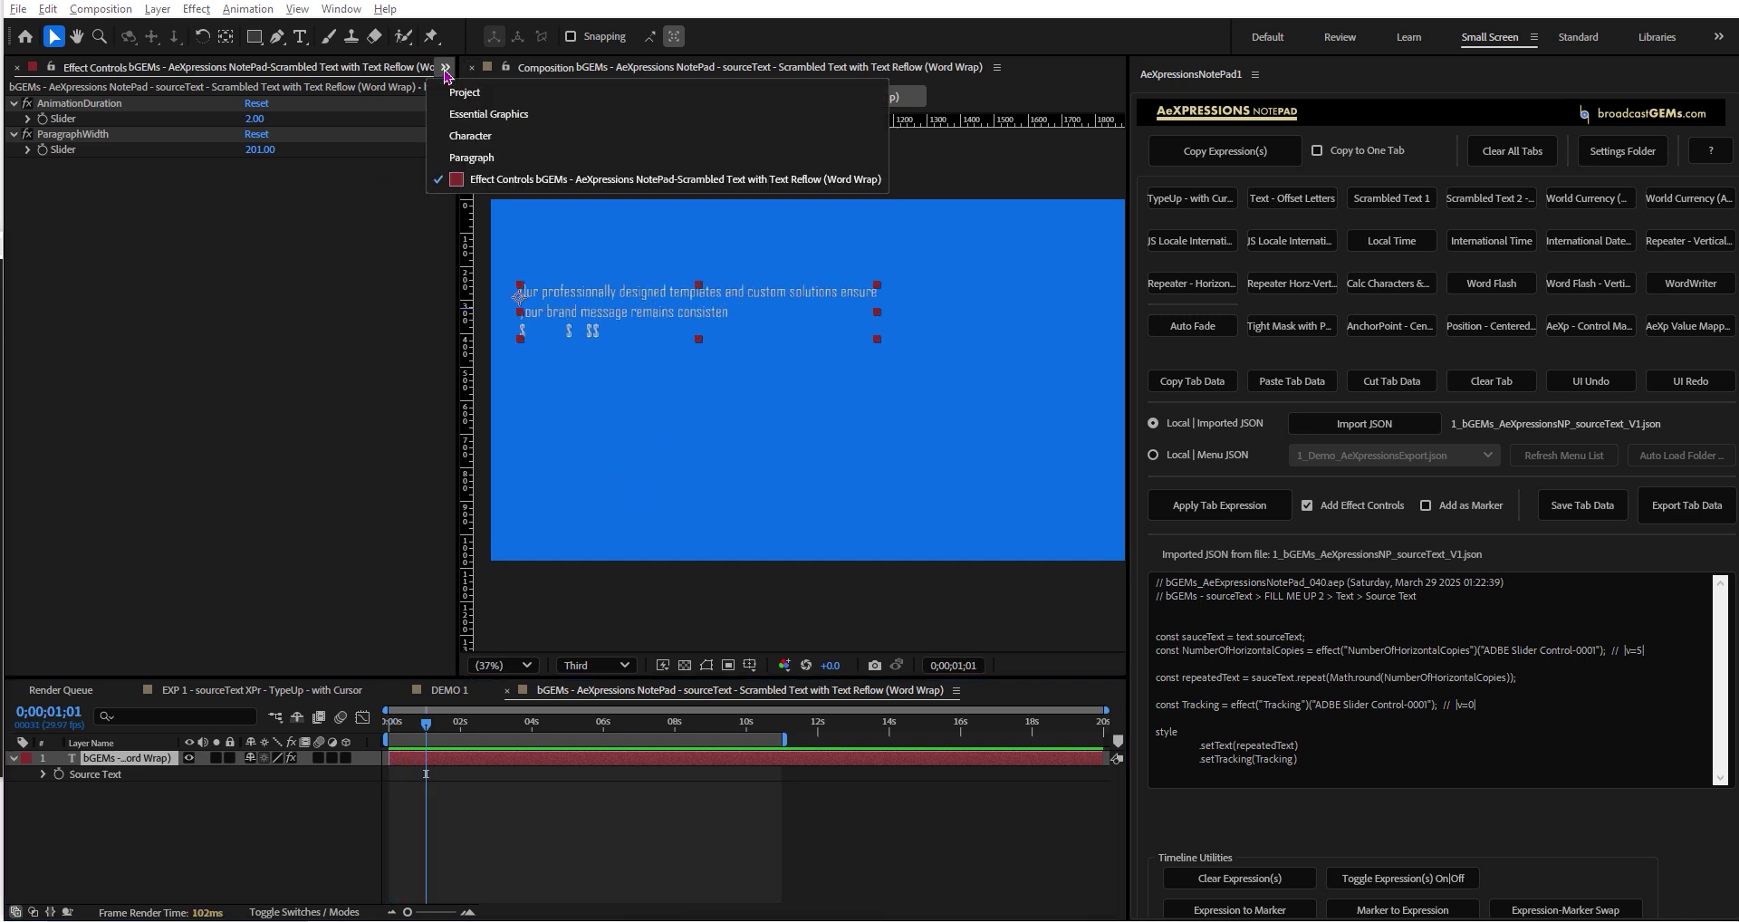
{"action": "left_click", "coordinate": [489, 94]}
{"action": "left_click", "coordinate": [299, 283]}
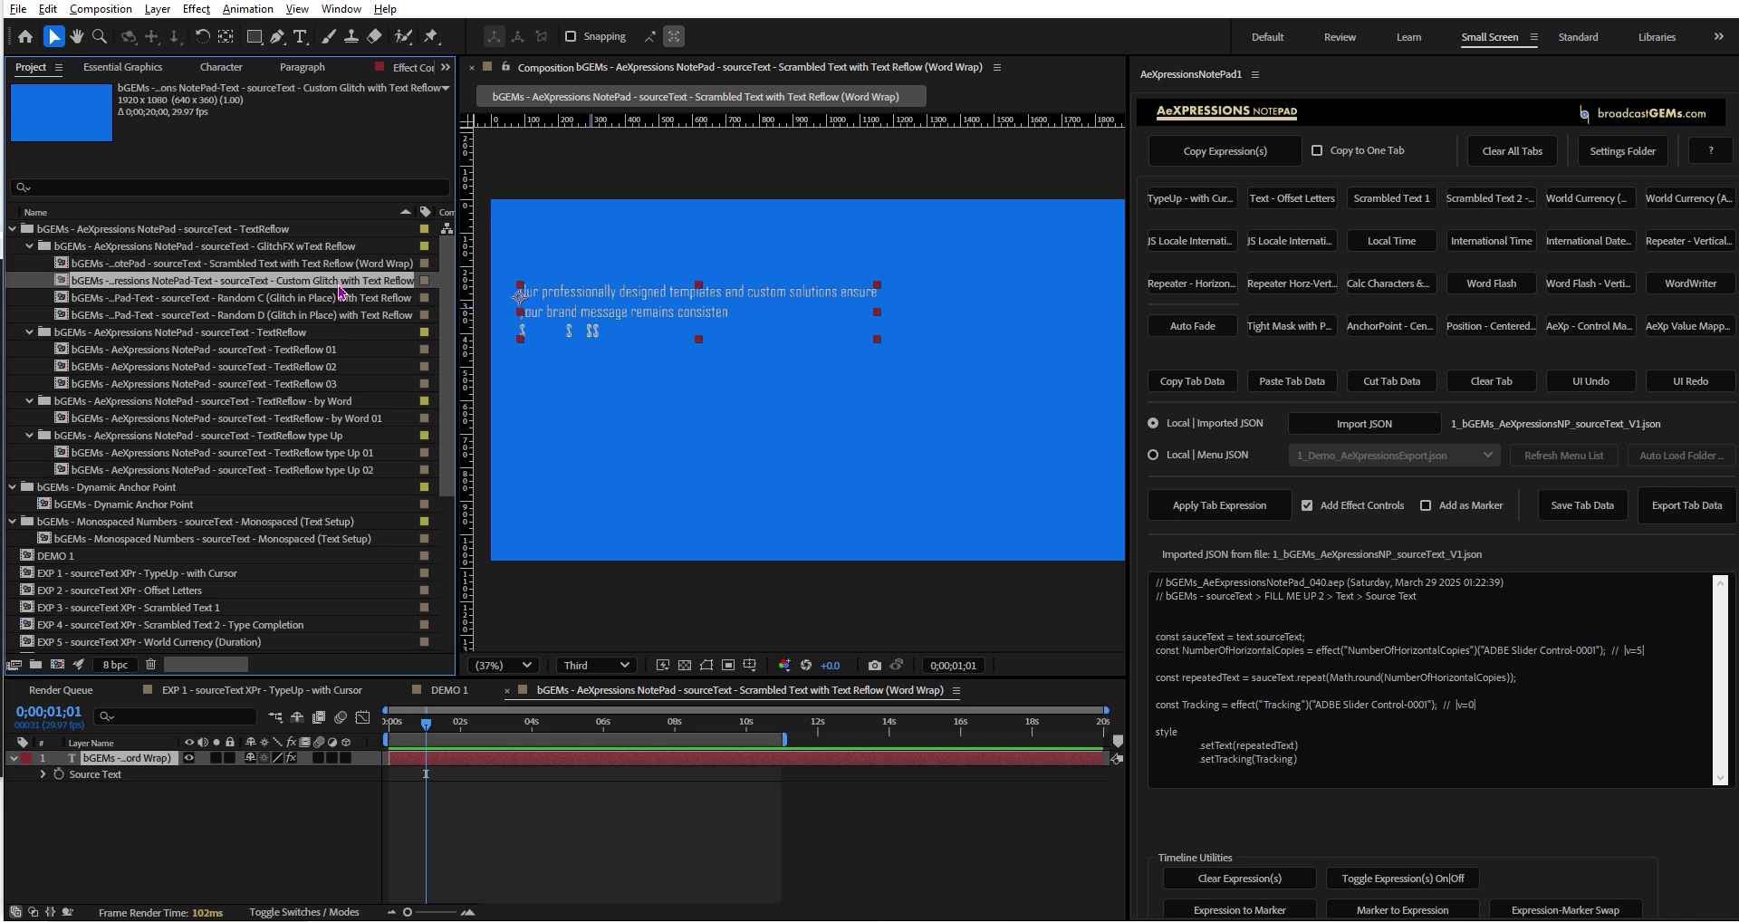
{"action": "double_click", "coordinate": [221, 352]}
{"action": "left_click_drag", "start_coordinate": [666, 419], "coordinate": [835, 431]}
{"action": "left_click", "coordinate": [650, 761]}
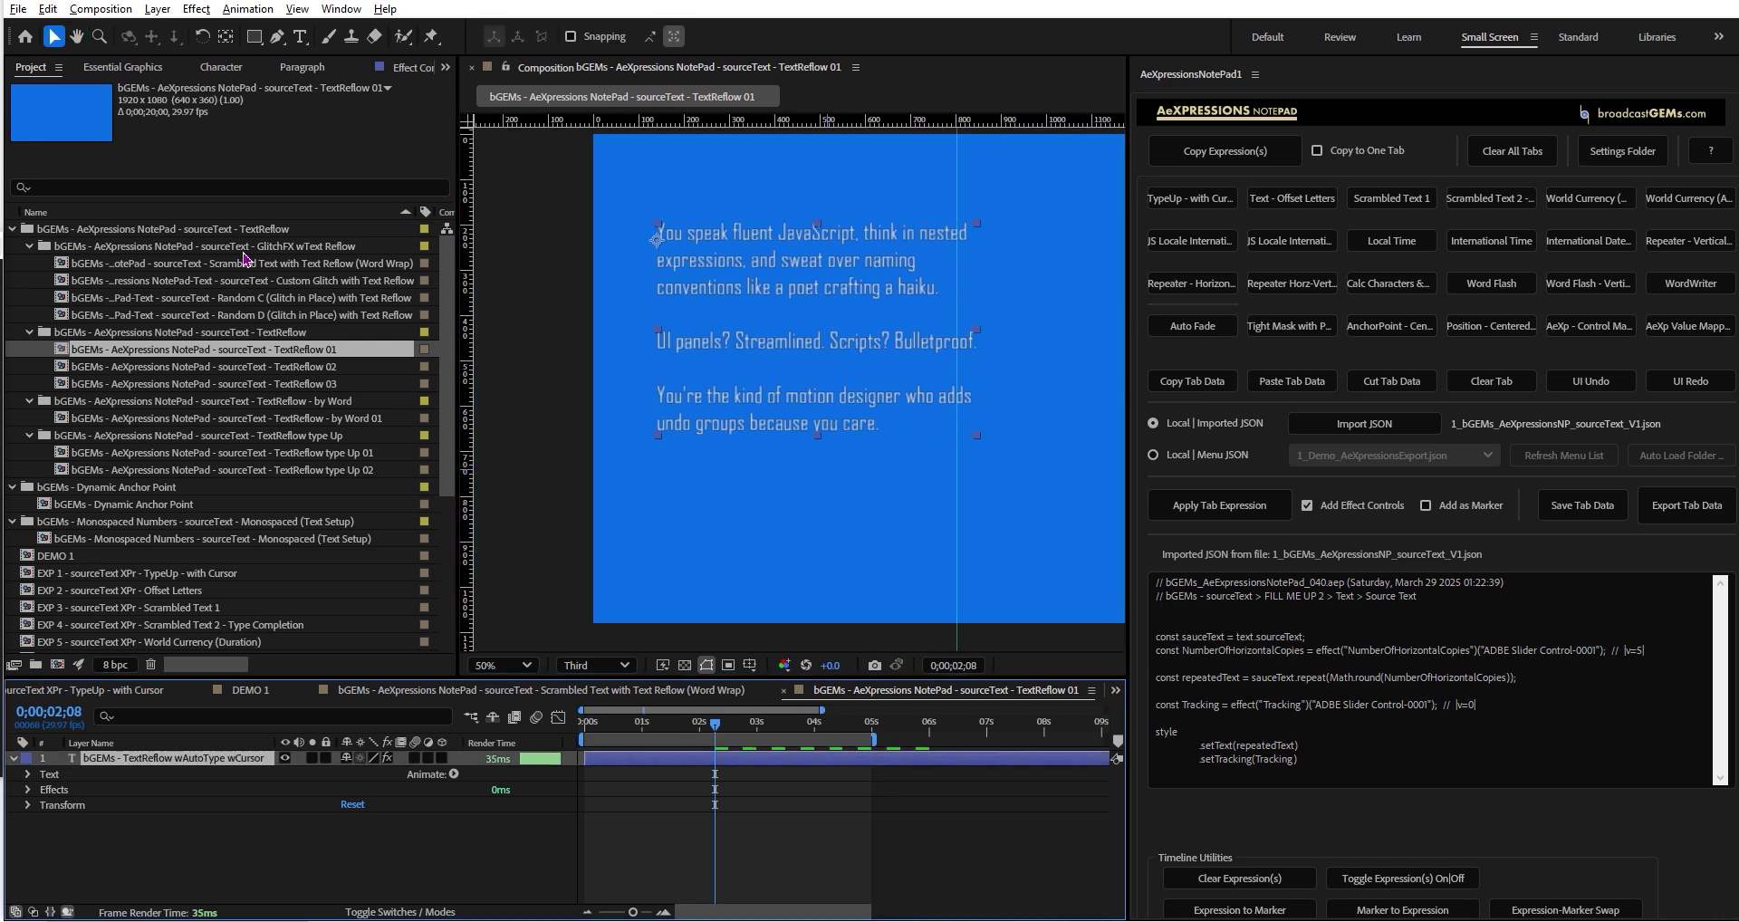
{"action": "left_click", "coordinate": [378, 70]}
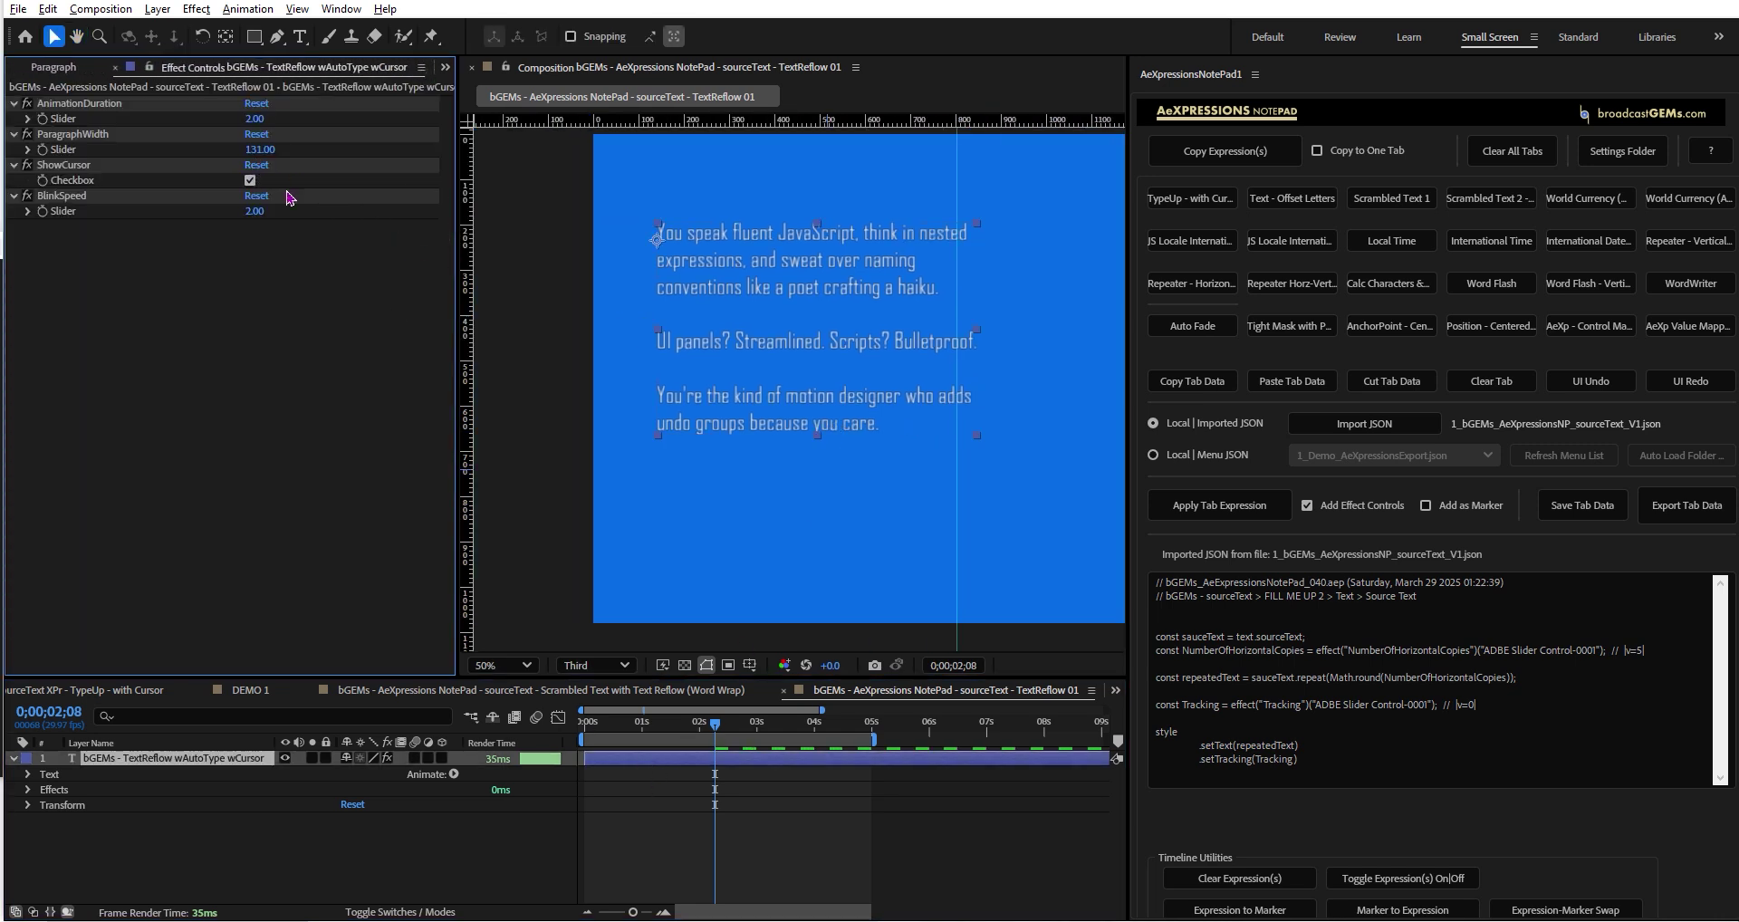
Fit the TextReflow 01 comp in the viewer and preview its type-up animation from the start, stopping at 0;00;01;14
{"action": "left_click_drag", "start_coordinate": [608, 725], "coordinate": [497, 739]}
{"action": "key", "text": "space"}
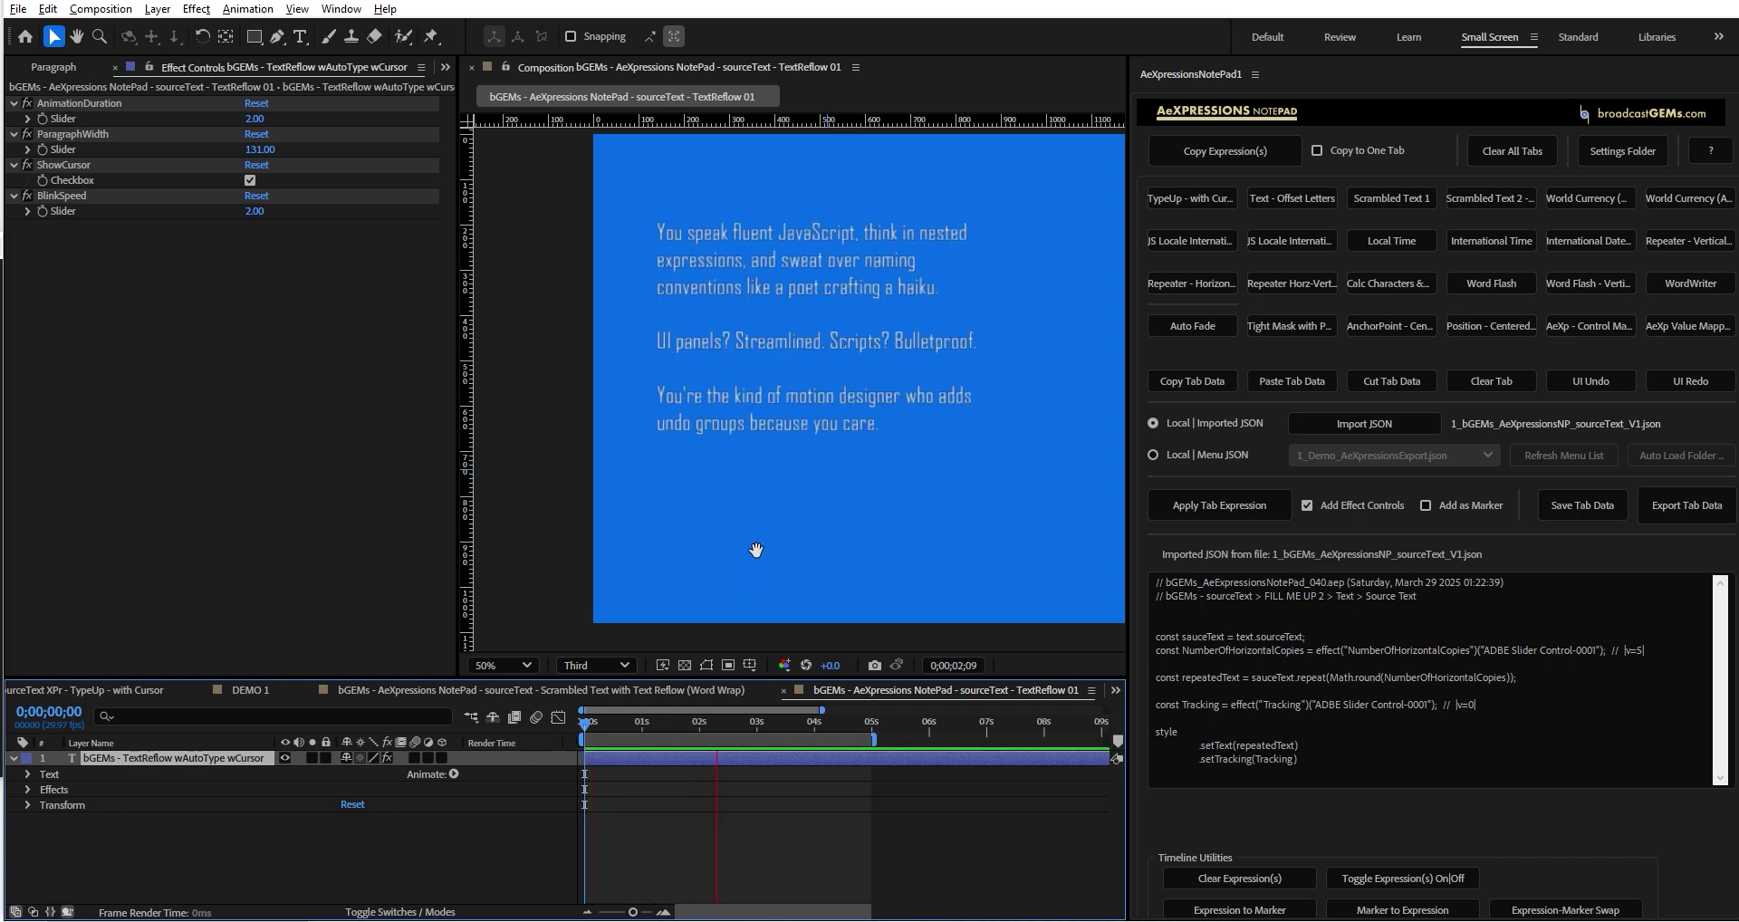
{"action": "key", "text": "space"}
{"action": "key", "text": "shift+slash"}
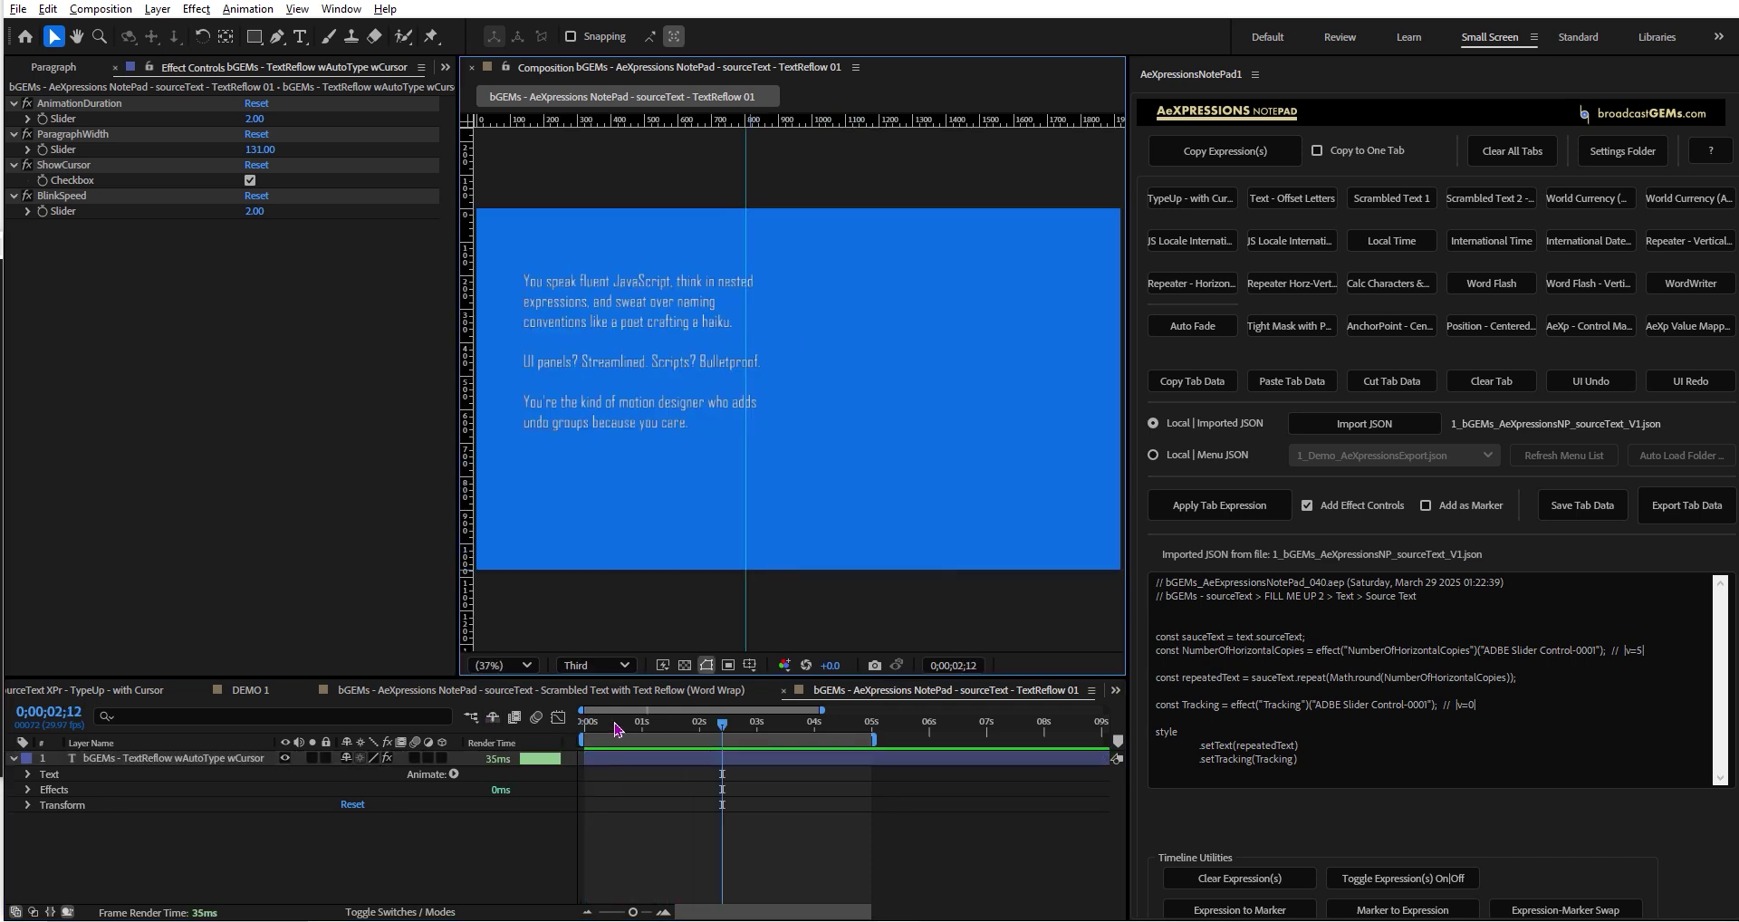
{"action": "left_click_drag", "start_coordinate": [616, 729], "coordinate": [553, 756]}
{"action": "key", "text": "space"}
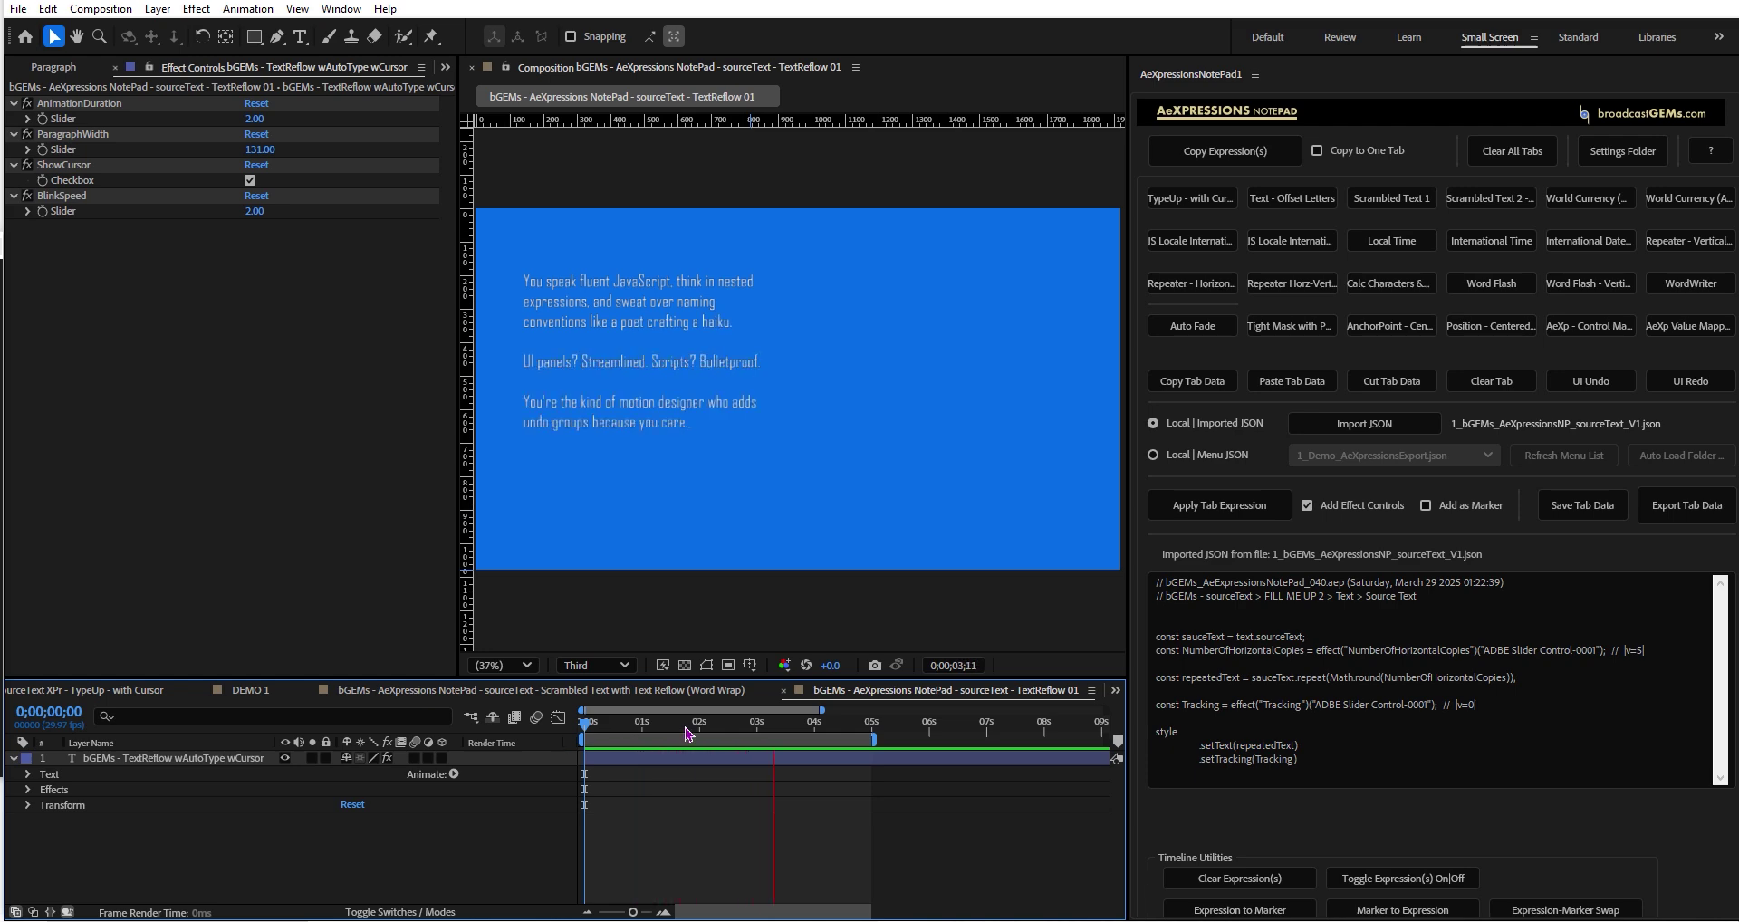
{"action": "left_click_drag", "start_coordinate": [688, 734], "coordinate": [430, 759]}
{"action": "key", "text": "space"}
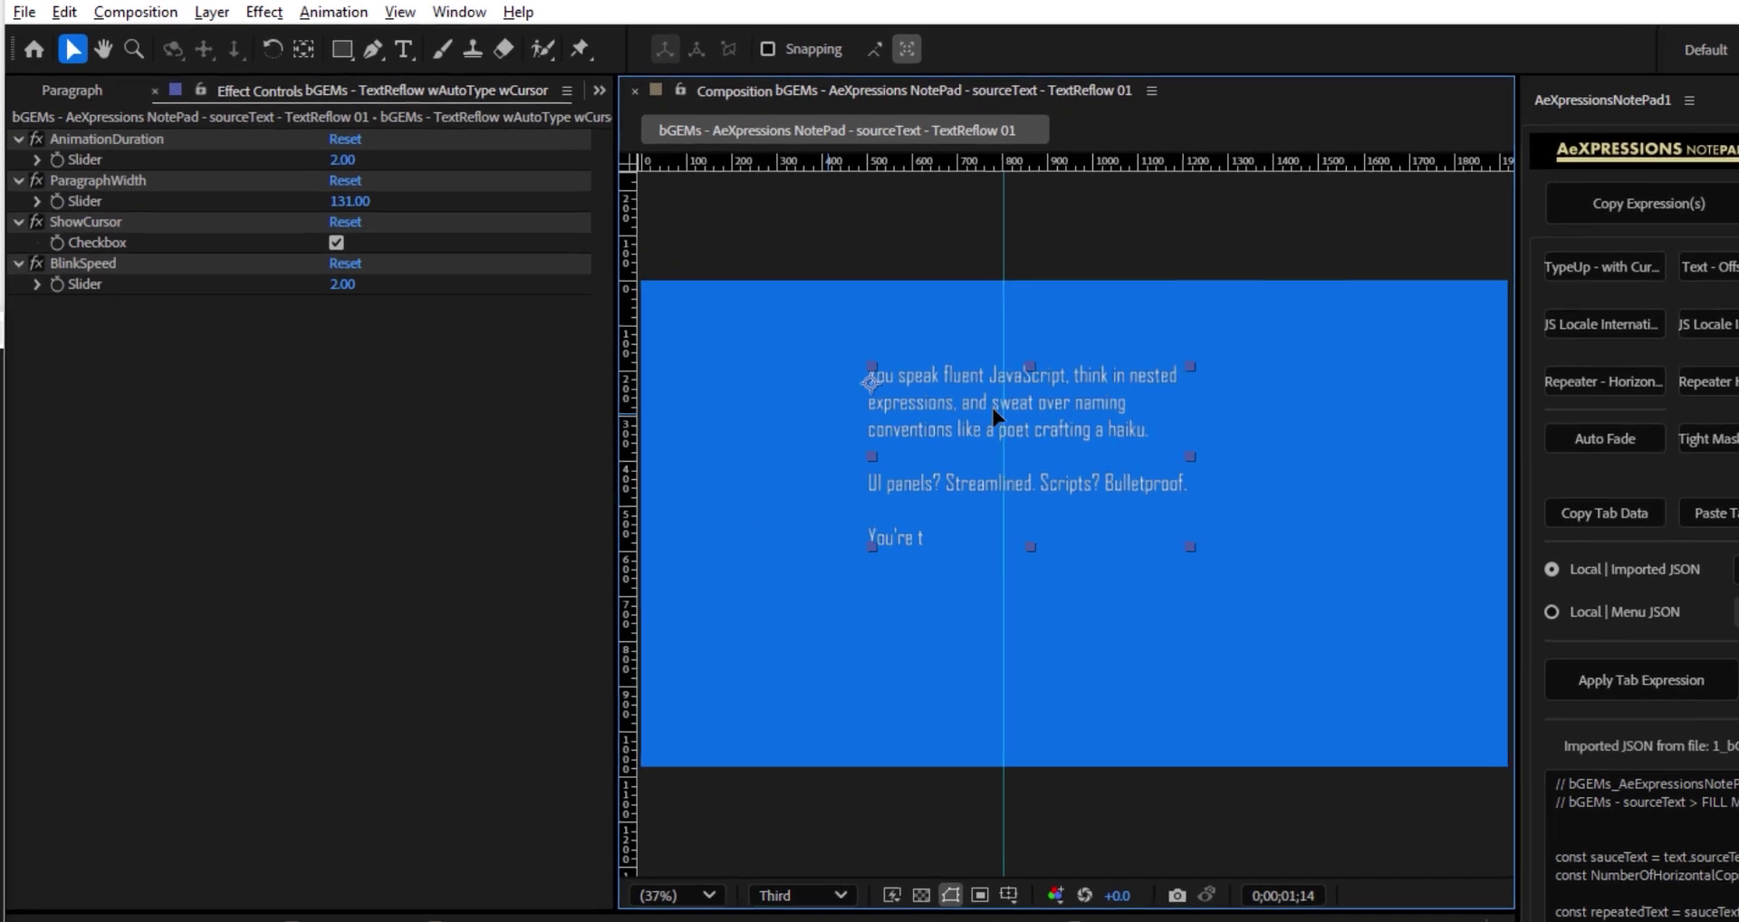
Reflow the TextReflow 01 paragraph by varying its ParagraphWidth slider, and move the text block toward the comp's left edge
{"action": "left_click_drag", "start_coordinate": [355, 201], "coordinate": [376, 199]}
{"action": "left_click_drag", "start_coordinate": [915, 399], "coordinate": [733, 373]}
{"action": "mouse_move", "coordinate": [358, 201]}
{"action": "left_mouse_down"}
{"action": "mouse_move", "coordinate": [373, 203]}
{"action": "mouse_move", "coordinate": [335, 201]}
{"action": "left_mouse_up"}
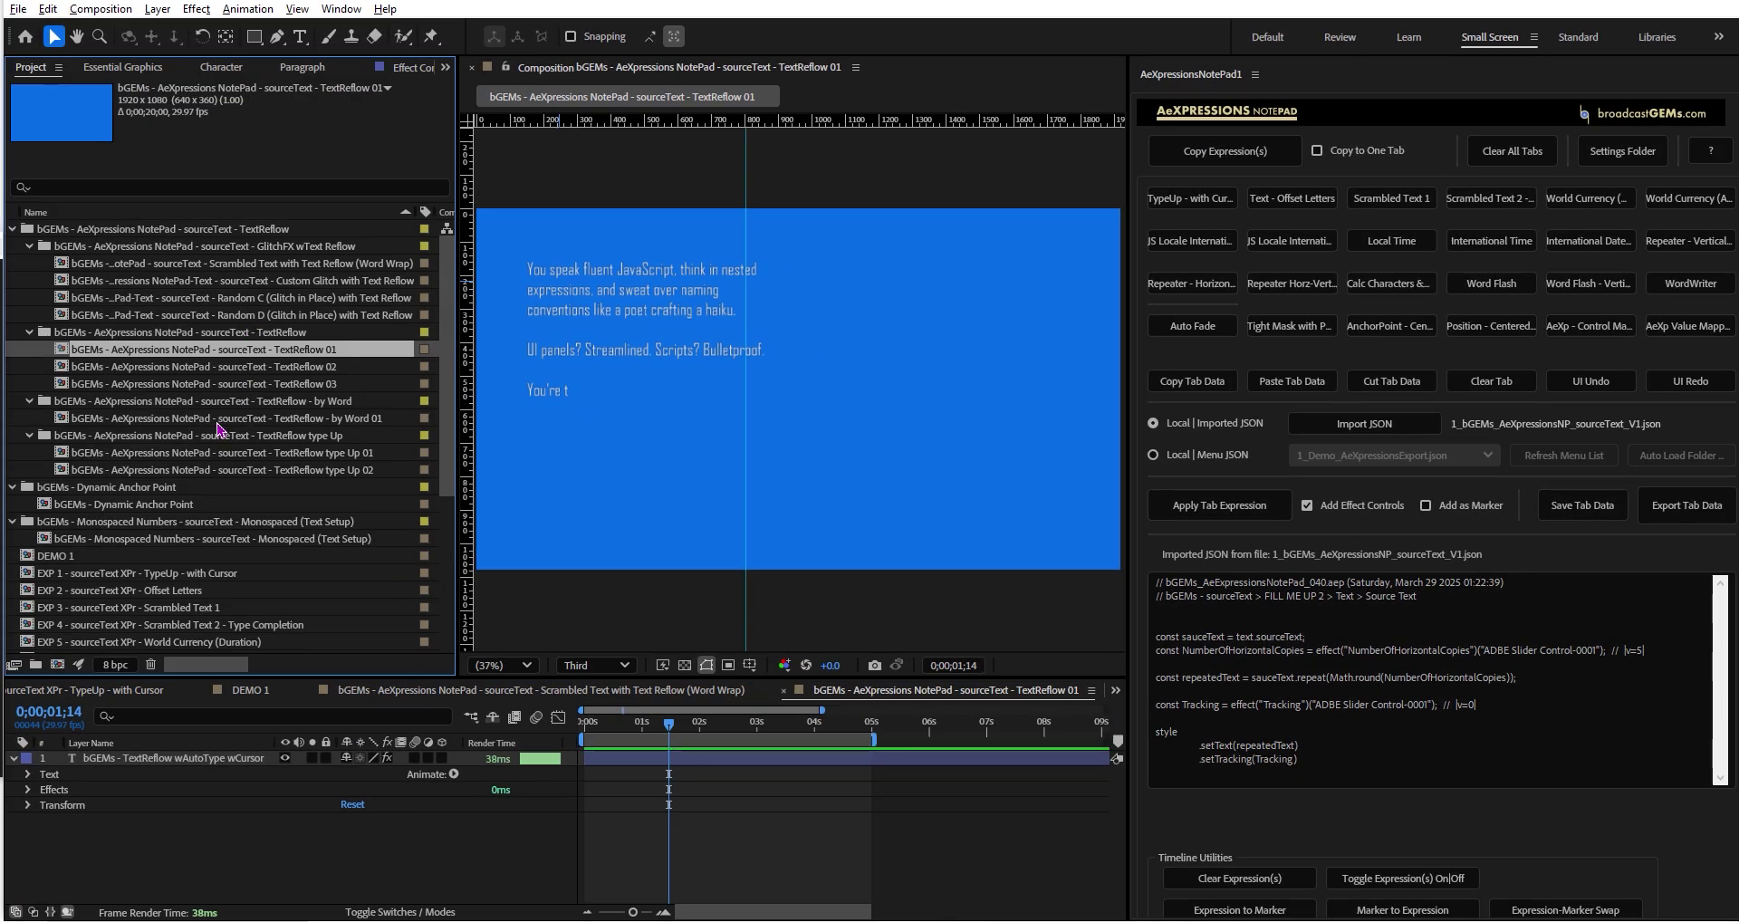
Open the Dynamic Anchor Point comp, select its text layer and show its four edge border effect controls
{"action": "left_click", "coordinate": [218, 423]}
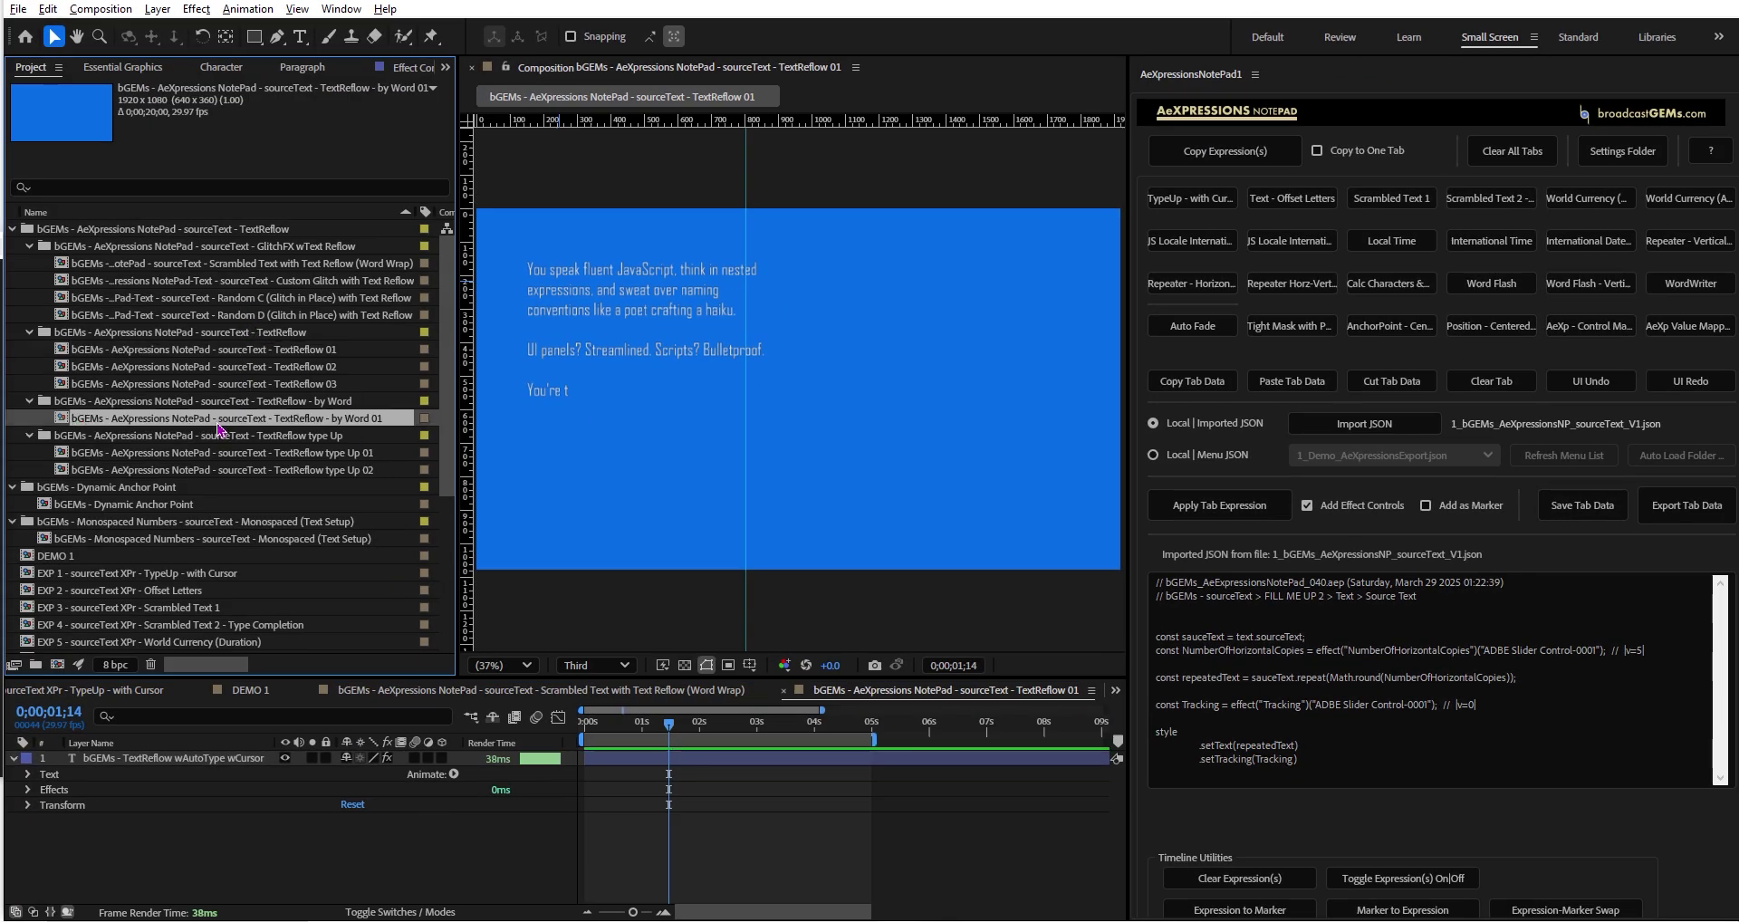
{"action": "left_click", "coordinate": [136, 512]}
{"action": "double_click", "coordinate": [136, 505]}
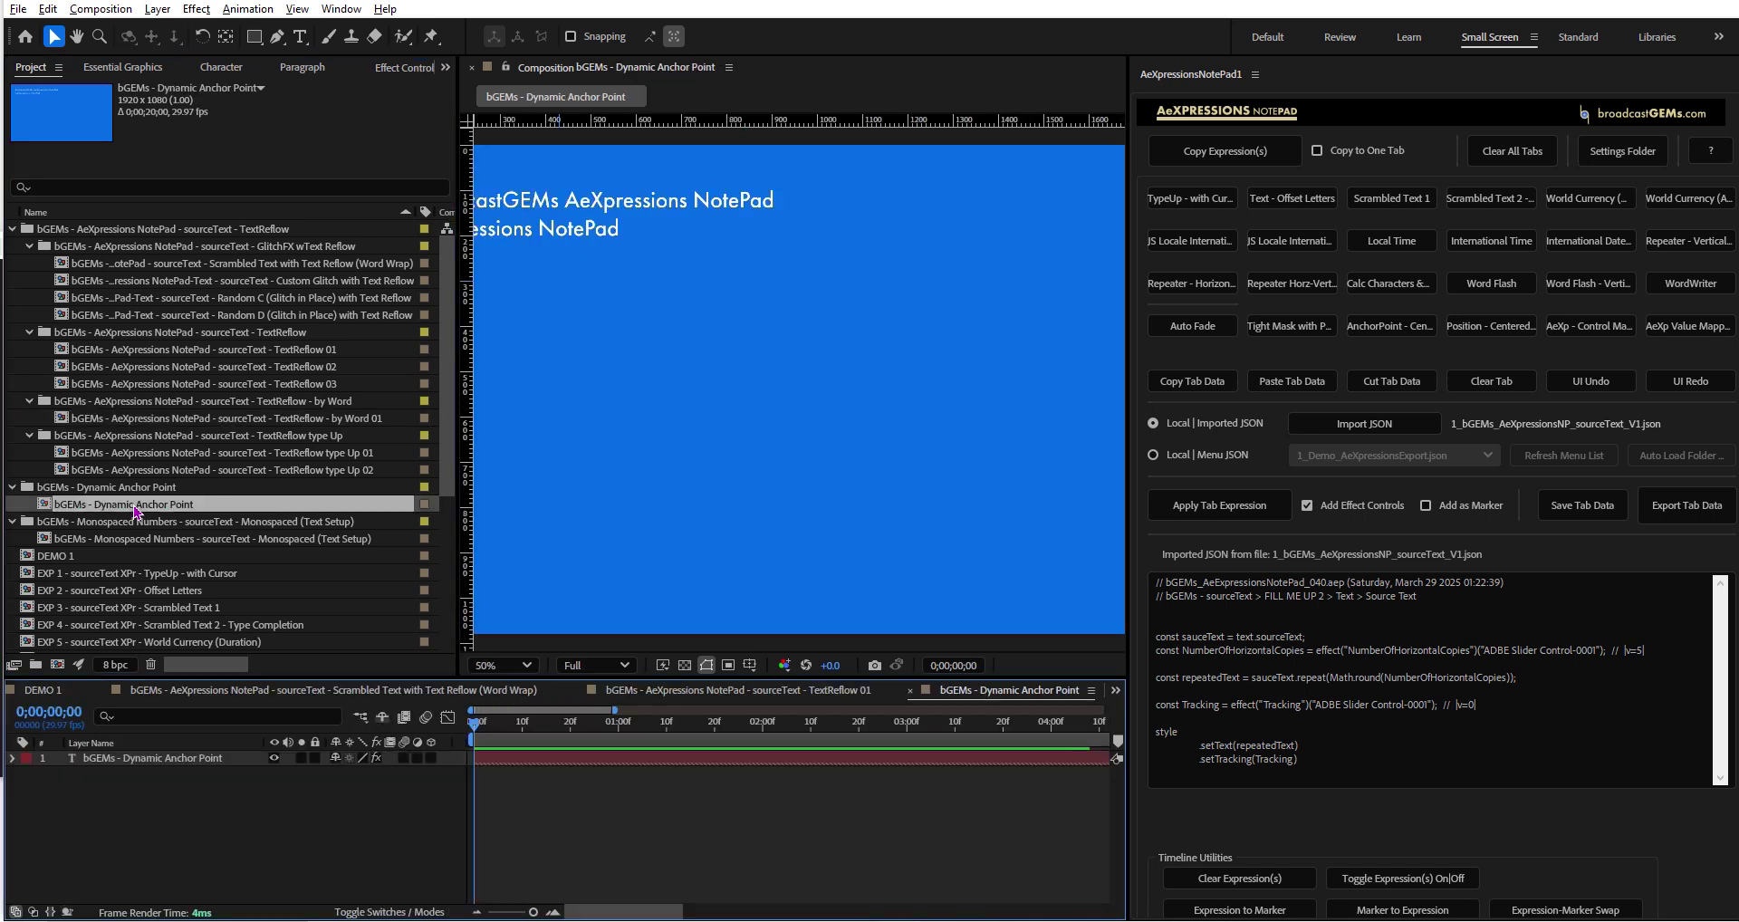
{"action": "scroll", "coordinate": [629, 329], "scroll_direction": "down", "scroll_amount": 2}
{"action": "left_click", "coordinate": [688, 308]}
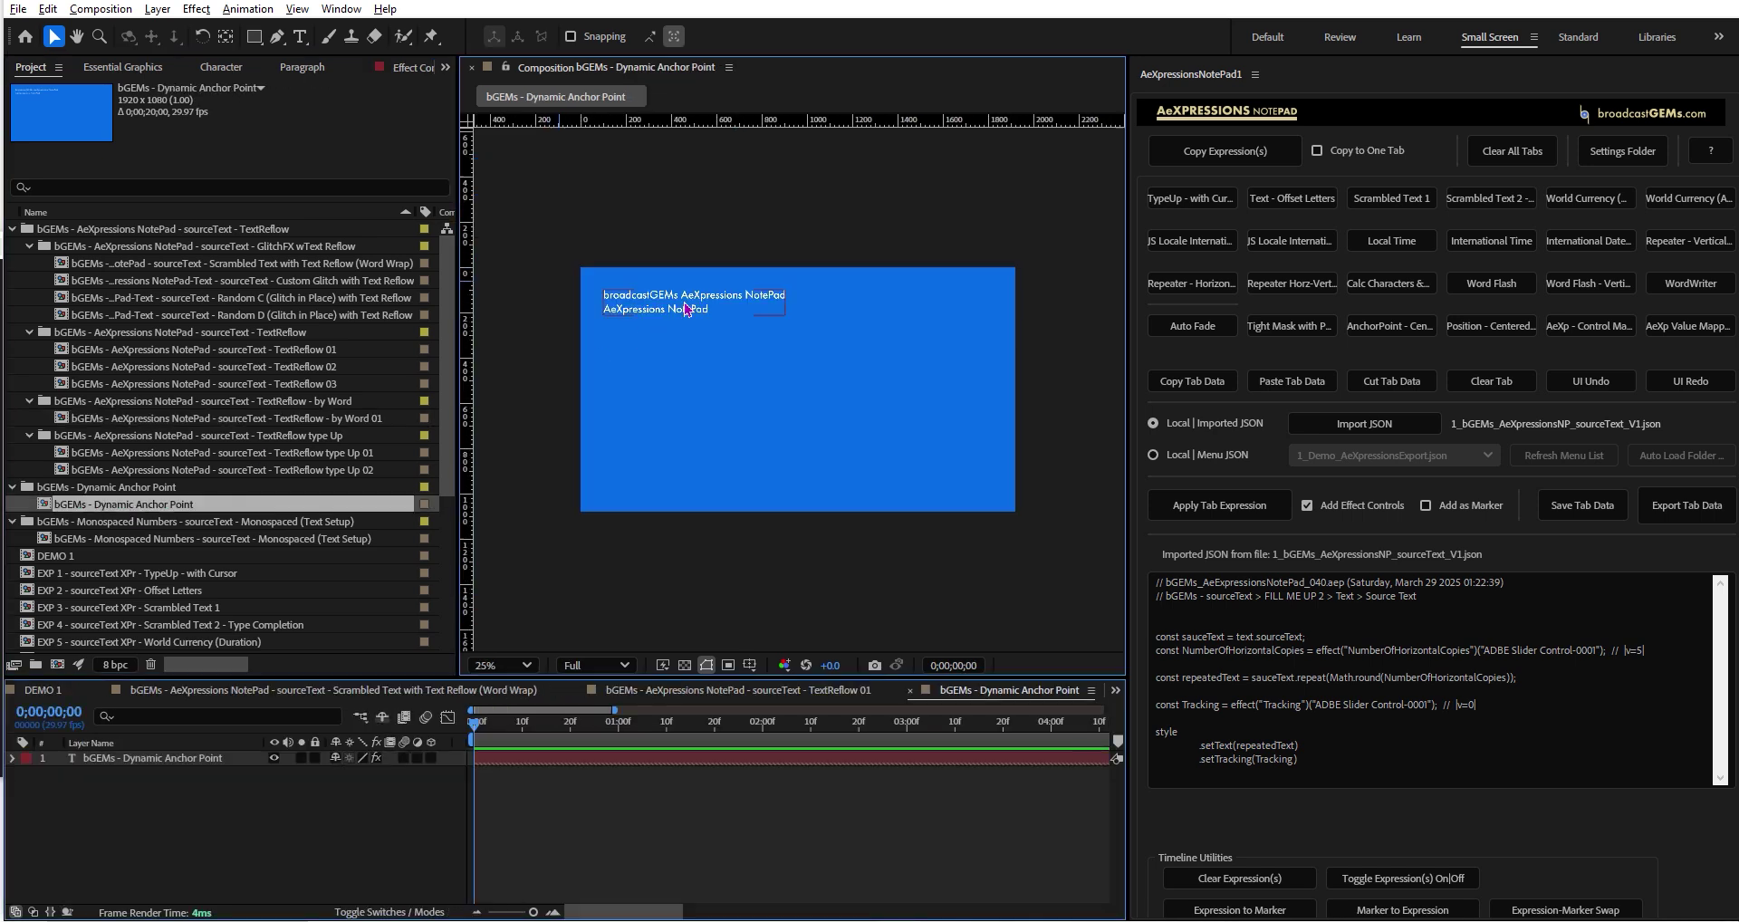
{"action": "left_click", "coordinate": [398, 813]}
{"action": "left_click", "coordinate": [501, 760]}
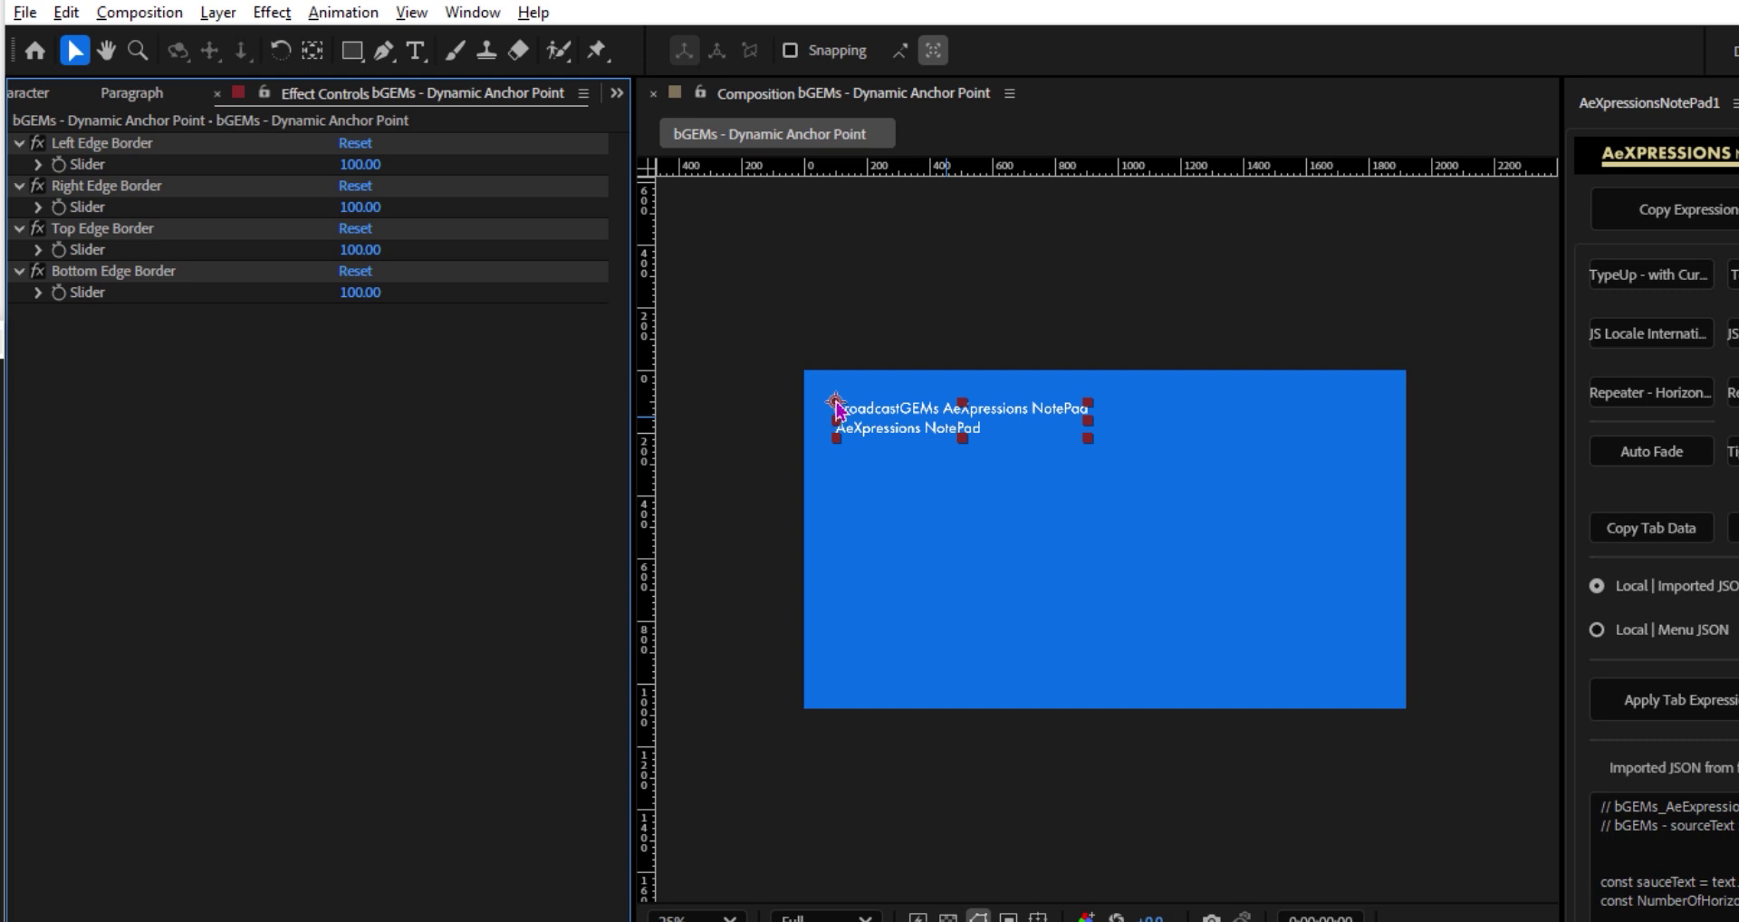
Move the text layer to the comp's lower-left corner and add a third line reading "New Line"
{"action": "left_click_drag", "start_coordinate": [835, 402], "coordinate": [833, 665]}
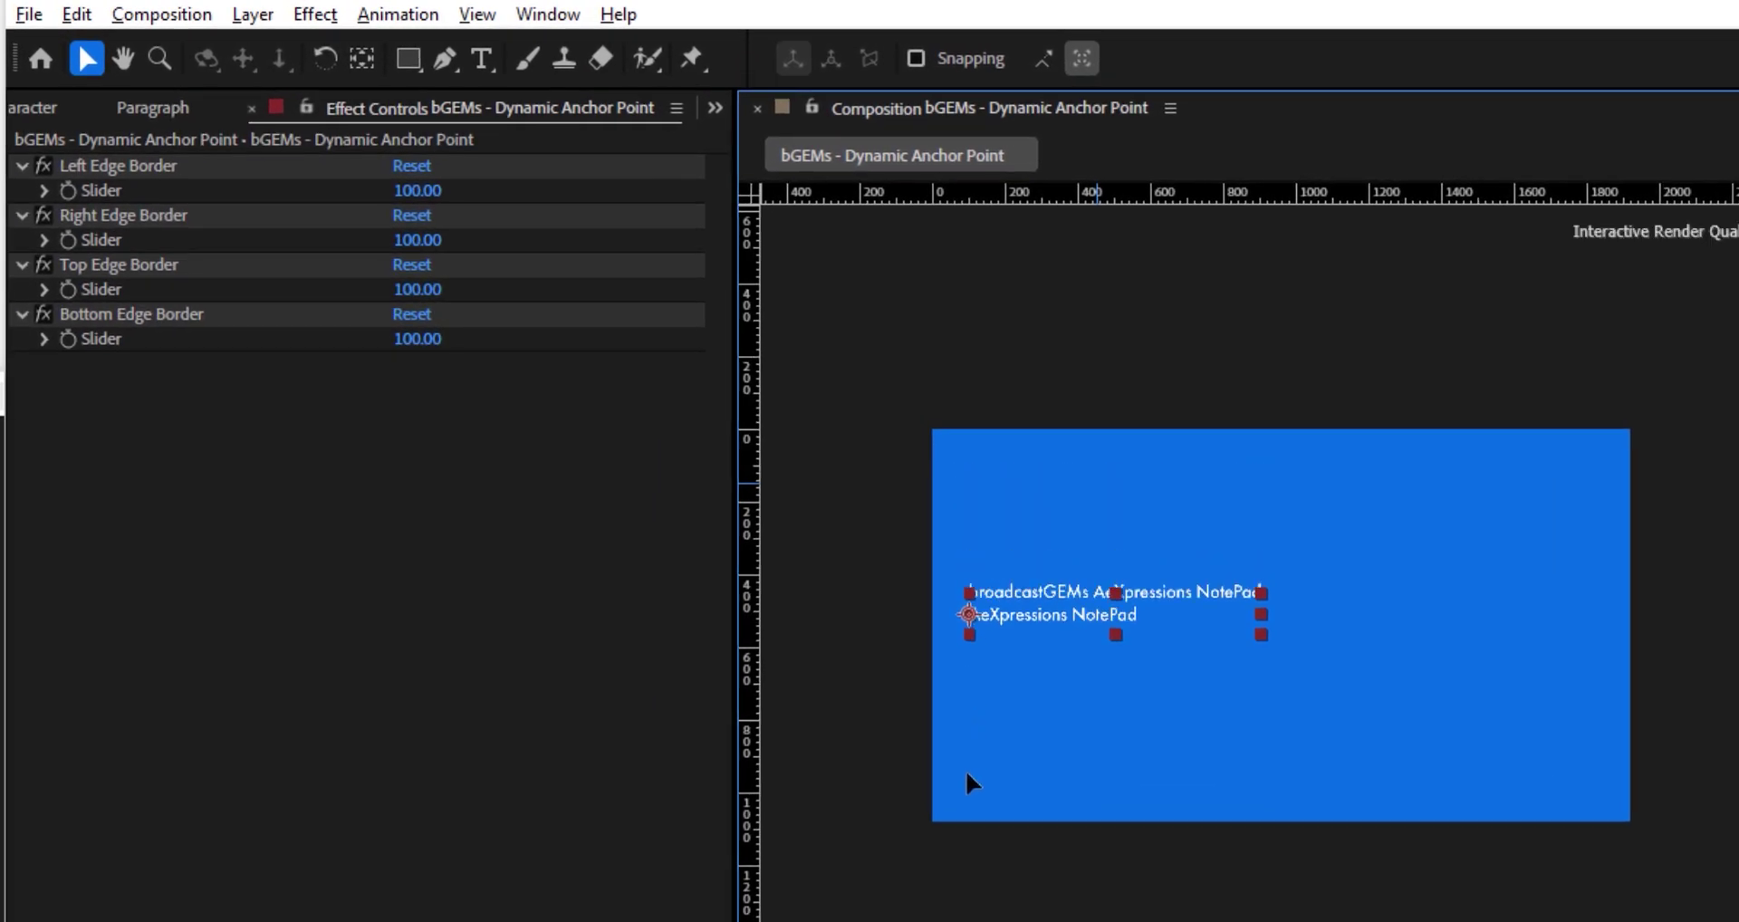
{"action": "left_click_drag", "start_coordinate": [967, 774], "coordinate": [968, 785]}
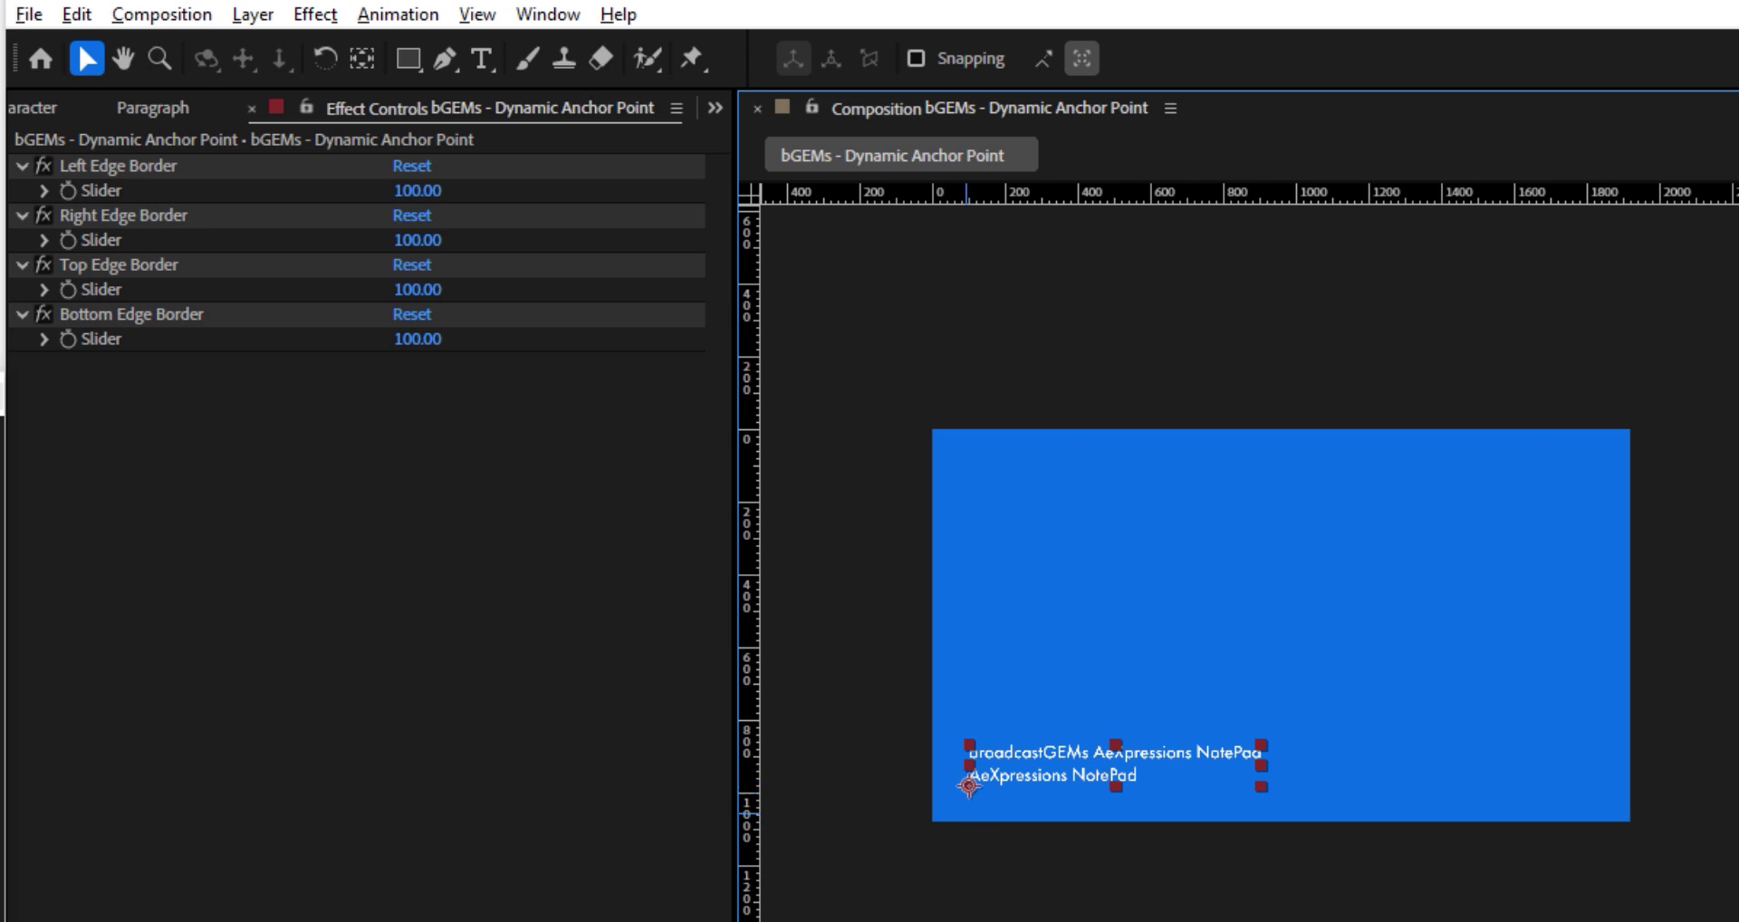
{"action": "double_click", "coordinate": [966, 917]}
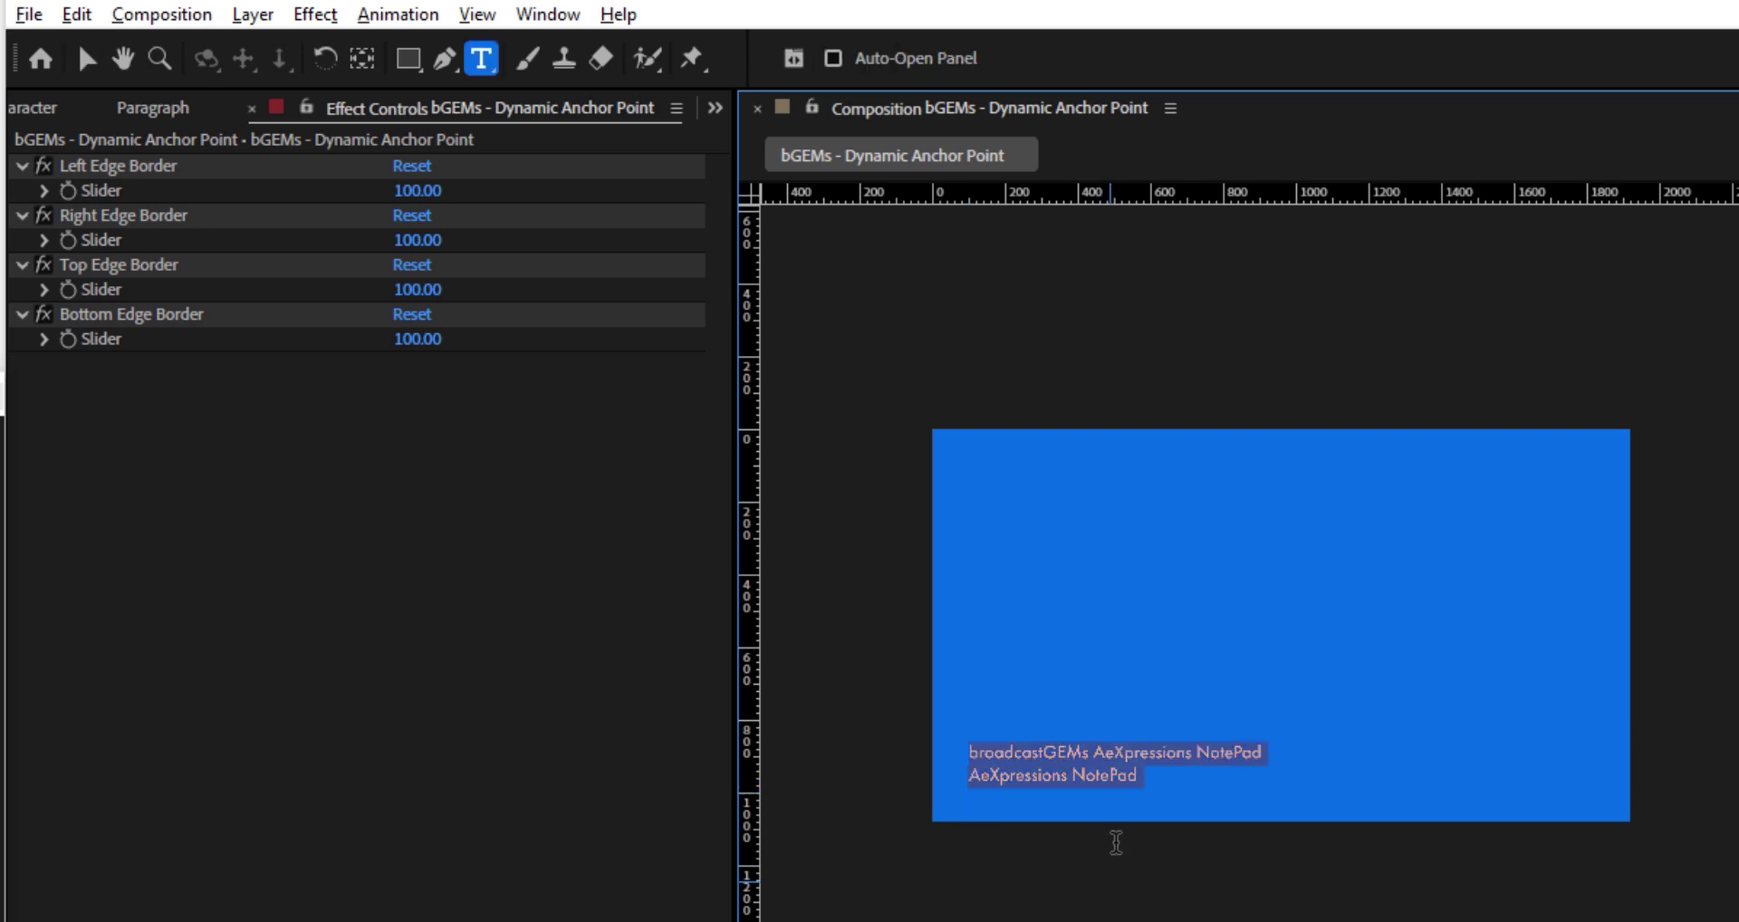
{"action": "left_click", "coordinate": [1135, 776]}
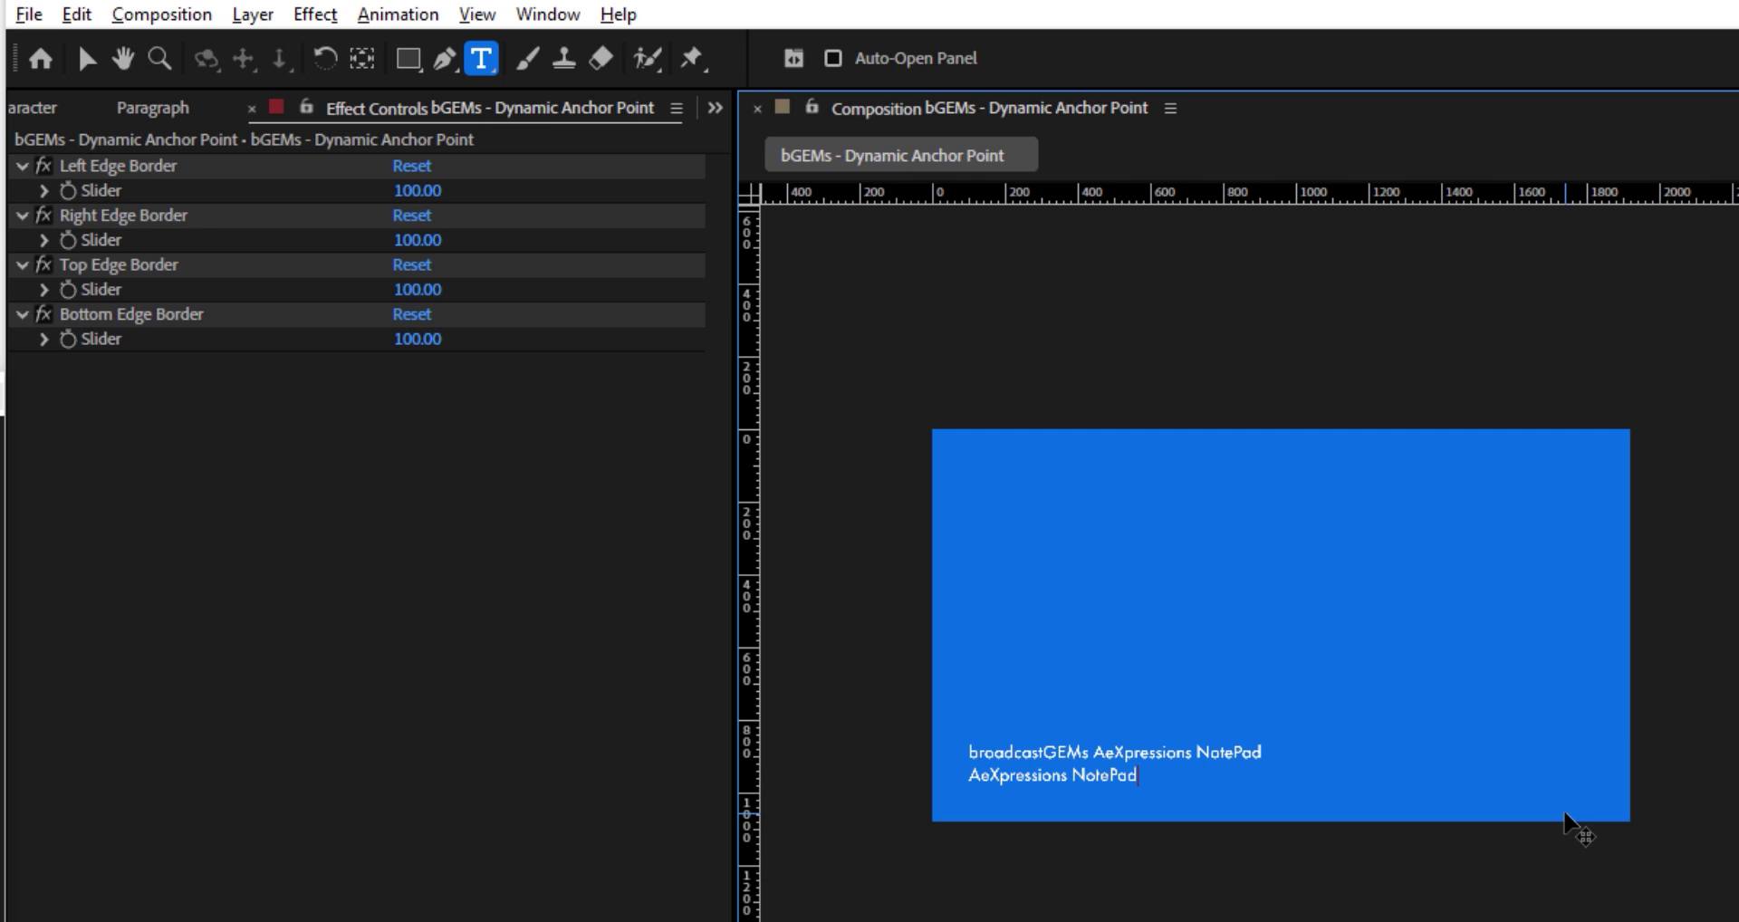
{"action": "type", "text": "New Line"}
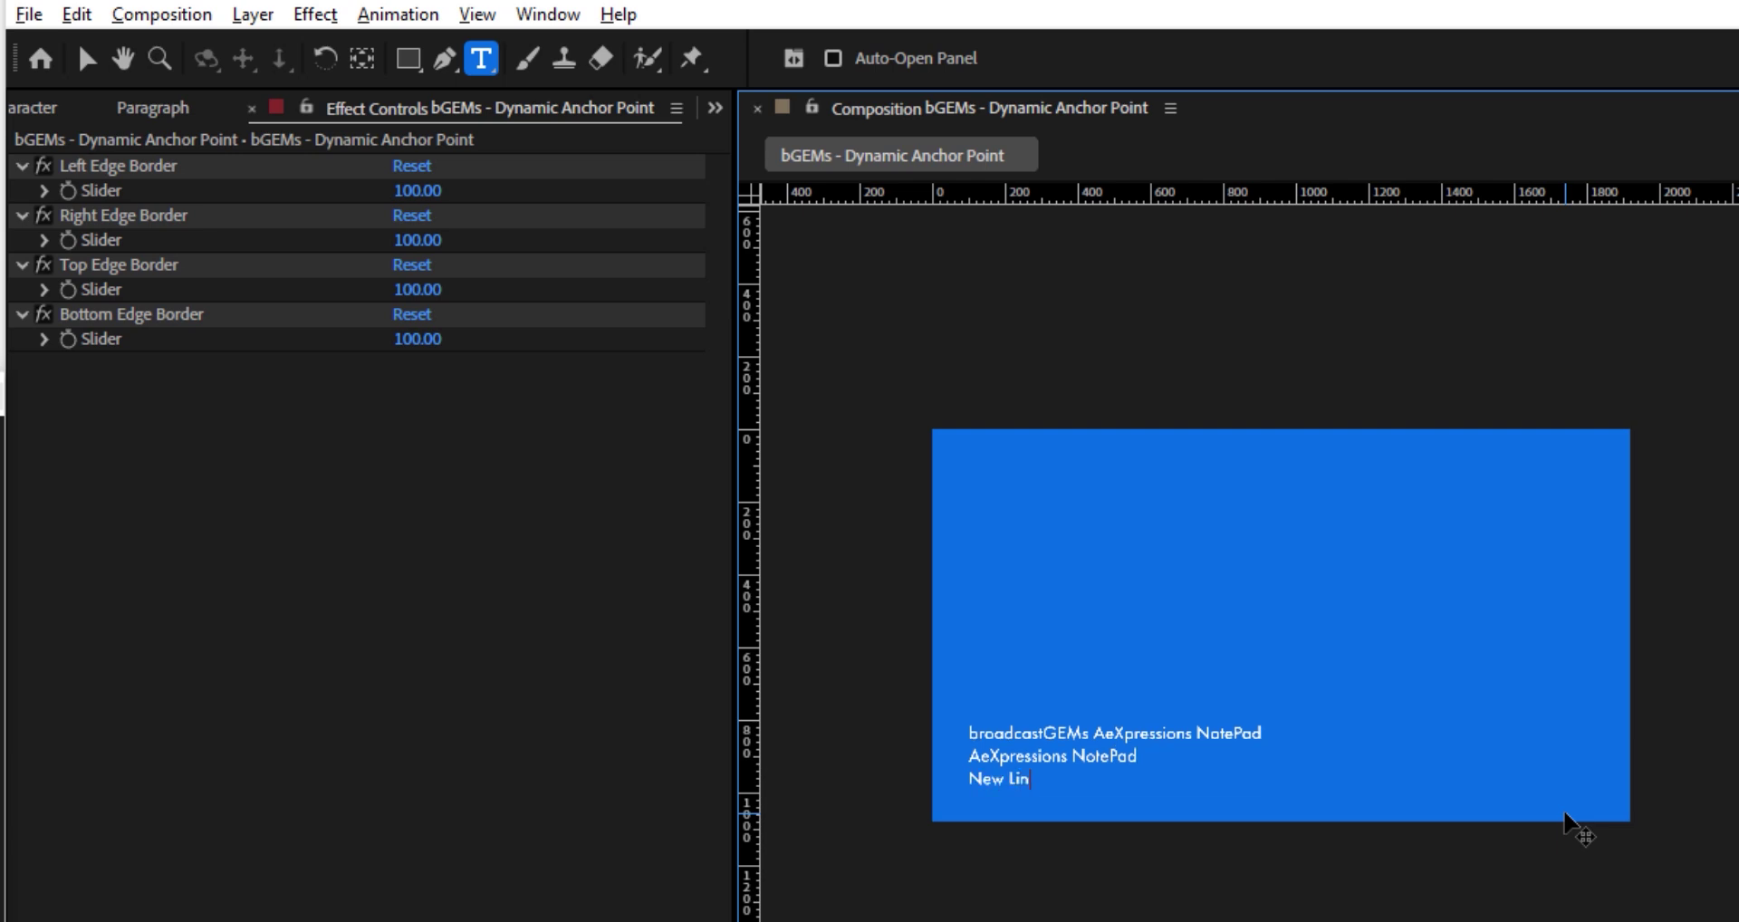
{"action": "left_click", "coordinate": [87, 59]}
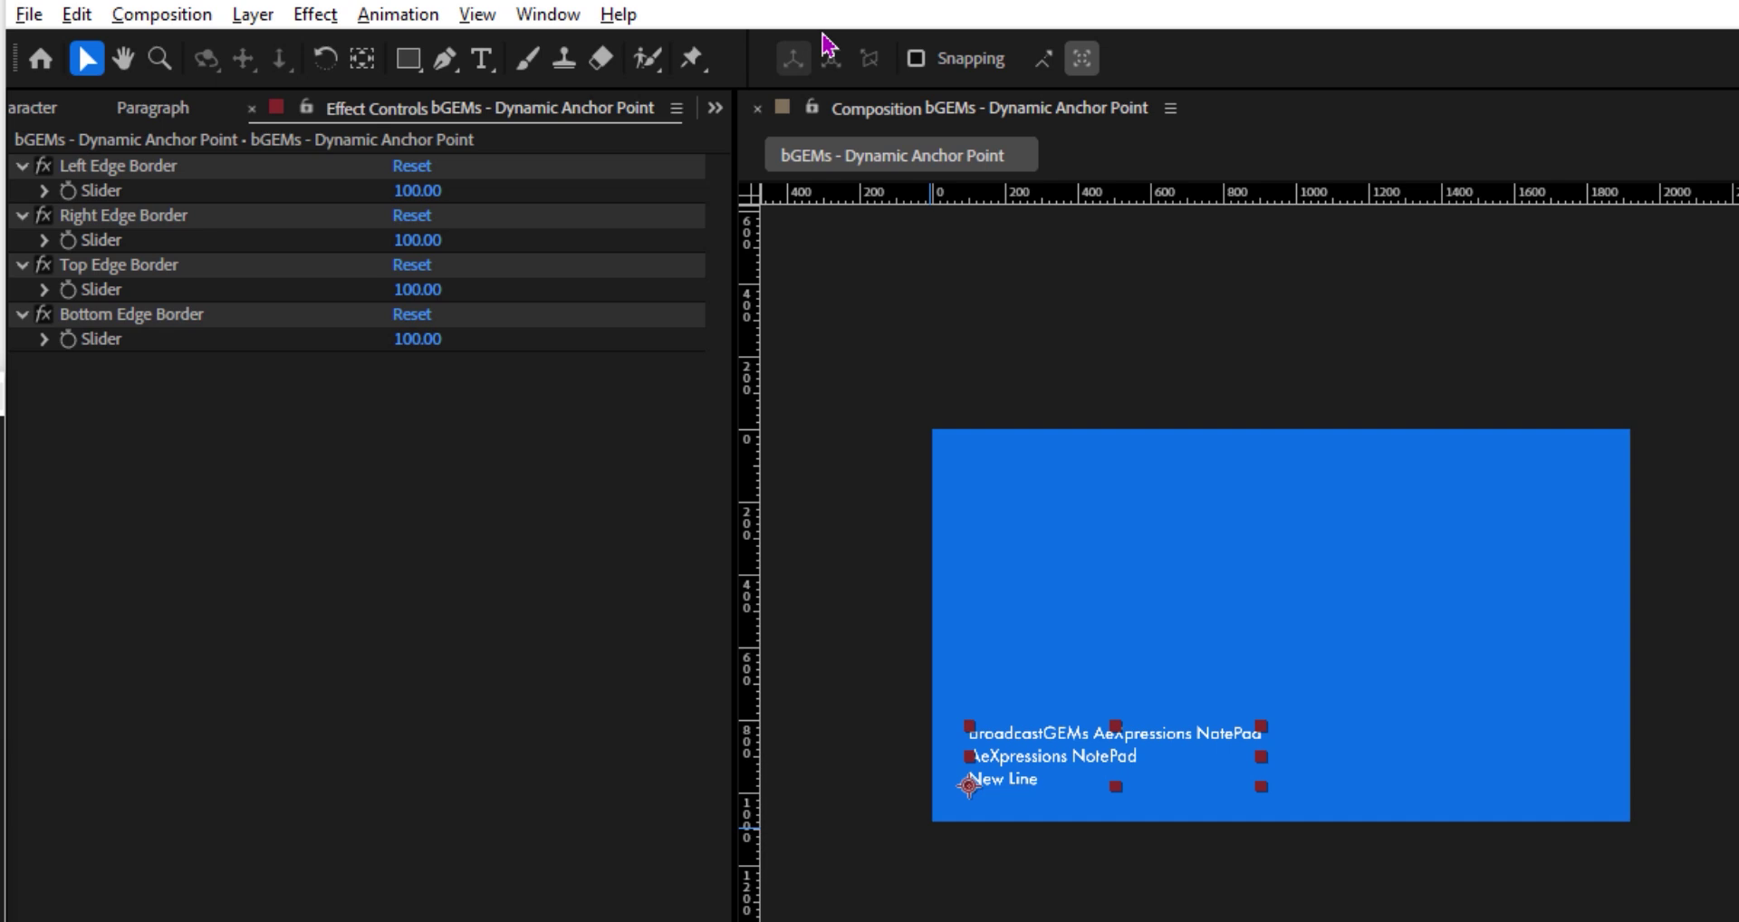
Move the text layer up to the comp's upper-left corner and add a fourth line reading "Newer Line"
{"action": "left_click", "coordinate": [967, 782]}
{"action": "left_click_drag", "start_coordinate": [968, 785], "coordinate": [967, 525]}
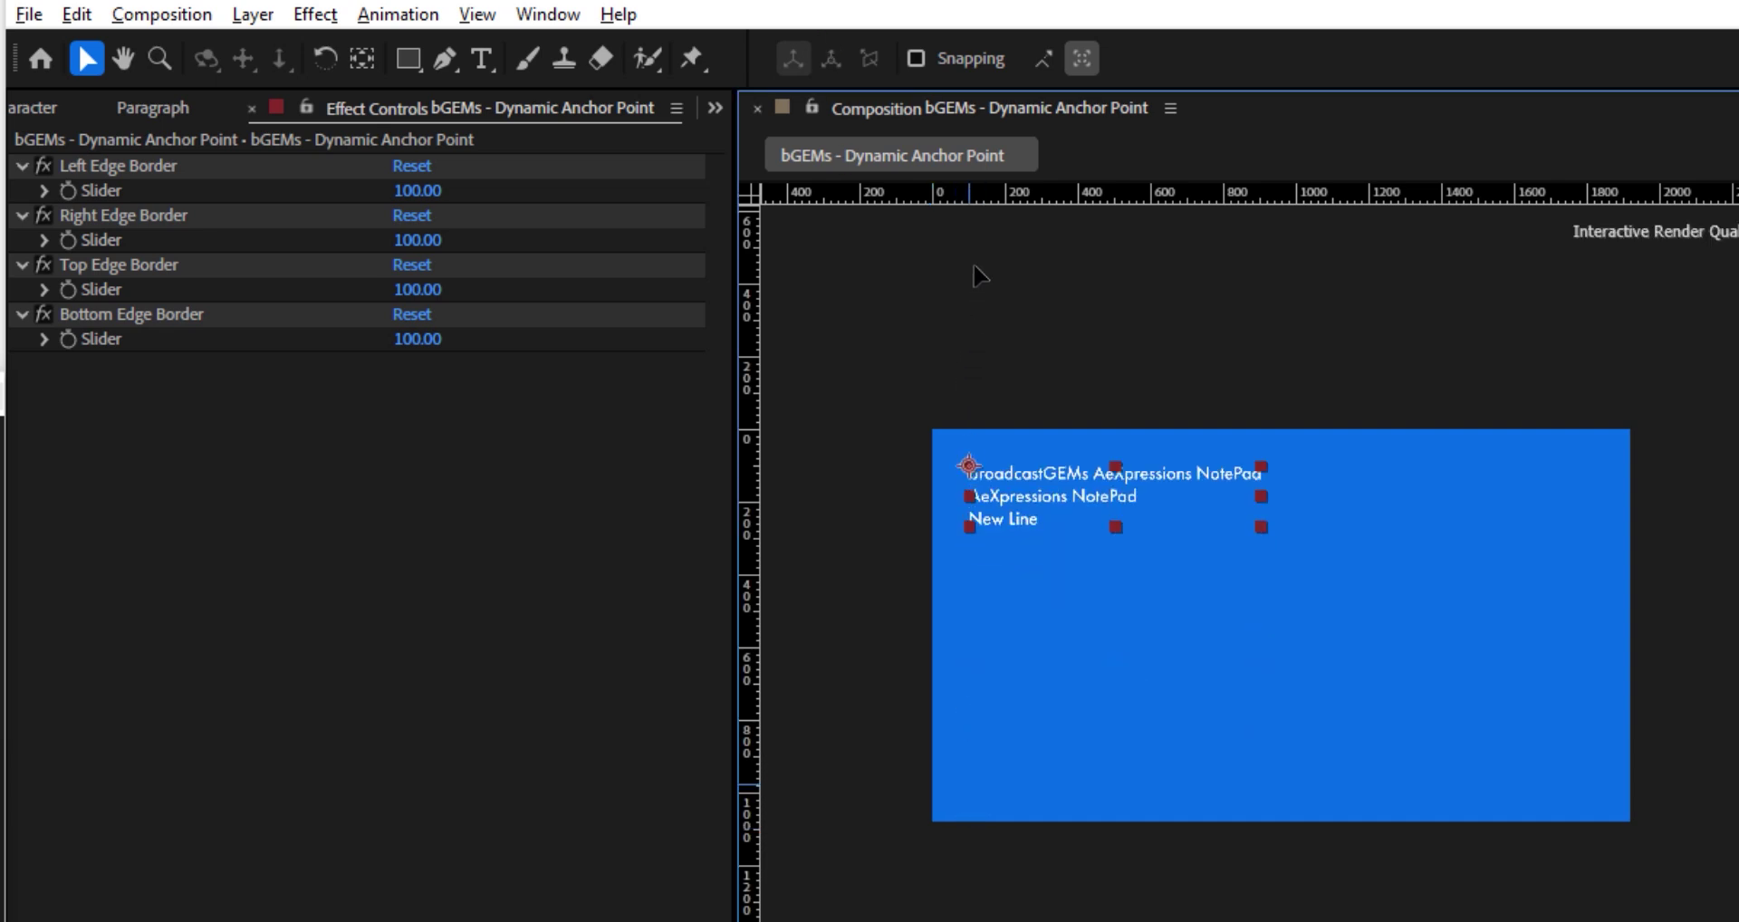
{"action": "double_click", "coordinate": [1030, 511]}
{"action": "left_click", "coordinate": [1049, 521]}
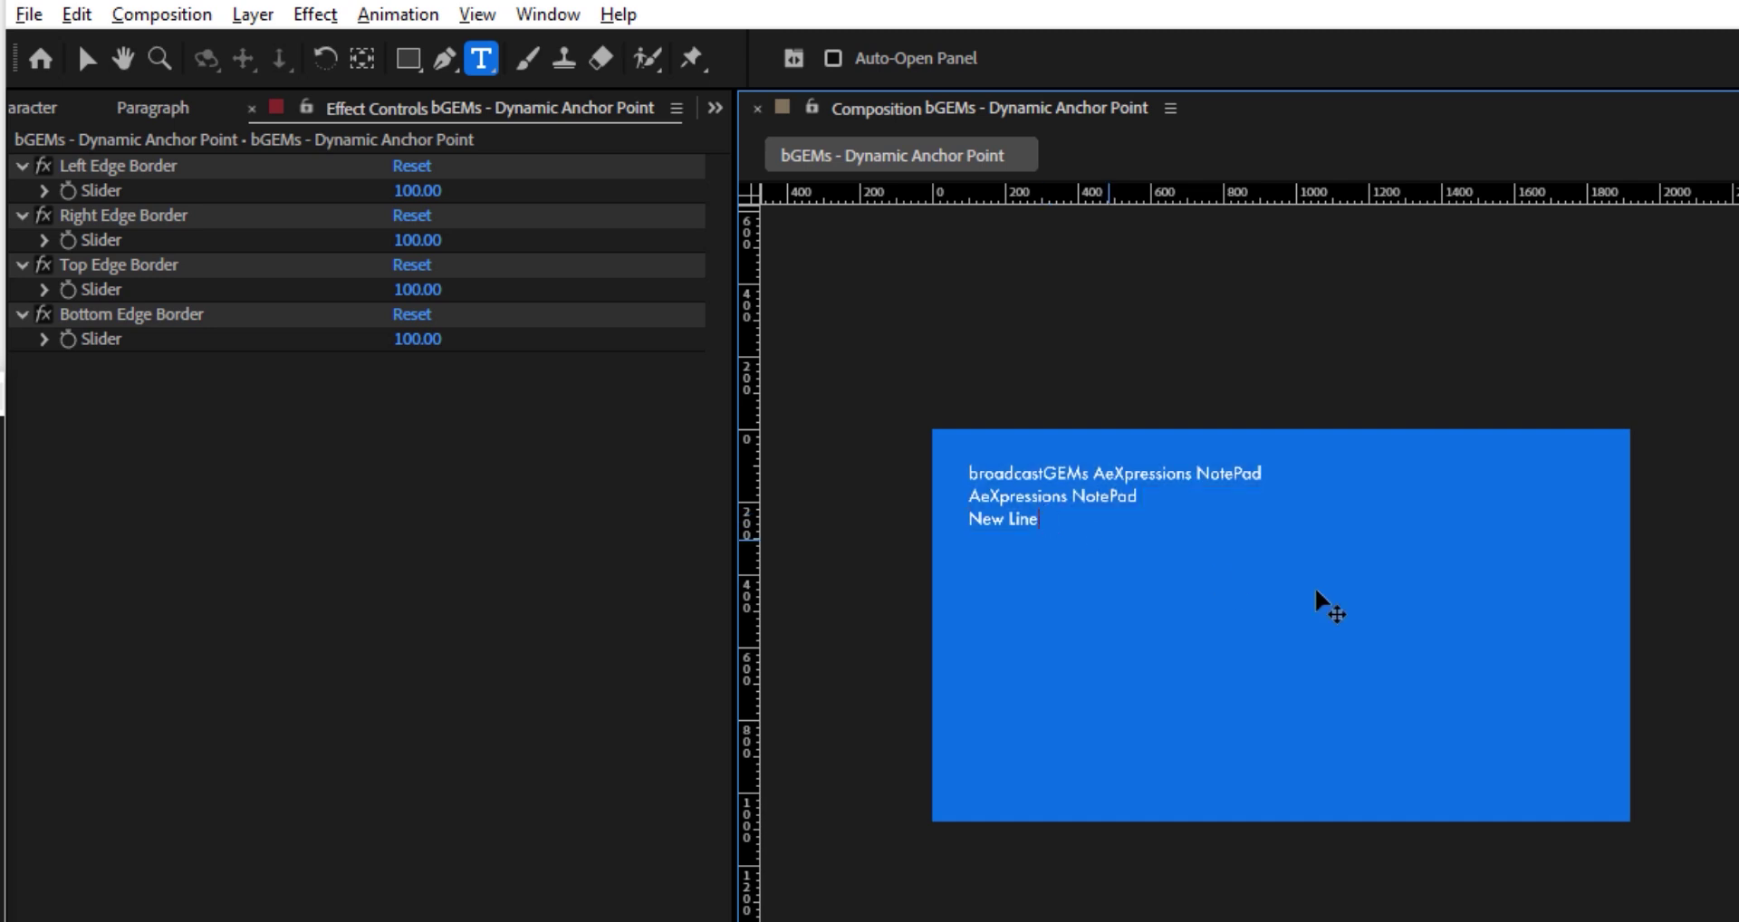
{"action": "type", "text": "Newer Line"}
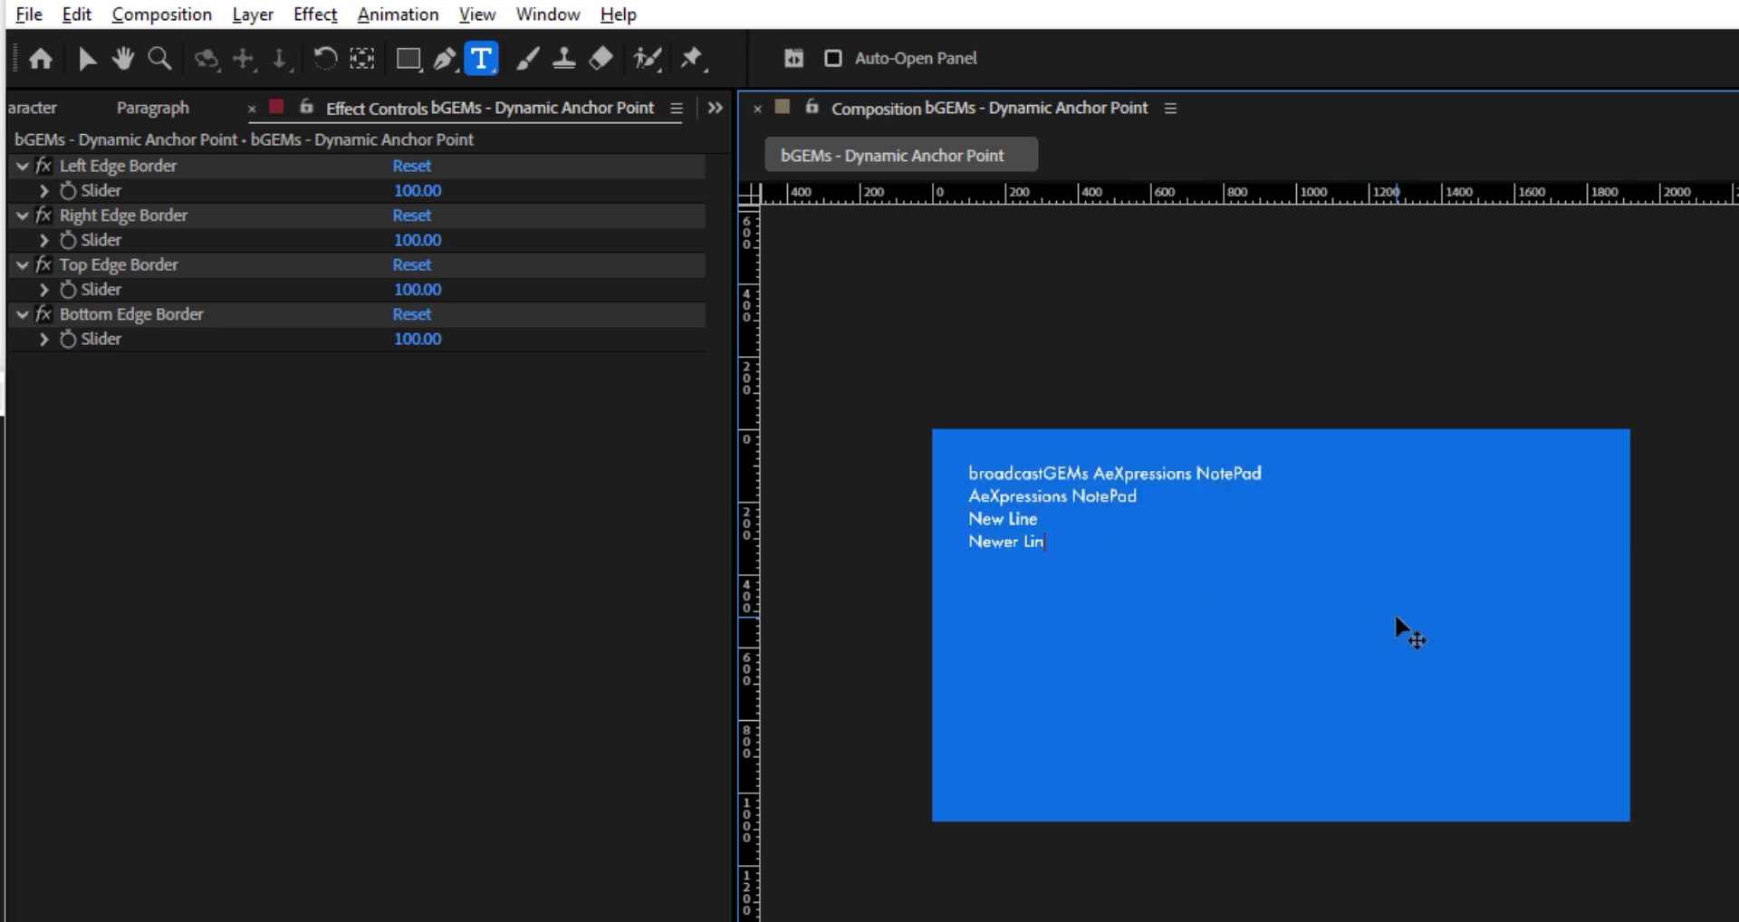
{"action": "left_click", "coordinate": [88, 61]}
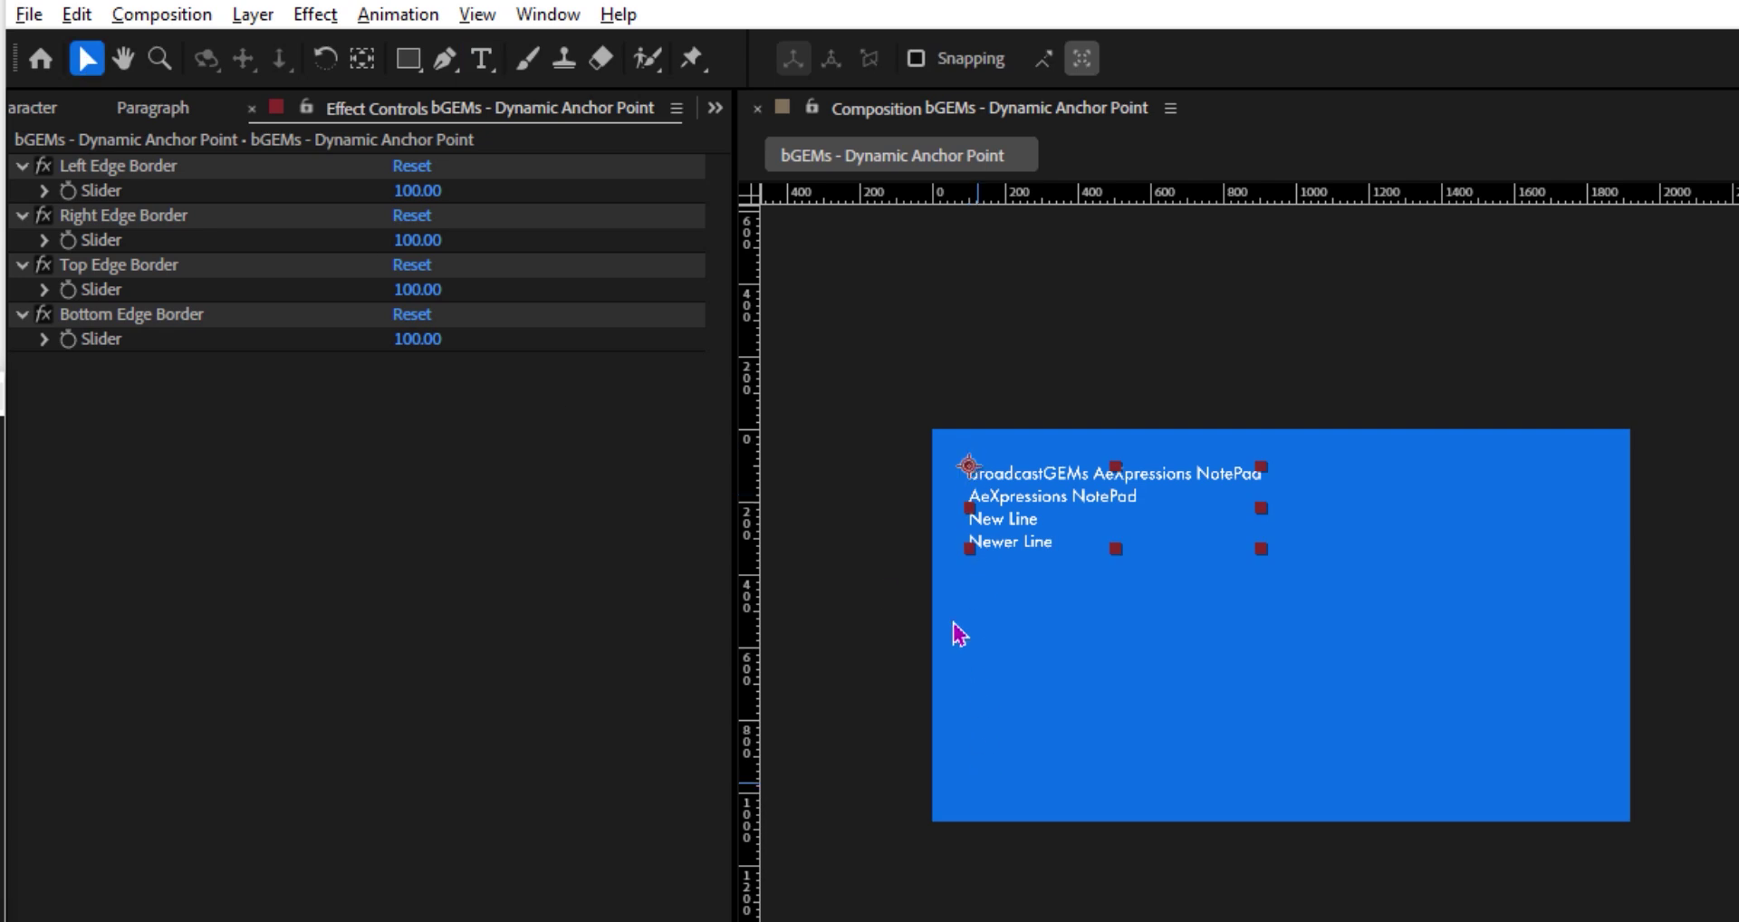
Test the dynamic anchor point by moving the text layer to the comp's upper-right and lower-right corners and back to the upper-left corner
{"action": "left_click", "coordinate": [971, 471]}
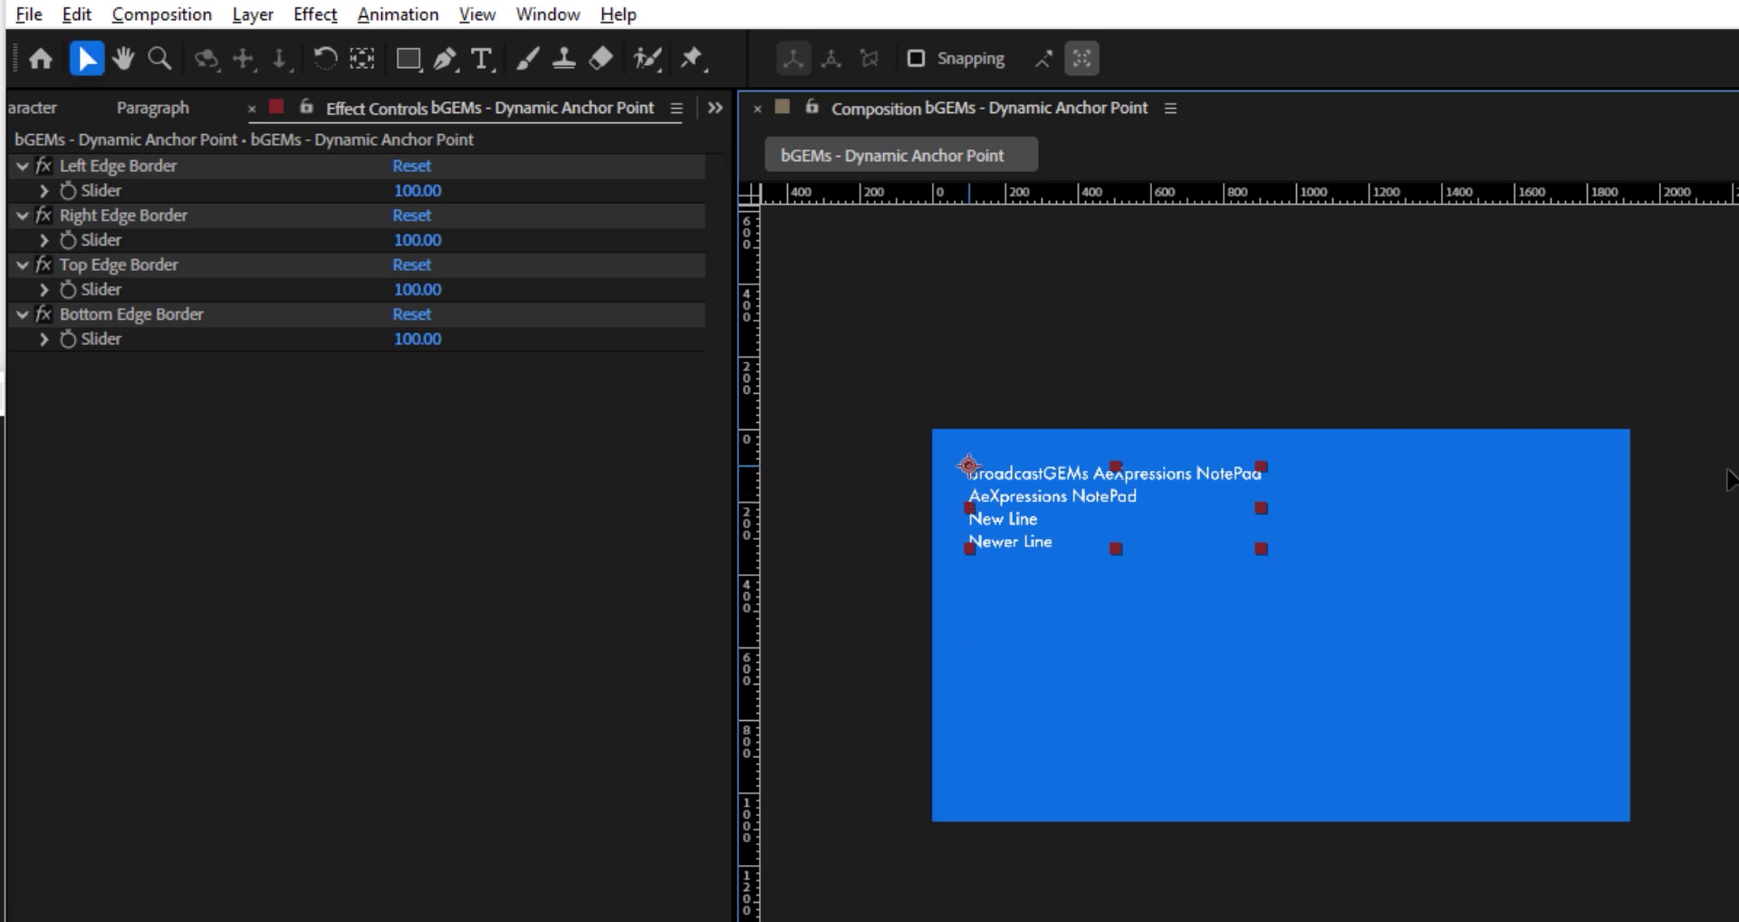
{"action": "left_click_drag", "start_coordinate": [1027, 516], "coordinate": [1731, 517]}
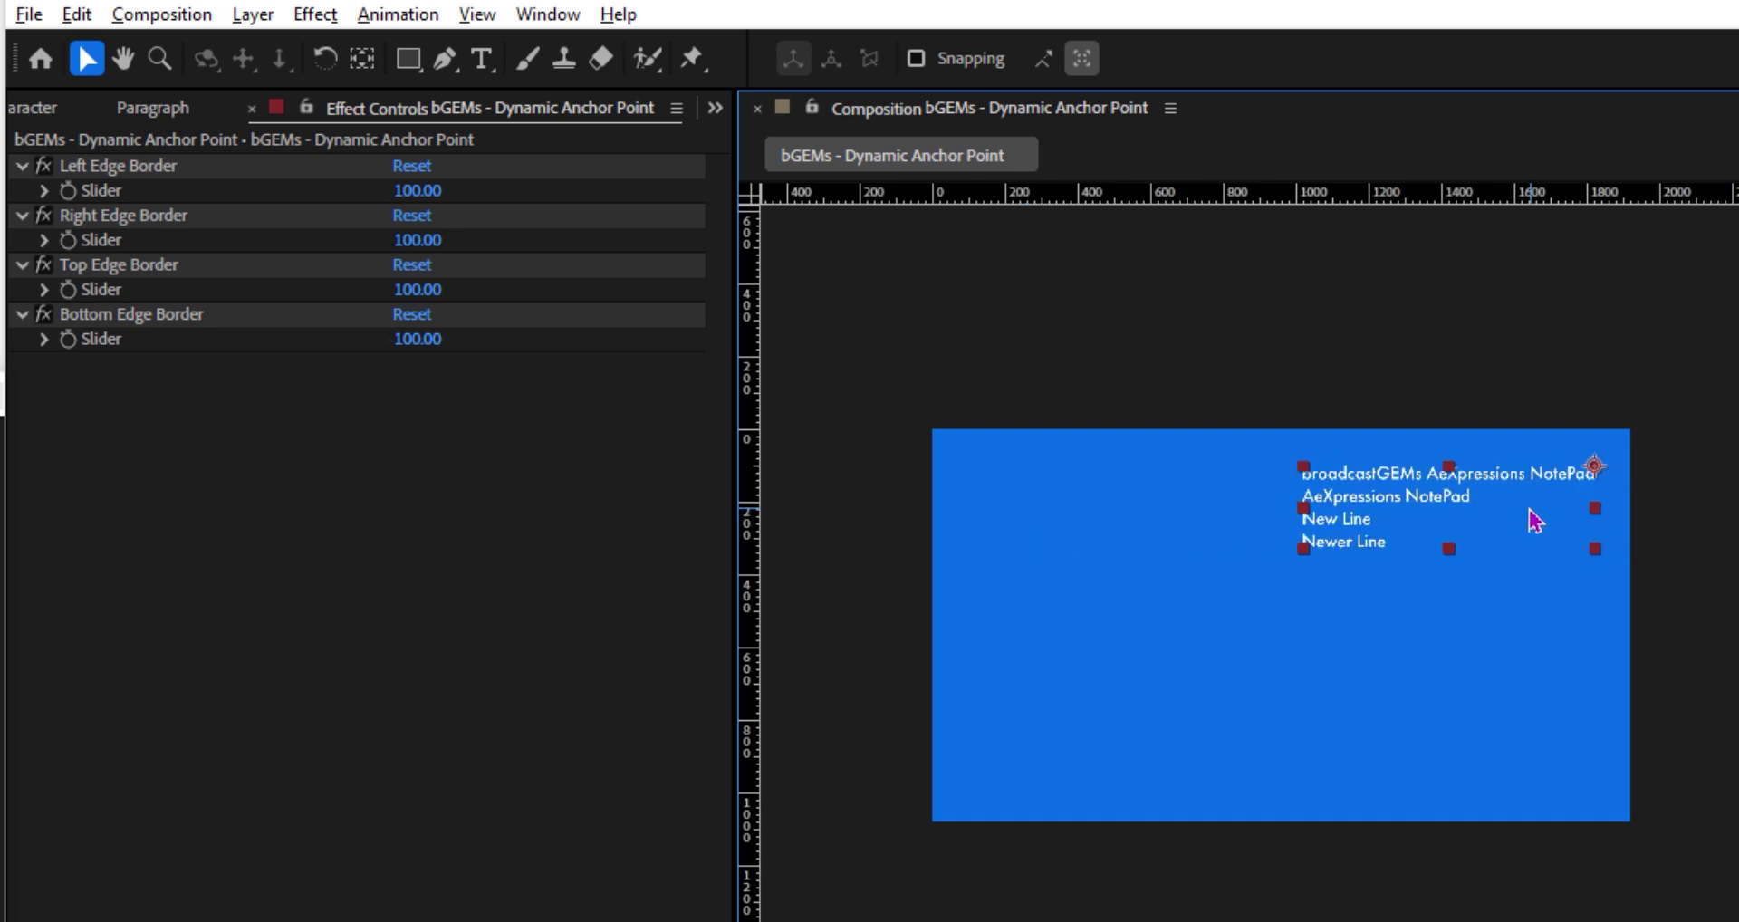
{"action": "left_click_drag", "start_coordinate": [1498, 492], "coordinate": [1498, 729]}
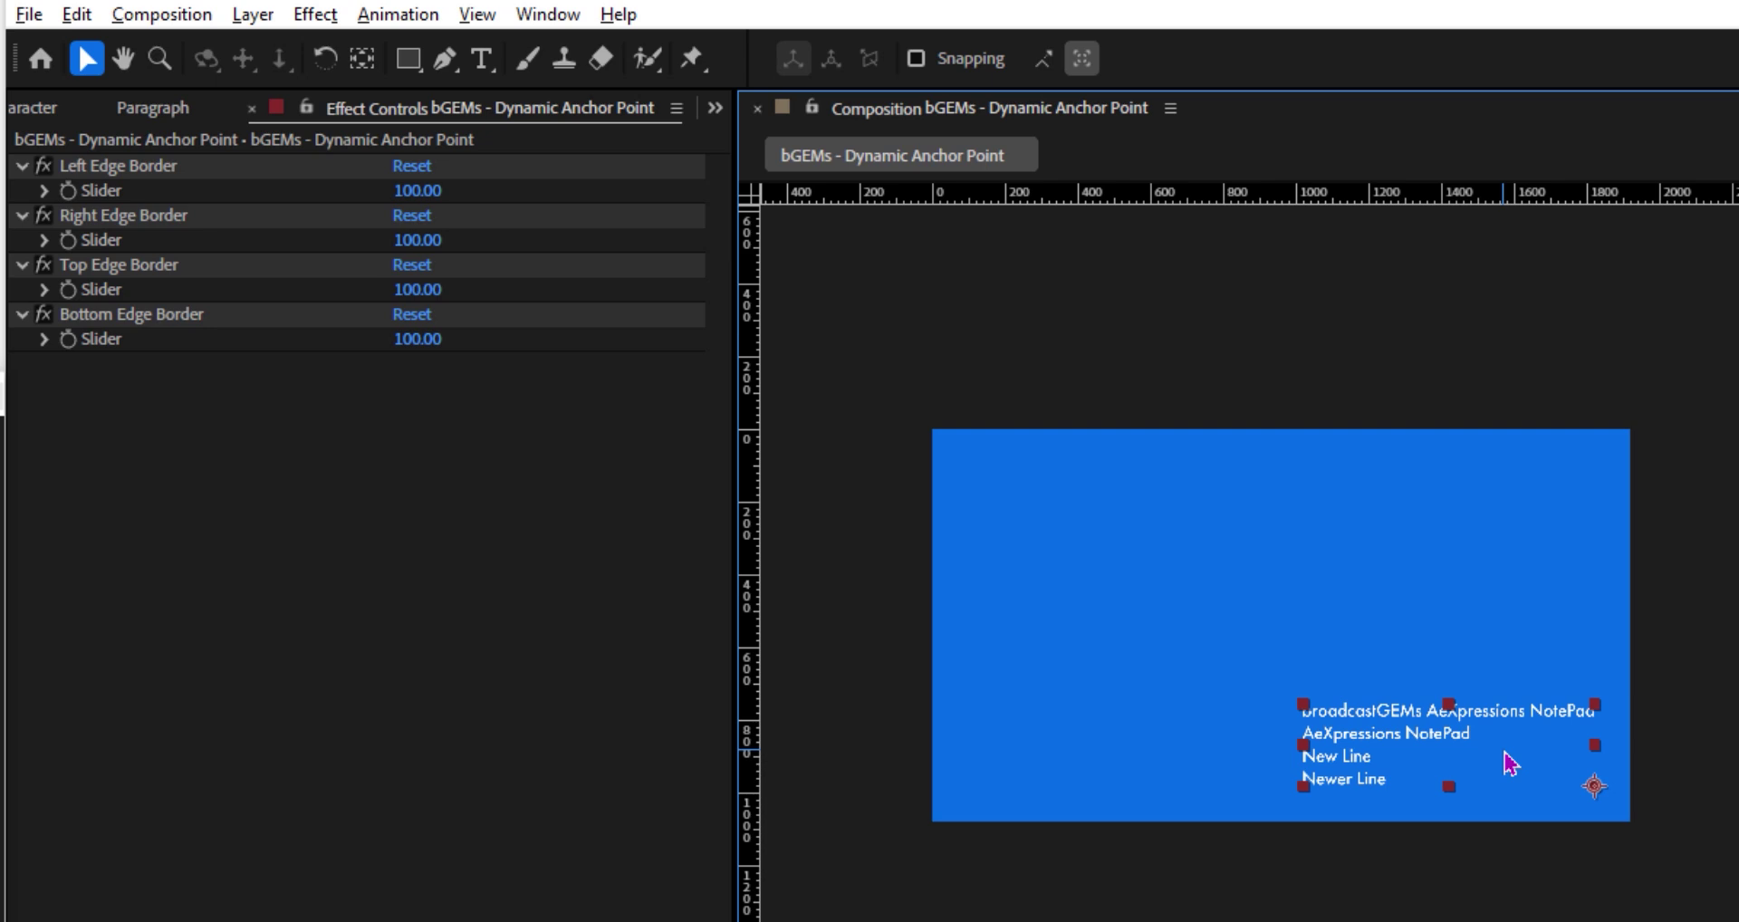
{"action": "left_click_drag", "start_coordinate": [1594, 790], "coordinate": [899, 265]}
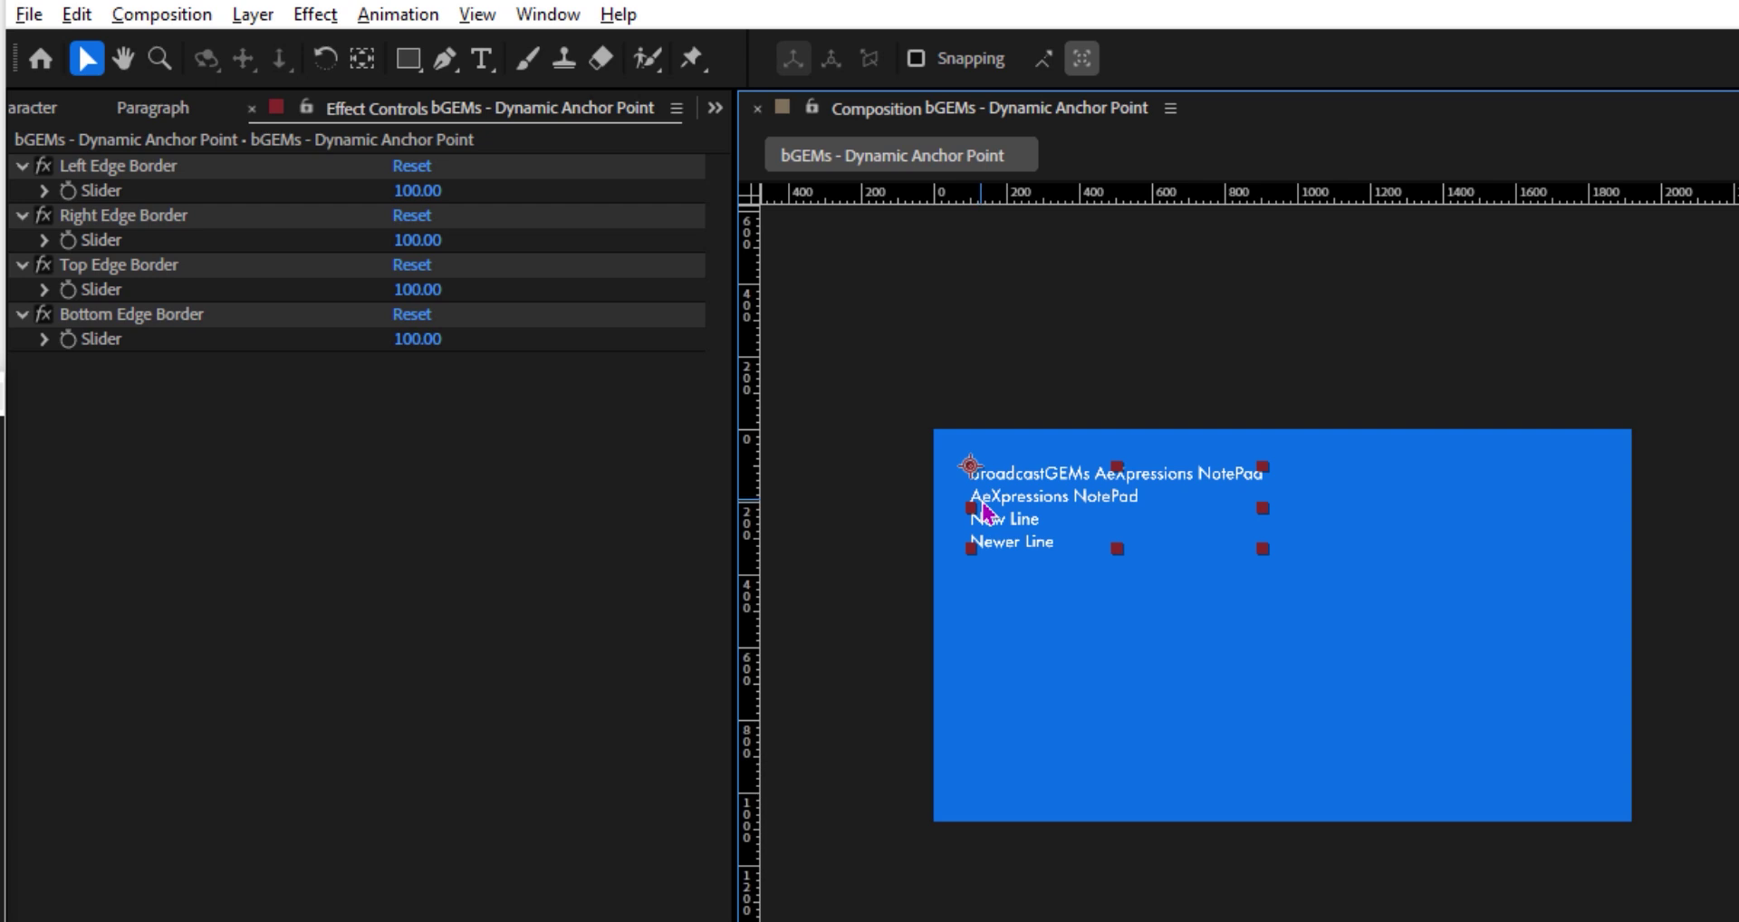
Move the text layer clockwise through all four comp corners, ending with a pass to the upper-right corner and back to the upper-left
{"action": "left_click_drag", "start_coordinate": [968, 466], "coordinate": [1595, 466]}
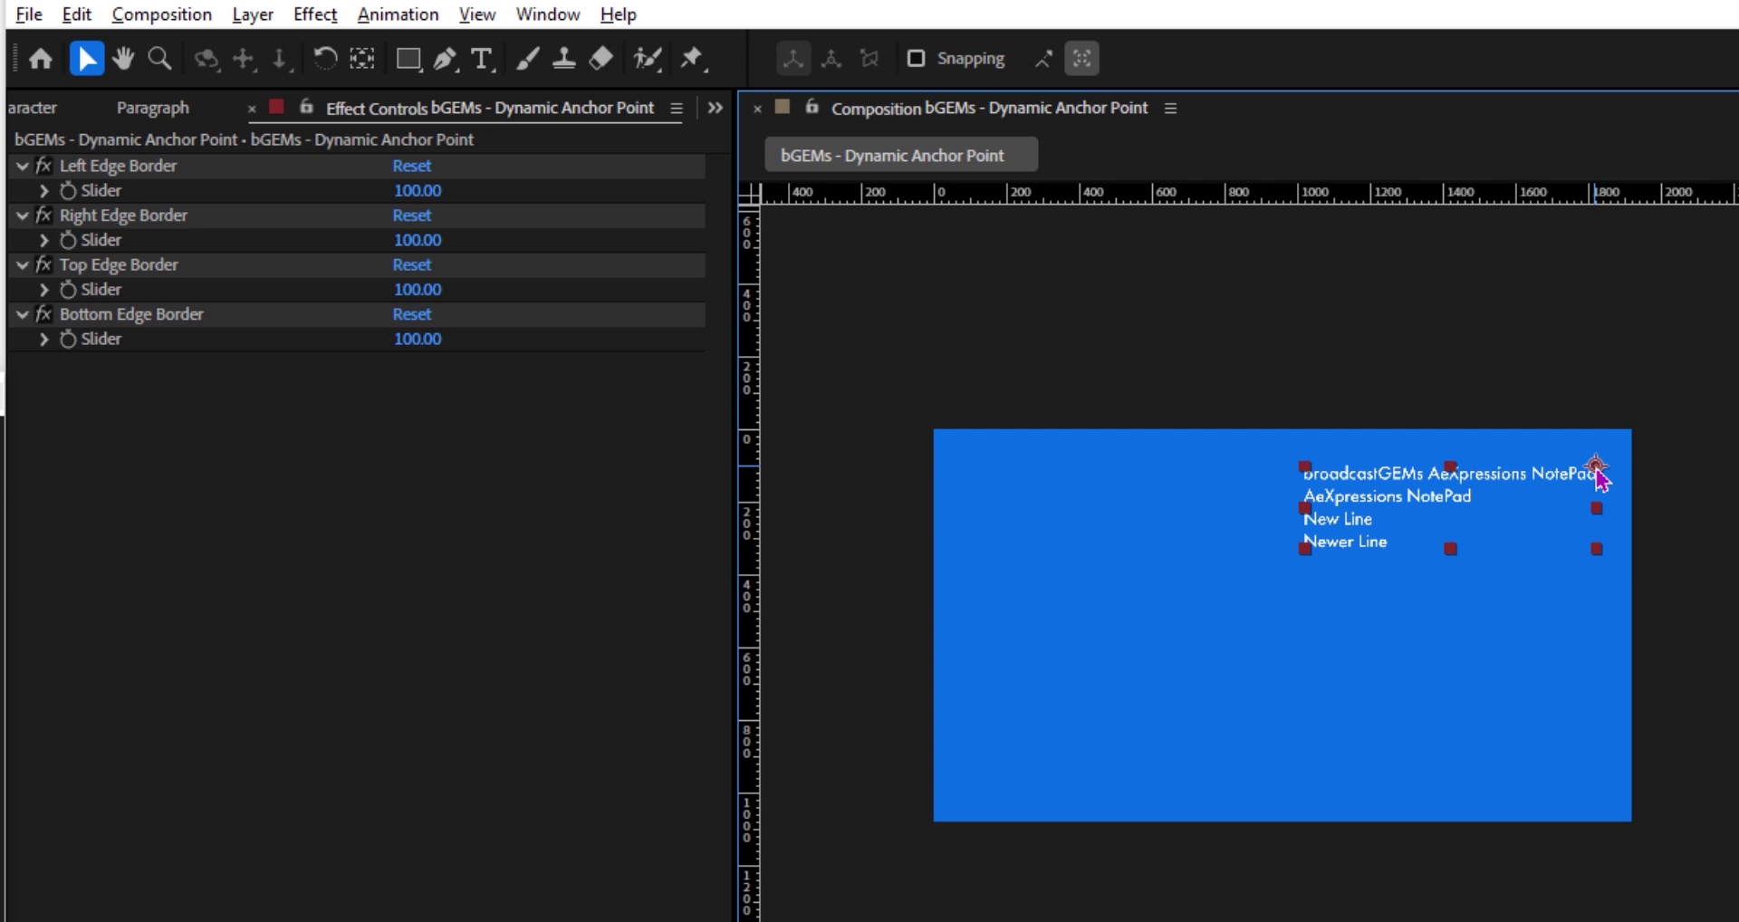
{"action": "left_click_drag", "start_coordinate": [1599, 478], "coordinate": [1596, 786]}
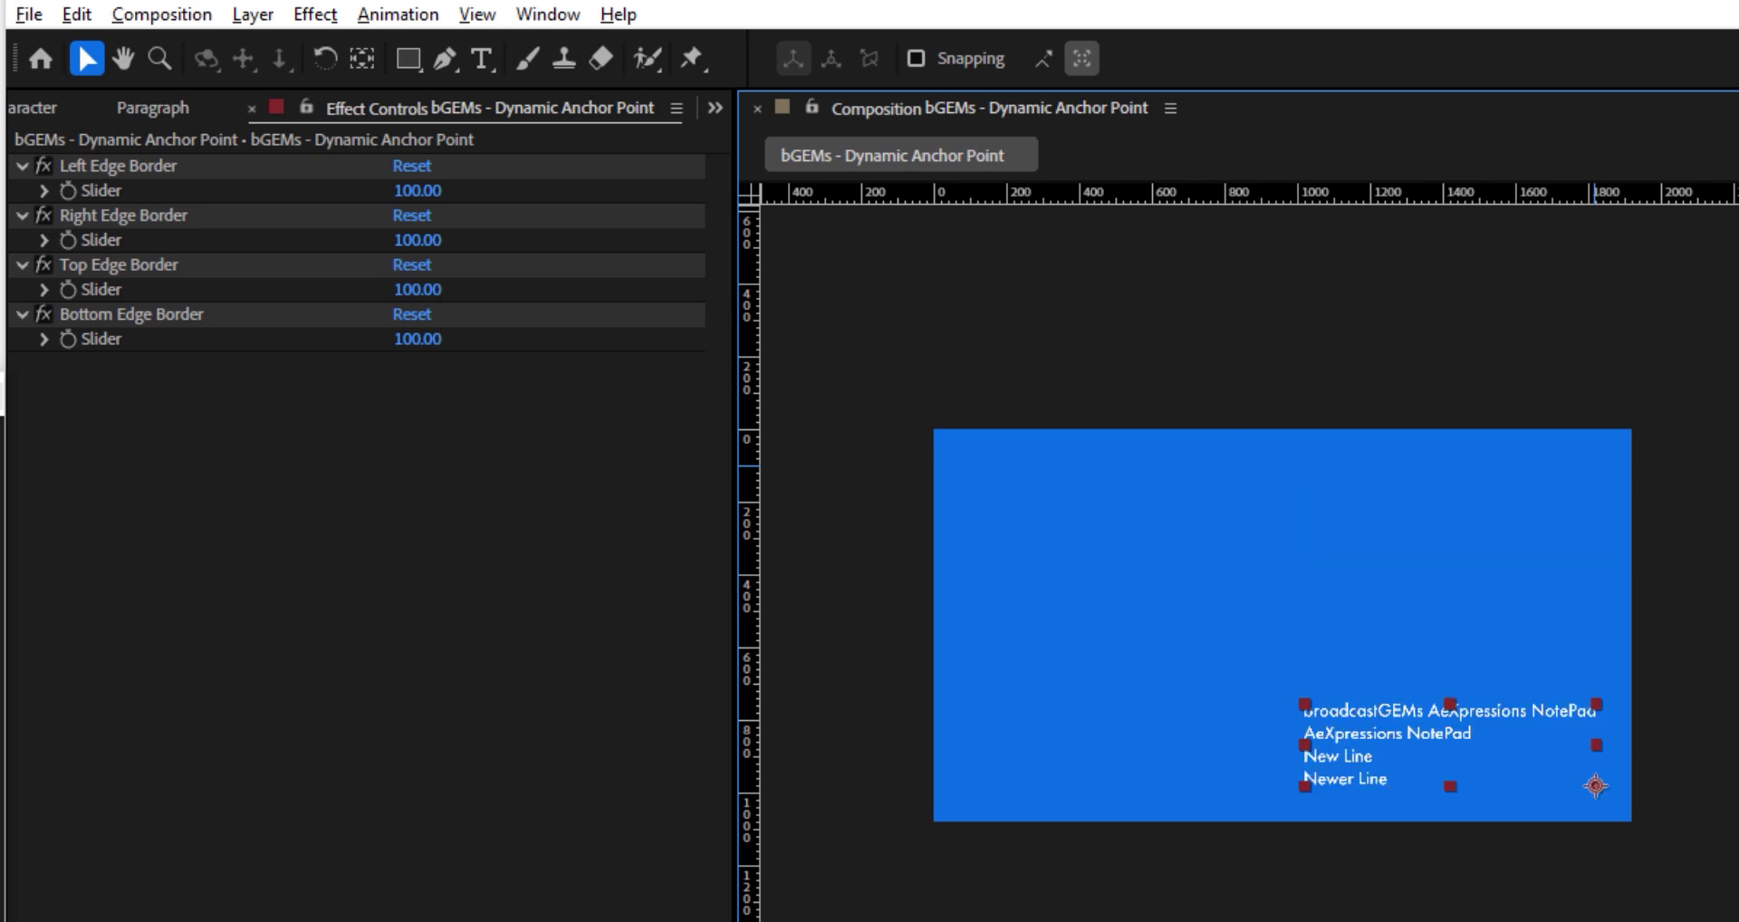
{"action": "left_click_drag", "start_coordinate": [1449, 774], "coordinate": [1115, 774]}
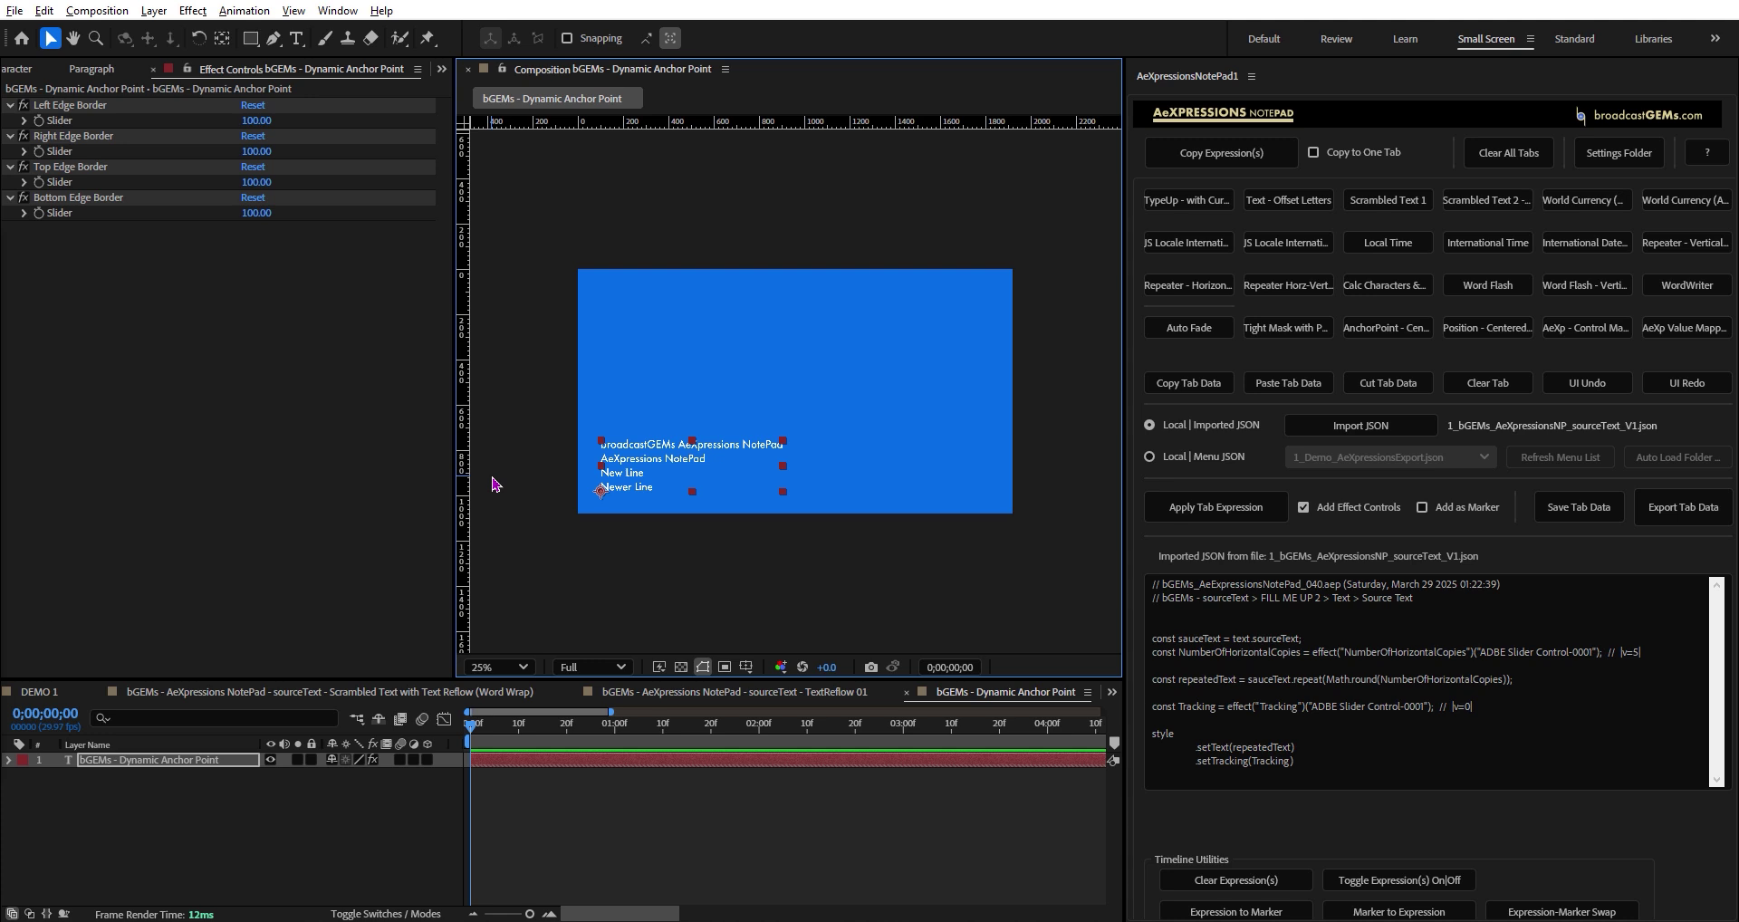
{"action": "left_click_drag", "start_coordinate": [602, 494], "coordinate": [591, 172]}
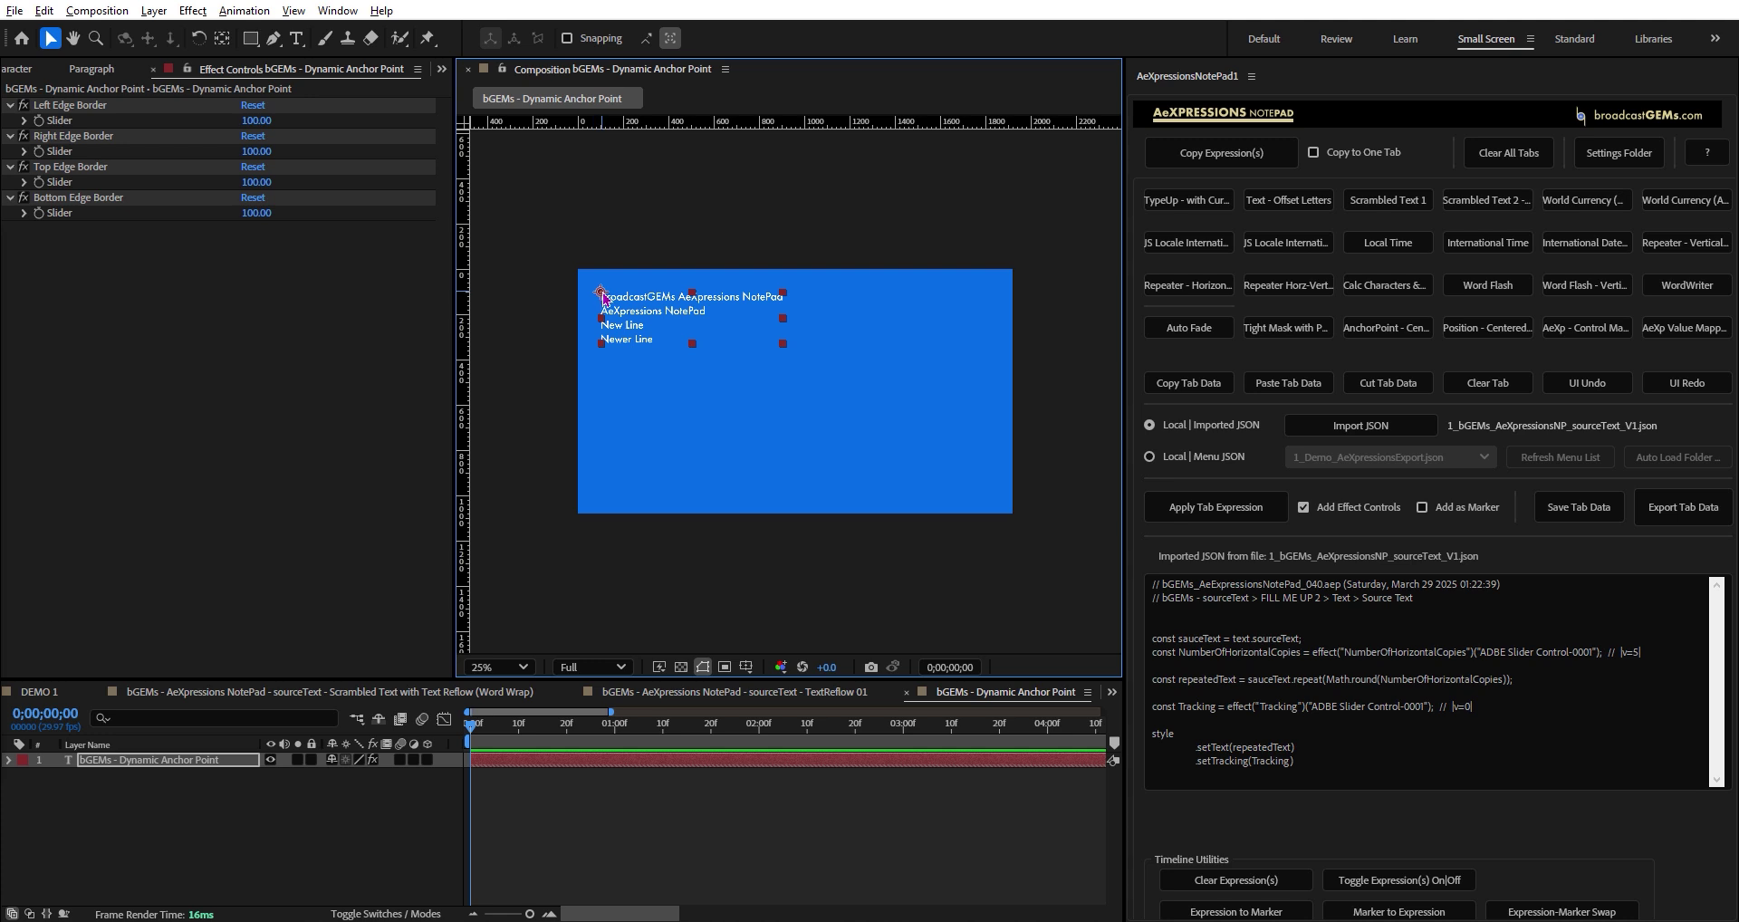
{"action": "left_click_drag", "start_coordinate": [605, 297], "coordinate": [993, 295]}
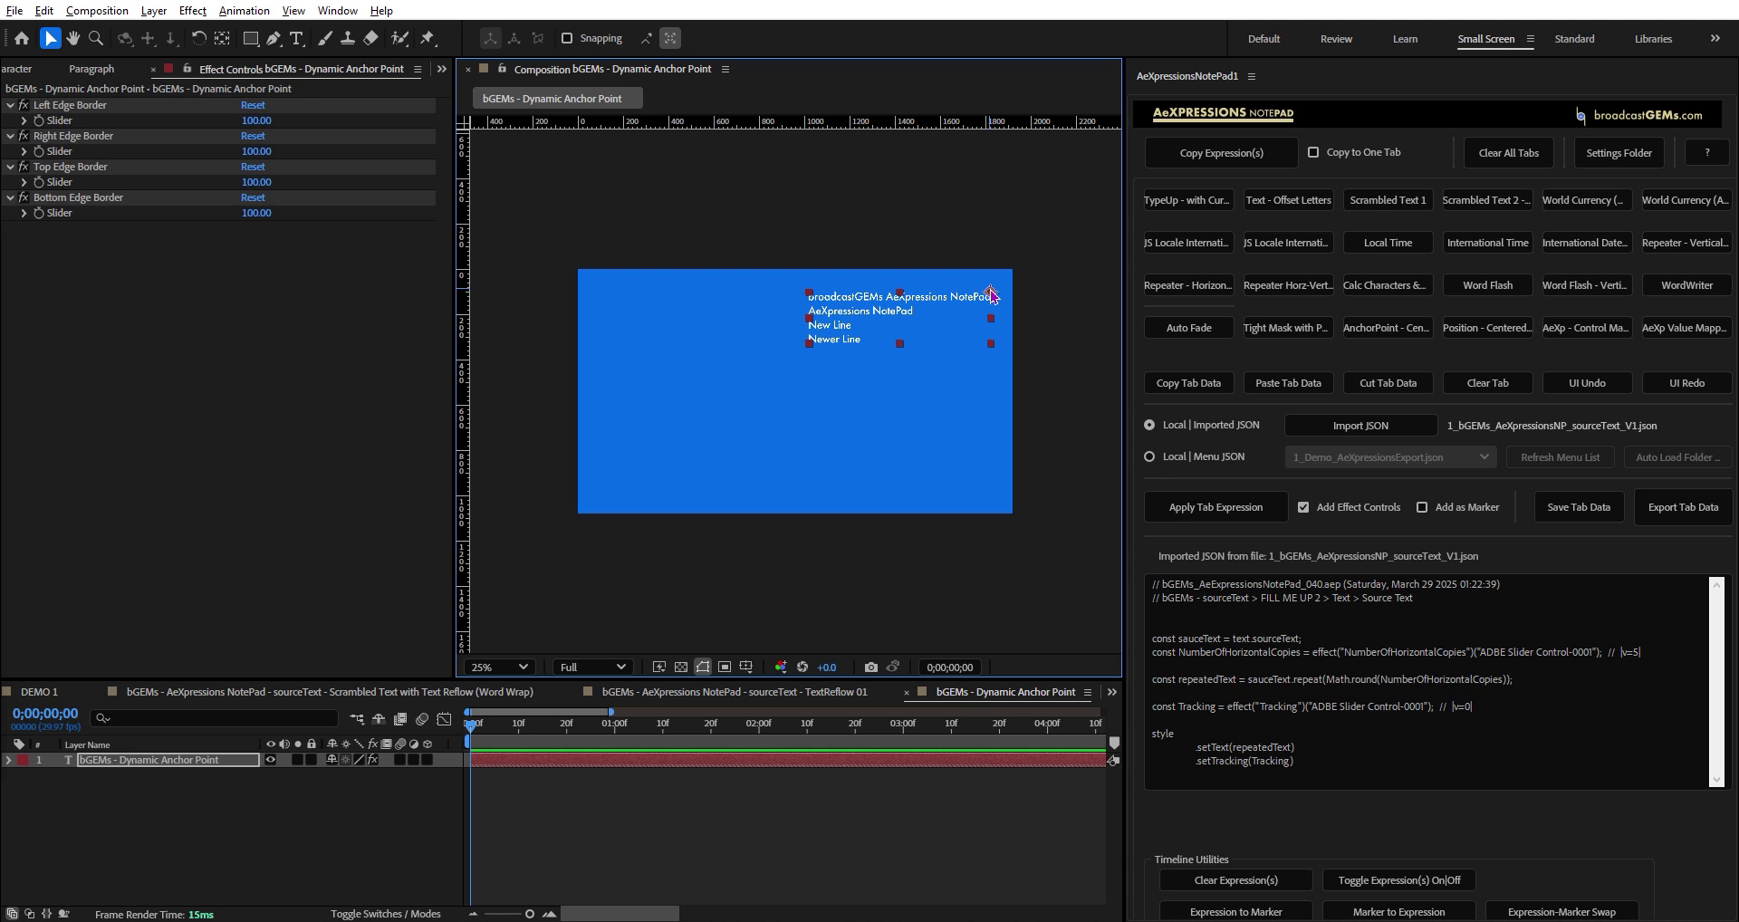
{"action": "left_click_drag", "start_coordinate": [991, 295], "coordinate": [343, 326]}
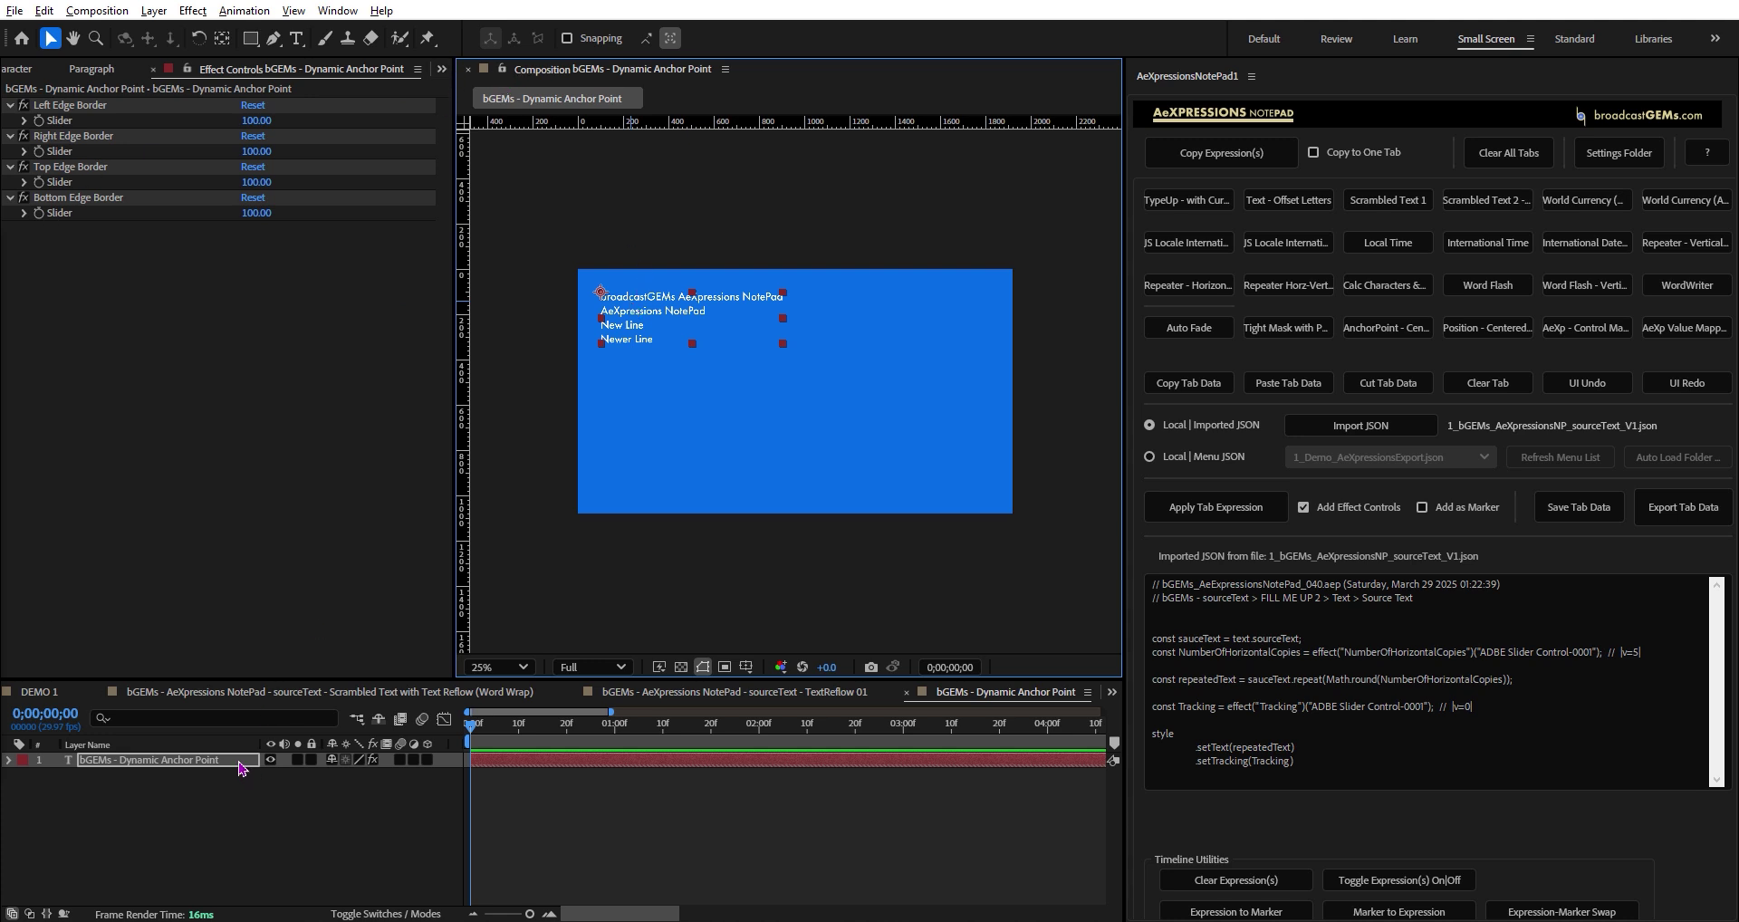
Inspect the editable source text of the Dynamic Anchor Point layer and of the TextReflow 01 comp's text layer
{"action": "double_click", "coordinate": [242, 765]}
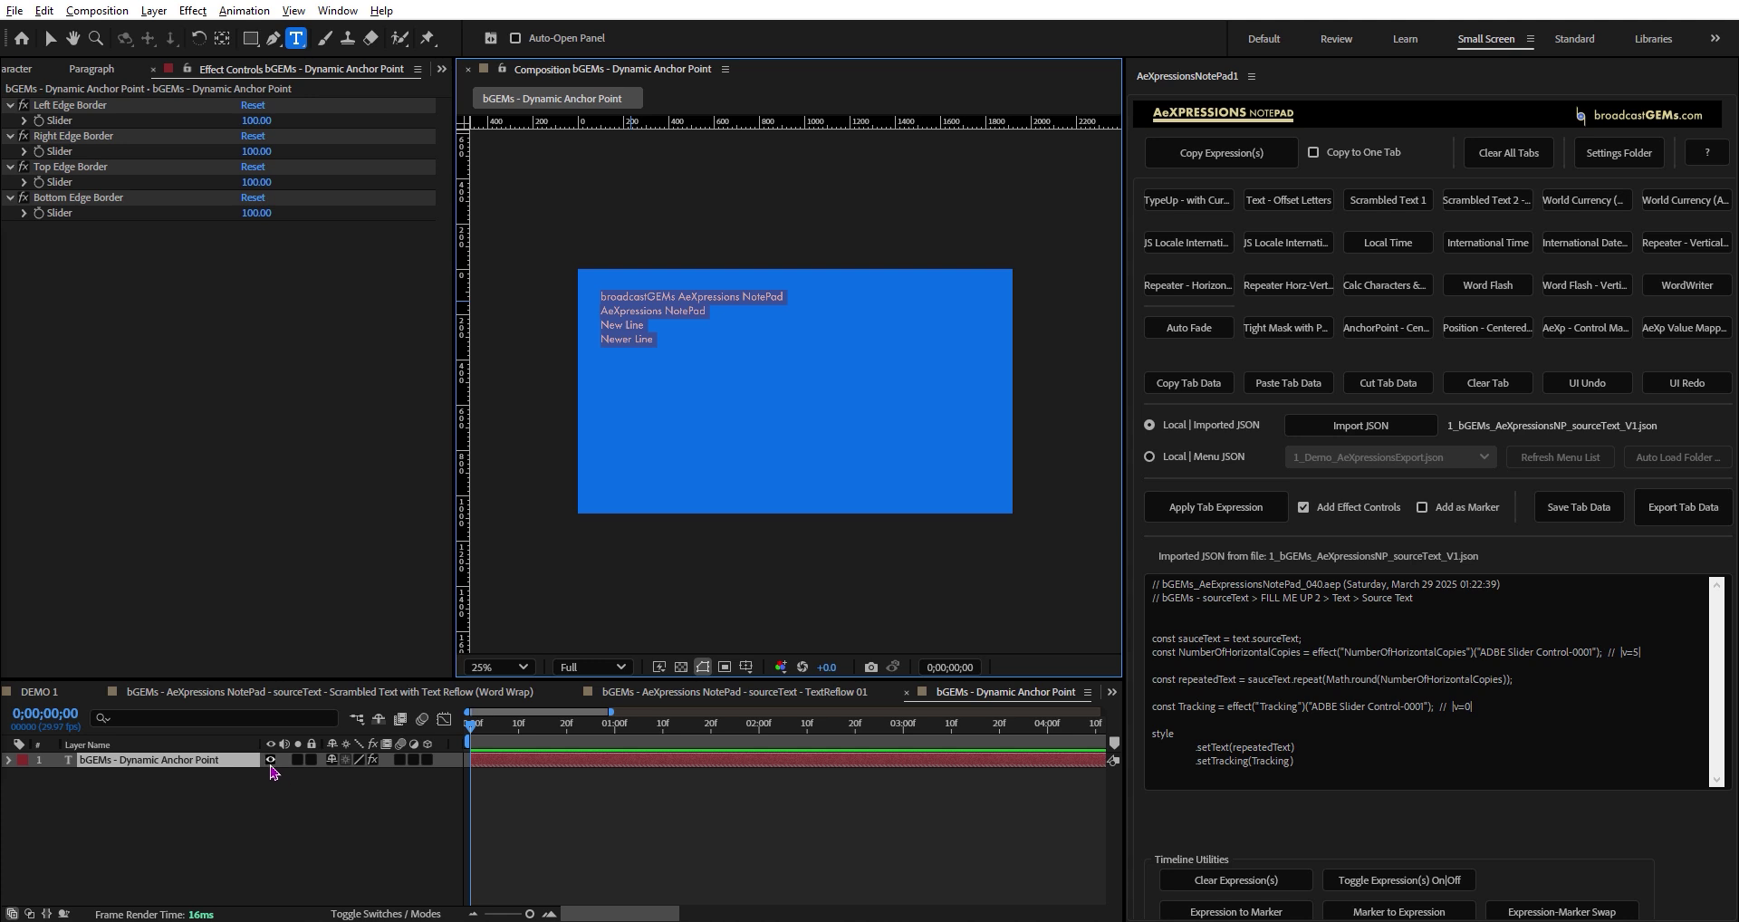
{"action": "left_click", "coordinate": [715, 693]}
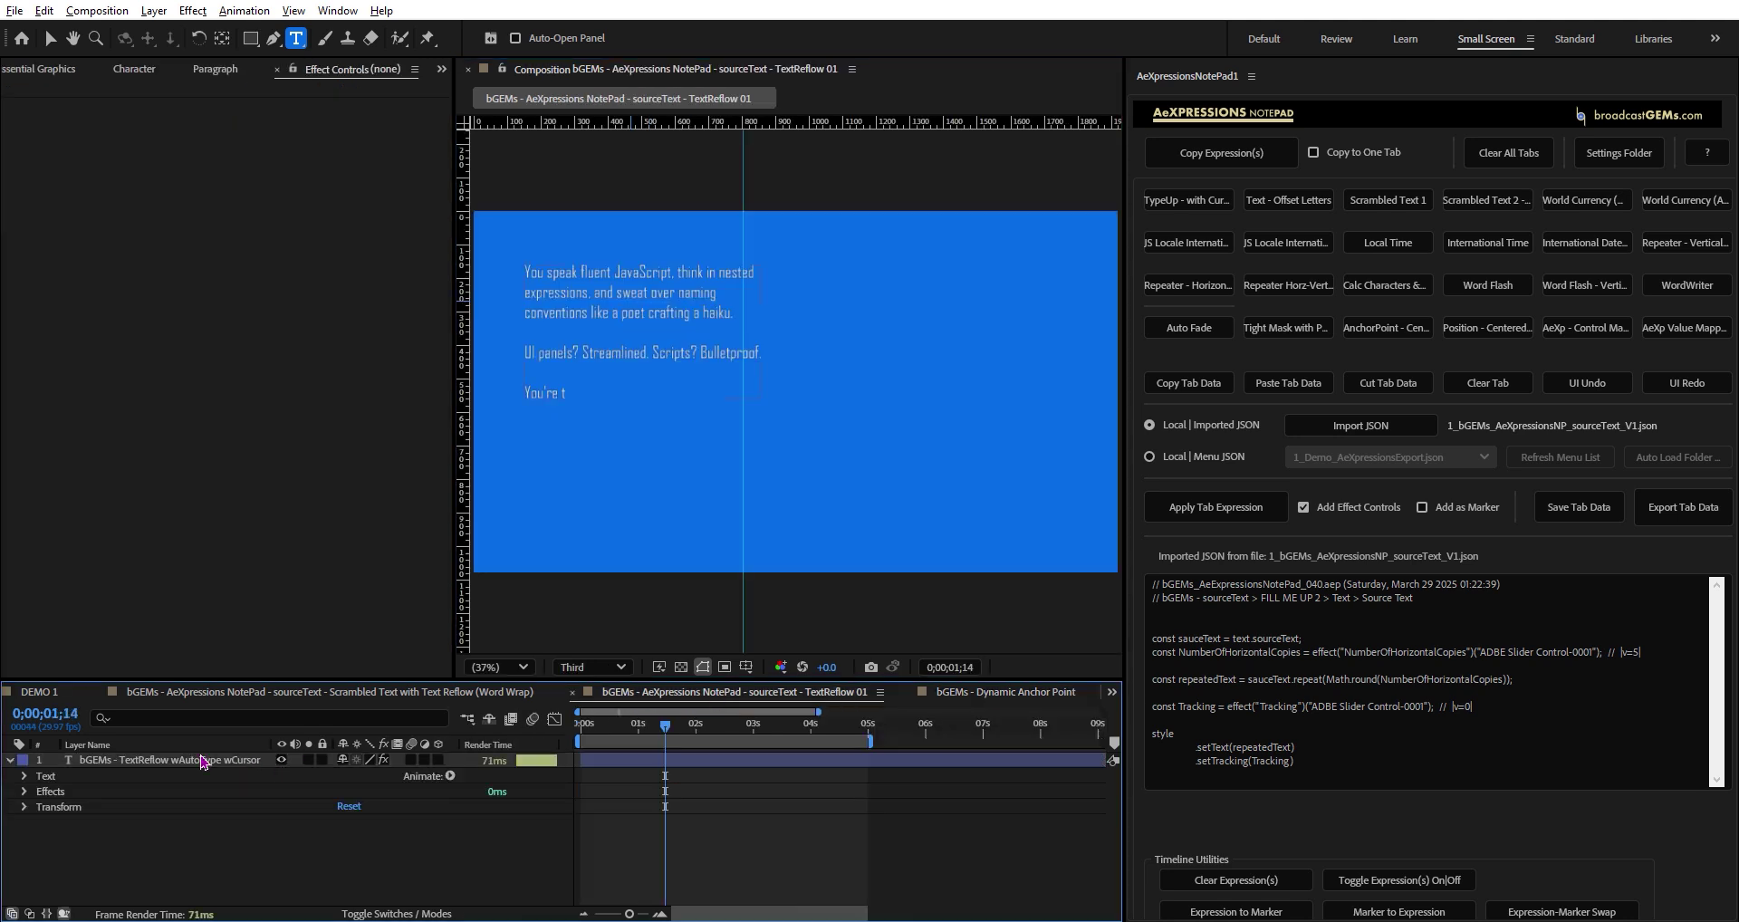
{"action": "double_click", "coordinate": [203, 761]}
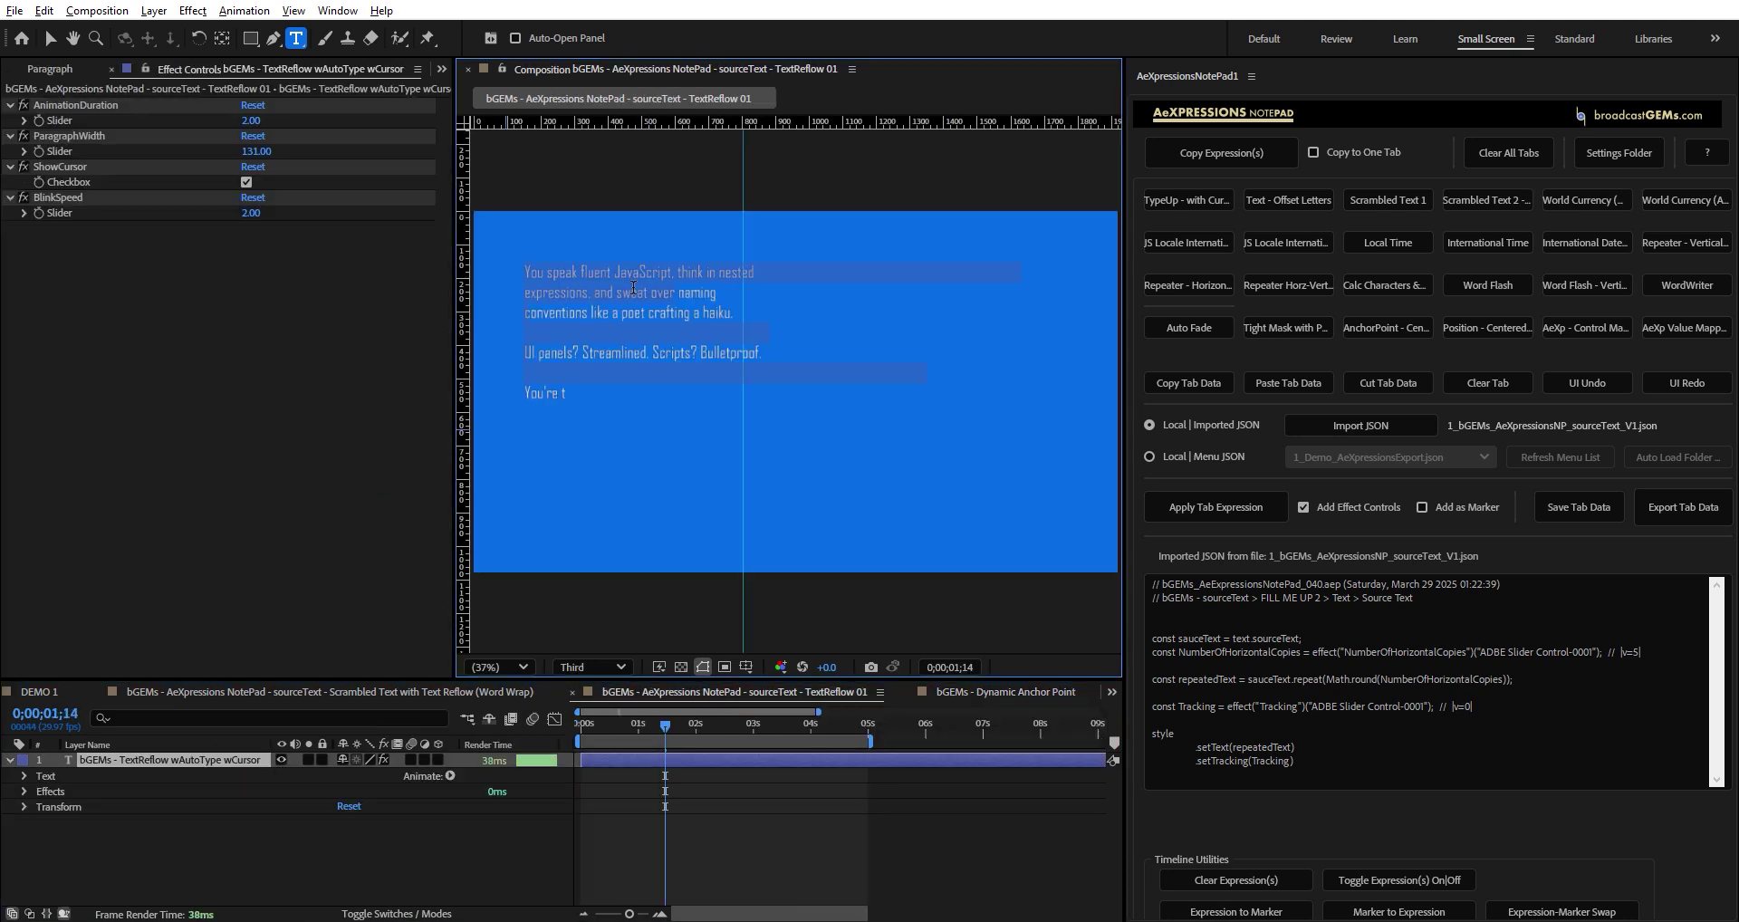
Switch to the DEMO 1 comp and select its topmost text layer with the Selection tool
{"action": "left_click", "coordinate": [36, 693]}
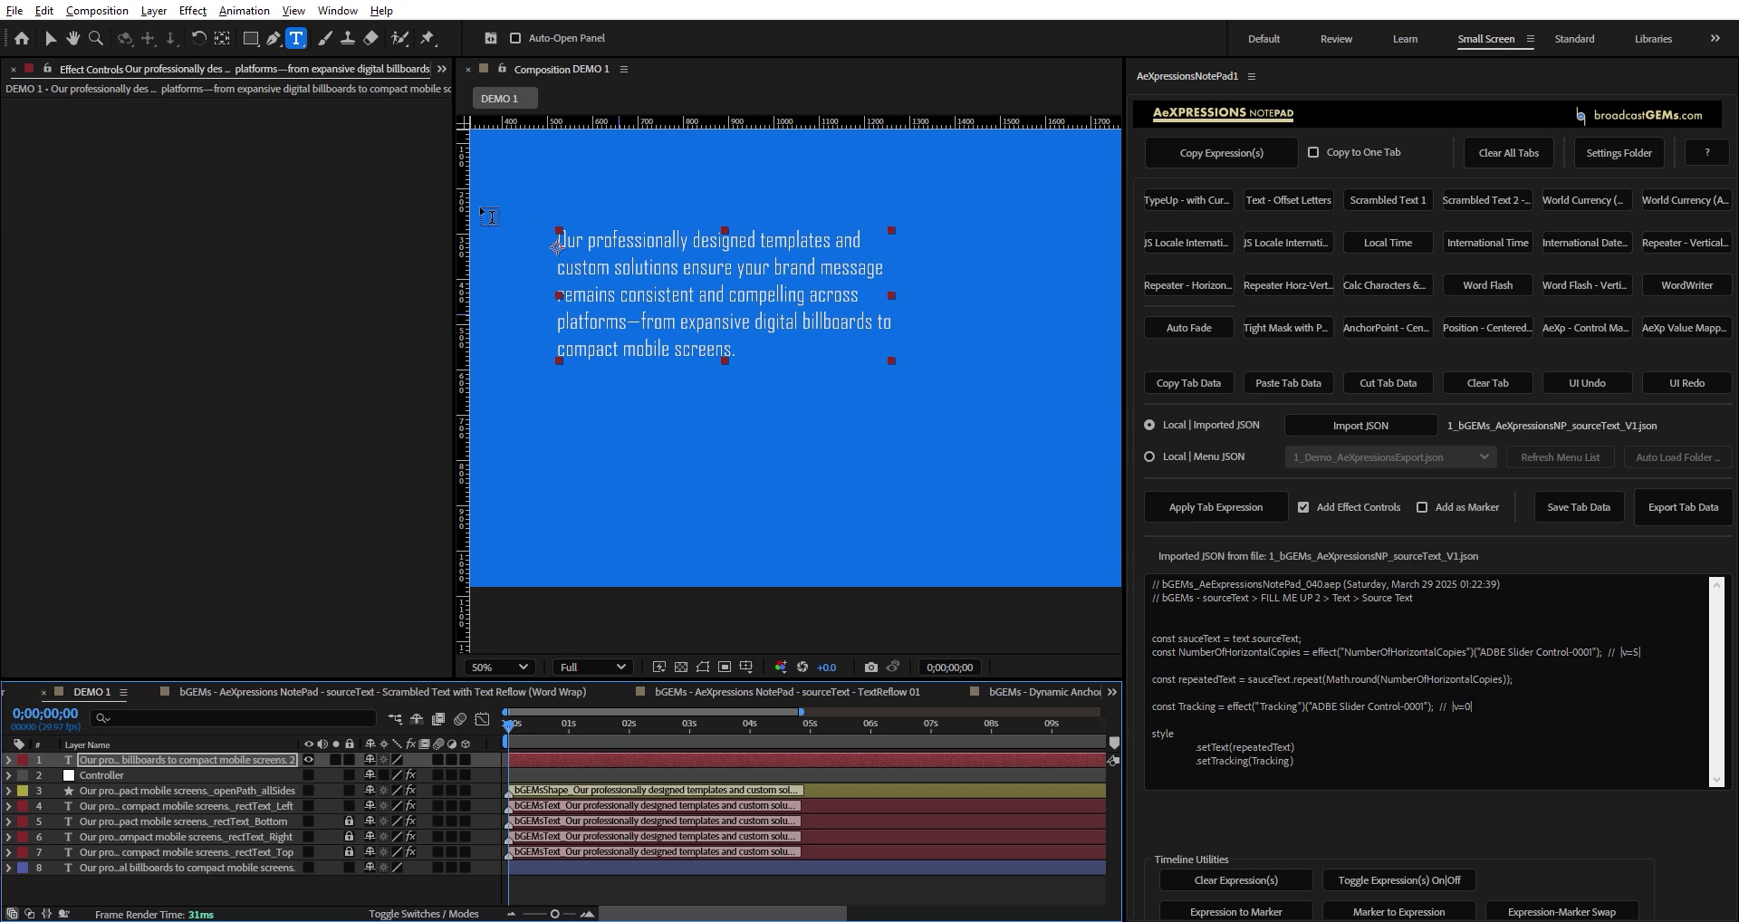
{"action": "left_click", "coordinate": [50, 38]}
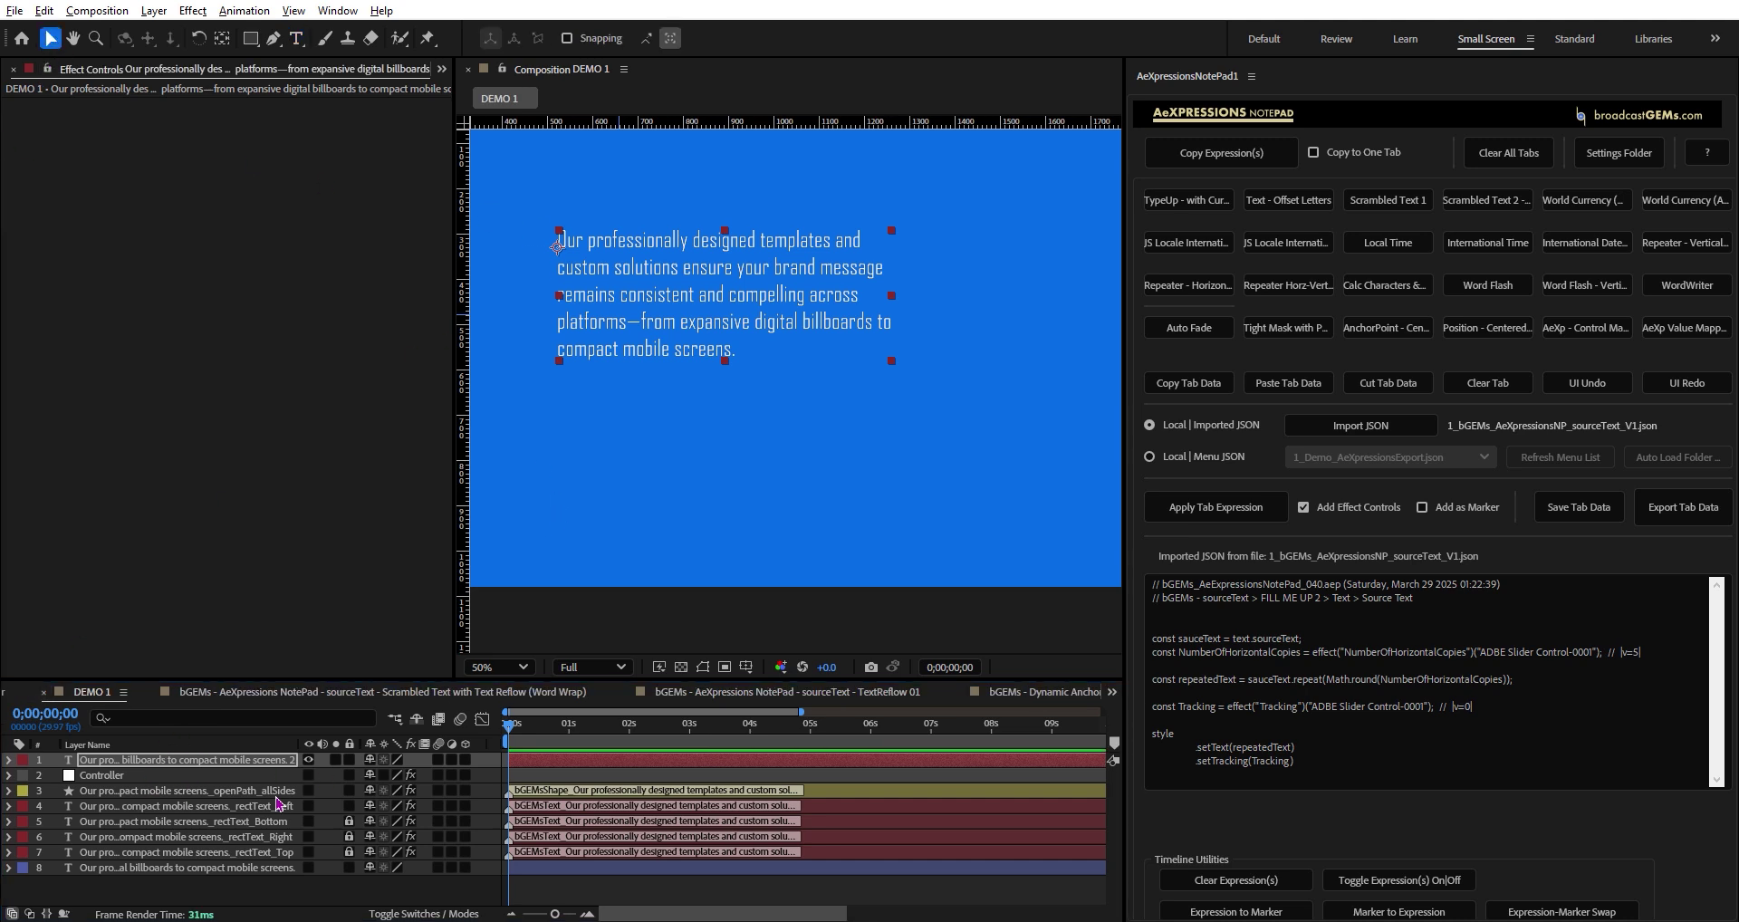
{"action": "left_click", "coordinate": [246, 763]}
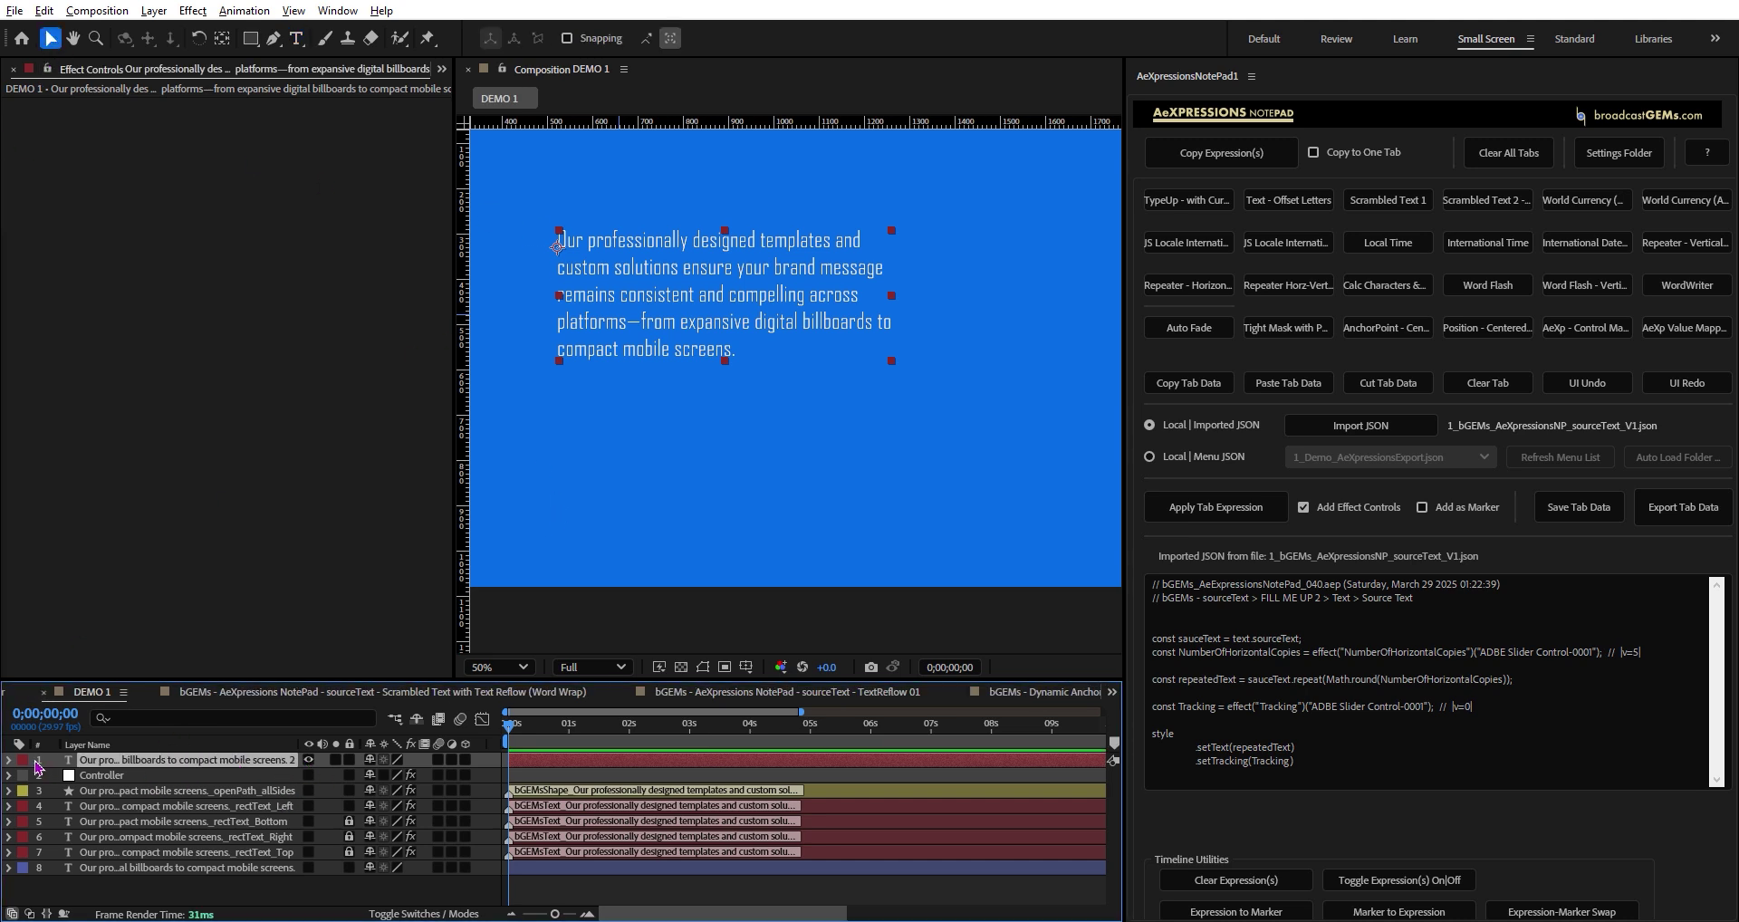
Browse several of the NotePad's stored expressions and load the TypeUp expression with the cursor
{"action": "left_click", "coordinate": [1179, 208]}
{"action": "left_click", "coordinate": [1288, 205]}
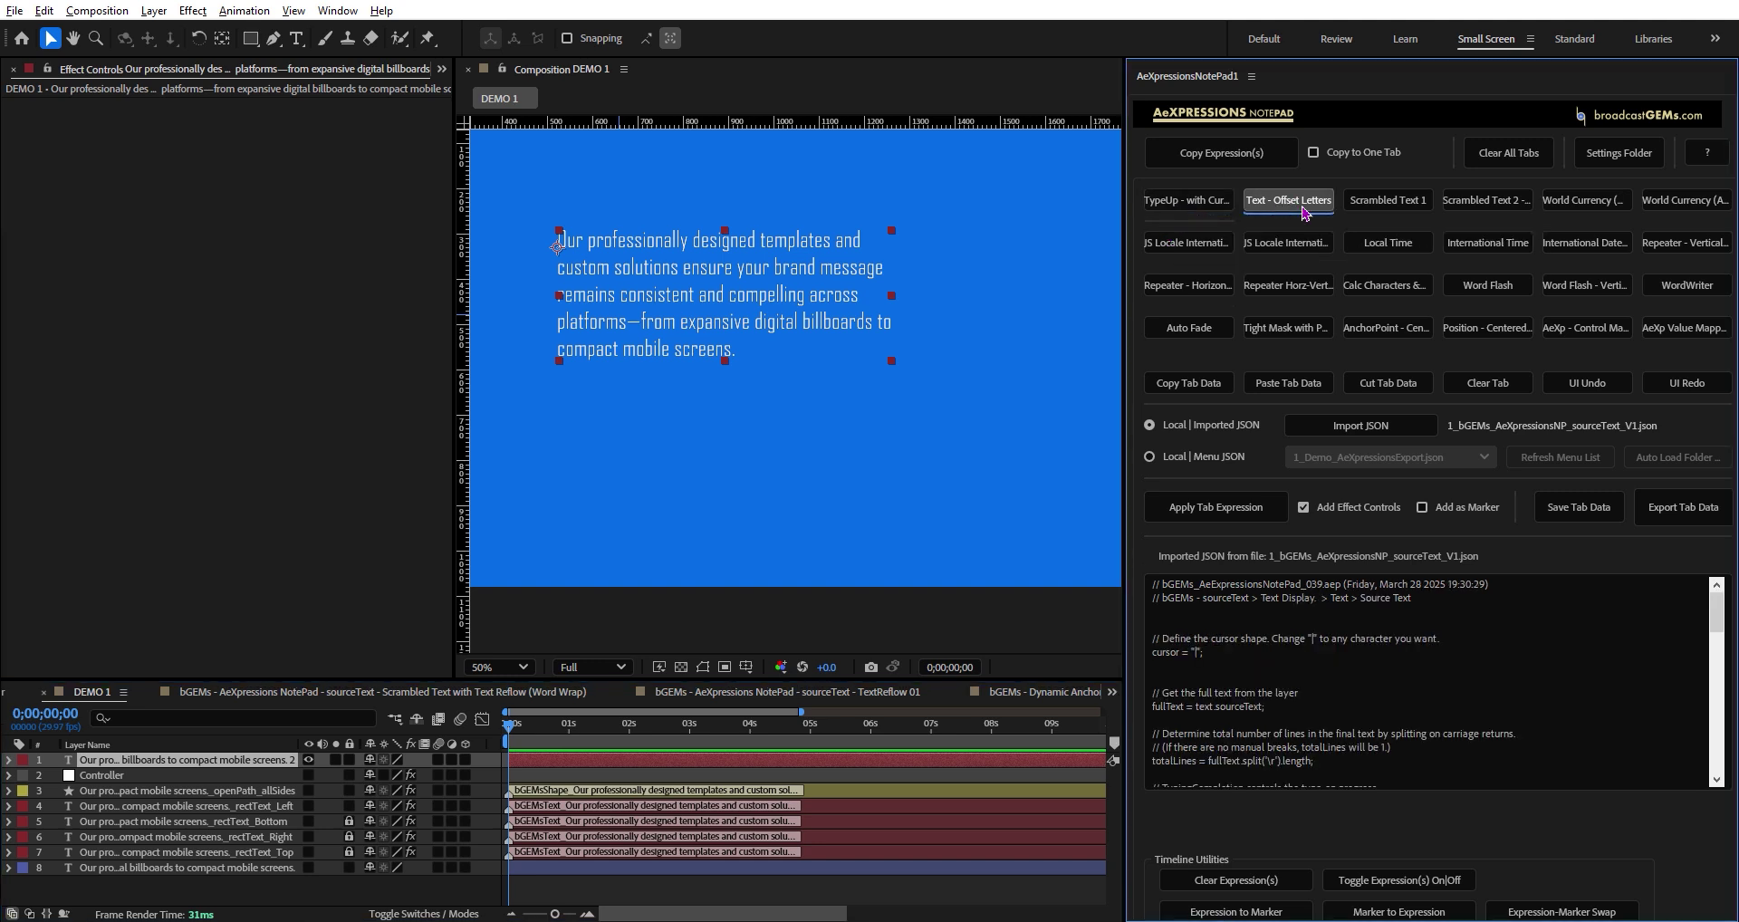
{"action": "left_click", "coordinate": [1394, 208]}
{"action": "left_click", "coordinate": [1183, 243]}
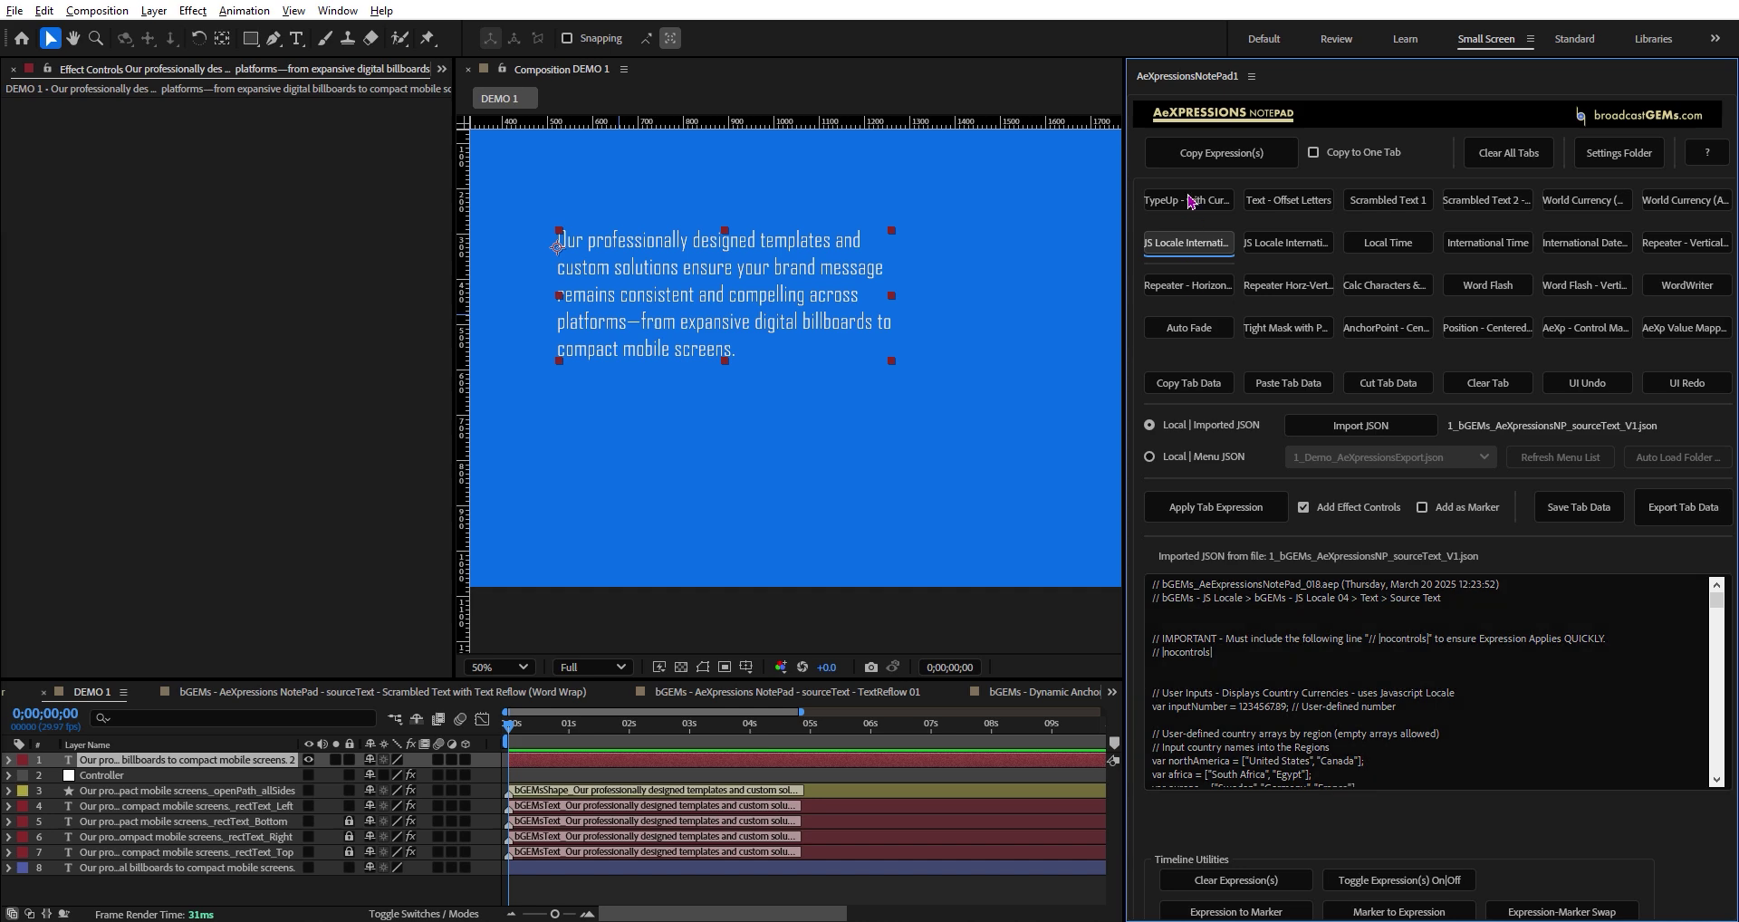
{"action": "left_click", "coordinate": [1191, 204]}
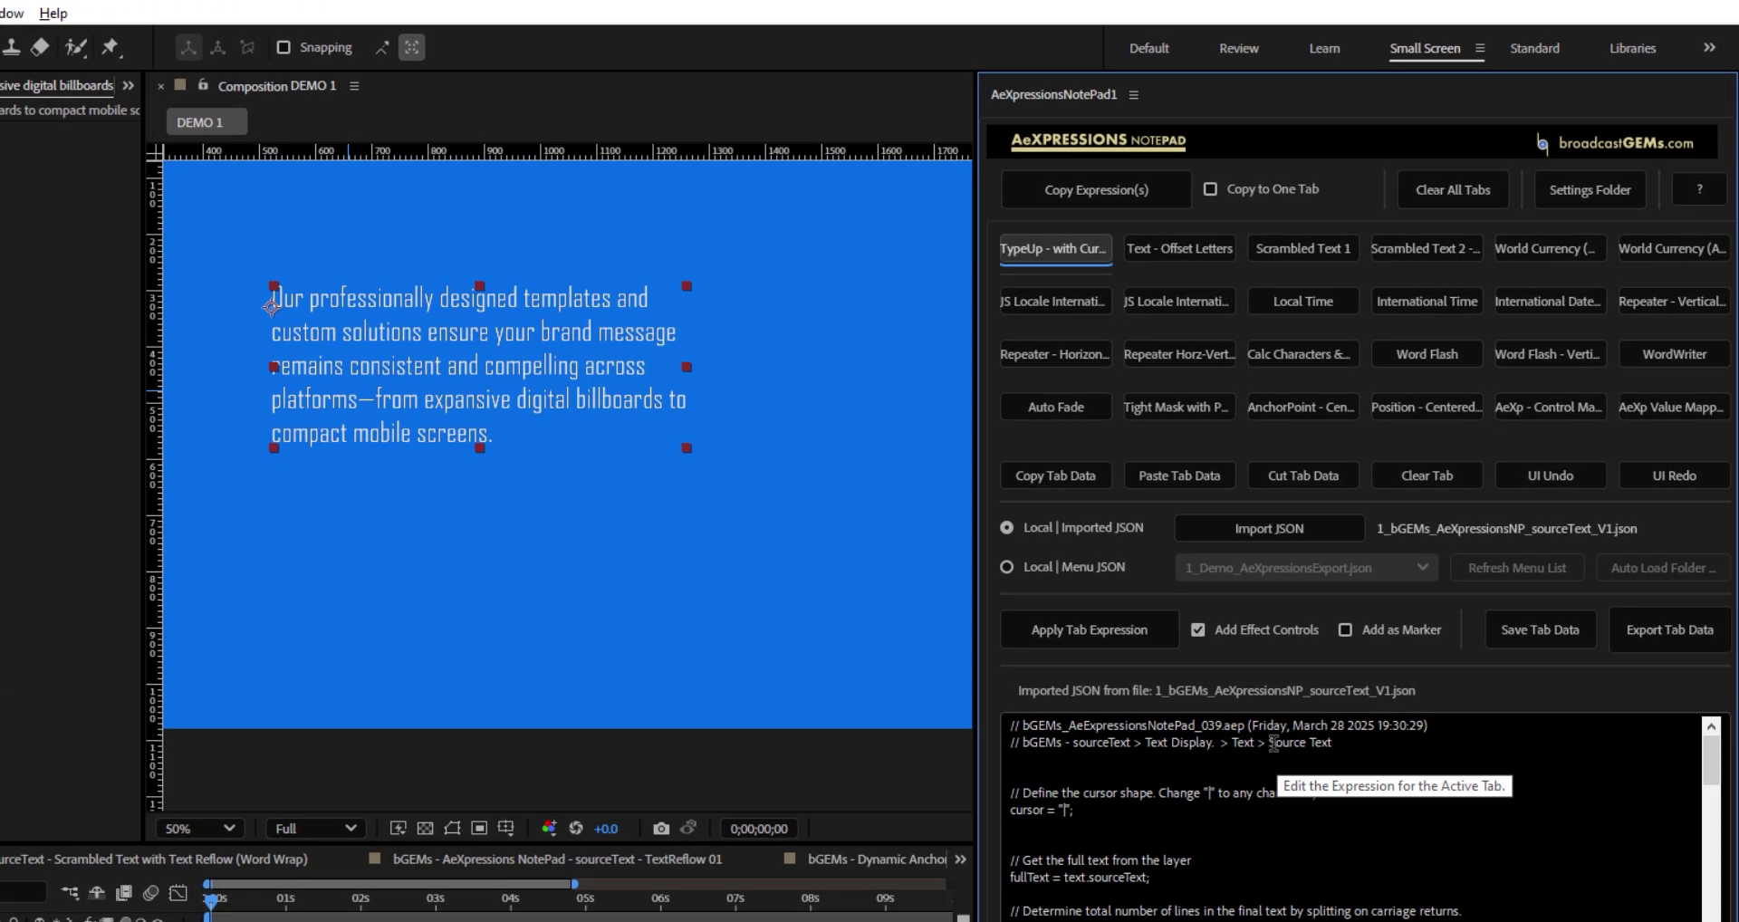
Highlight "Source Text" in the expression's header comment, and reveal the top layer's Source Text property in an enlarged timeline
{"action": "left_click_drag", "start_coordinate": [1270, 743], "coordinate": [1333, 743]}
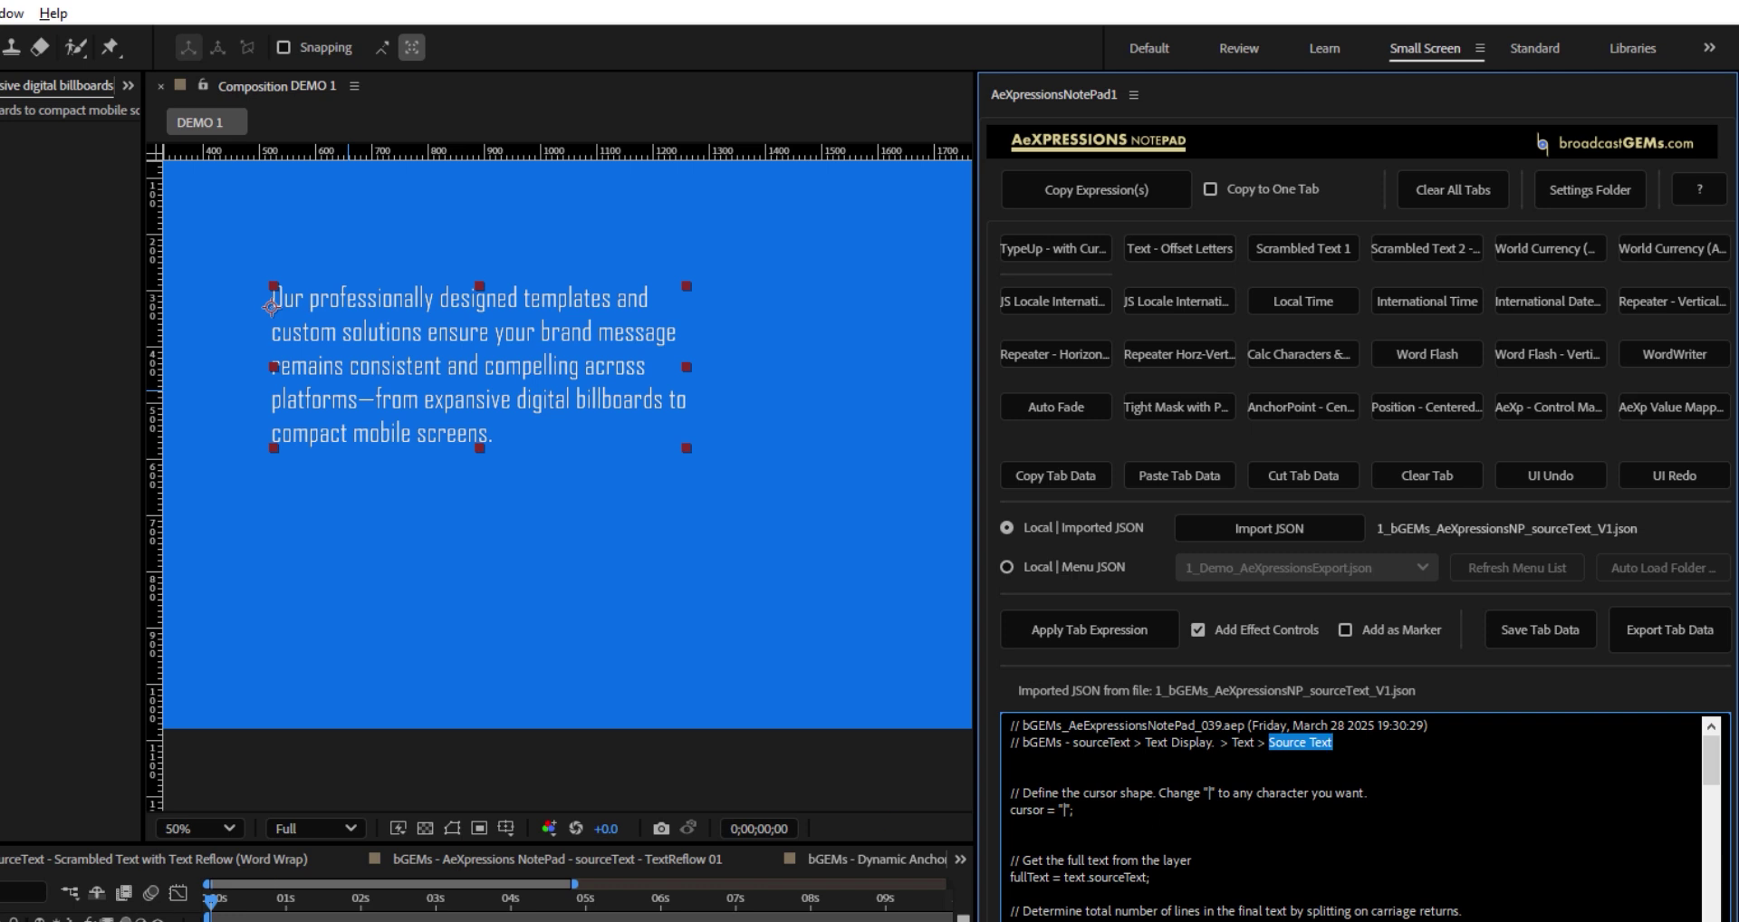
{"action": "left_click", "coordinate": [73, 918]}
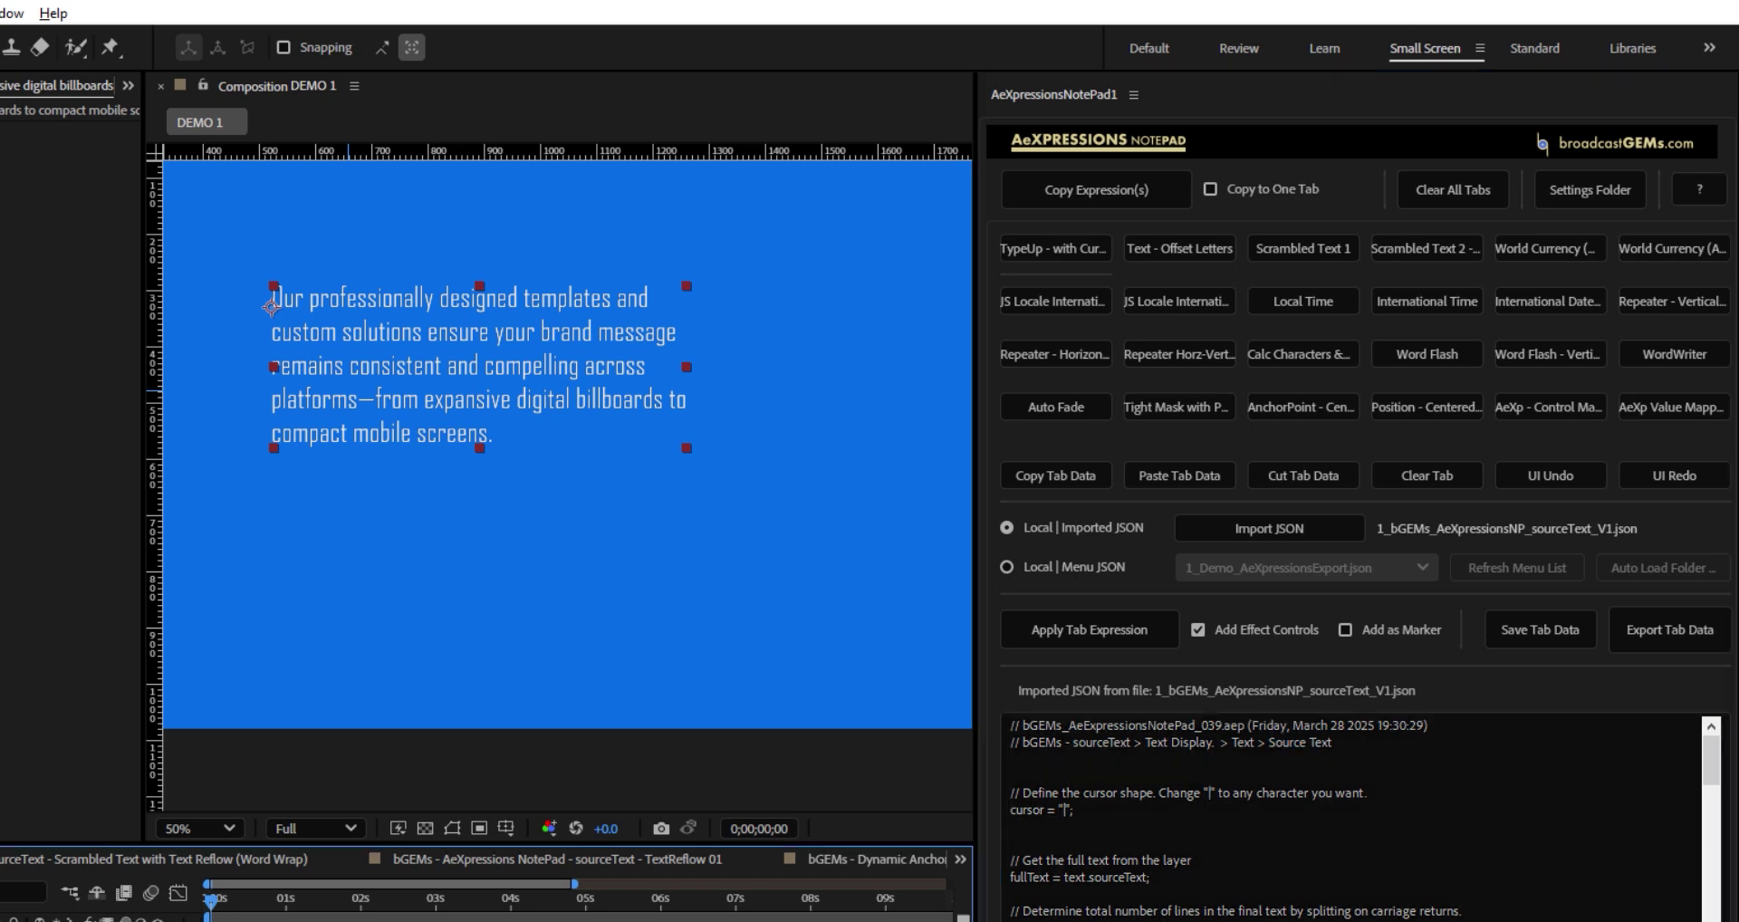
{"action": "left_click_drag", "start_coordinate": [159, 843], "coordinate": [199, 692]}
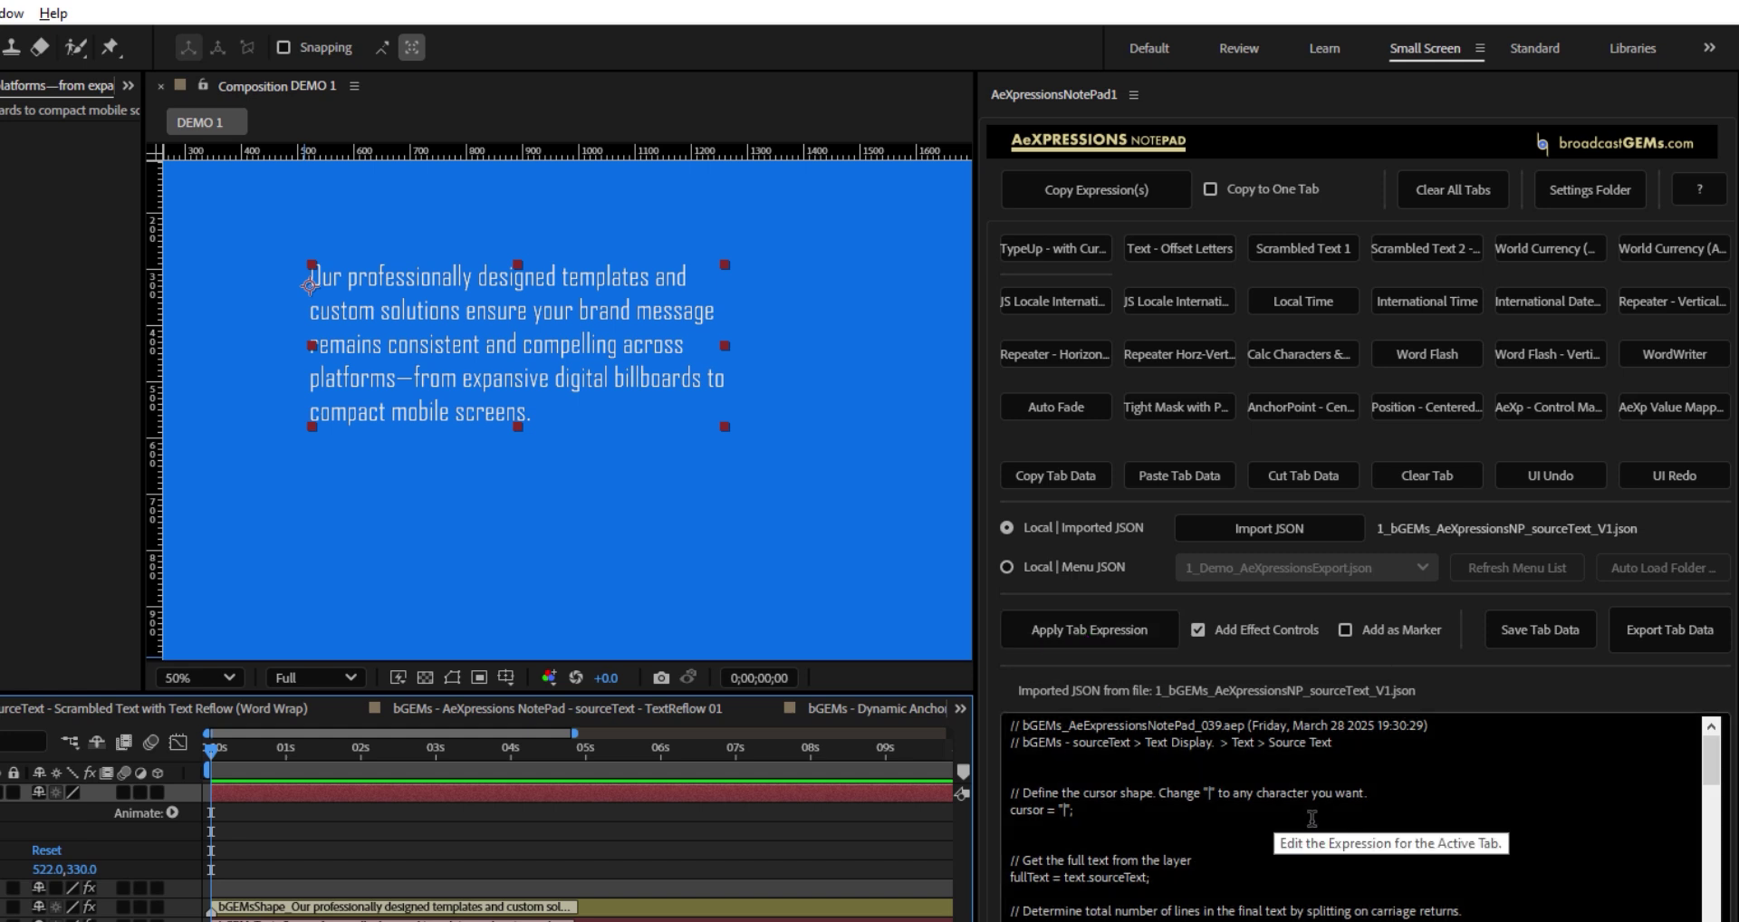
Examine the expression's TypingCompletion line, highlighting its effect reference and the parts of "ADBE Slider Control-0001"
{"action": "scroll", "coordinate": [1311, 818], "scroll_direction": "down", "scroll_amount": 3}
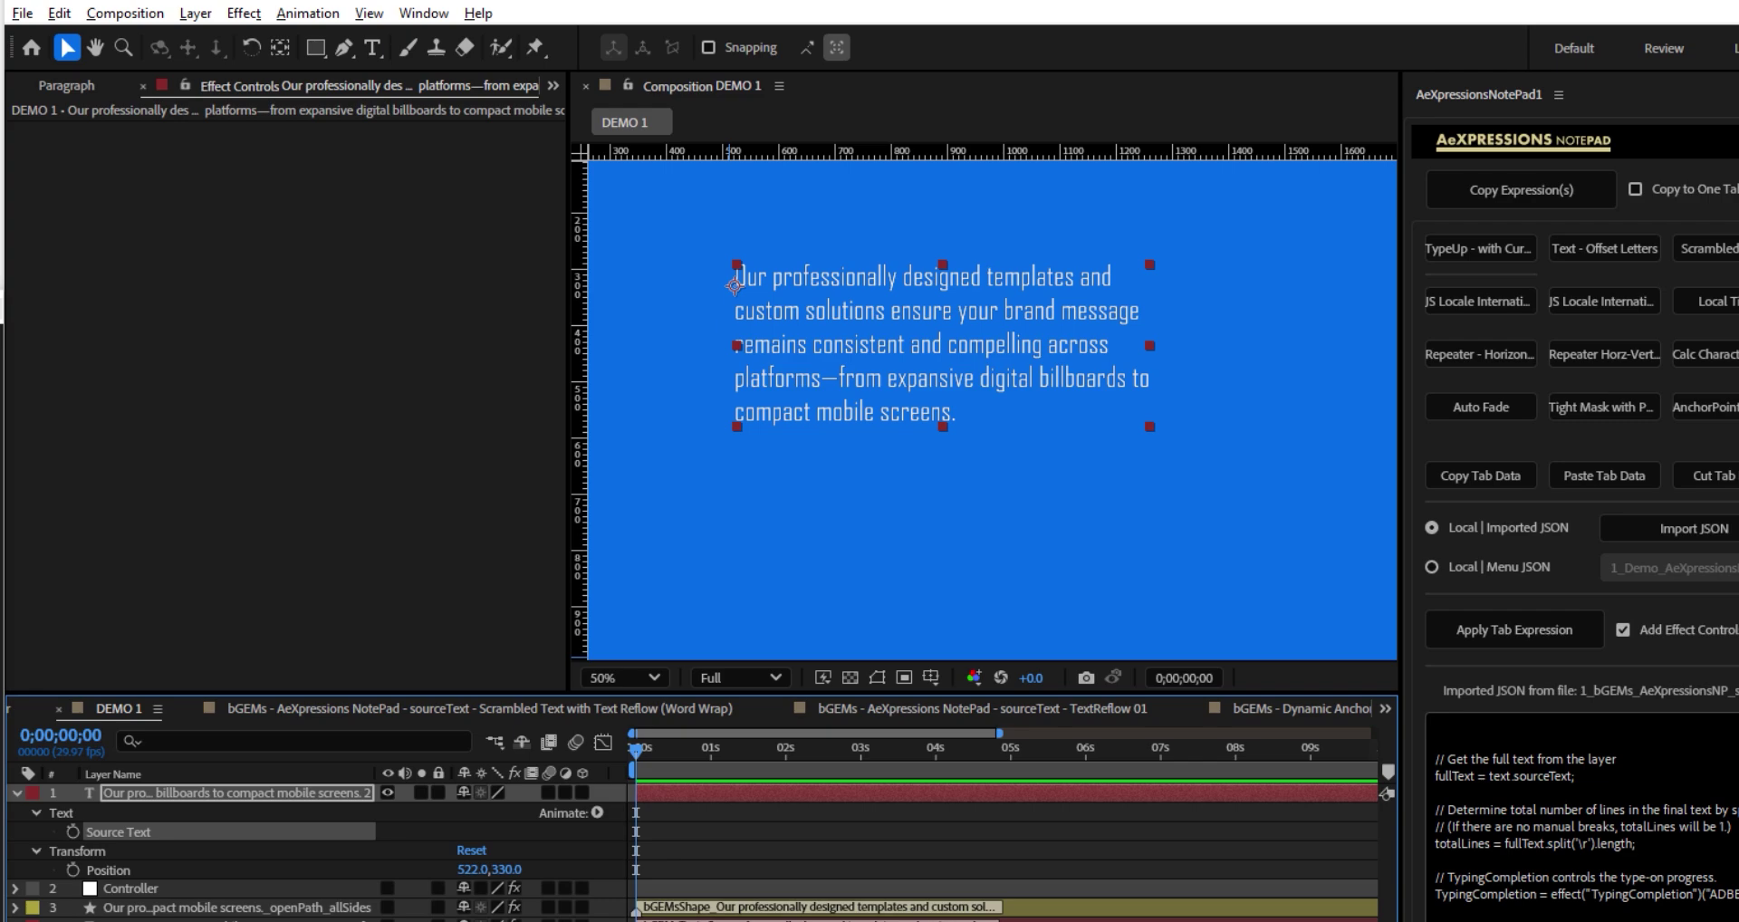
{"action": "left_click_drag", "start_coordinate": [1723, 894], "coordinate": [1558, 887]}
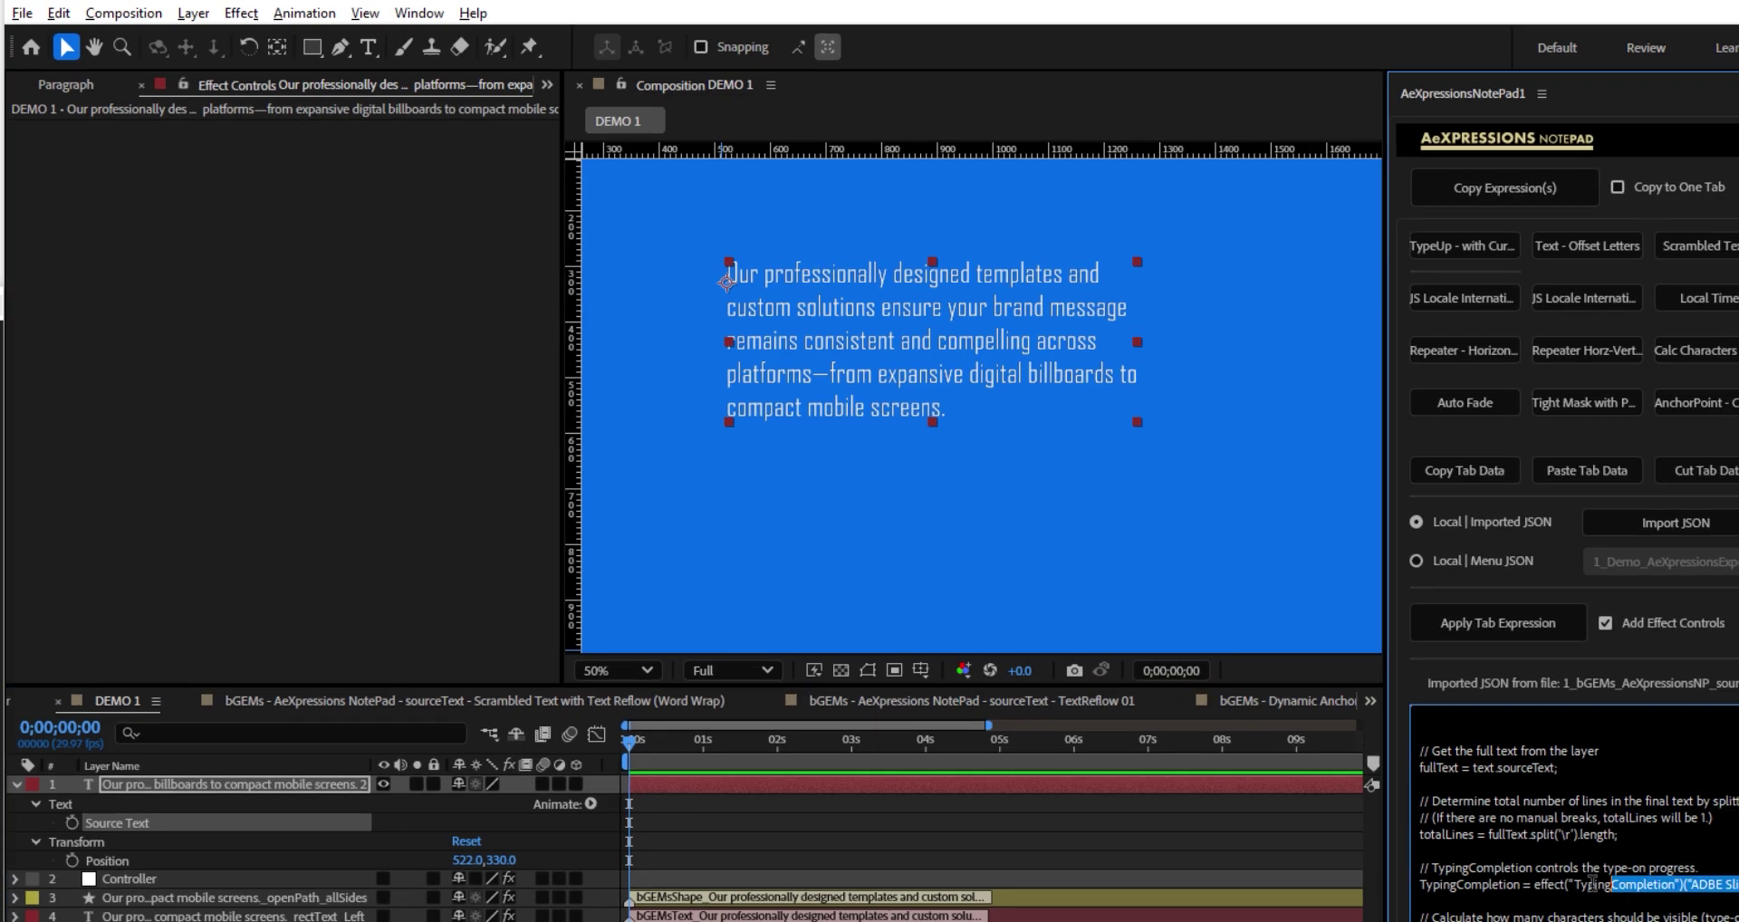
{"action": "left_click_drag", "start_coordinate": [1394, 796], "coordinate": [1385, 796]}
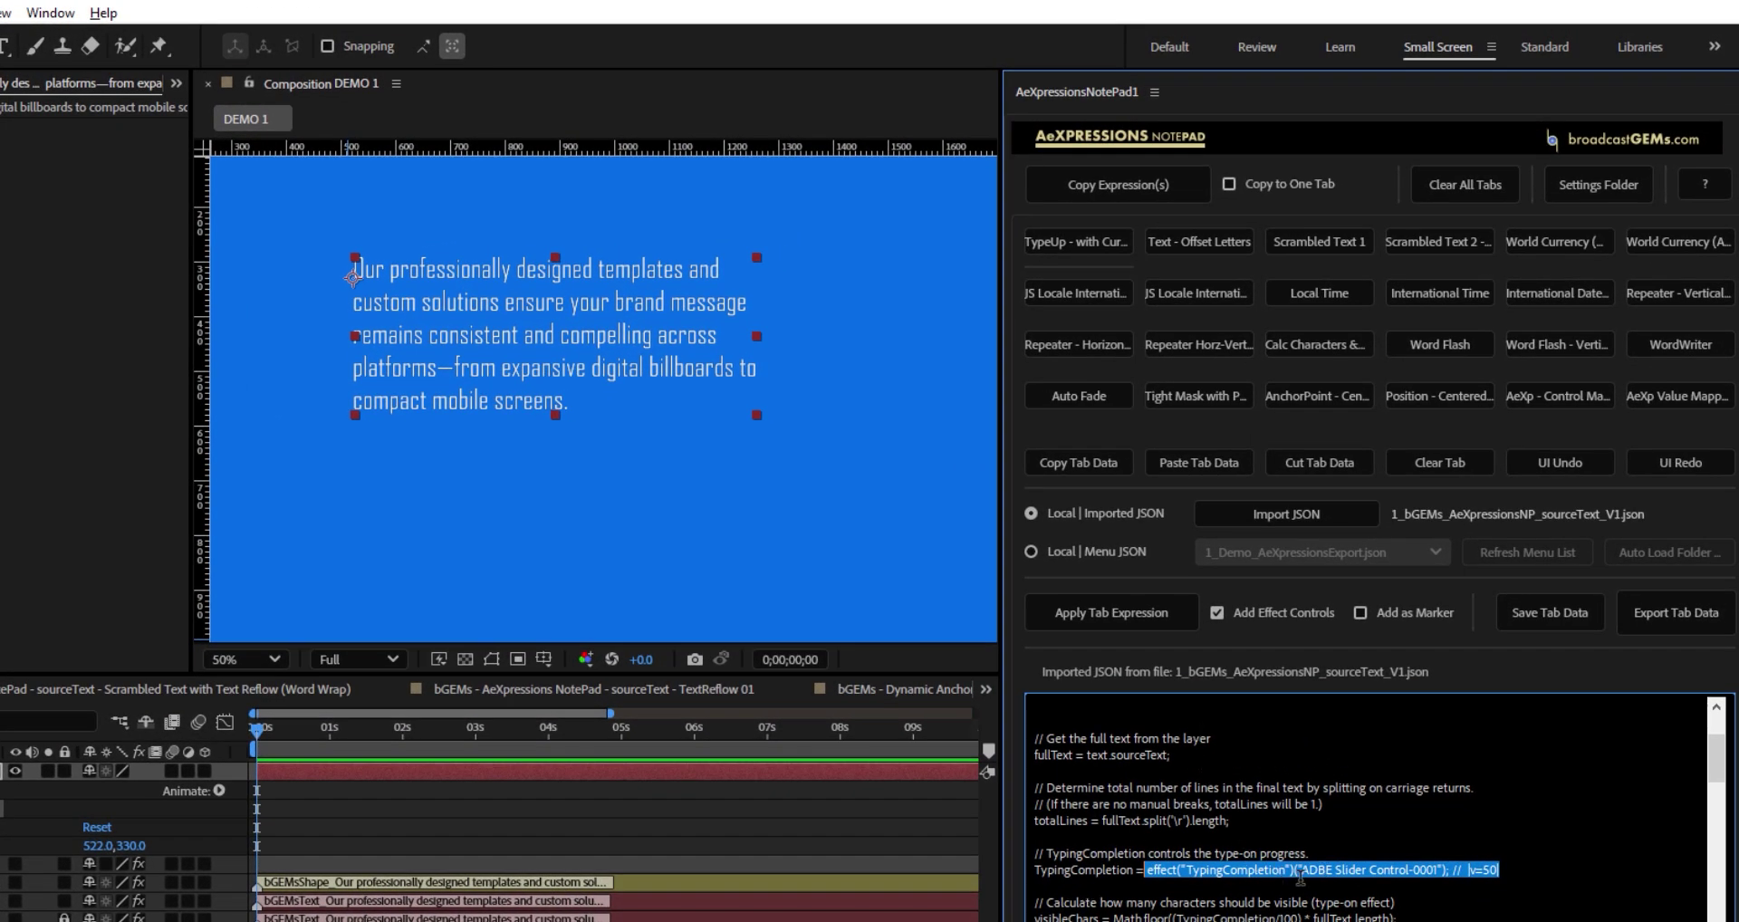
{"action": "left_click_drag", "start_coordinate": [1146, 870], "coordinate": [1520, 862]}
{"action": "double_click", "coordinate": [1320, 870]}
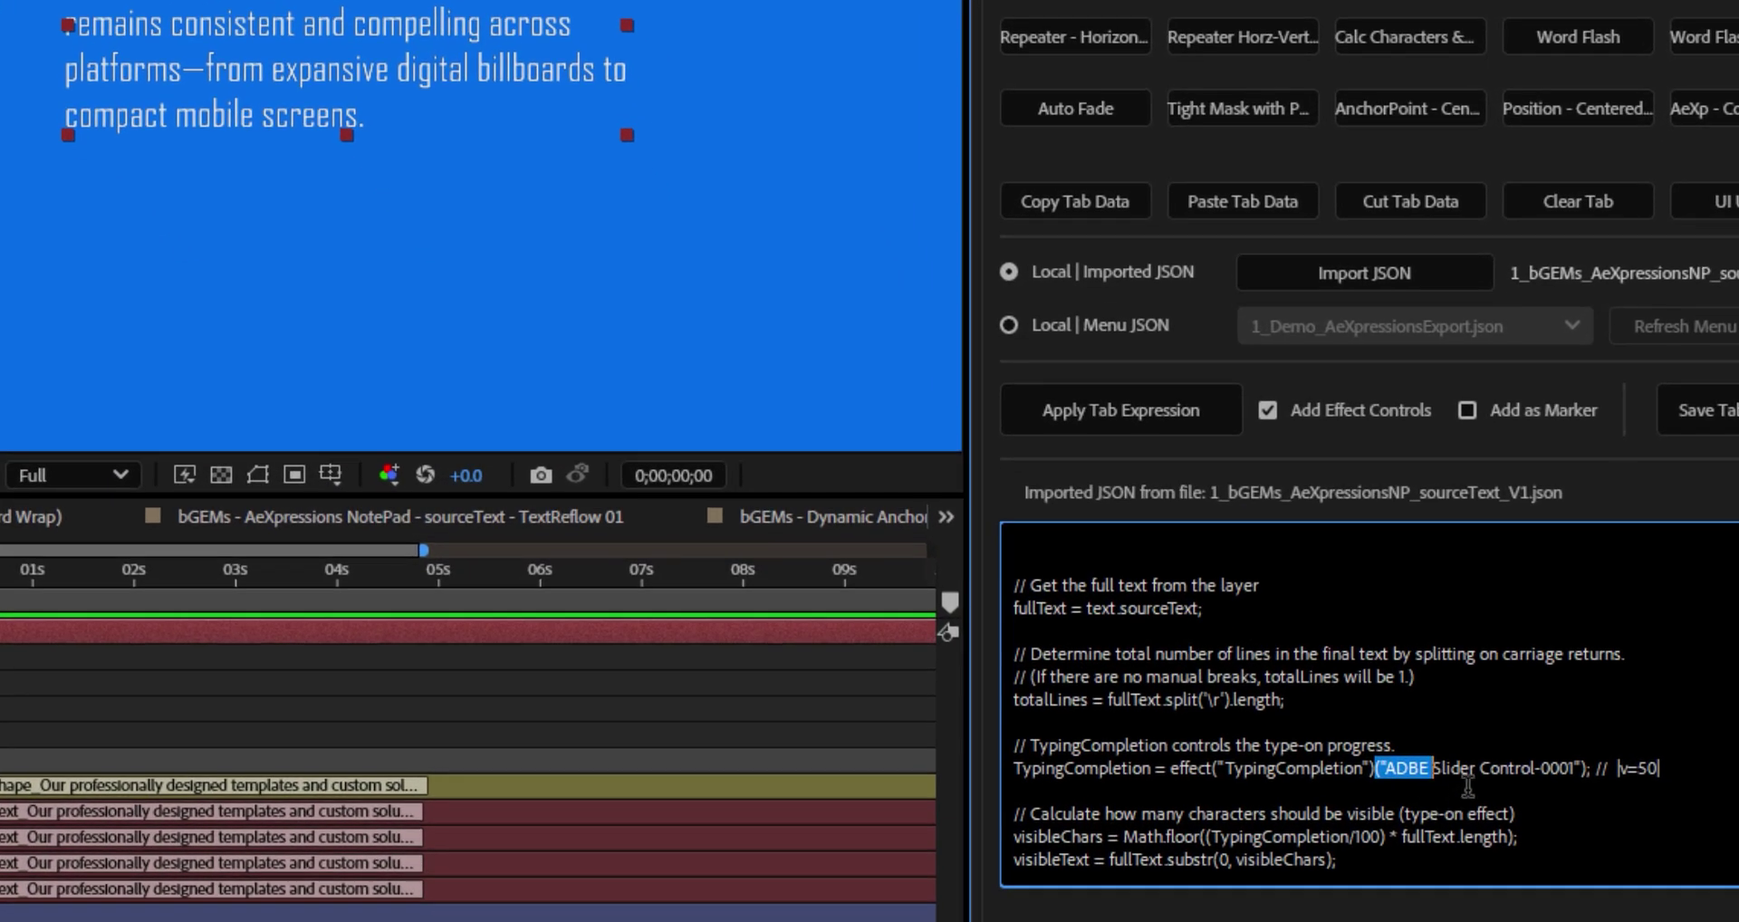
{"action": "left_click_drag", "start_coordinate": [1480, 768], "coordinate": [1576, 768]}
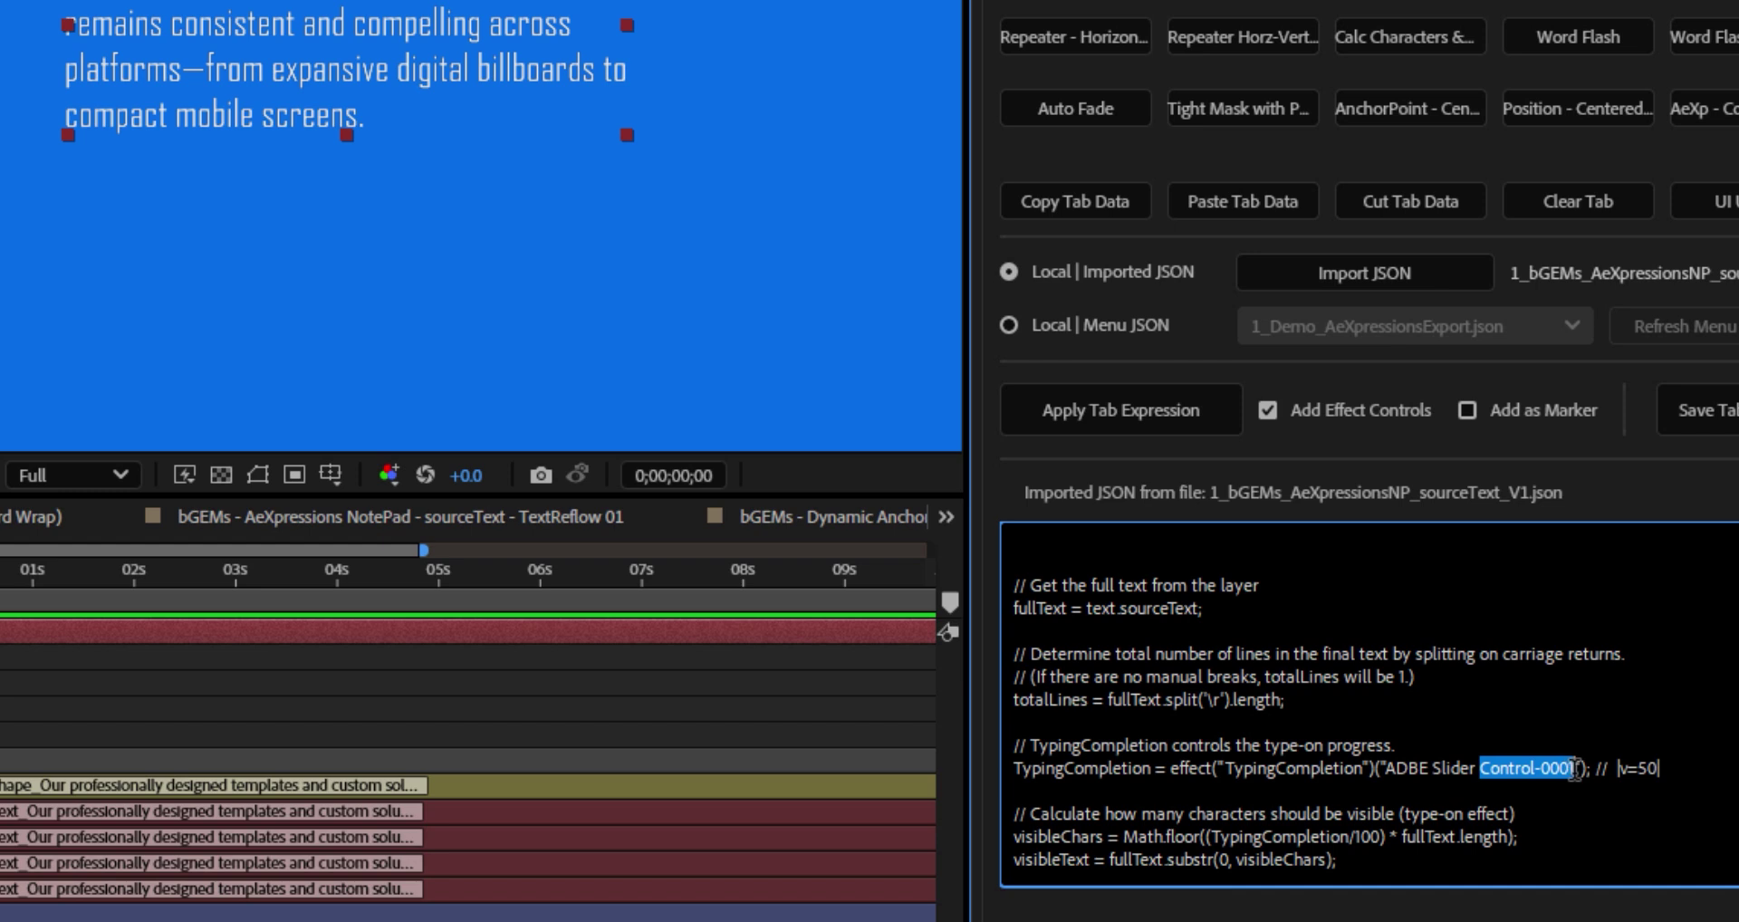
{"action": "left_click", "coordinate": [1451, 767]}
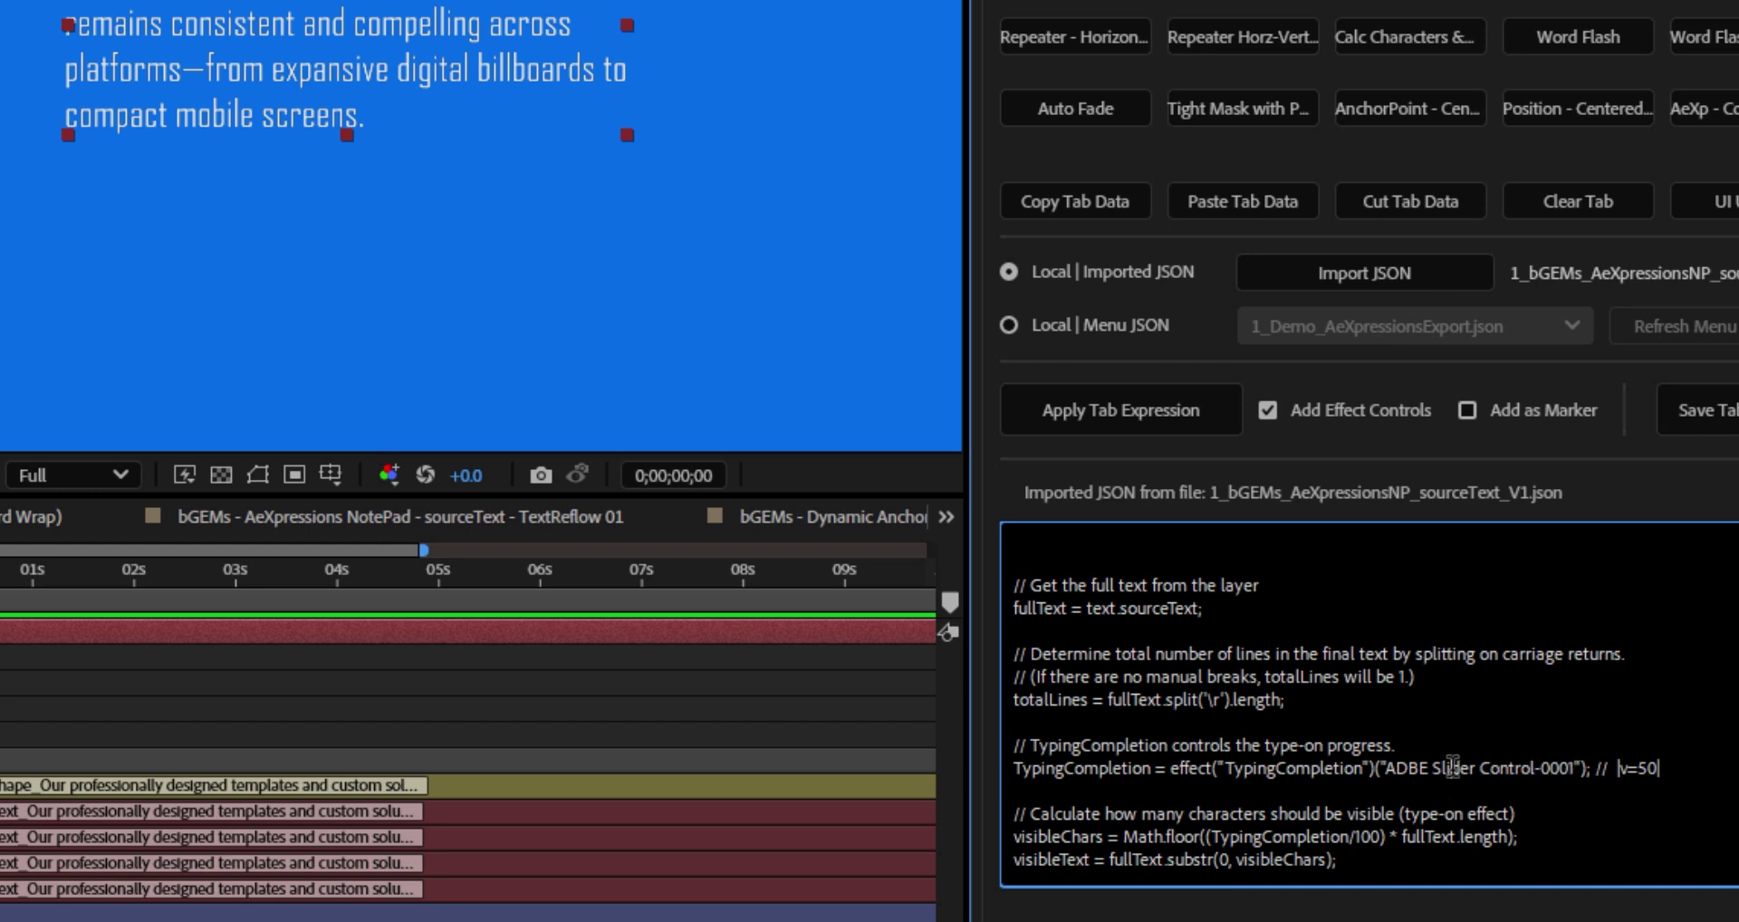
{"action": "double_click", "coordinate": [1452, 767]}
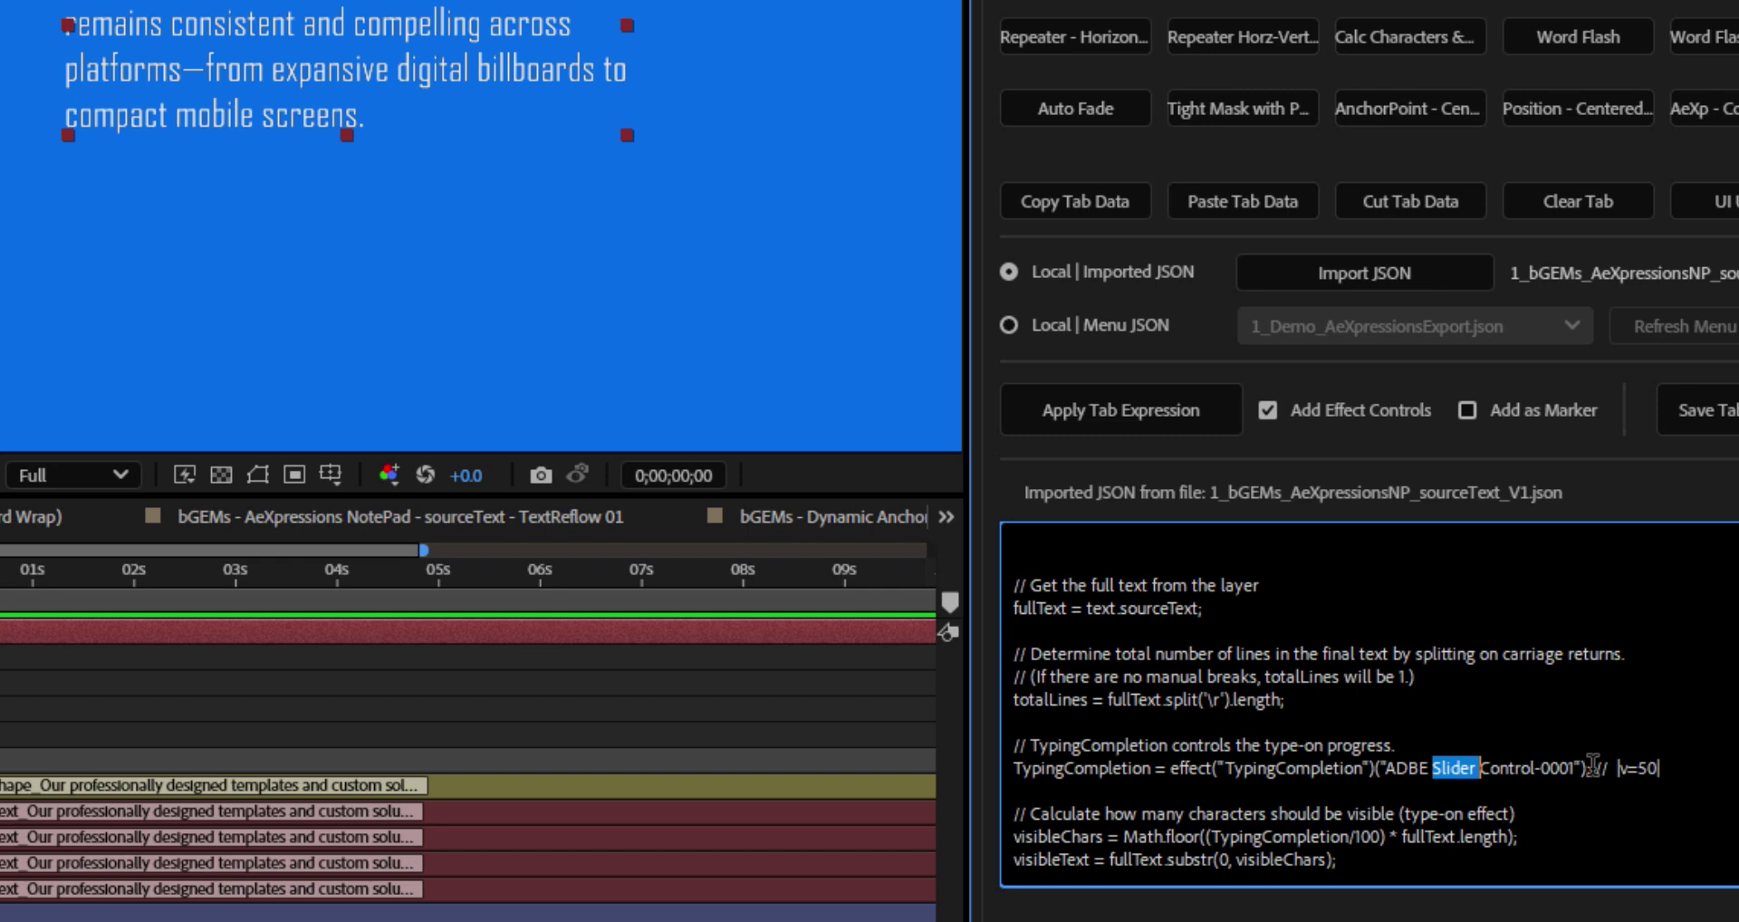
Examine the |v=50| comment ending the TypingCompletion line and the character-count code that follows it
{"action": "left_click_drag", "start_coordinate": [1593, 765], "coordinate": [1699, 768]}
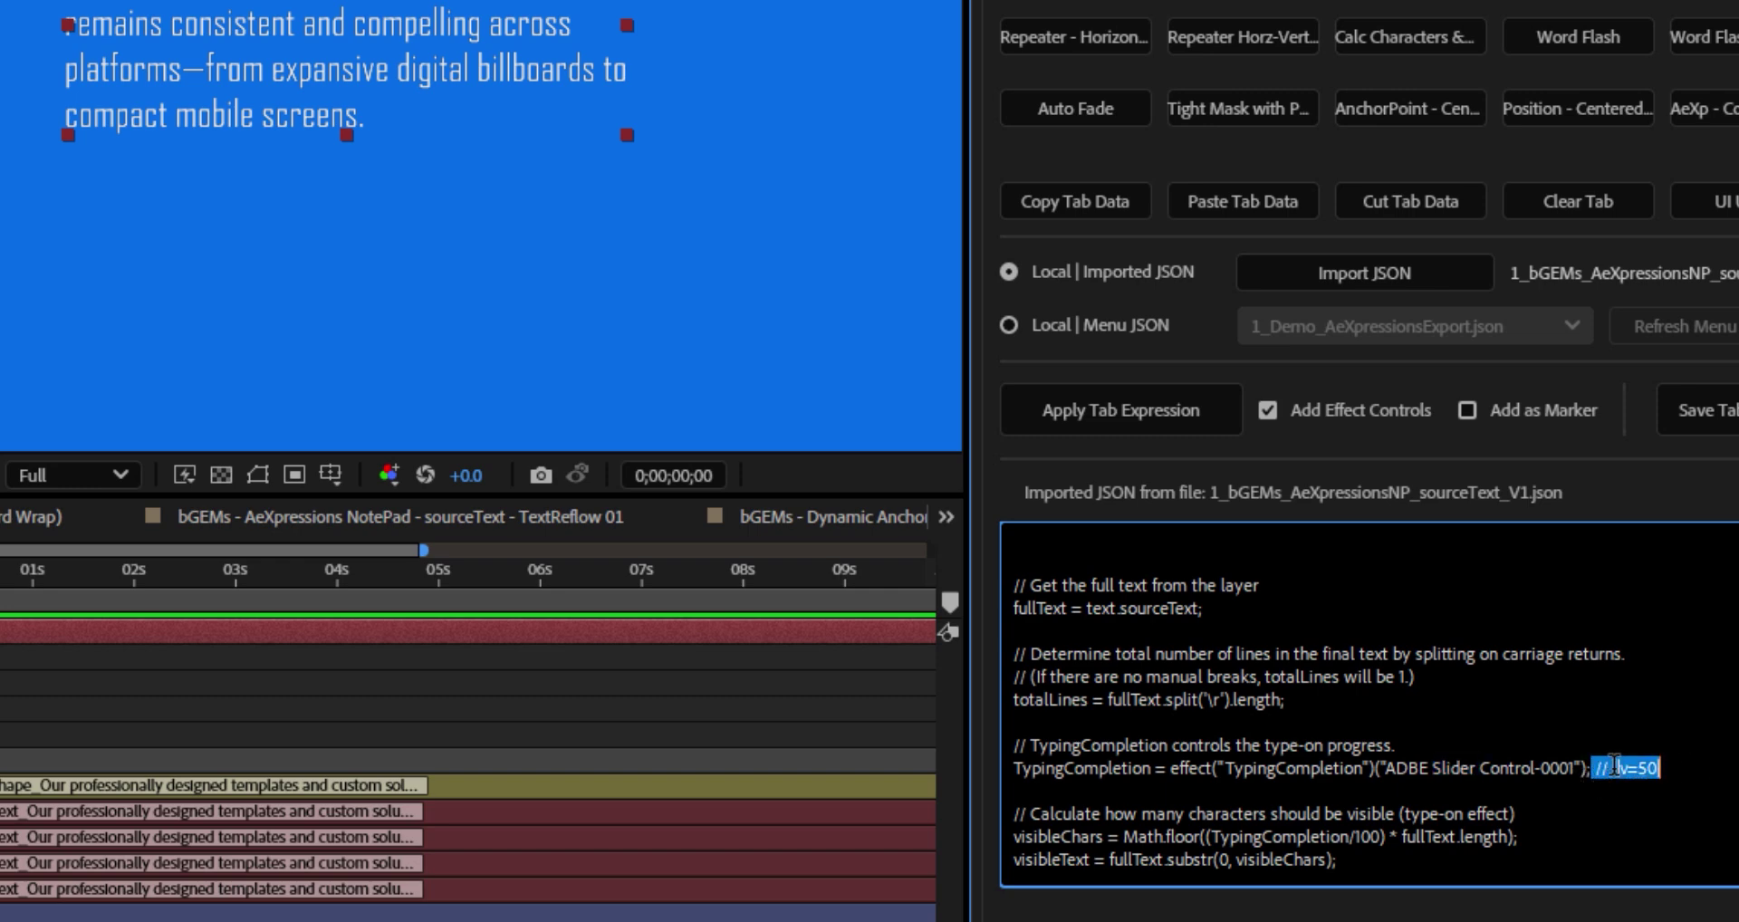
{"action": "left_click", "coordinate": [1601, 782]}
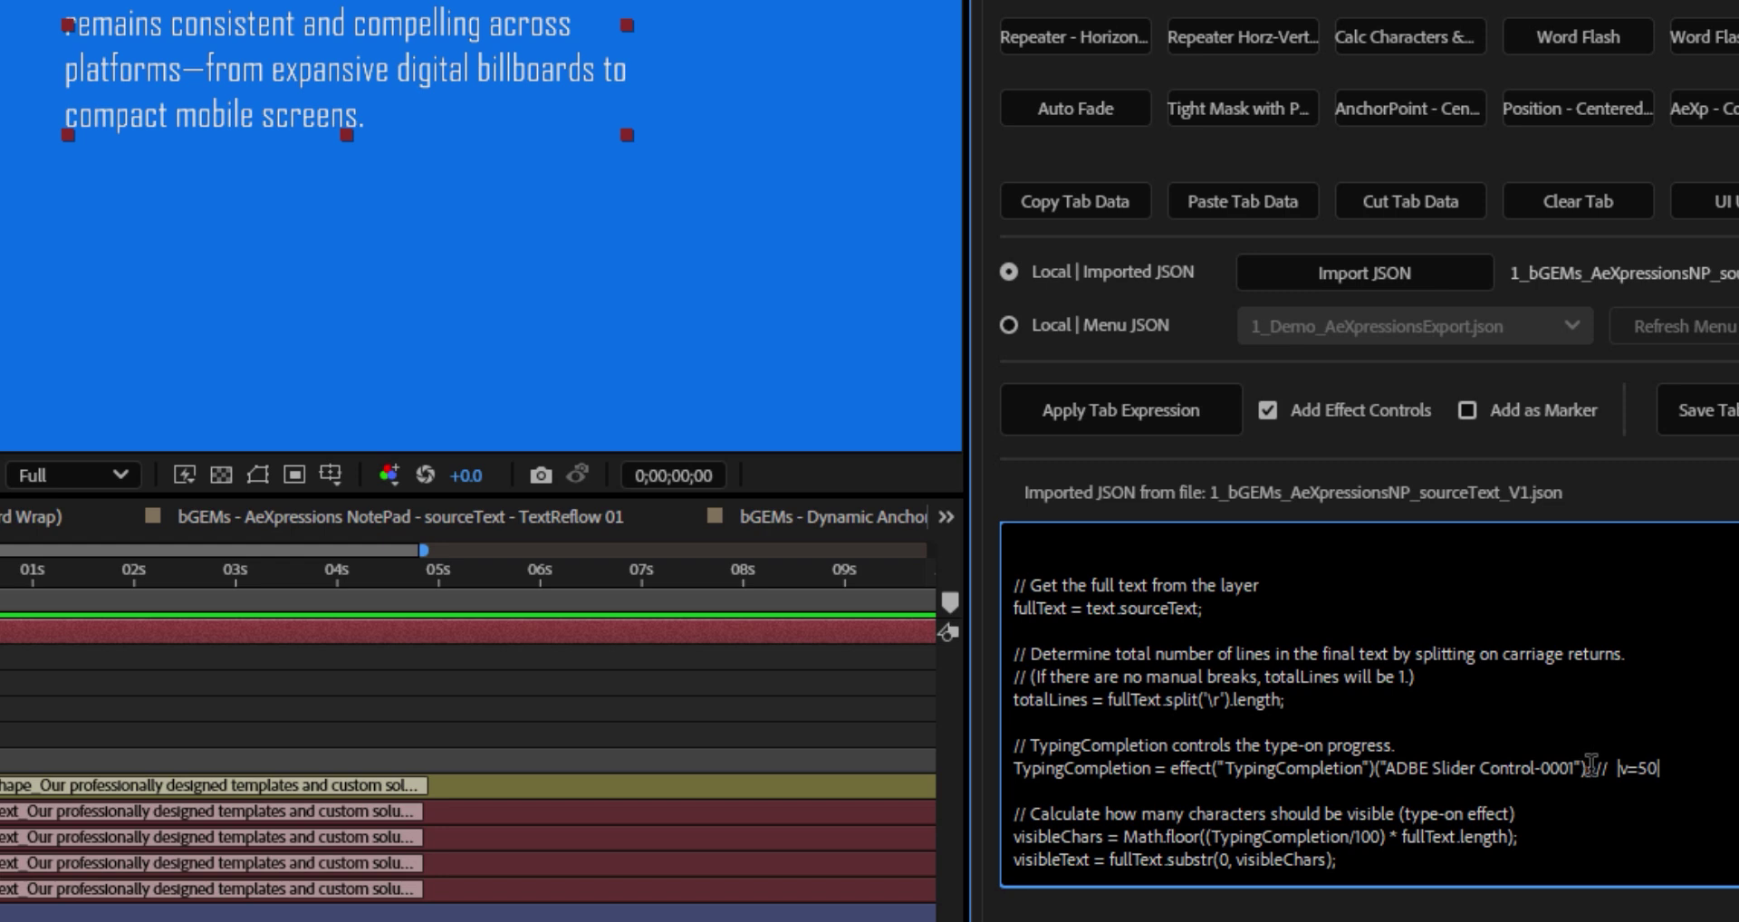
{"action": "left_click_drag", "start_coordinate": [1593, 765], "coordinate": [1684, 767]}
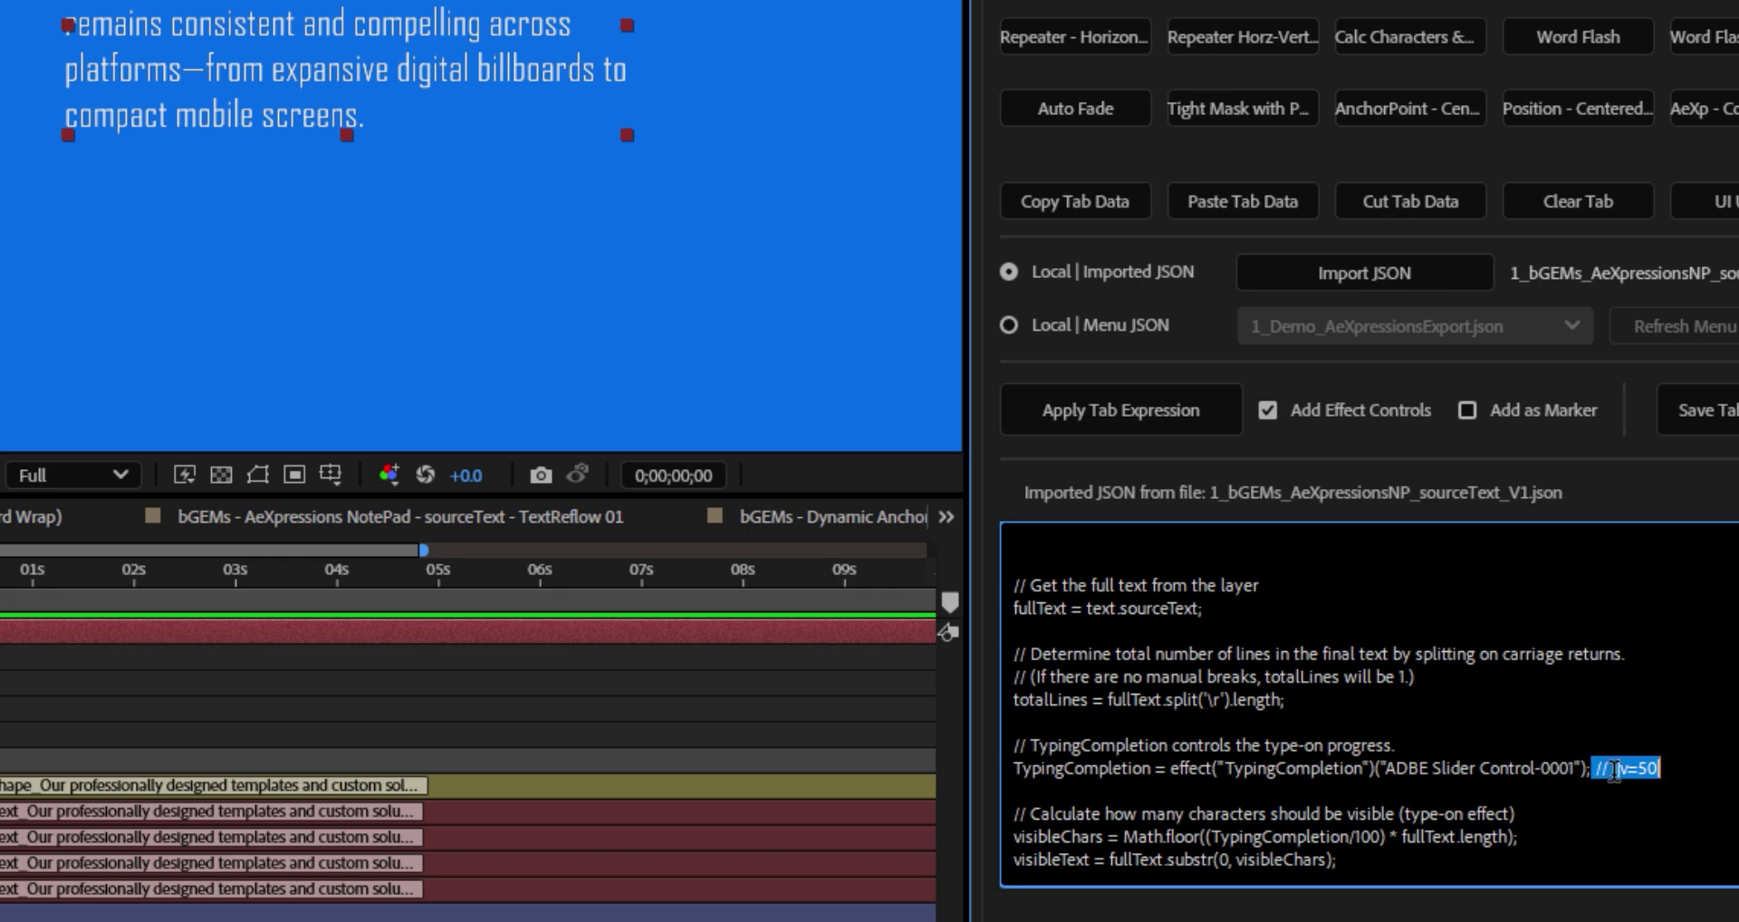
{"action": "left_click_drag", "start_coordinate": [1613, 768], "coordinate": [1701, 768]}
{"action": "left_click", "coordinate": [501, 717]}
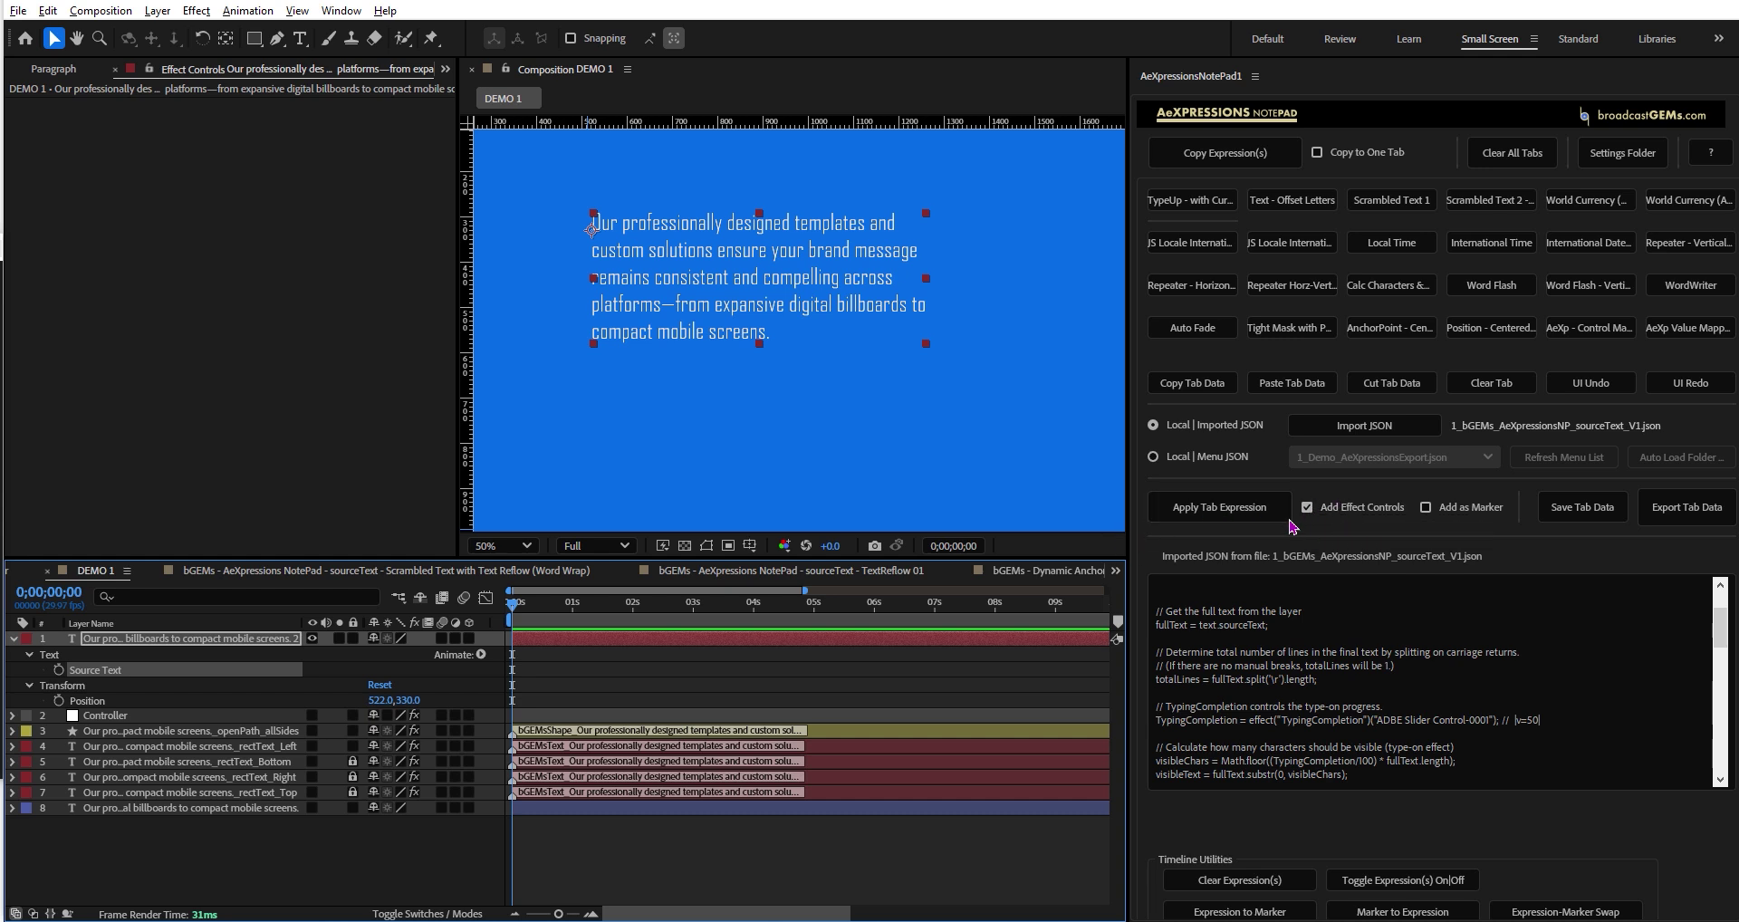
{"action": "left_click", "coordinate": [1323, 733]}
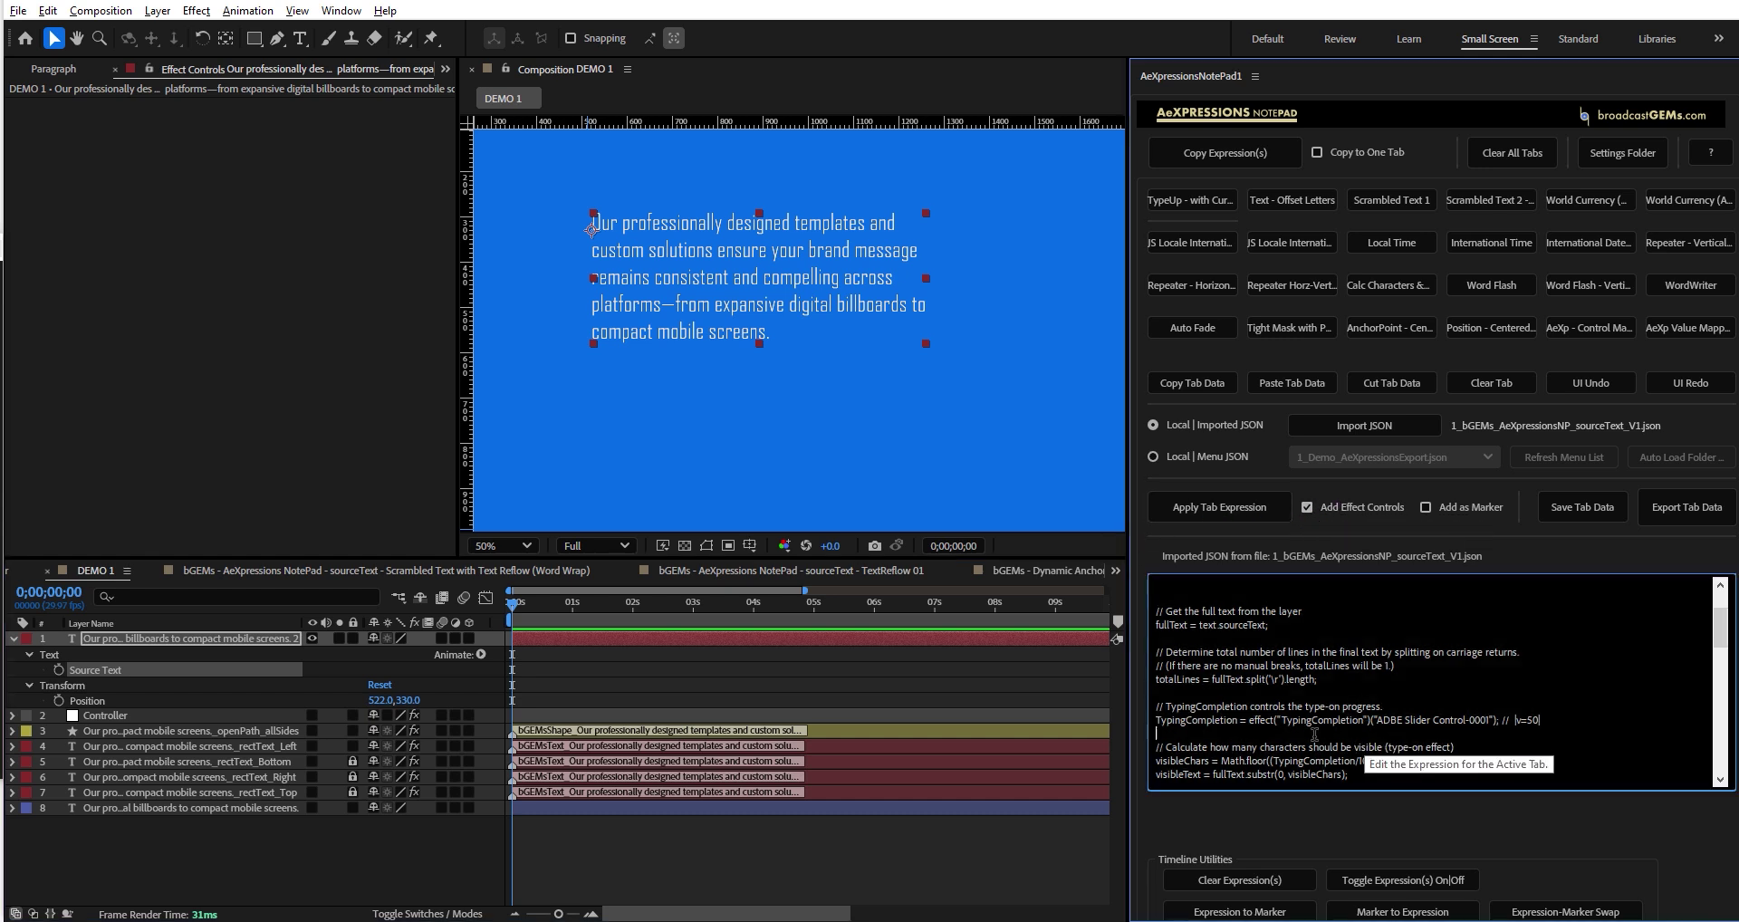
{"action": "scroll", "coordinate": [1377, 704], "scroll_direction": "down", "scroll_amount": 1}
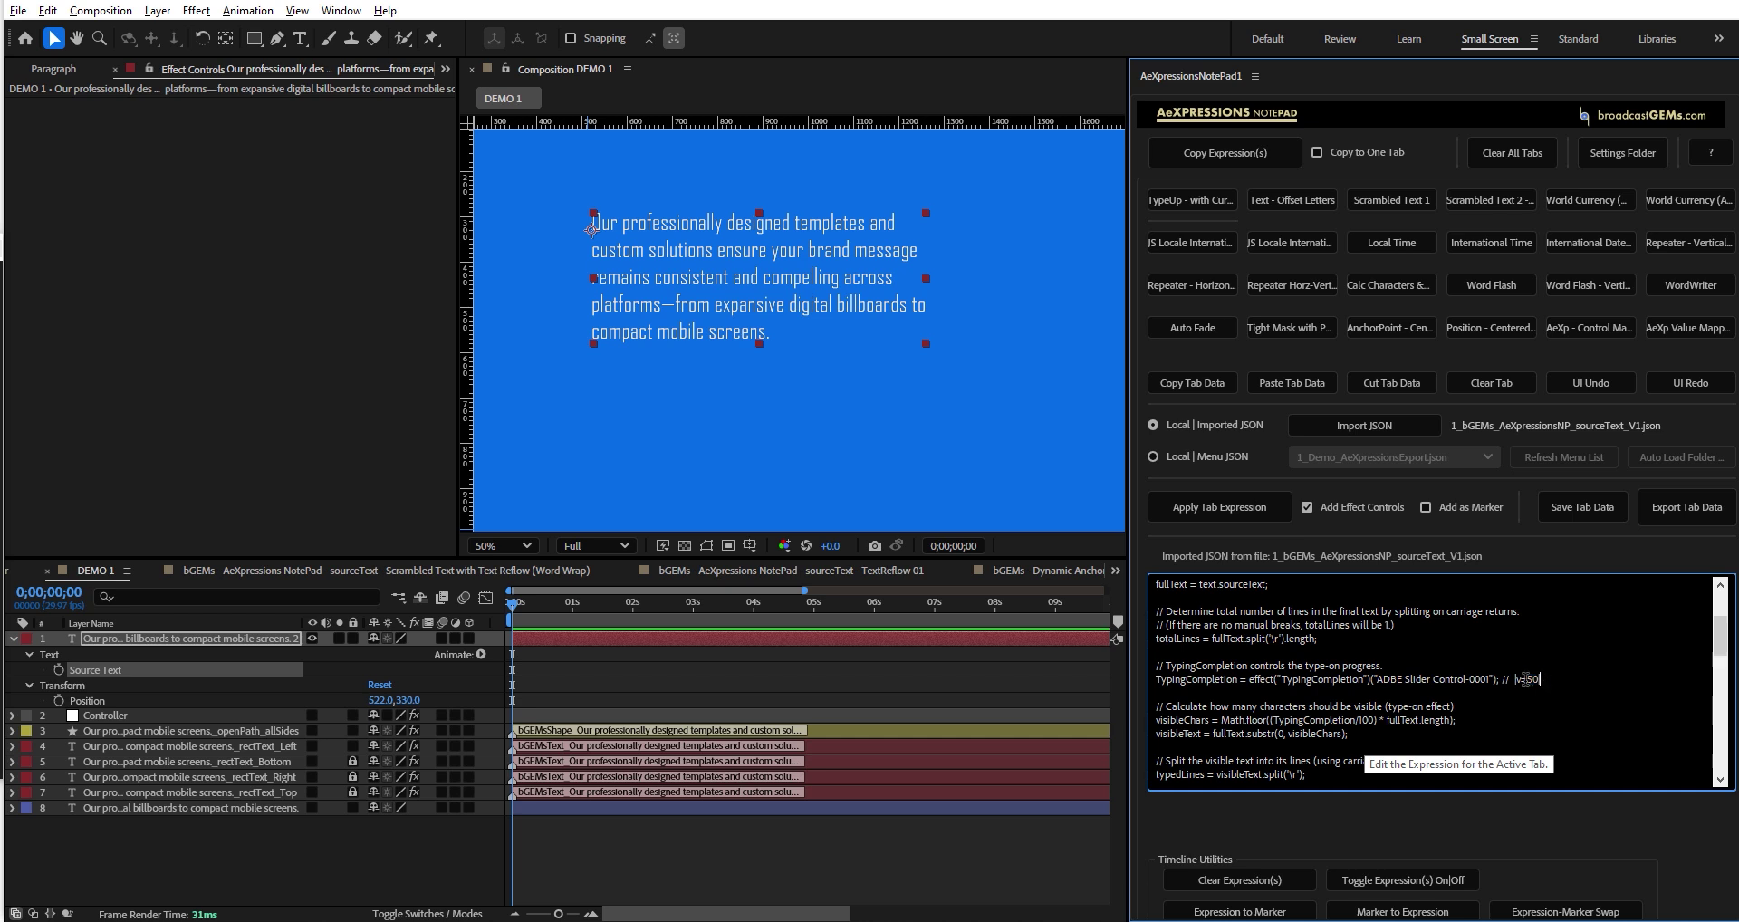
Highlight the TypingCompletion effect reference, try applying the TypeUp expression with its effect controls to Source Text, and undo the application
{"action": "left_click_drag", "start_coordinate": [1525, 679], "coordinate": [1255, 679]}
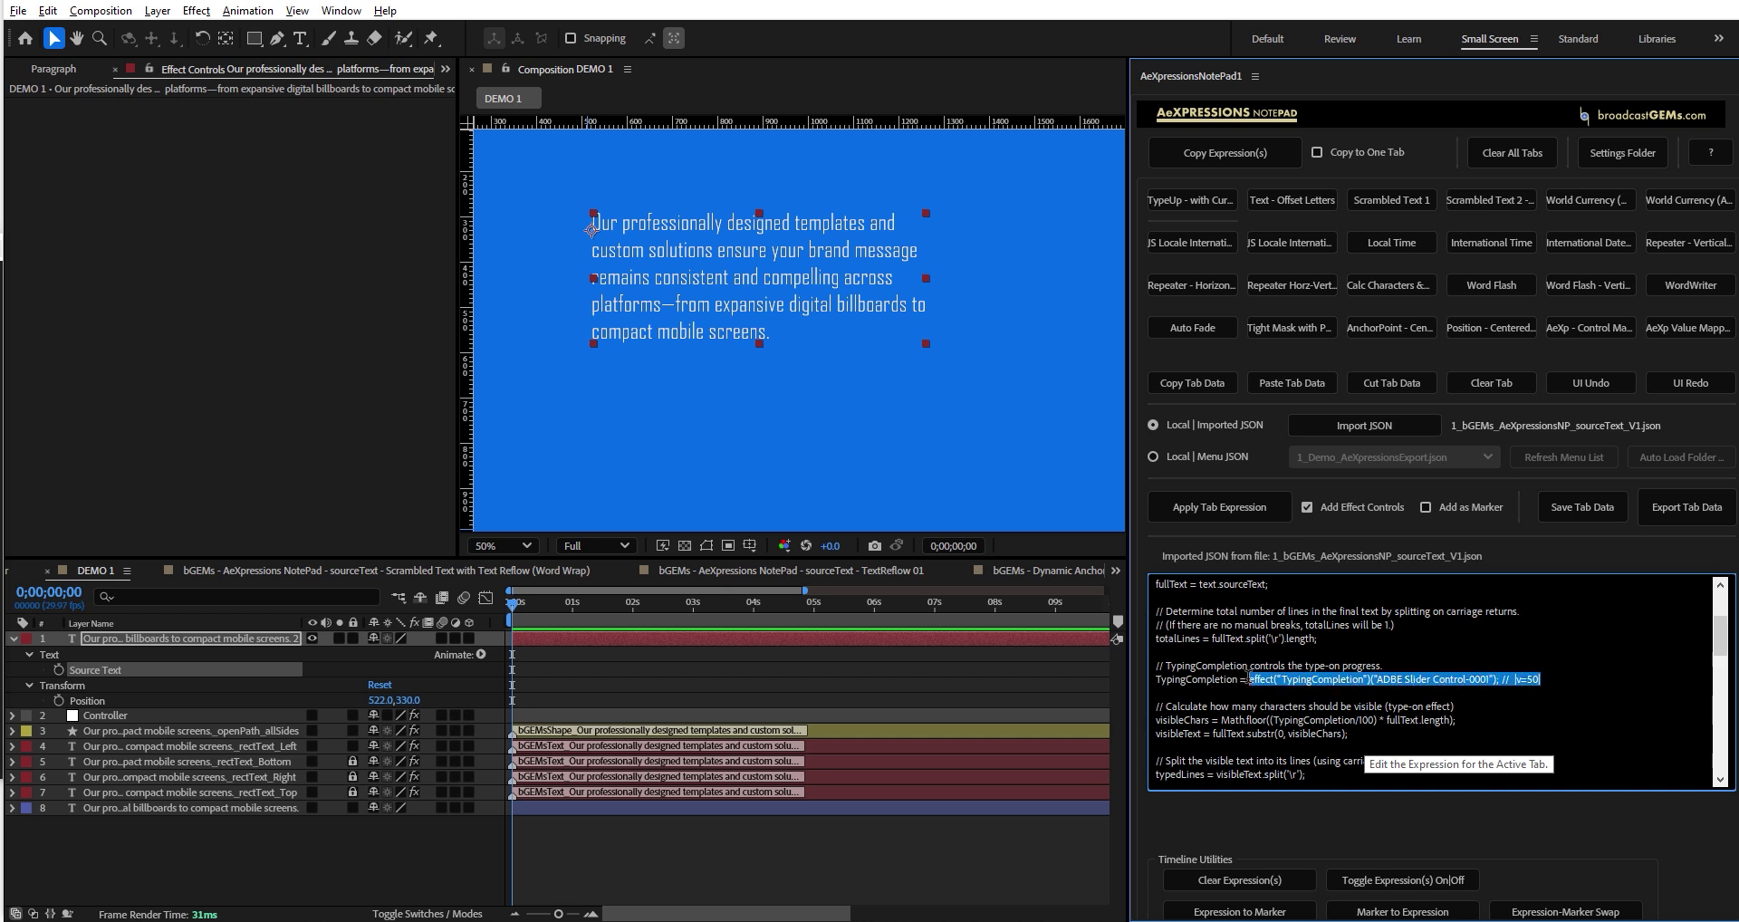
{"action": "left_click", "coordinate": [1250, 679]}
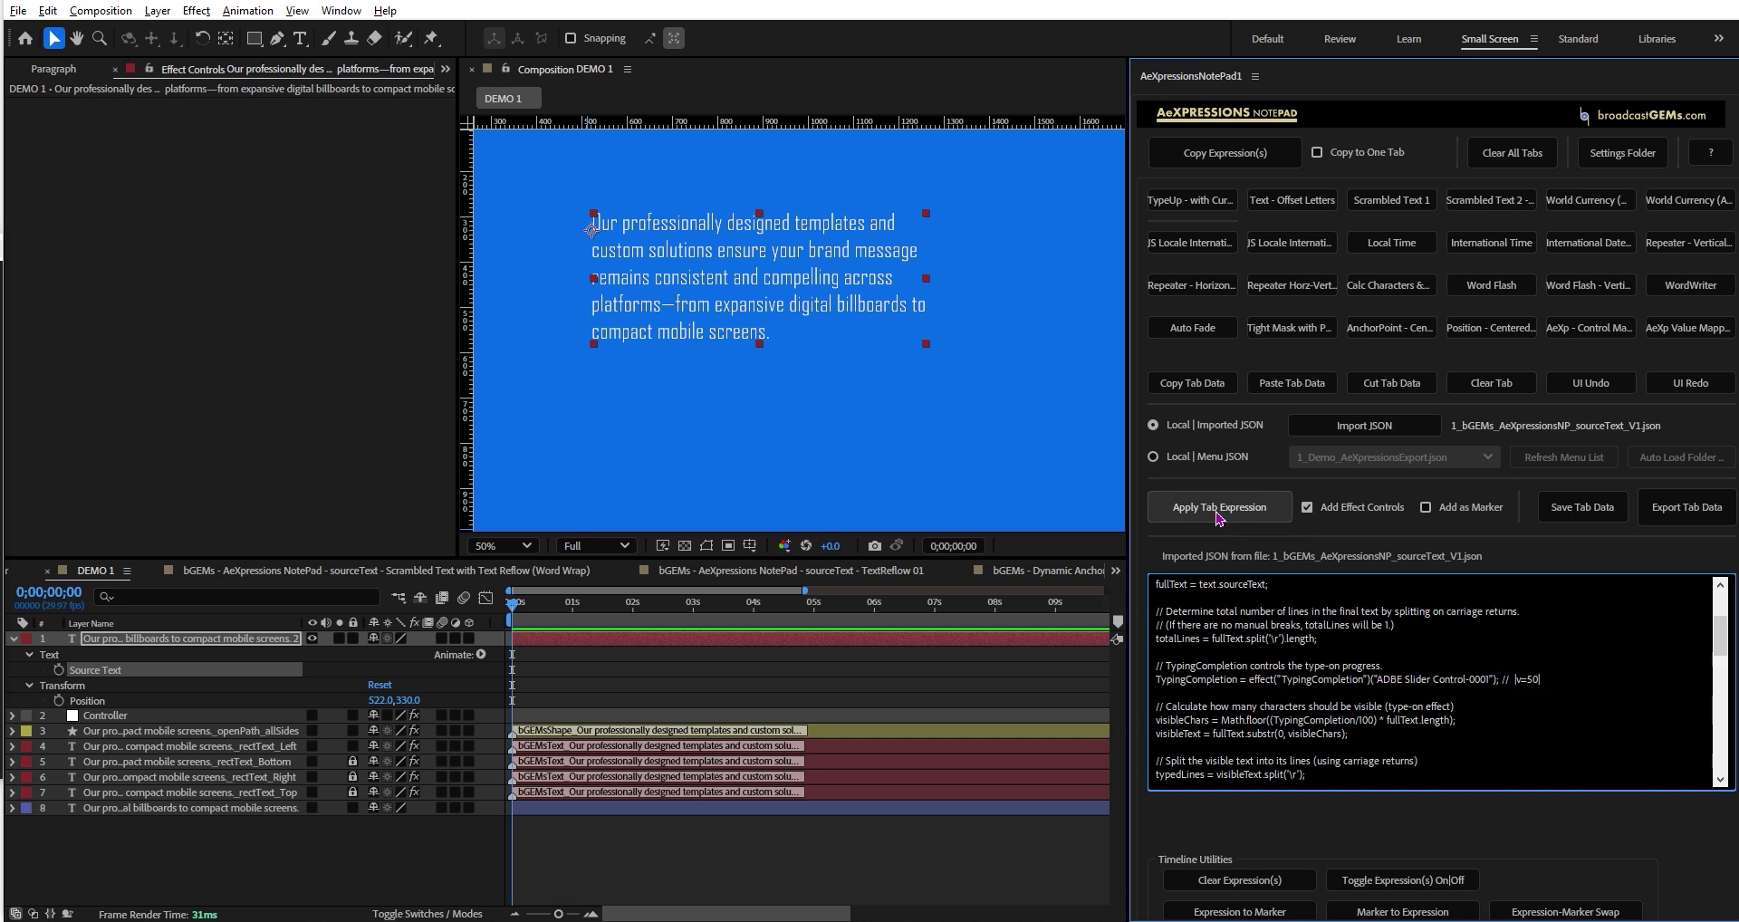
{"action": "left_click", "coordinate": [1218, 509]}
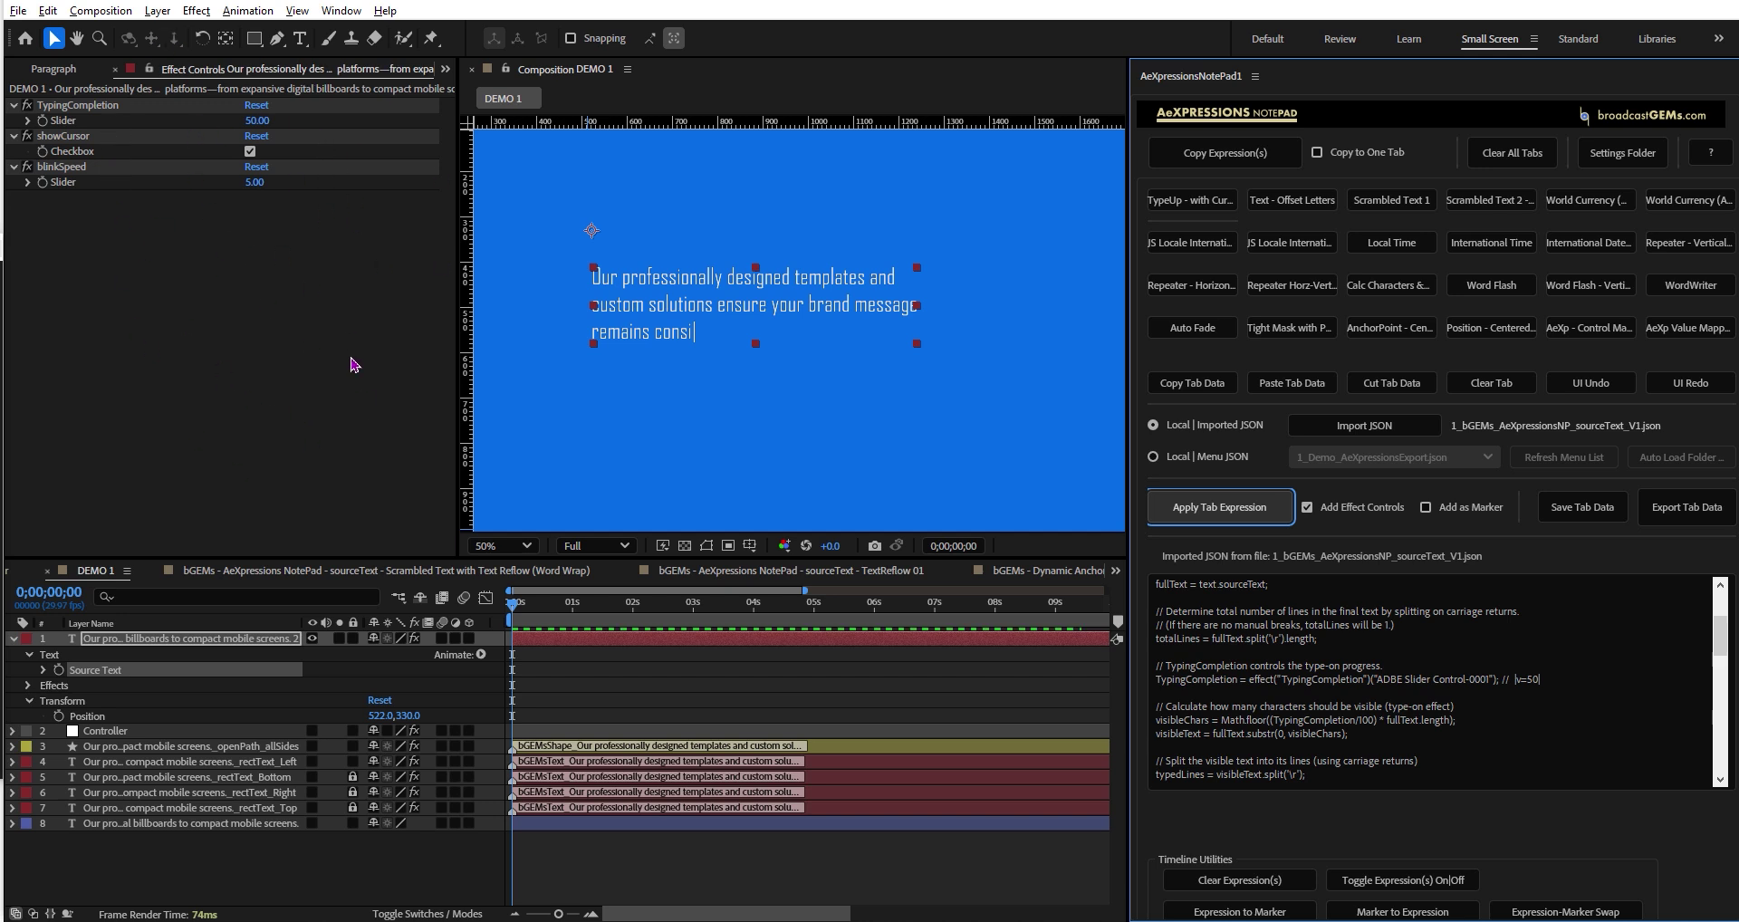
{"action": "key", "text": "ctrl+z"}
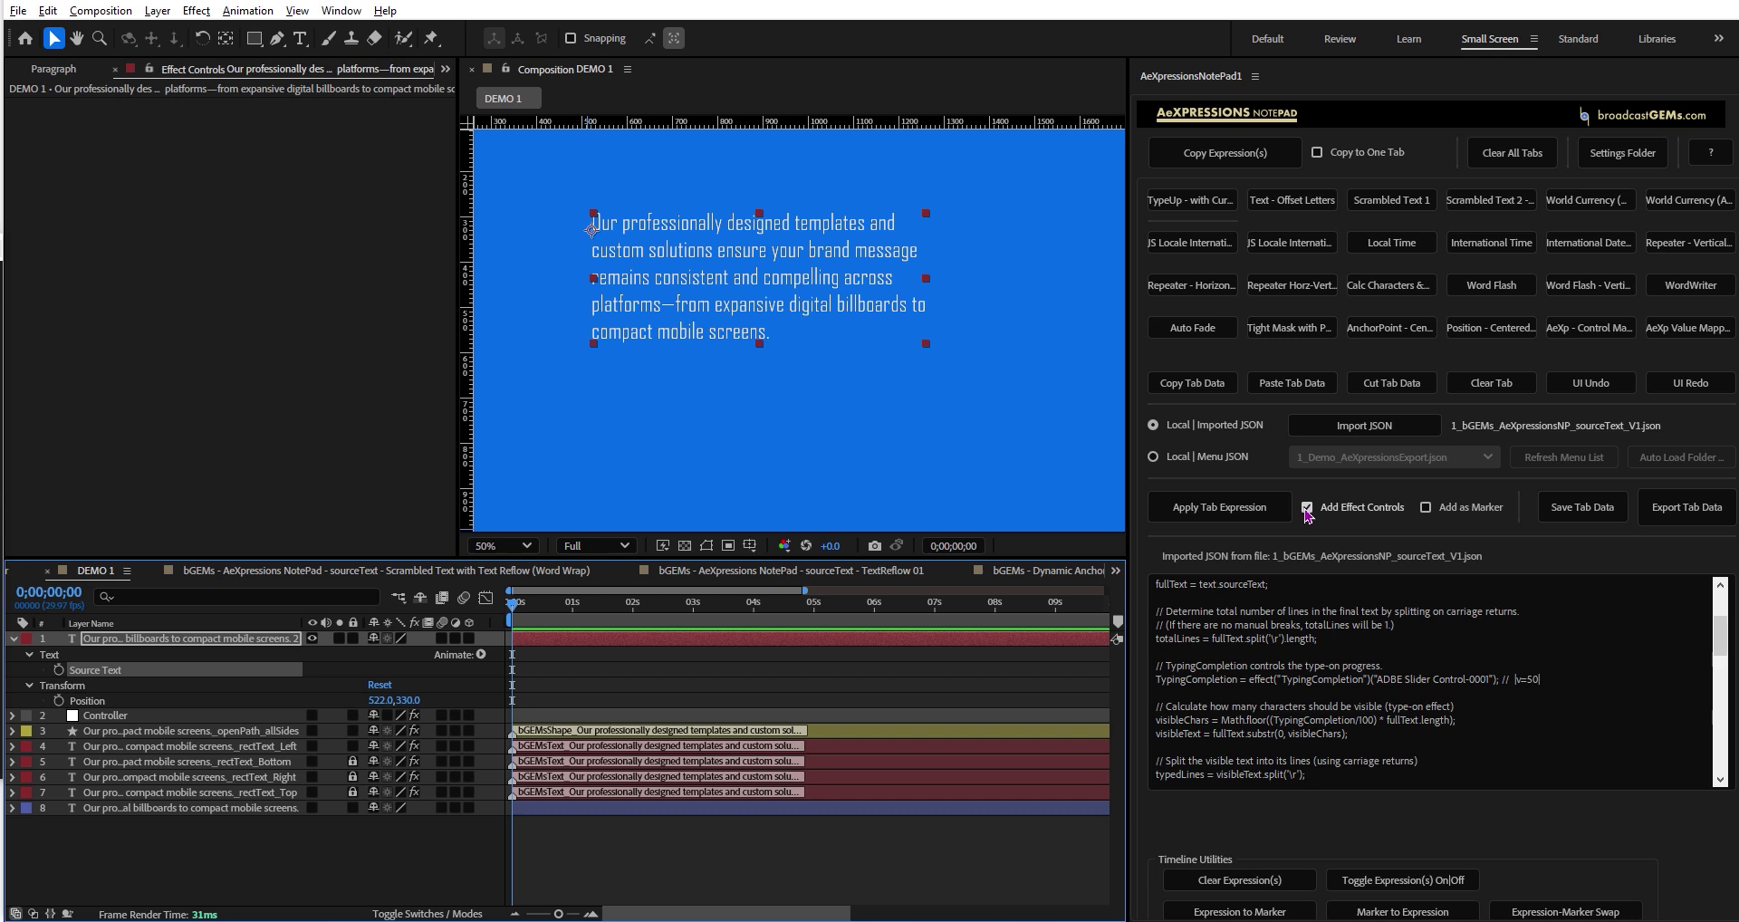
Try applying the TypeUp expression to the top layer's Source Text with Add Effect Controls disabled
{"action": "left_click", "coordinate": [1306, 509]}
{"action": "left_click_drag", "start_coordinate": [1549, 679], "coordinate": [1505, 679]}
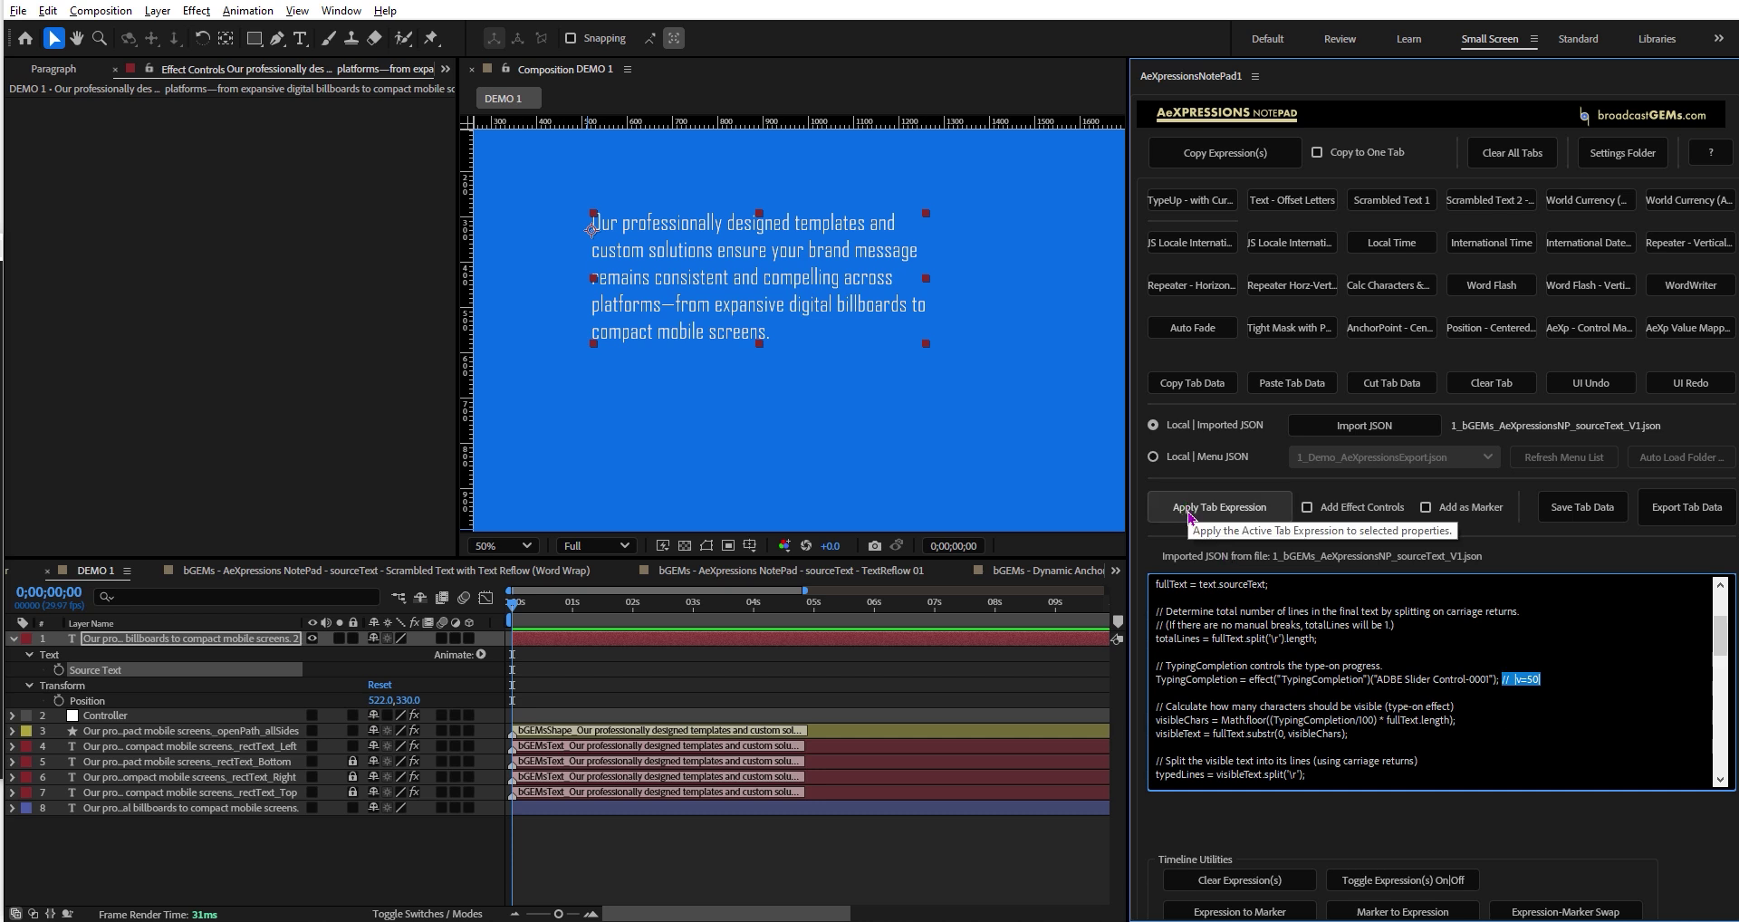
{"action": "left_click", "coordinate": [1254, 680]}
{"action": "left_click", "coordinate": [88, 673]}
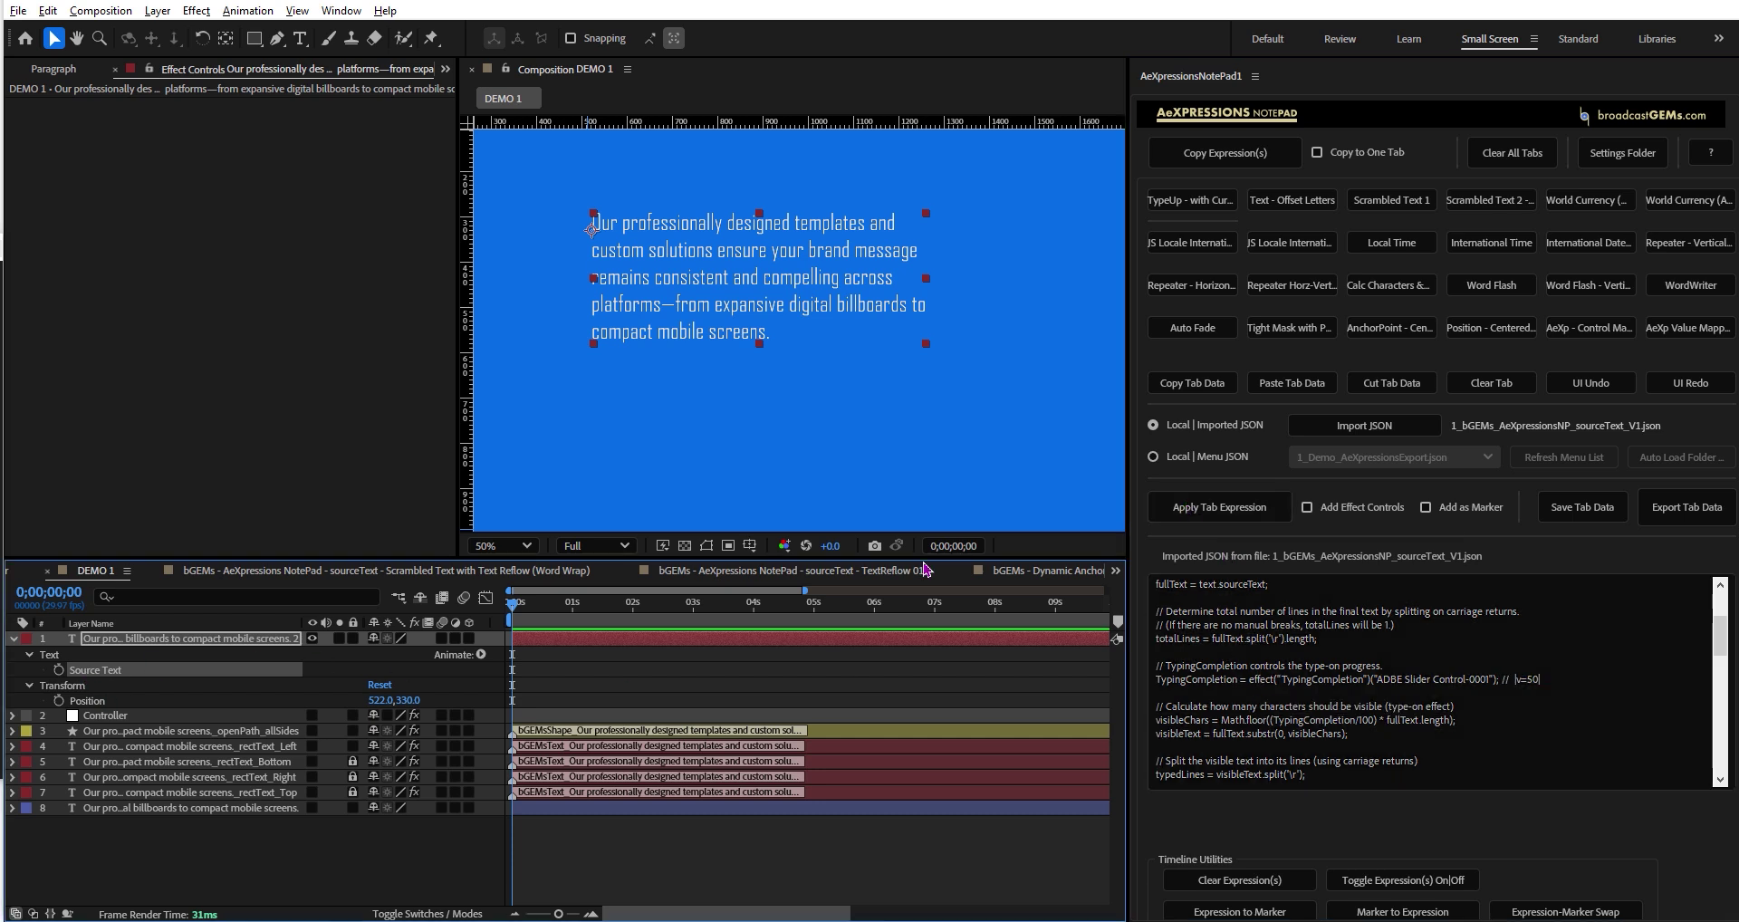
{"action": "left_click", "coordinate": [1204, 509]}
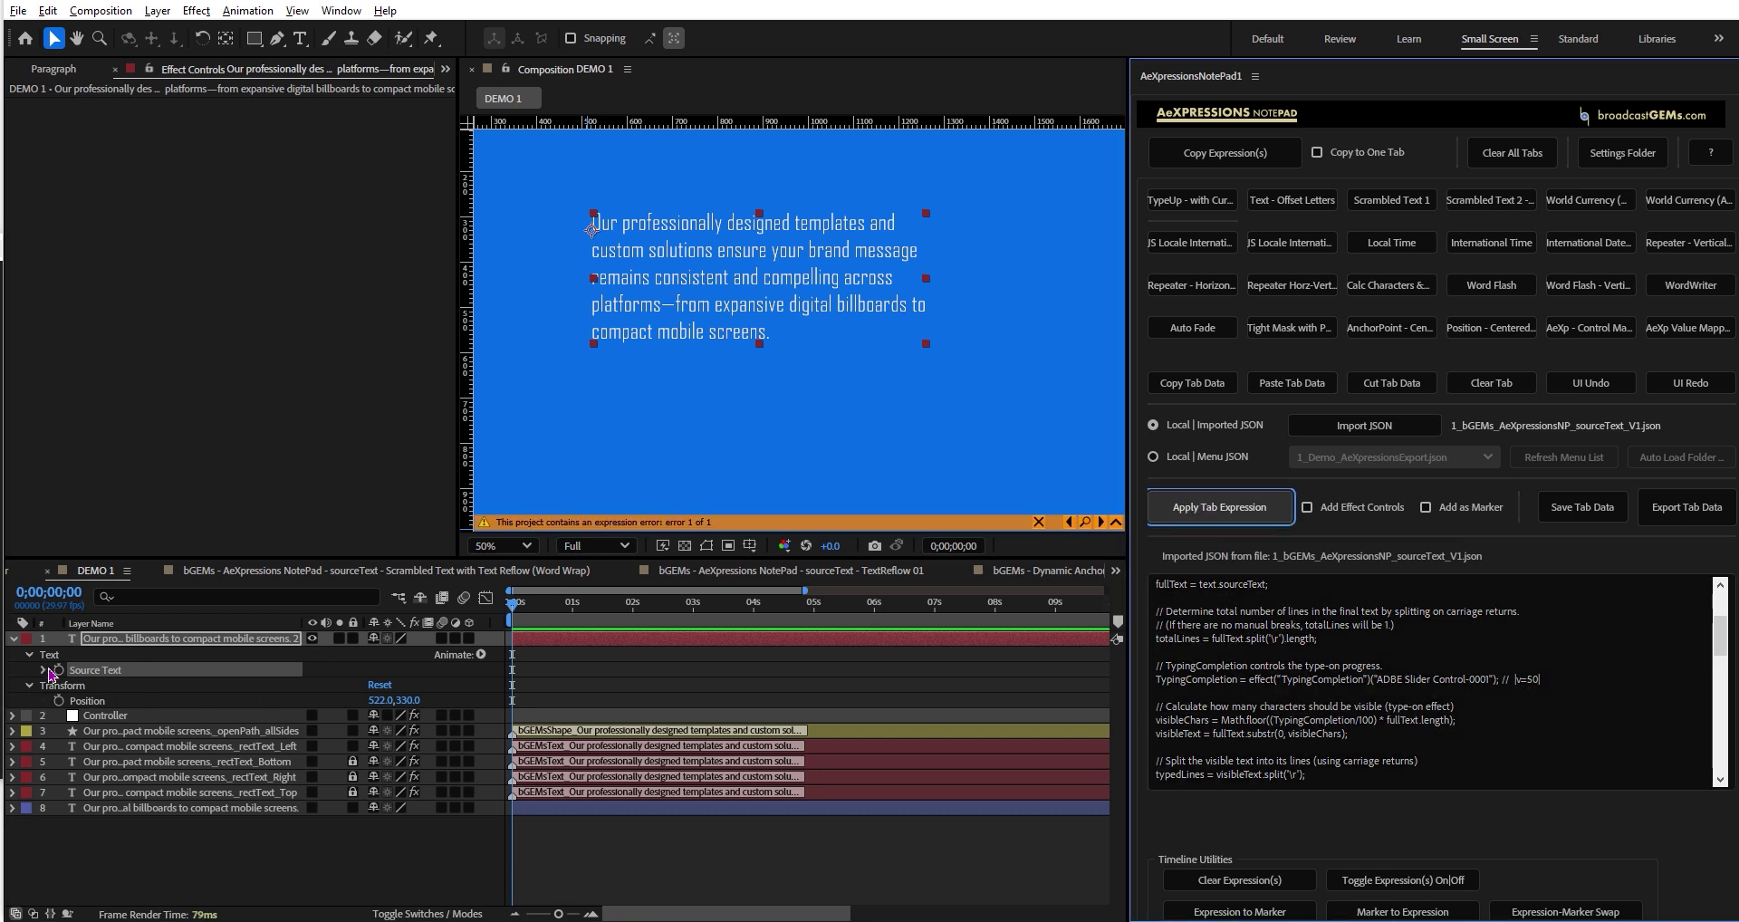
Examine the full Source Text expression and its error in an enlarged timeline, and restore the panel layout
{"action": "left_click", "coordinate": [43, 670]}
{"action": "key", "text": "grave"}
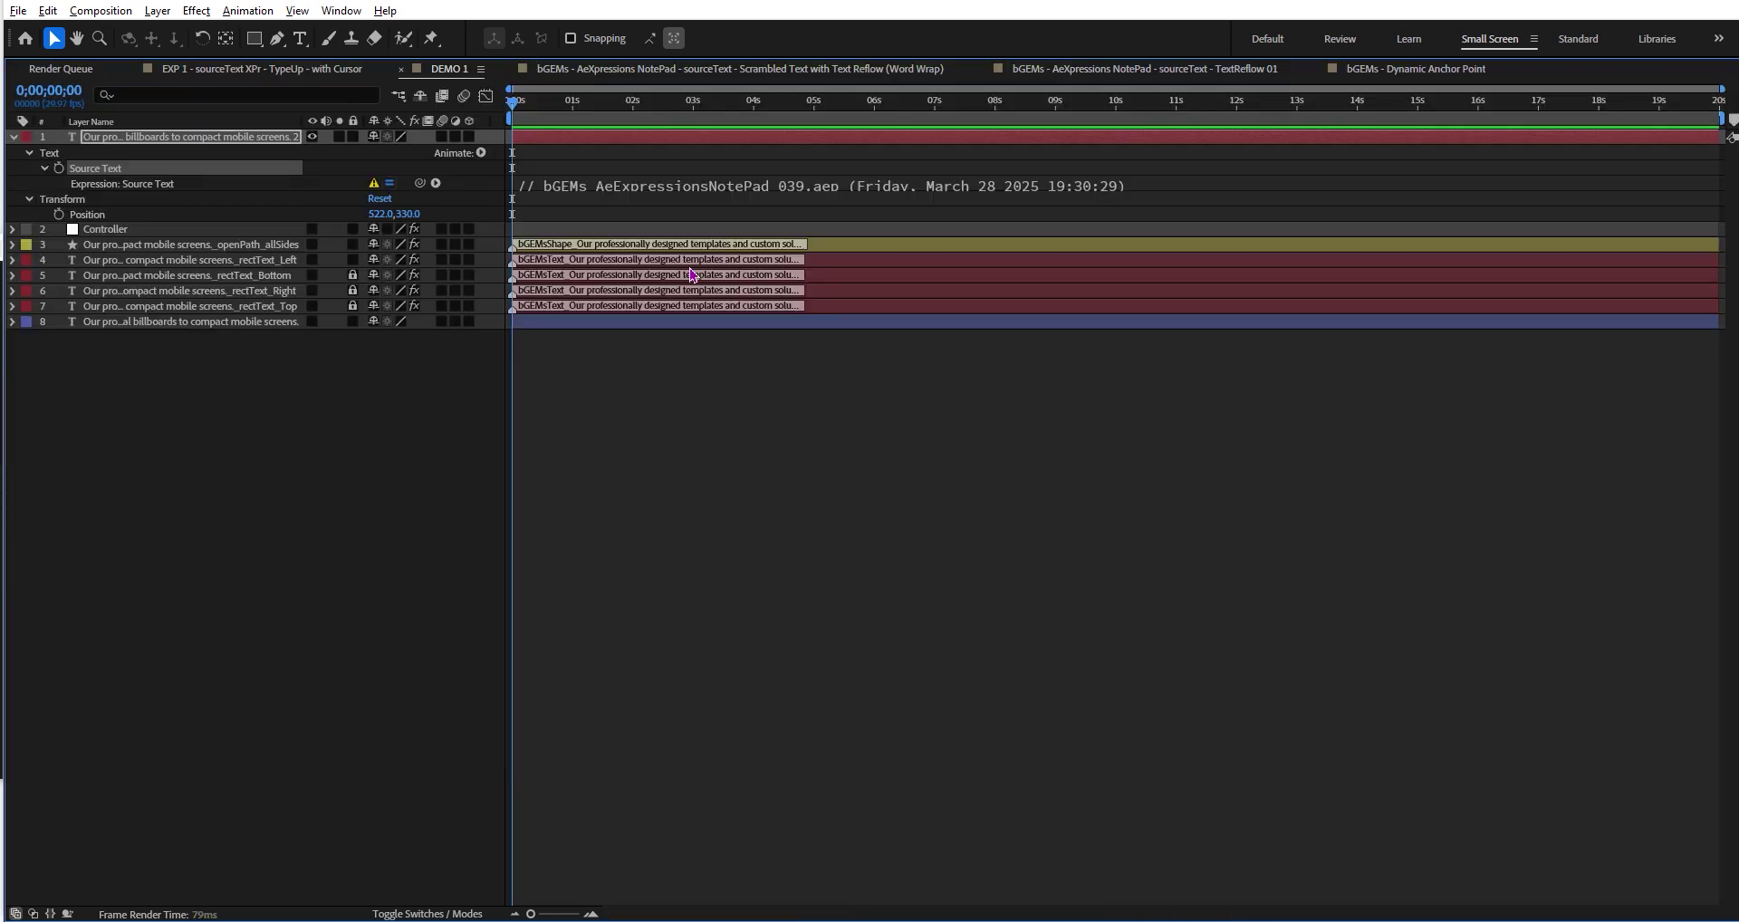
{"action": "left_click", "coordinate": [718, 191]}
{"action": "left_click", "coordinate": [869, 514]}
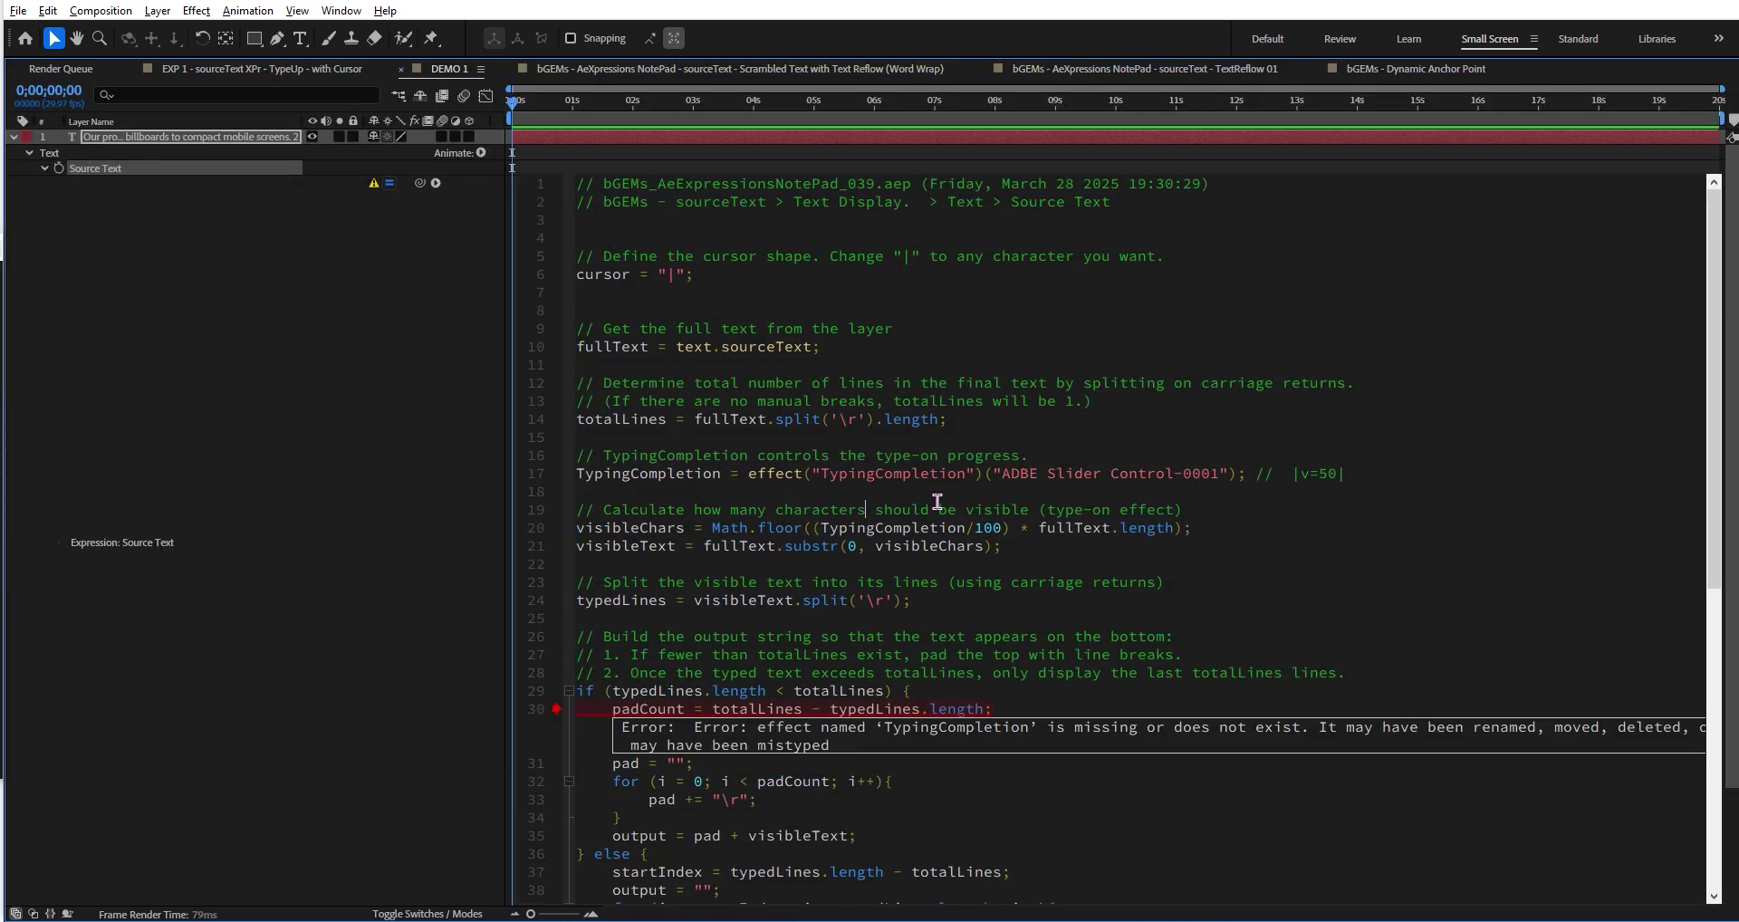
{"action": "scroll", "coordinate": [937, 501], "scroll_direction": "down", "scroll_amount": 10}
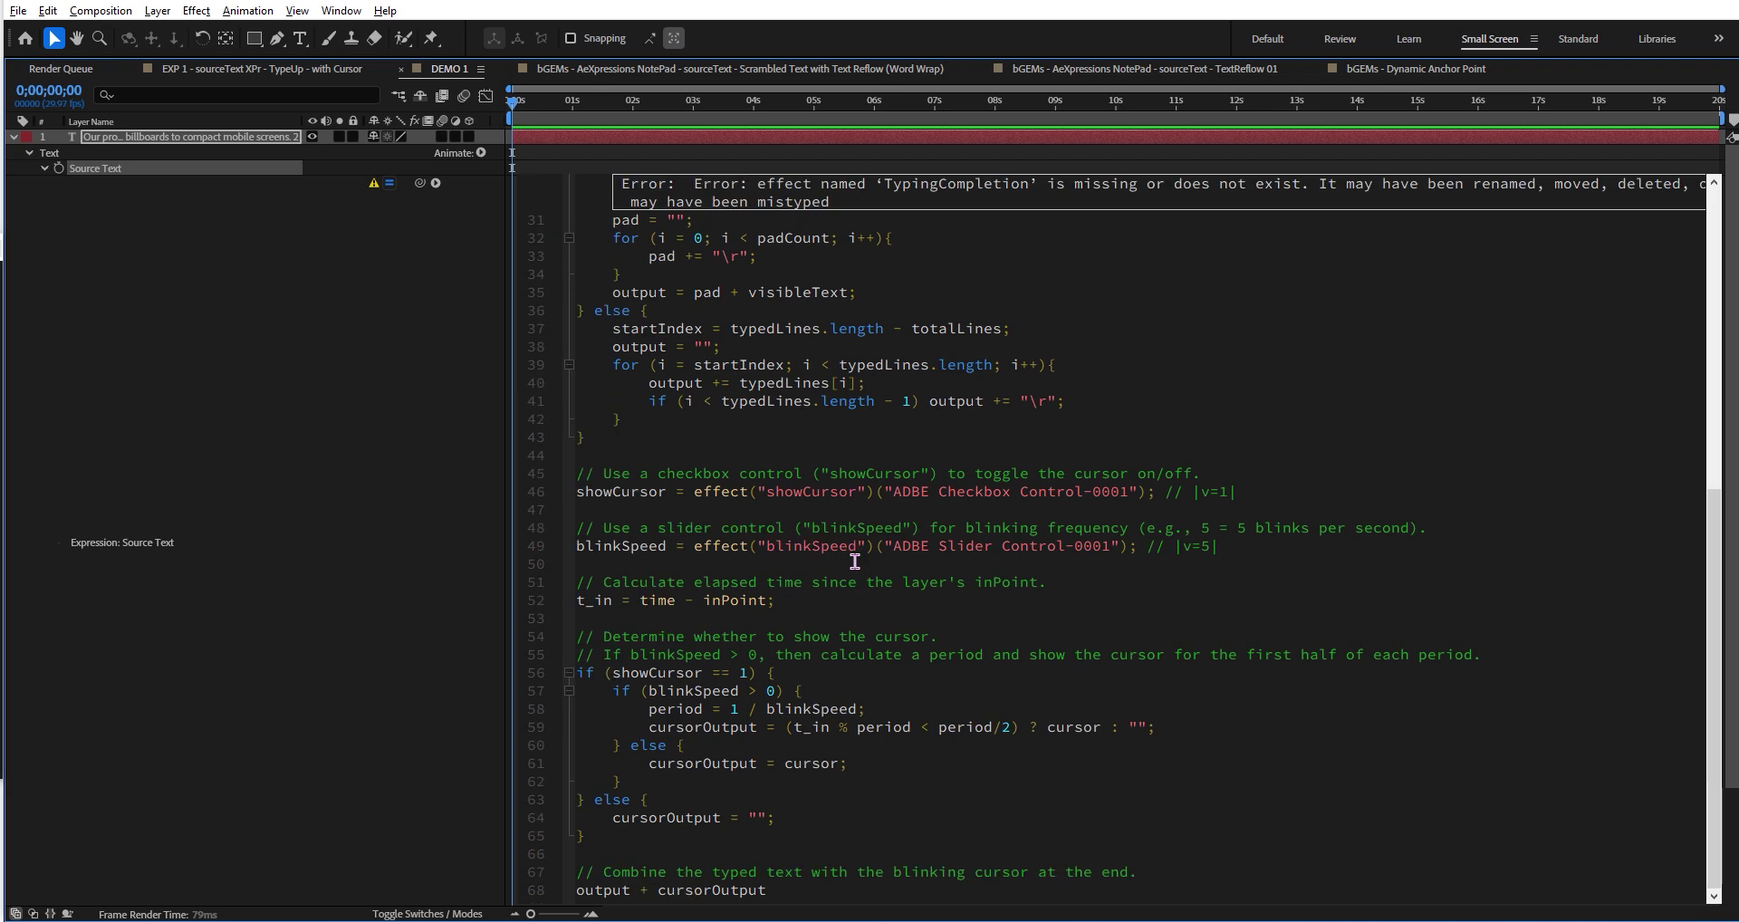
{"action": "scroll", "coordinate": [854, 561], "scroll_direction": "up", "scroll_amount": 10}
{"action": "key", "text": "grave"}
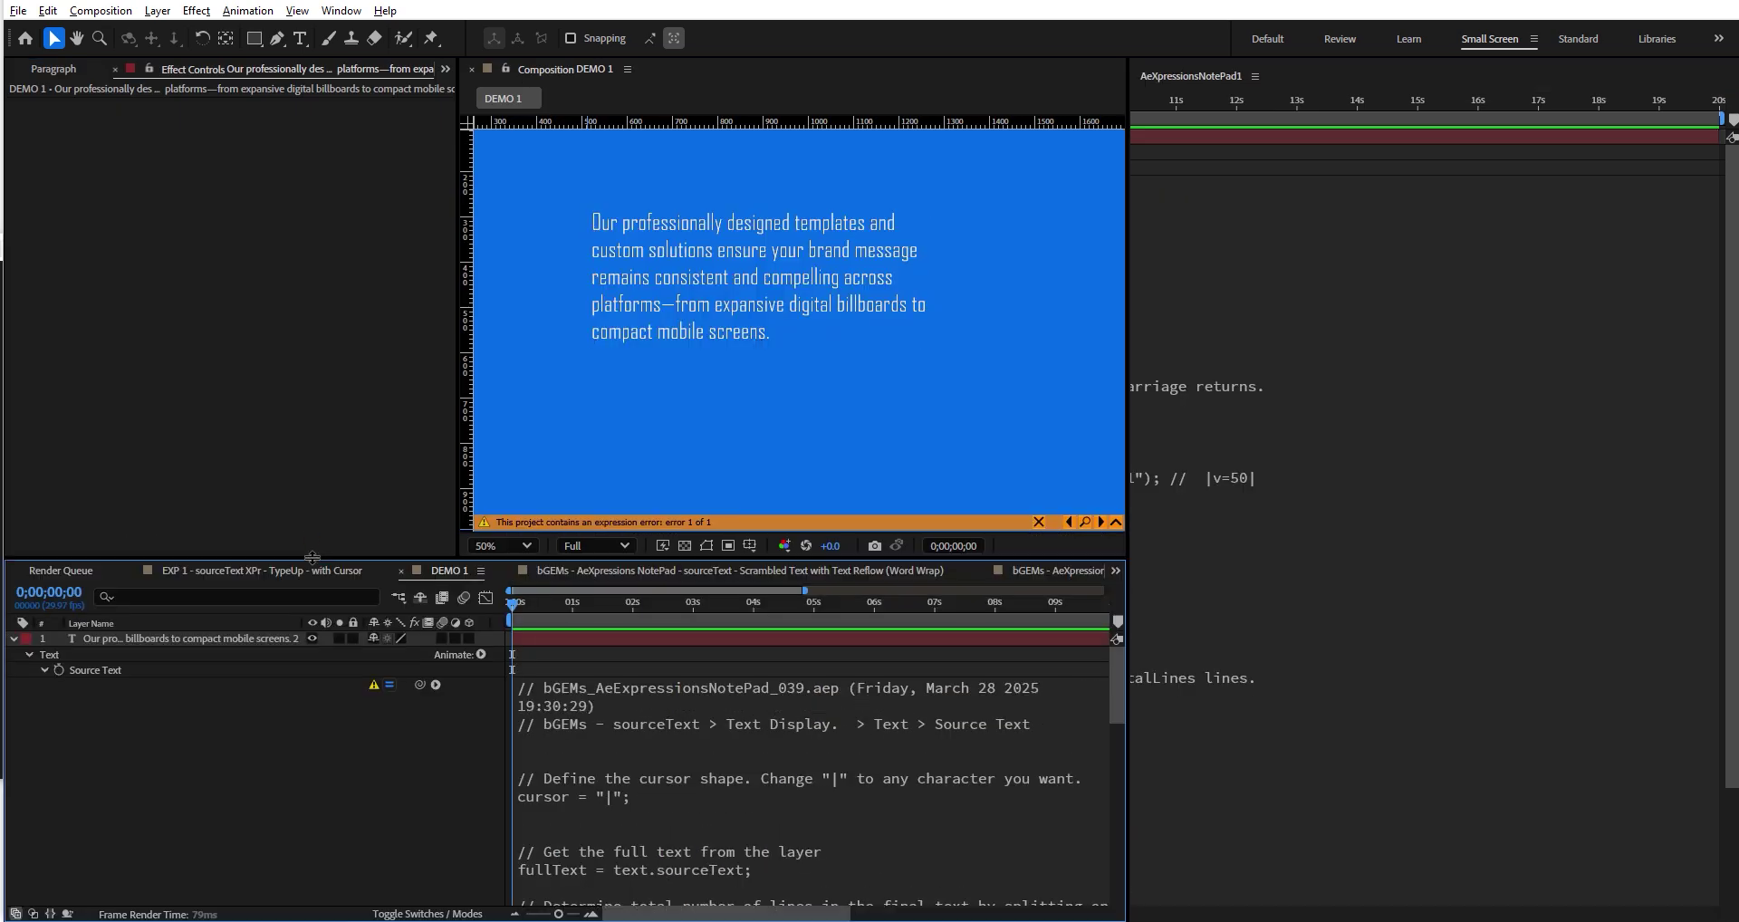
Remove the failing TypeUp expression from the top layer's Source Text
{"action": "left_click", "coordinate": [602, 768]}
{"action": "key", "text": "Delete"}
{"action": "left_click", "coordinate": [233, 716]}
Apply the TypeUp expression to the top layer's Source Text with Add Effect Controls enabled
{"action": "left_click", "coordinate": [93, 677]}
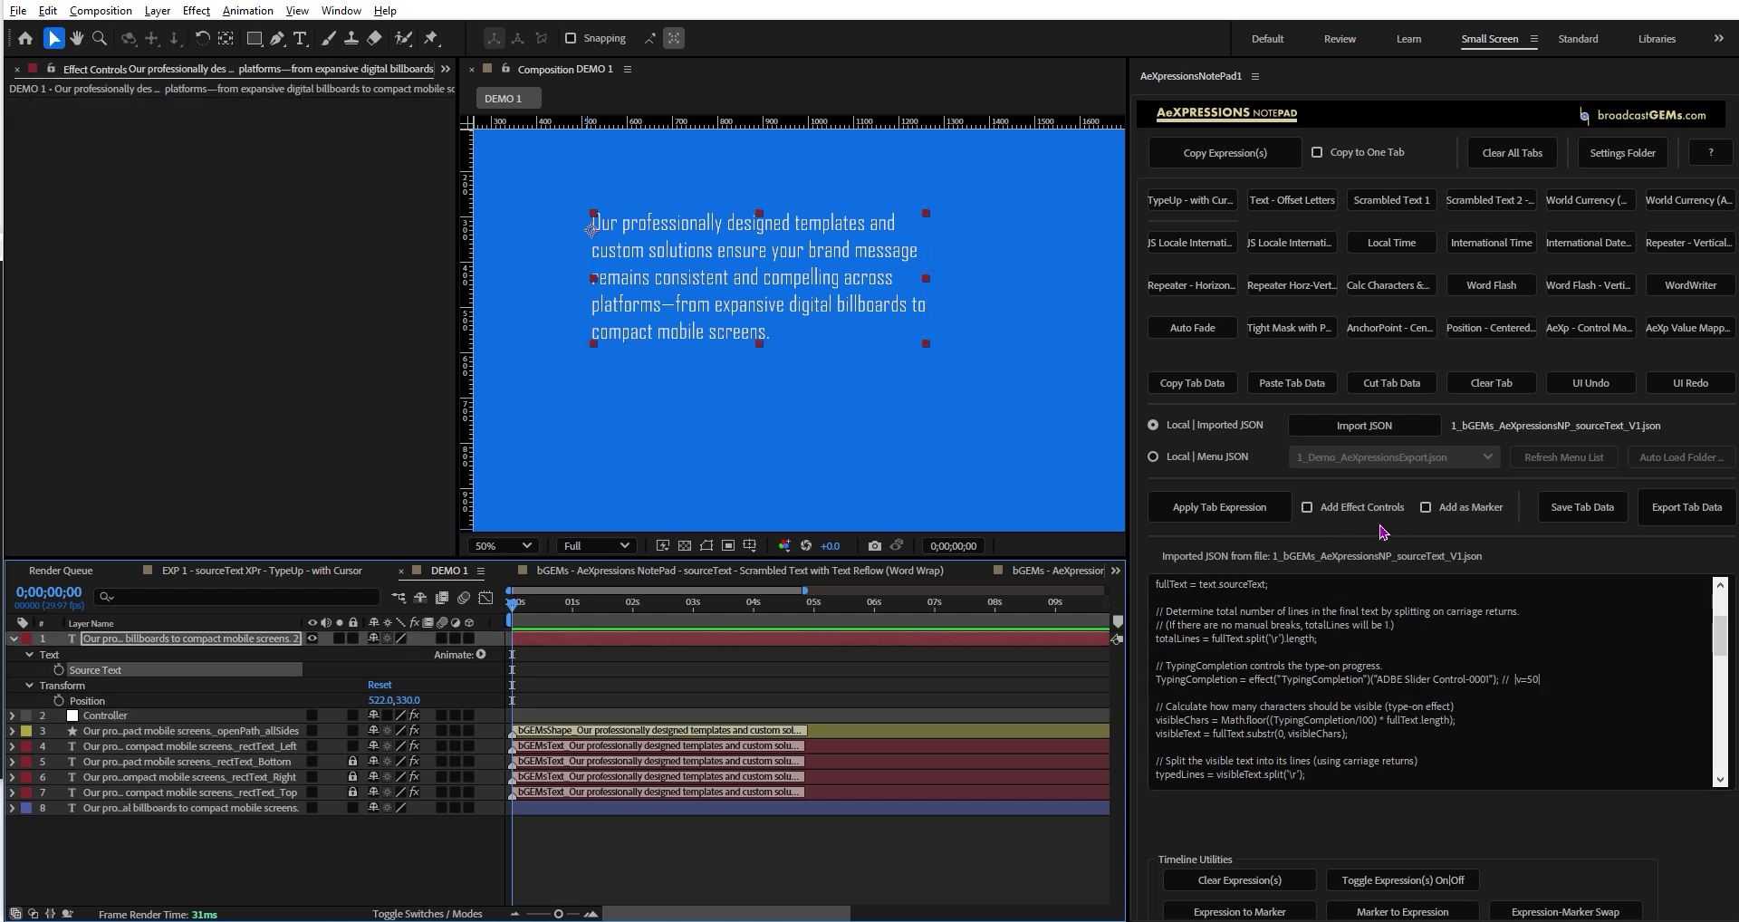
{"action": "left_click", "coordinate": [1325, 512]}
{"action": "left_click", "coordinate": [1192, 510]}
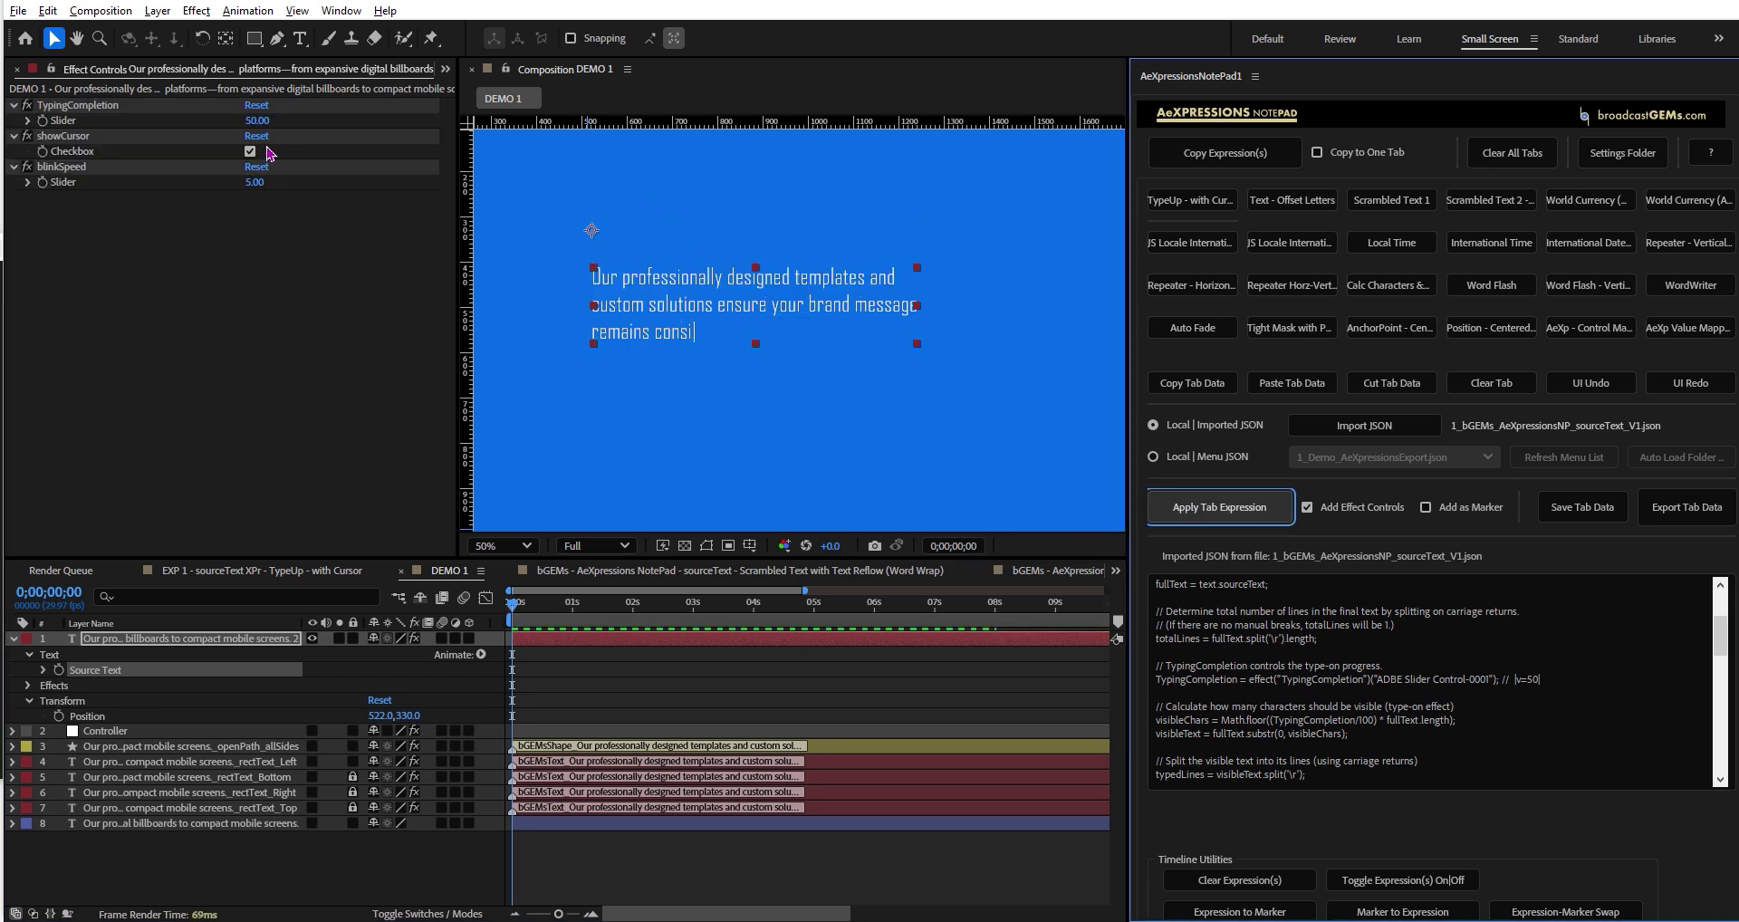
Set the TypingCompletion slider to 0 and start keyframing it at 0;00;00;00
{"action": "left_click", "coordinate": [81, 107]}
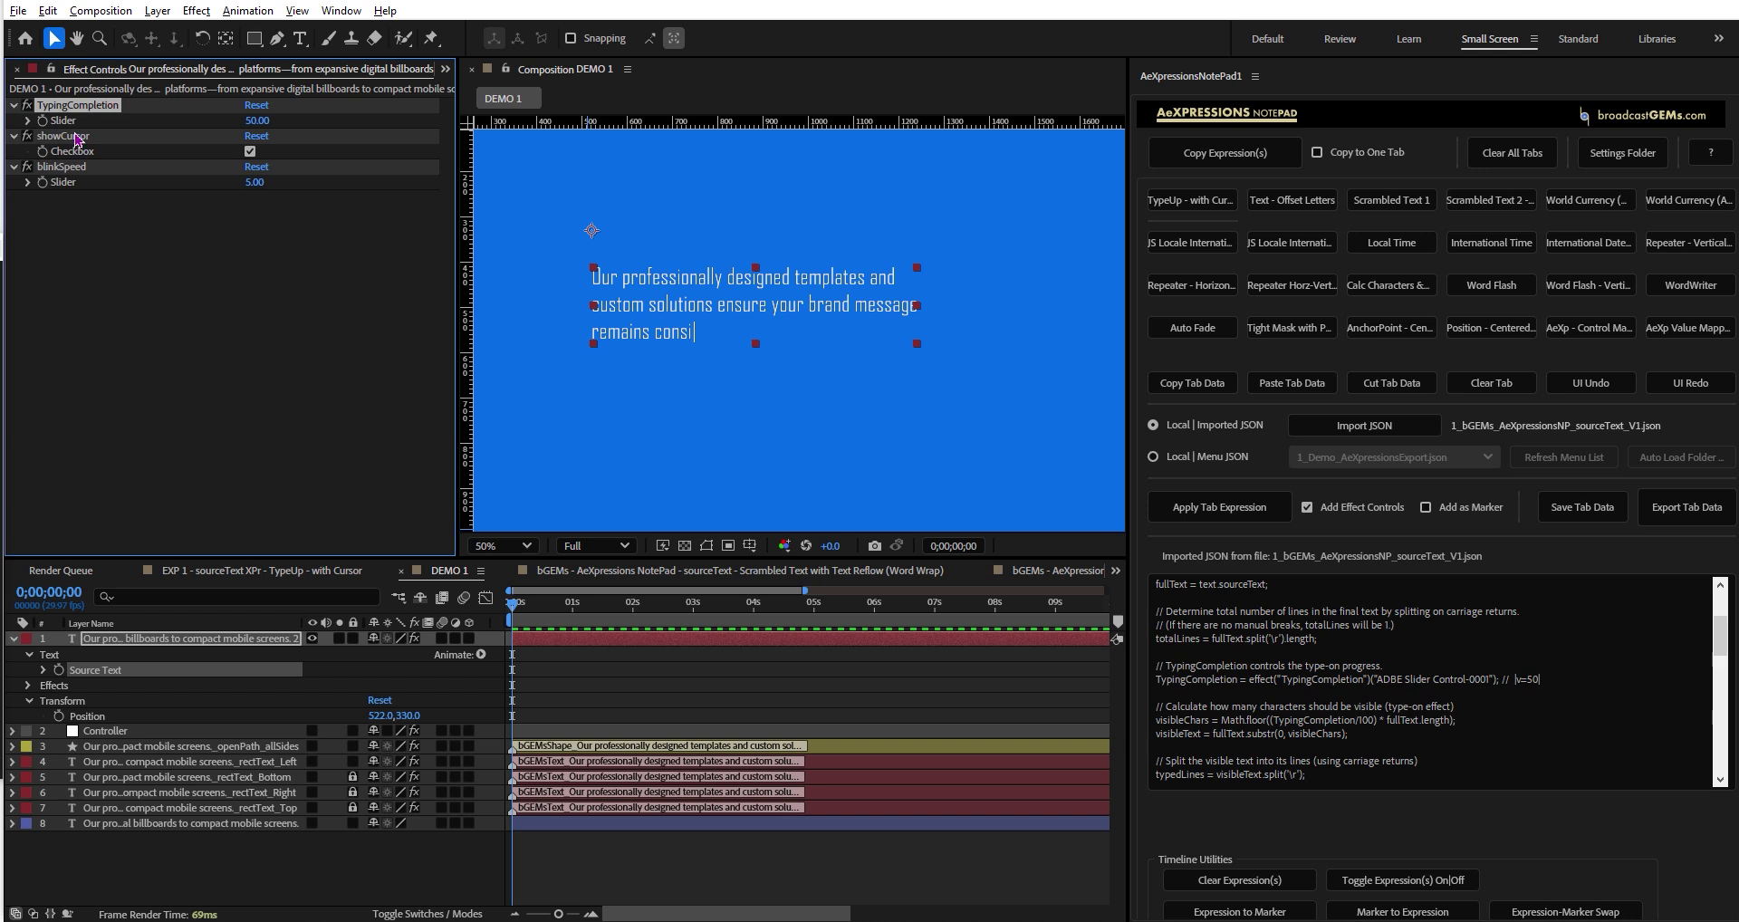
{"action": "left_click", "coordinate": [255, 122]}
{"action": "type", "text": "0"}
{"action": "key", "text": "Return"}
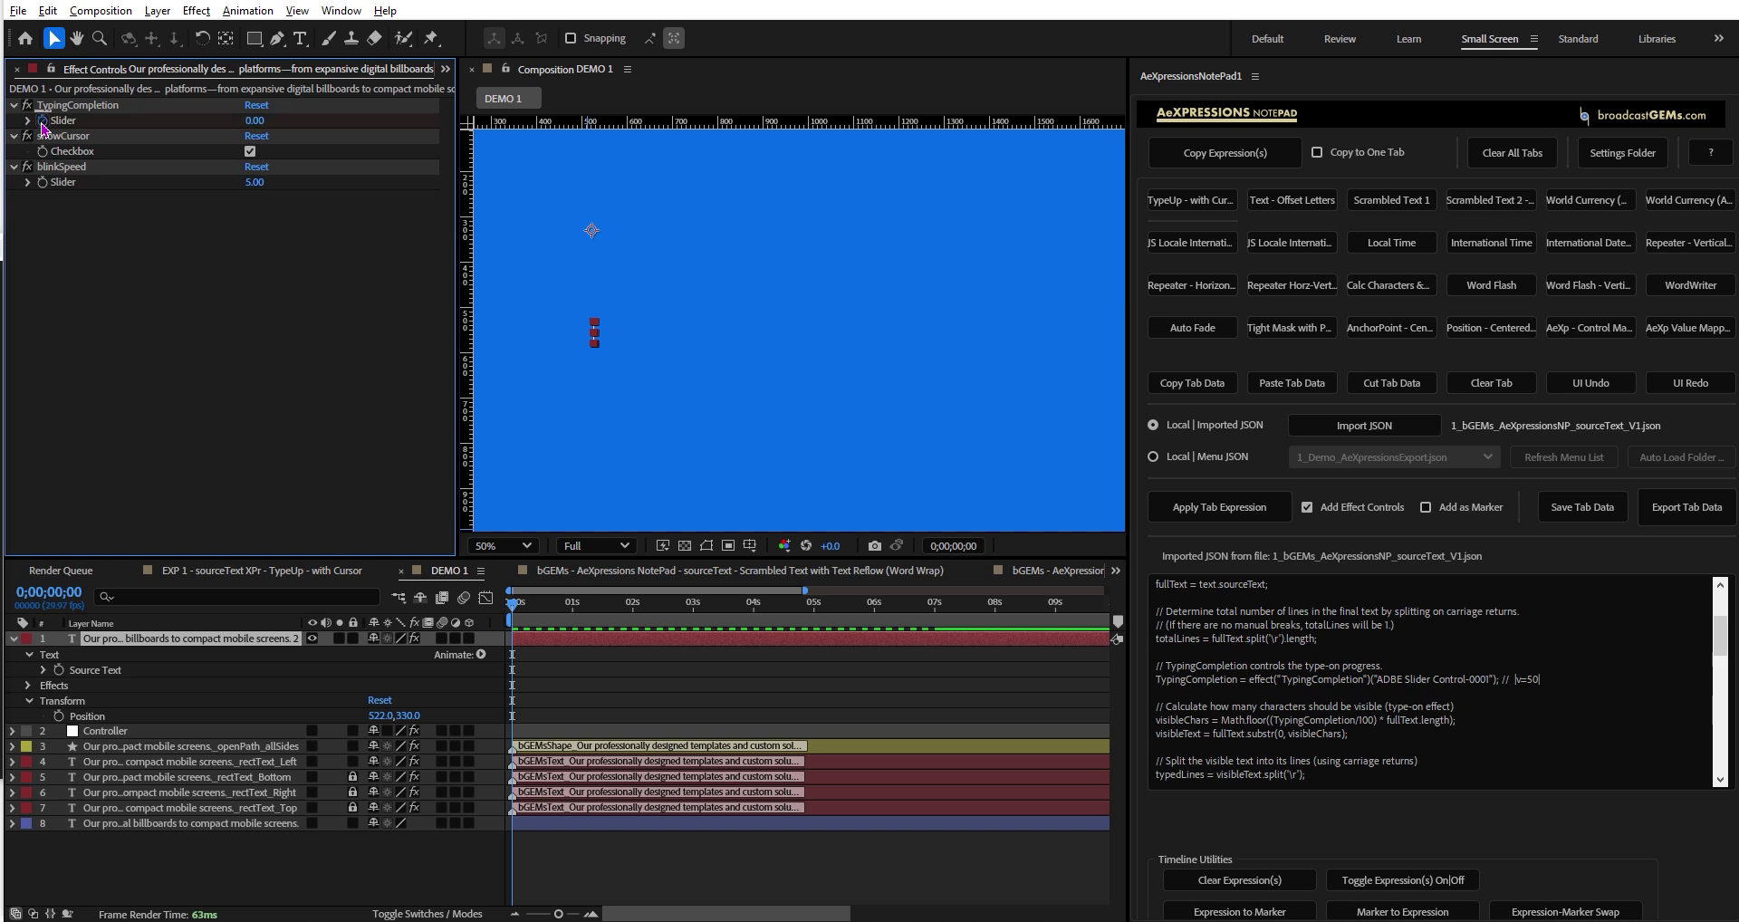
{"action": "left_click", "coordinate": [41, 122]}
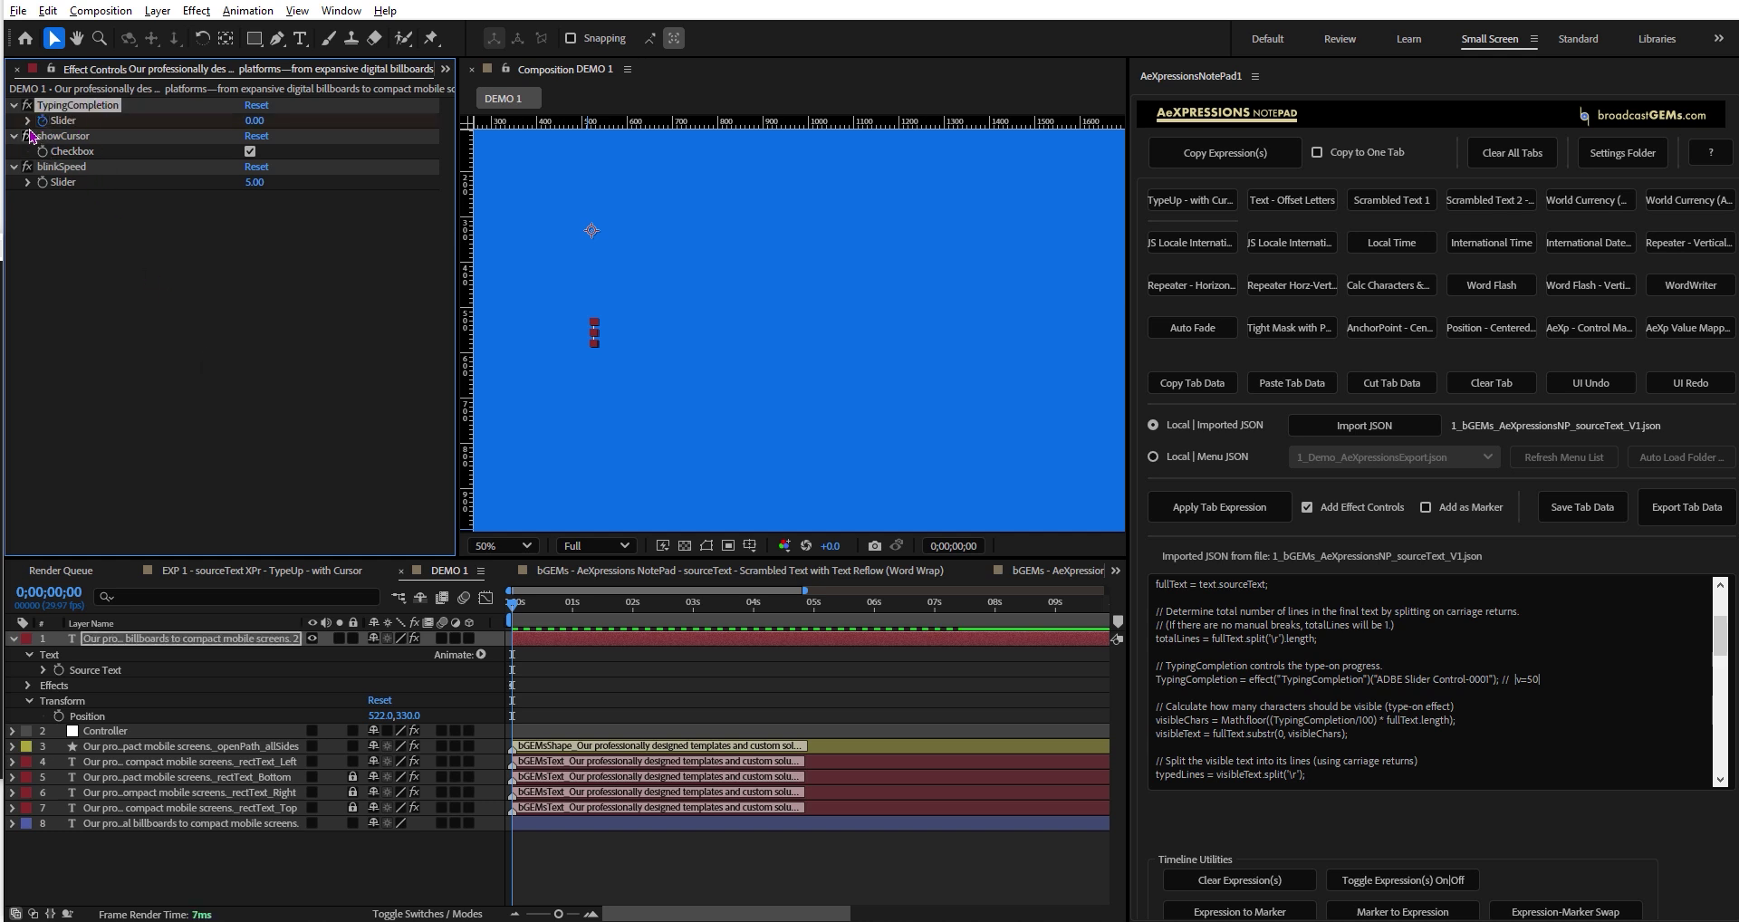
Keyframe the TypingCompletion slider at 100 at 0;00;02;01
{"action": "left_click", "coordinate": [637, 607]}
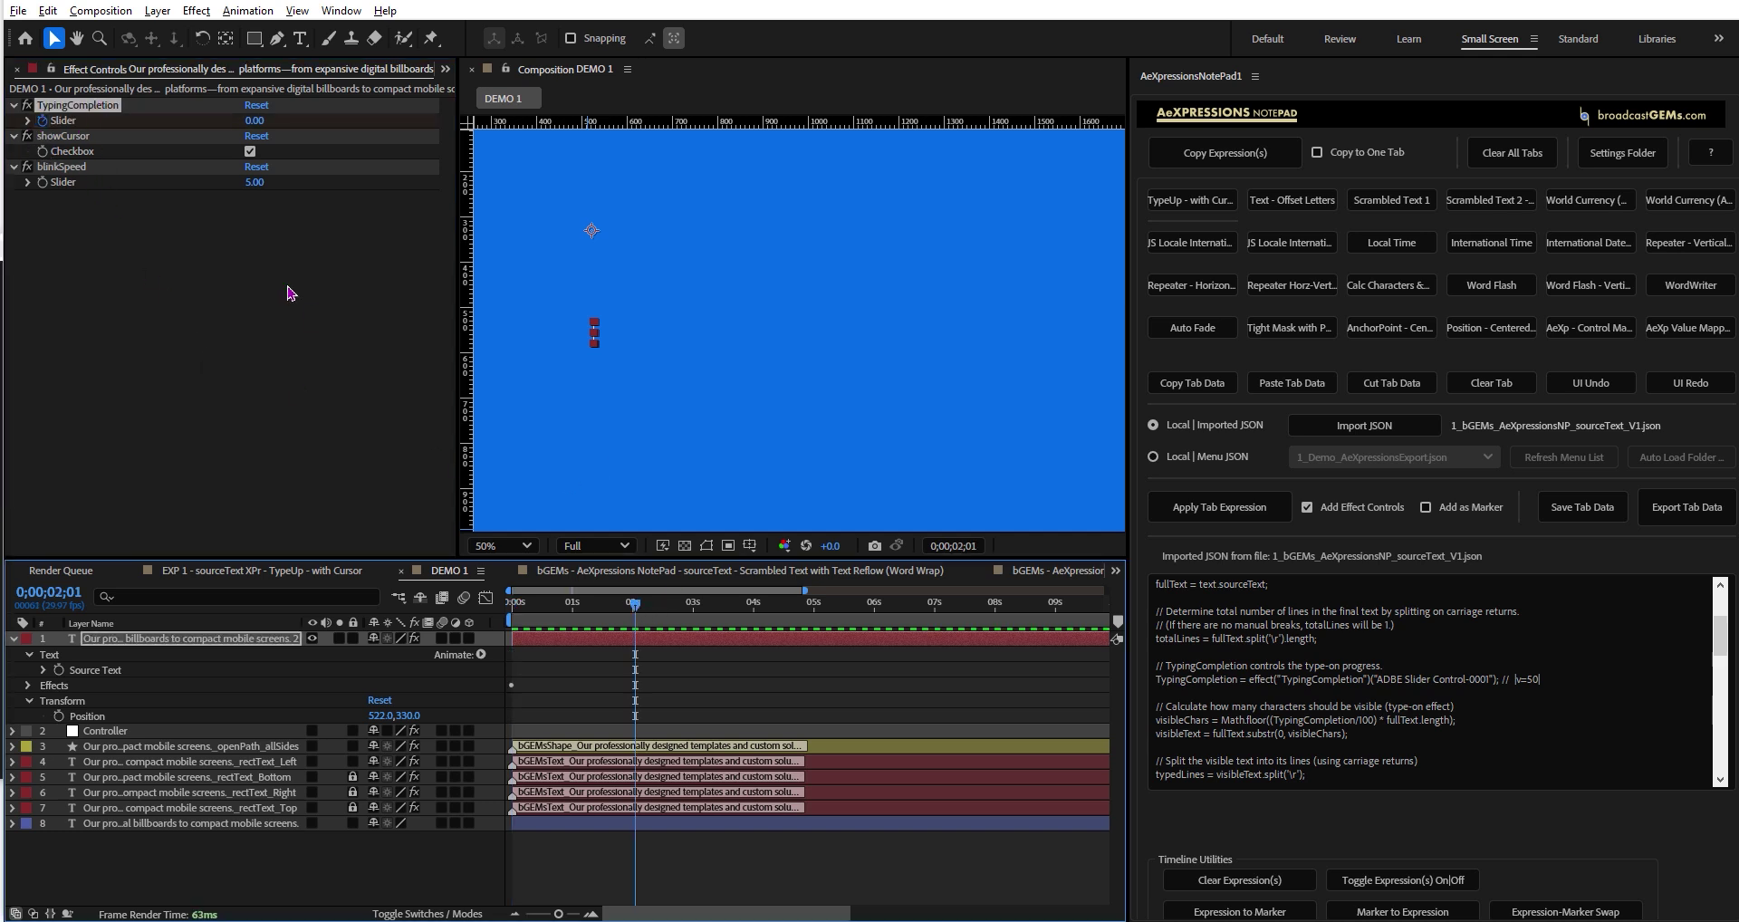
{"action": "left_click", "coordinate": [257, 122]}
{"action": "type", "text": "100"}
{"action": "key", "text": "Return"}
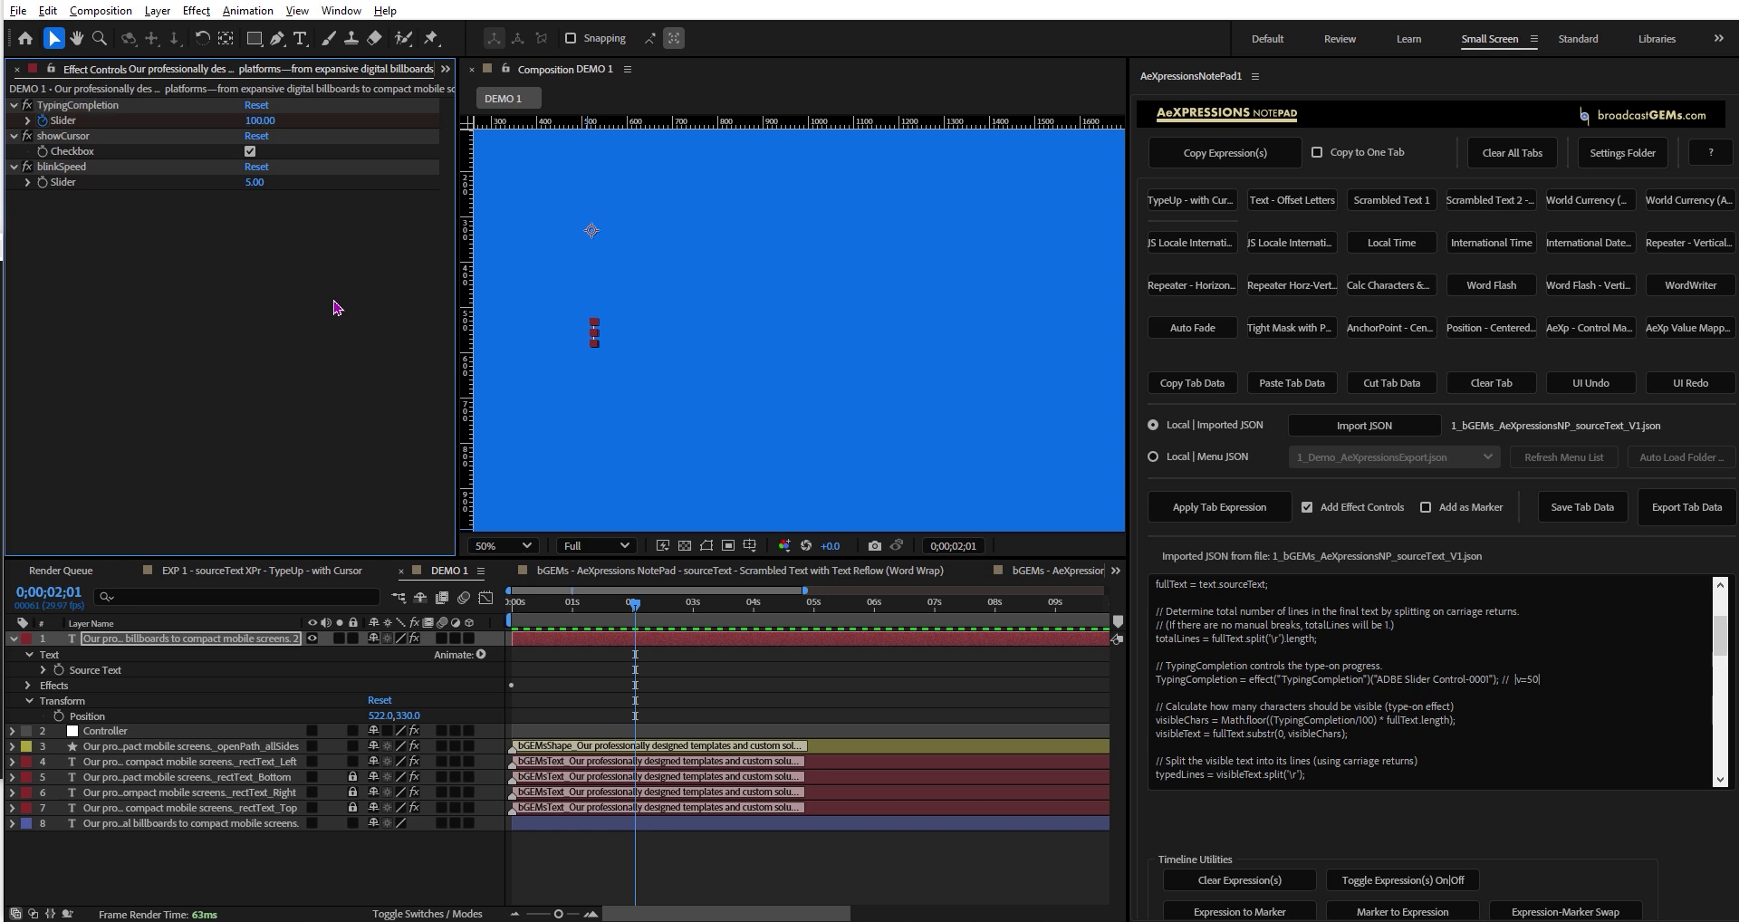
End the work area at about 0;00;03;23 and preview the type-on animation
{"action": "left_click_drag", "start_coordinate": [641, 609], "coordinate": [739, 607]}
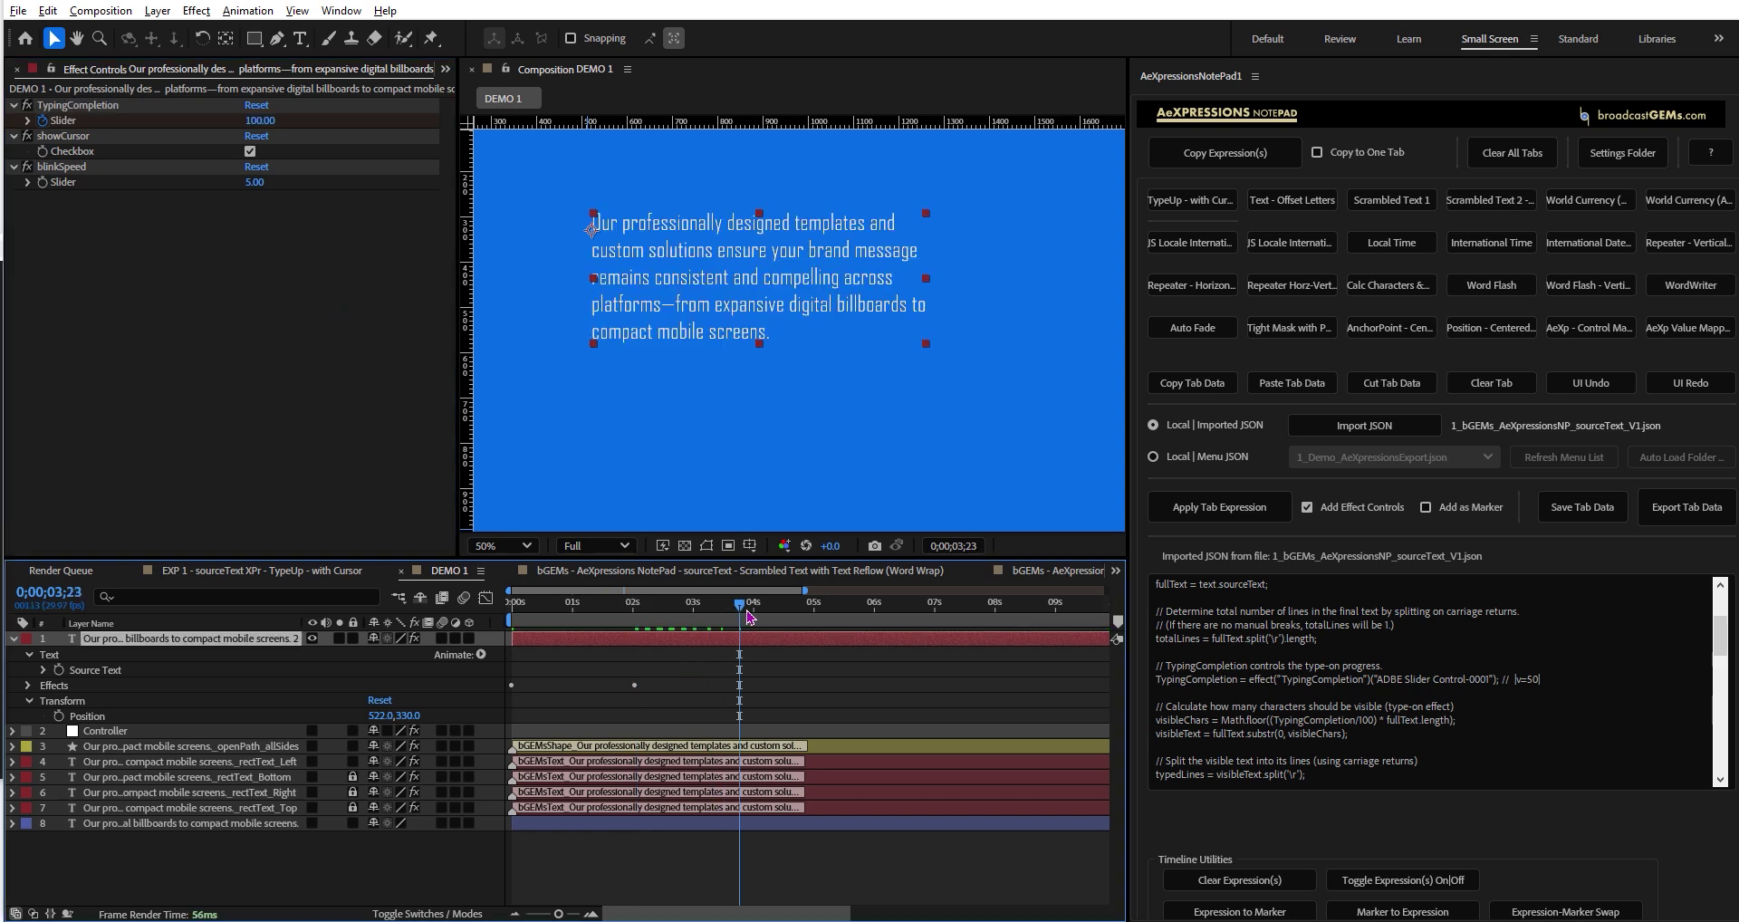
{"action": "key", "text": "space"}
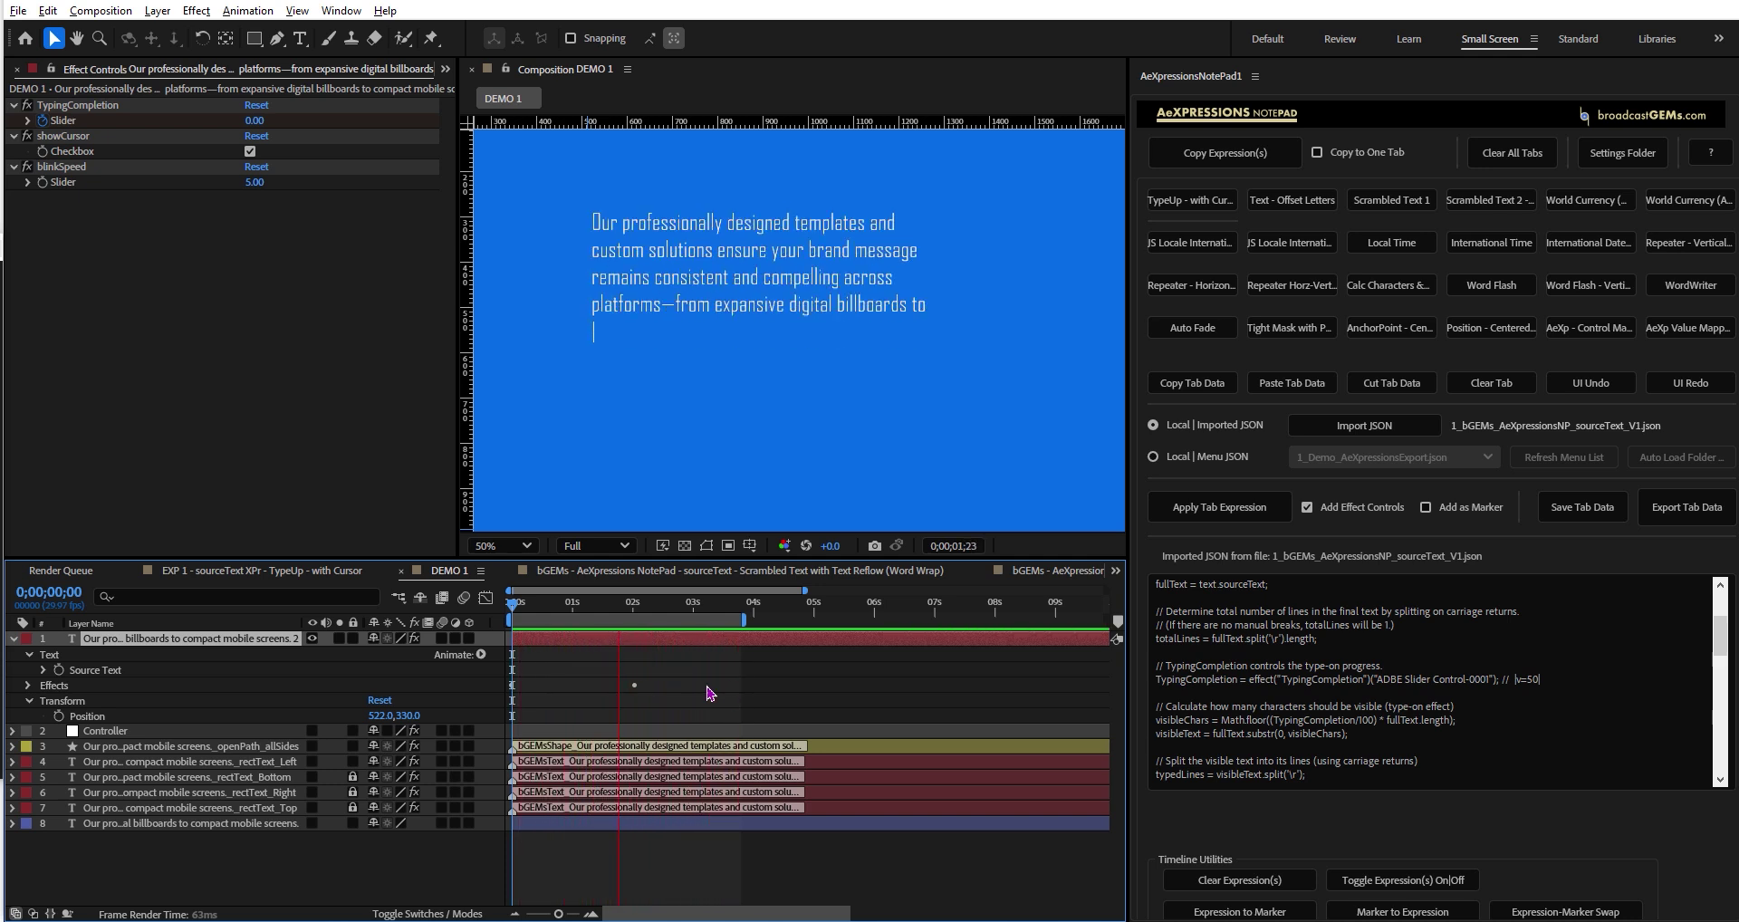
{"action": "key", "text": "space"}
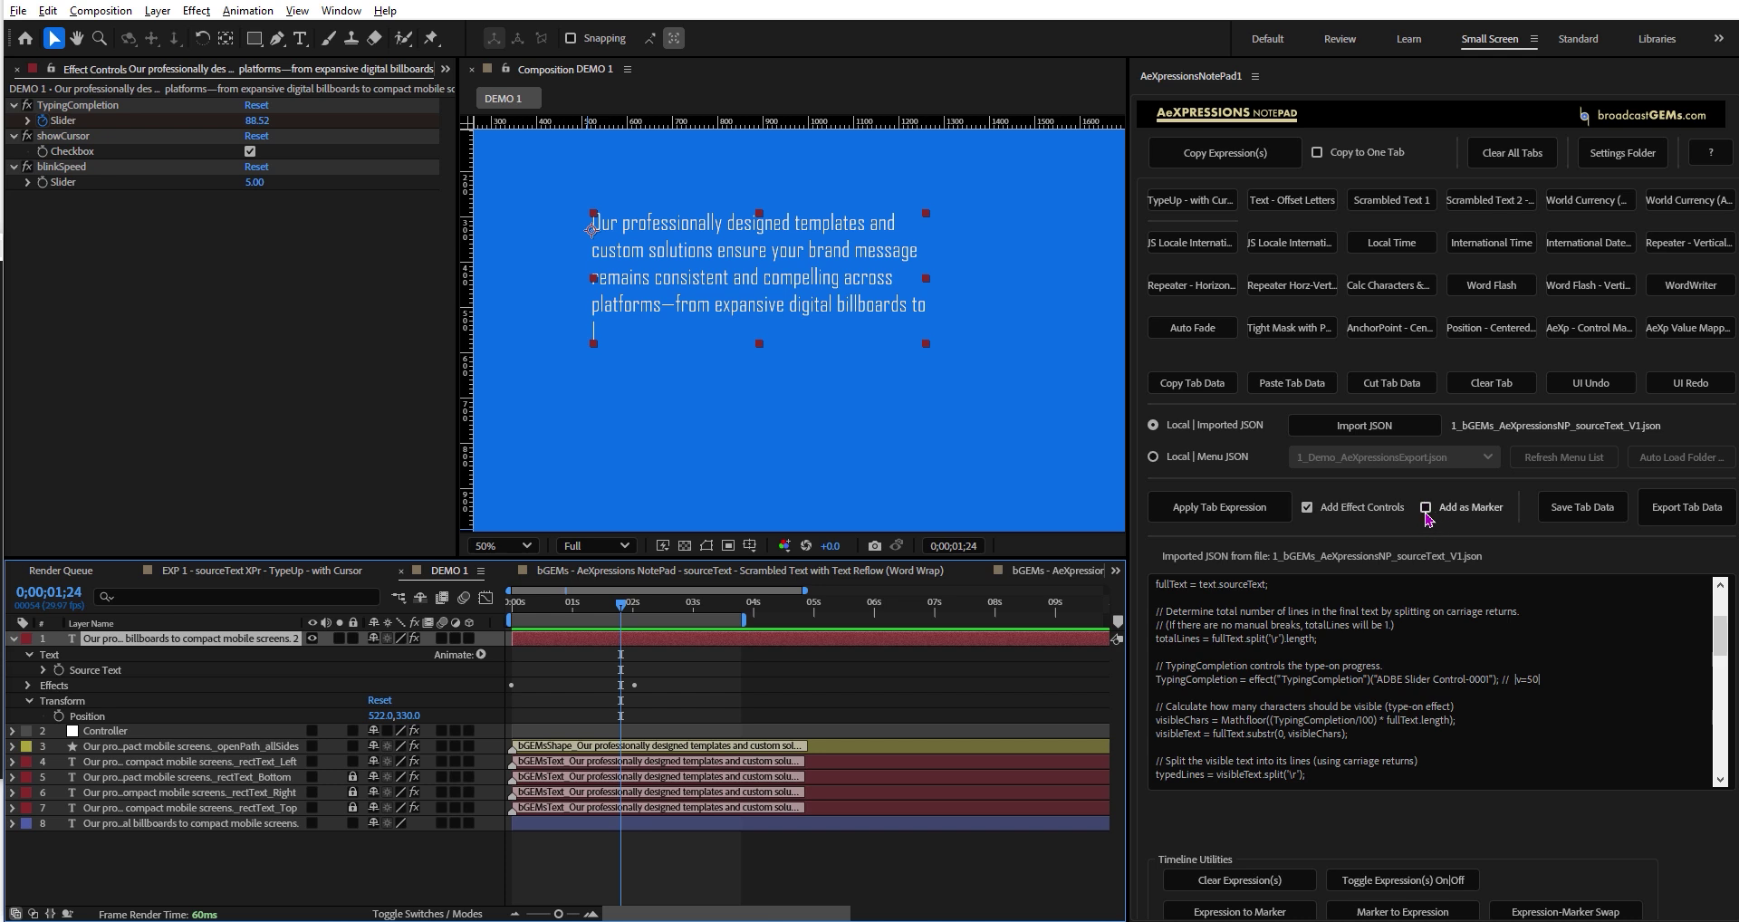
{"action": "left_click", "coordinate": [591, 605]}
{"action": "left_click", "coordinate": [443, 688]}
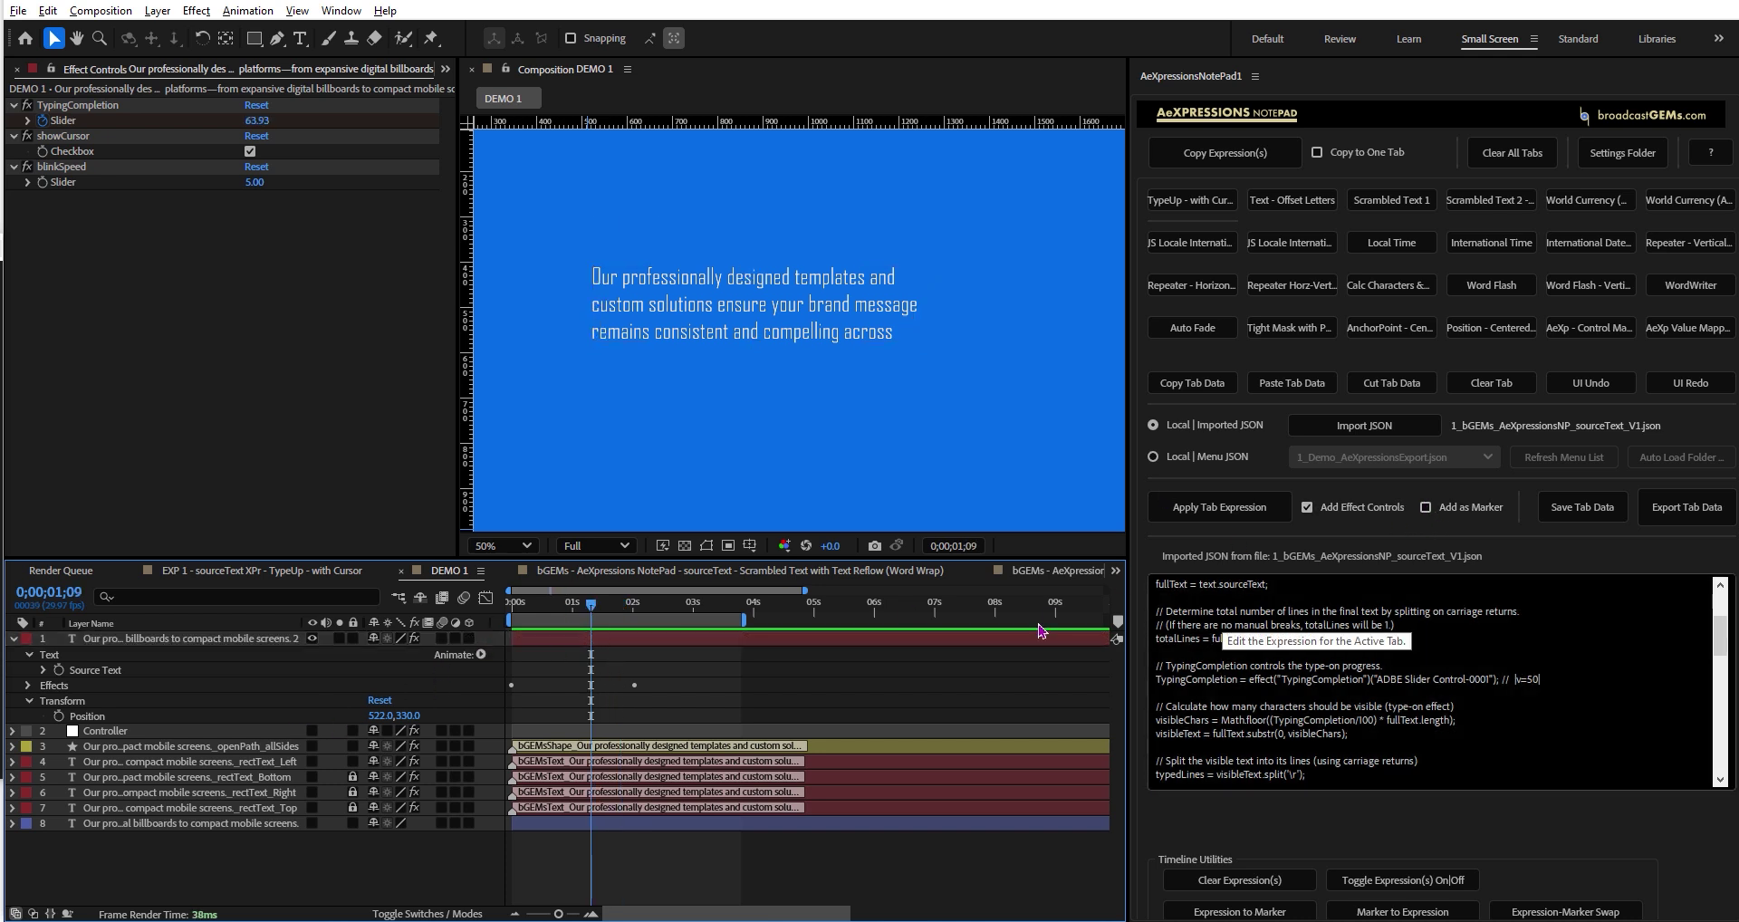
Add the TypeUp expression as a marker on the top text layer at 0;00;02;00
{"action": "left_click", "coordinate": [100, 671]}
{"action": "left_click", "coordinate": [100, 671]}
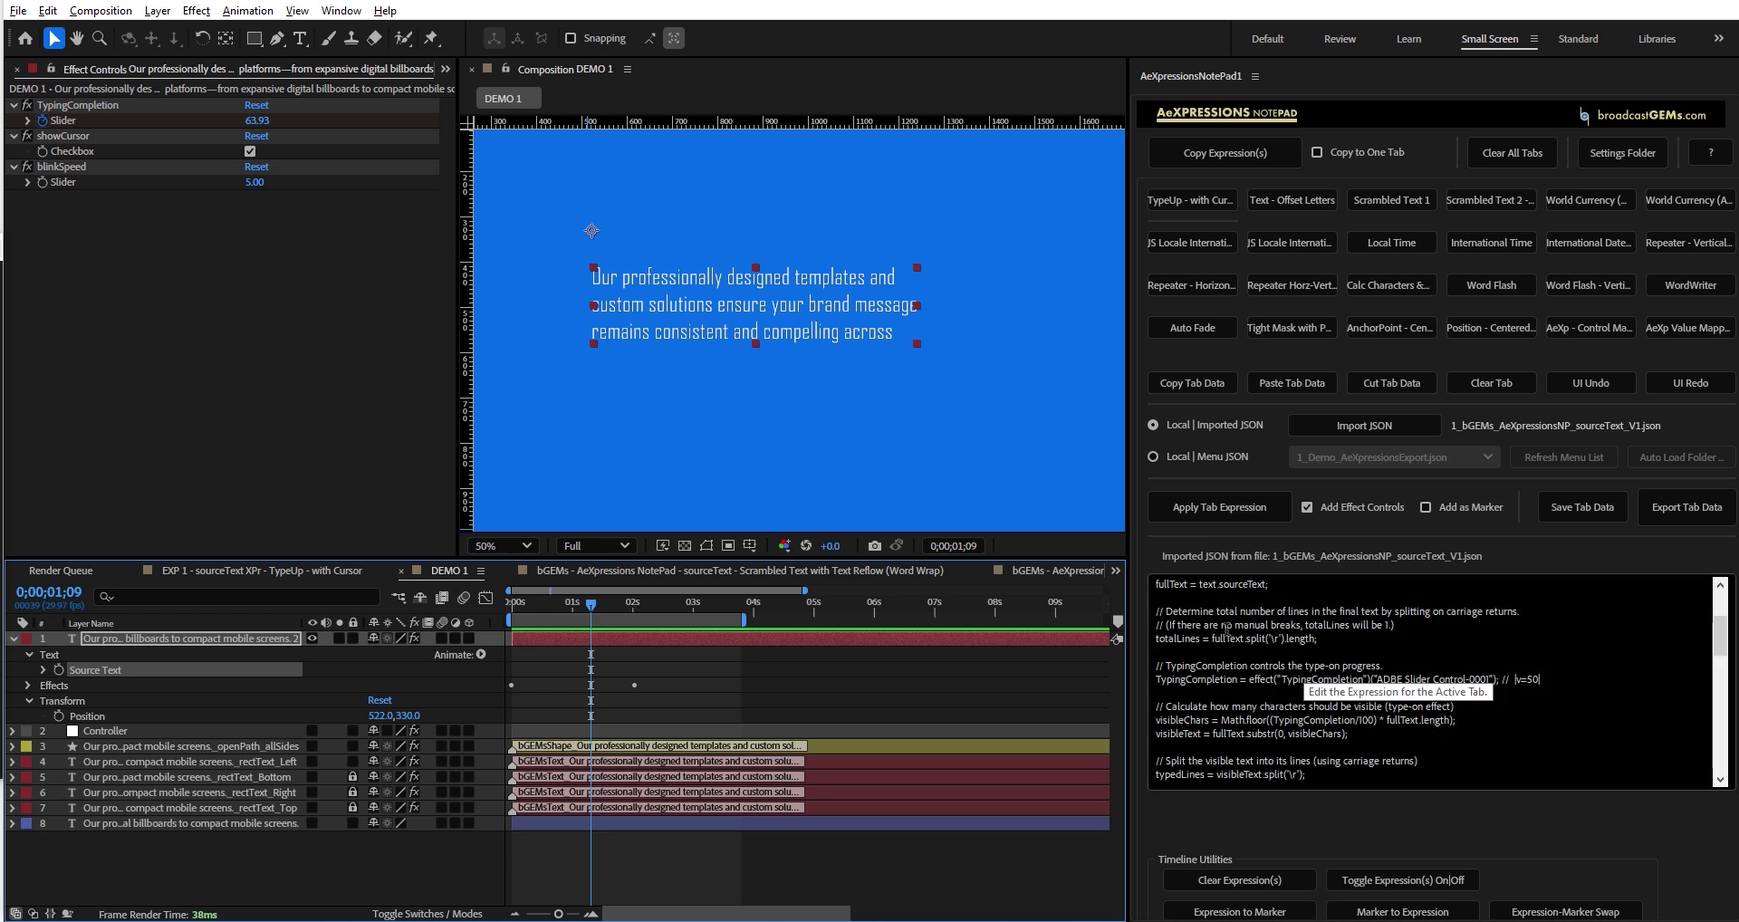
{"action": "left_click", "coordinate": [593, 645]}
{"action": "left_click_drag", "start_coordinate": [593, 607], "coordinate": [639, 630]}
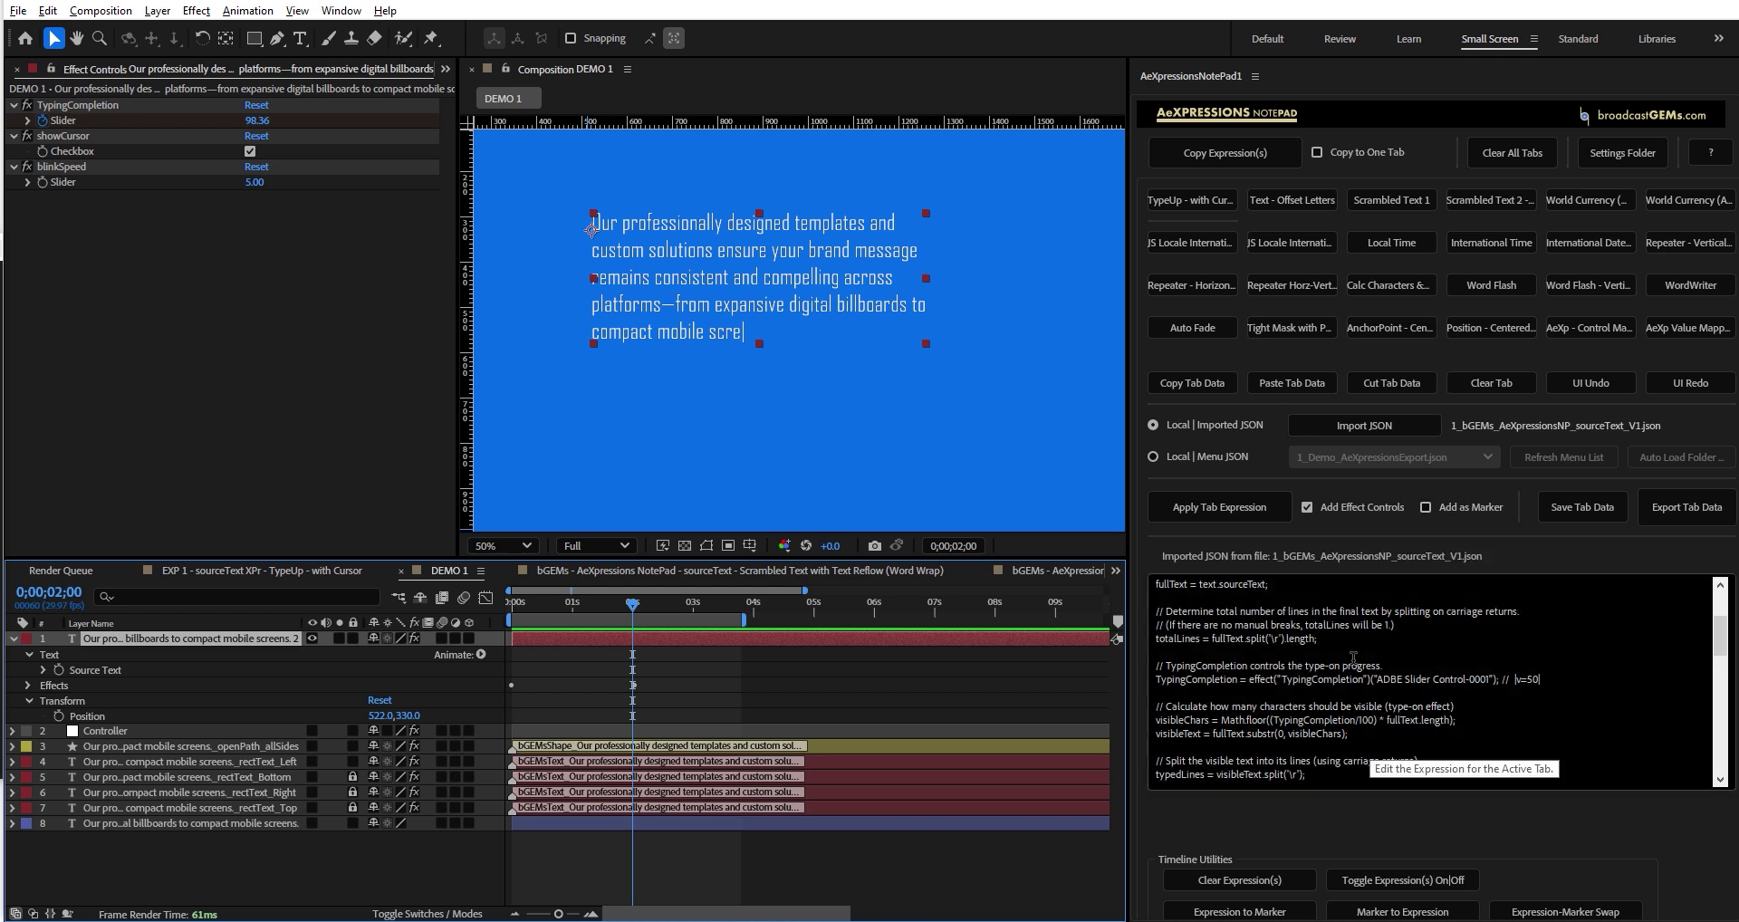
{"action": "left_click", "coordinate": [1198, 513]}
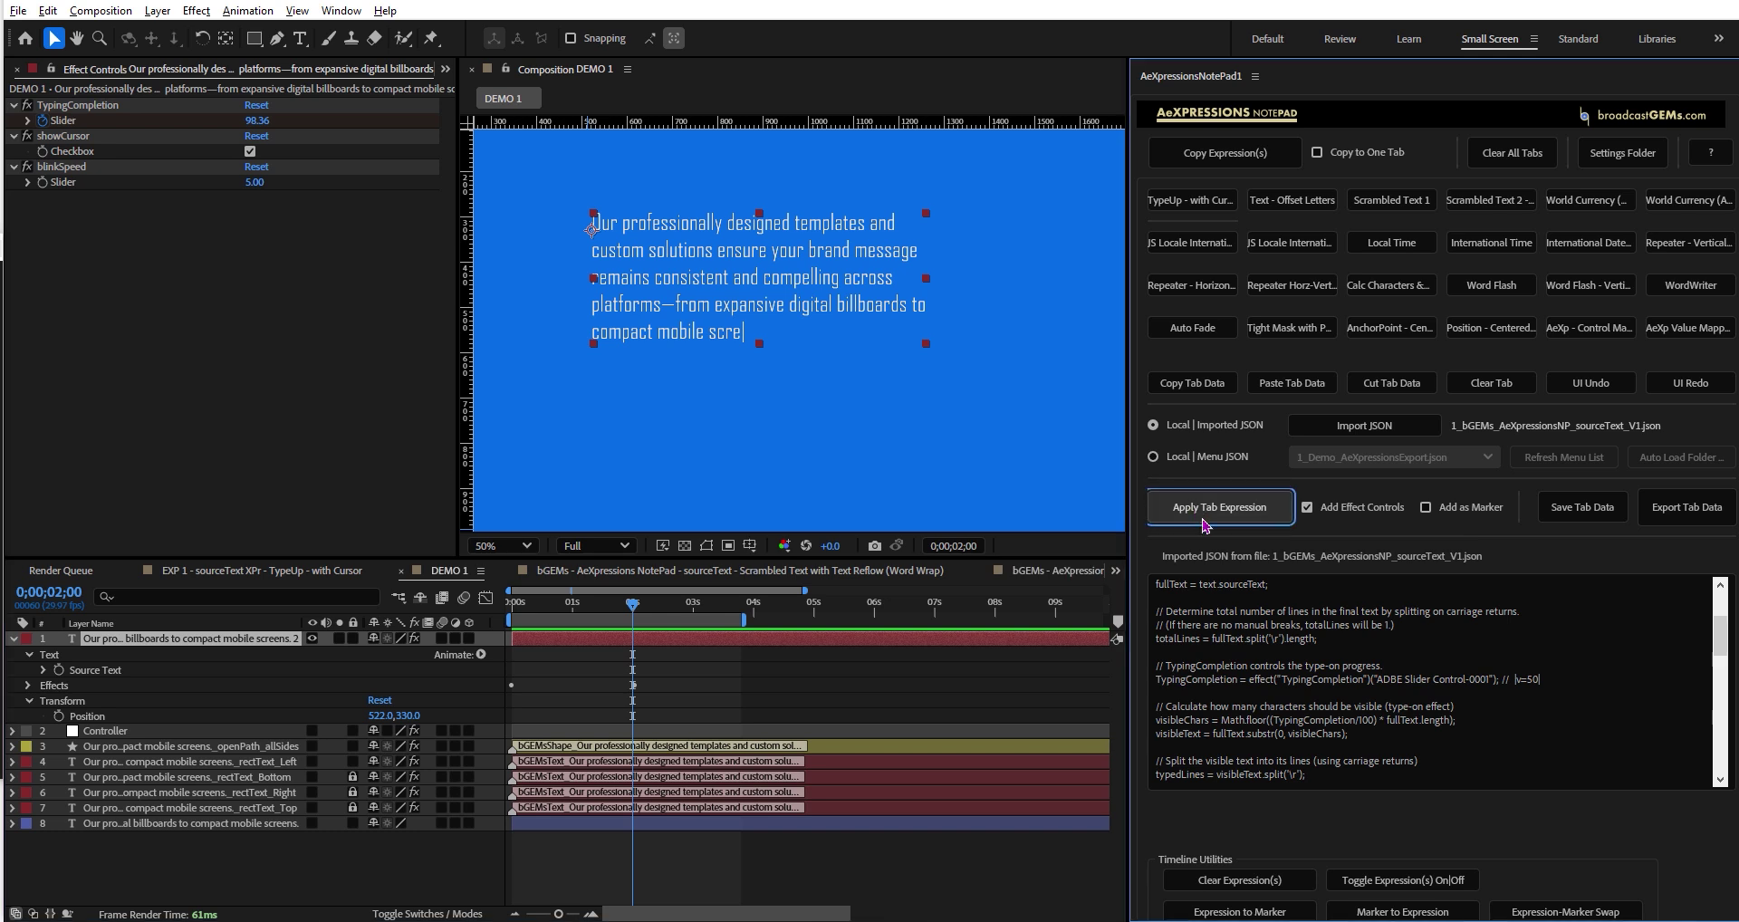
{"action": "left_click", "coordinate": [1425, 508]}
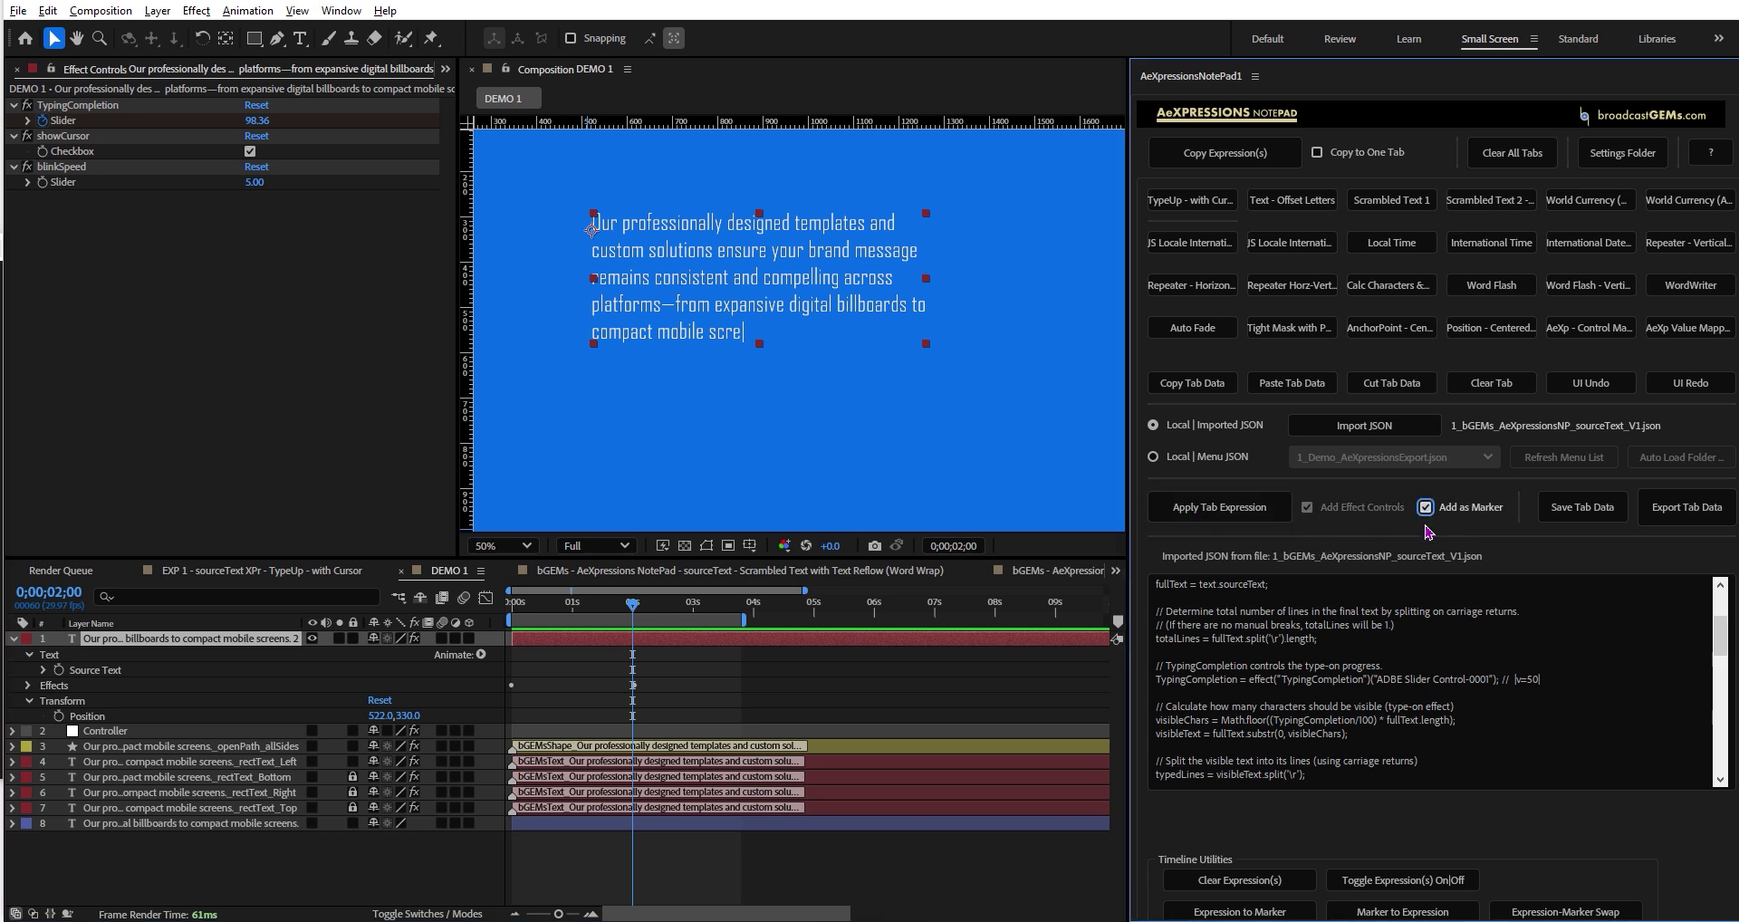
{"action": "left_click", "coordinate": [1217, 513]}
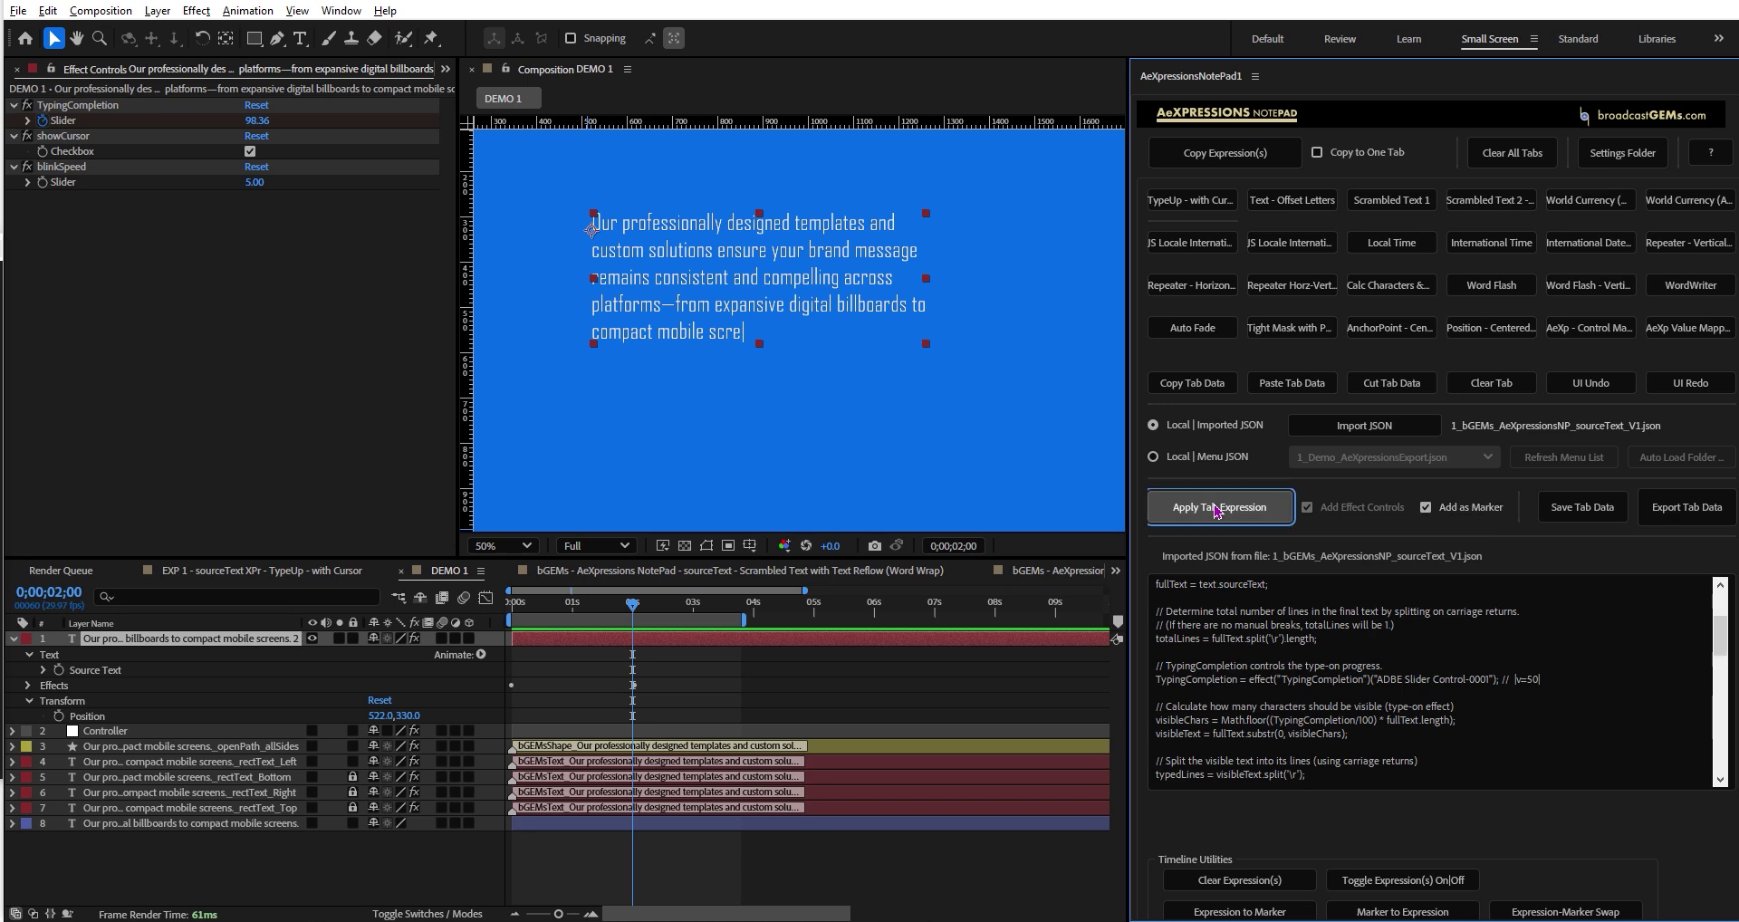
{"action": "left_click", "coordinate": [1217, 512]}
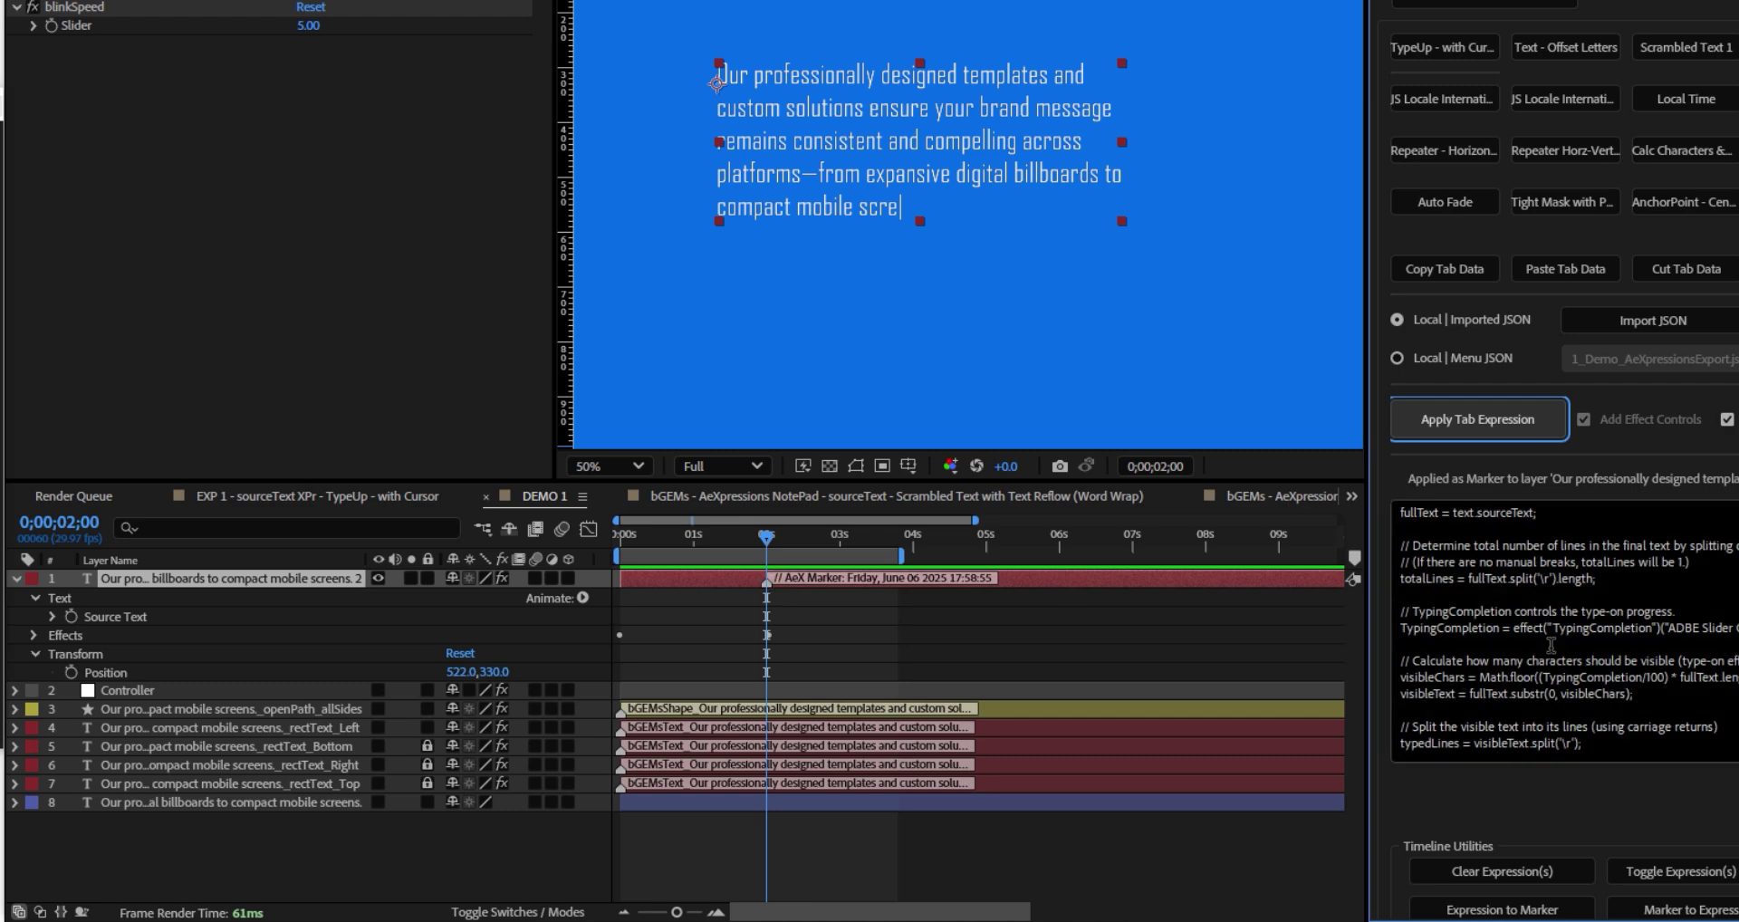
Examine the TypeUp expression in the NotePad, highlighting the TypingCompletion line's effect reference and its |v=50| comment
{"action": "left_click", "coordinate": [1567, 654]}
{"action": "scroll", "coordinate": [1431, 651], "scroll_direction": "down", "scroll_amount": 2}
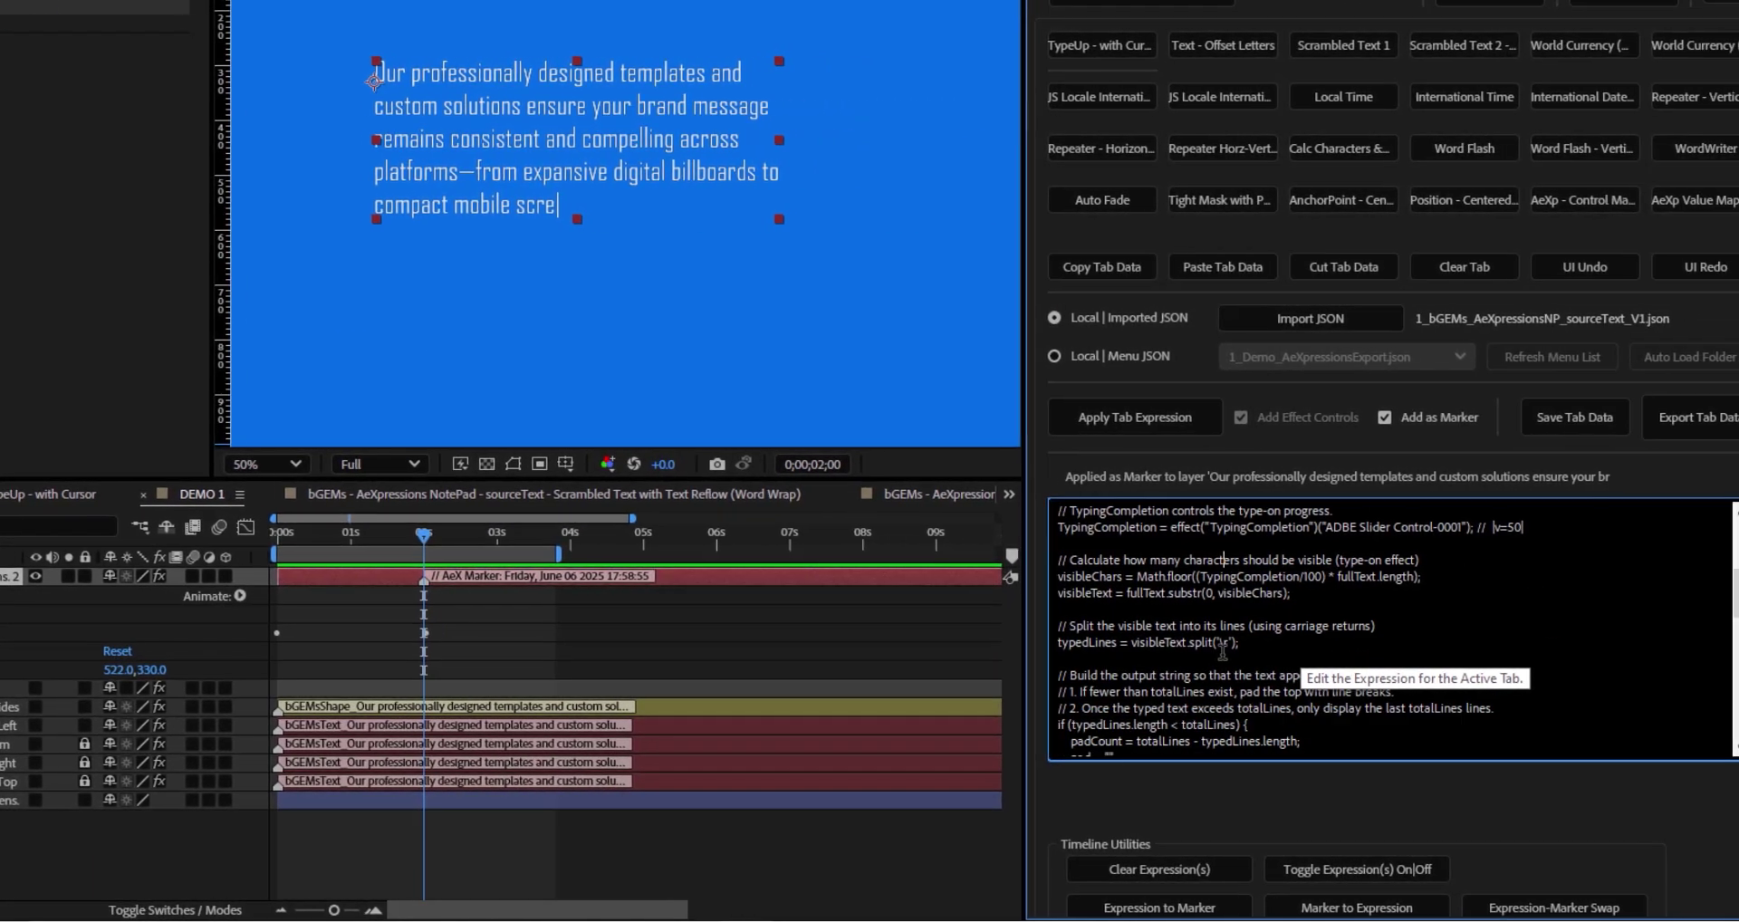
{"action": "scroll", "coordinate": [1431, 651], "scroll_direction": "up", "scroll_amount": 2}
{"action": "scroll", "coordinate": [1169, 650], "scroll_direction": "down", "scroll_amount": 4}
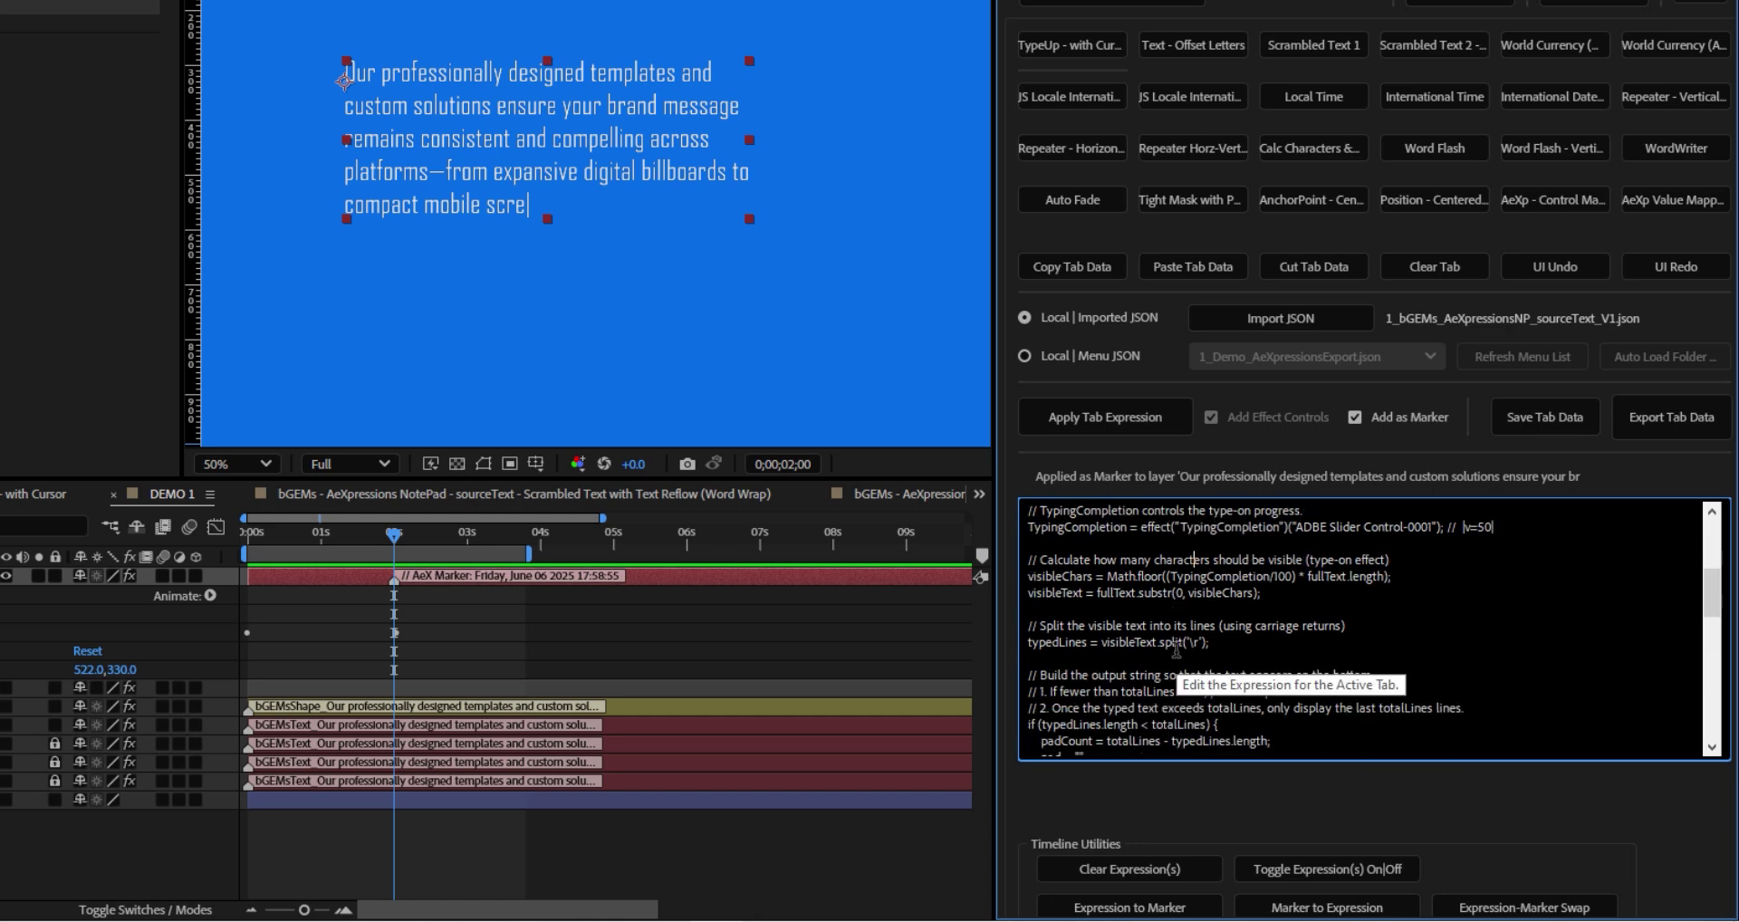
{"action": "scroll", "coordinate": [1159, 652], "scroll_direction": "up", "scroll_amount": 4}
{"action": "scroll", "coordinate": [1159, 652], "scroll_direction": "up", "scroll_amount": 2}
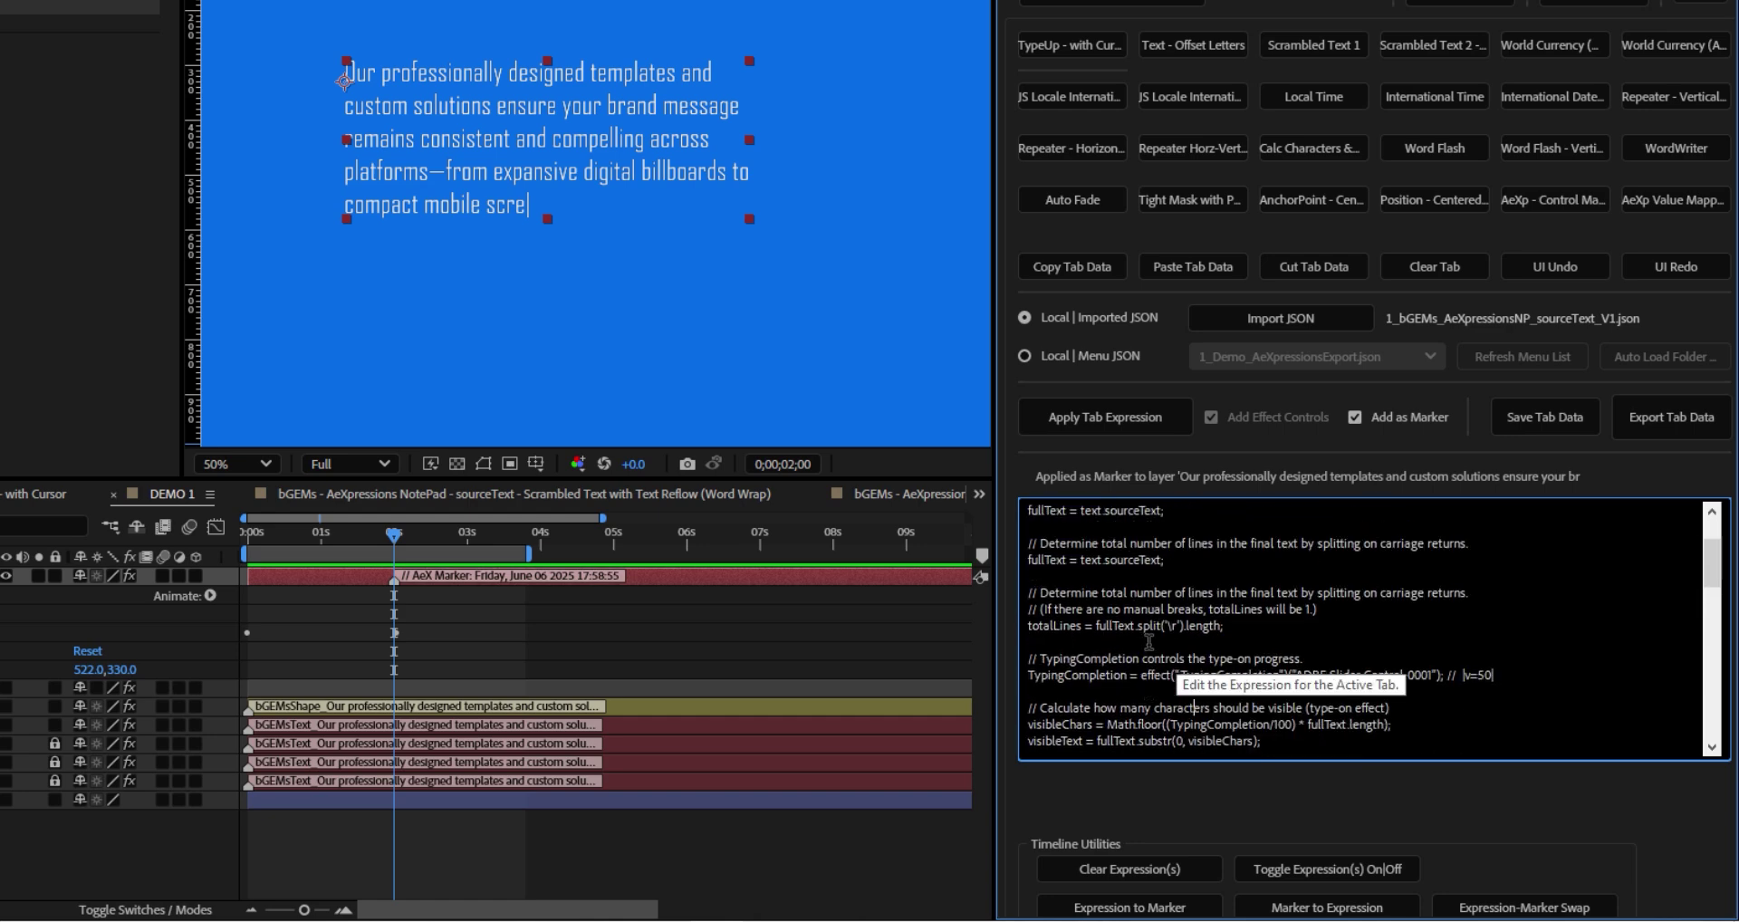
{"action": "left_click_drag", "start_coordinate": [1493, 675], "coordinate": [1144, 666]}
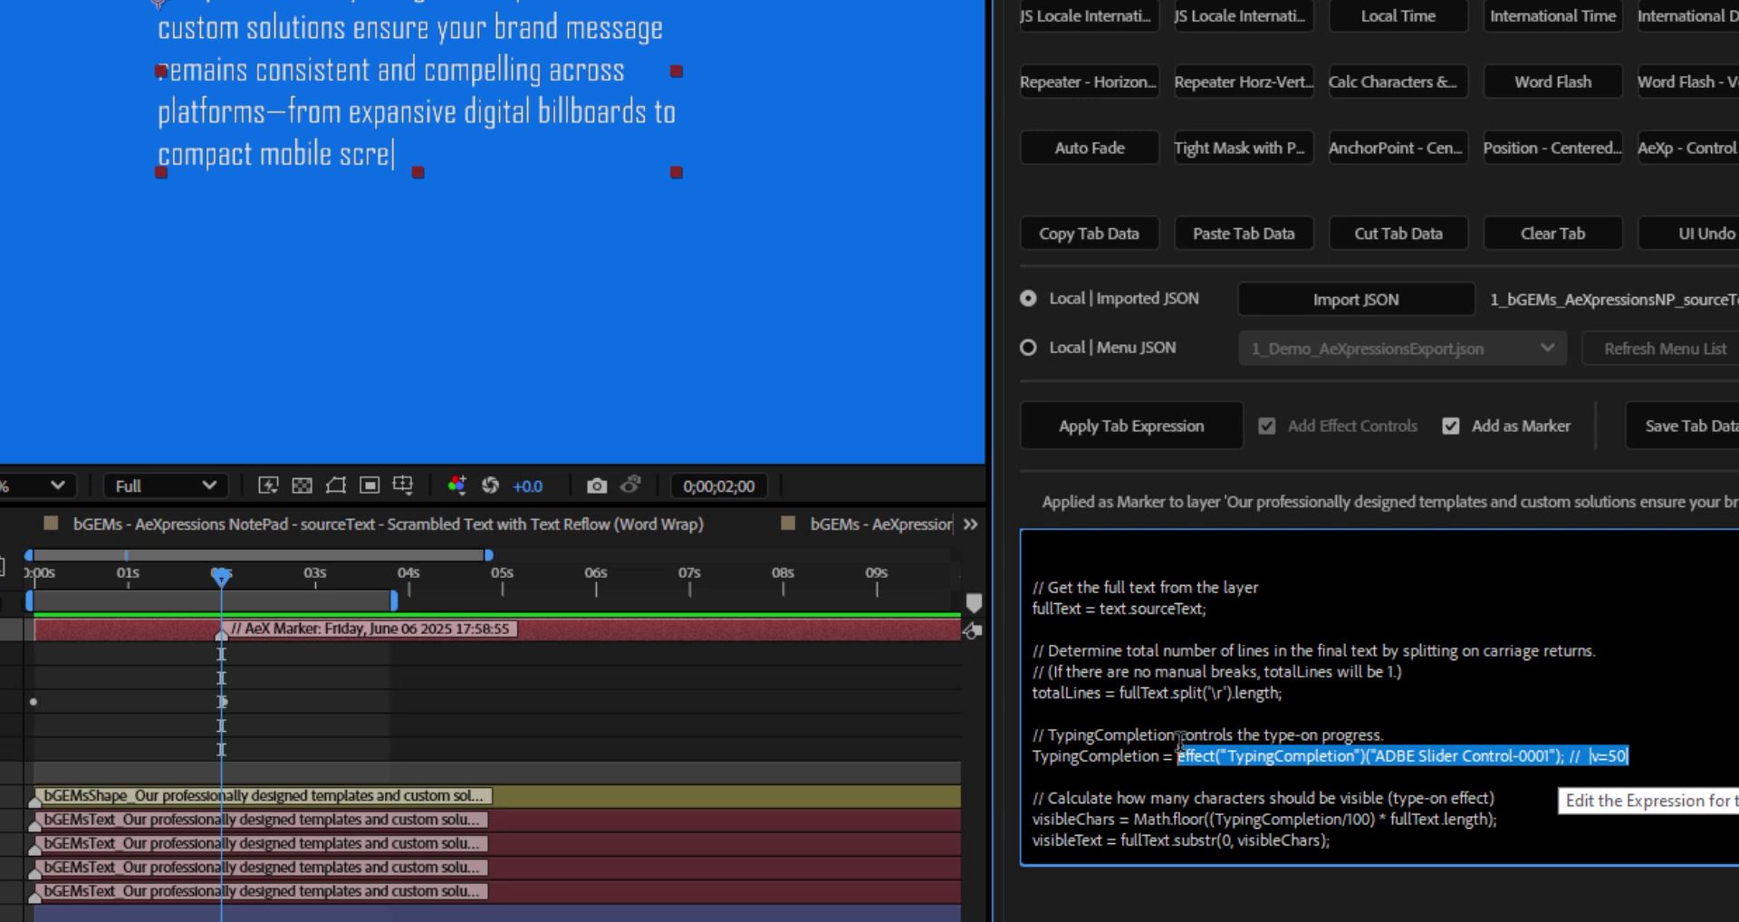
{"action": "left_click", "coordinate": [1182, 750]}
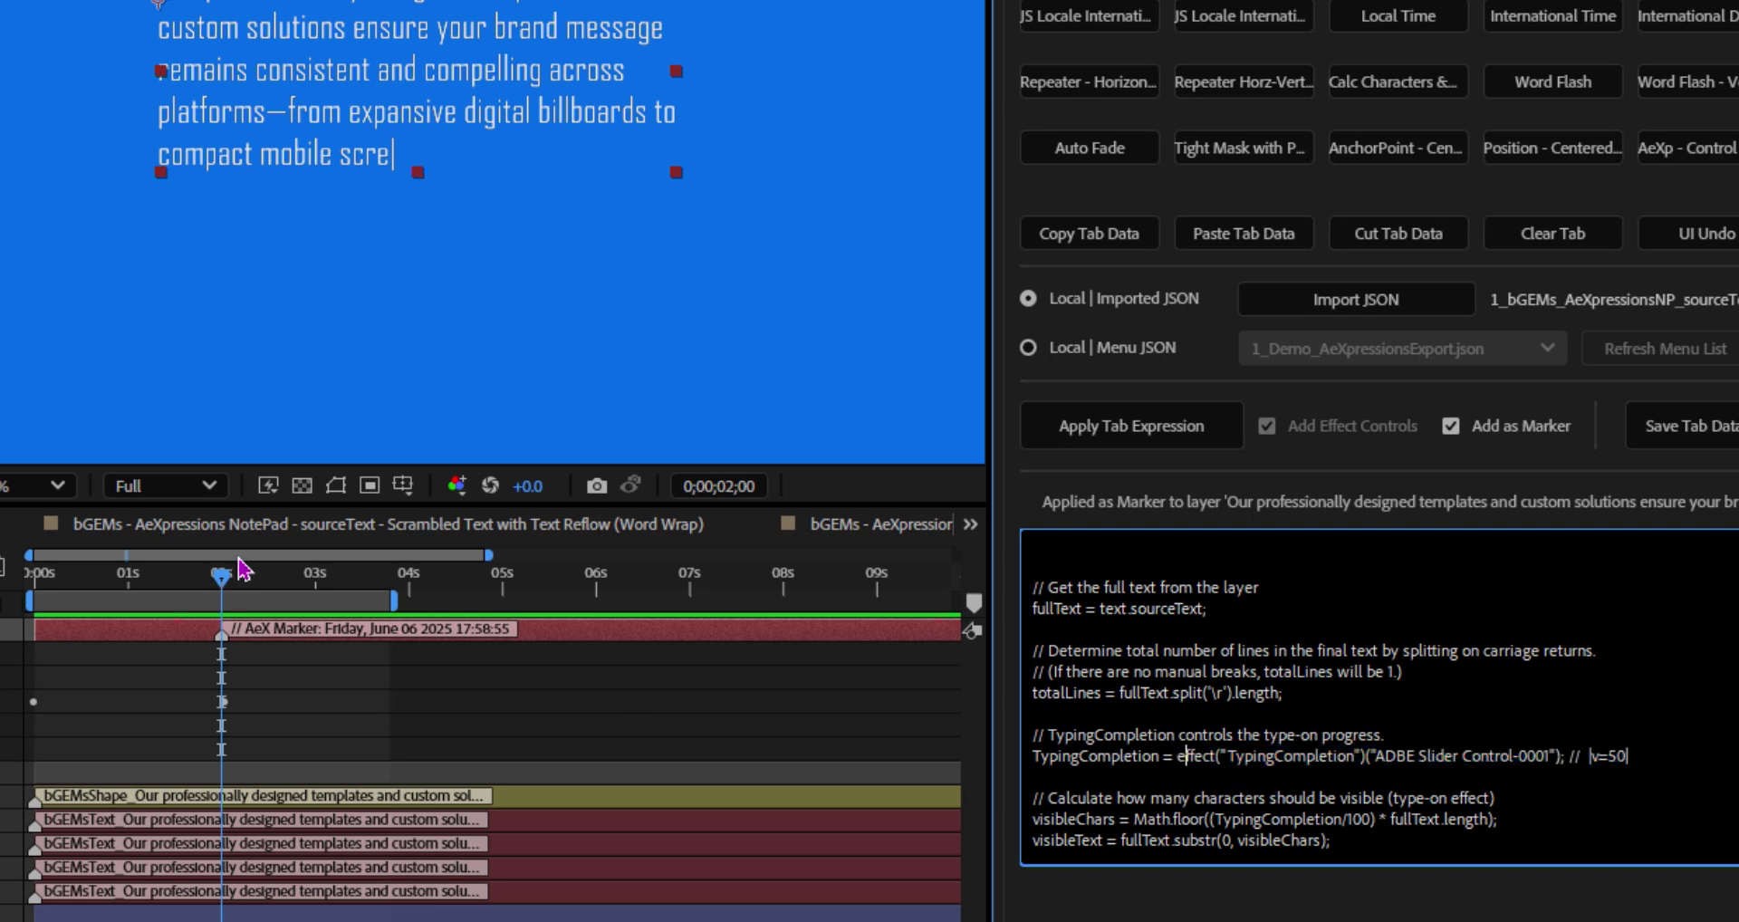
Enlarge the timeline area and reveal the top layer's Source Text expression
{"action": "left_click_drag", "start_coordinate": [276, 503], "coordinate": [276, 438]}
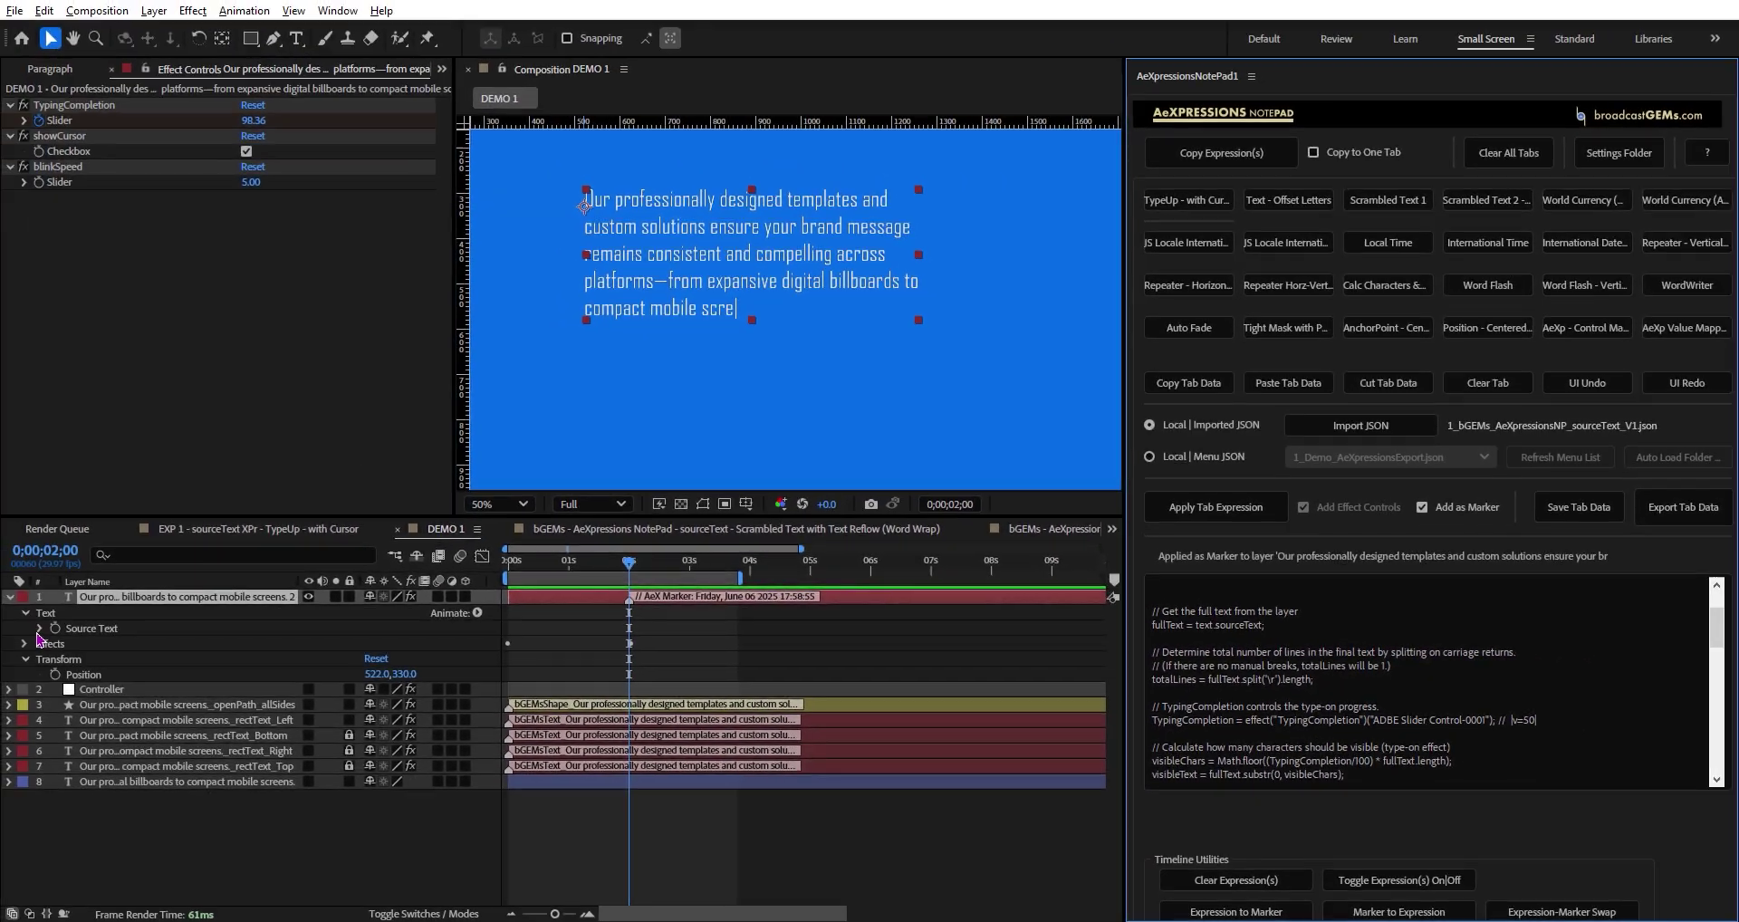
{"action": "left_click", "coordinate": [41, 628]}
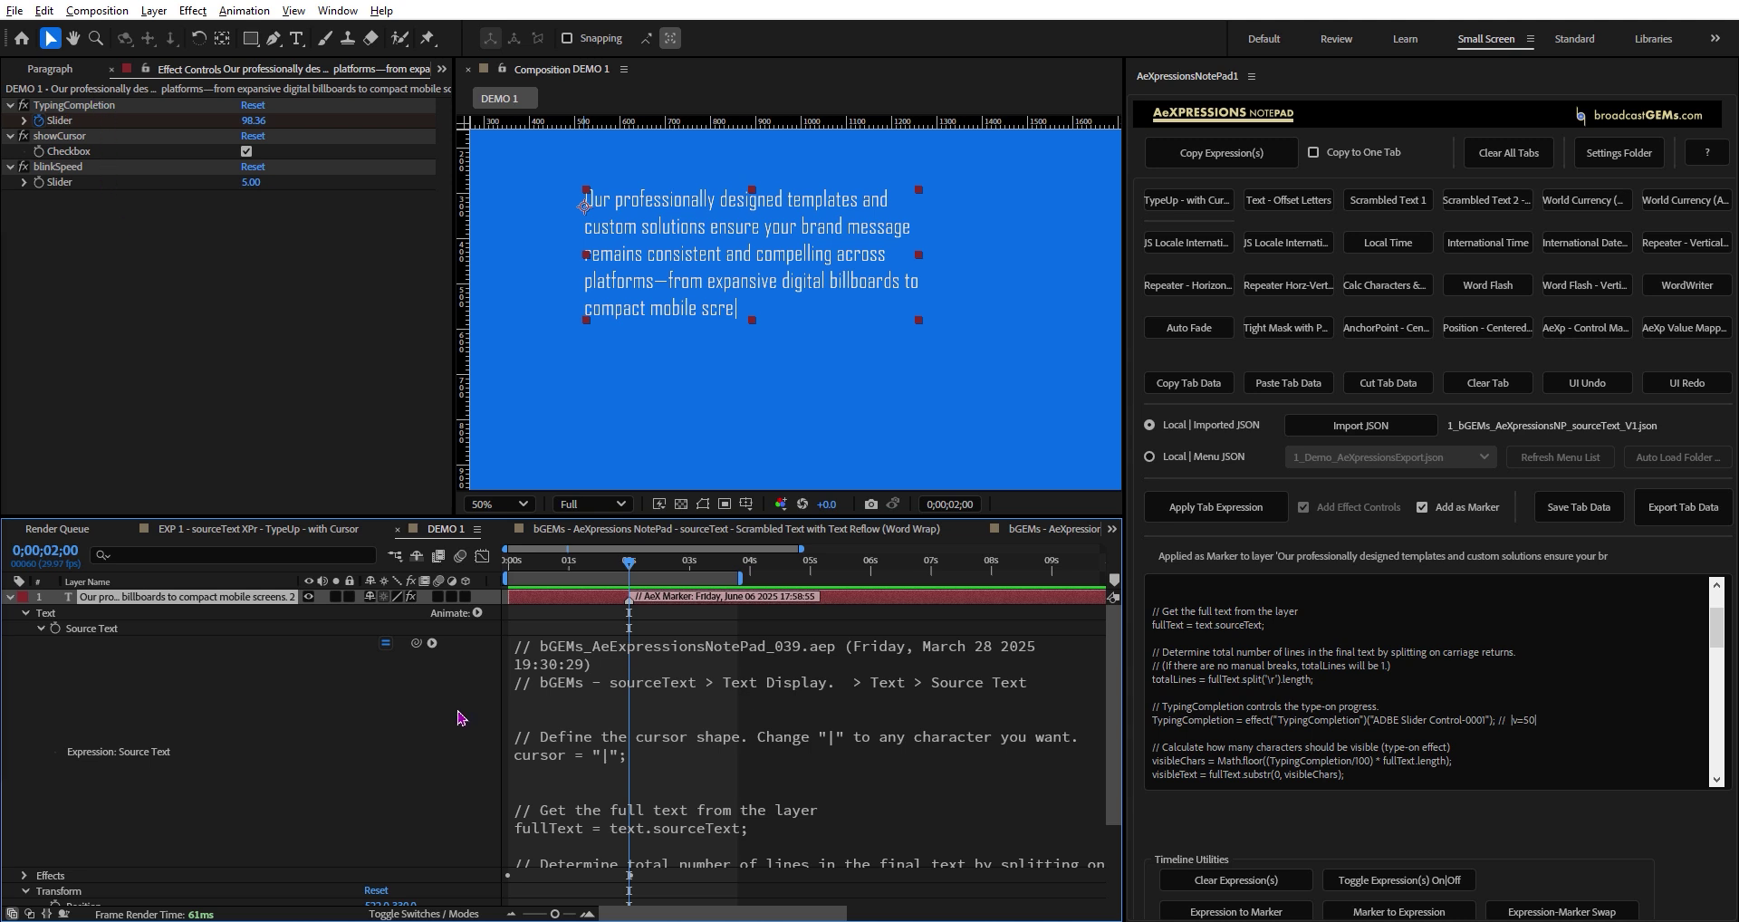
Clear the top text layer's Source Text expression with the NotePad utility, then undo the removal and reveal the expression again
{"action": "left_click", "coordinate": [293, 696]}
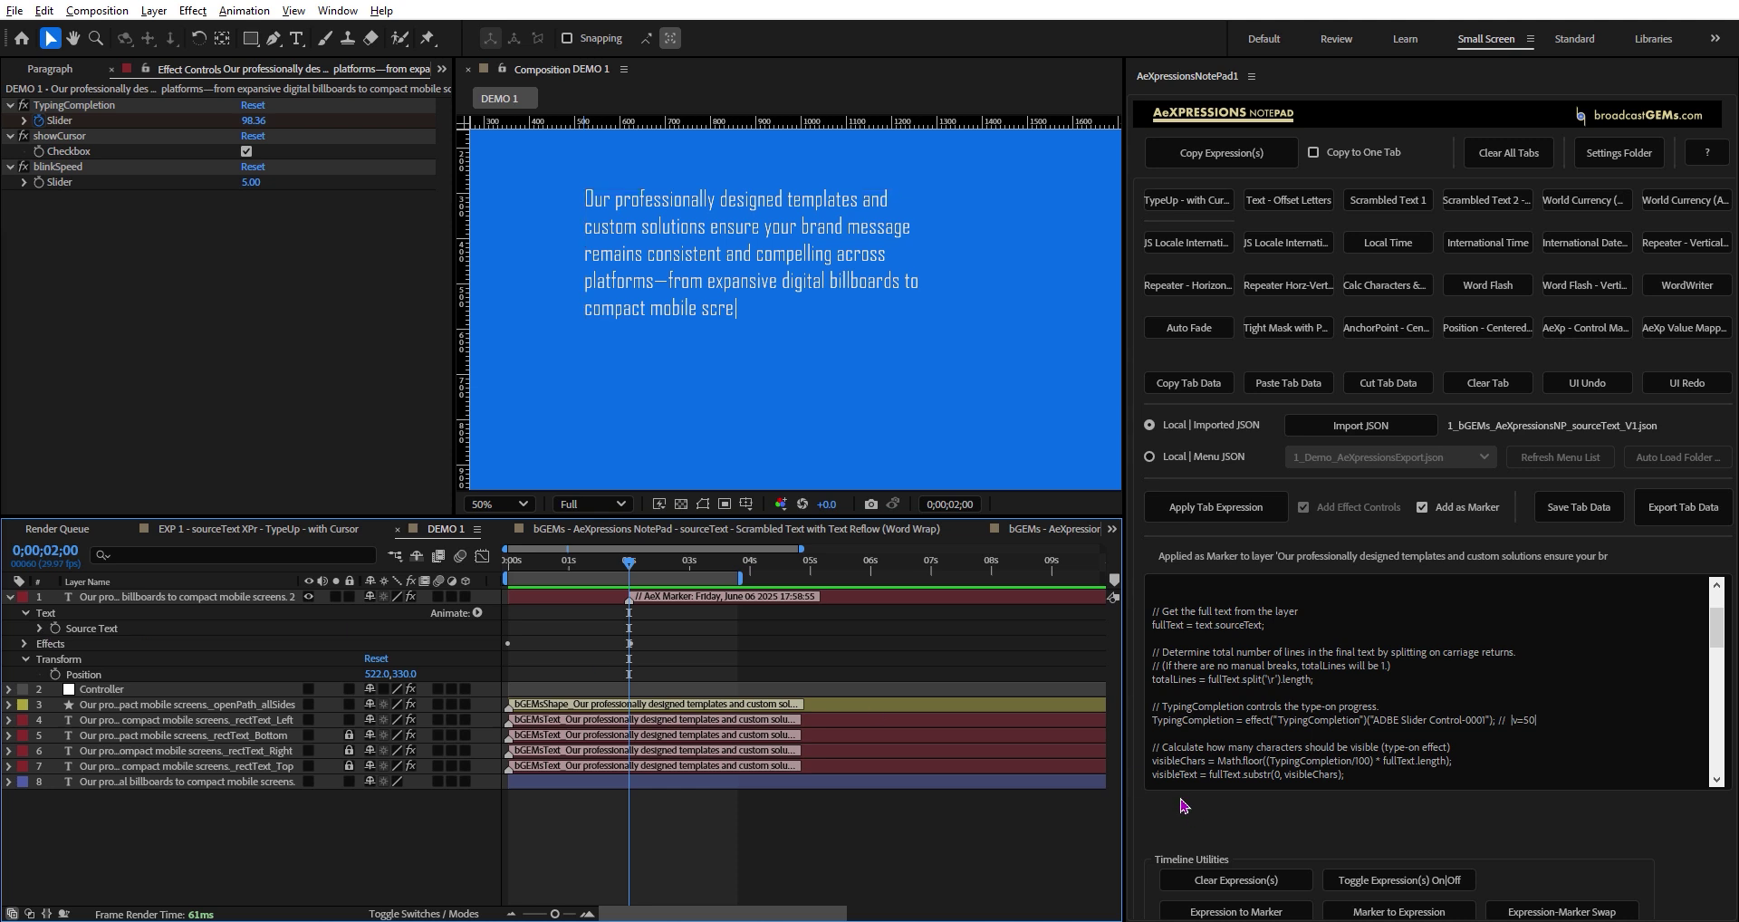
{"action": "left_click", "coordinate": [40, 632]}
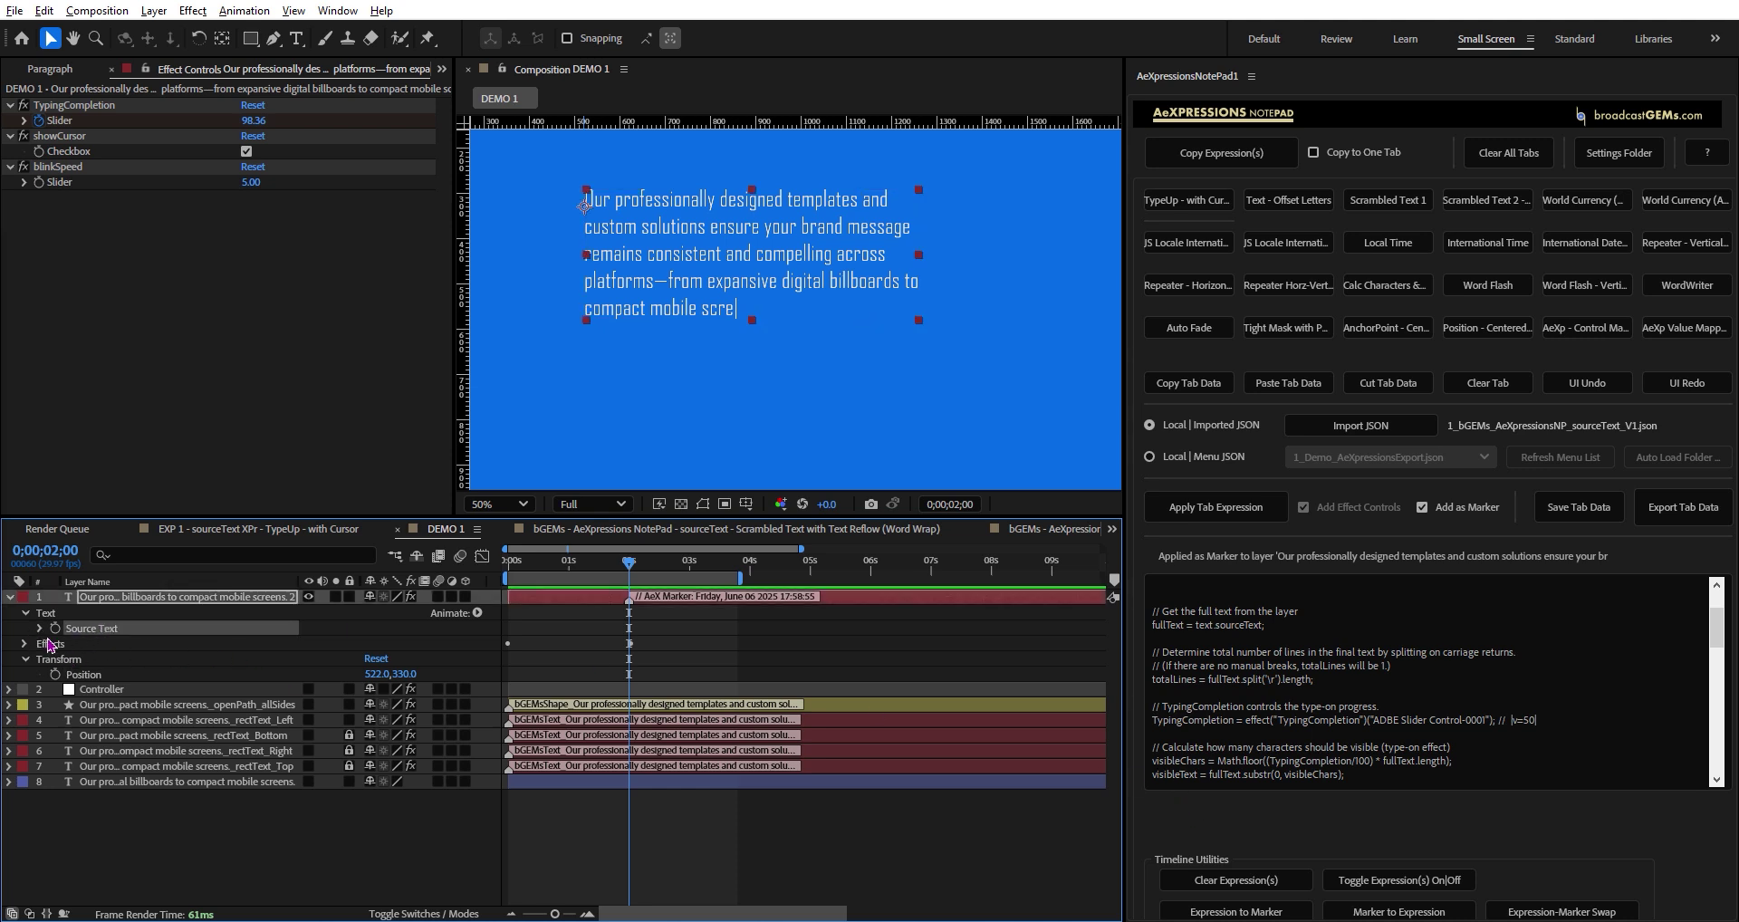
{"action": "left_click", "coordinate": [40, 627]}
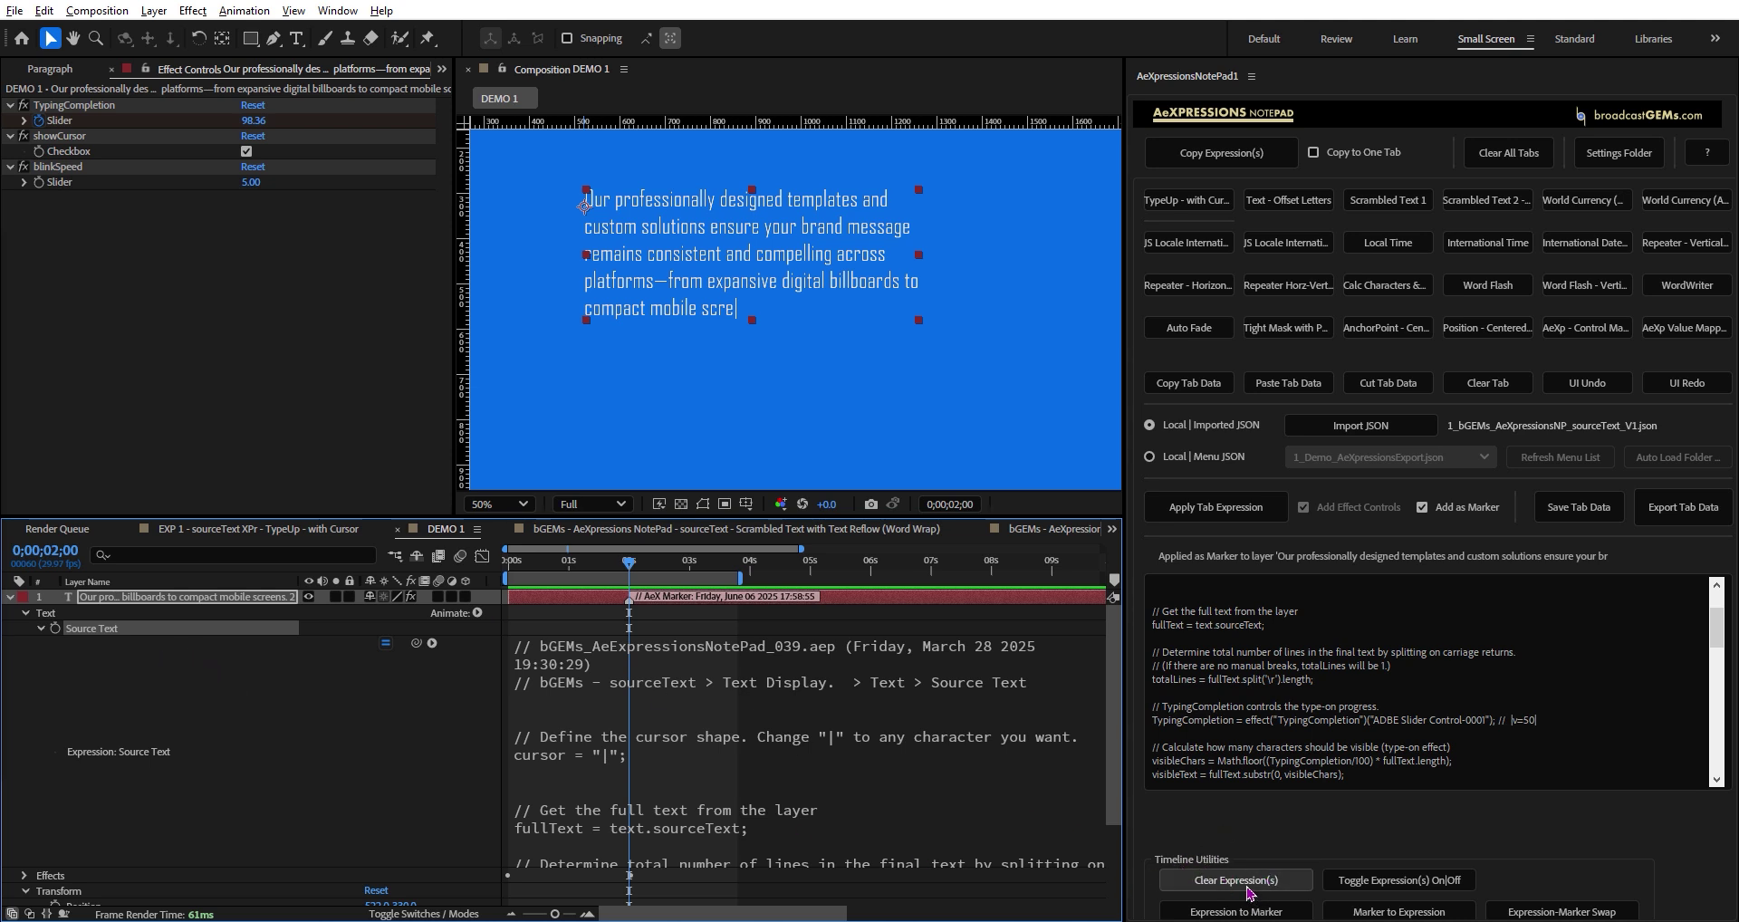
{"action": "left_click", "coordinate": [1250, 886]}
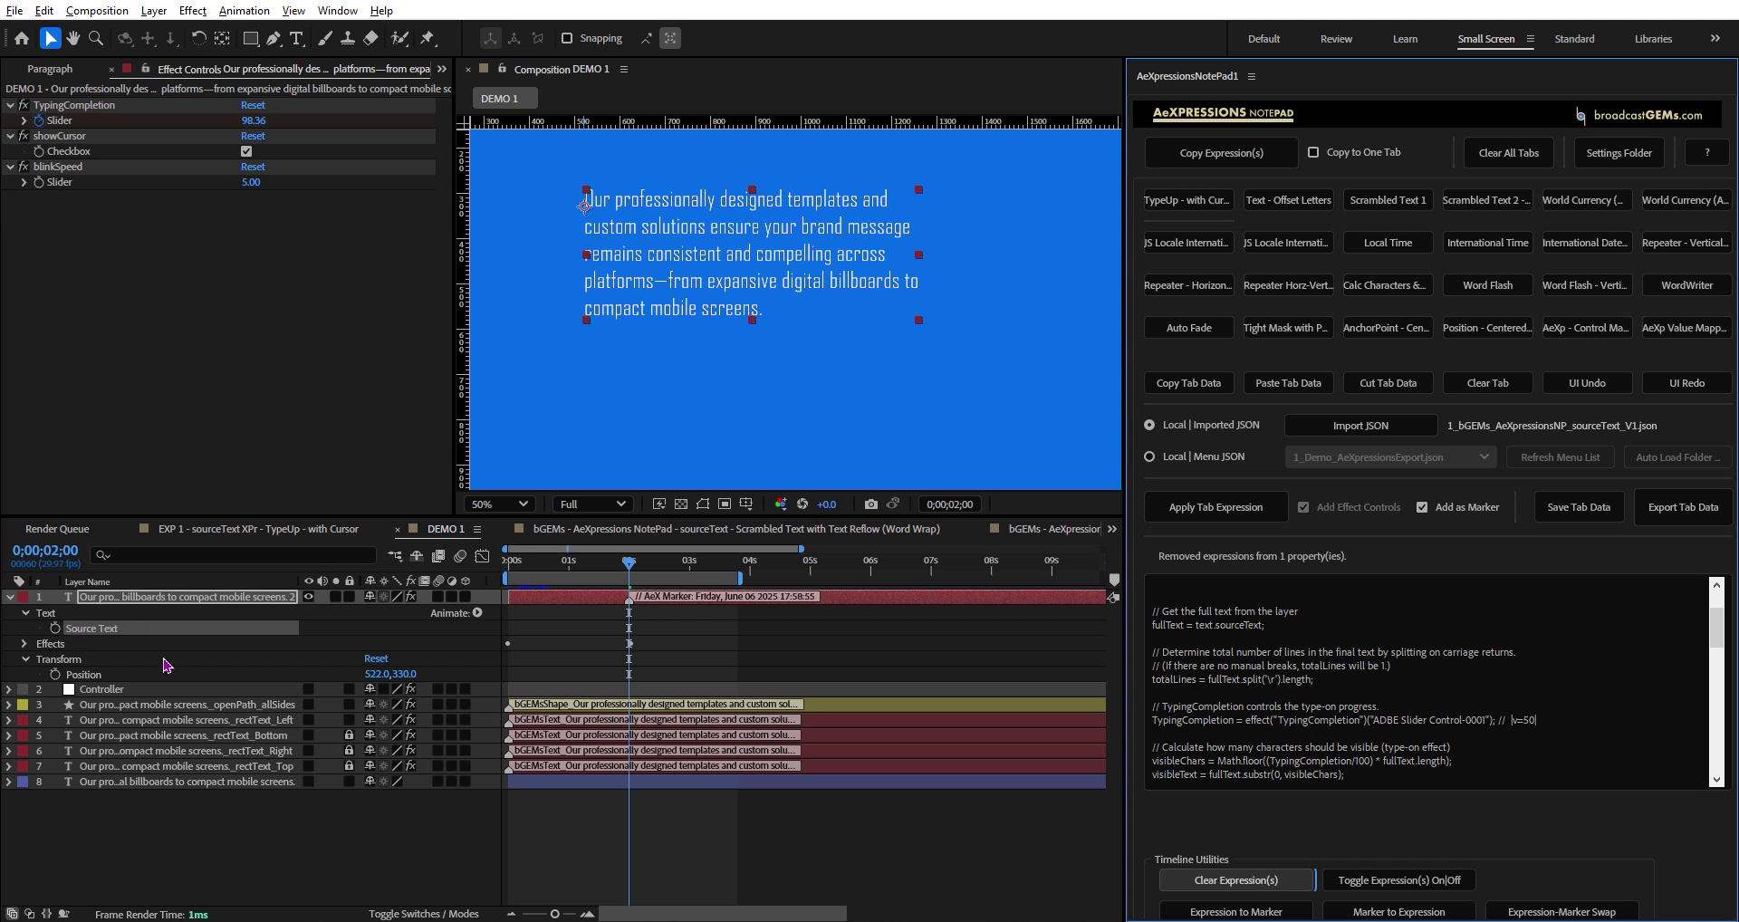
{"action": "key", "text": "ctrl+z"}
{"action": "left_click", "coordinate": [39, 630]}
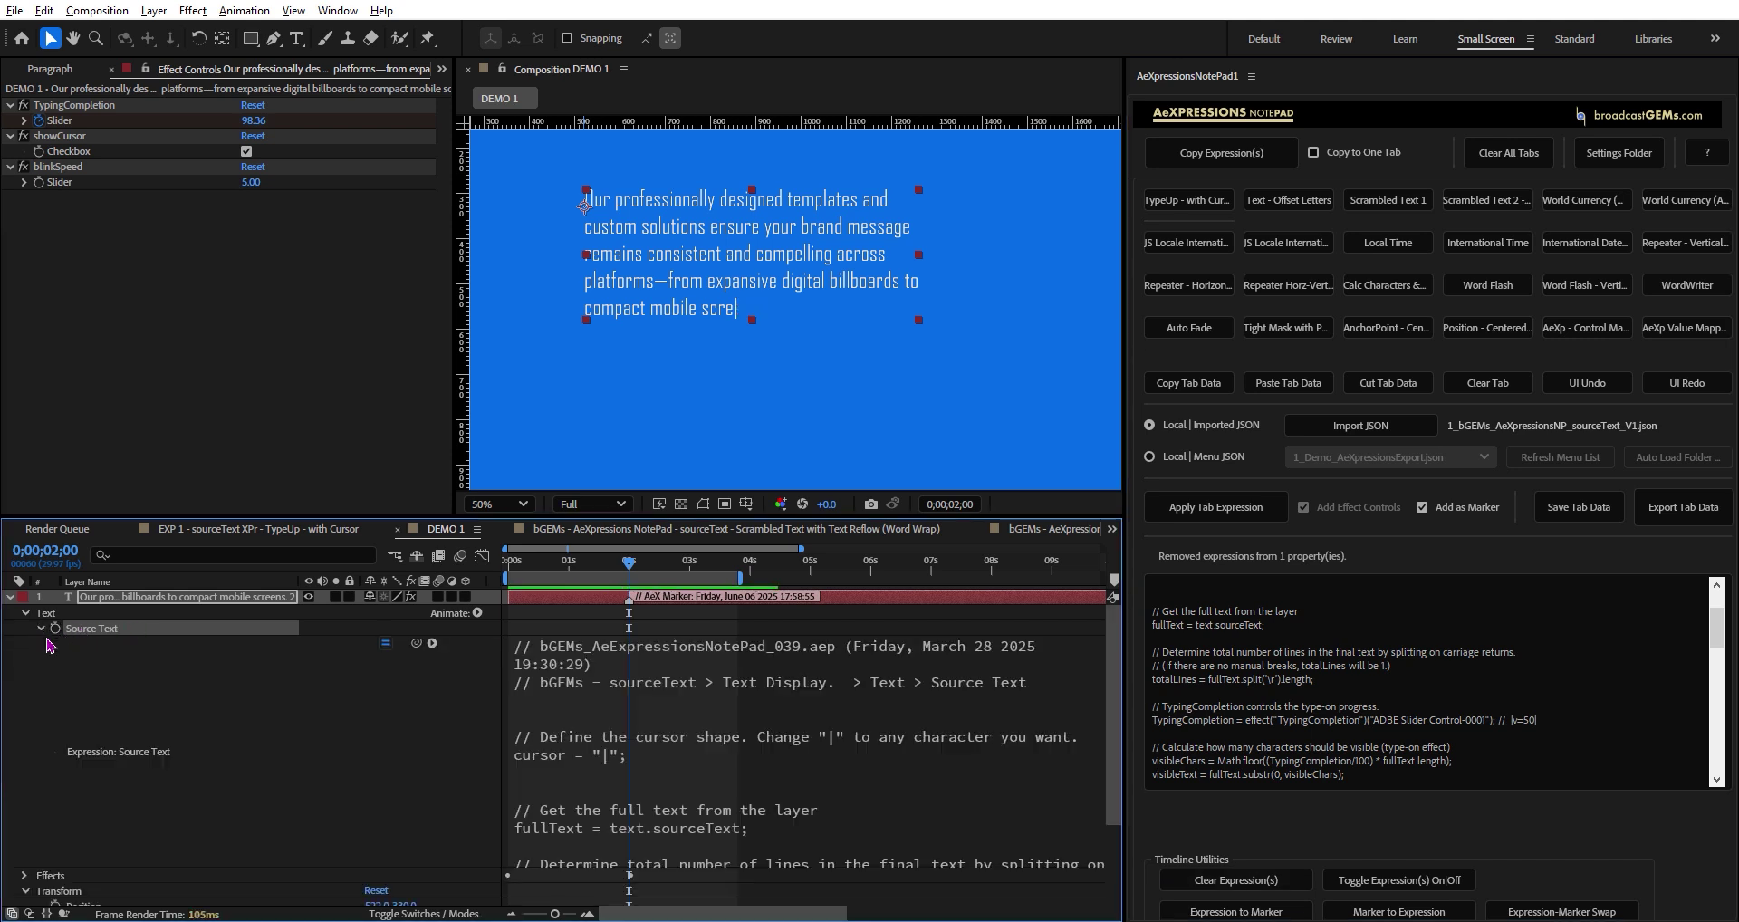
Toggle the top text layer's Source Text expression off and back on with the NotePad utility
{"action": "left_click", "coordinate": [284, 697]}
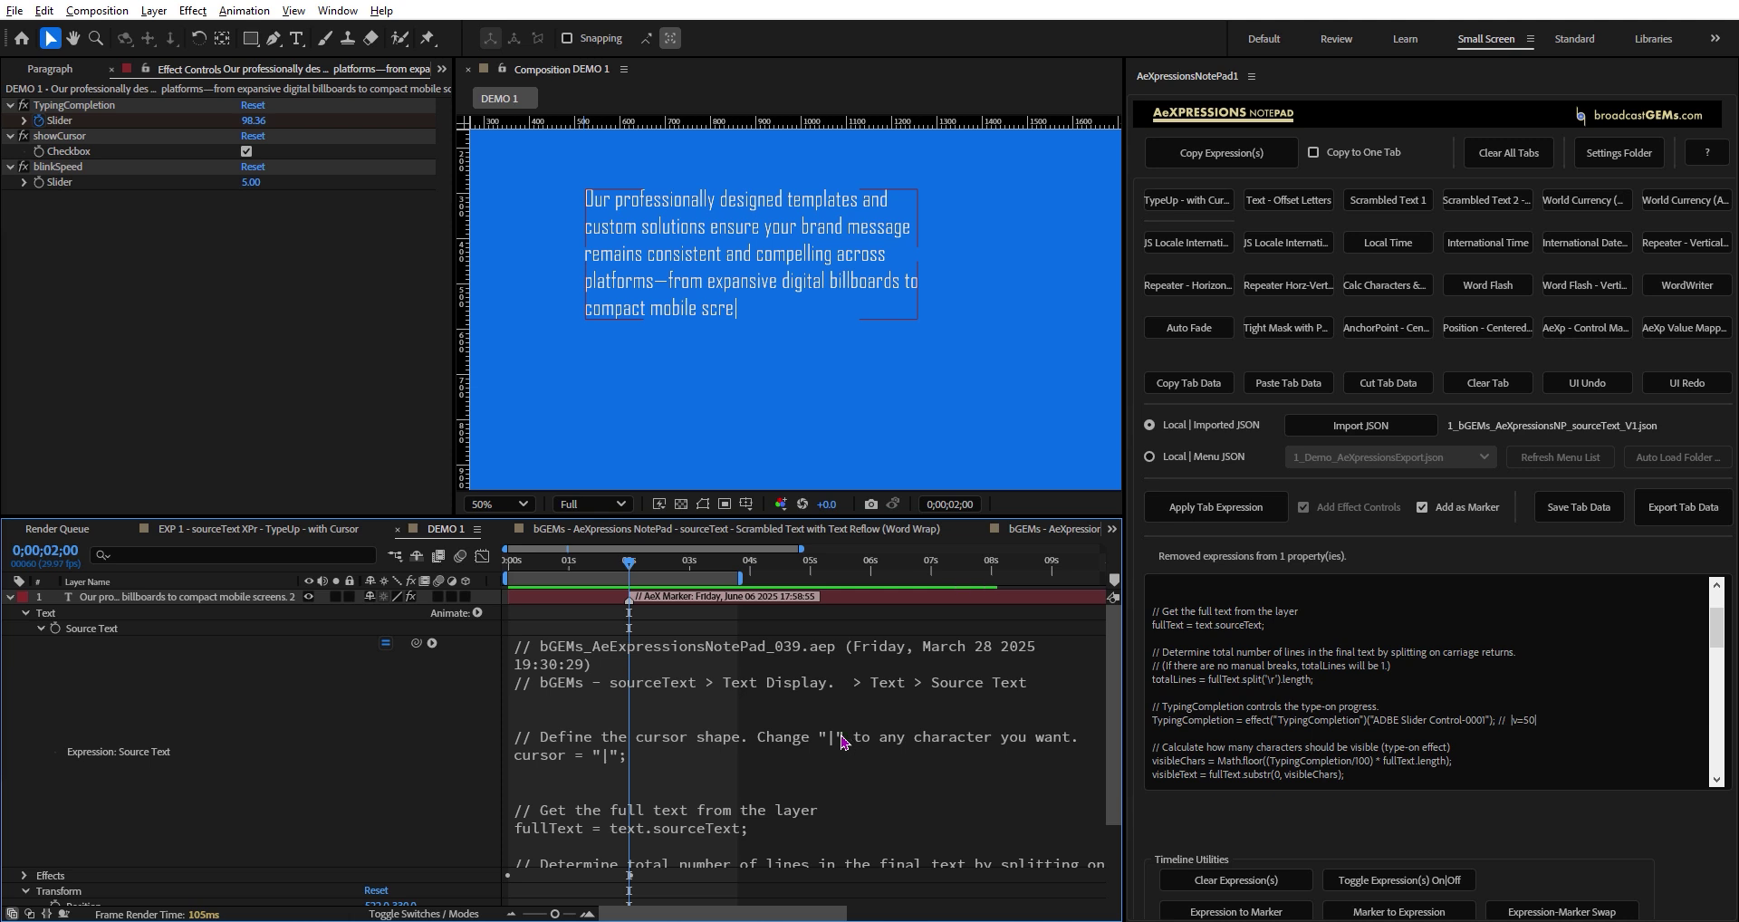
{"action": "left_click", "coordinate": [140, 630]}
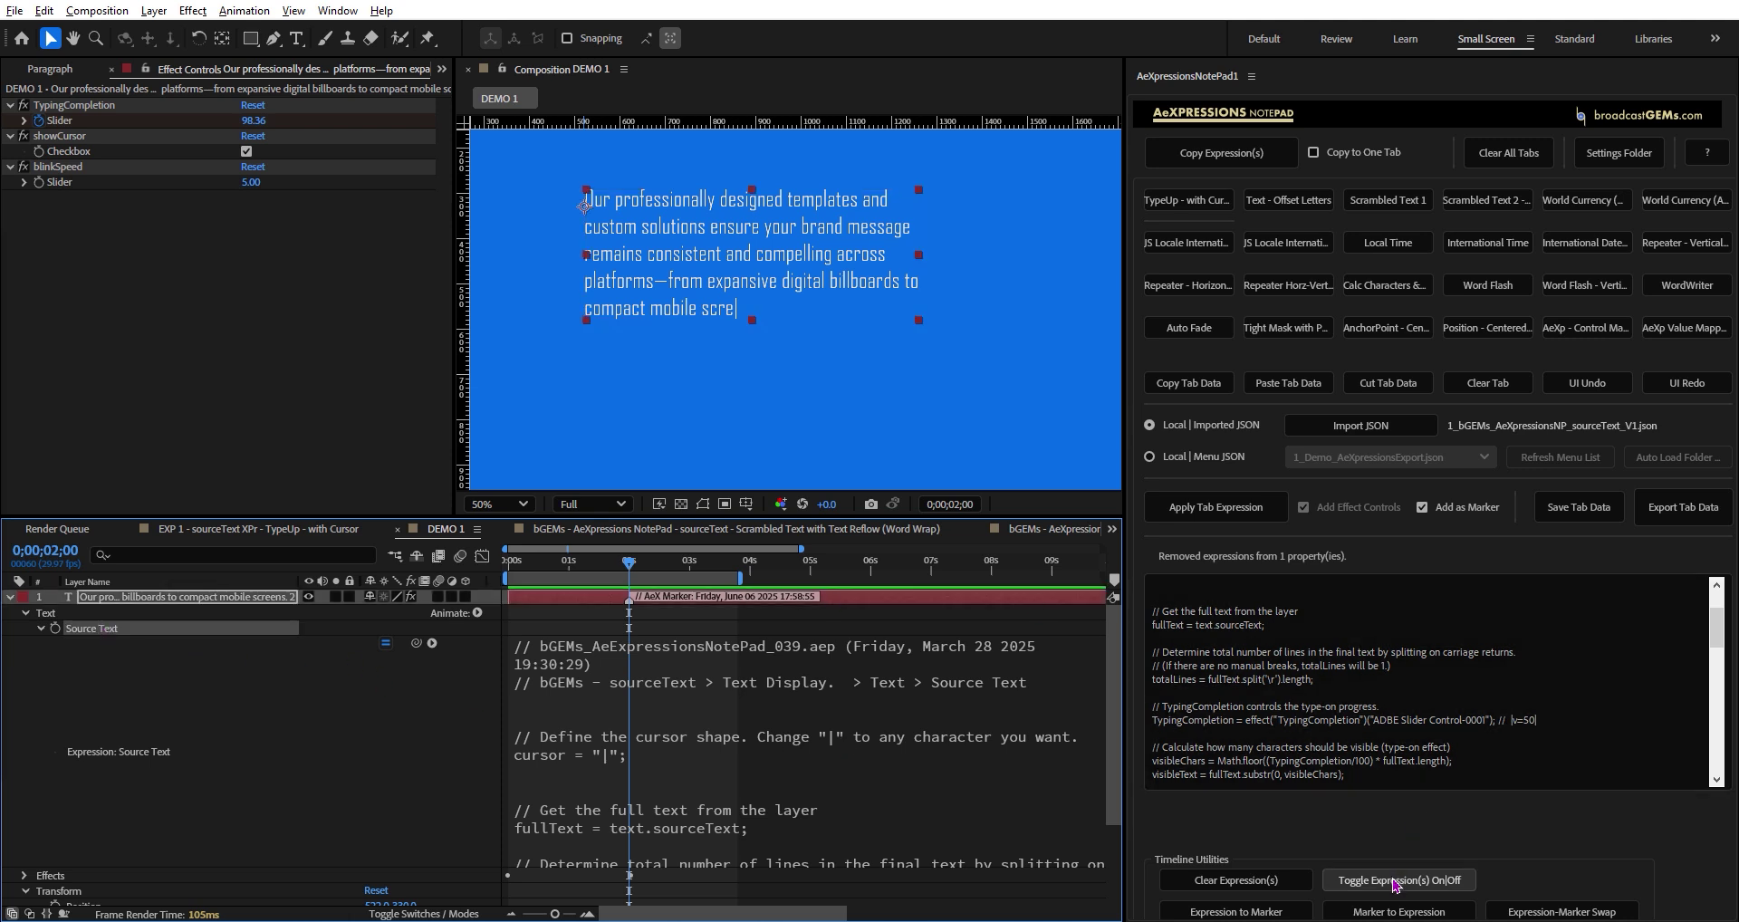
{"action": "left_click", "coordinate": [1399, 880]}
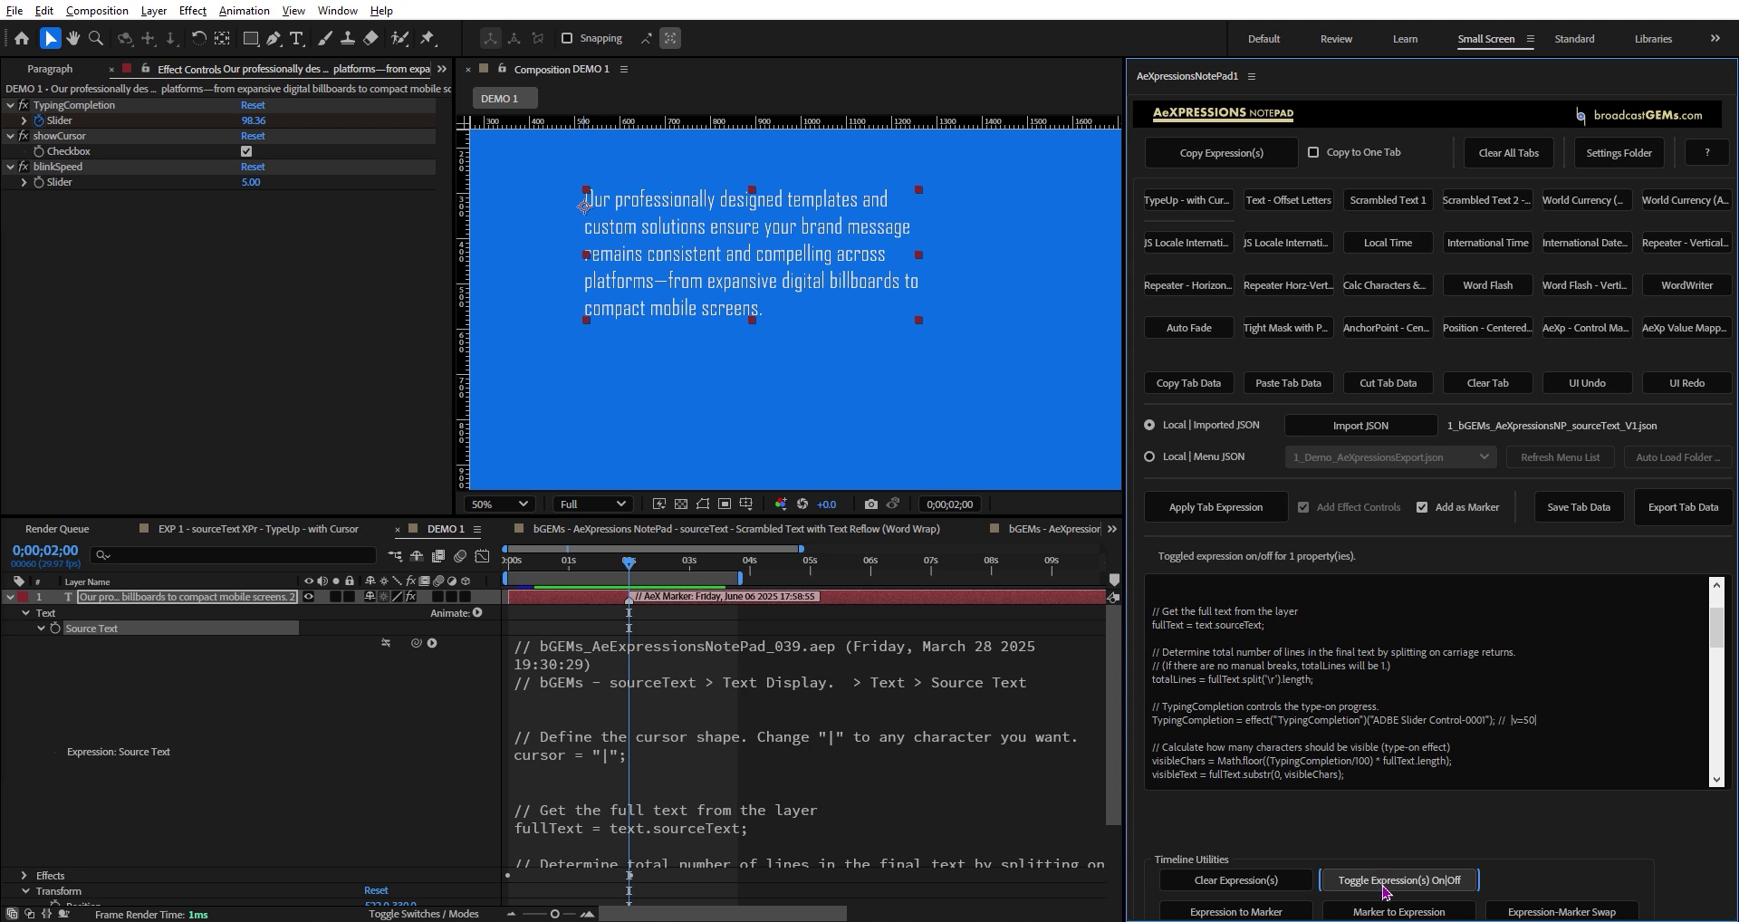
{"action": "left_click", "coordinate": [1384, 886]}
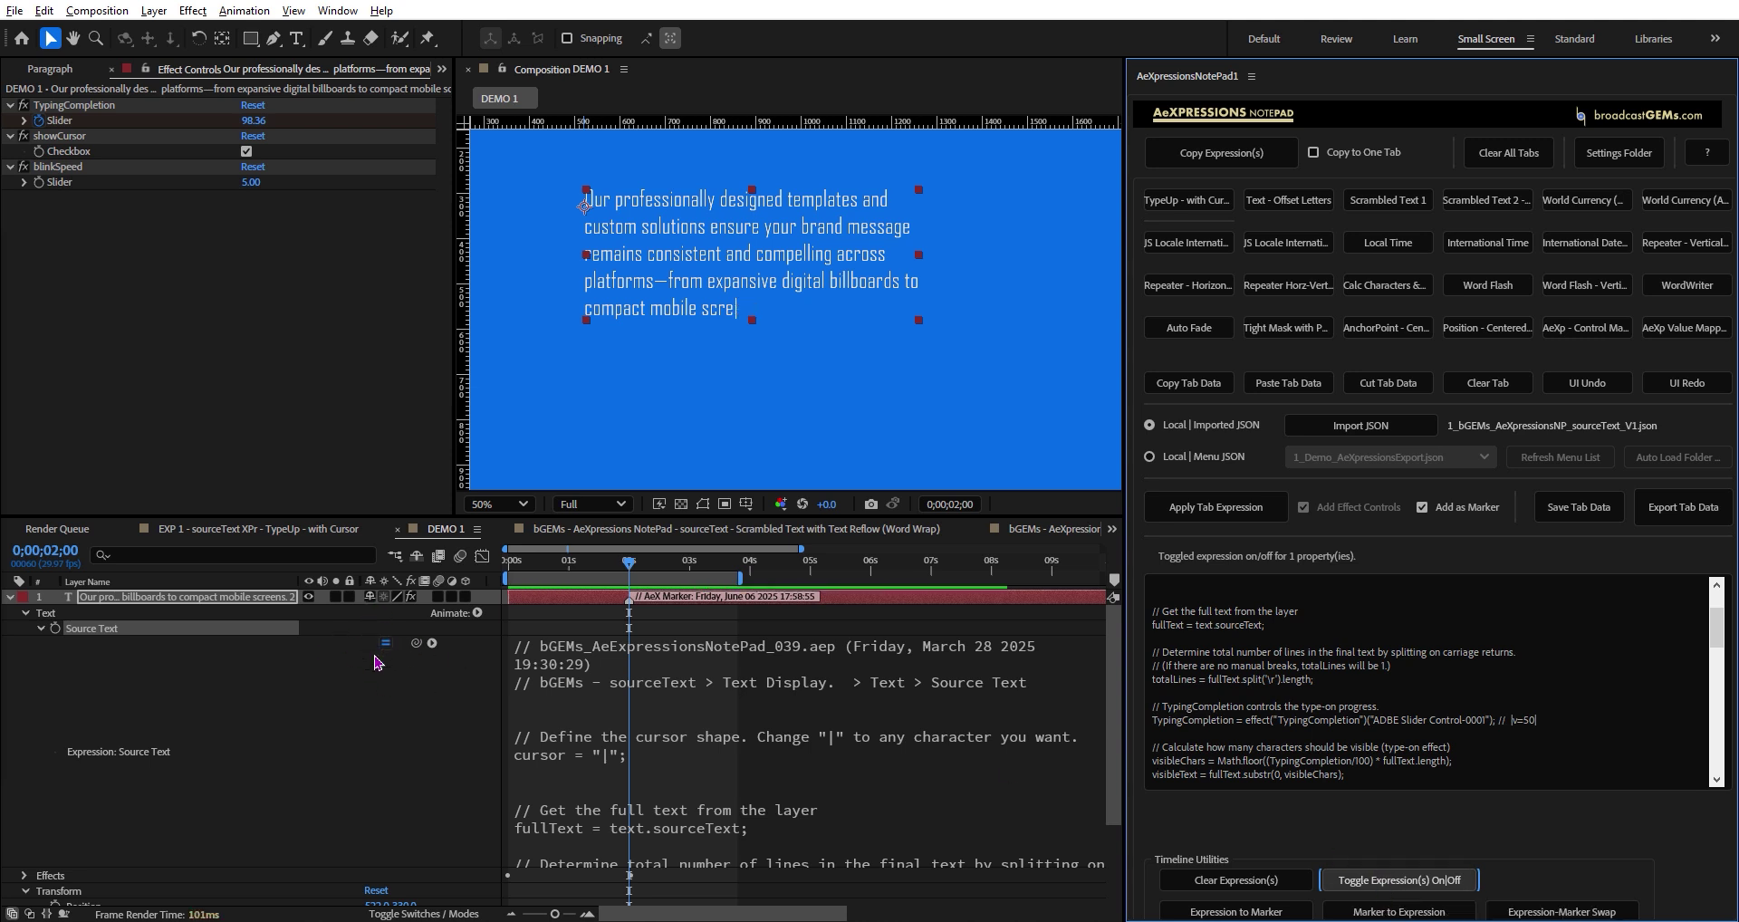
Move the top layer's AeX marker to about 5.5 seconds and copy the Source Text expression to a marker at 0;00;00;27
{"action": "left_click", "coordinate": [40, 629]}
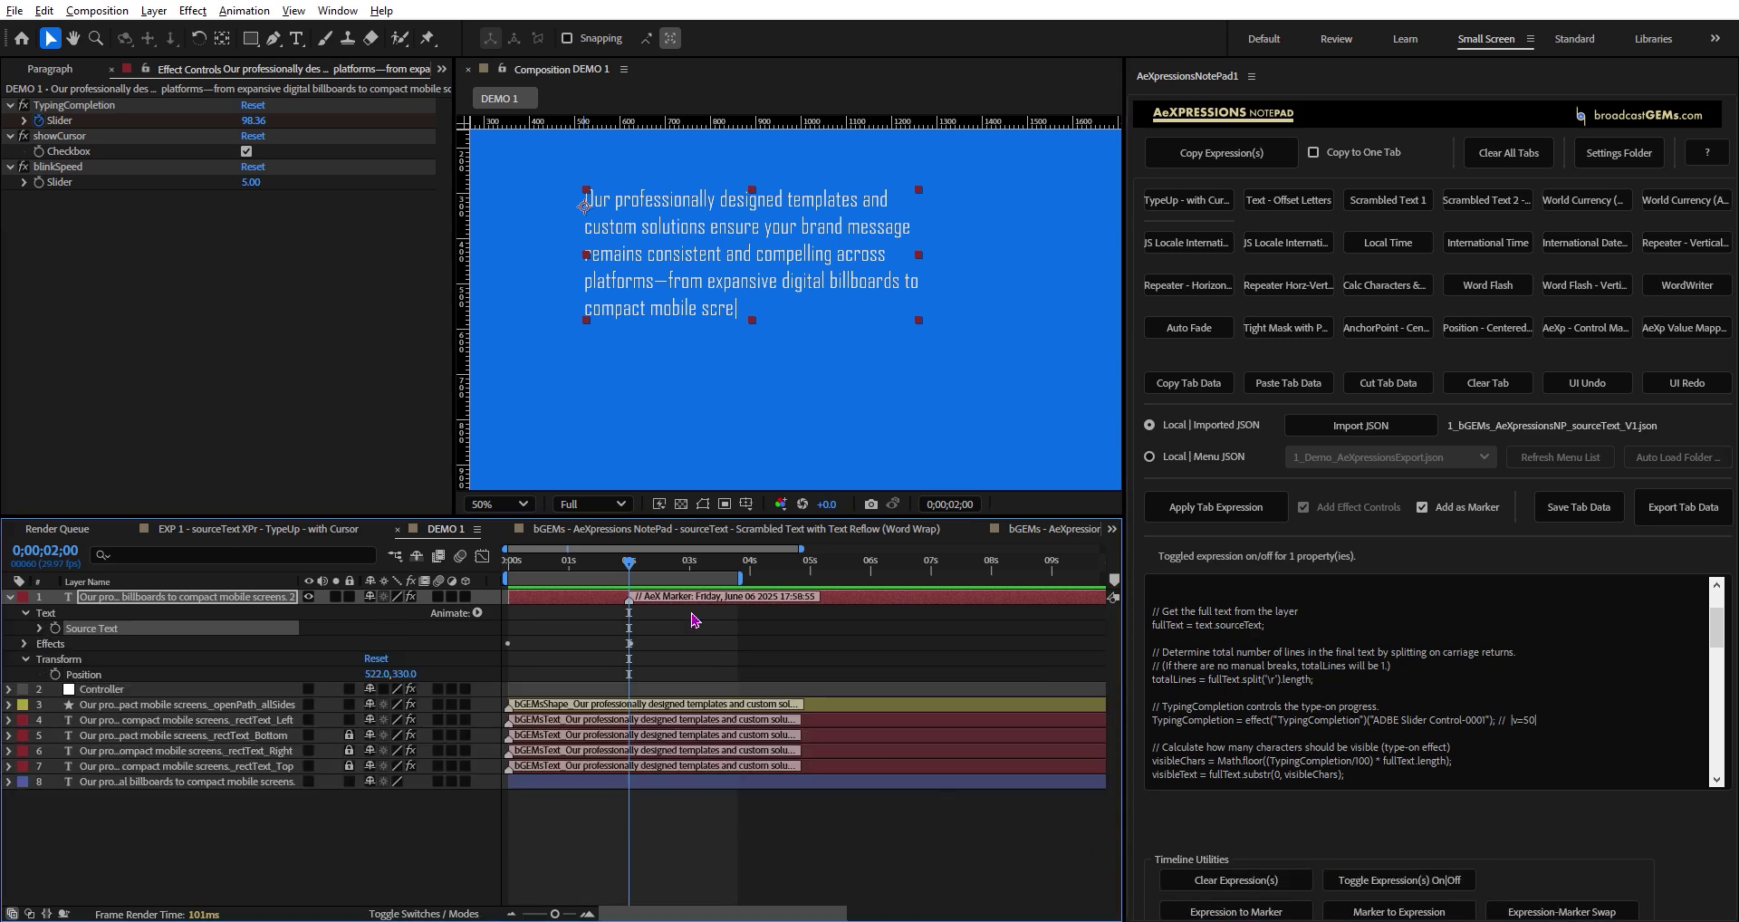
{"action": "left_click_drag", "start_coordinate": [630, 600], "coordinate": [838, 598]}
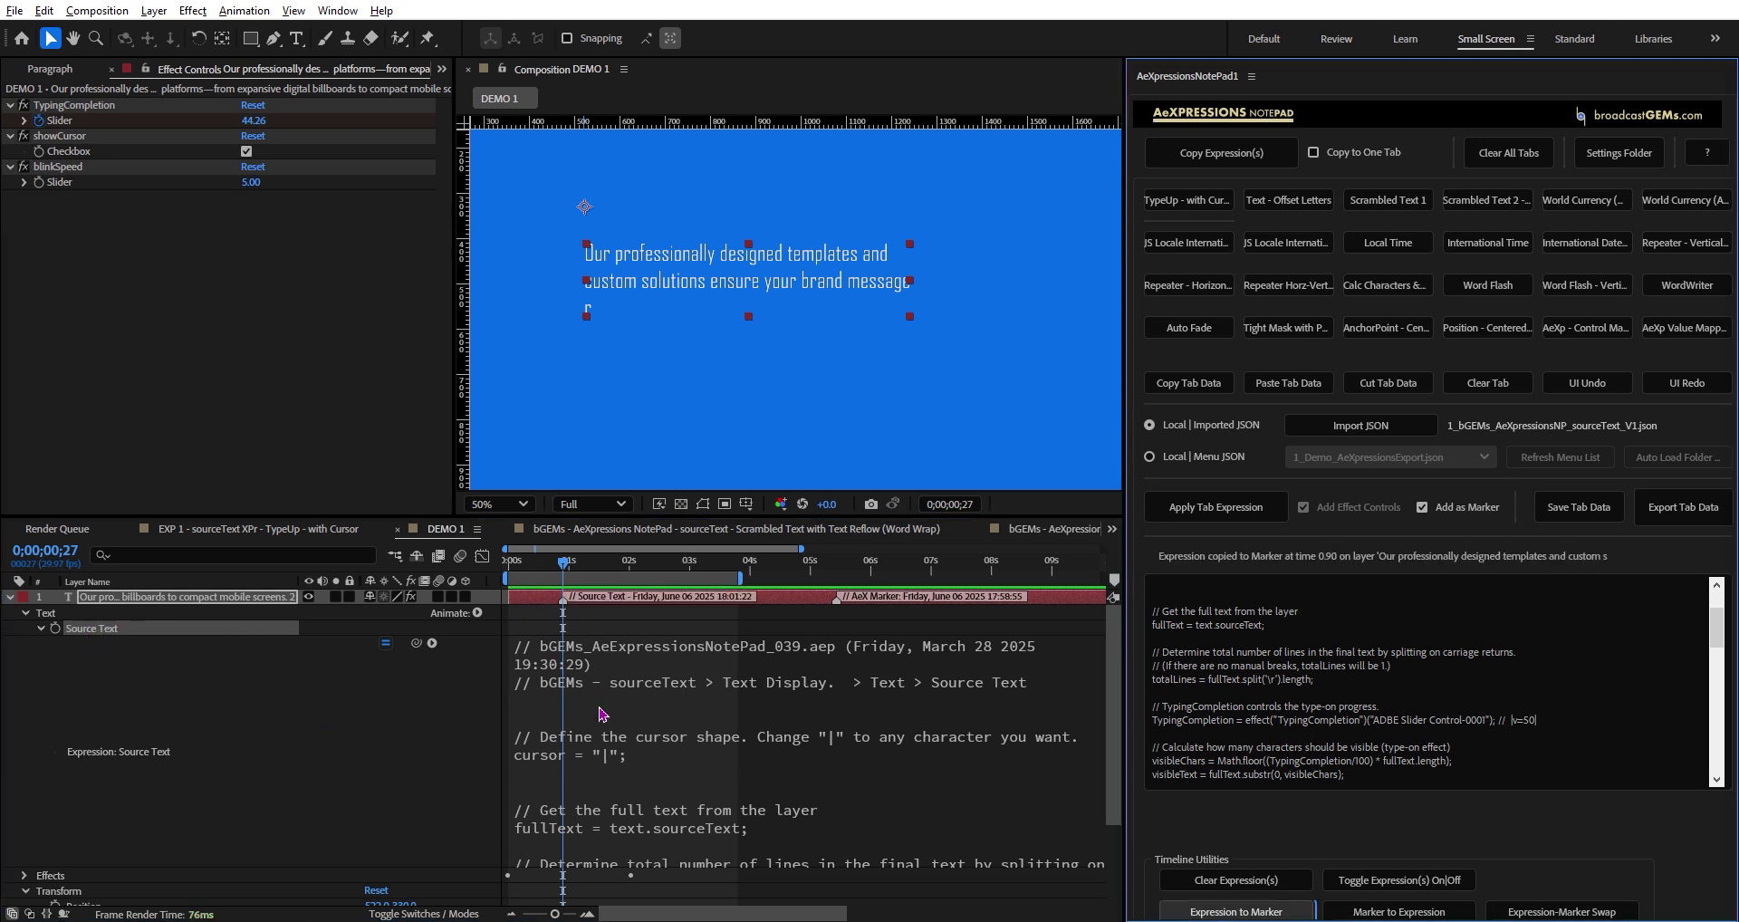
Examine the top layer's Source Text expression in the timeline's expression editor, down to the TypingCompletion and visibleChars lines
{"action": "left_click", "coordinate": [444, 707]}
{"action": "left_click", "coordinate": [634, 697]}
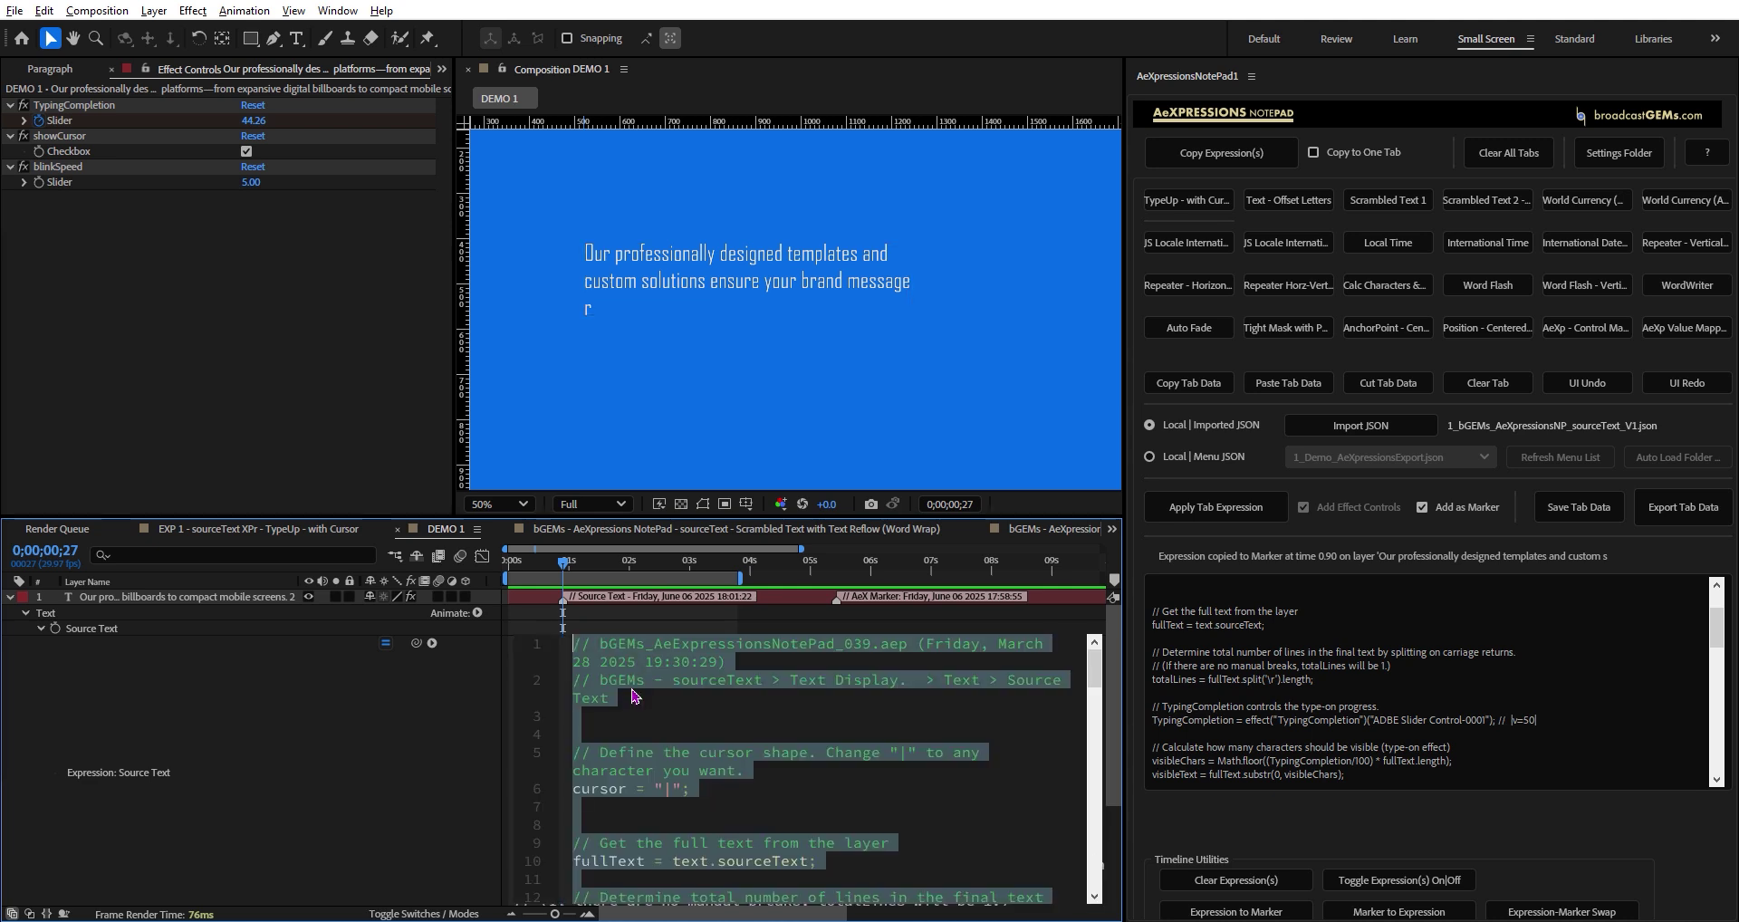
{"action": "left_click", "coordinate": [634, 696]}
{"action": "scroll", "coordinate": [634, 702], "scroll_direction": "down", "scroll_amount": 5}
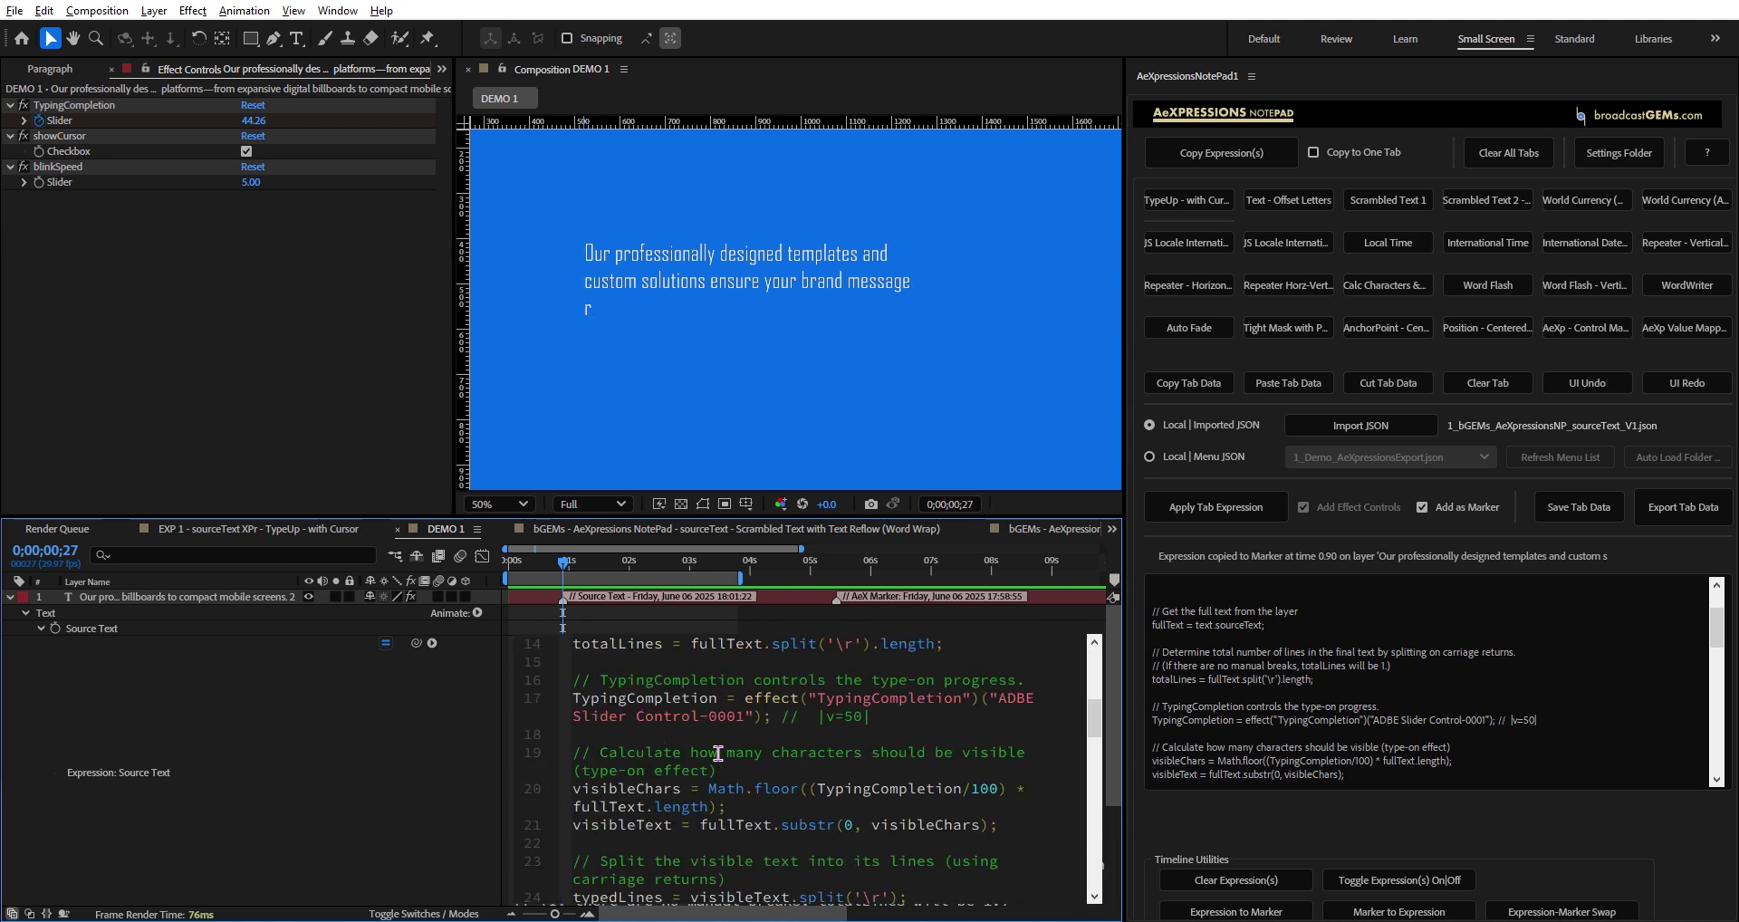
{"action": "left_click", "coordinate": [388, 726]}
{"action": "left_click", "coordinate": [385, 721]}
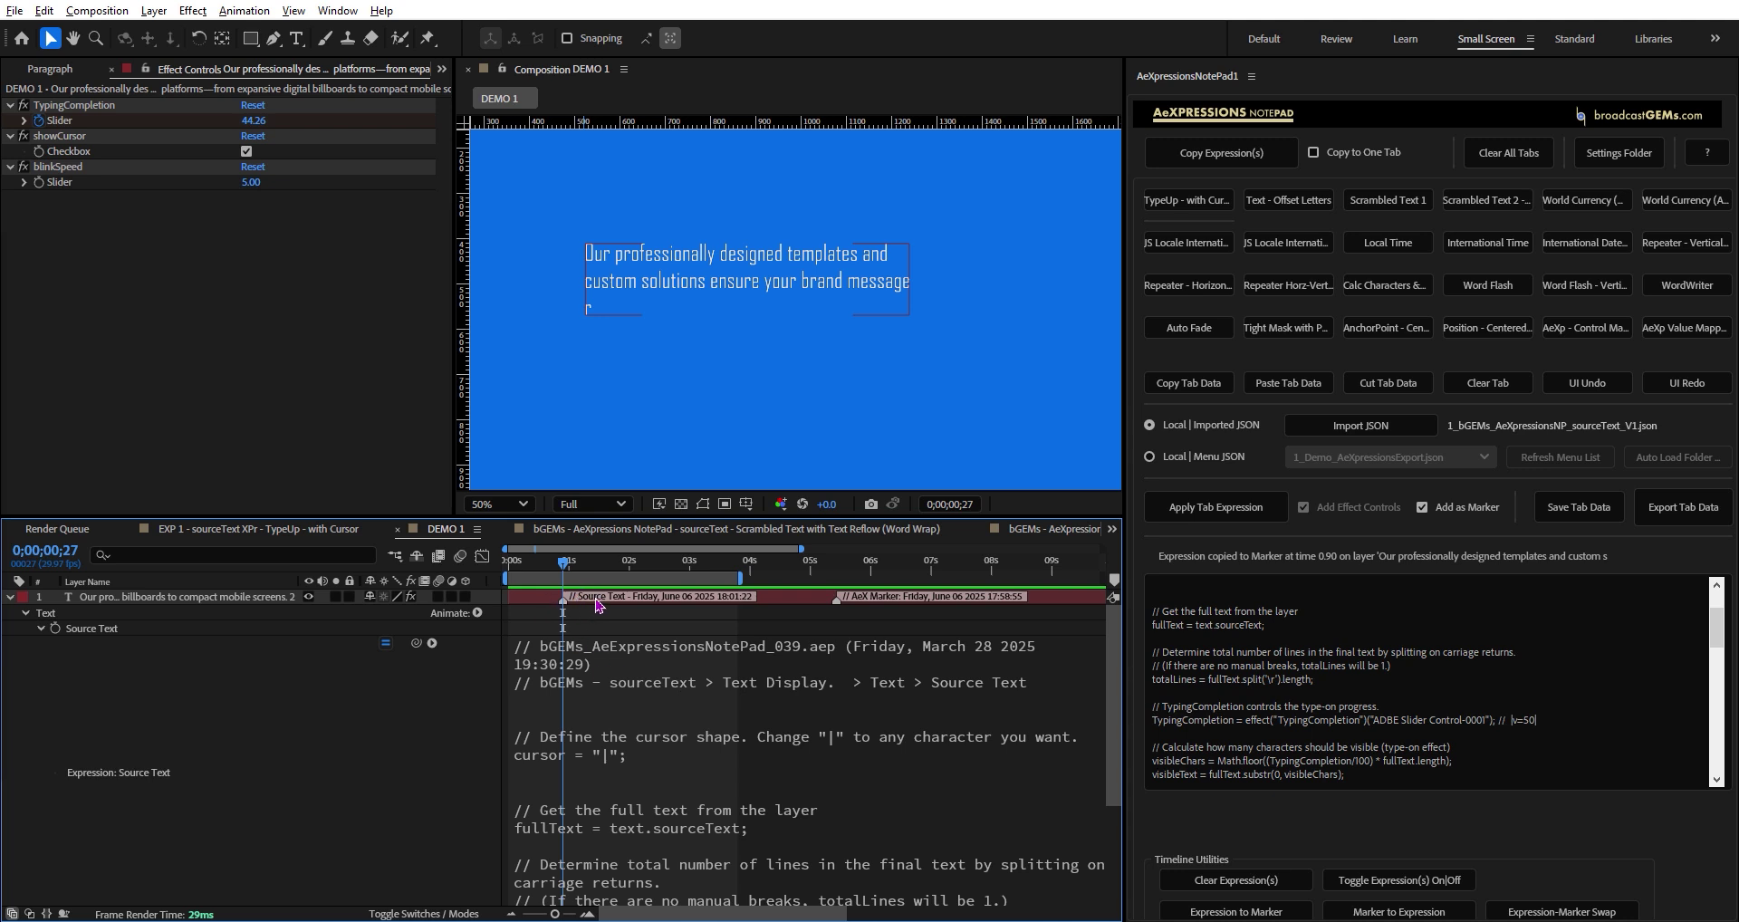
Apply the expression stored in the marker at 0;00;00;27 to the top text layer's Source Text property, then deselect it
{"action": "left_click", "coordinate": [98, 630]}
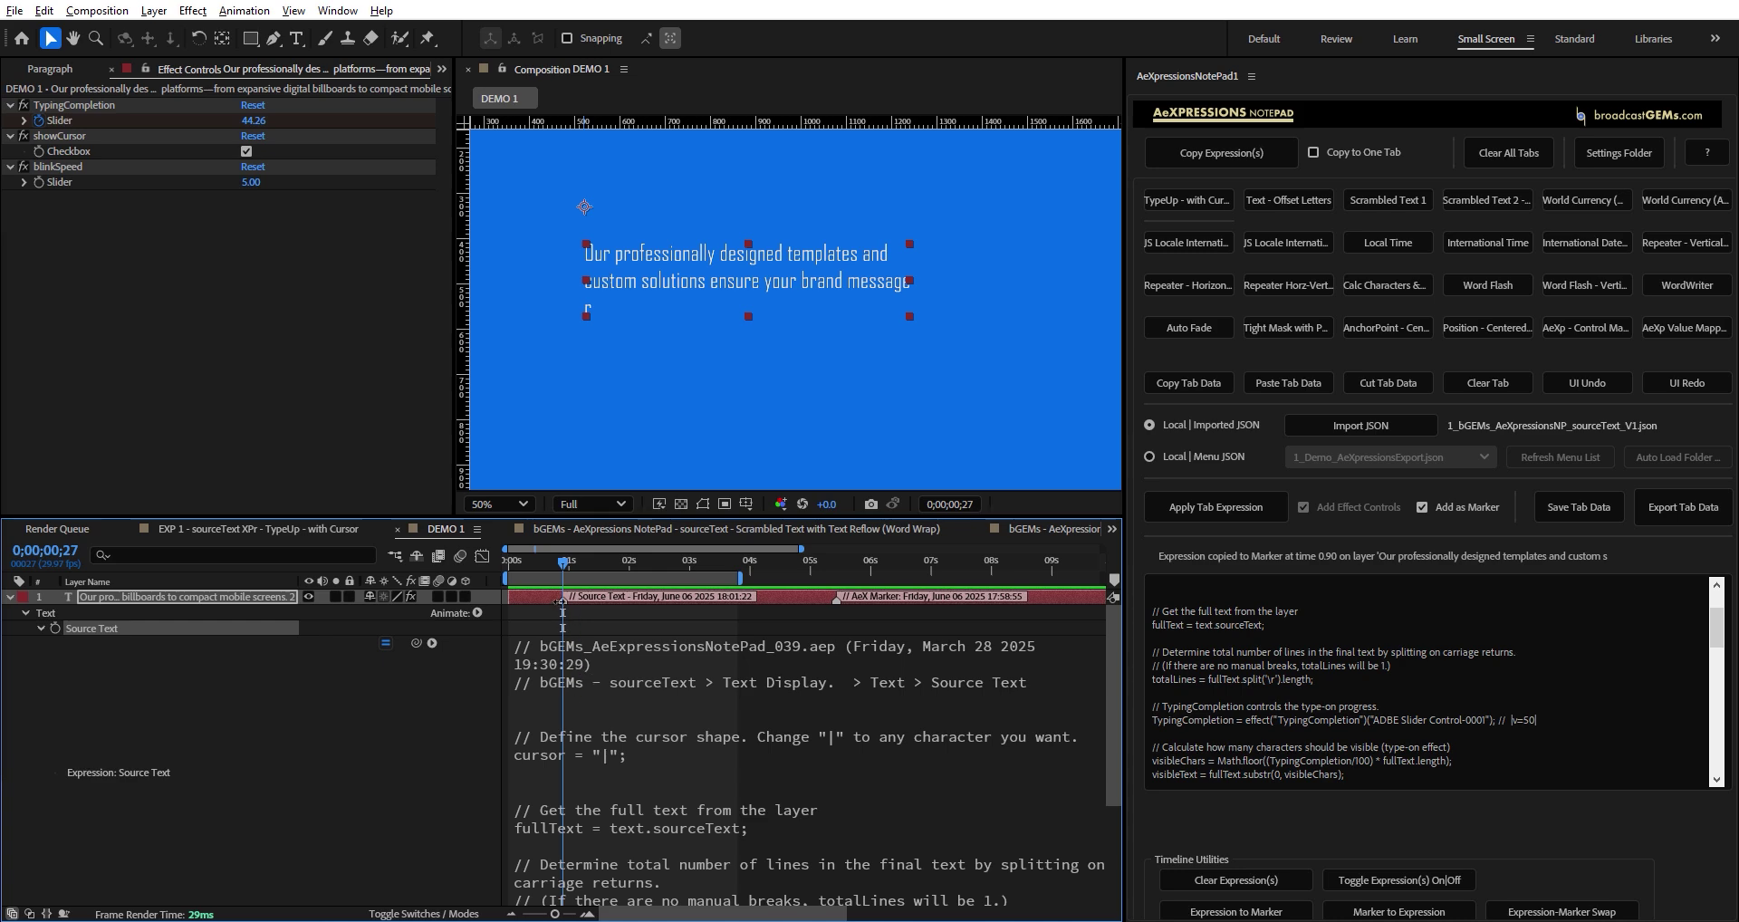
{"action": "mouse_move", "coordinate": [562, 600]}
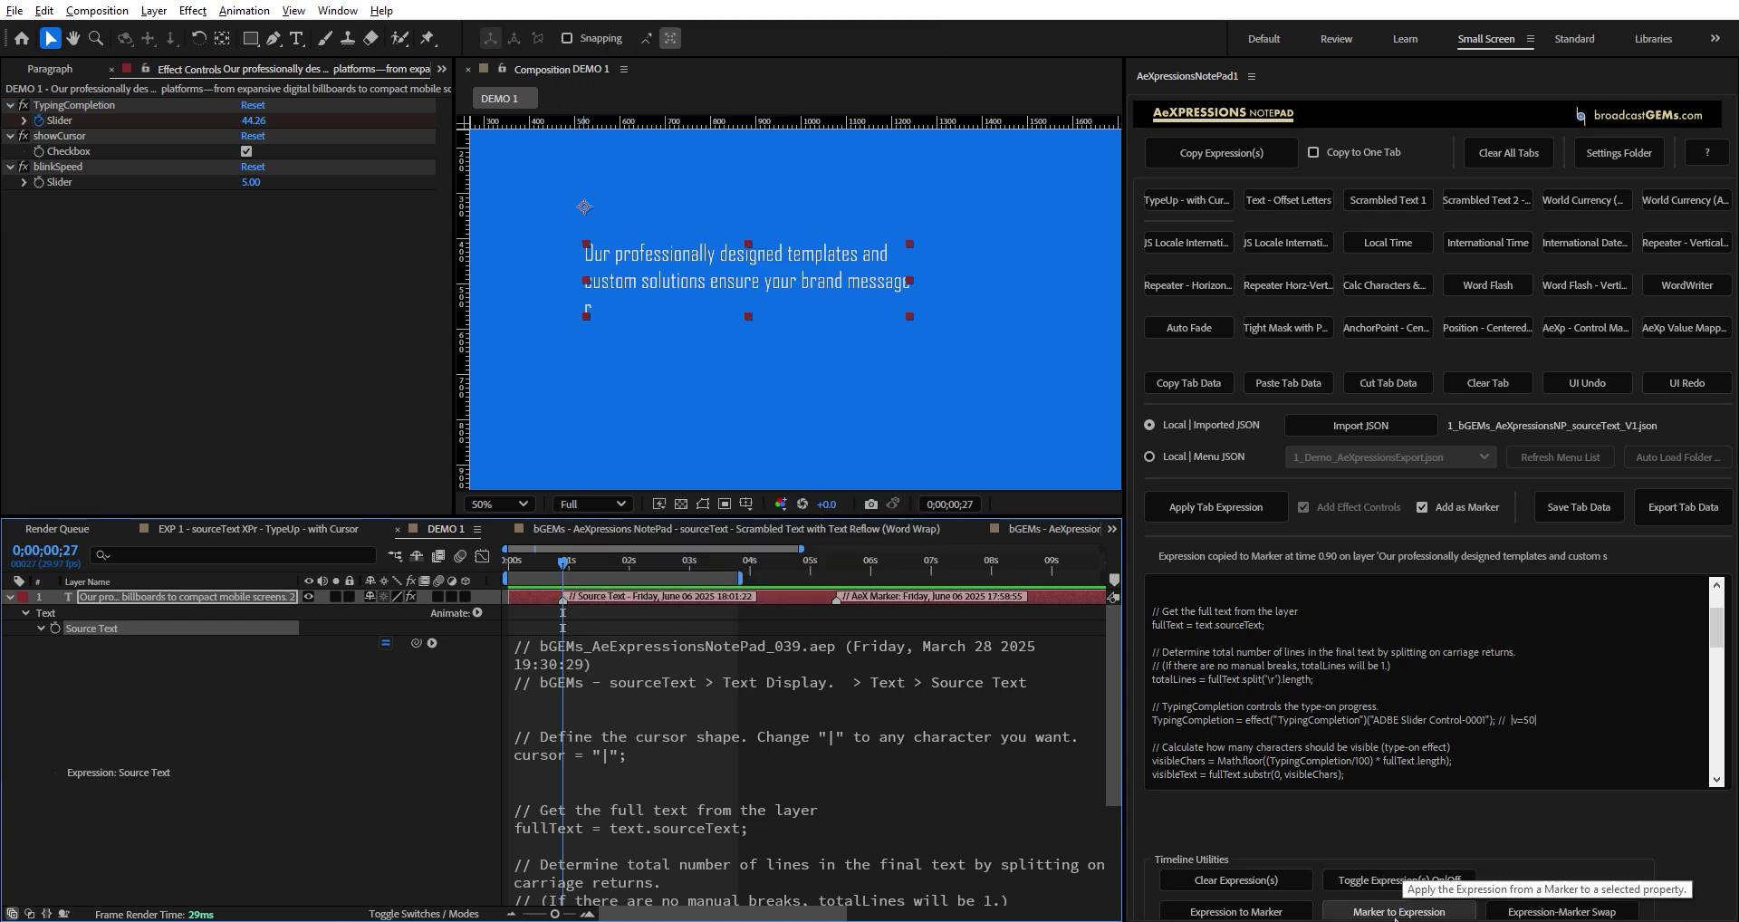
{"action": "left_click", "coordinate": [1393, 913]}
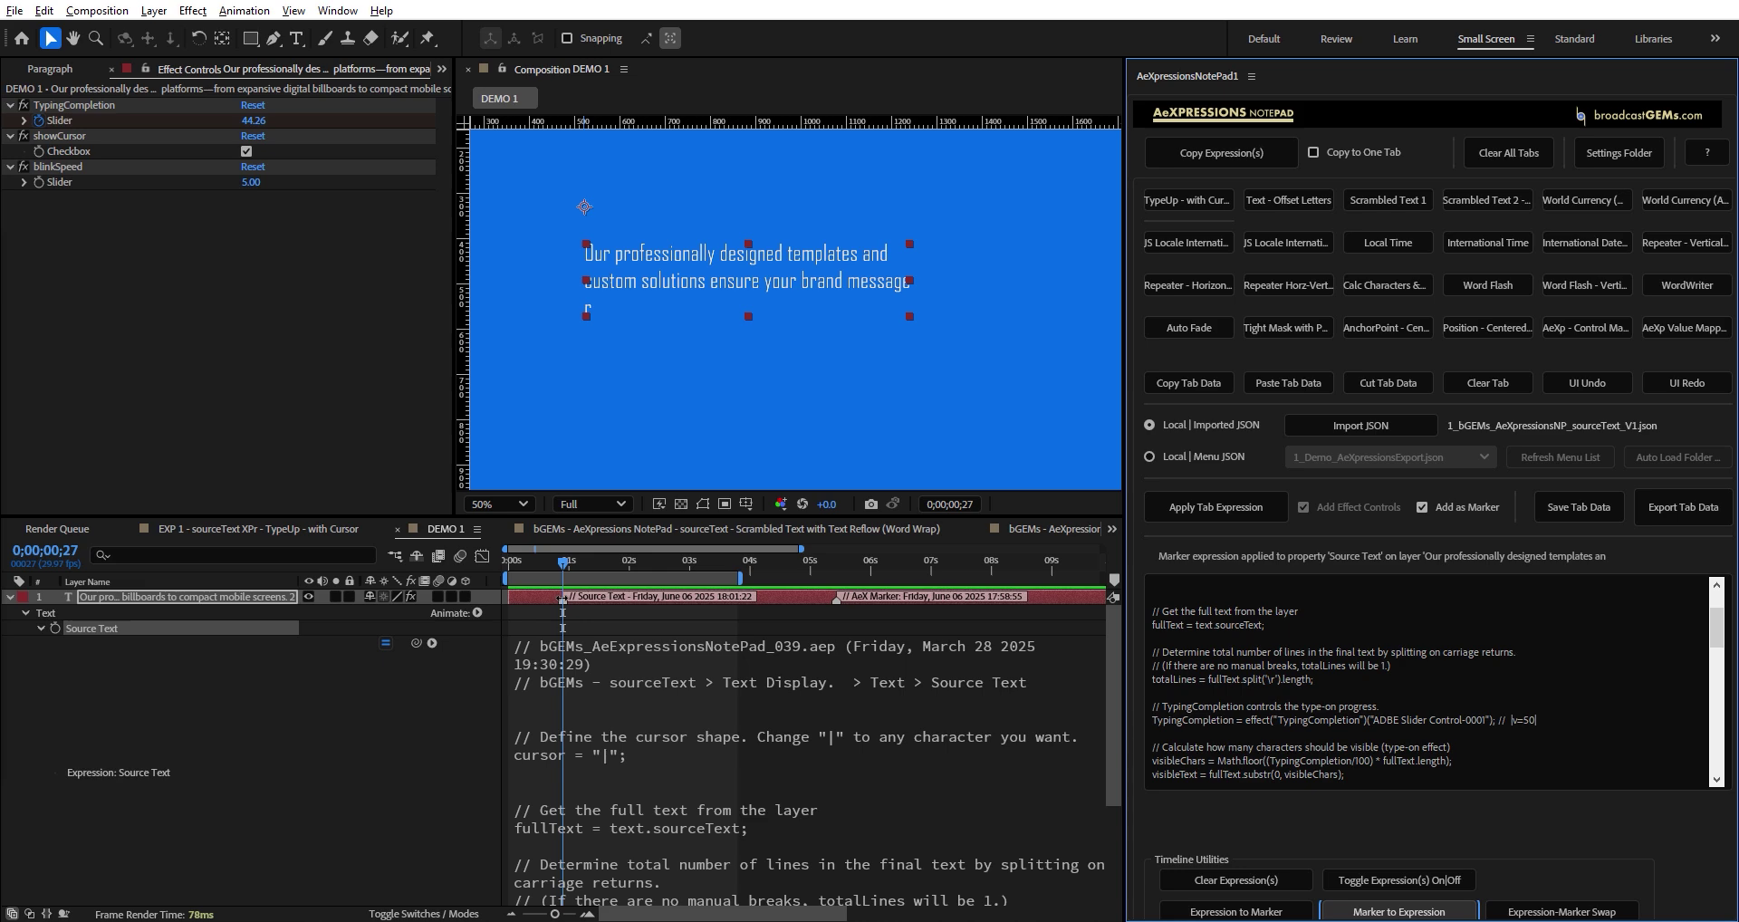
{"action": "left_click", "coordinate": [108, 631]}
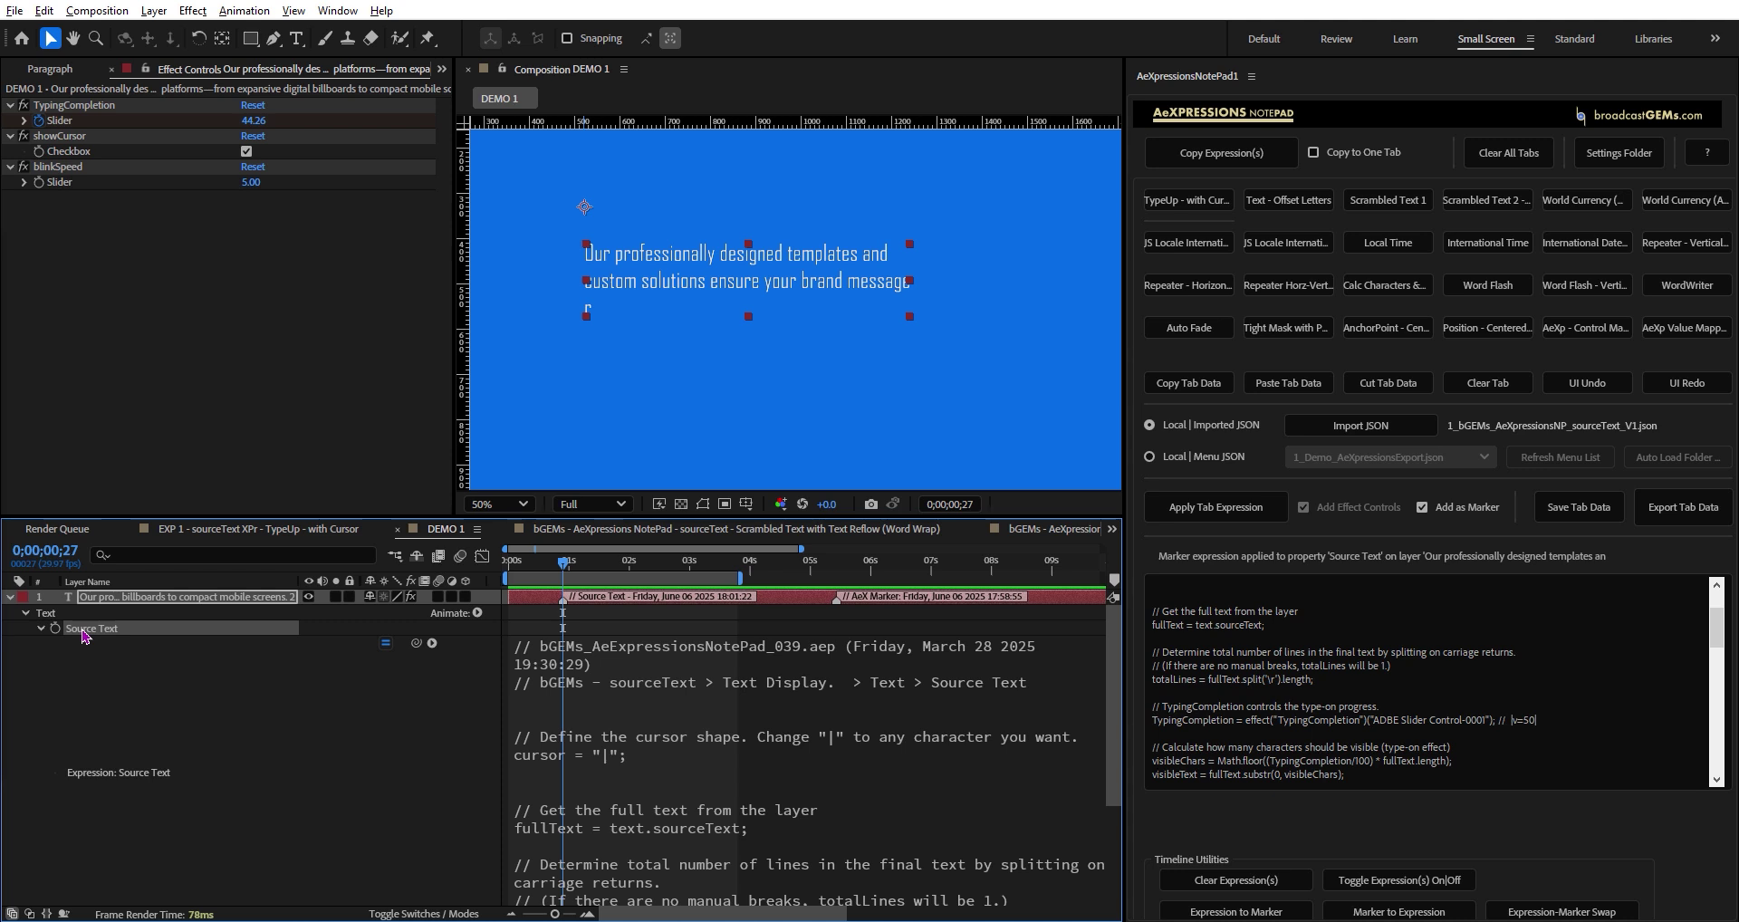
{"action": "left_click", "coordinate": [390, 788]}
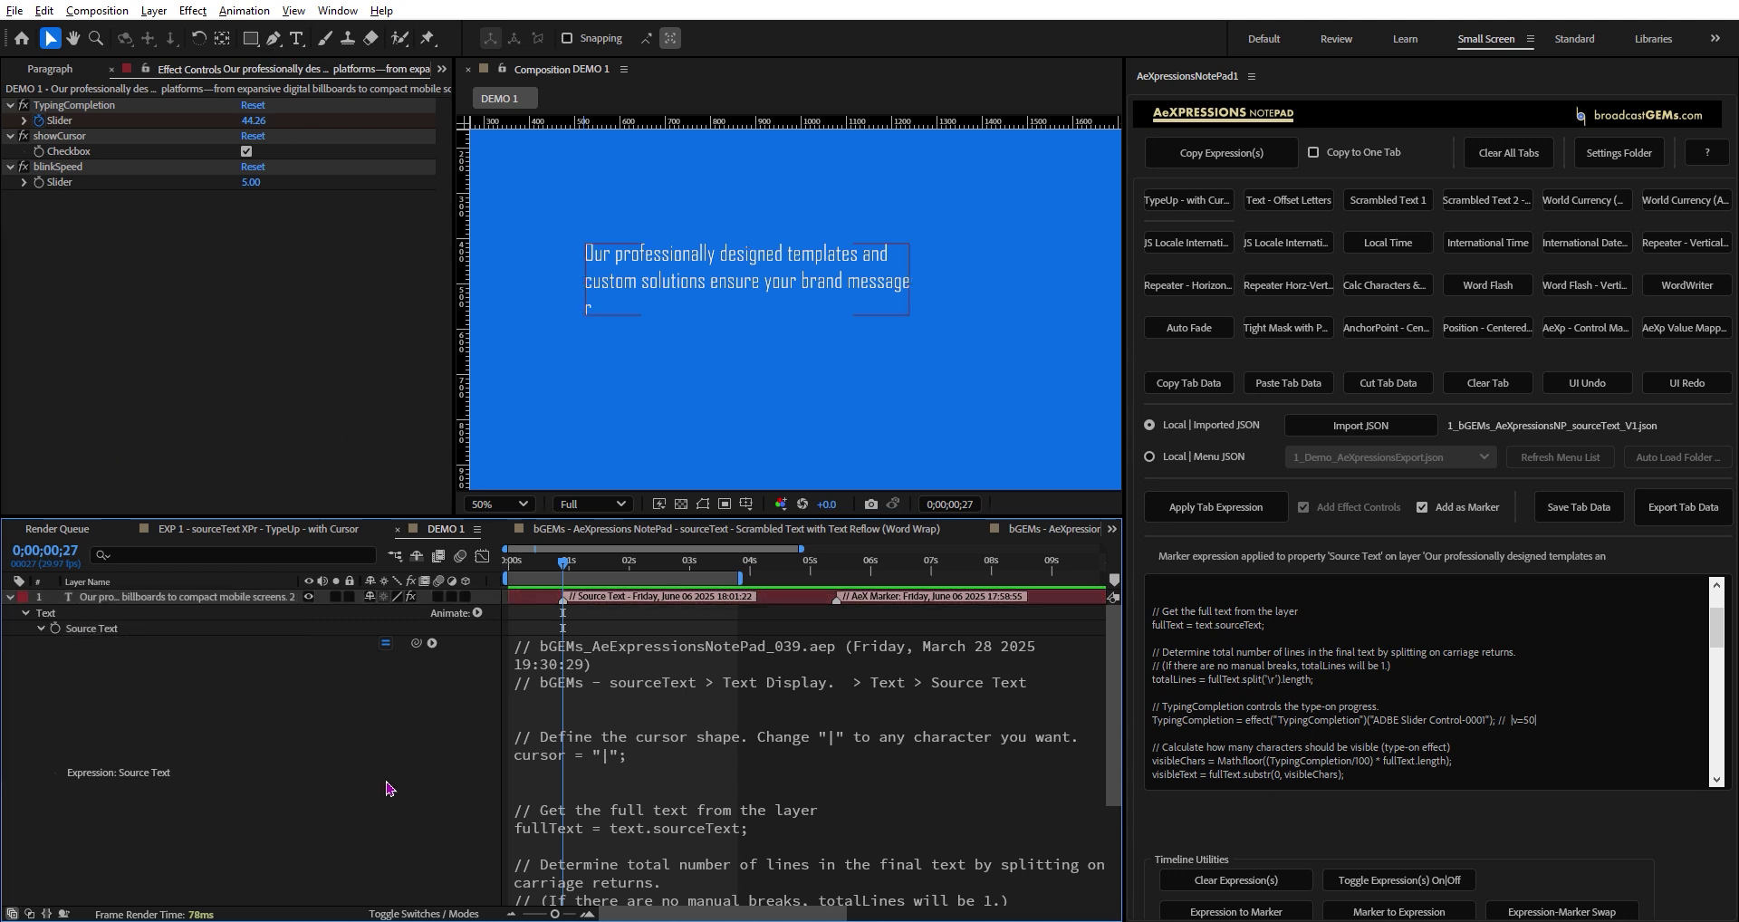
Examine the full project list of TextReflow, Dynamic Anchor Point, Monospaced Numbers and EXP example compositions in an enlarged view
{"action": "key", "text": "ctrl+0"}
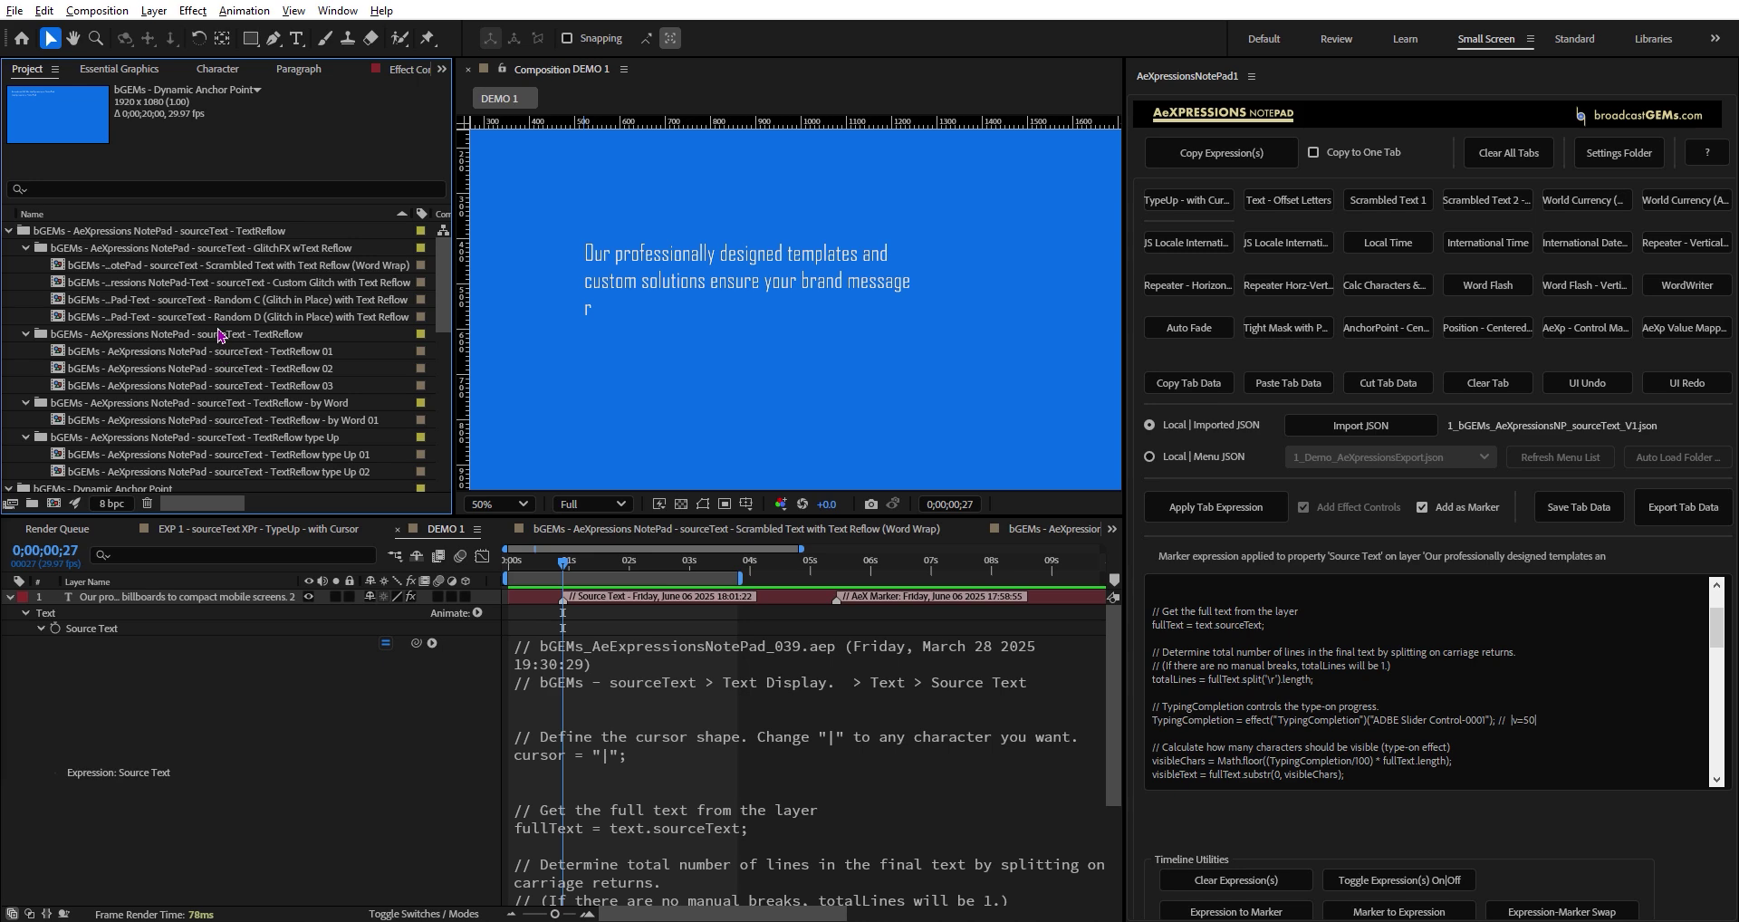
{"action": "key", "text": "grave"}
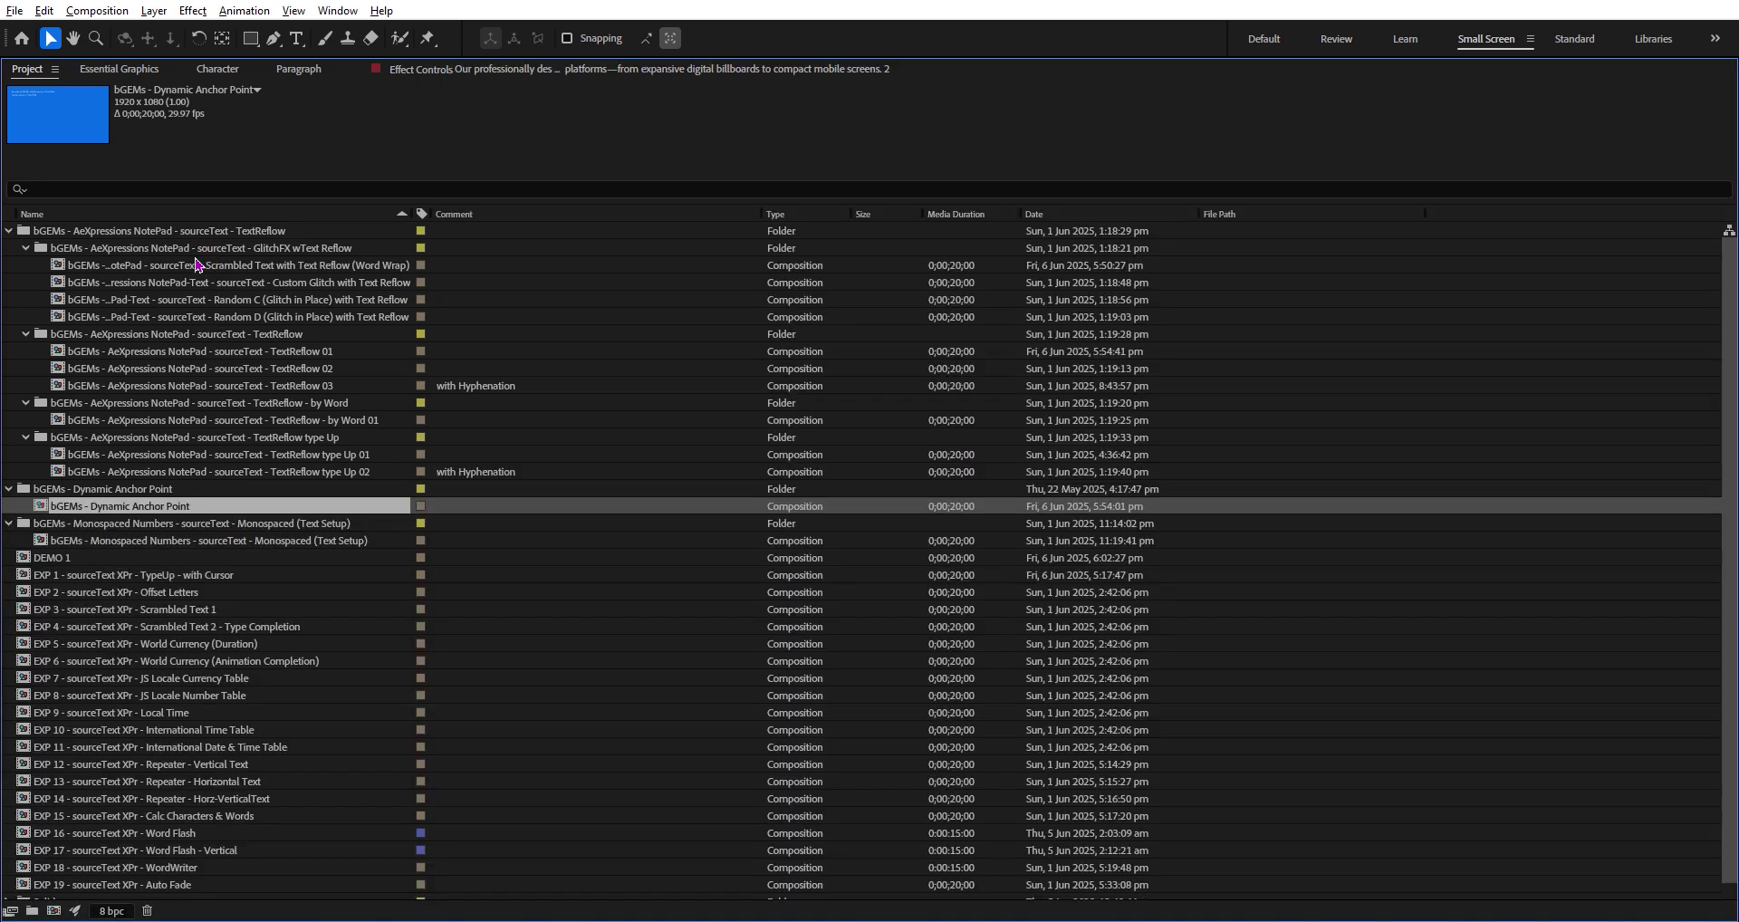
{"action": "scroll", "coordinate": [164, 345], "scroll_direction": "down", "scroll_amount": 1}
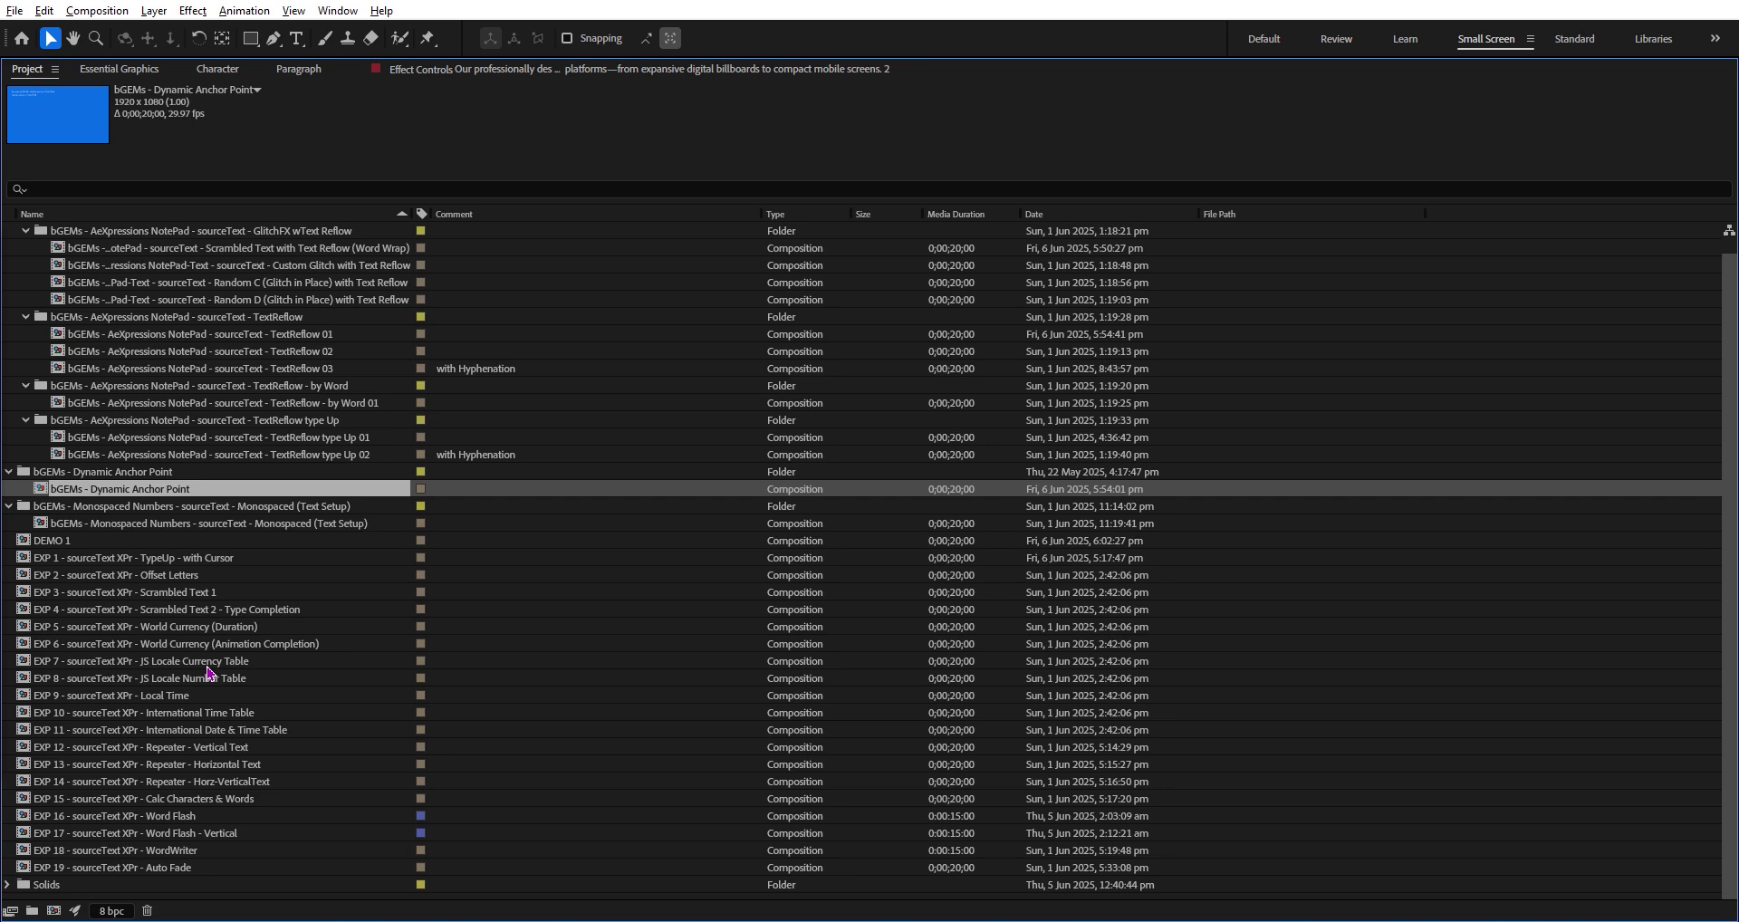
{"action": "key", "text": "grave"}
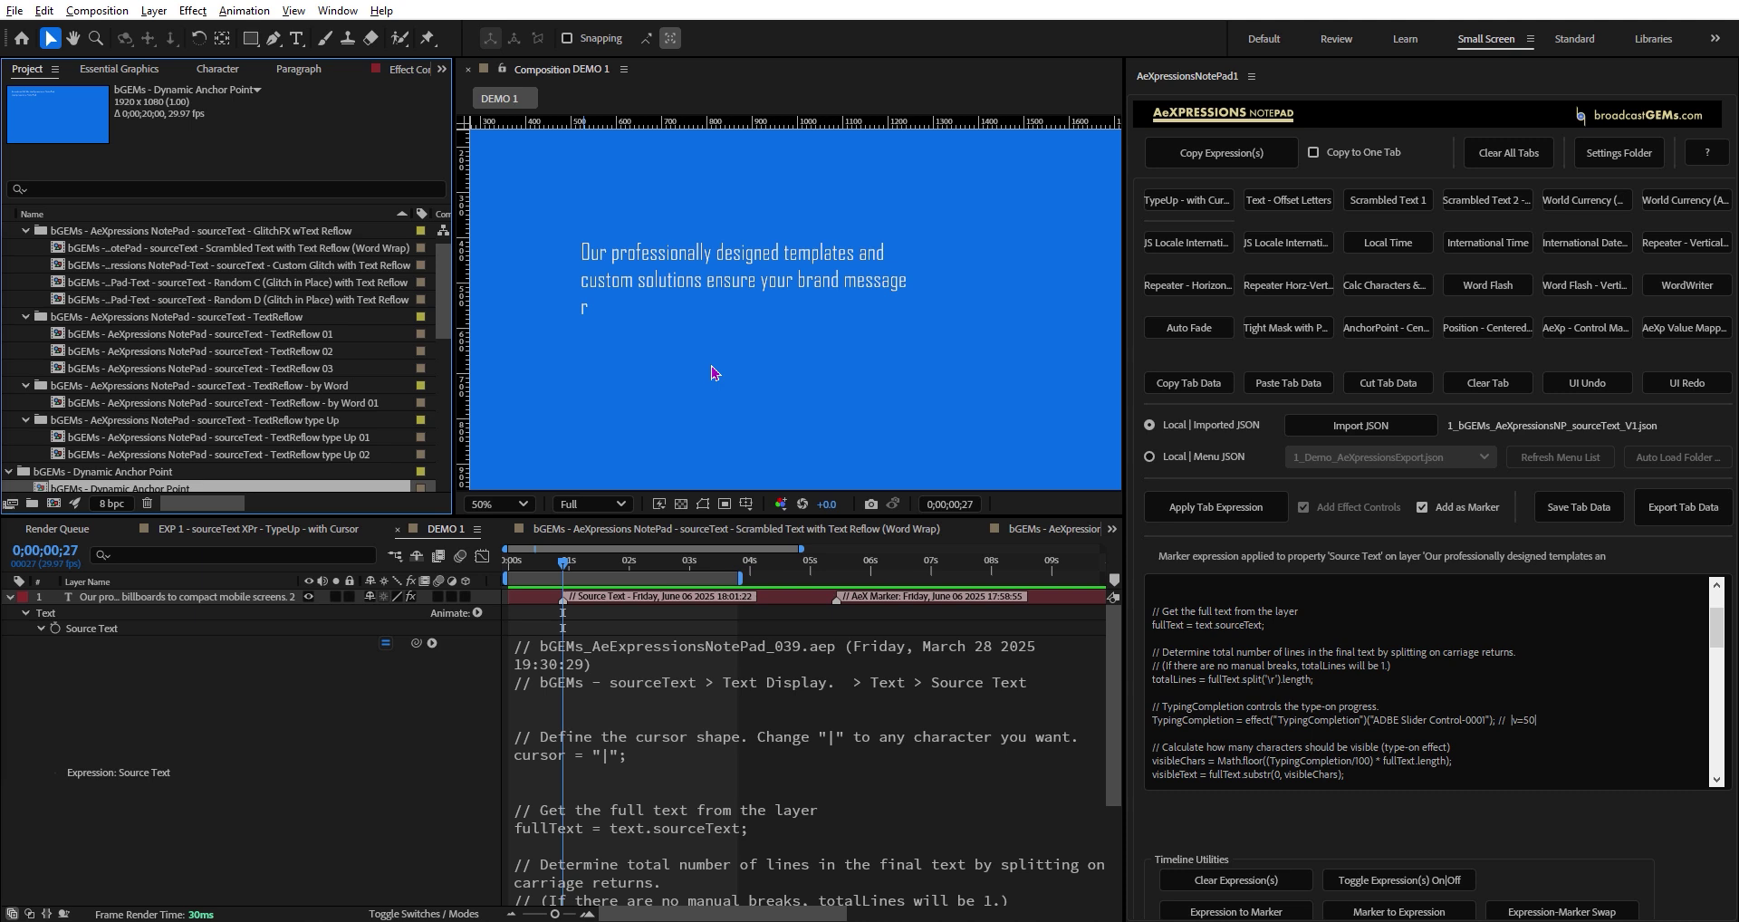
Collapse and hide the top text layer in DEMO 1, and move the current time to 0;00;00;28
{"action": "left_click", "coordinate": [105, 696]}
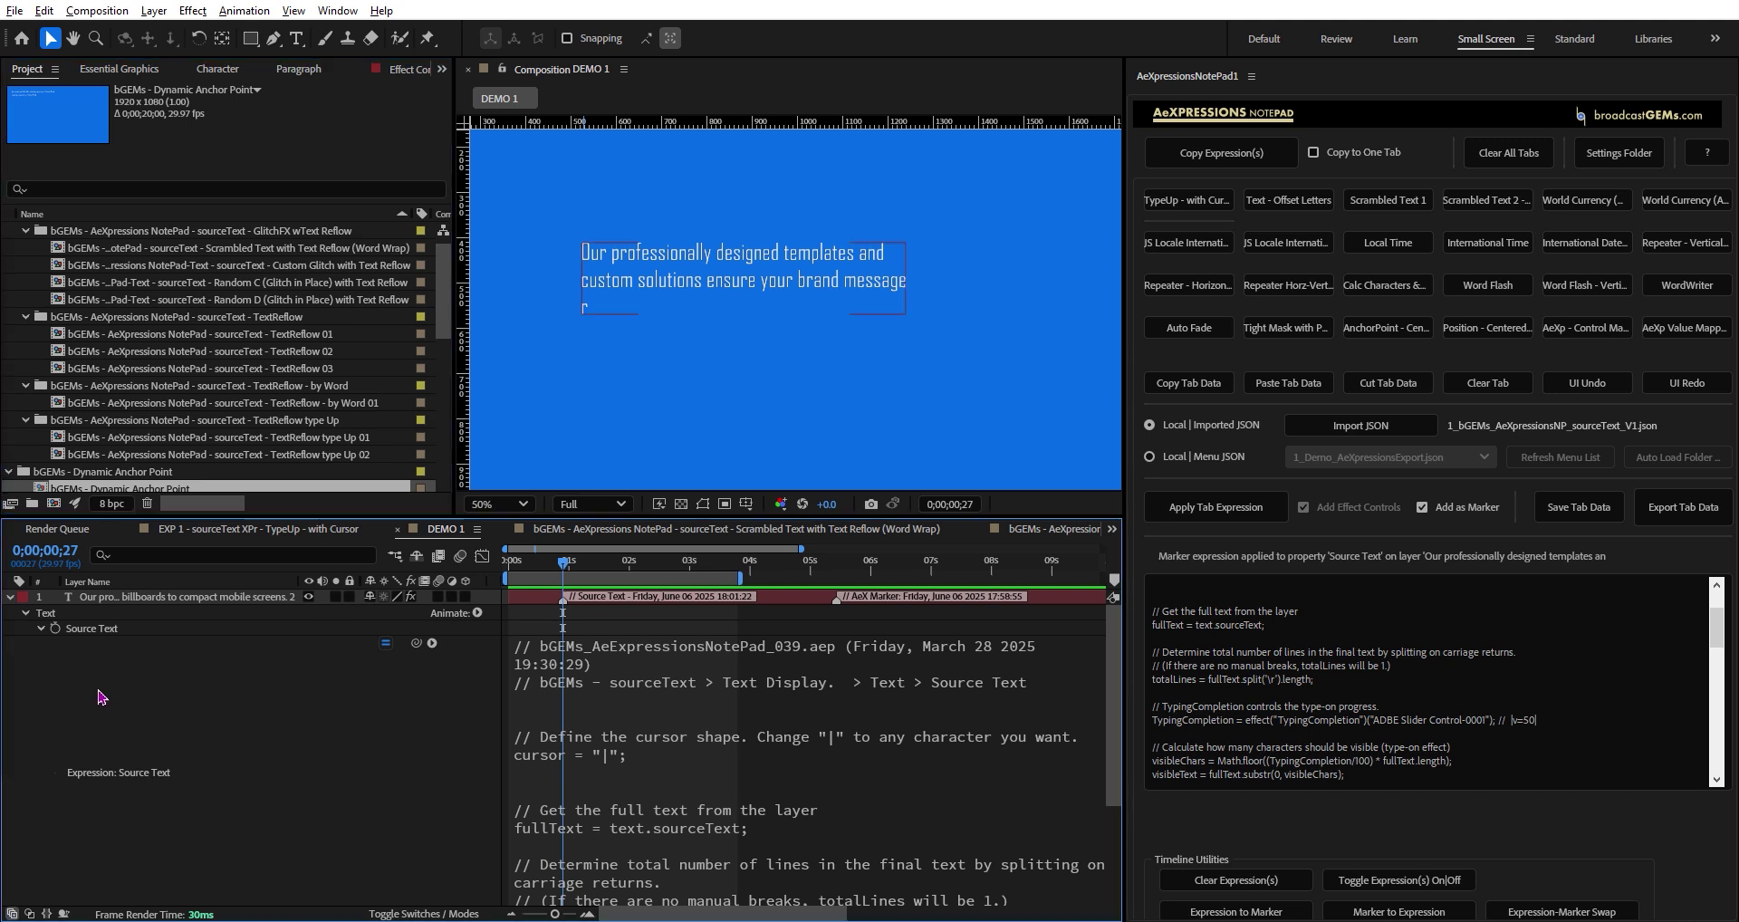
{"action": "left_click", "coordinate": [11, 597]}
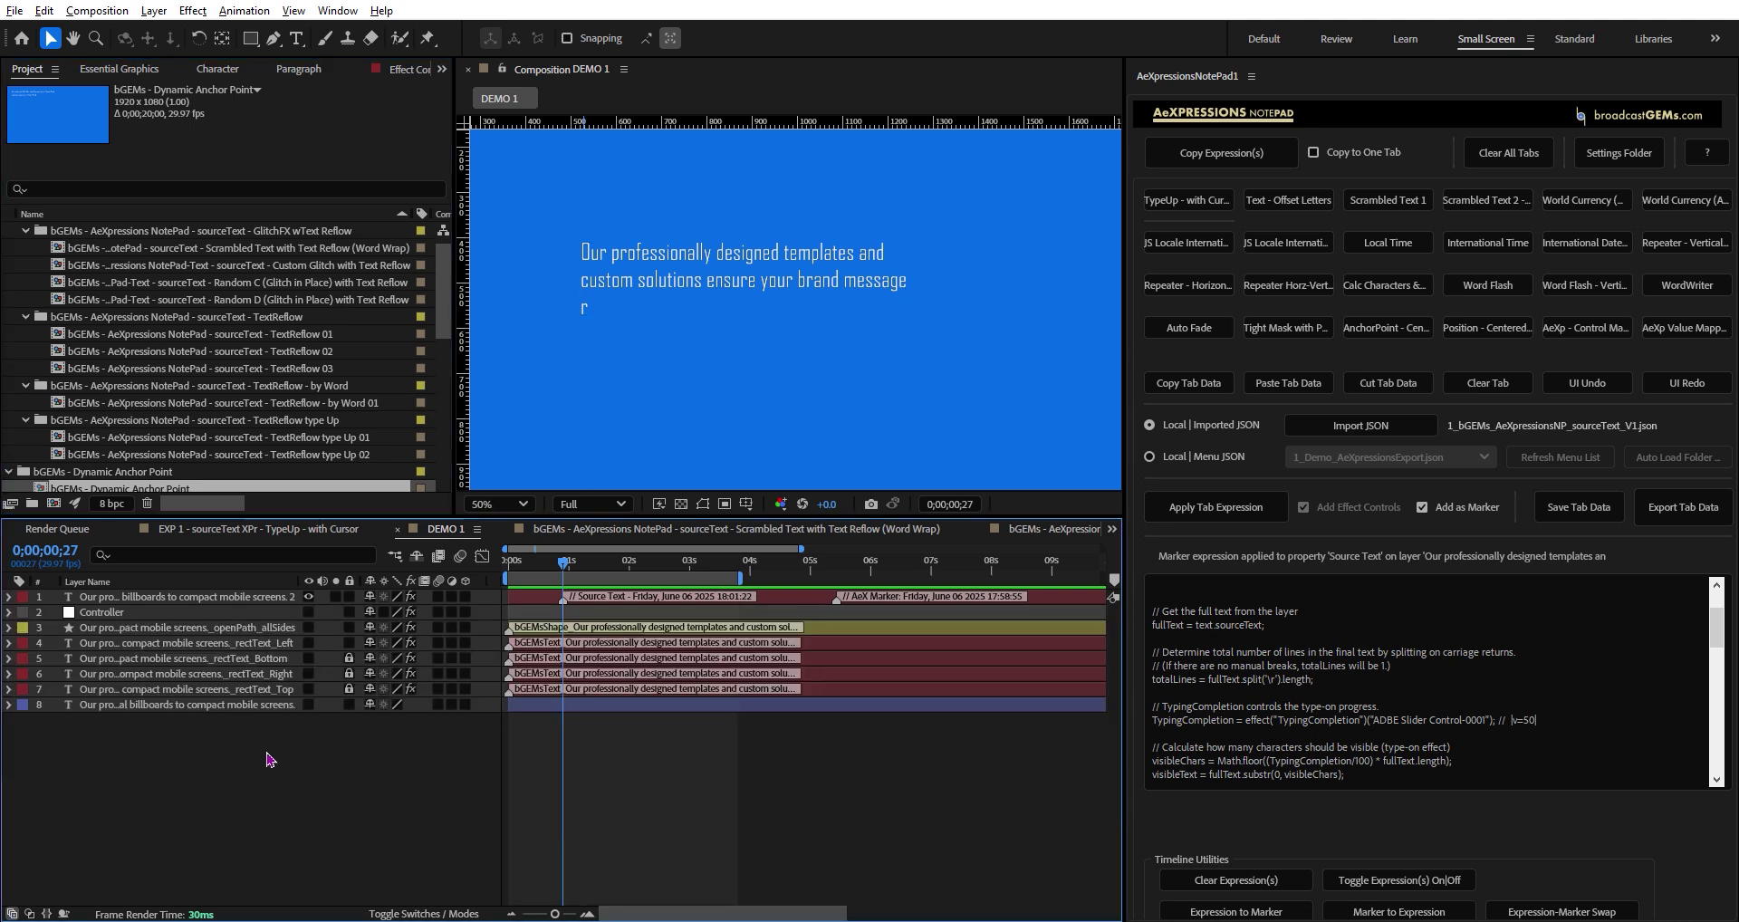
{"action": "left_click", "coordinate": [308, 597]}
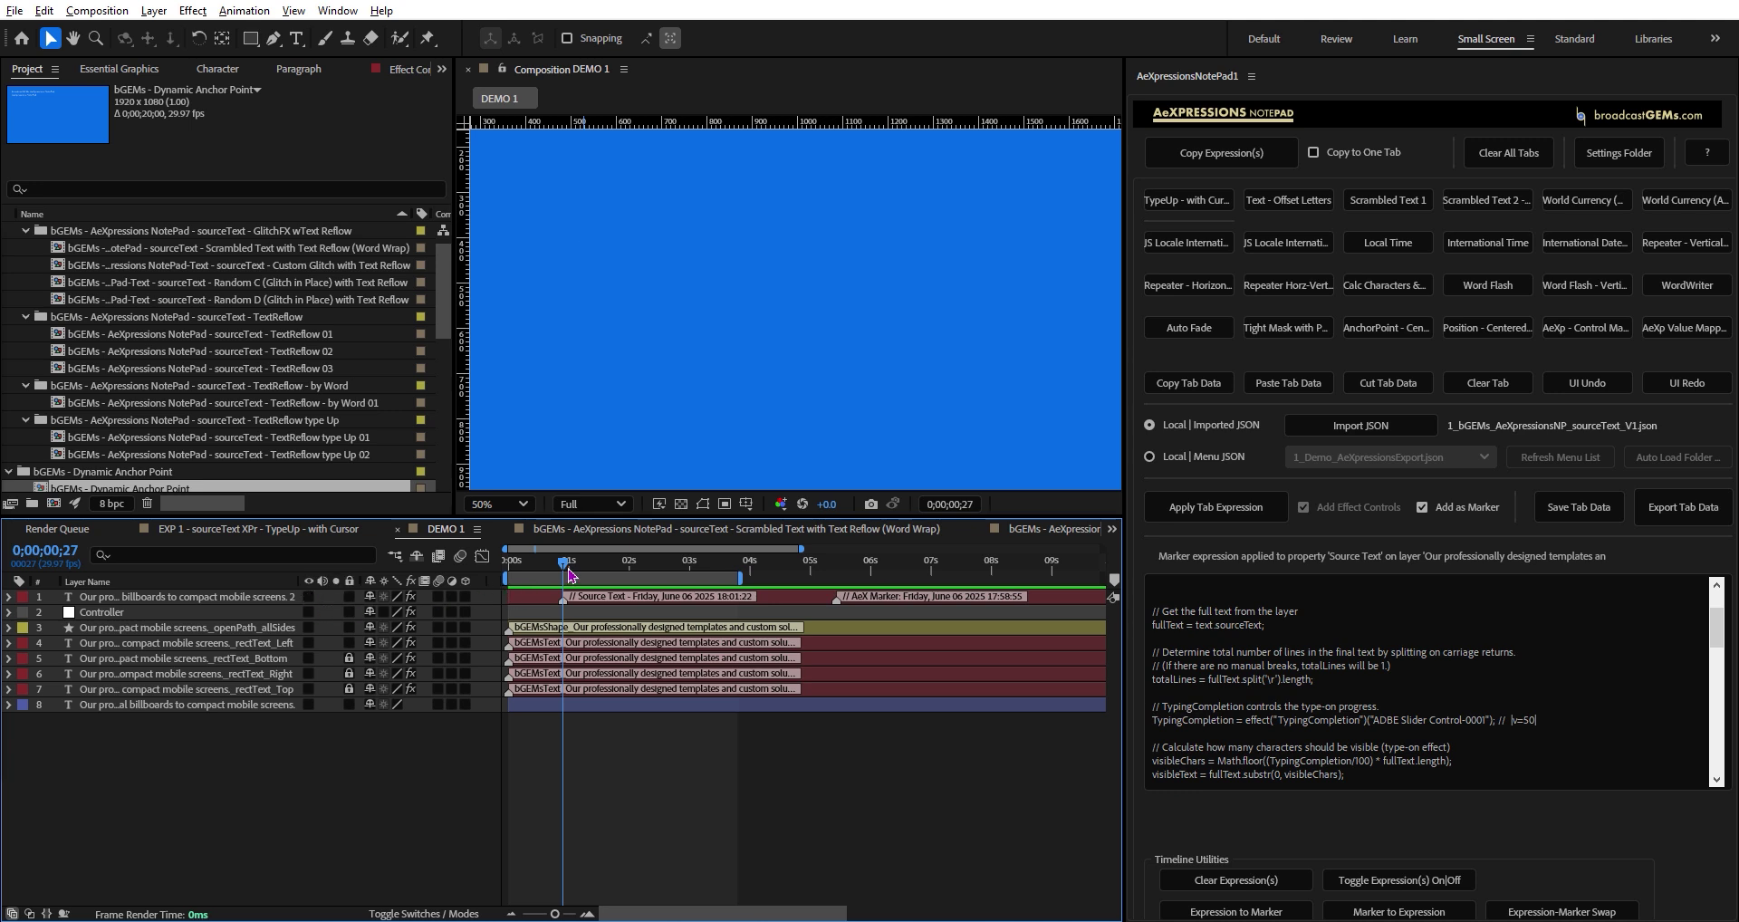
{"action": "left_click_drag", "start_coordinate": [567, 567], "coordinate": [570, 568]}
{"action": "scroll", "coordinate": [1415, 667], "scroll_direction": "up", "scroll_amount": 3}
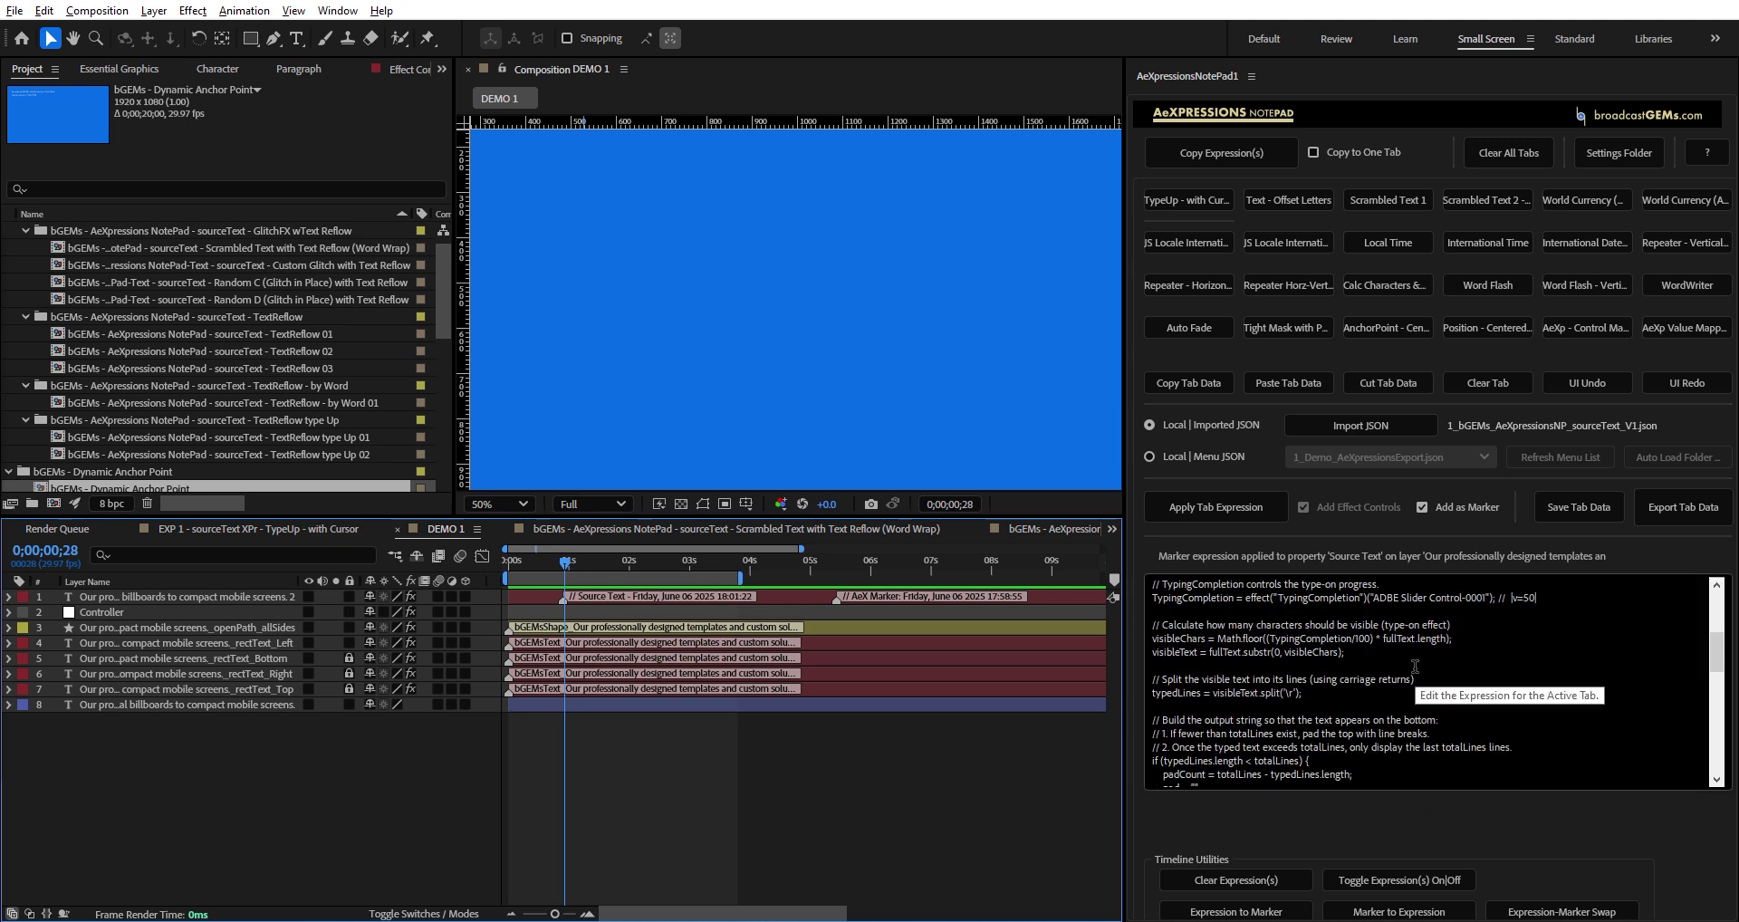